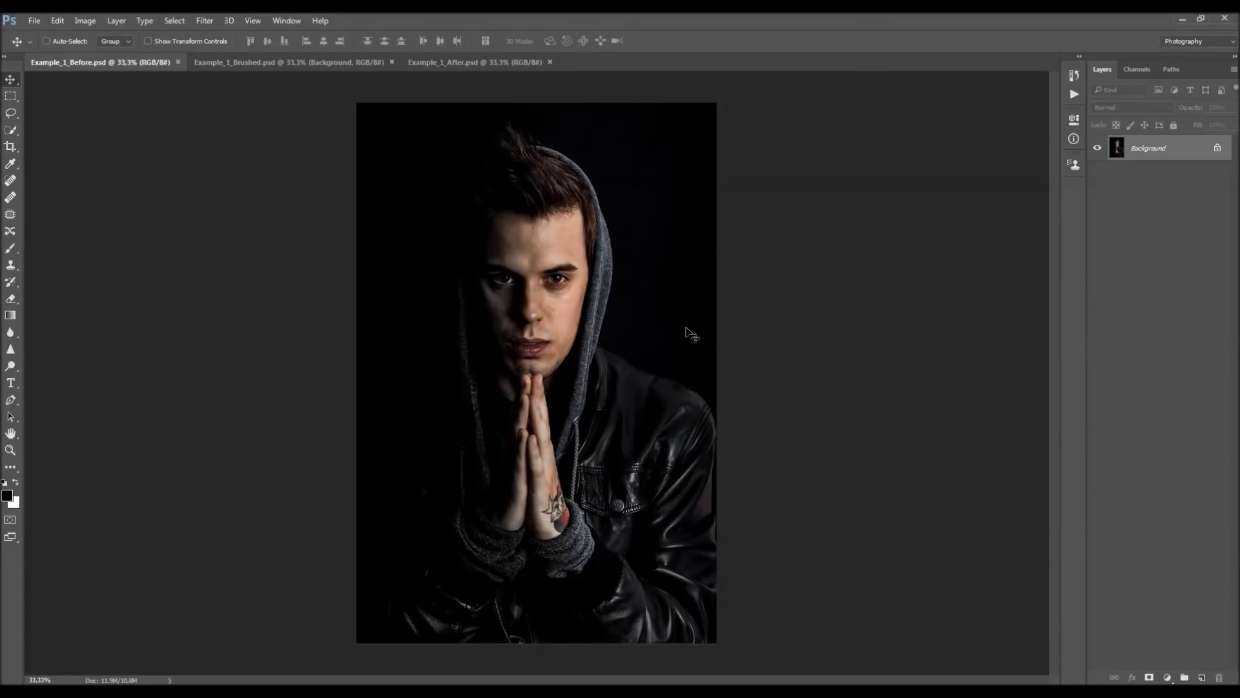
# - Examine the brushed and finished versions of the example, inspecting the skull face and praying hands up close
pyautogui.click(352, 62)
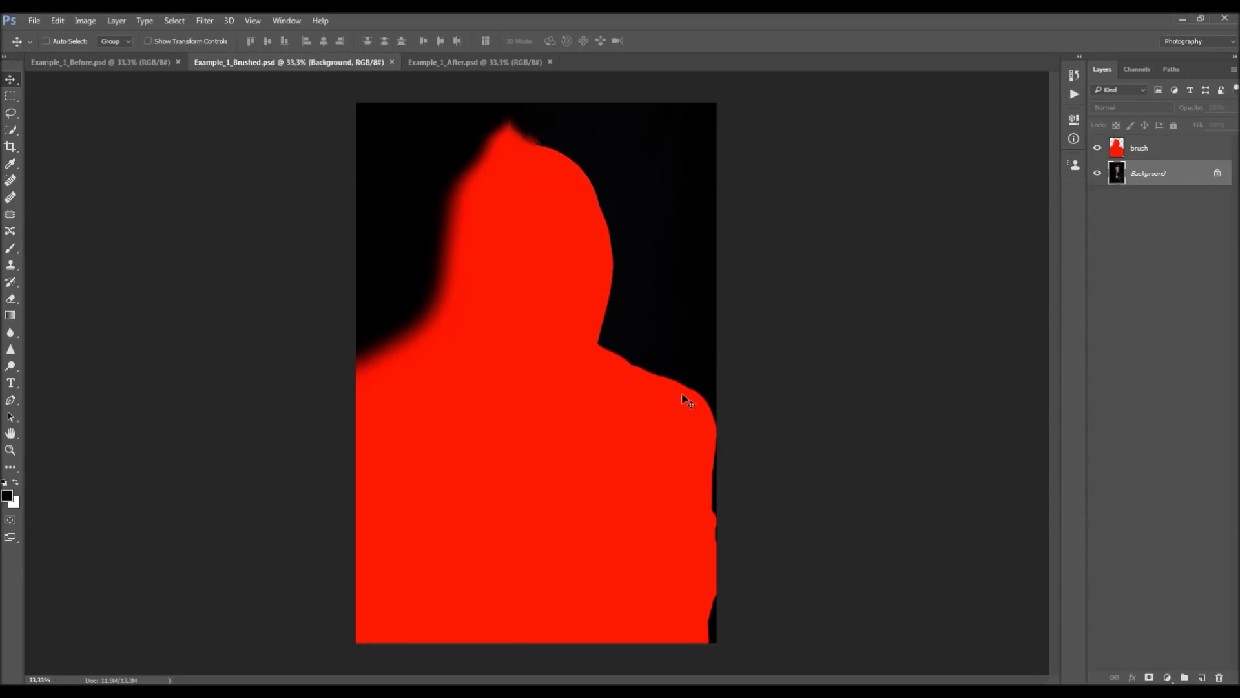
pyautogui.click(478, 62)
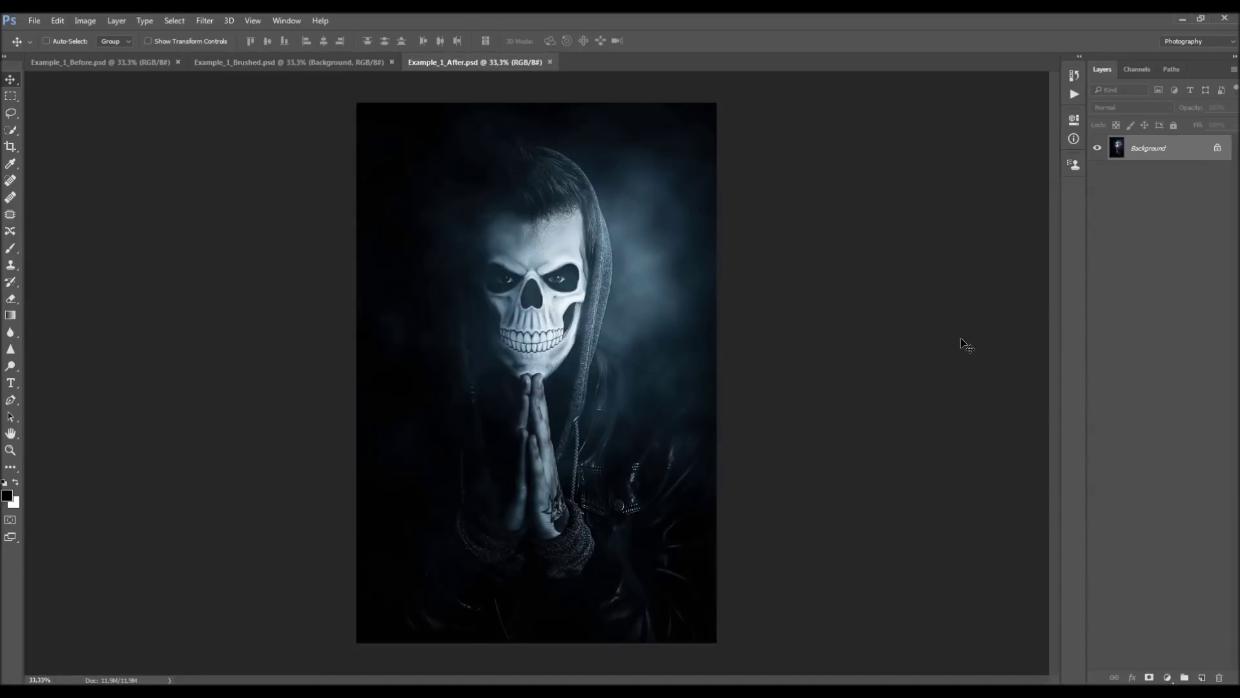
pyautogui.scroll(5, 522, 254)
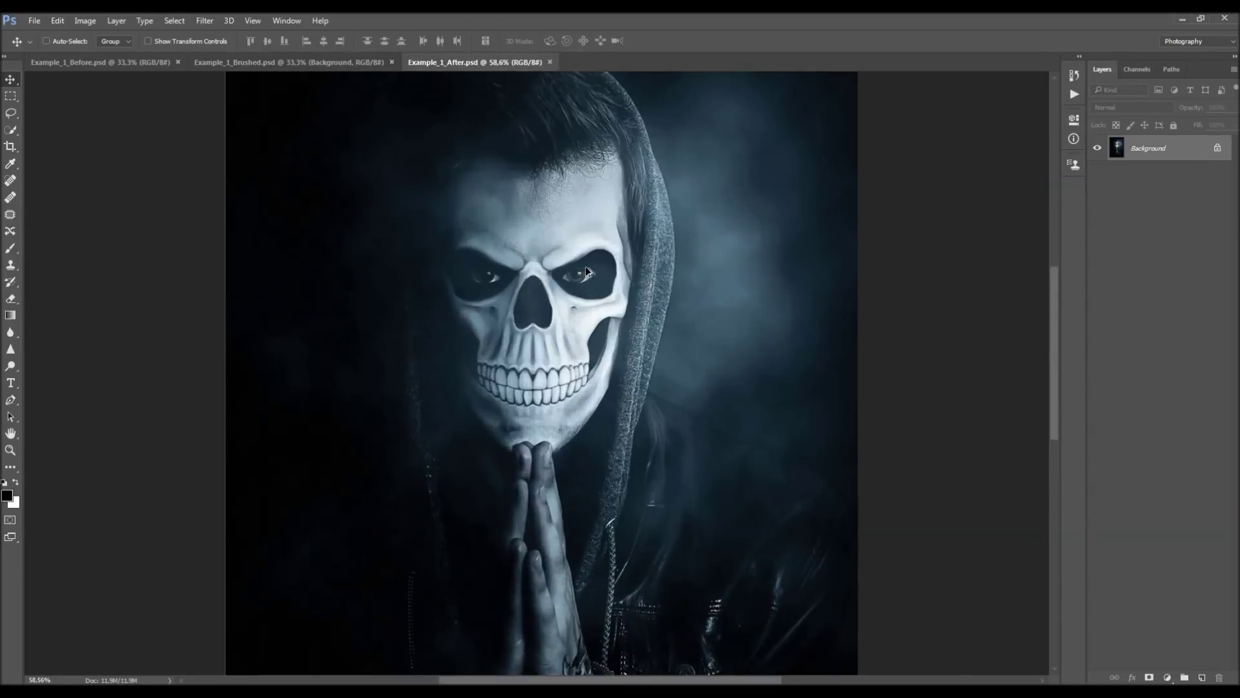
pyautogui.scroll(-2, 593, 301)
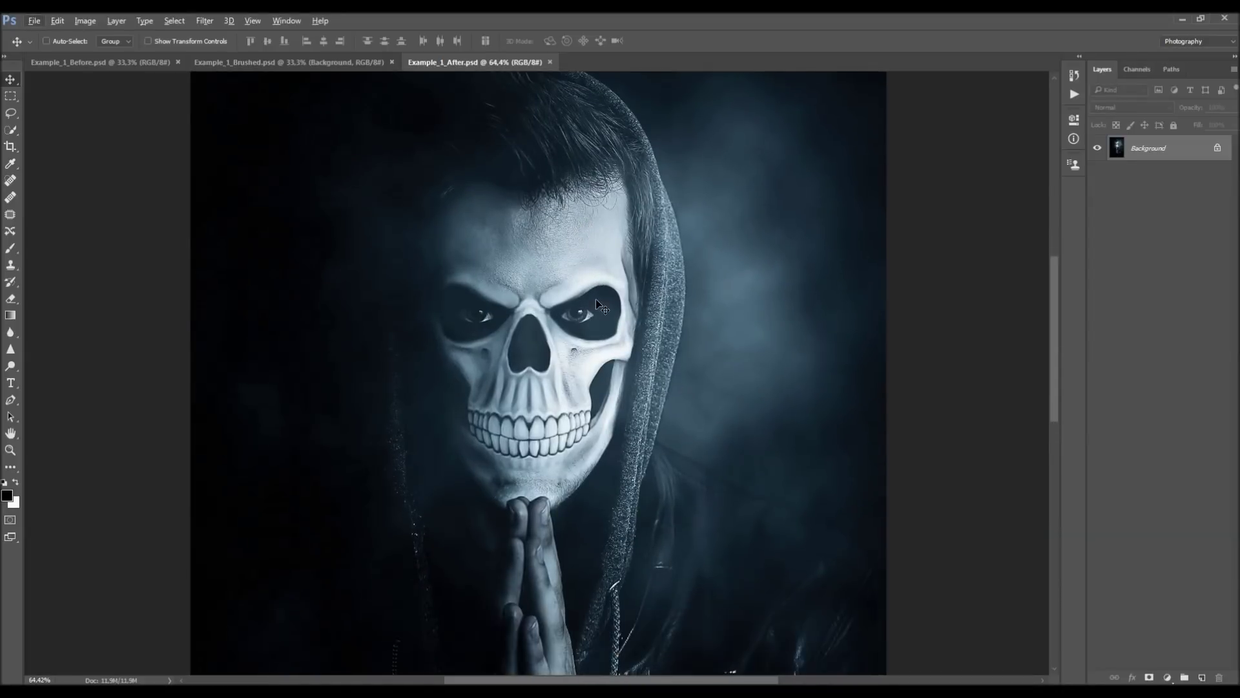
pyautogui.scroll(-1, 595, 298)
pyautogui.scroll(-3, 598, 304)
pyautogui.scroll(-6, 601, 304)
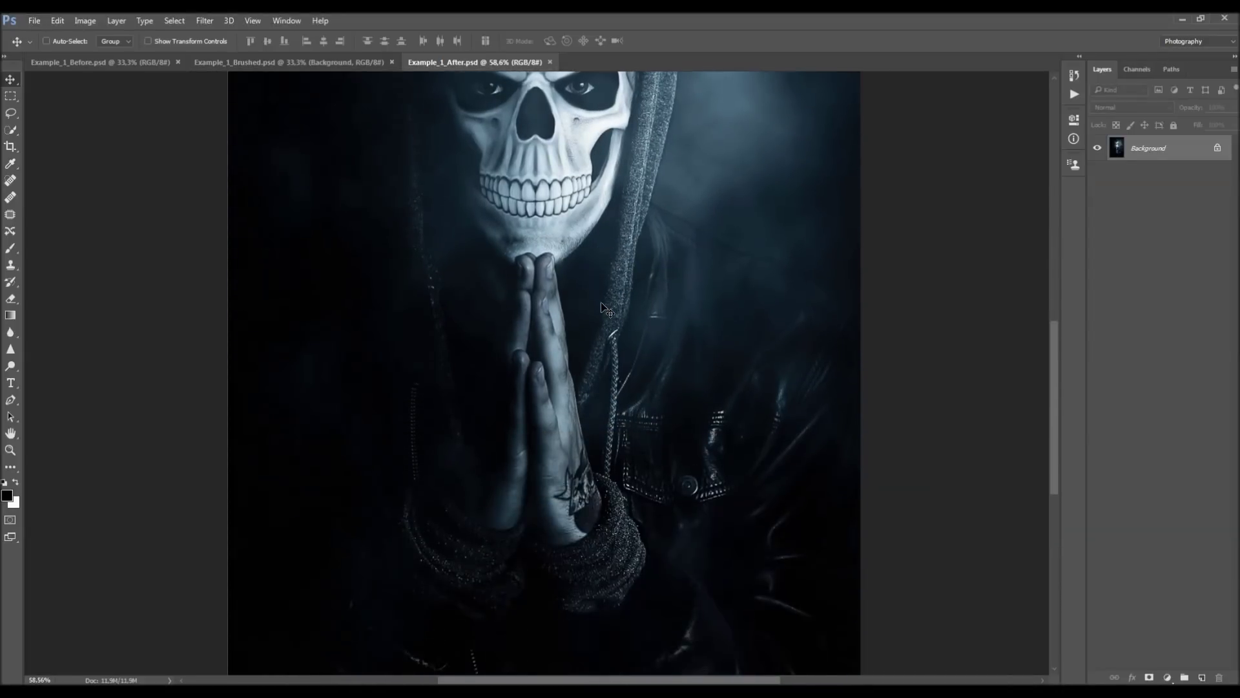
pyautogui.scroll(3, 621, 303)
pyautogui.scroll(5, 621, 302)
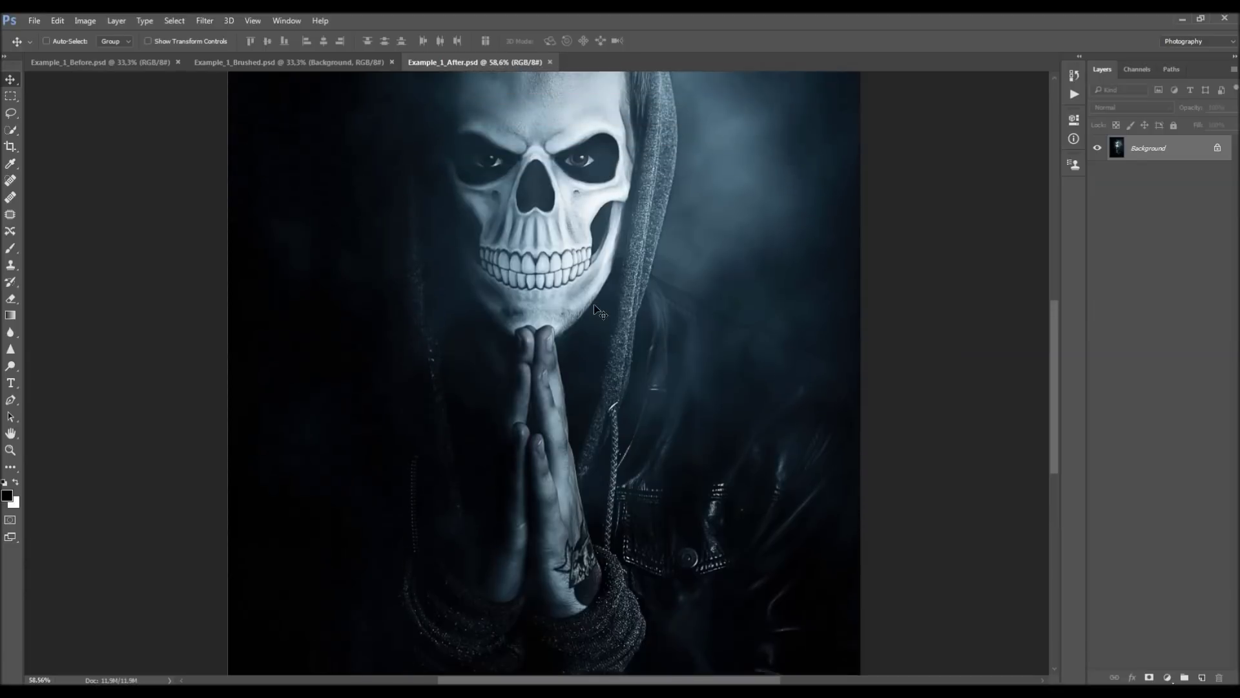
pyautogui.hotkey('ctrl', '0')
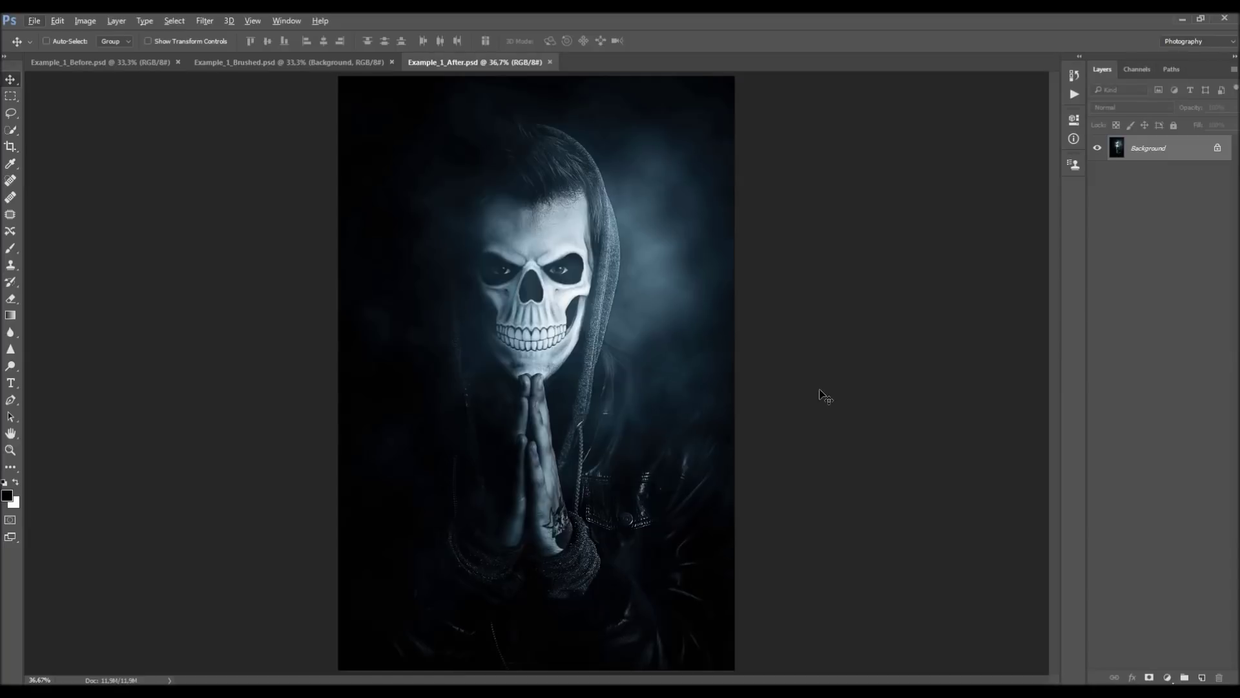
# - Close the Example_1_After.psd and Example_1_Brushed.psd documents
pyautogui.click(550, 62)
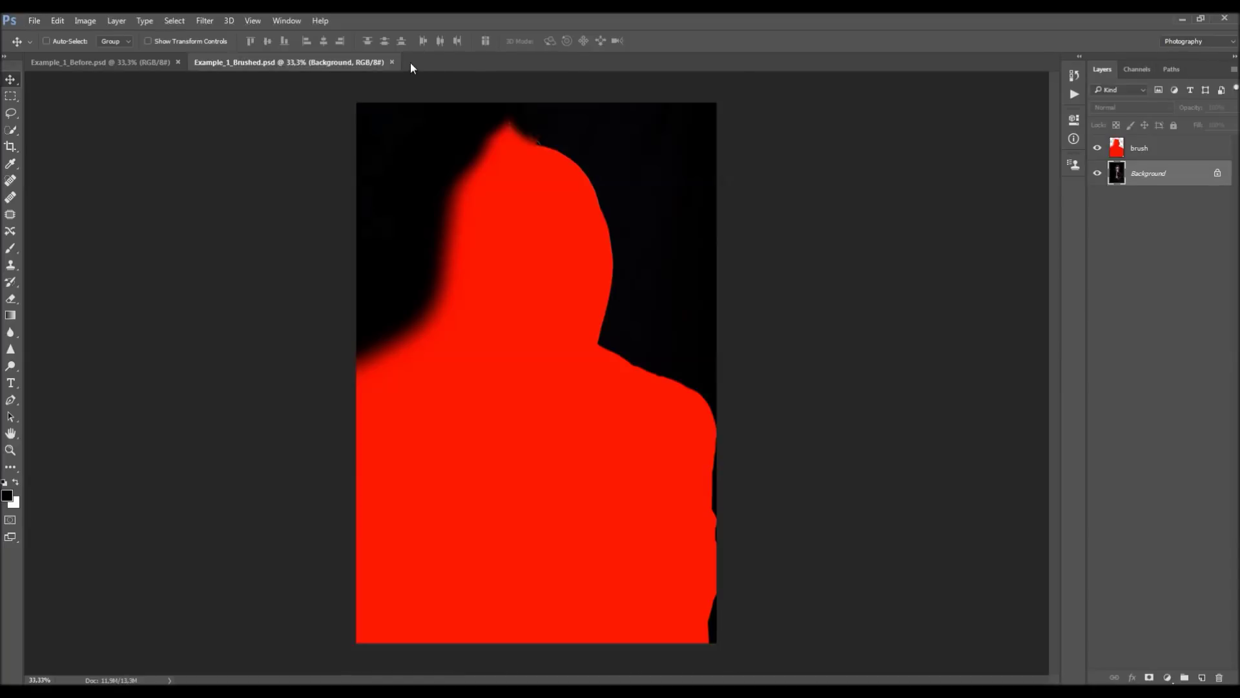
pyautogui.click(397, 62)
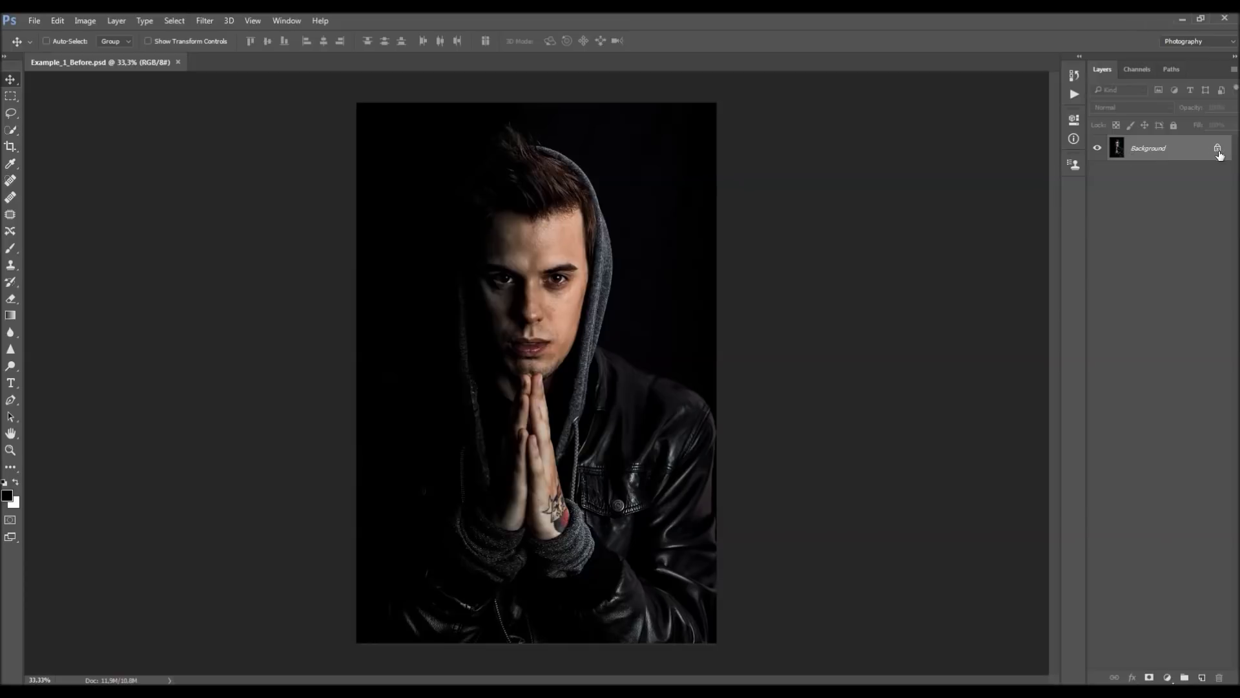
# - Unlock the Background as a regular layer and convert it back into a Background layer
pyautogui.doubleClick(1194, 154)
pyautogui.press('Return')
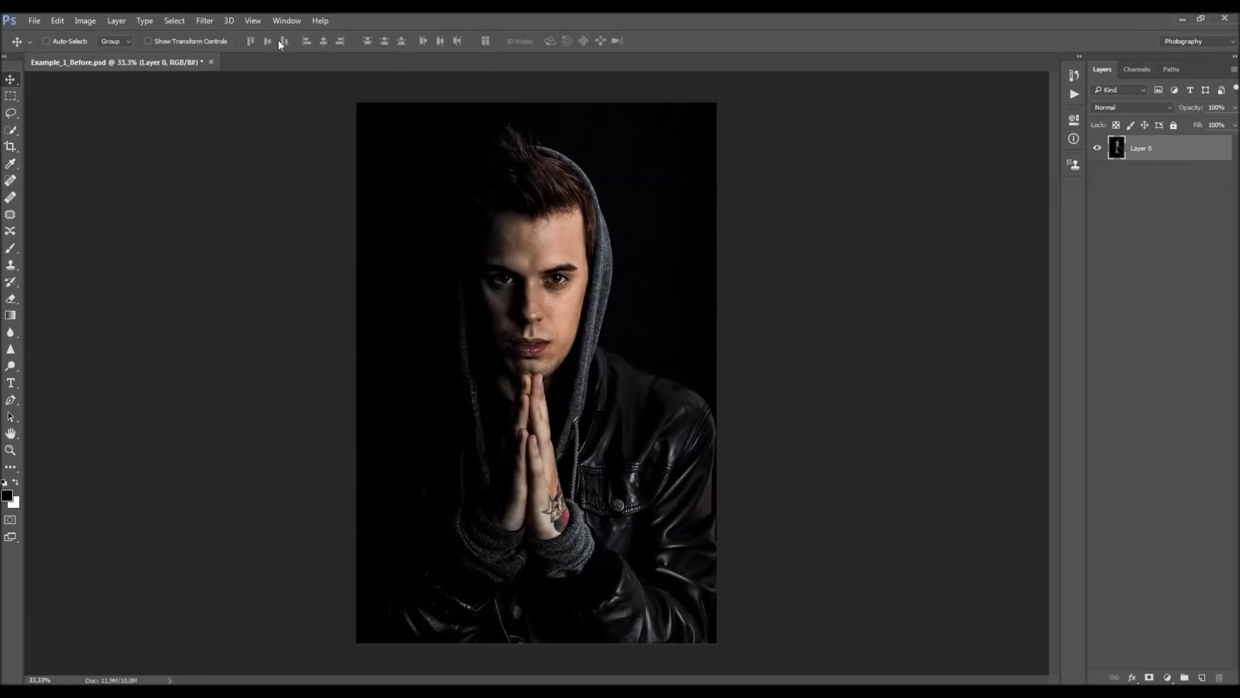
pyautogui.click(118, 20)
pyautogui.moveTo(131, 34)
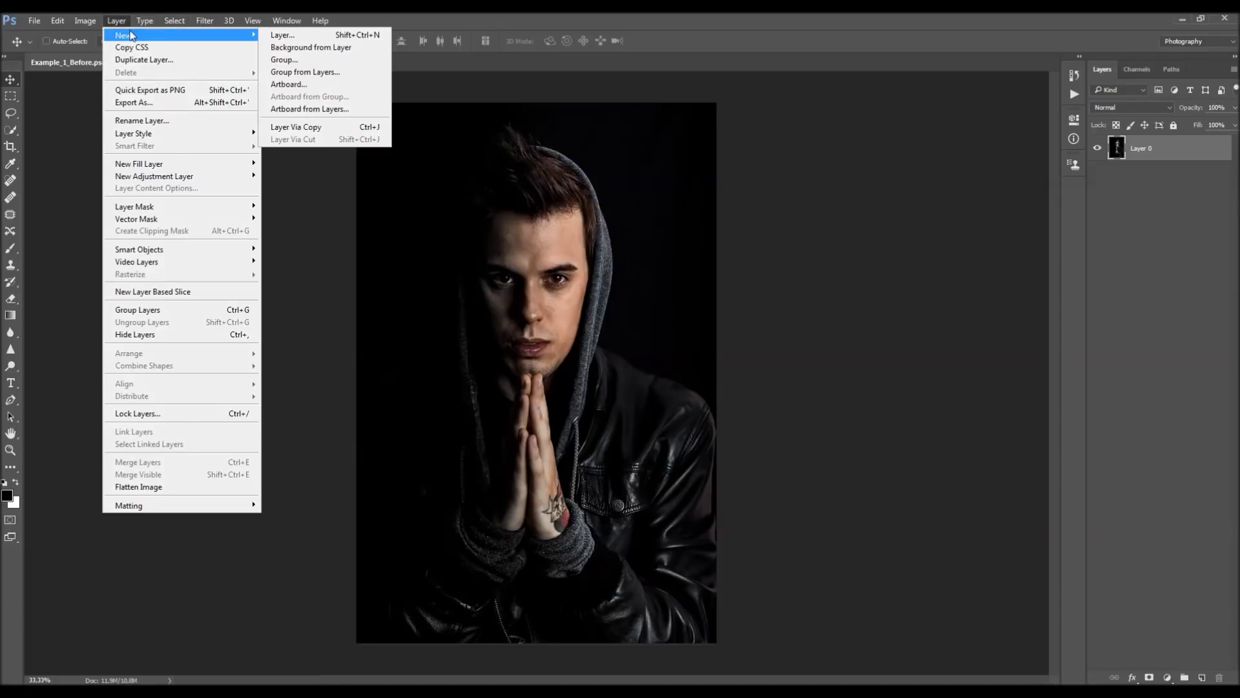
pyautogui.click(324, 47)
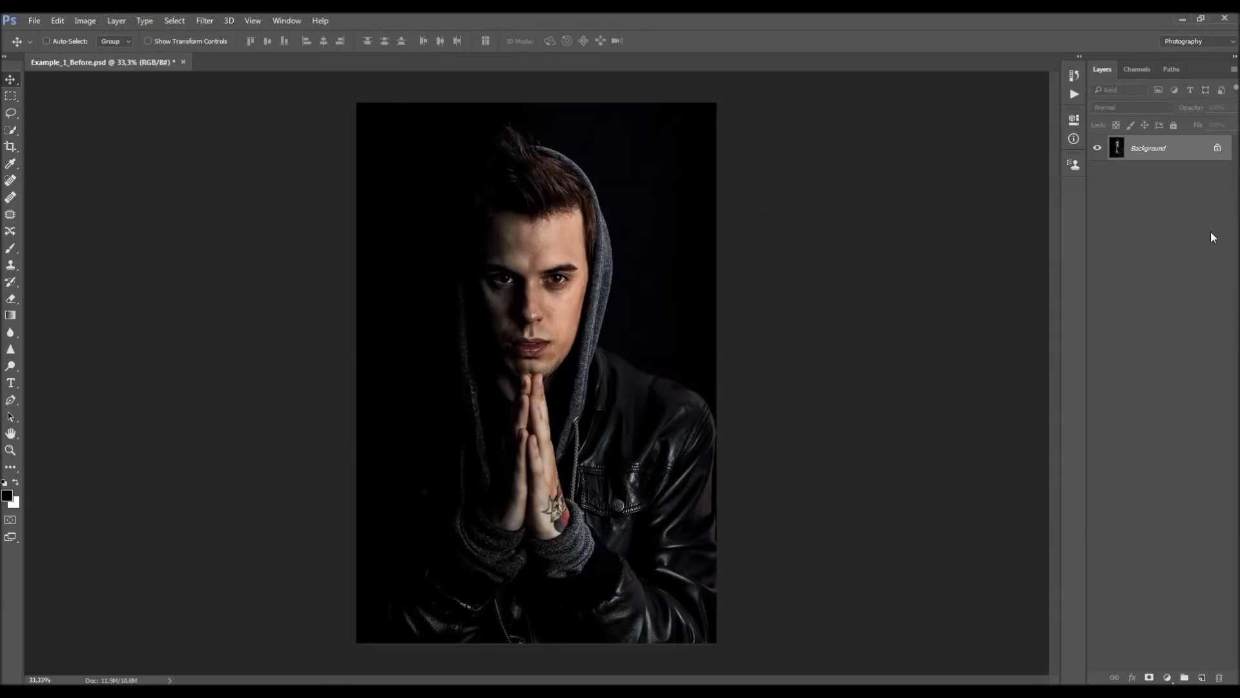
# - Review the Layers panel options for default masks, new effects and copied layer naming
pyautogui.click(1234, 71)
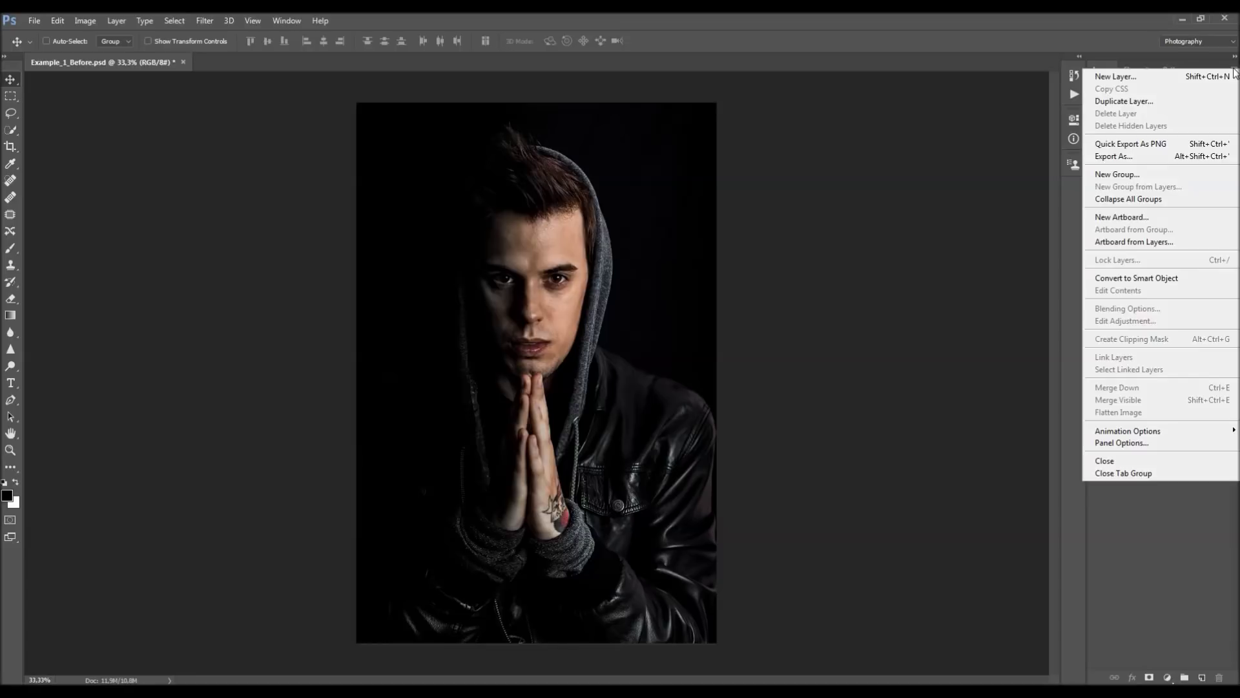
pyautogui.click(1146, 446)
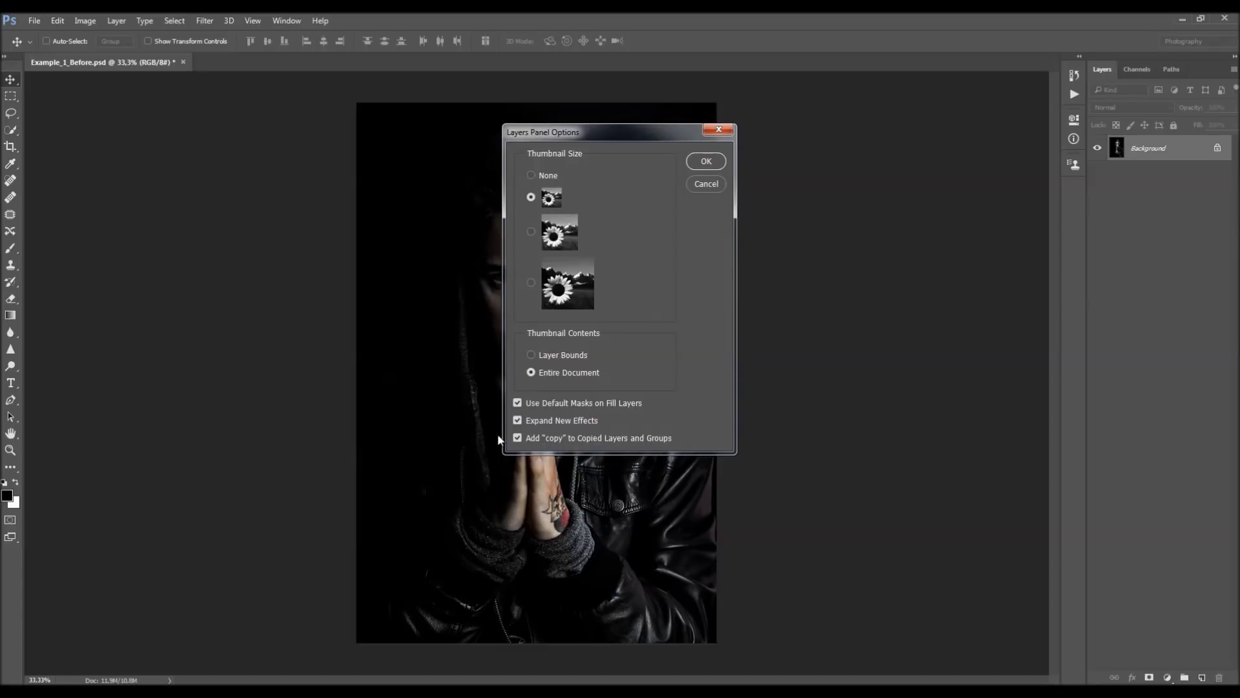
pyautogui.click(719, 130)
# - Check the document's color mode and bit depth, and its pixel dimensions and resolution in Image Size
pyautogui.click(86, 25)
pyautogui.moveTo(92, 35)
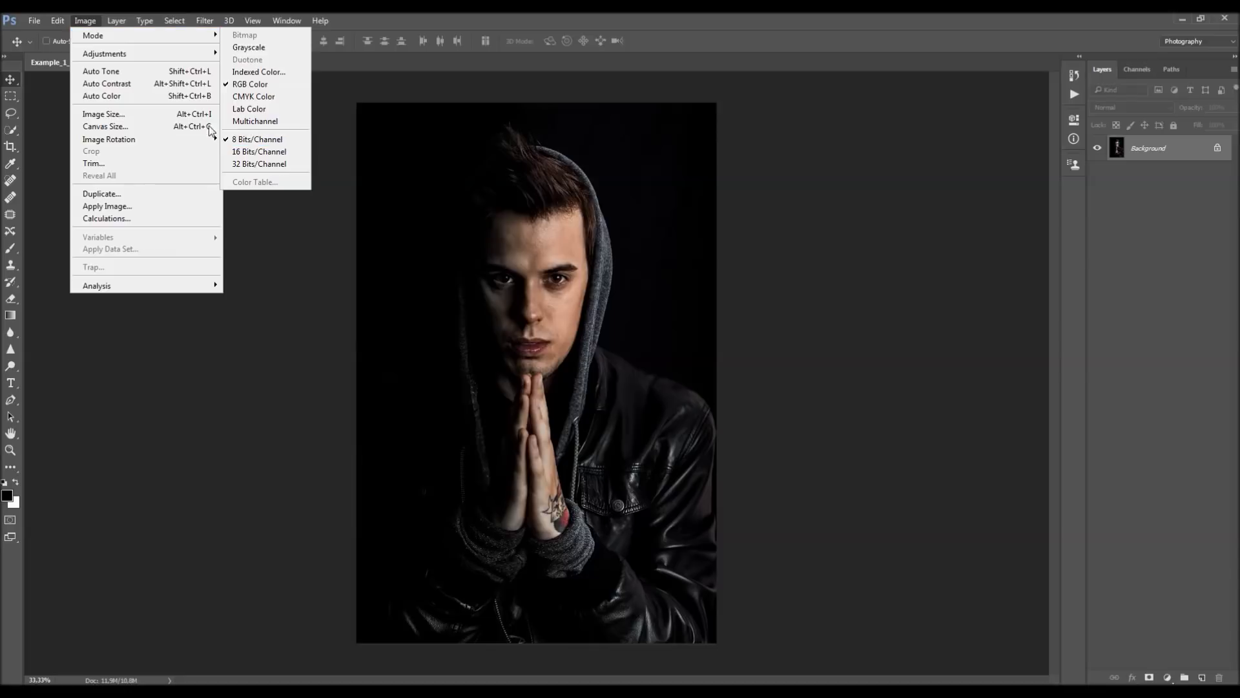
pyautogui.click(129, 119)
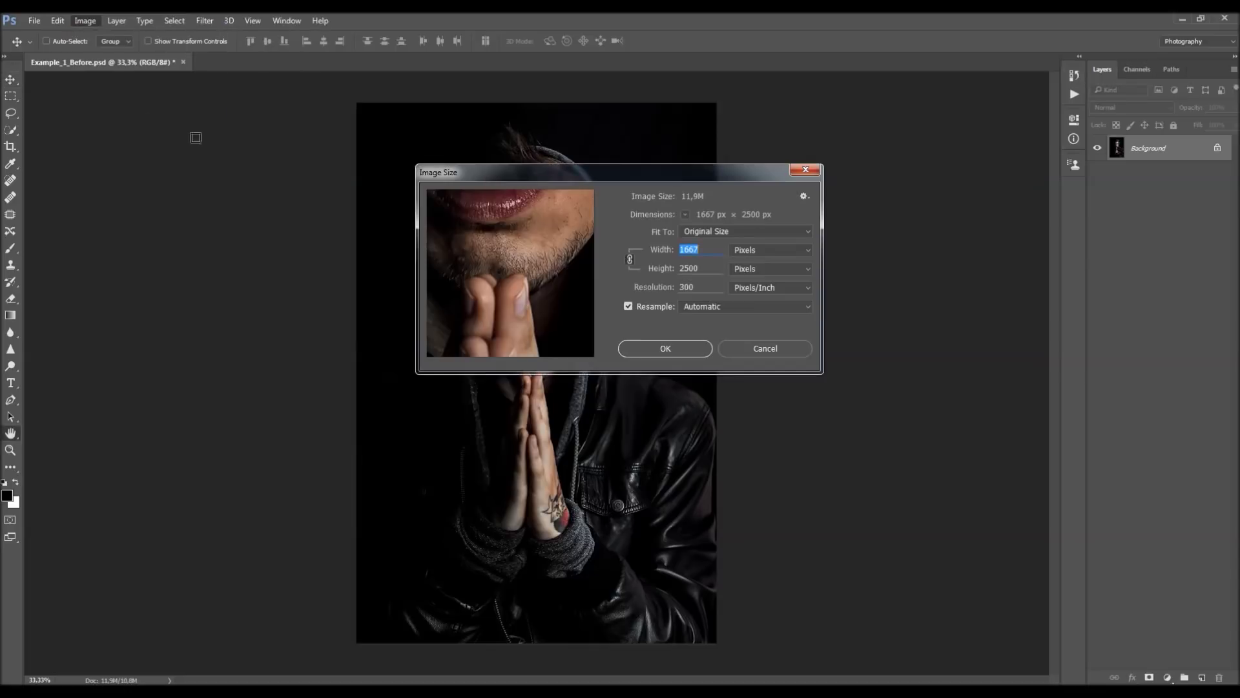
pyautogui.moveTo(700, 174); pyautogui.dragTo(673, 227)
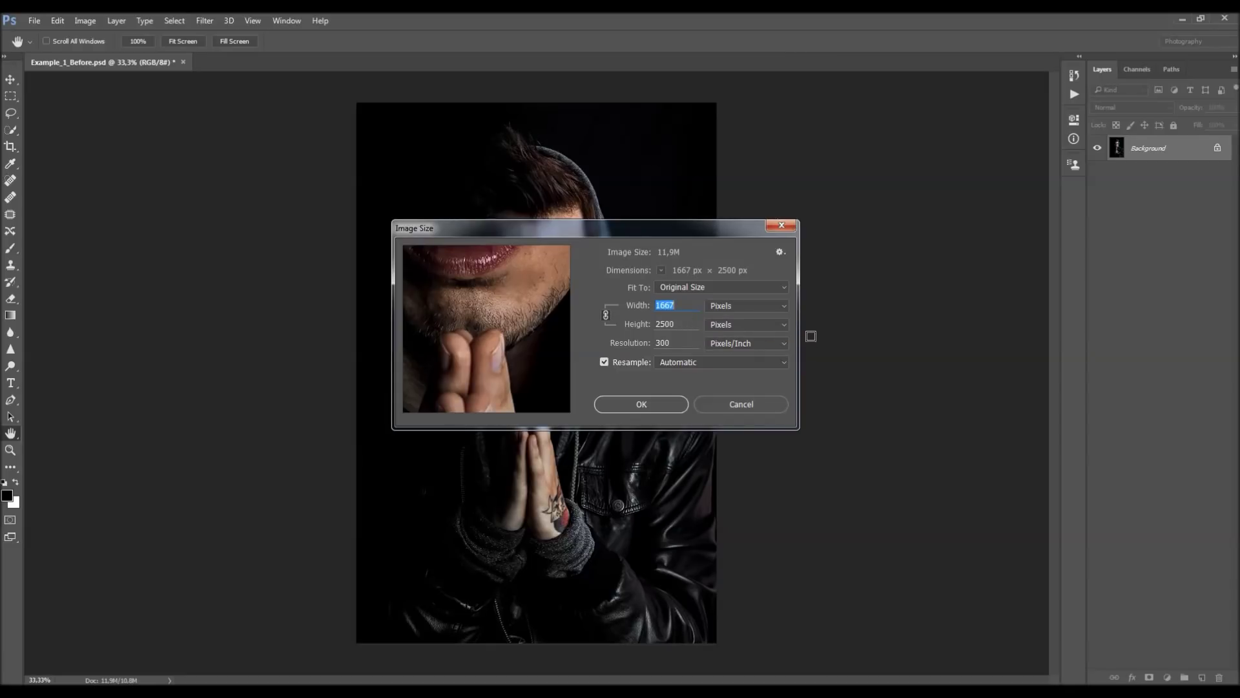
pyautogui.click(766, 405)
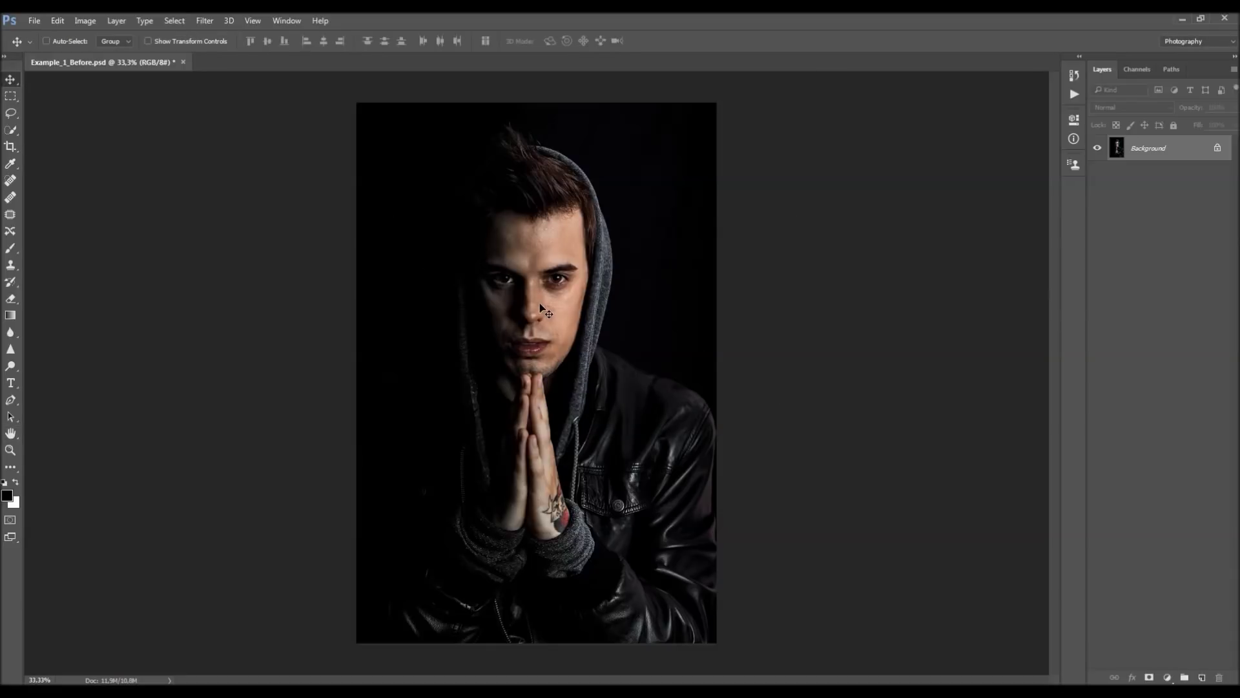
# - Load the Halloween action file from the "CC 2015.5, CC 2017+" folder into the Actions list
pyautogui.click(286, 20)
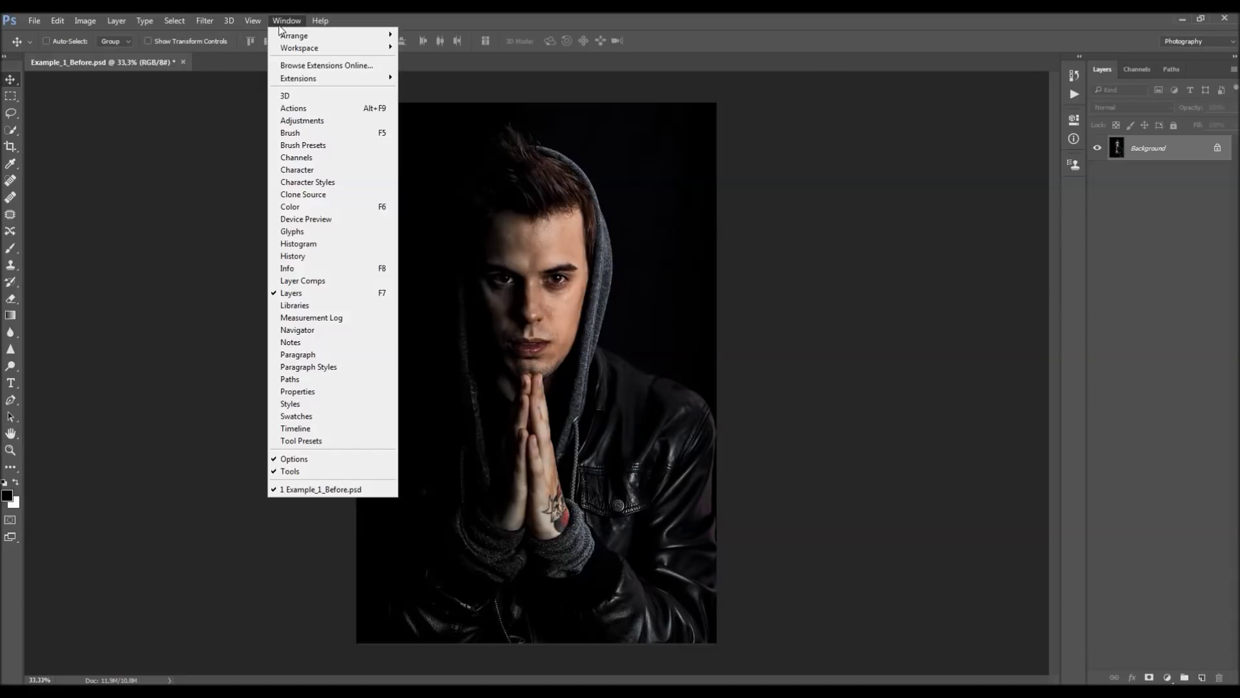
pyautogui.click(325, 110)
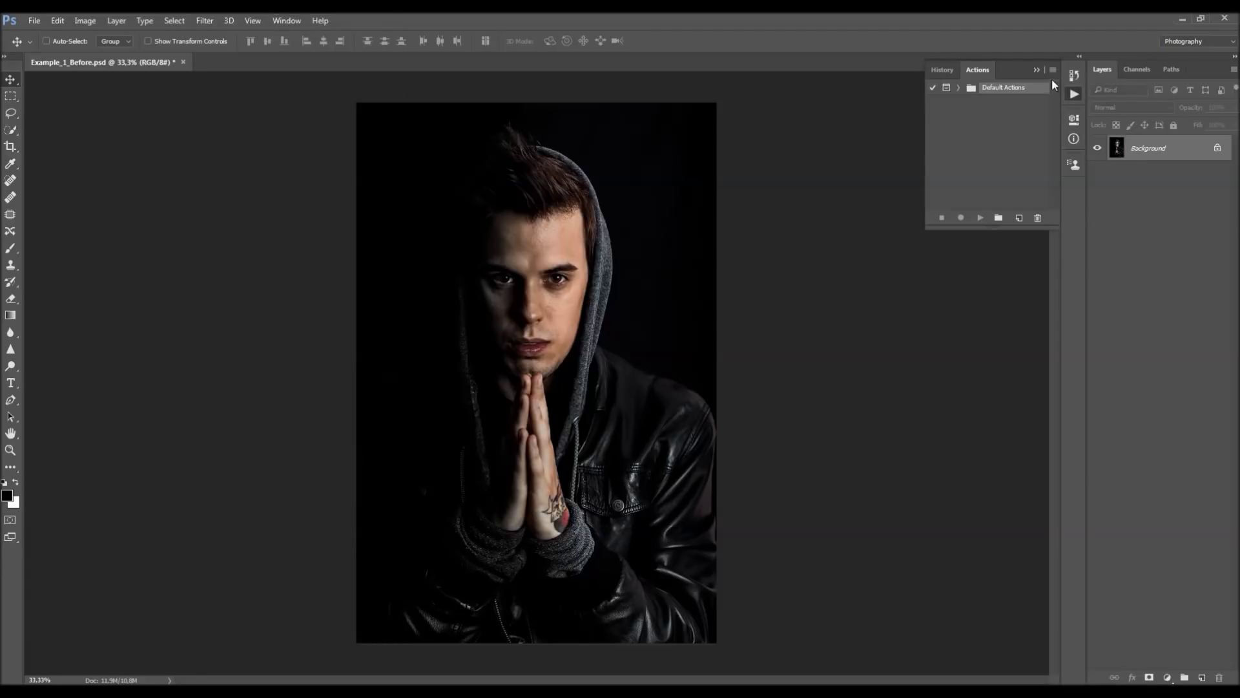
pyautogui.click(1052, 70)
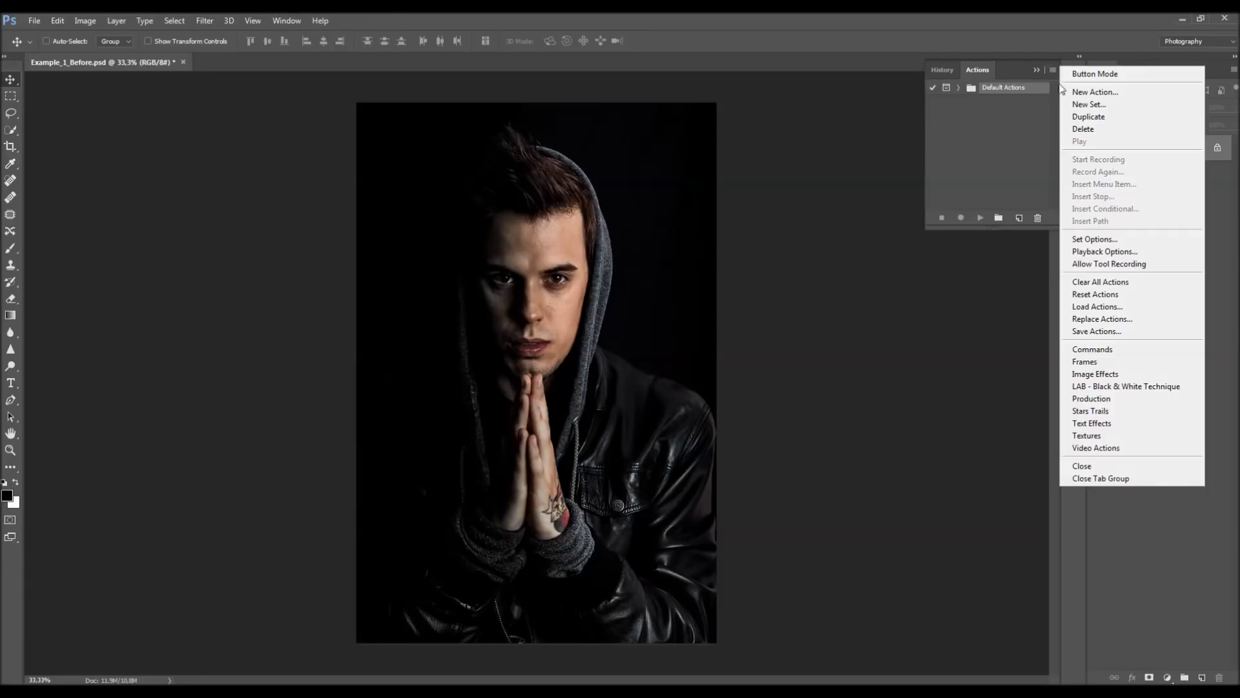
pyautogui.click(1092, 306)
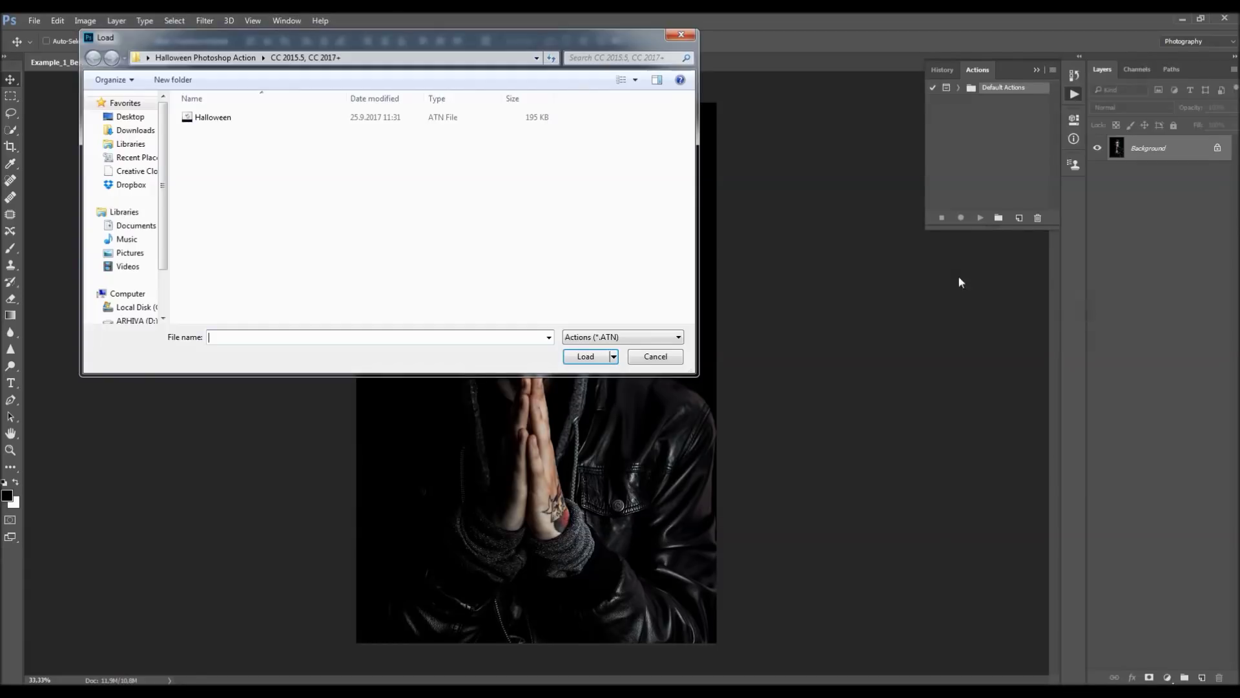
pyautogui.click(223, 61)
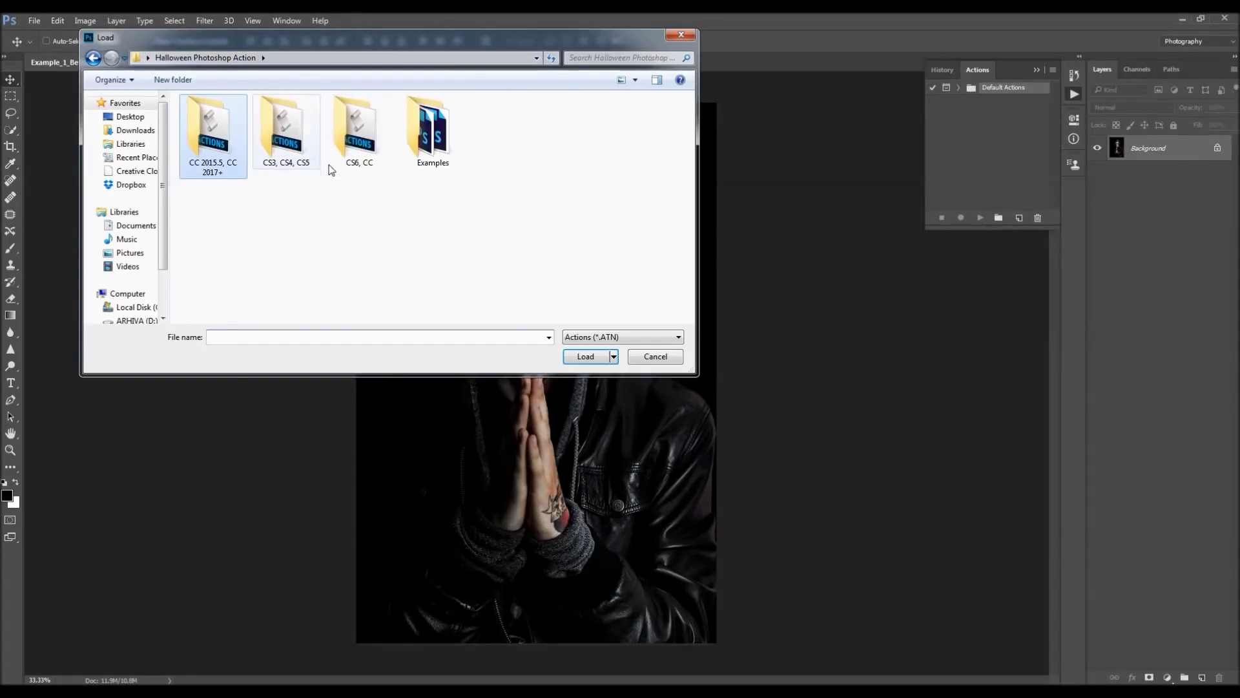
pyautogui.doubleClick(227, 129)
pyautogui.click(223, 116)
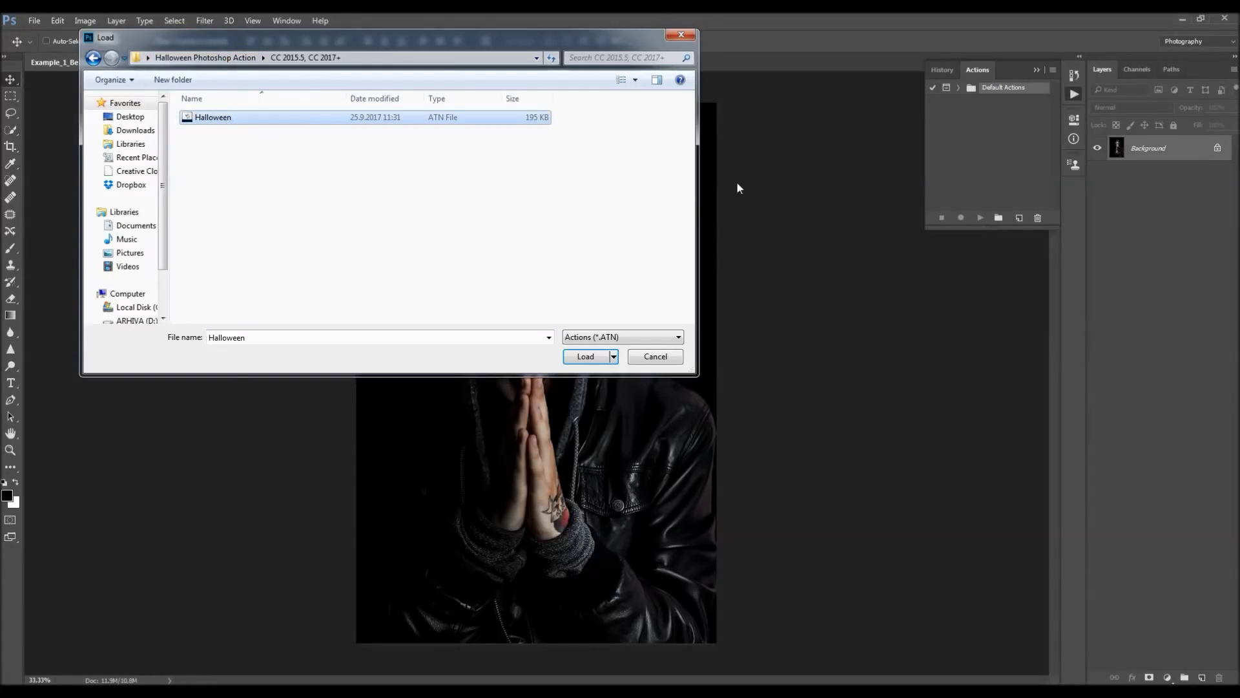
pyautogui.click(586, 357)
pyautogui.click(959, 102)
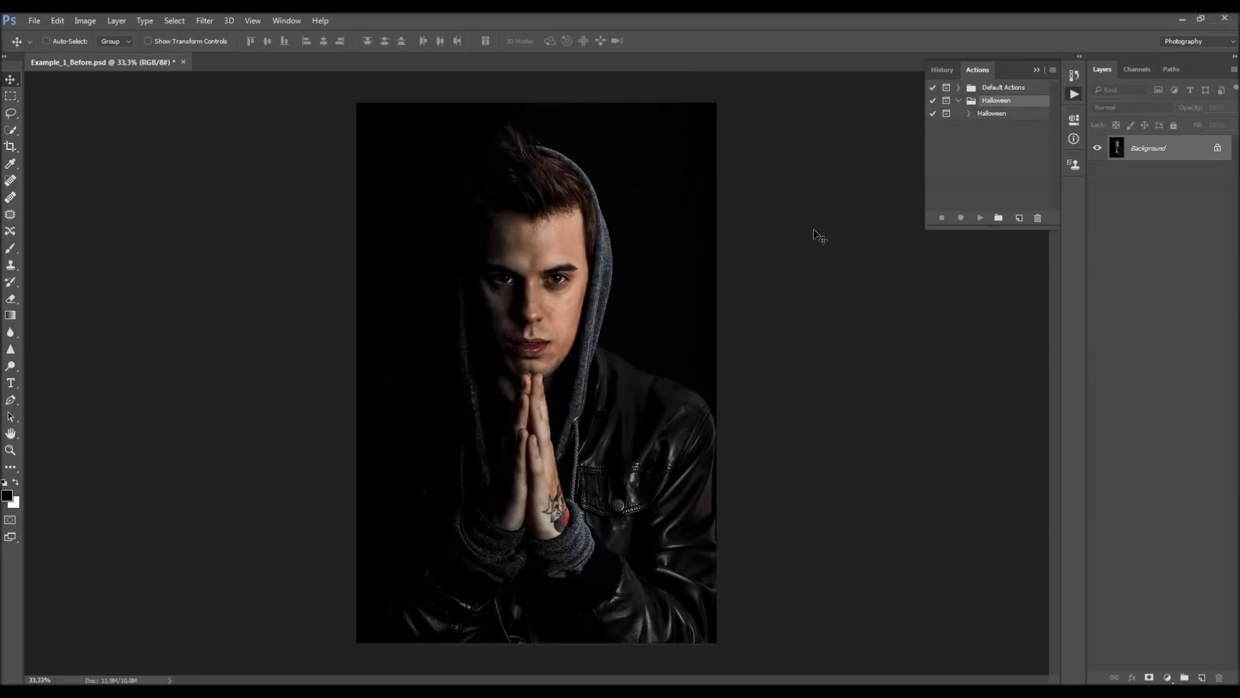
# - Create a new layer named "brush" above the Background
pyautogui.click(117, 24)
pyautogui.moveTo(134, 36)
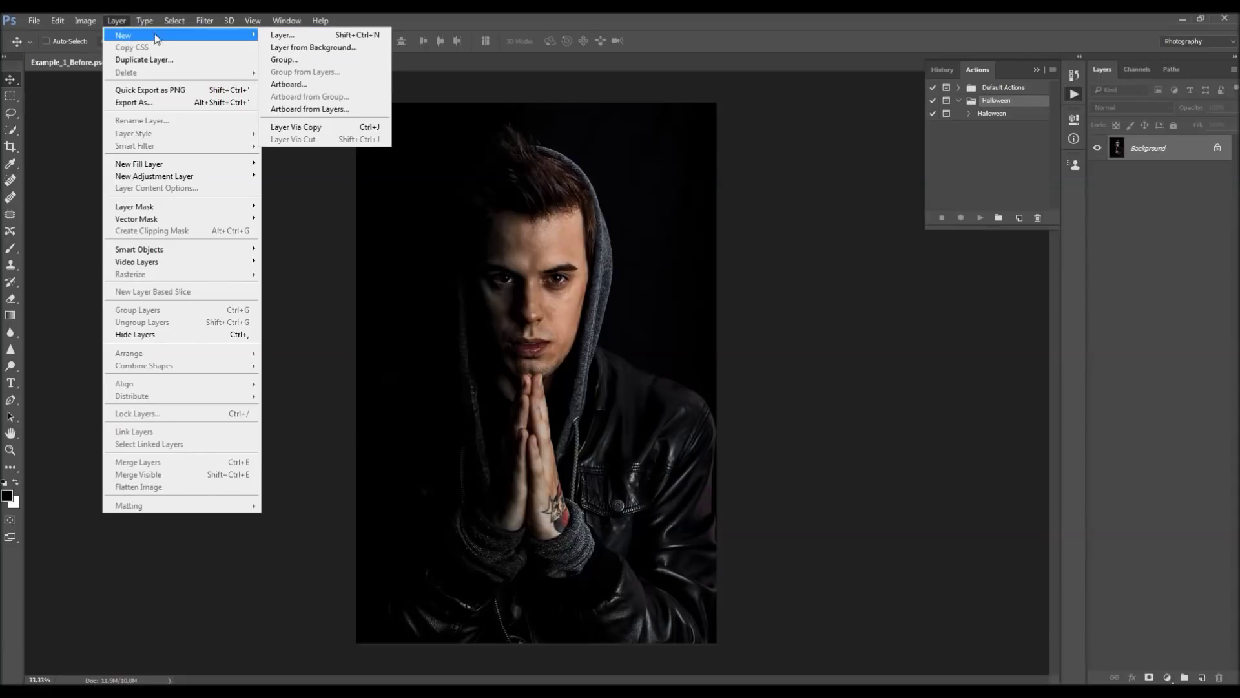
pyautogui.click(284, 34)
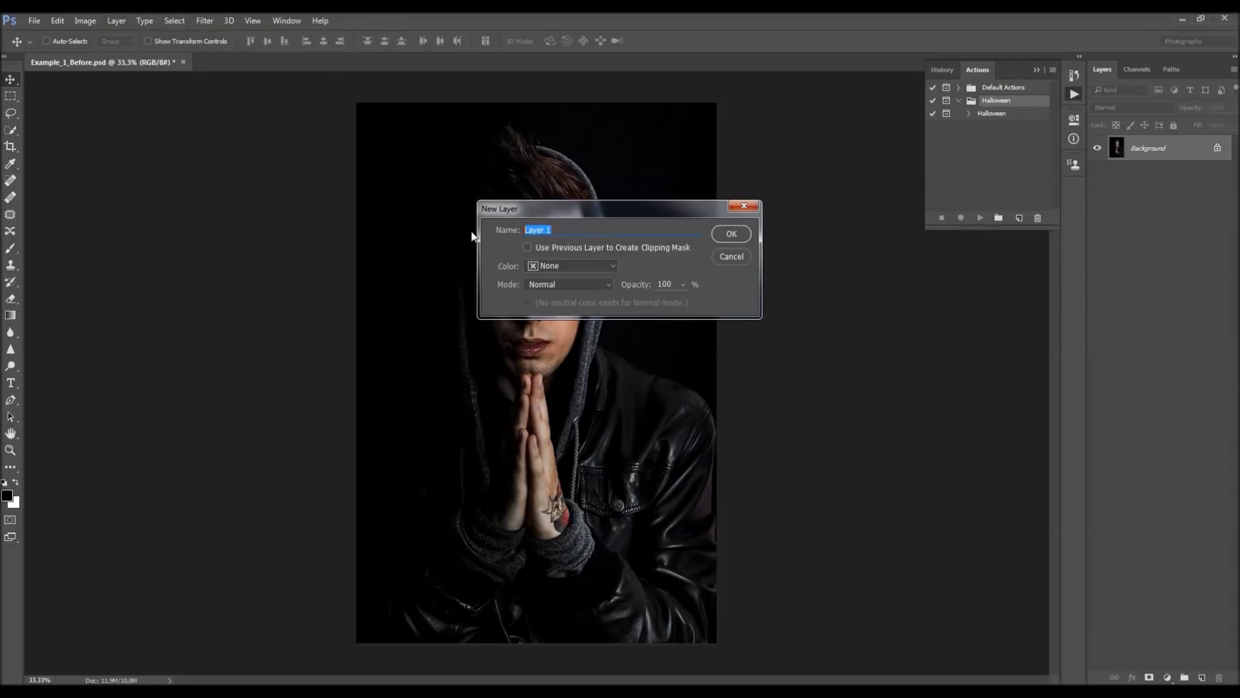
pyautogui.write('brush')
pyautogui.hotkey('ctrl', 'a')
pyautogui.click(554, 231)
pyautogui.click(732, 234)
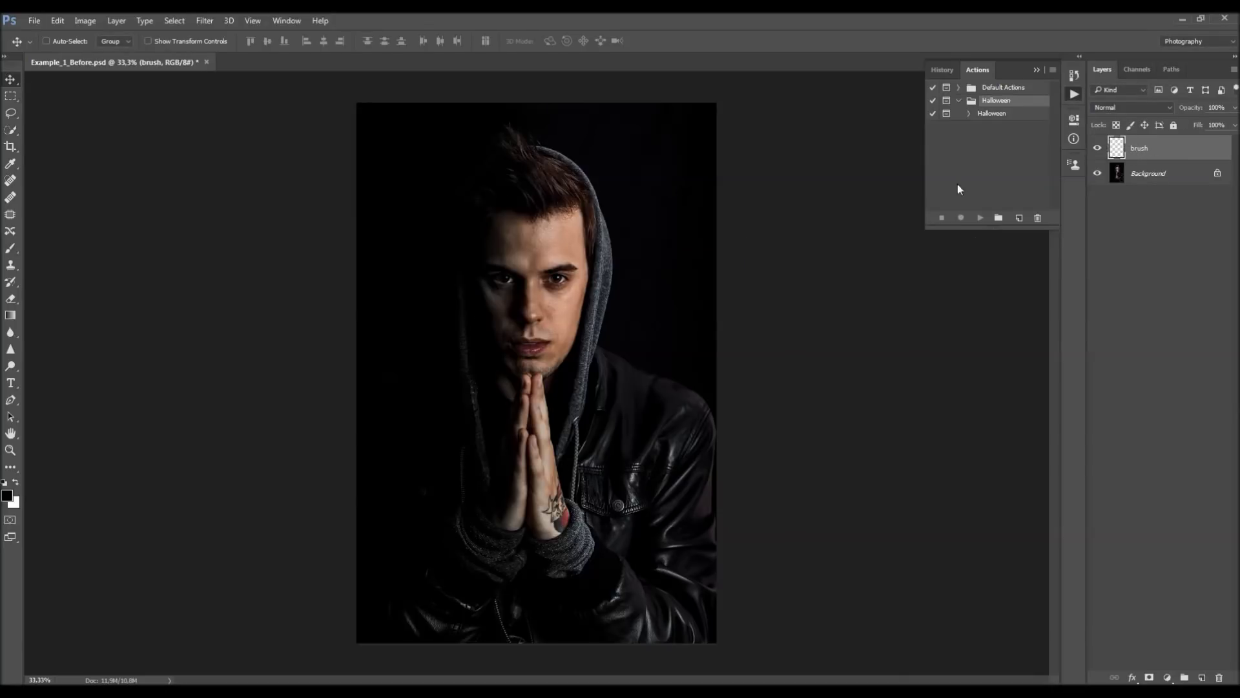
# - Set up the Brush tool with a pure red (ff0000) foreground color and a 200 px soft round tip at 0% hardness
pyautogui.press('b')
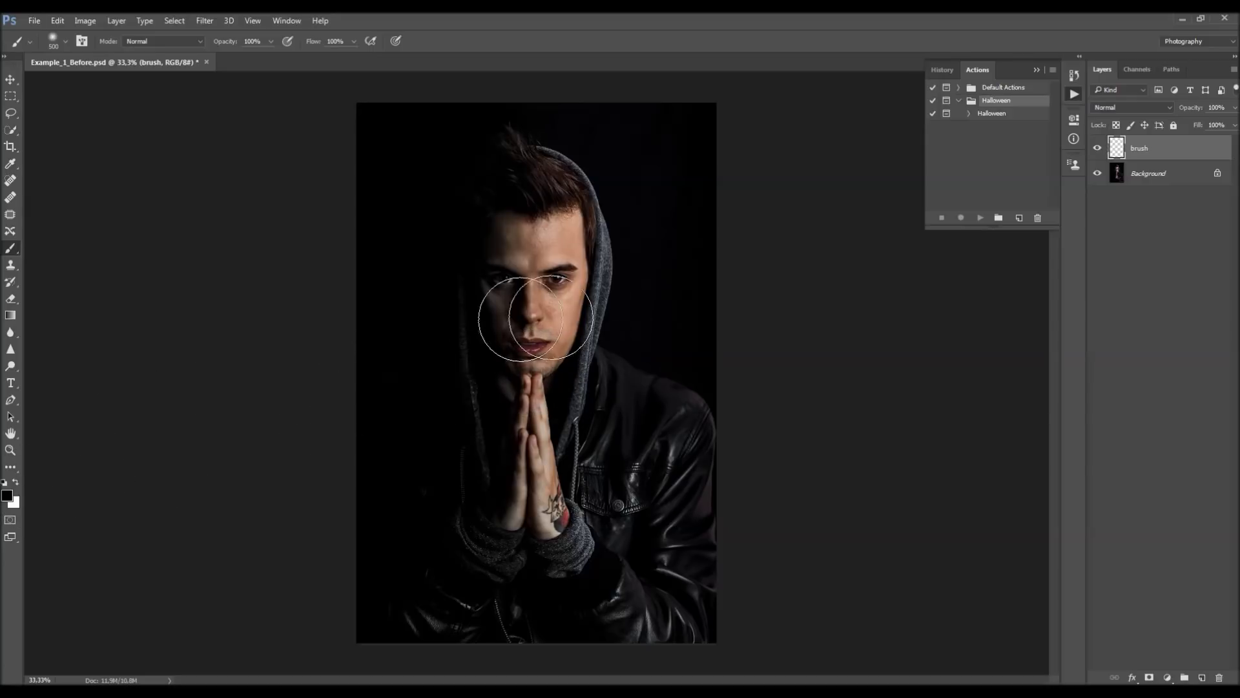
pyautogui.click(7, 494)
pyautogui.click(773, 193)
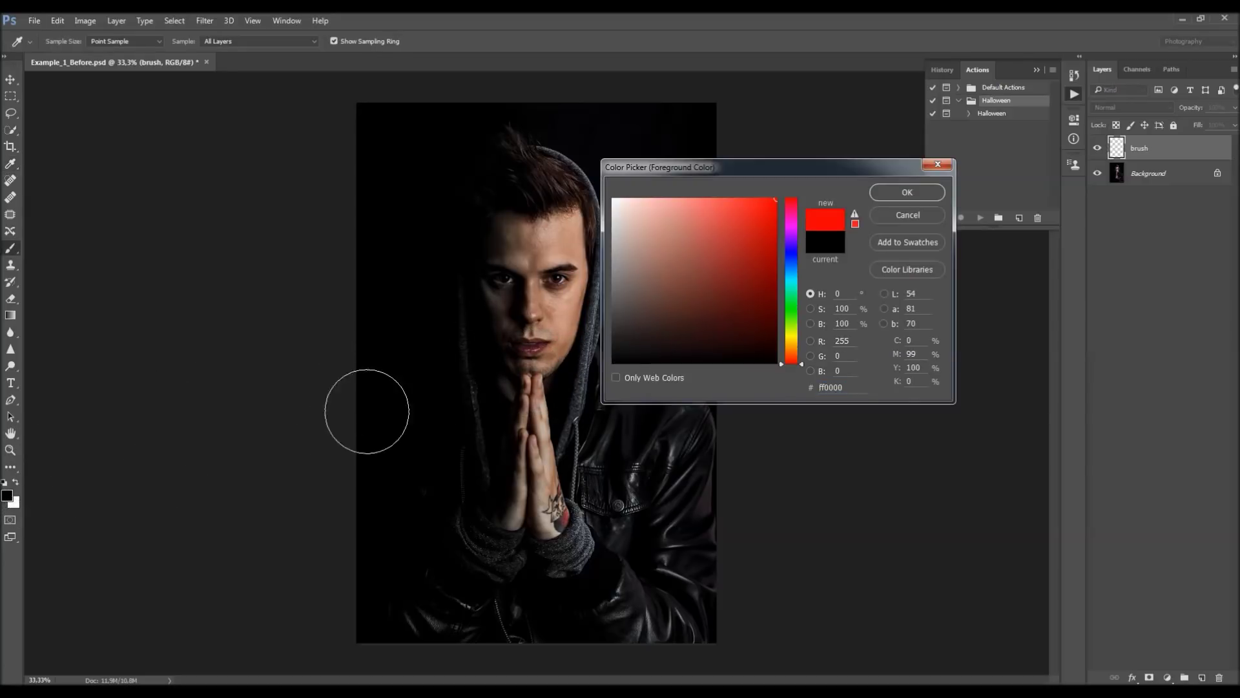
pyautogui.press('Return')
pyautogui.rightClick(574, 340)
pyautogui.click(628, 452)
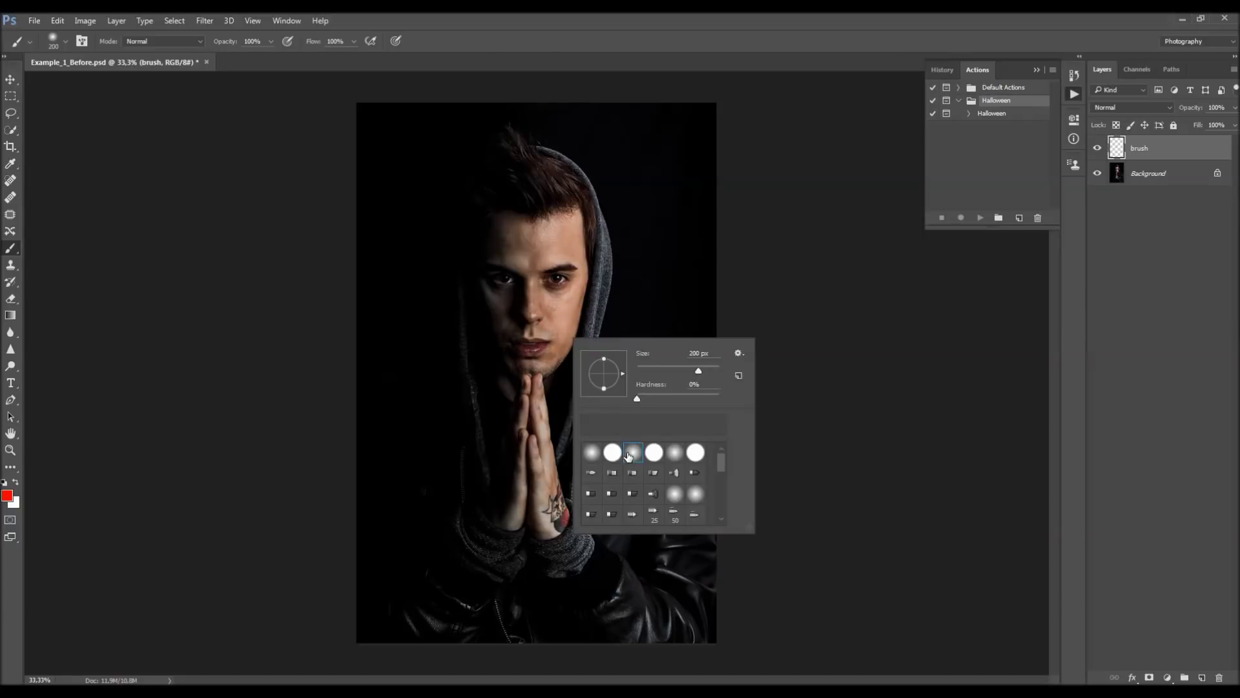
pyautogui.press('Return')
# - Paint red over the lit side of the man's face on the brush layer with a smaller brush
pyautogui.press('[')
pyautogui.press('[')
pyautogui.press('[')
pyautogui.press('[')
pyautogui.scroll(3, 582, 274)
pyautogui.moveTo(509, 177)
pyautogui.mouseDown()
pyautogui.moveTo(524, 305)
pyautogui.moveTo(533, 230)
pyautogui.moveTo(524, 389)
pyautogui.moveTo(549, 242)
pyautogui.moveTo(560, 258)
pyautogui.moveTo(544, 368)
pyautogui.moveTo(566, 370)
pyautogui.moveTo(582, 259)
pyautogui.moveTo(589, 308)
pyautogui.mouseUp()
# - Paint a narrow red stroke along the hood's outer edge beside the face with a much finer brush
pyautogui.press('[')
pyautogui.press('[')
pyautogui.press('[')
pyautogui.press('[')
pyautogui.press('[')
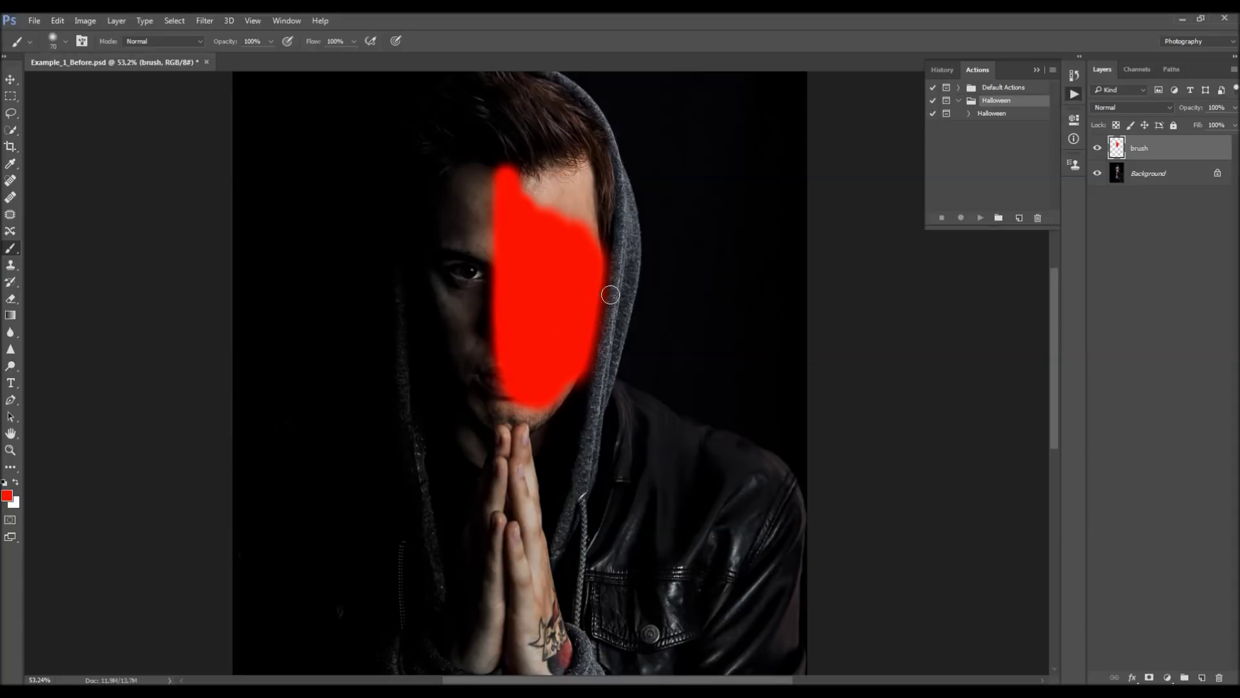
pyautogui.scroll(4, 607, 303)
pyautogui.press('[')
pyautogui.press('[')
pyautogui.press('[')
pyautogui.press('[')
pyautogui.moveTo(640, 270); pyautogui.dragTo(589, 493)
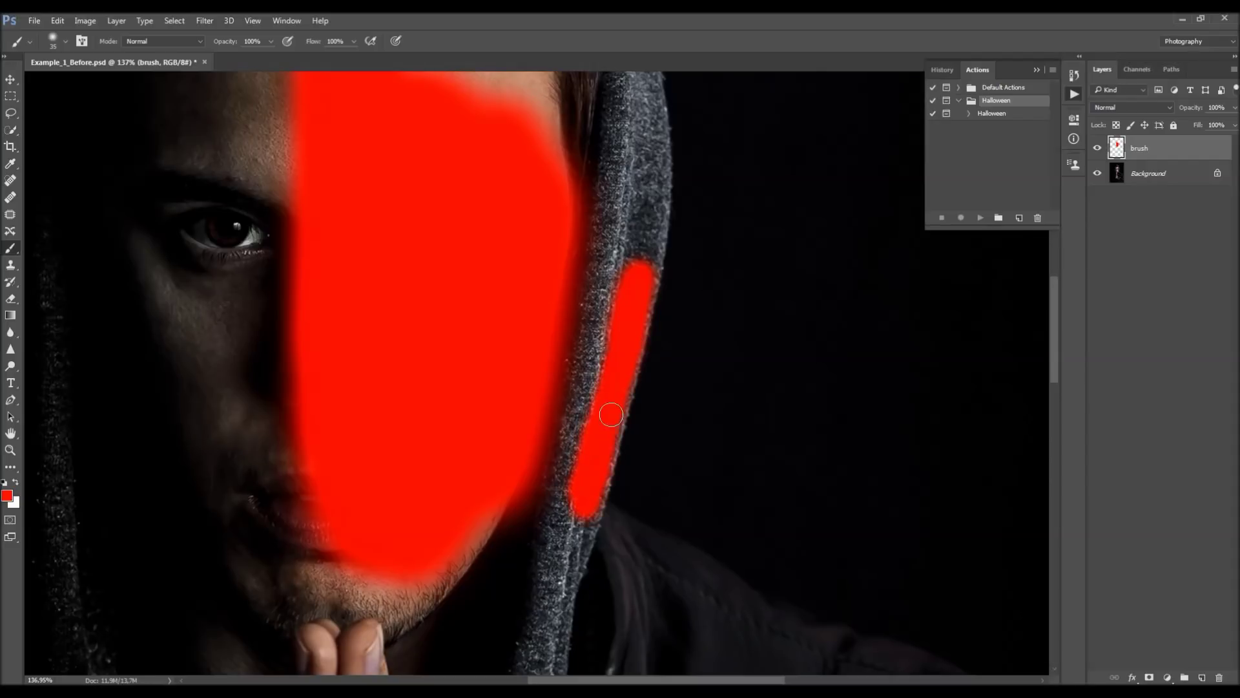
# - Fill the gap between the painted face and the hood edge with red using a 100 px brush
pyautogui.scroll(-3, 639, 246)
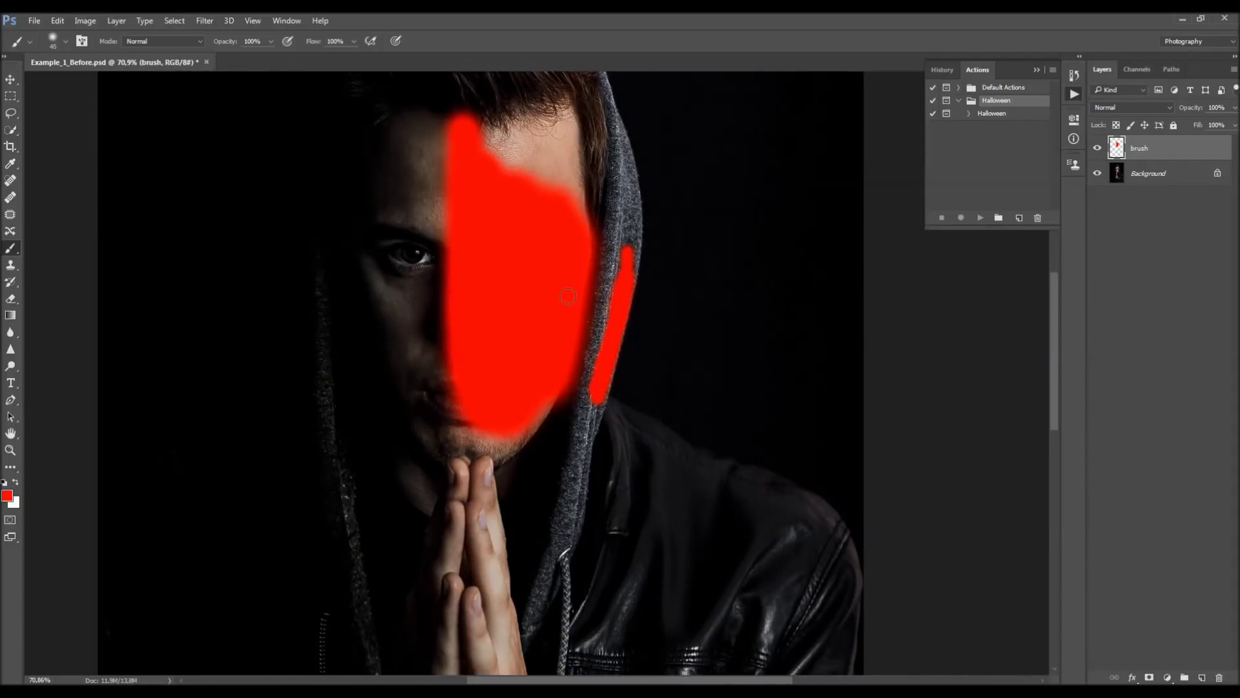
pyautogui.press(']')
pyautogui.press(']')
pyautogui.press(']')
pyautogui.moveTo(595, 234)
pyautogui.mouseDown()
pyautogui.moveTo(593, 332)
pyautogui.moveTo(549, 429)
pyautogui.mouseUp()
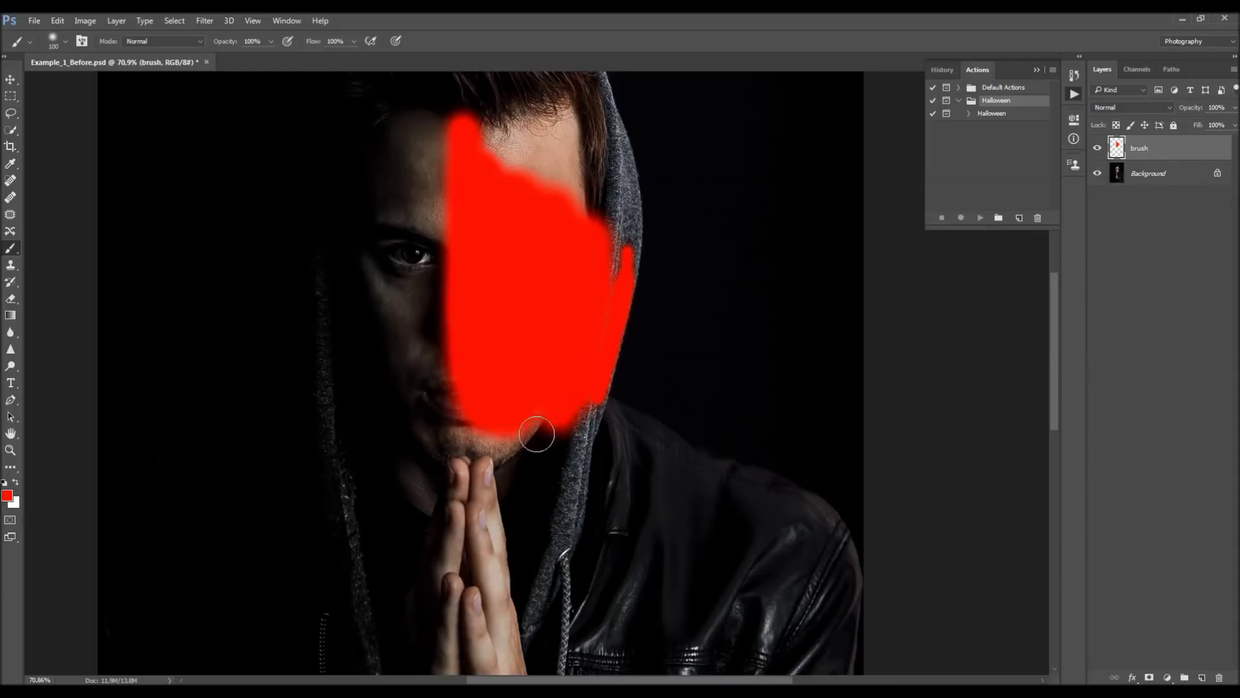
# - Paint red over the shadowed side of the face and down past the shoulder on the brush layer, using a much larger soft brush
pyautogui.scroll(-3, 470, 390)
pyautogui.scroll(-2, 297, 462)
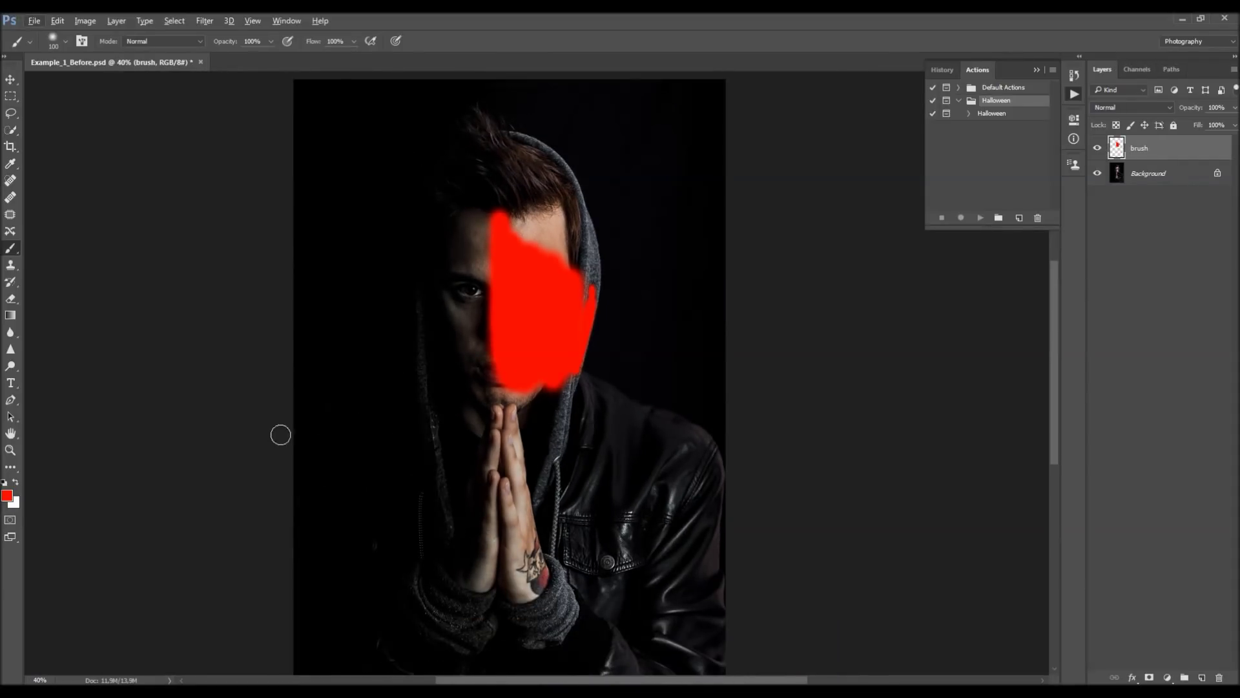
pyautogui.scroll(-2, 387, 420)
pyautogui.press(']')
pyautogui.press(']')
pyautogui.press(']')
pyautogui.press(']')
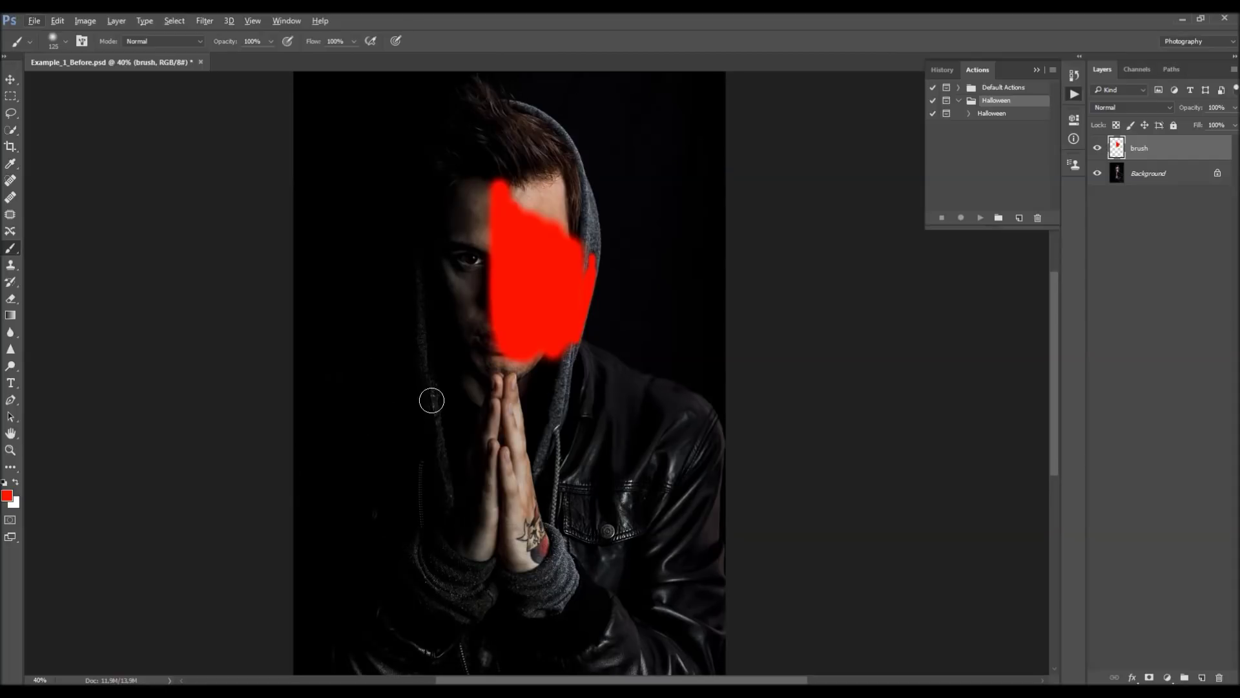
pyautogui.press(']')
pyautogui.press(']')
pyautogui.scroll(1, 455, 246)
pyautogui.moveTo(476, 207)
pyautogui.mouseDown()
pyautogui.moveTo(452, 279)
pyautogui.moveTo(459, 227)
pyautogui.moveTo(427, 440)
pyautogui.moveTo(326, 510)
pyautogui.mouseUp()
pyautogui.press(']')
pyautogui.scroll(-3, 452, 387)
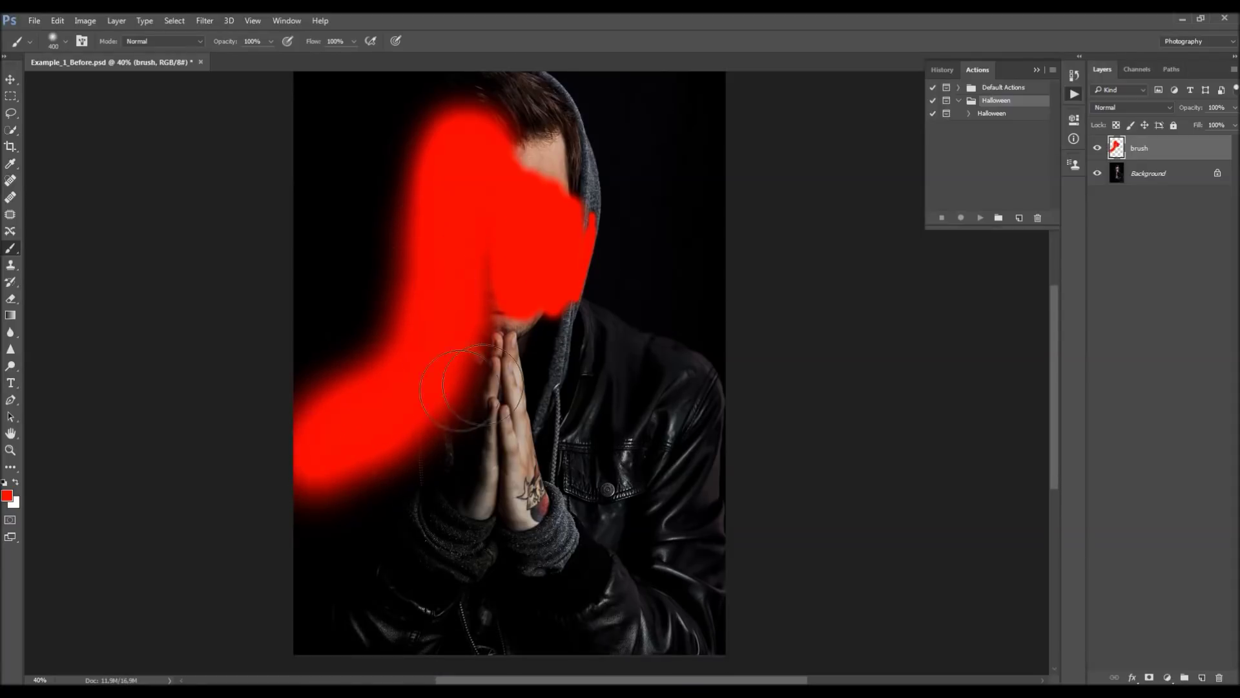
# - Extend the red paint over the chin, hands and sleeves, reducing the brush size partway
pyautogui.moveTo(494, 260); pyautogui.dragTo(471, 388)
pyautogui.press('[')
pyautogui.press('[')
pyautogui.moveTo(382, 429)
pyautogui.mouseDown()
pyautogui.moveTo(274, 507)
pyautogui.moveTo(412, 429)
pyautogui.moveTo(329, 534)
pyautogui.moveTo(310, 611)
pyautogui.moveTo(505, 594)
pyautogui.moveTo(458, 495)
pyautogui.moveTo(499, 471)
pyautogui.moveTo(531, 482)
pyautogui.mouseUp()
pyautogui.press(']')
# - Close Example_1_Before.psd without keeping the painting, open Example_1_Brushed.psd and activate the Move tool
pyautogui.click(200, 62)
pyautogui.press('n')
pyautogui.click(34, 20)
pyautogui.click(26, 51)
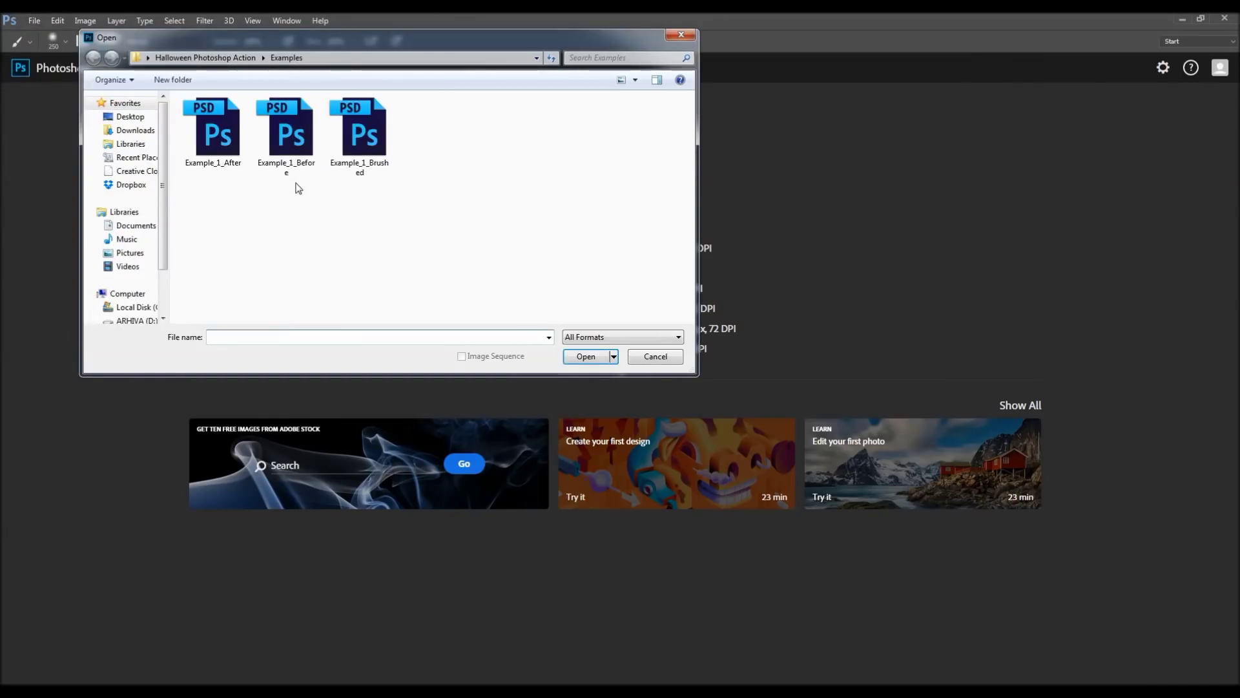
pyautogui.doubleClick(358, 129)
pyautogui.press('v')
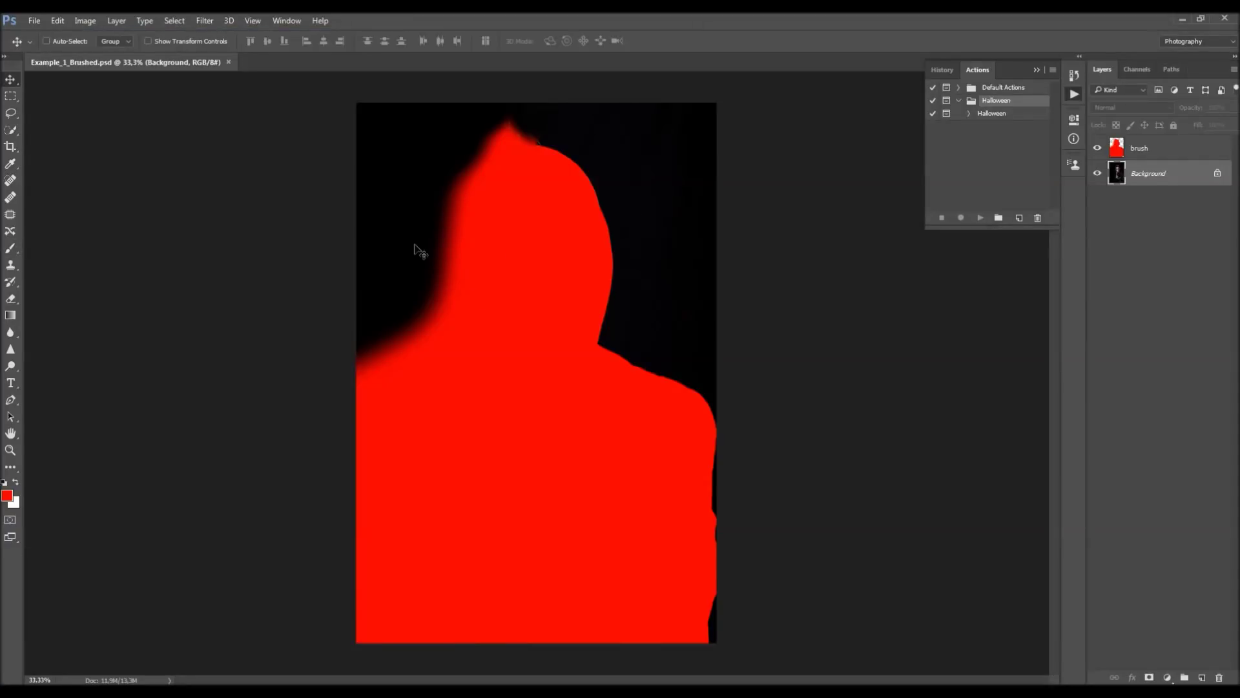
# - Select the brush layer and toggle its visibility to compare the red-painted area with the subject underneath
pyautogui.click(1109, 155)
pyautogui.click(1098, 148)
pyautogui.click(1098, 148)
pyautogui.click(1097, 148)
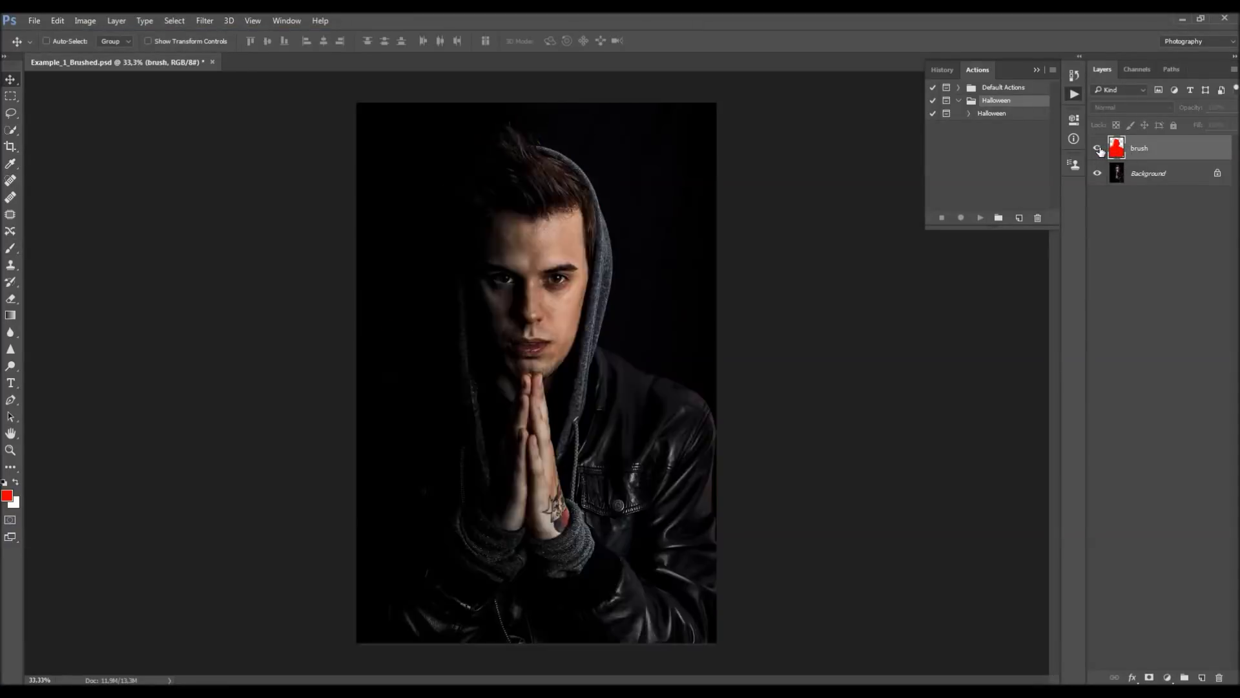
pyautogui.click(1097, 148)
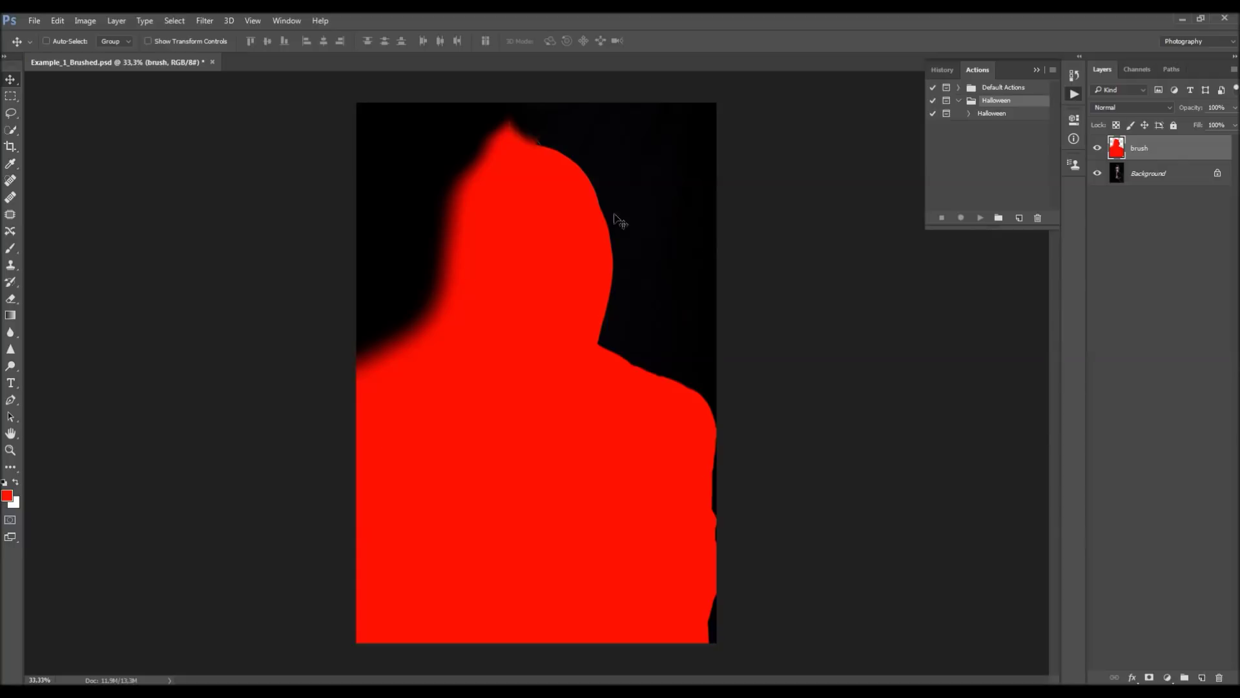
pyautogui.click(1097, 148)
pyautogui.click(1097, 148)
pyautogui.click(1097, 148)
pyautogui.click(1097, 148)
# - Play the Halloween action, continue past its texture message and place the Texture file from the Halloween Photoshop Action folder
pyautogui.click(995, 115)
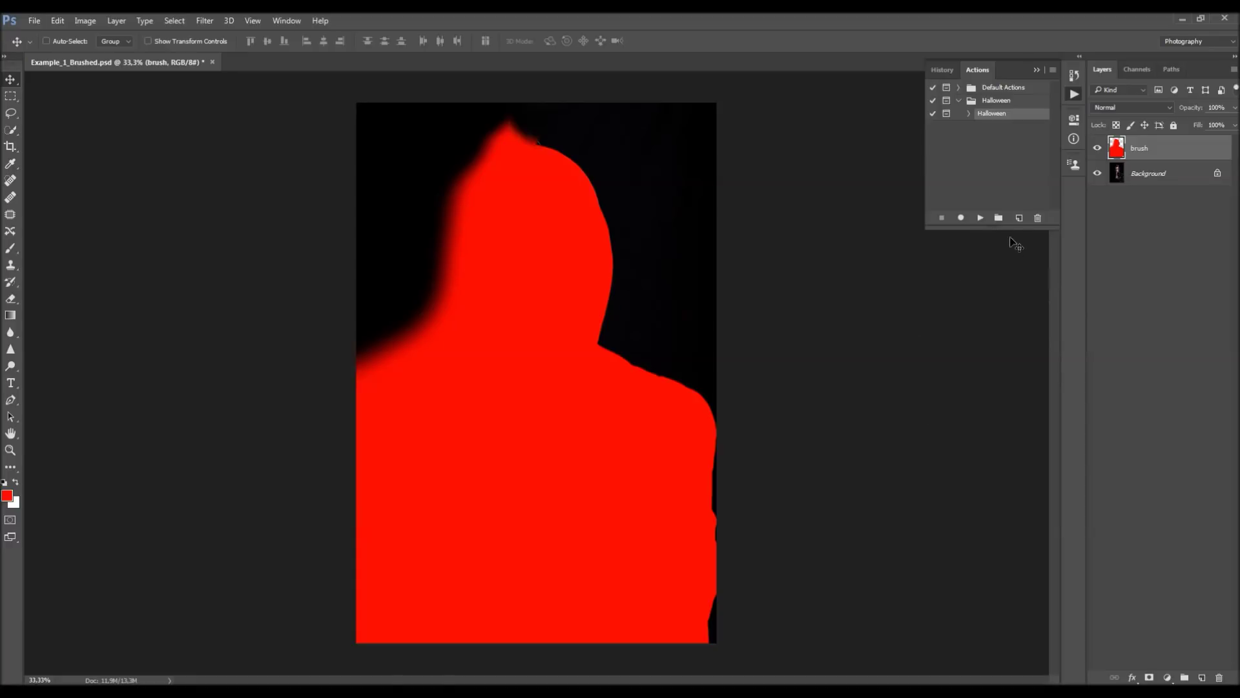
pyautogui.click(982, 219)
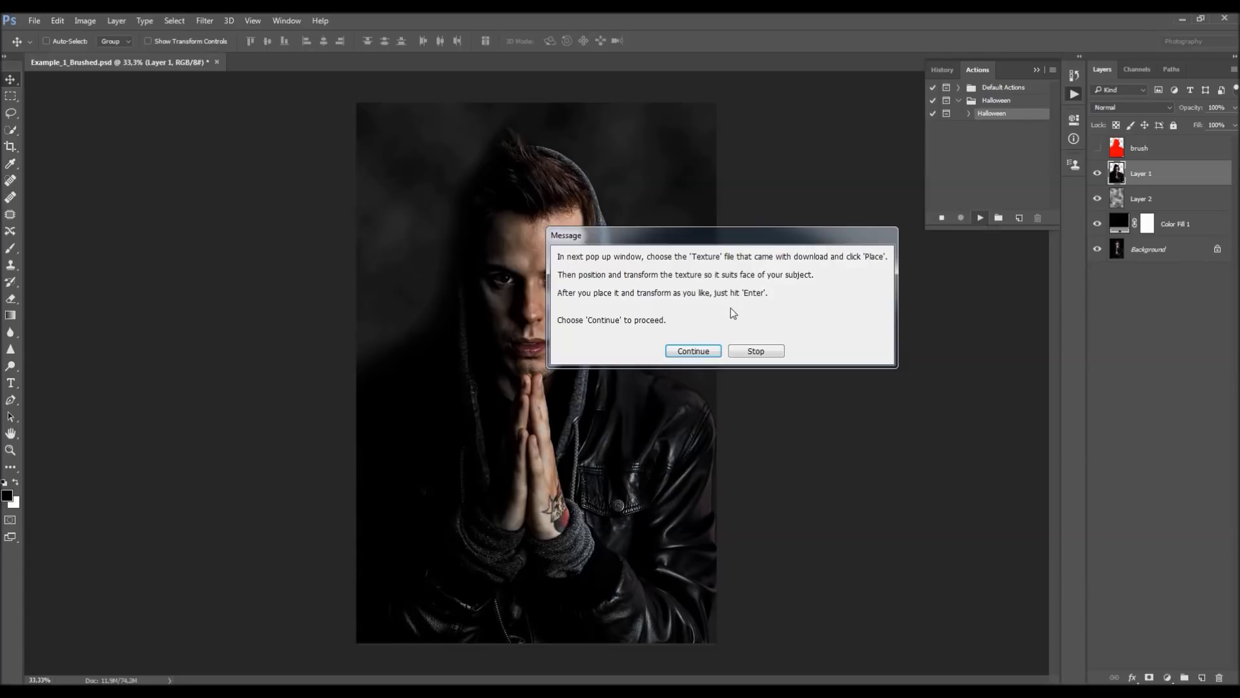
pyautogui.click(694, 351)
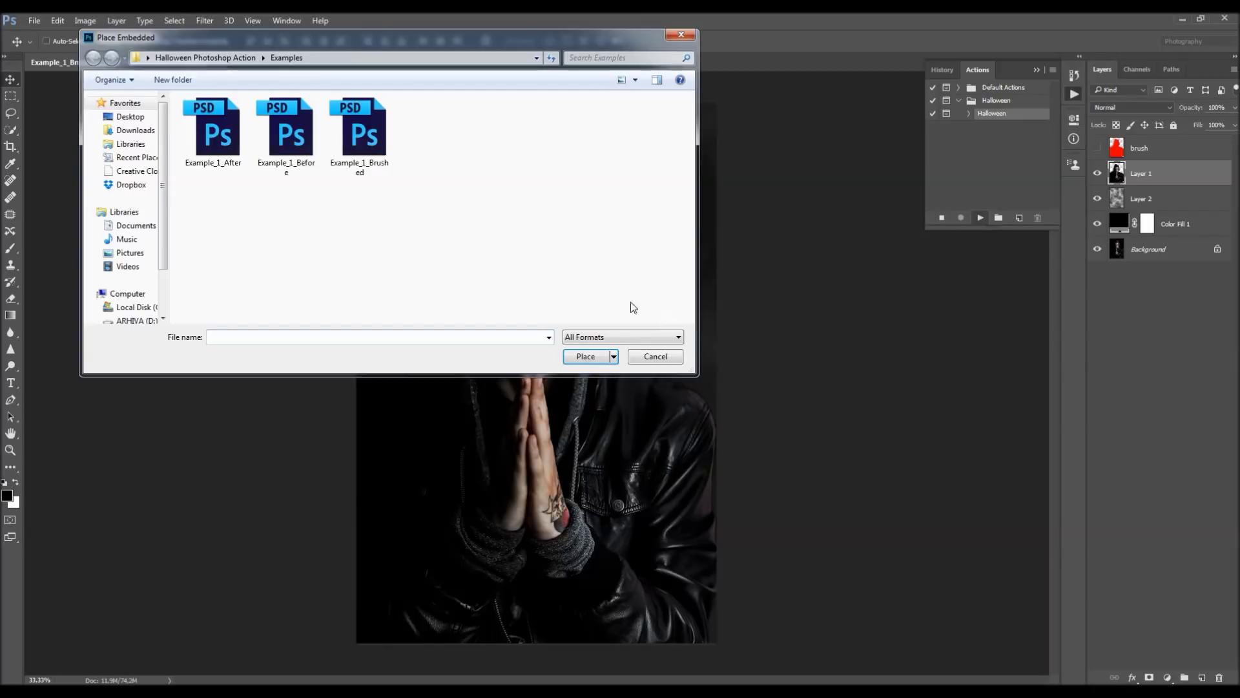
pyautogui.click(504, 126)
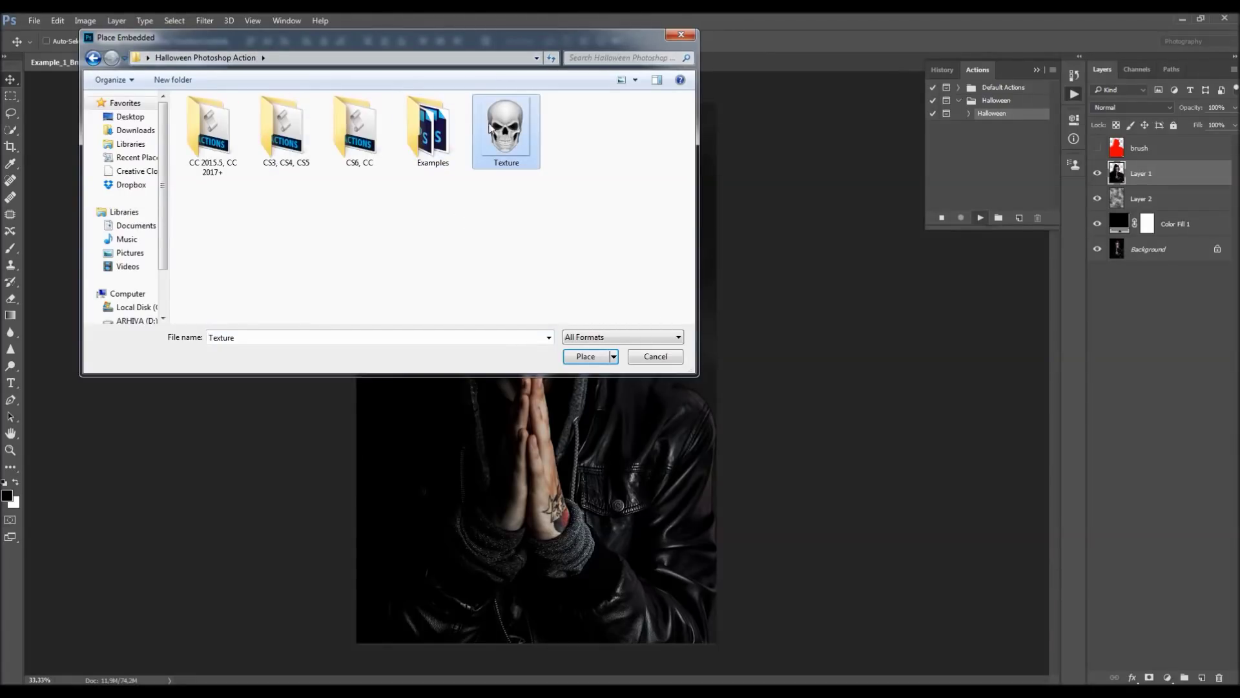
pyautogui.click(593, 357)
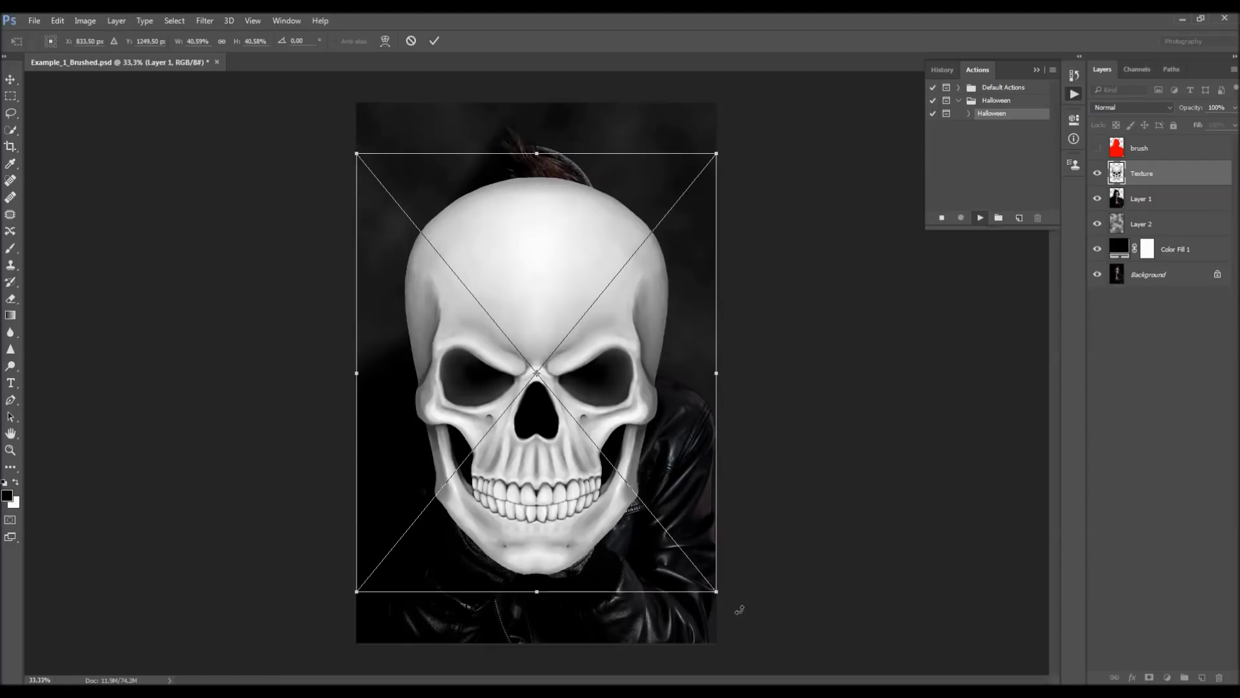
# - Scale the placed skull texture down to about 21.7% and position it over the man's face
pyautogui.moveTo(718, 591); pyautogui.dragTo(531, 366)
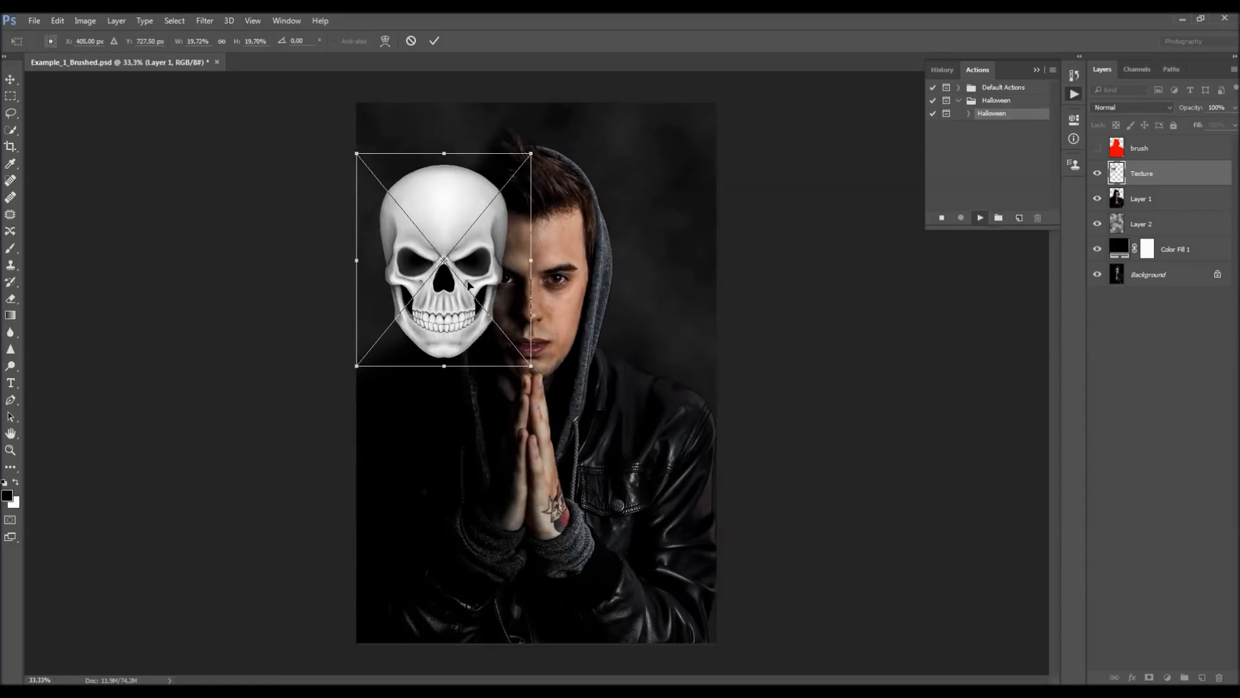
pyautogui.scroll(4, 550, 215)
pyautogui.moveTo(499, 291); pyautogui.dragTo(556, 274)
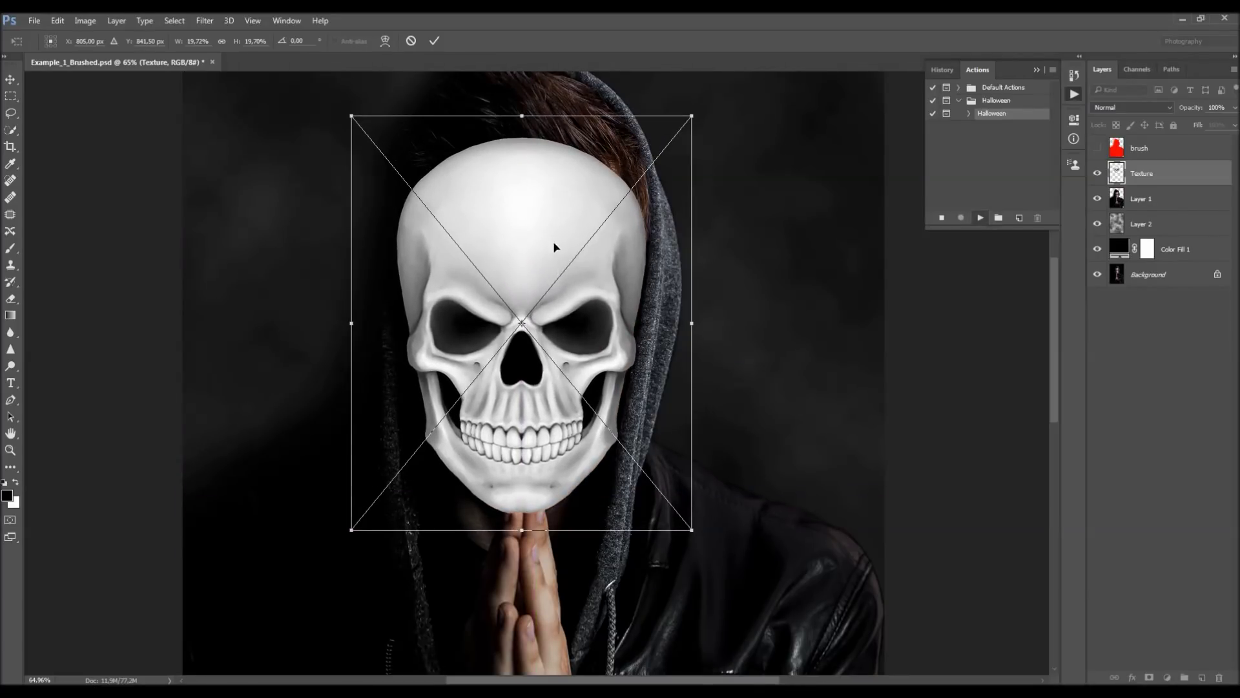
pyautogui.moveTo(352, 116); pyautogui.dragTo(341, 104)
pyautogui.moveTo(540, 348)
pyautogui.mouseDown()
pyautogui.moveTo(659, 330)
pyautogui.moveTo(537, 332)
pyautogui.moveTo(541, 346)
pyautogui.mouseUp()
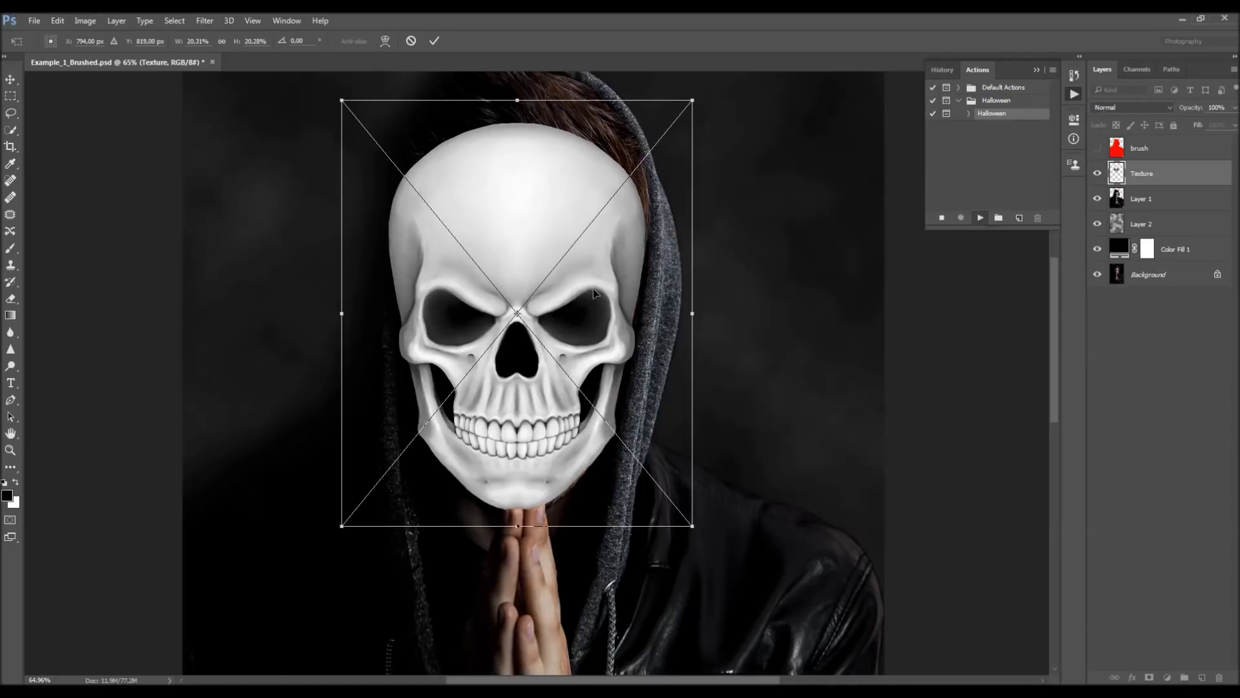
pyautogui.scroll(3, 543, 277)
pyautogui.moveTo(330, 145); pyautogui.dragTo(308, 120)
pyautogui.moveTo(507, 244)
pyautogui.mouseDown()
pyautogui.moveTo(673, 247)
pyautogui.moveTo(539, 234)
pyautogui.moveTo(522, 243)
pyautogui.mouseUp()
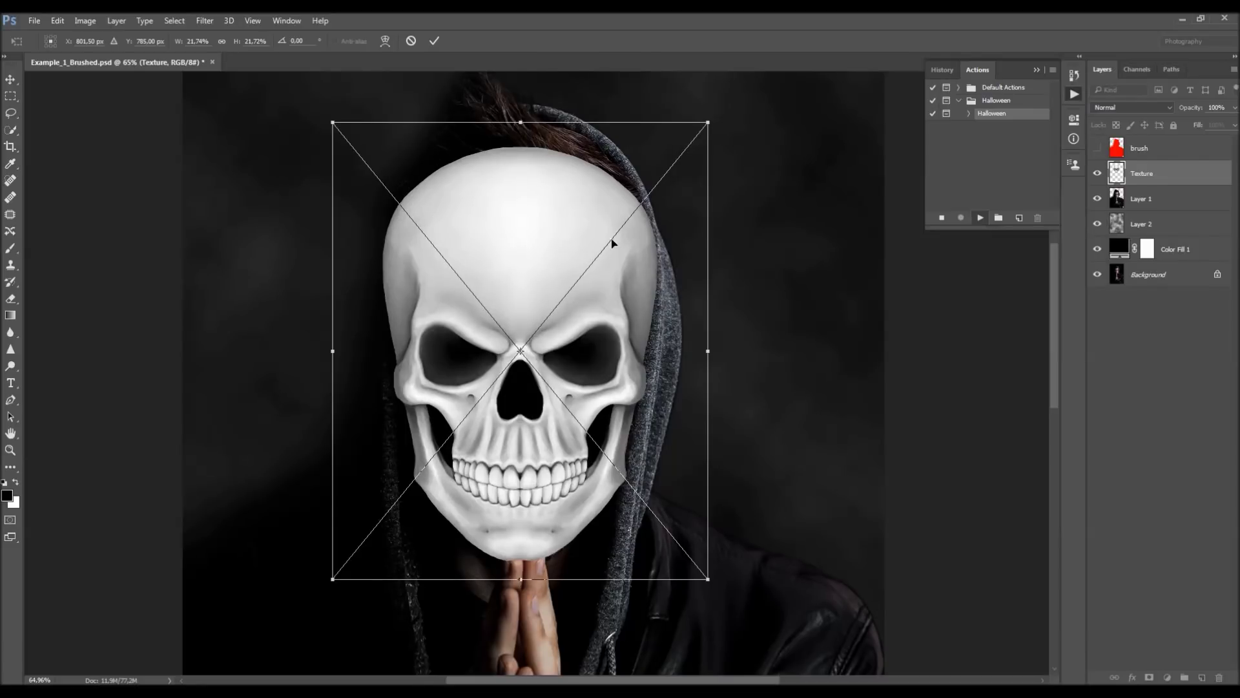
pyautogui.hotkey('ctrl', '-')
pyautogui.hotkey('ctrl', '-')
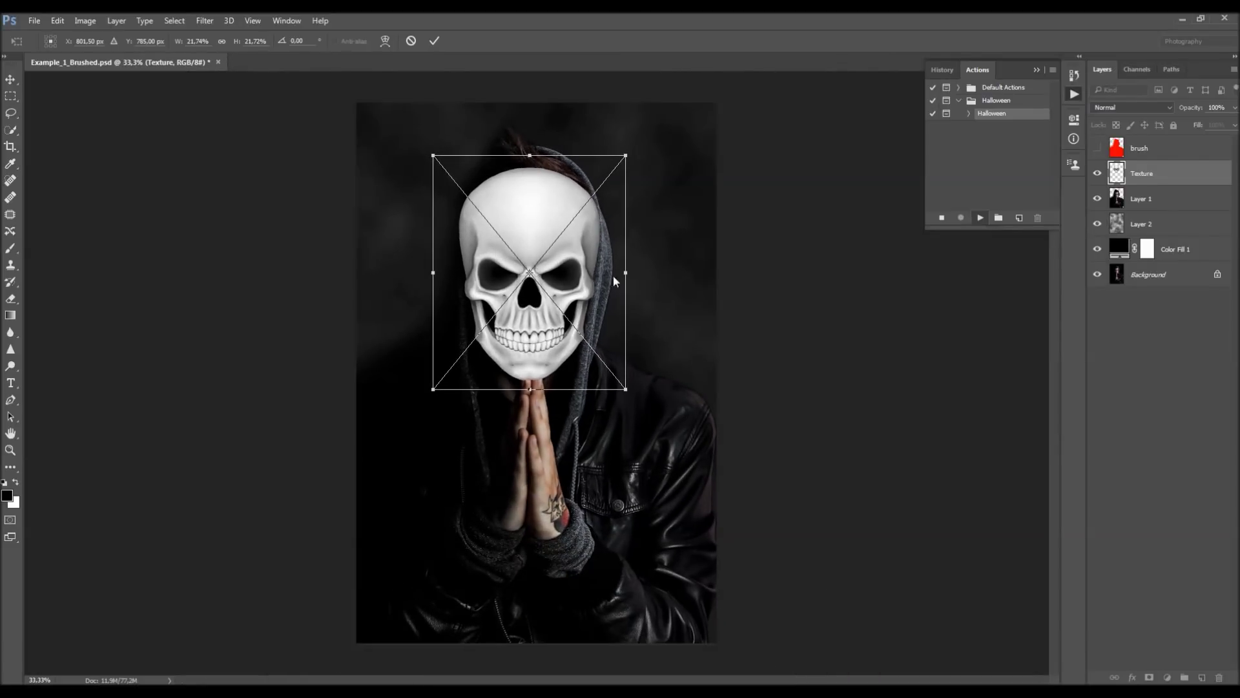
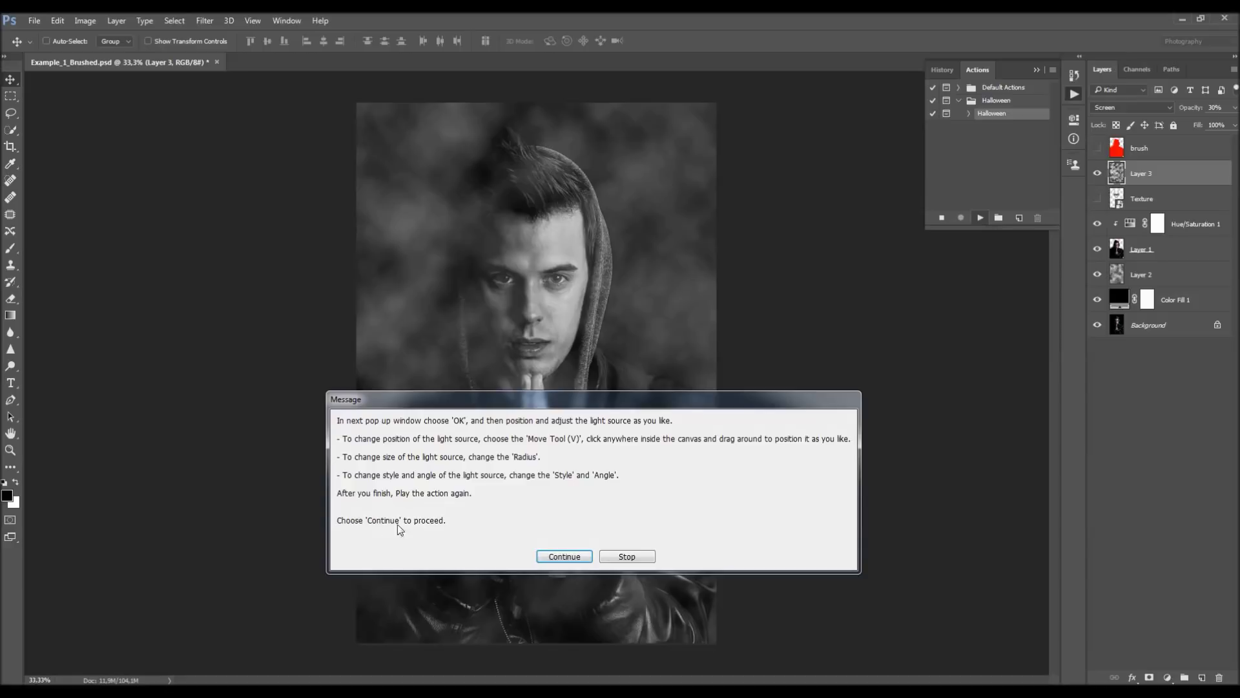
# - Continue the action, accept the new Gradient Fill 1 layer and move the radial light source to the background beside the hood
pyautogui.click(560, 556)
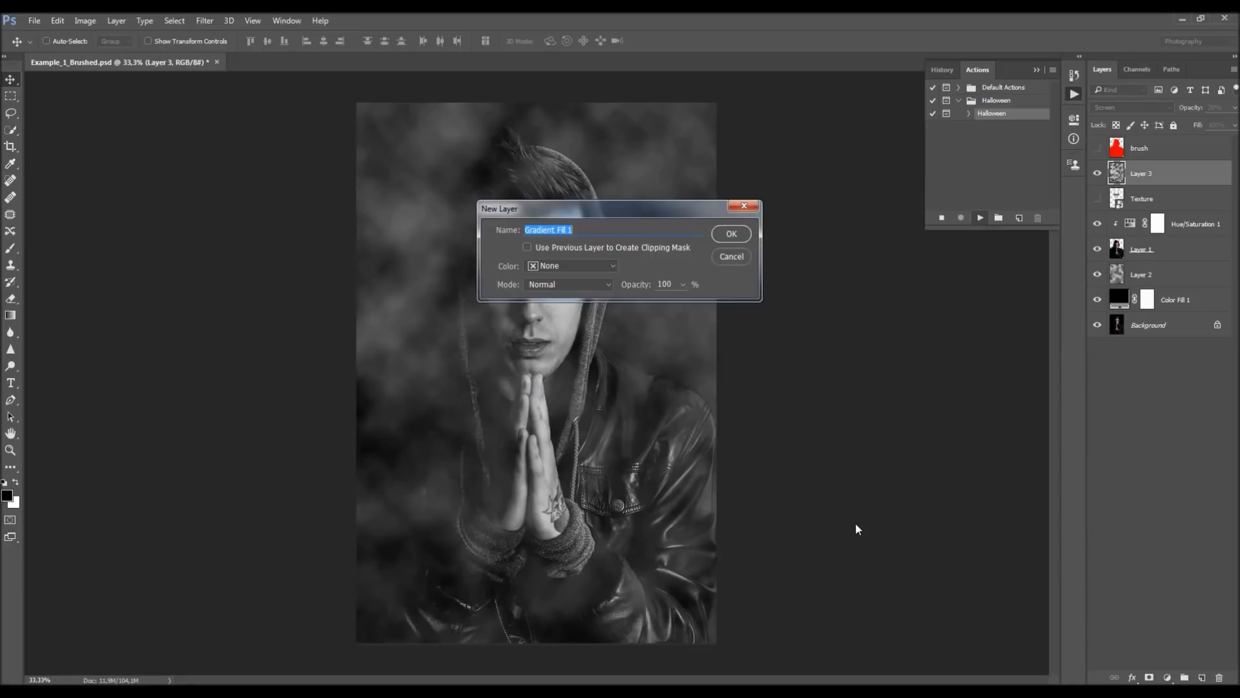
pyautogui.click(731, 235)
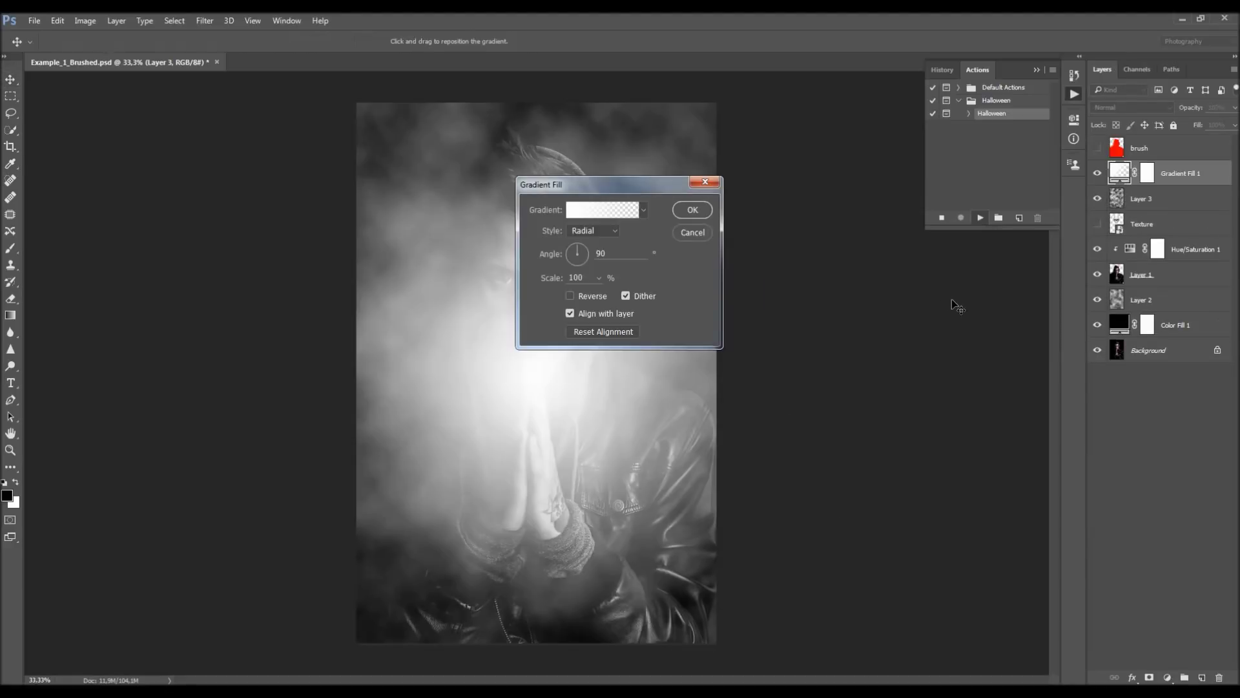
pyautogui.moveTo(631, 185); pyautogui.dragTo(915, 313)
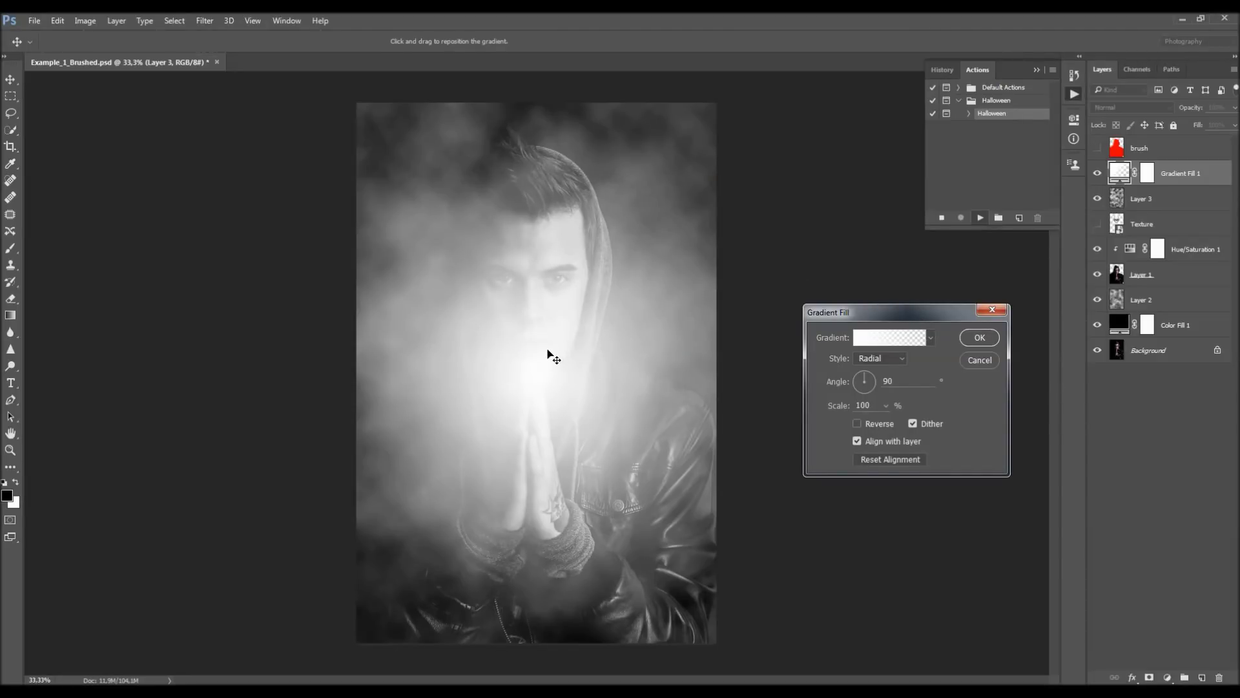
pyautogui.moveTo(534, 361); pyautogui.dragTo(648, 233)
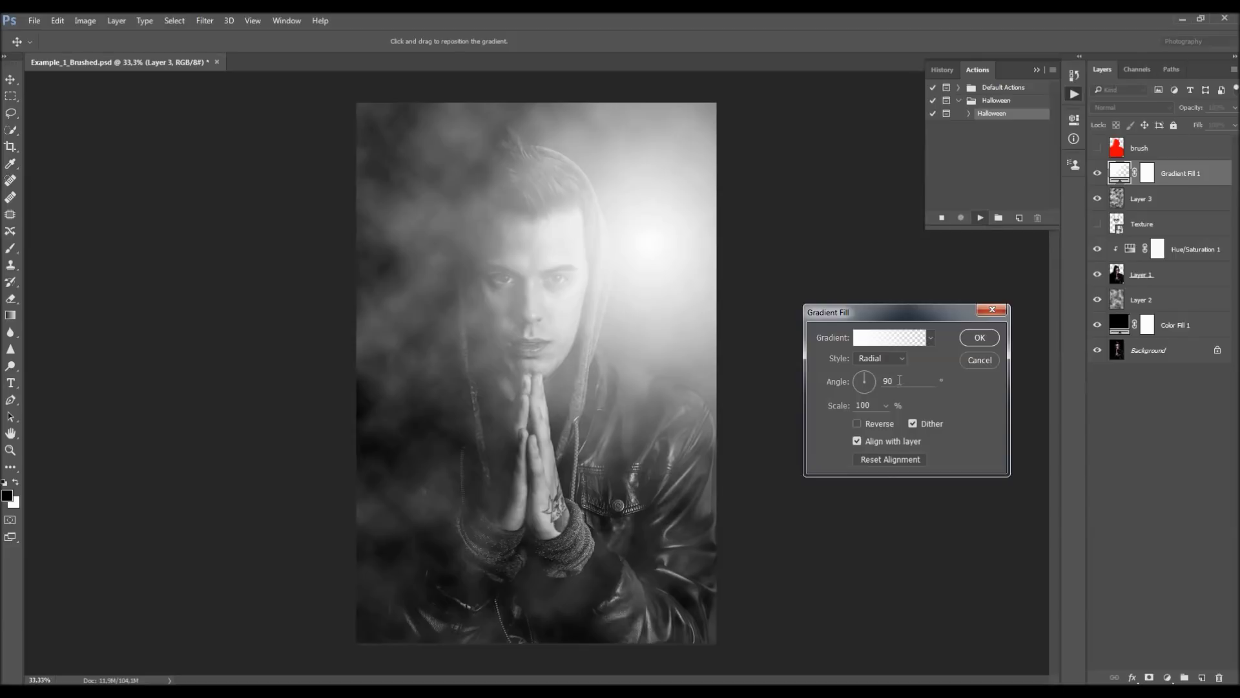
# - Try a different gradient angle and a scale of 86%, and restore the angle to 90° and the scale to 100%
pyautogui.moveTo(866, 376); pyautogui.dragTo(859, 387)
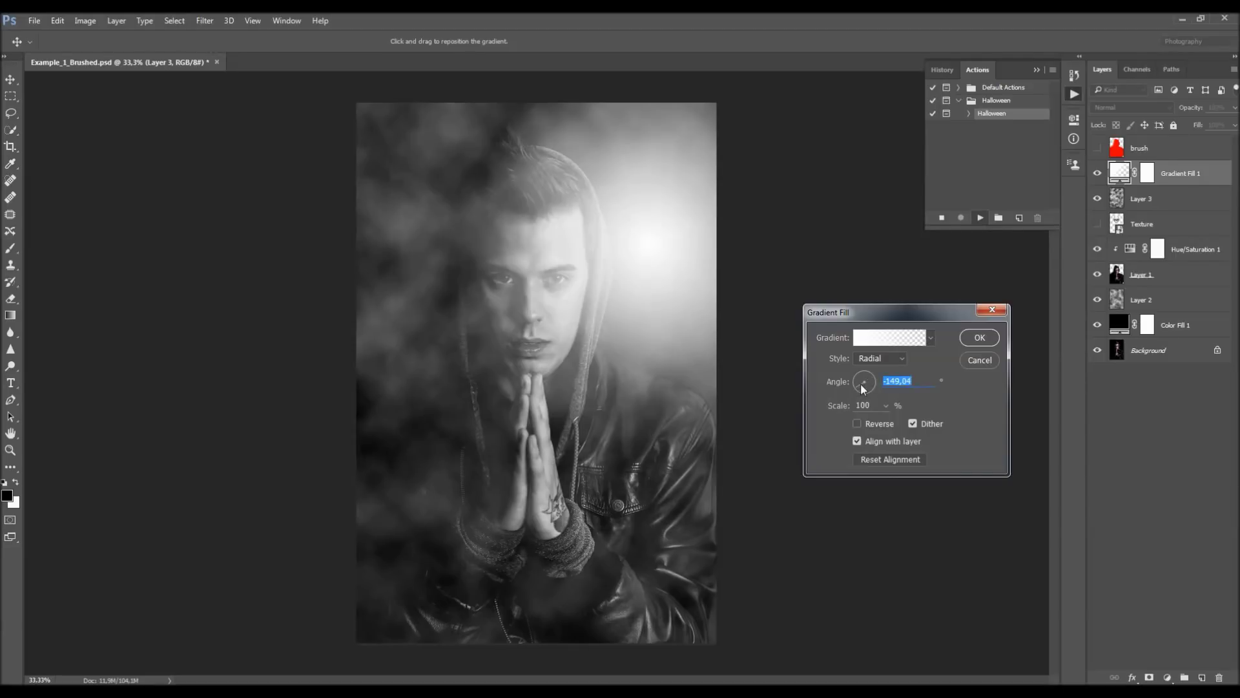
pyautogui.write('90')
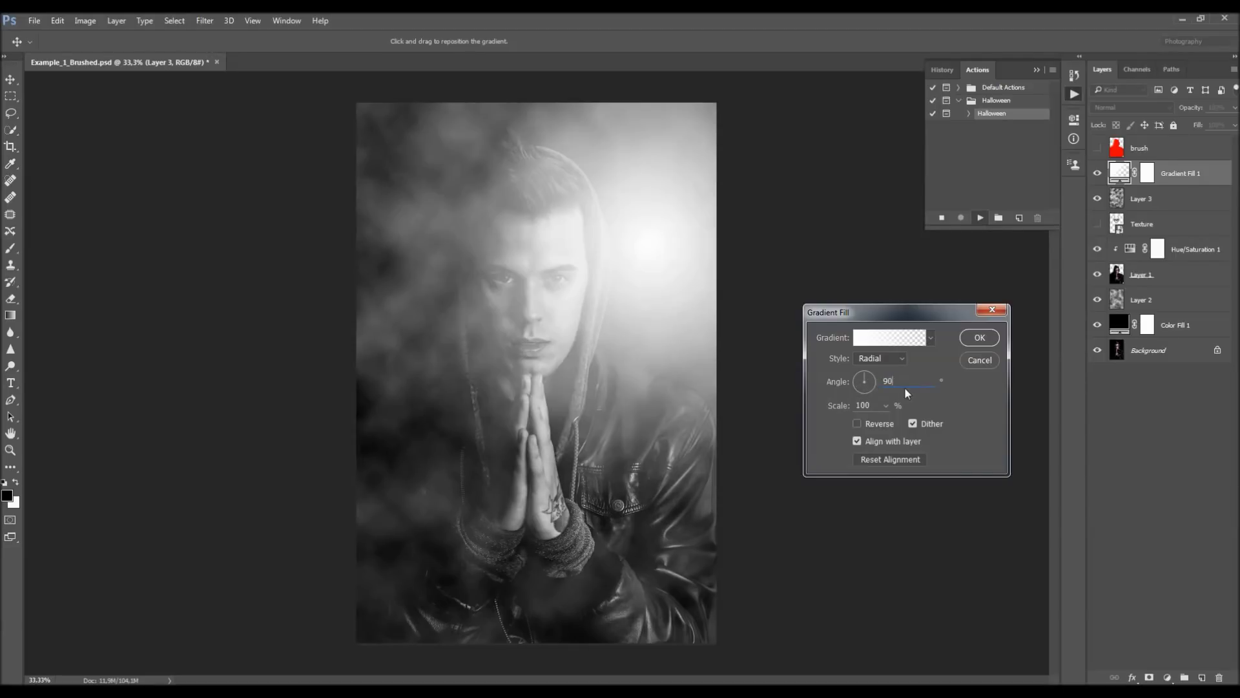
pyautogui.doubleClick(866, 405)
pyautogui.moveTo(888, 405); pyautogui.dragTo(832, 410)
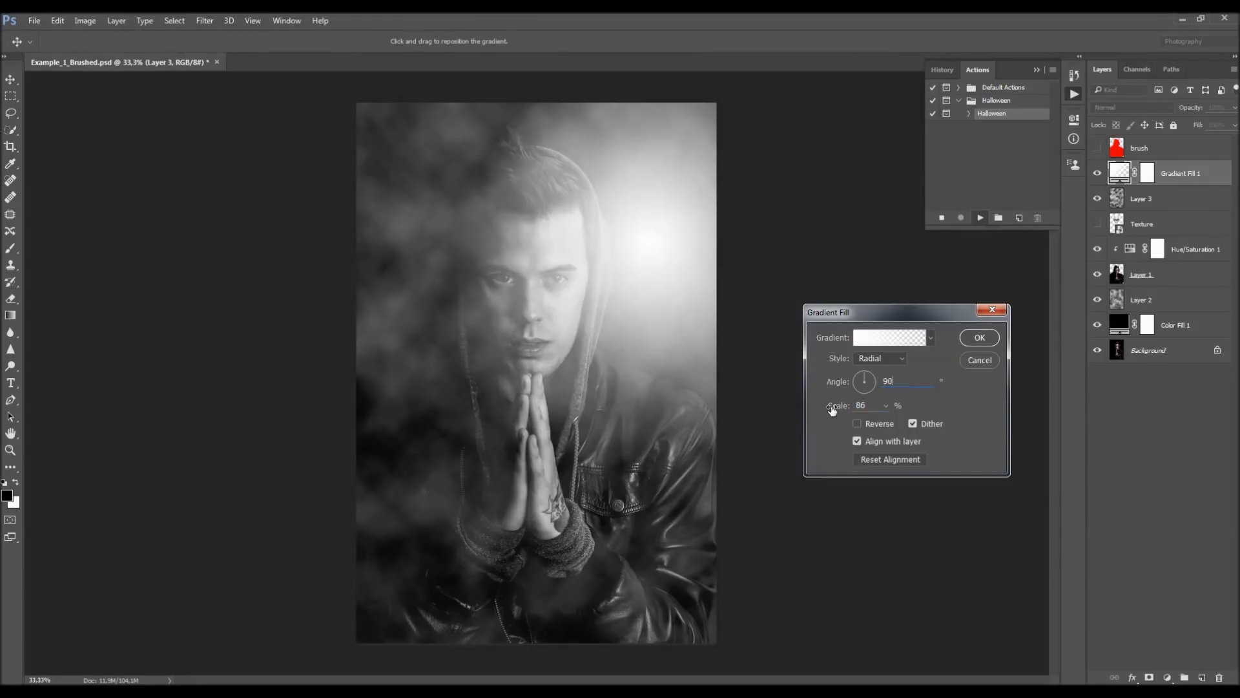
pyautogui.doubleClick(861, 405)
pyautogui.write('100')
# - Try the Reflected gradient style, rotate its angle to -90° and return the style to Radial
pyautogui.click(890, 359)
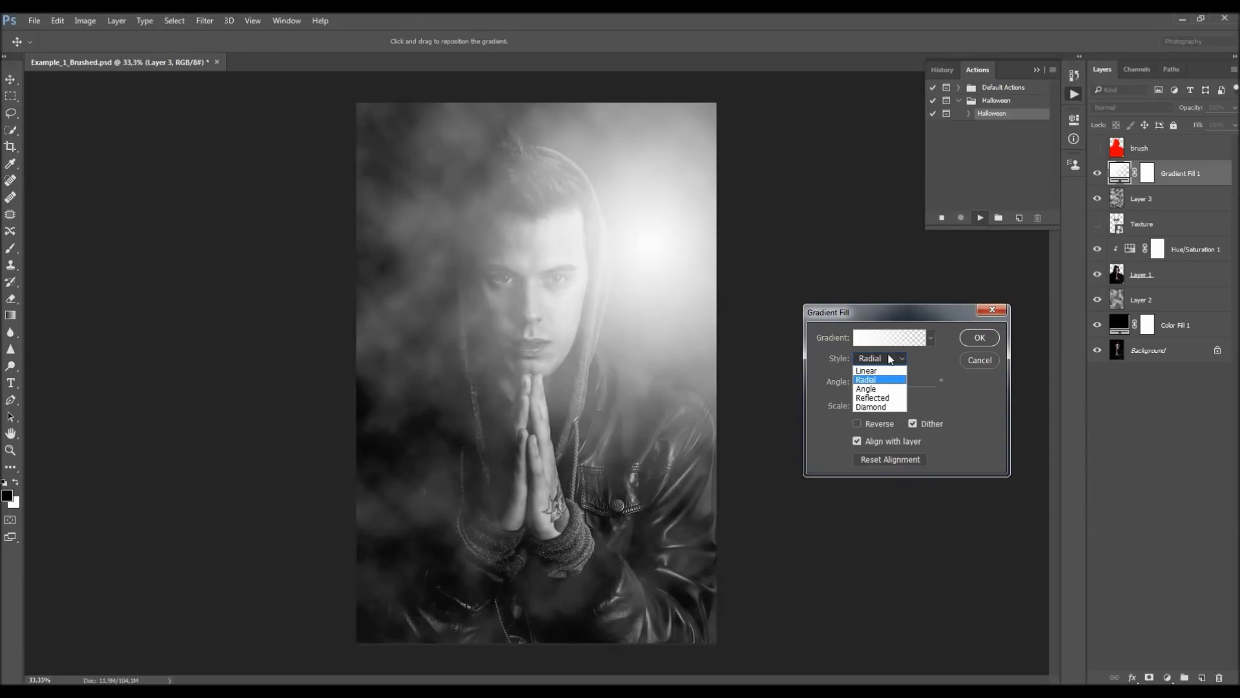
pyautogui.click(887, 395)
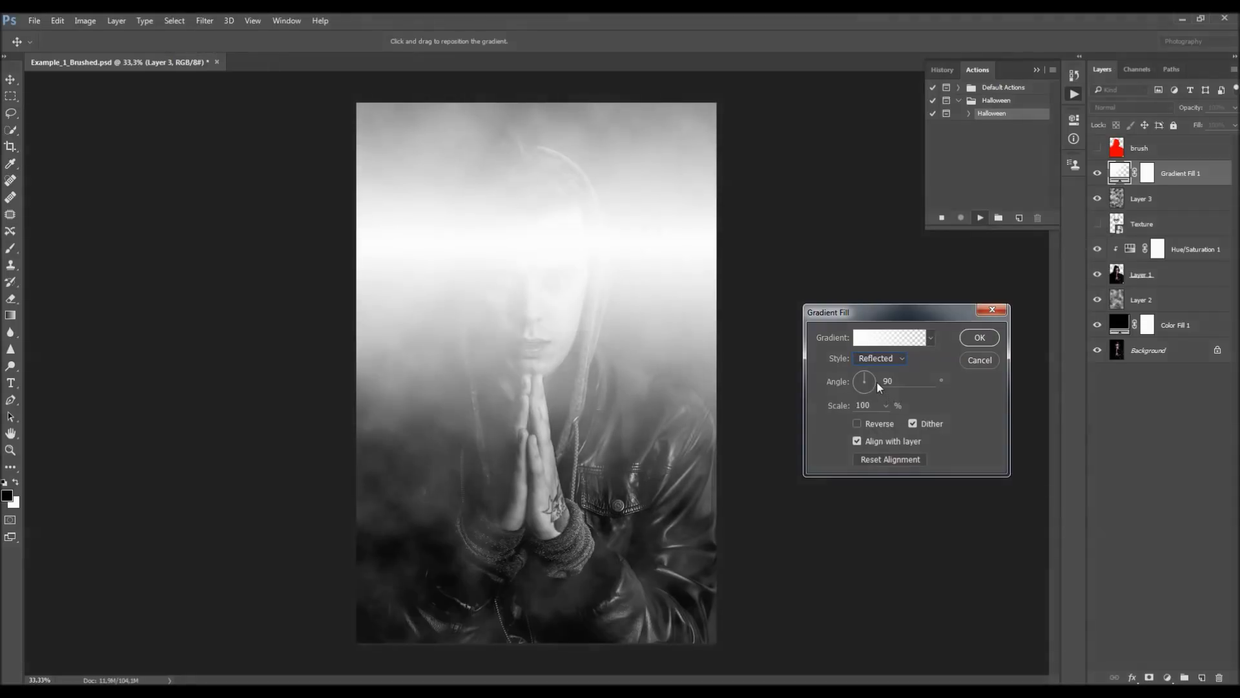
pyautogui.moveTo(877, 379)
pyautogui.mouseDown()
pyautogui.moveTo(864, 385)
pyautogui.moveTo(866, 370)
pyautogui.mouseUp()
pyautogui.click(878, 359)
pyautogui.click(877, 380)
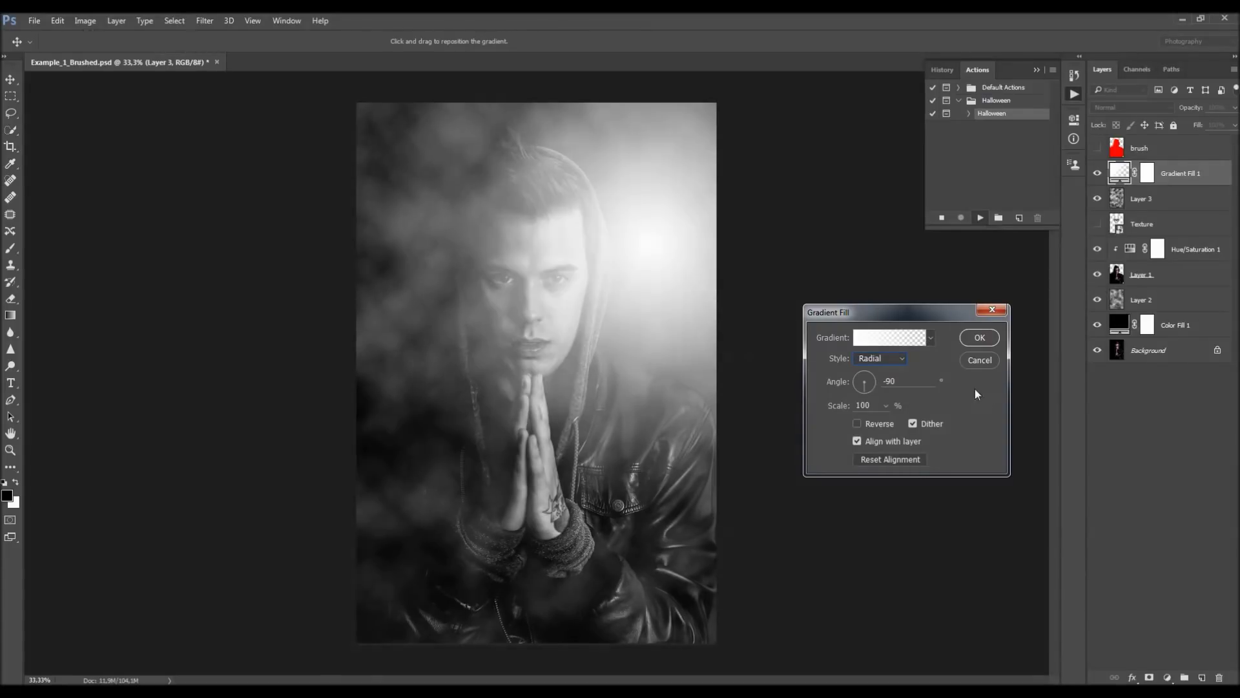
# - Nudge the radial light source slightly higher beside the head and accept the gradient fill settings
pyautogui.moveTo(667, 254); pyautogui.dragTo(665, 243)
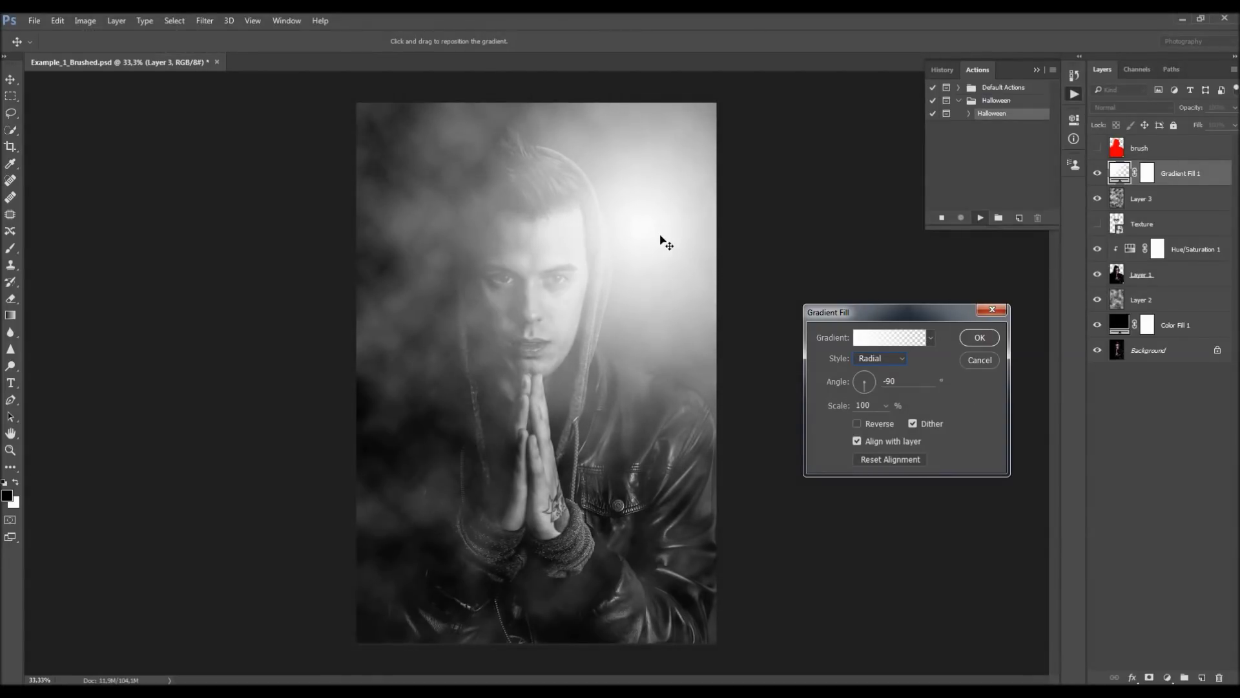
pyautogui.moveTo(882, 312); pyautogui.dragTo(816, 281)
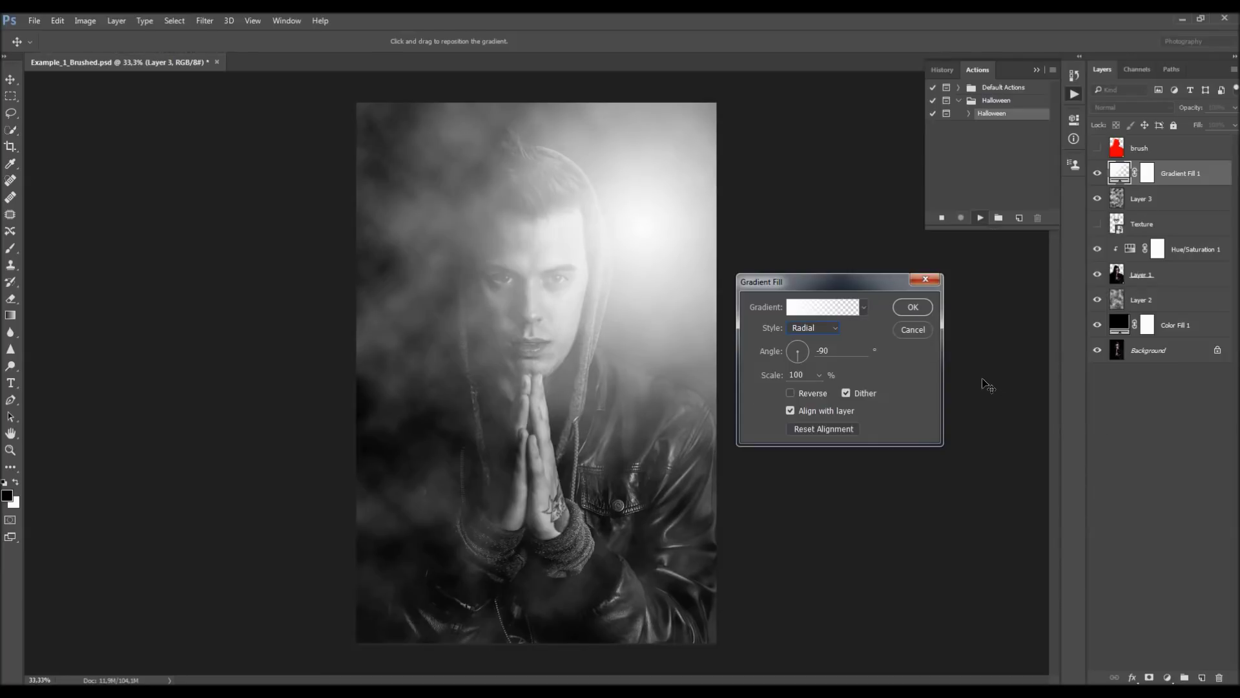
pyautogui.click(913, 307)
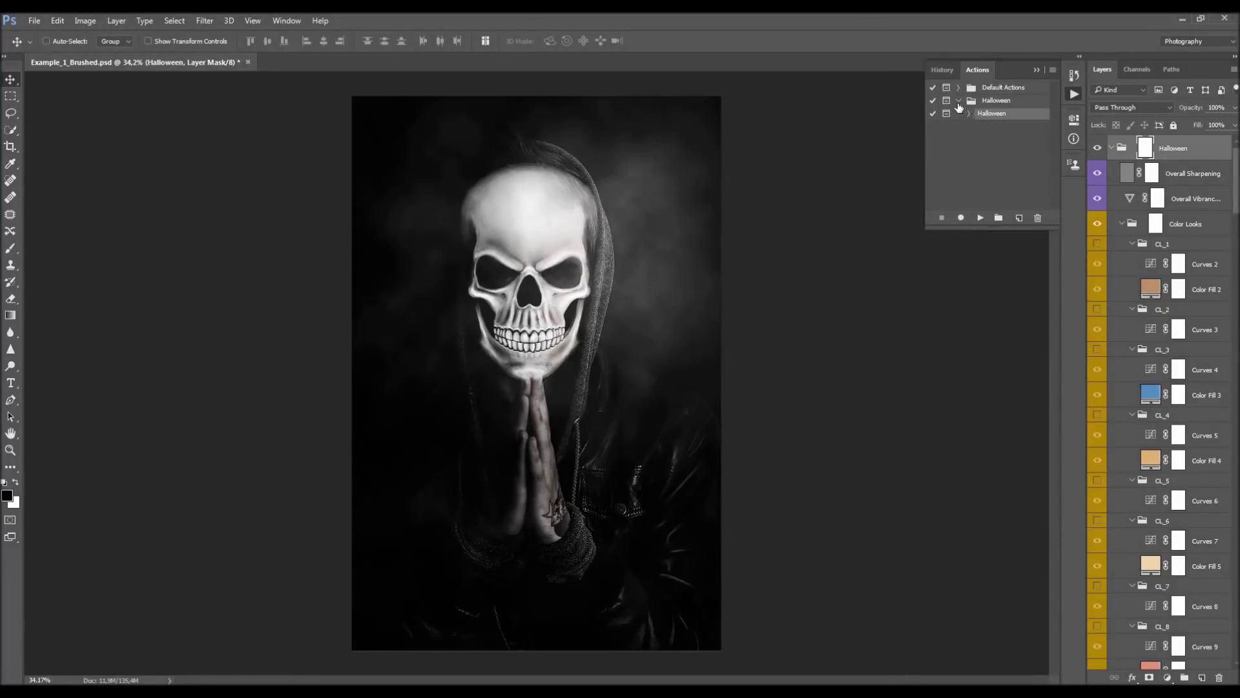
# - Collapse the actions list and tidy the layers so the Halloween group is open with its nested groups collapsed
pyautogui.click(1036, 70)
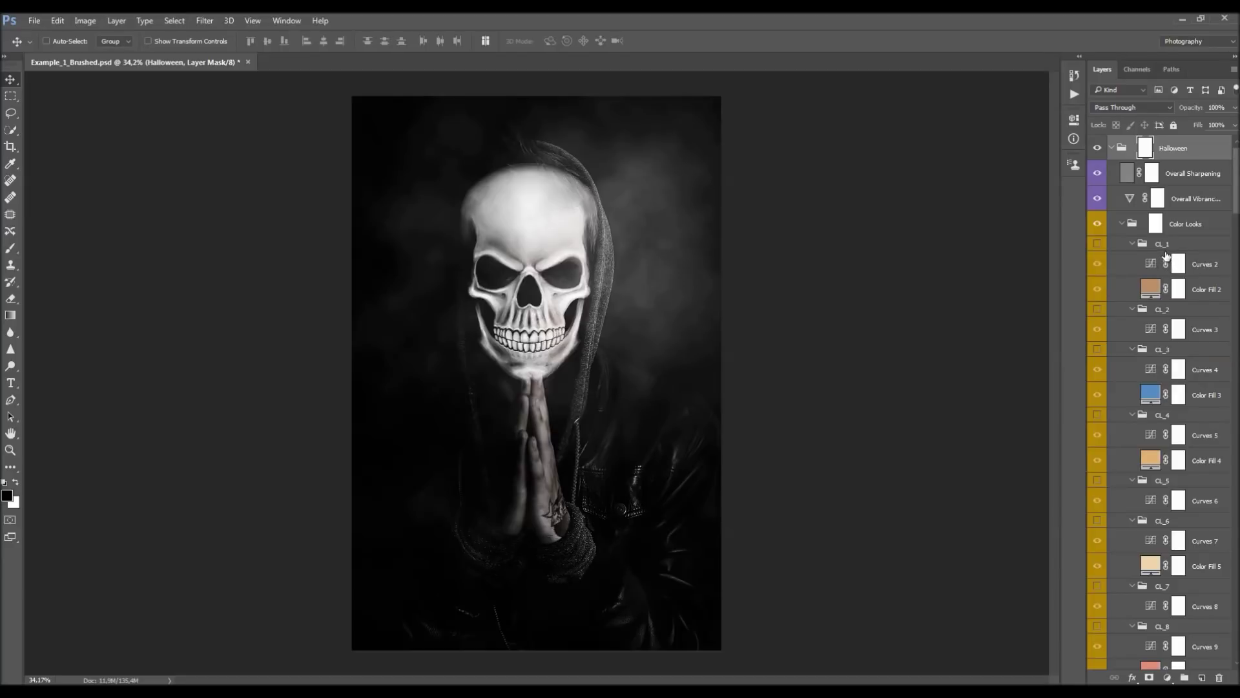
pyautogui.moveTo(1235, 187); pyautogui.dragTo(1236, 243)
pyautogui.scroll(10, 1162, 226)
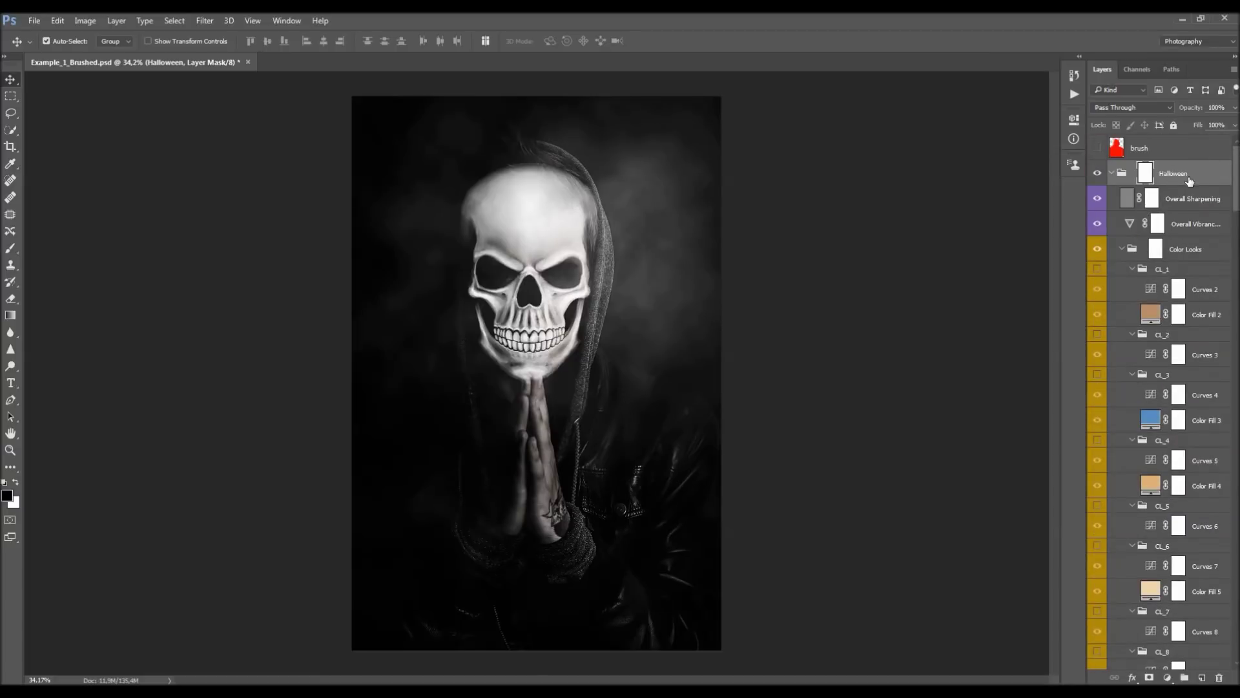
pyautogui.click(1113, 173)
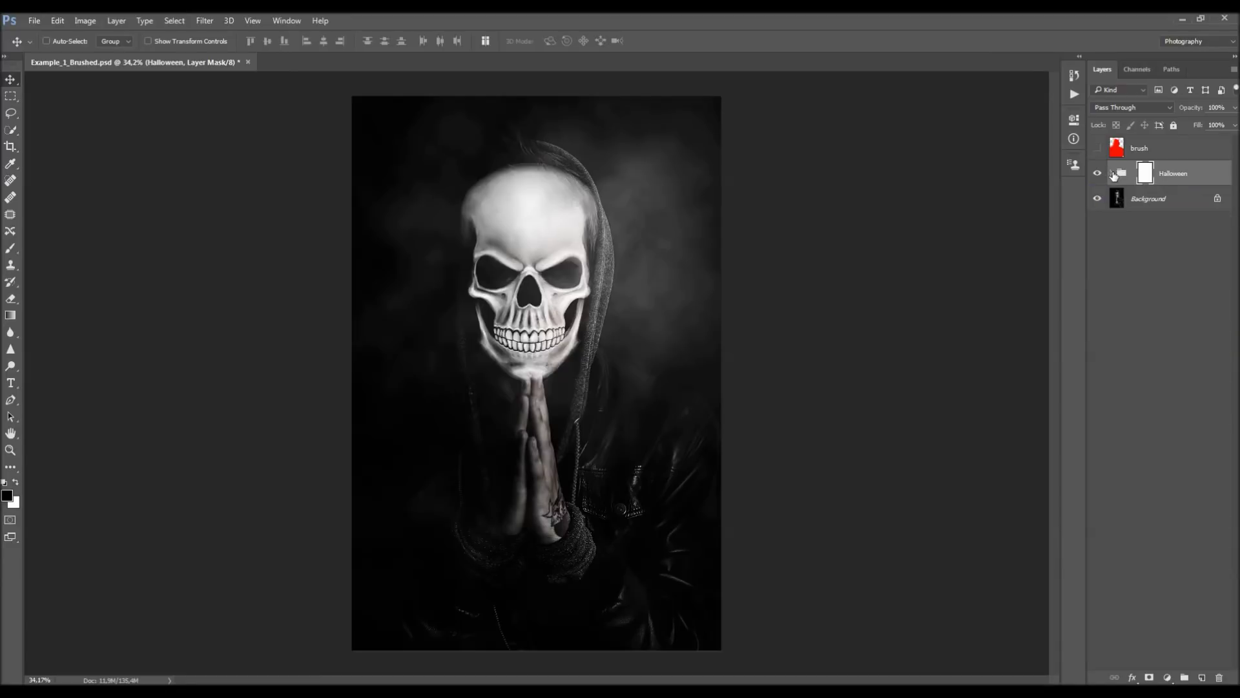
pyautogui.click(1112, 173)
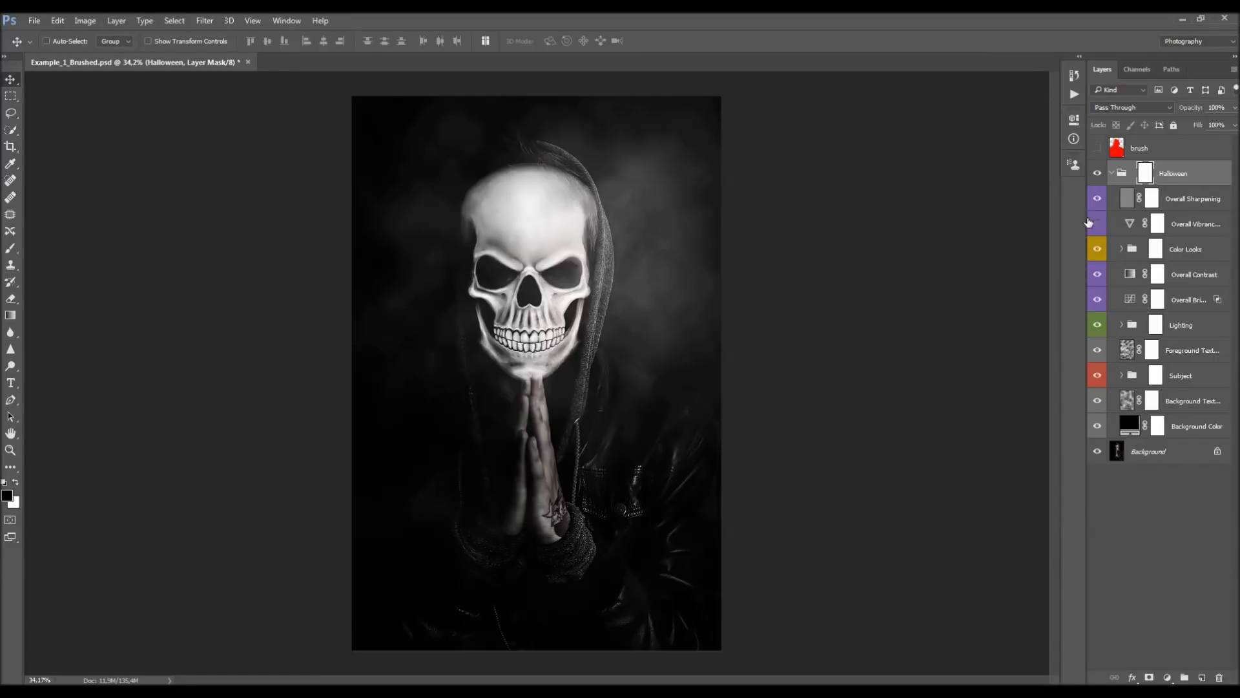
# - Widen the layer list to show the full layer names and select the Subject group
pyautogui.moveTo(1086, 218); pyautogui.dragTo(1051, 221)
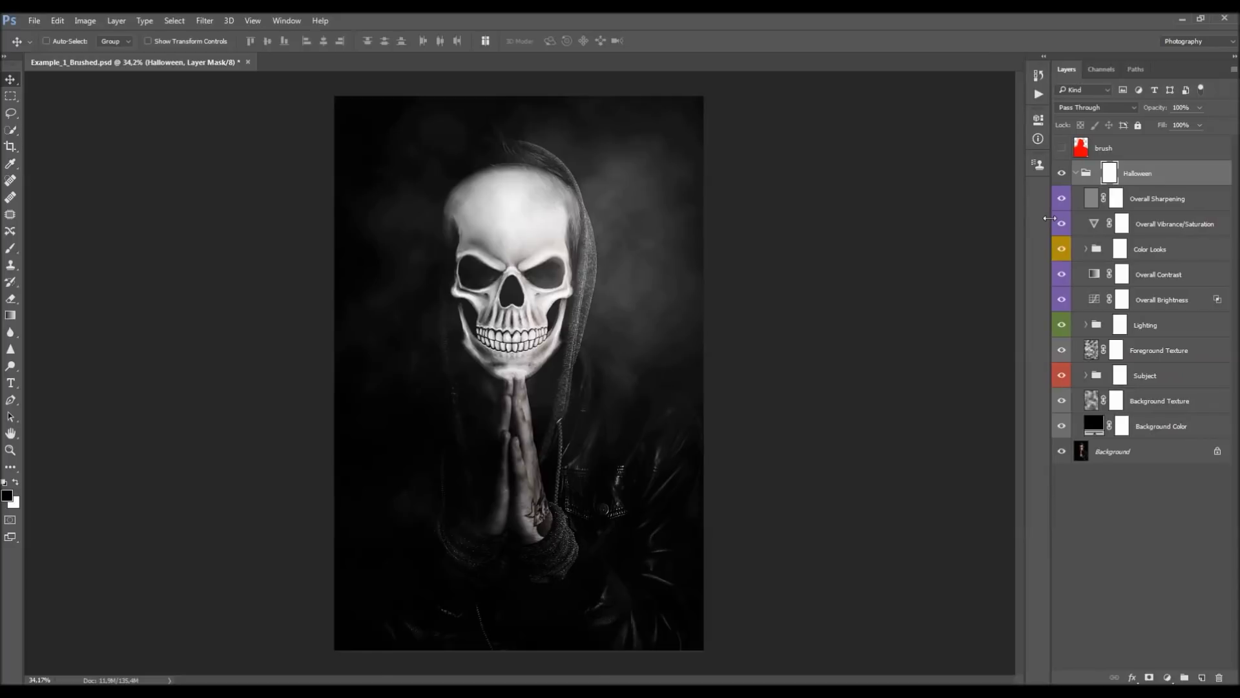
pyautogui.scroll(2, 511, 217)
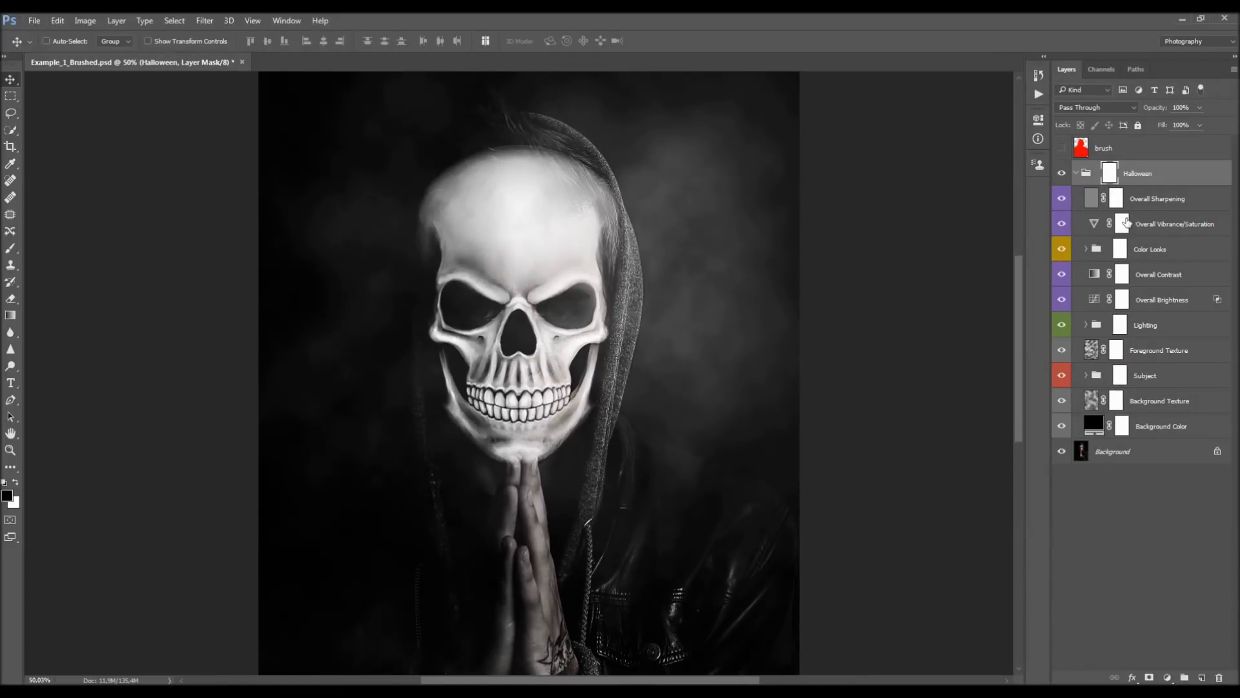
pyautogui.click(1146, 373)
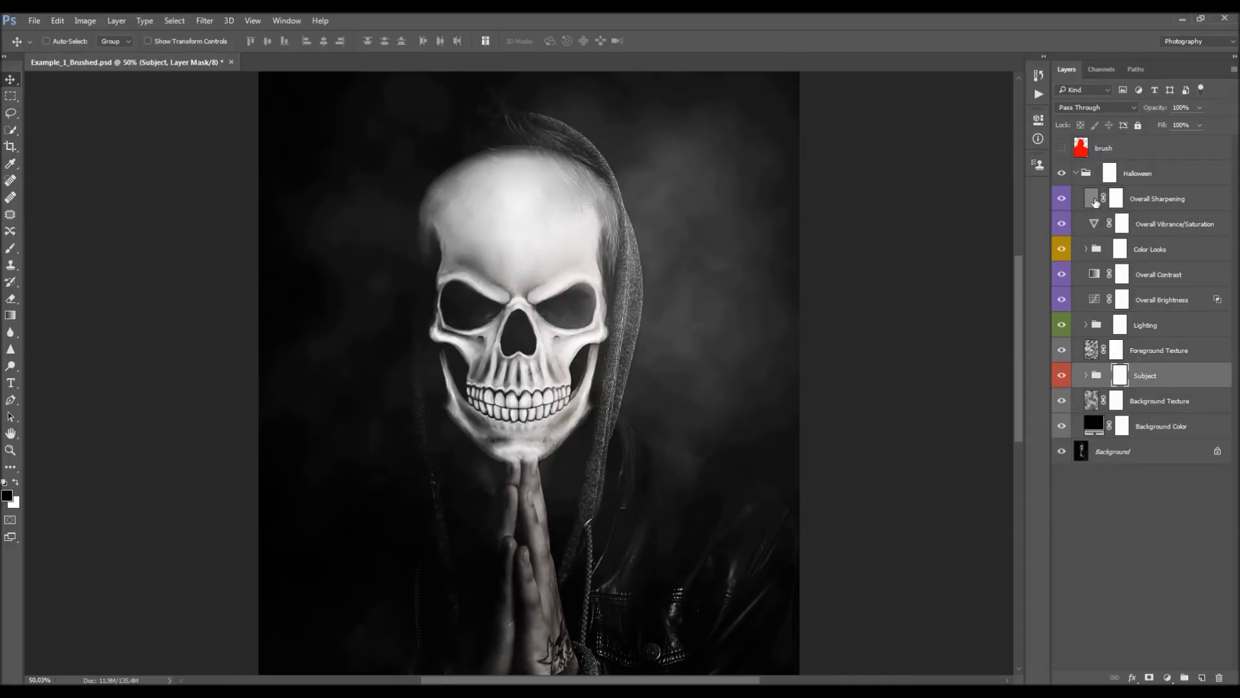
# - Select the Overall Sharpening layer and compare the portrait with it hidden and shown
pyautogui.click(1062, 201)
pyautogui.click(1150, 200)
pyautogui.click(1062, 198)
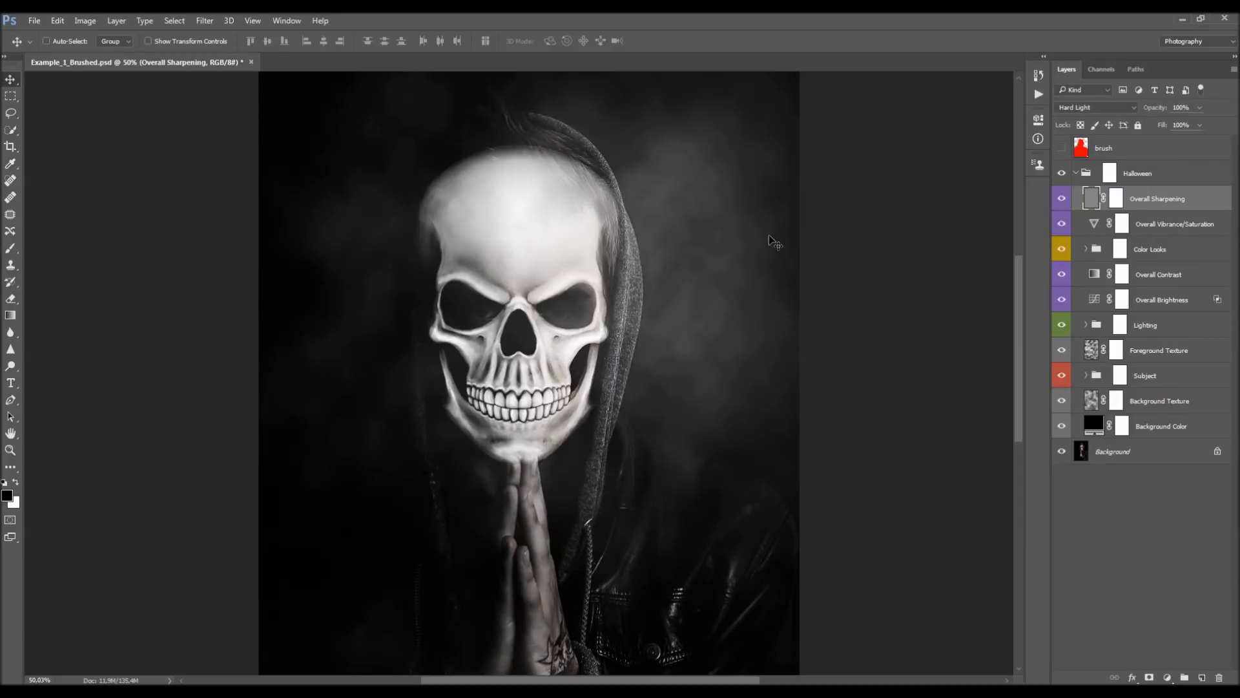
# - Try shifting the Overall Sharpening layer sideways off the skull and return it to its original position
pyautogui.scroll(1, 545, 257)
pyautogui.moveTo(568, 257); pyautogui.dragTo(736, 257)
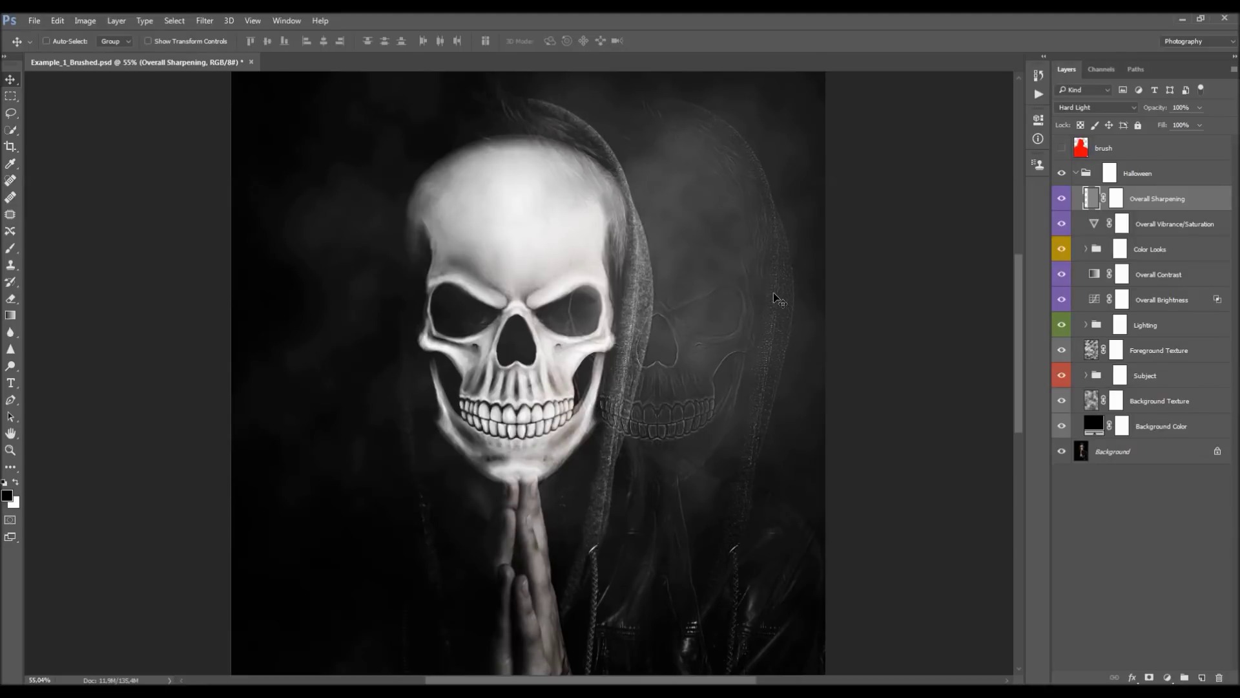
pyautogui.moveTo(628, 331); pyautogui.dragTo(598, 319)
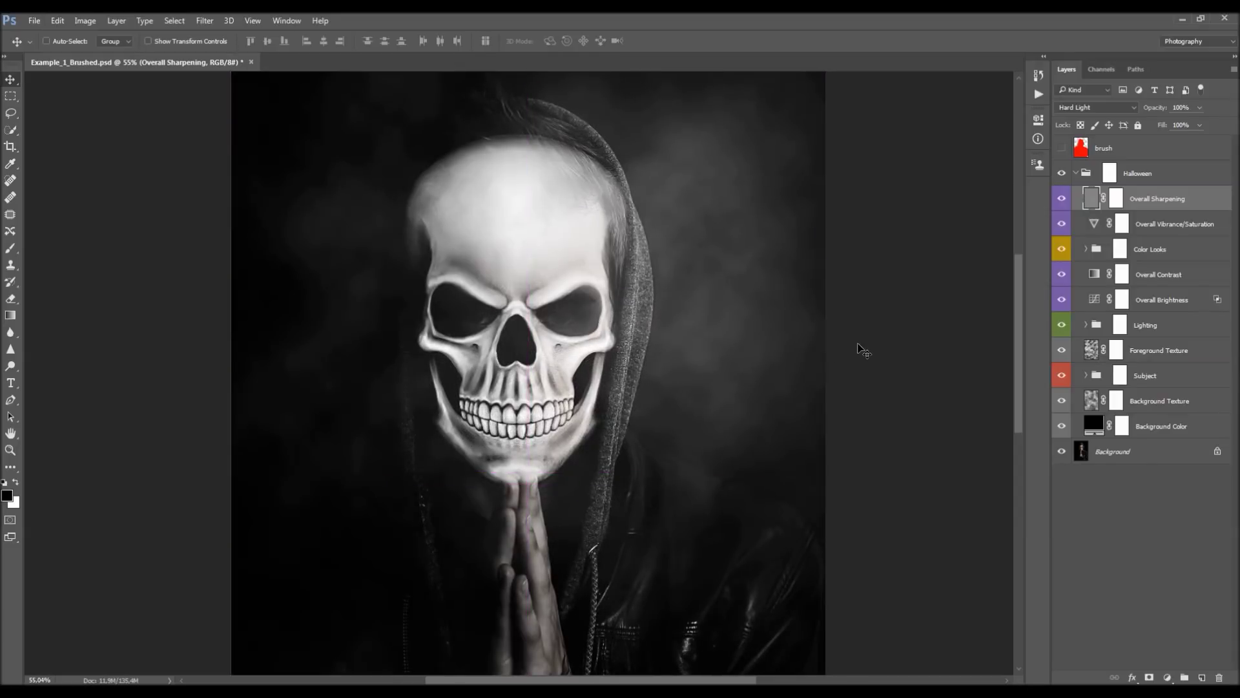
# - Hide the Overall Sharpening layer and expand the Subject group to select its Texture layer
pyautogui.click(1062, 199)
pyautogui.click(1086, 375)
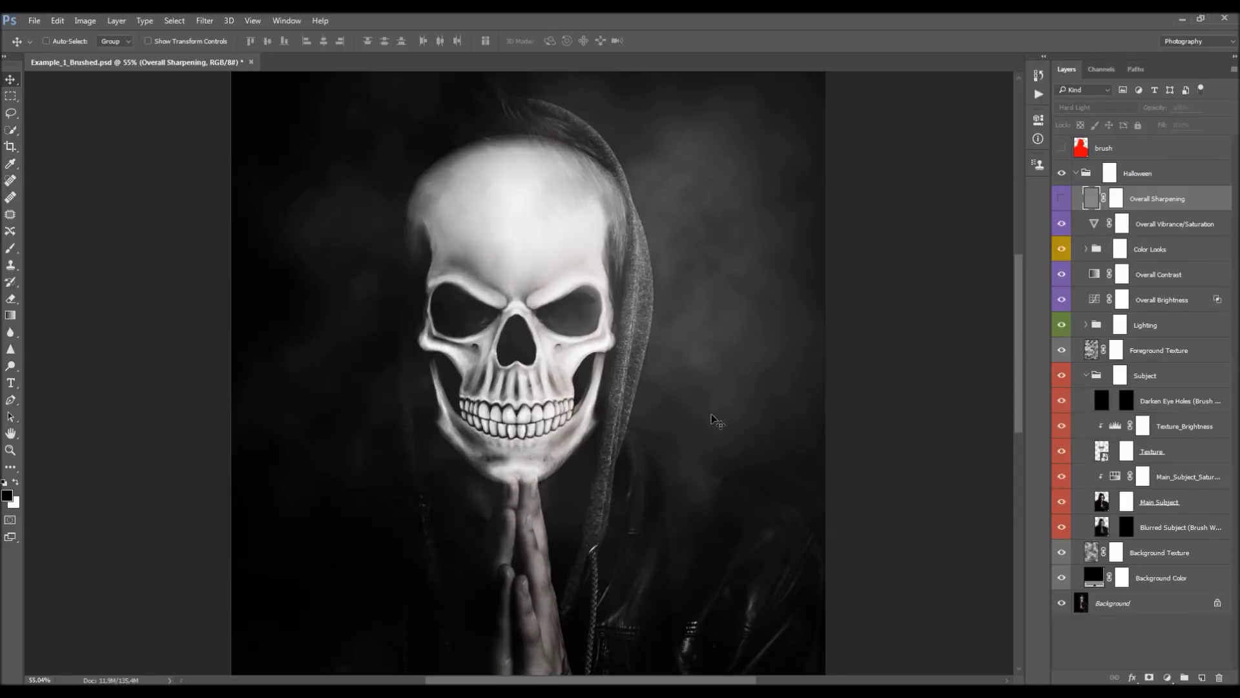
pyautogui.click(1179, 454)
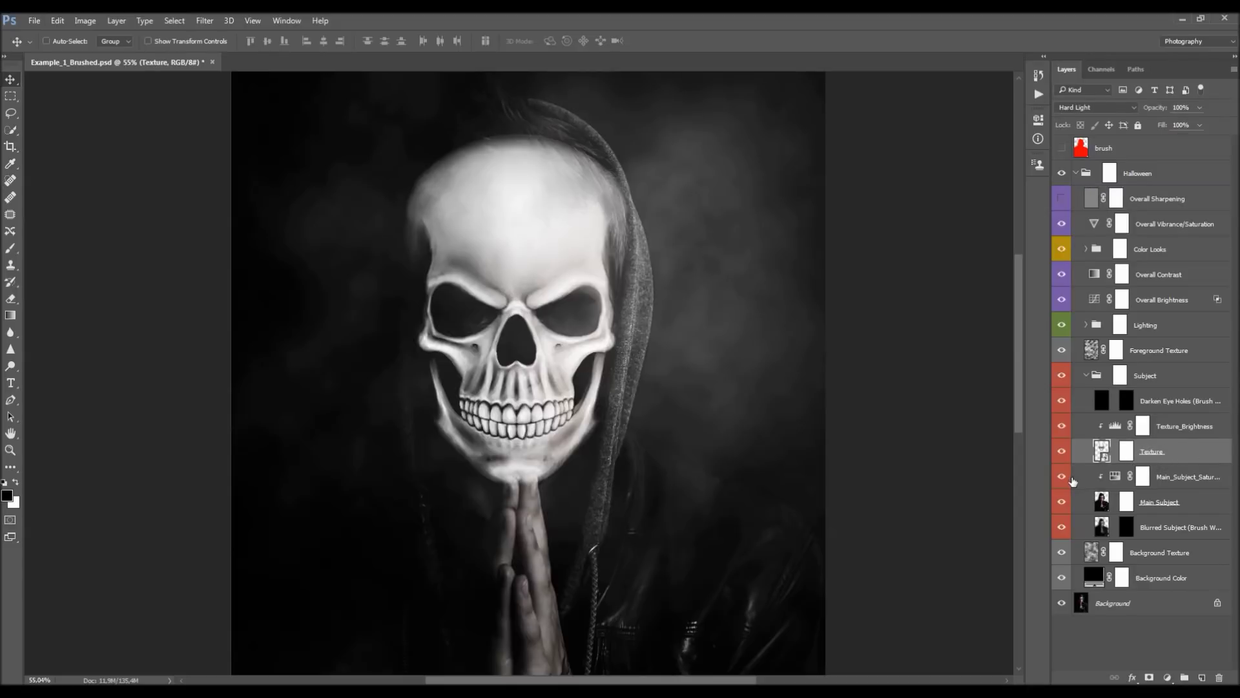
# - Compare the skull Texture layer hidden and shown, and lower its opacity to 57% so the face shows through
pyautogui.click(1062, 451)
pyautogui.click(1061, 451)
pyautogui.scroll(1, 492, 358)
pyautogui.scroll(3, 508, 371)
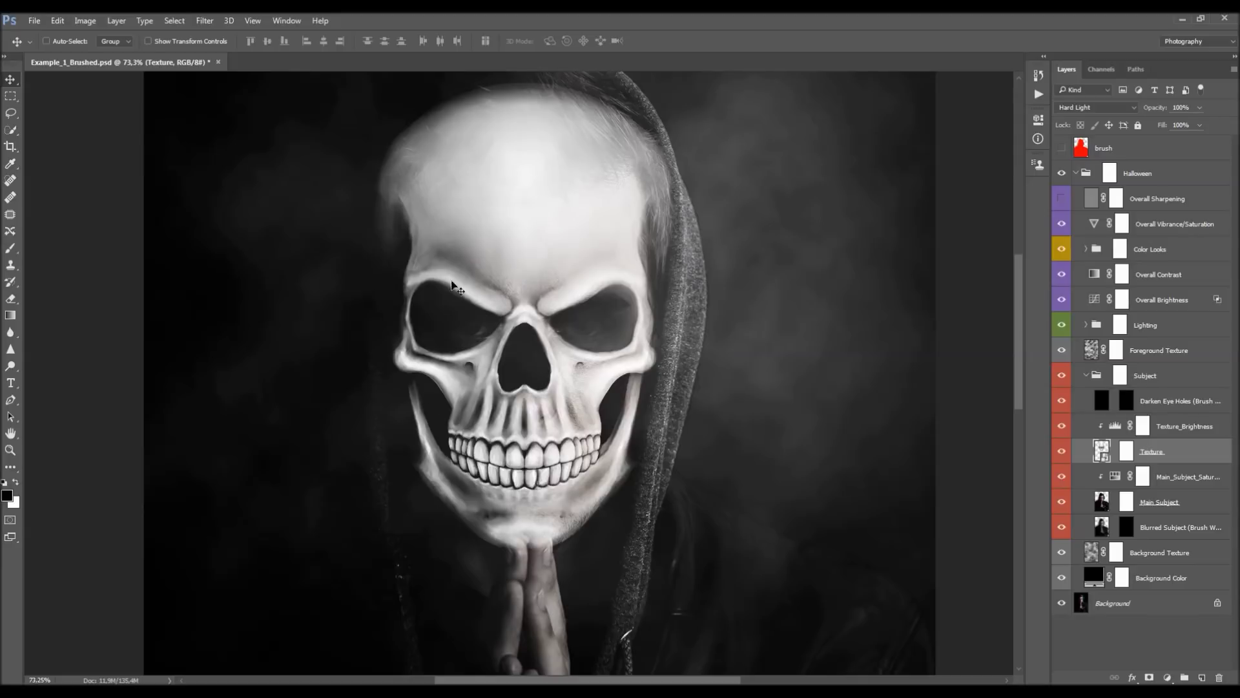
pyautogui.scroll(2, 462, 452)
pyautogui.scroll(1, 463, 448)
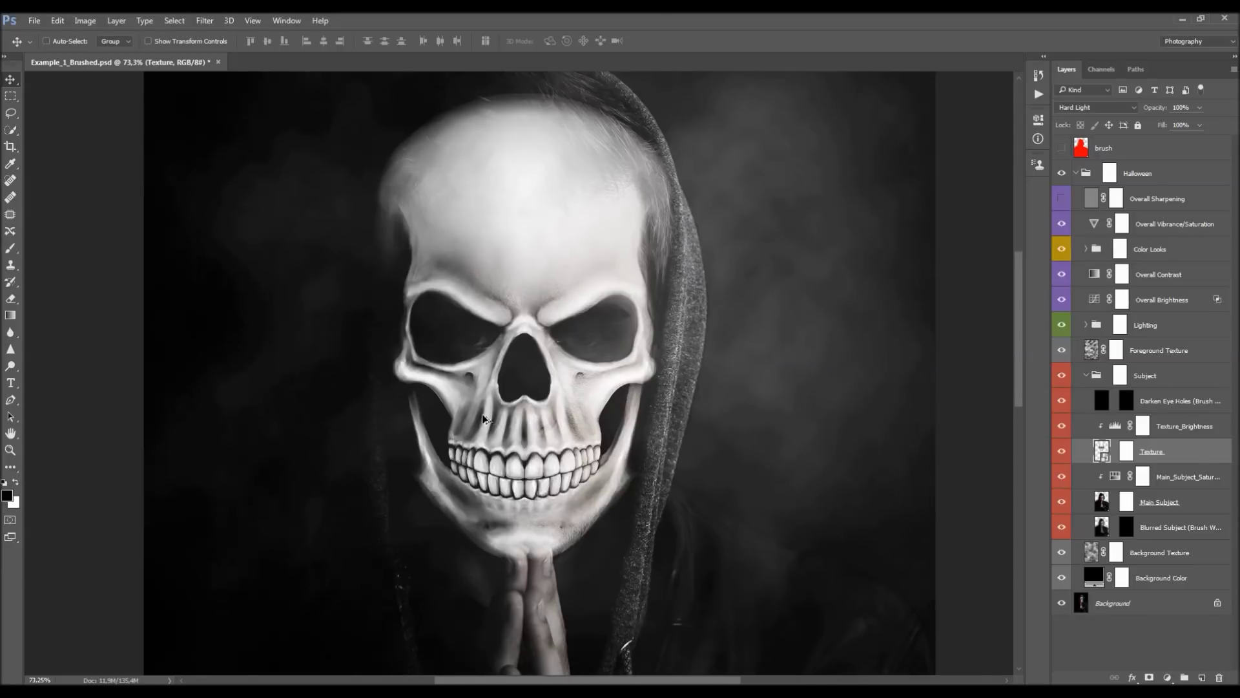
pyautogui.moveTo(1162, 108); pyautogui.dragTo(1129, 114)
pyautogui.scroll(-1, 542, 362)
pyautogui.scroll(-1, 538, 360)
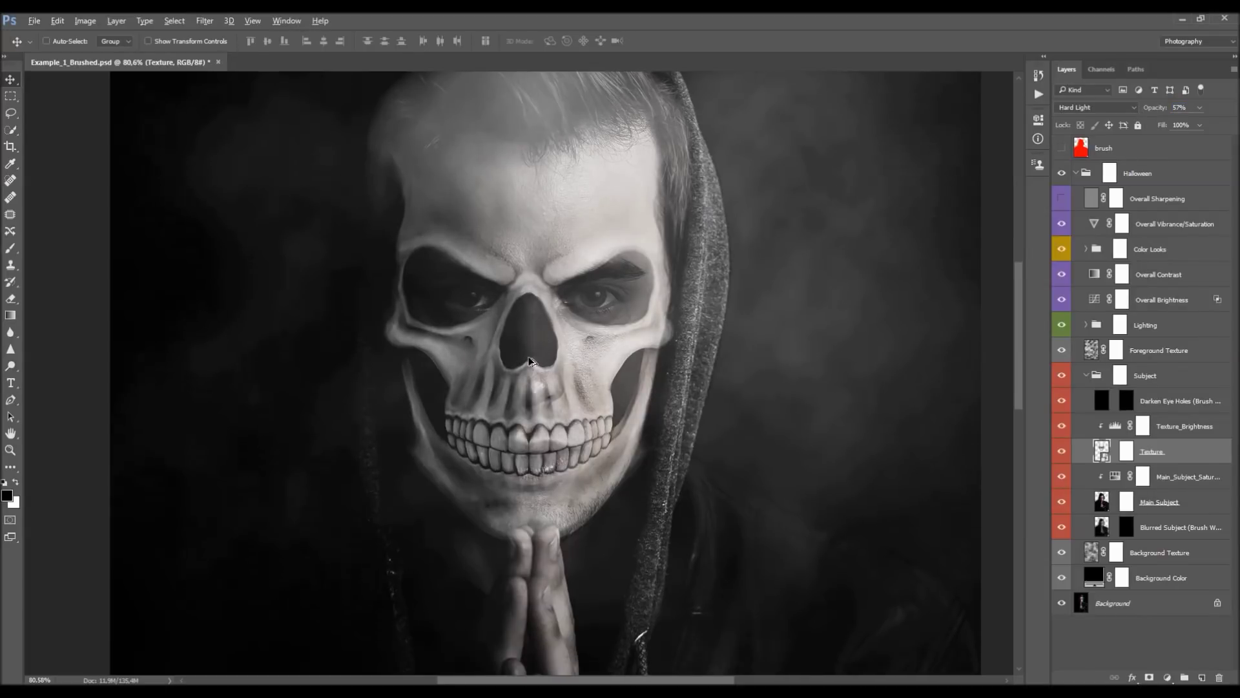
pyautogui.scroll(1, 534, 360)
pyautogui.scroll(1, 535, 359)
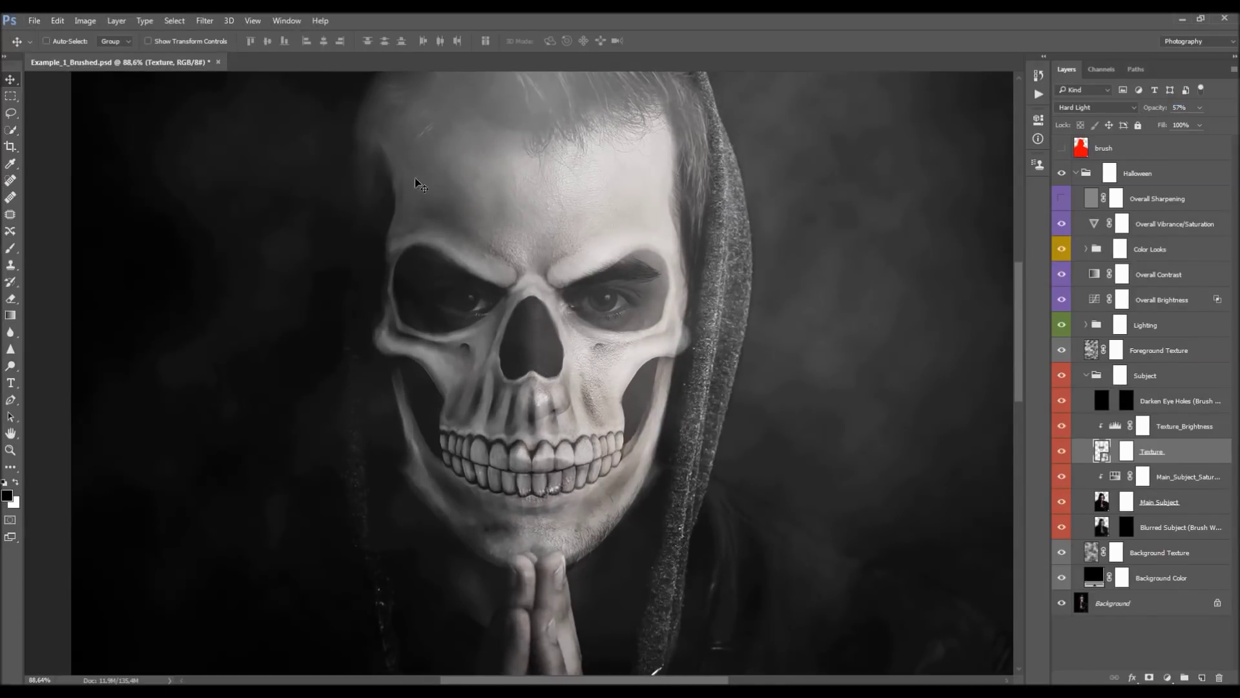
pyautogui.scroll(1, 556, 381)
pyautogui.scroll(1, 508, 426)
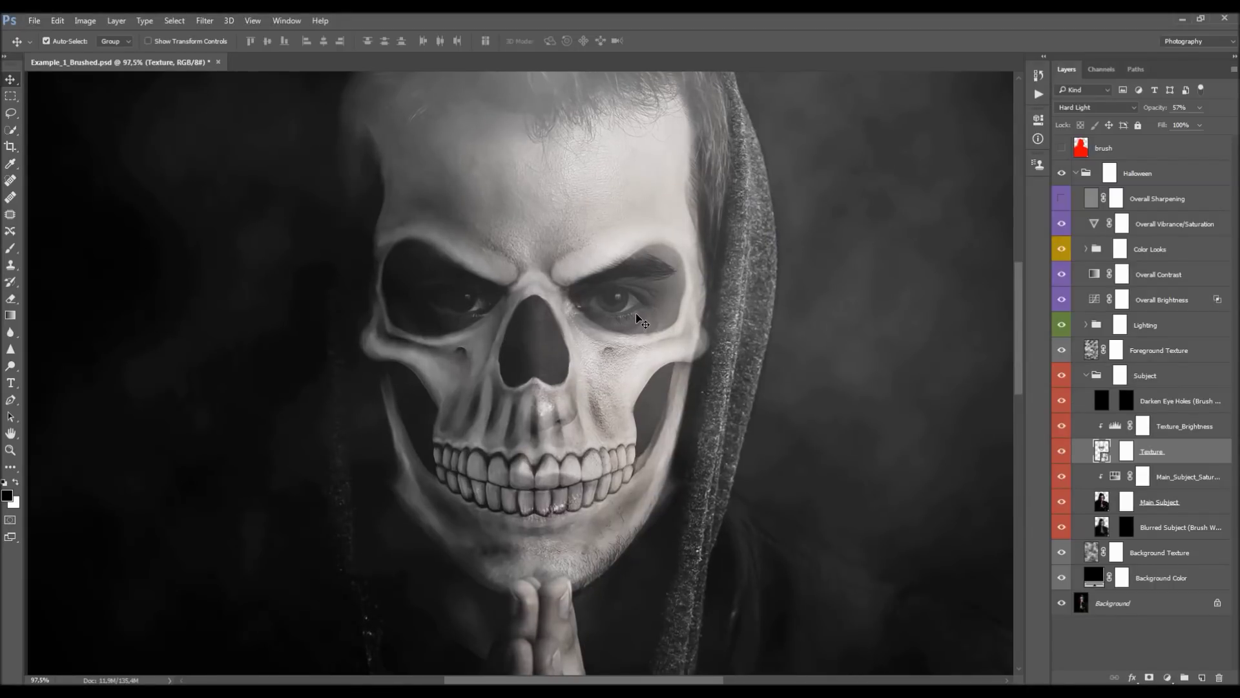
# - Warp the skull Texture layer slightly around the nose bridge and the teeth to fit the face, and apply the warp
pyautogui.hotkey('ctrl', 't')
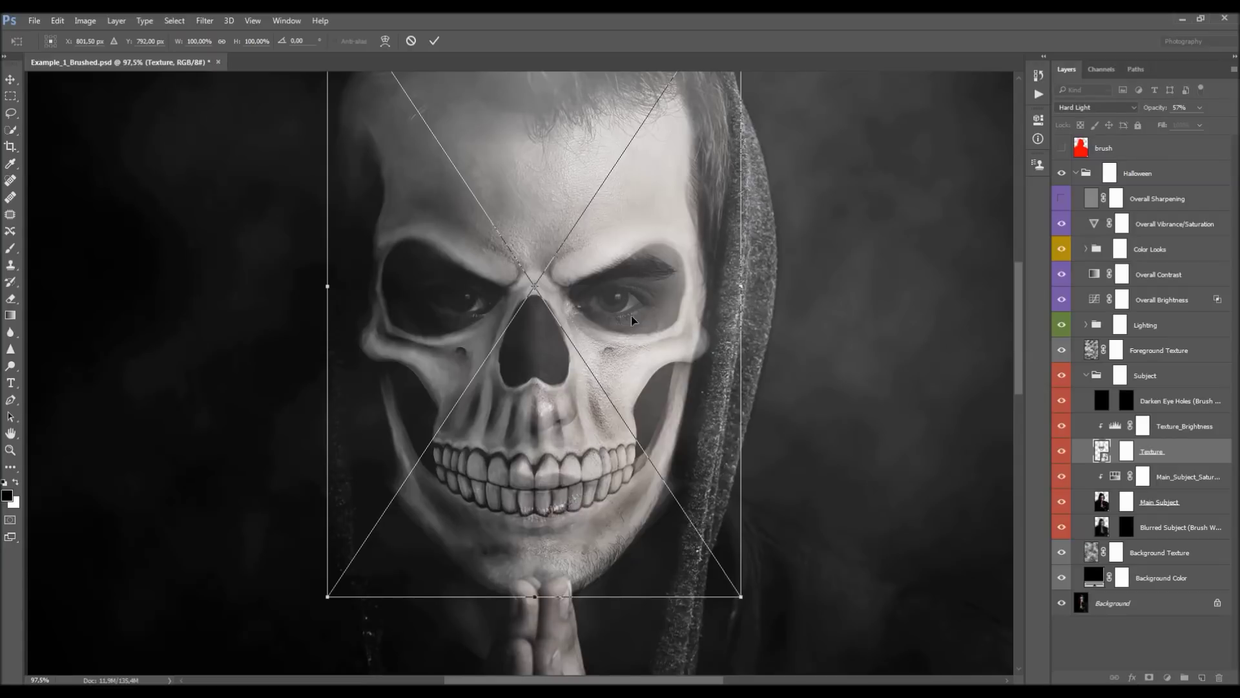
pyautogui.rightClick(666, 274)
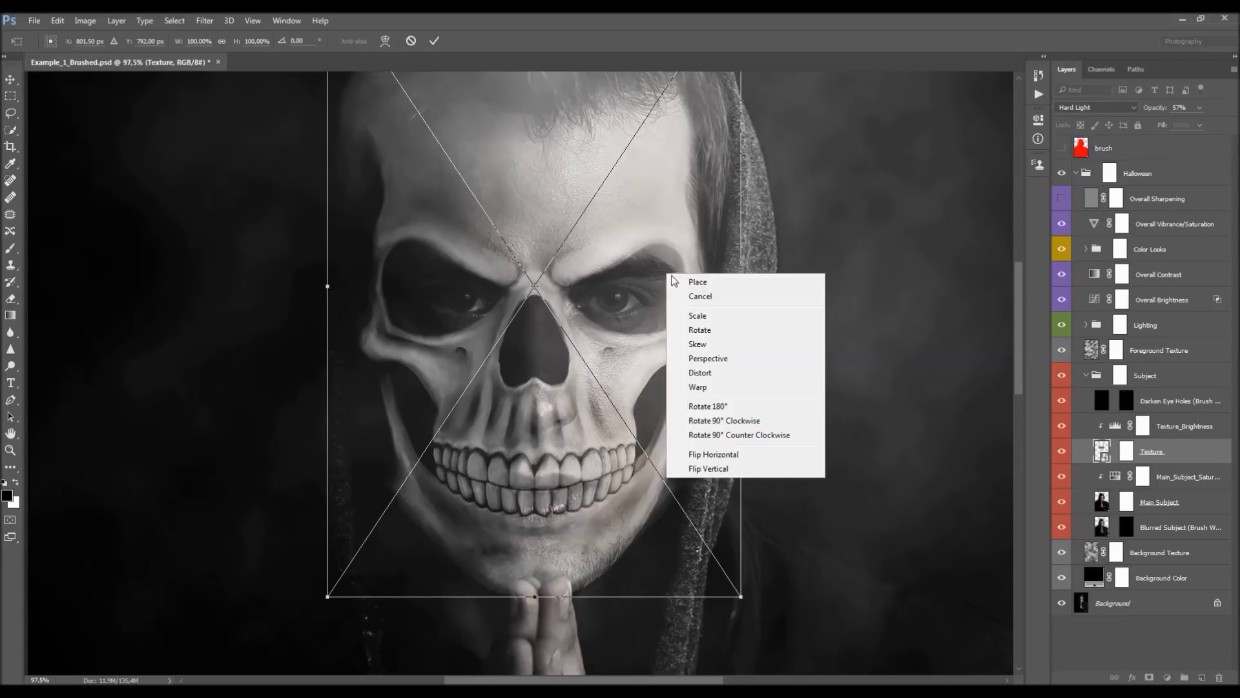
pyautogui.click(706, 390)
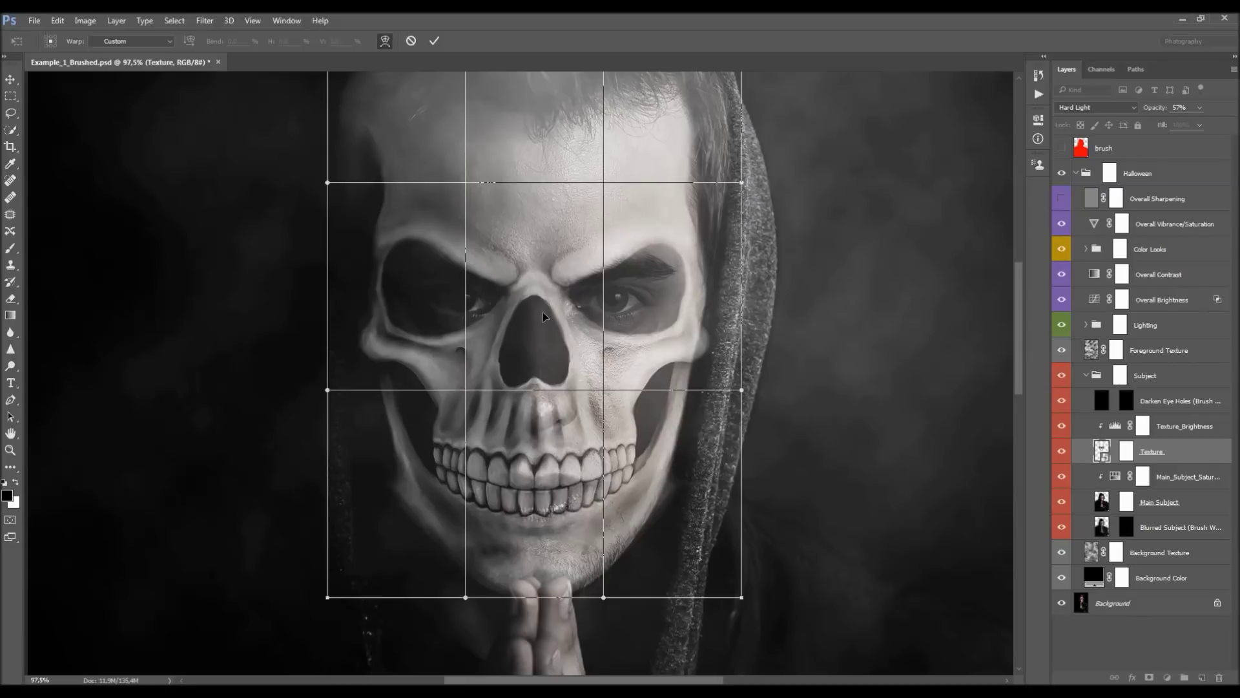
pyautogui.moveTo(533, 287); pyautogui.dragTo(531, 295)
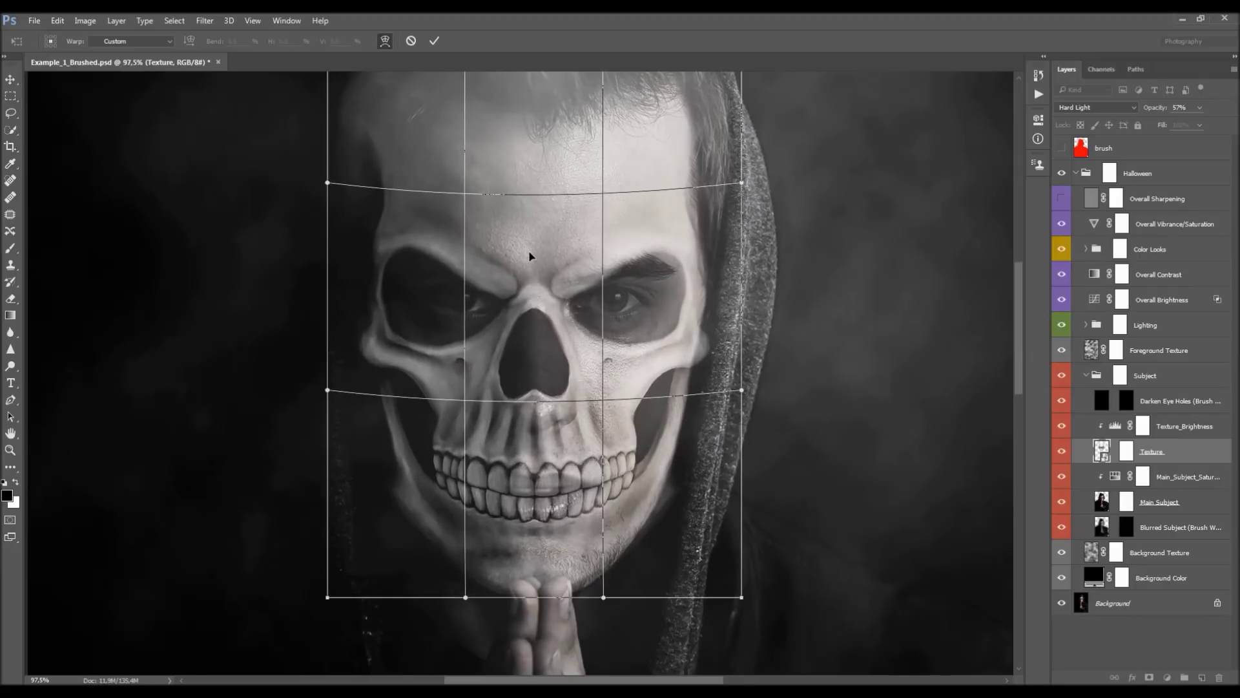
pyautogui.moveTo(537, 502); pyautogui.dragTo(533, 488)
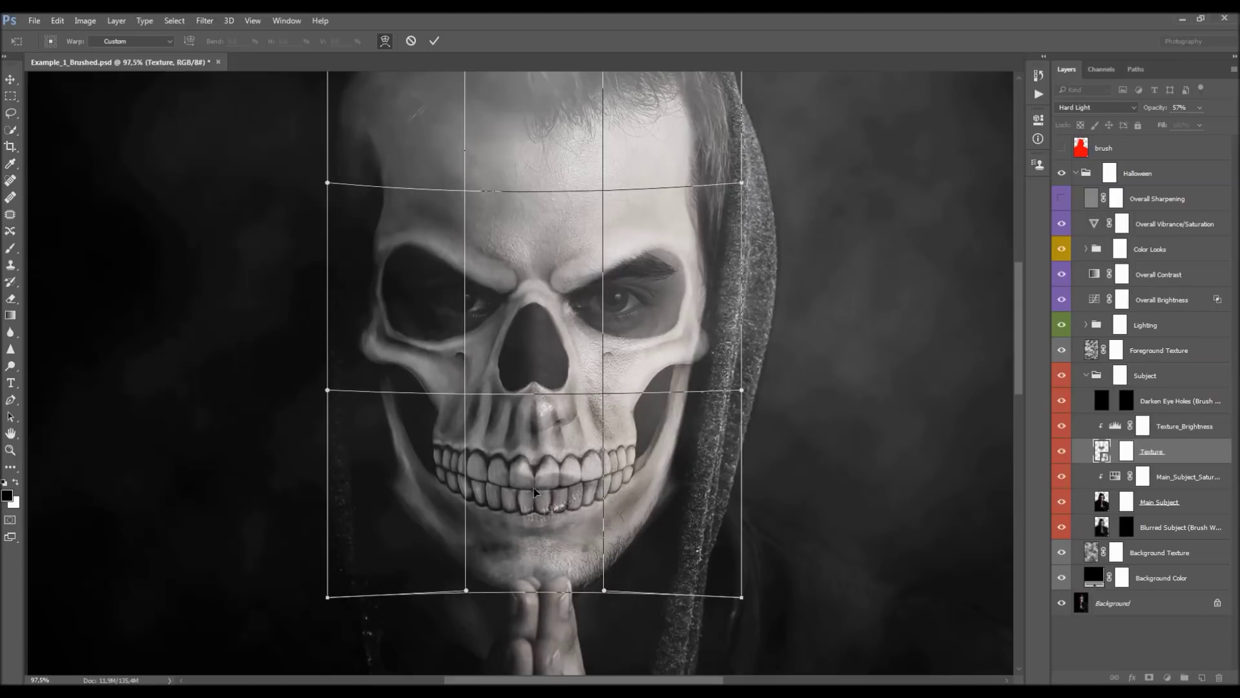
pyautogui.moveTo(541, 281); pyautogui.dragTo(540, 294)
pyautogui.moveTo(536, 491); pyautogui.dragTo(536, 481)
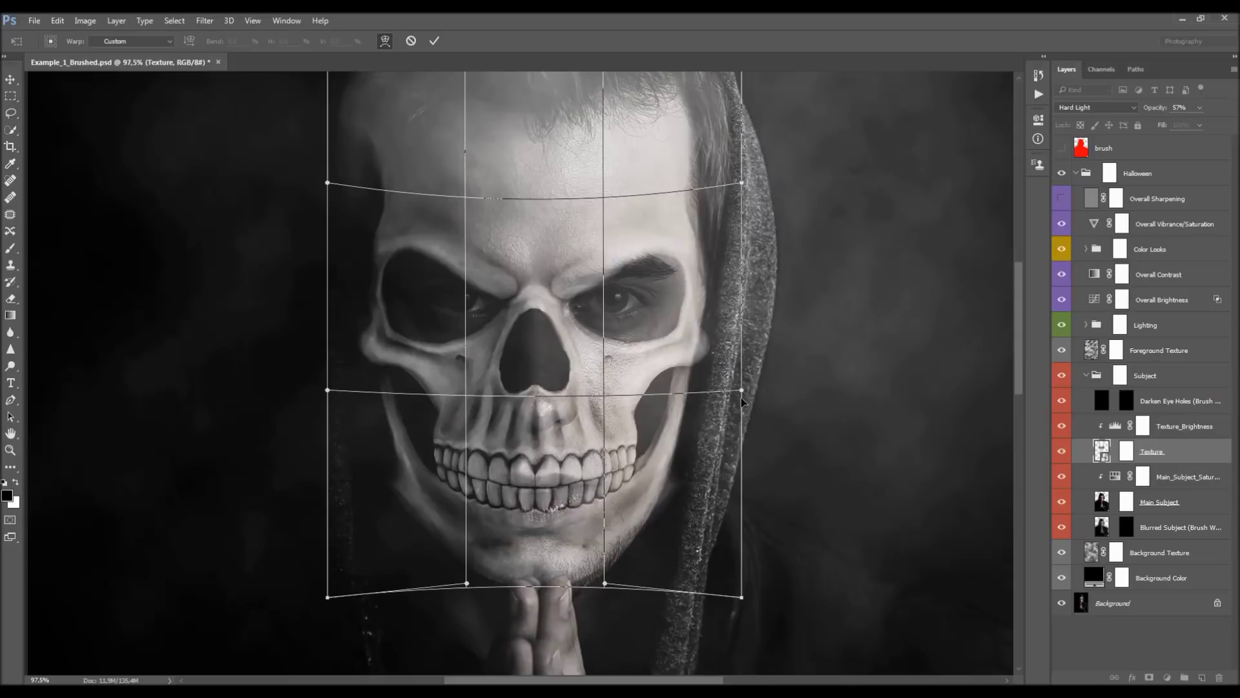
pyautogui.moveTo(531, 287); pyautogui.dragTo(530, 275)
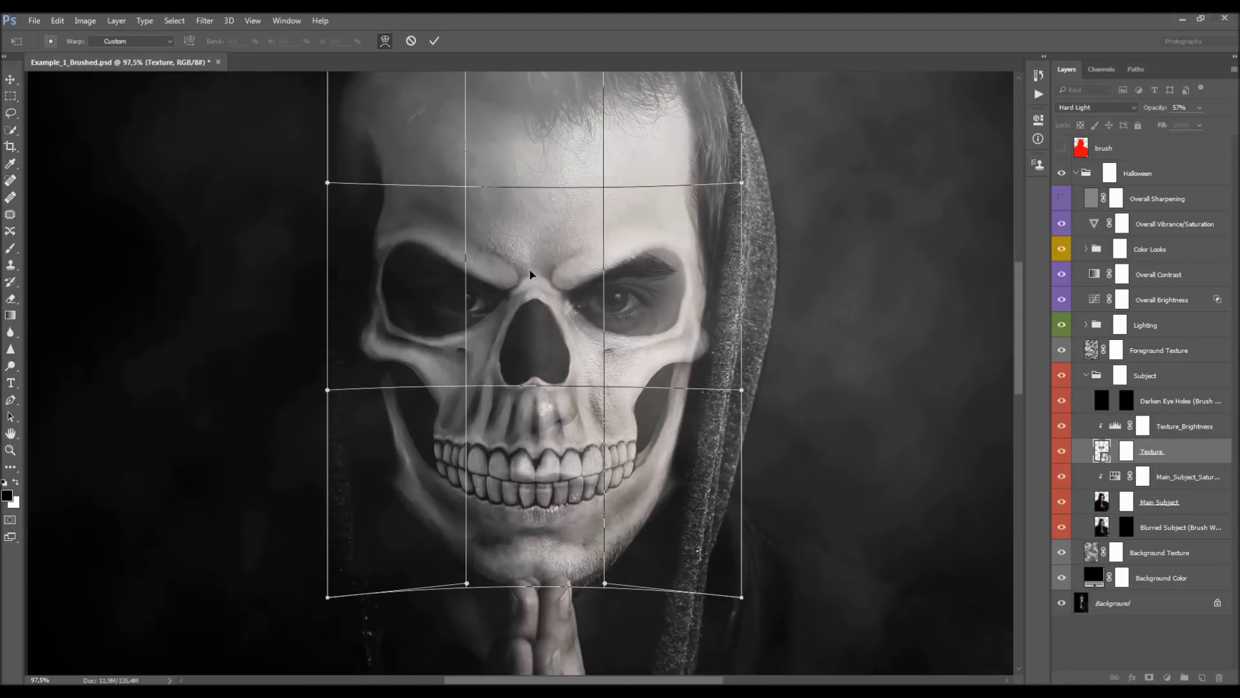
pyautogui.moveTo(534, 485); pyautogui.dragTo(535, 489)
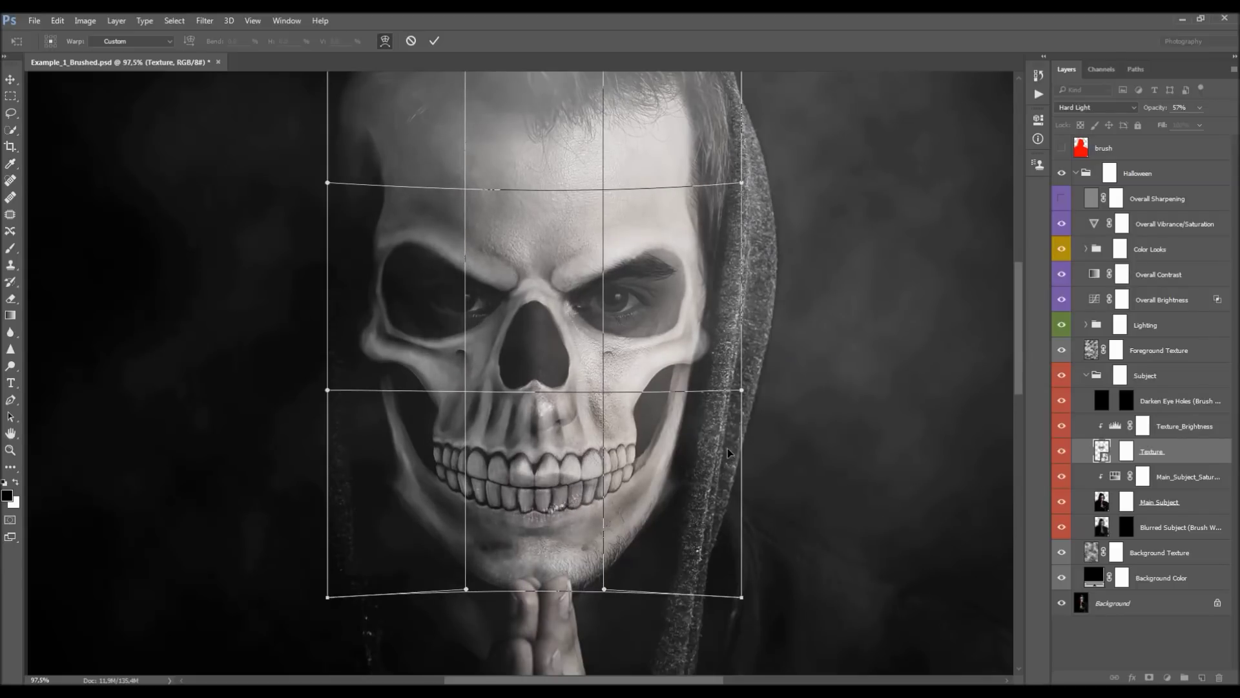
pyautogui.press('Return')
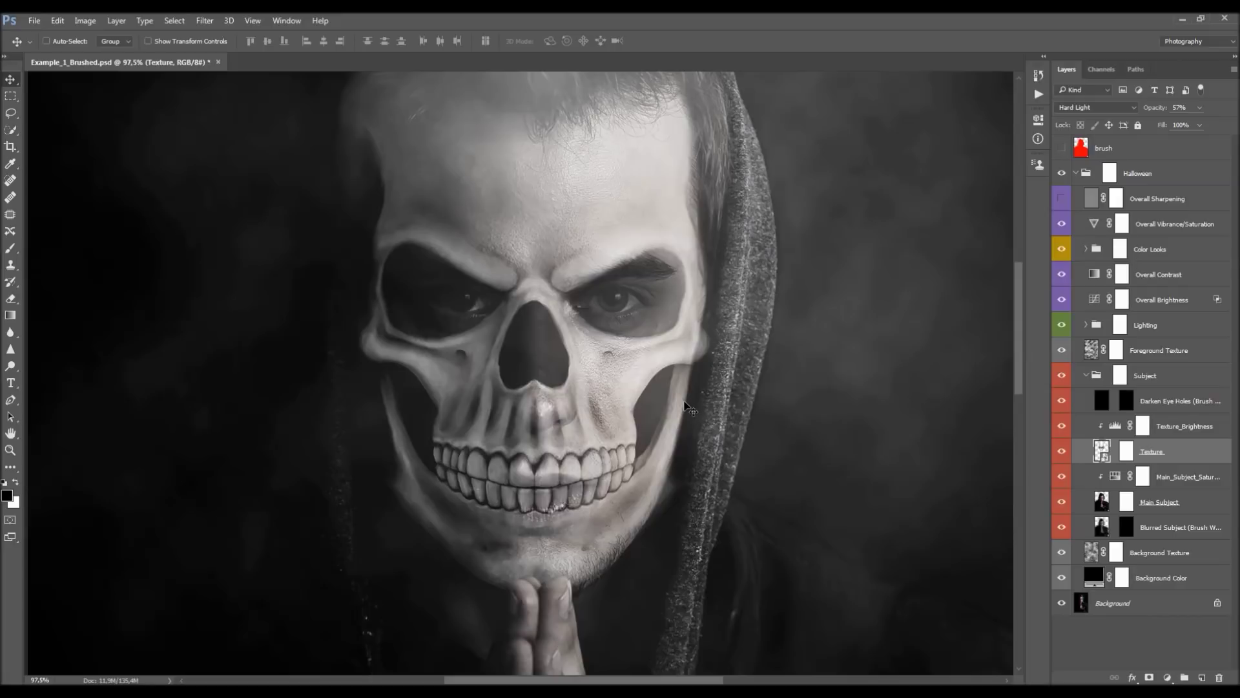
# - Narrow the skull Texture layer from both sides to 97.86% width, keeping 100% height, and apply the transform
pyautogui.moveTo(684, 404); pyautogui.dragTo(674, 374)
pyautogui.hotkey('ctrl', 'z')
pyautogui.hotkey('ctrl', 't')
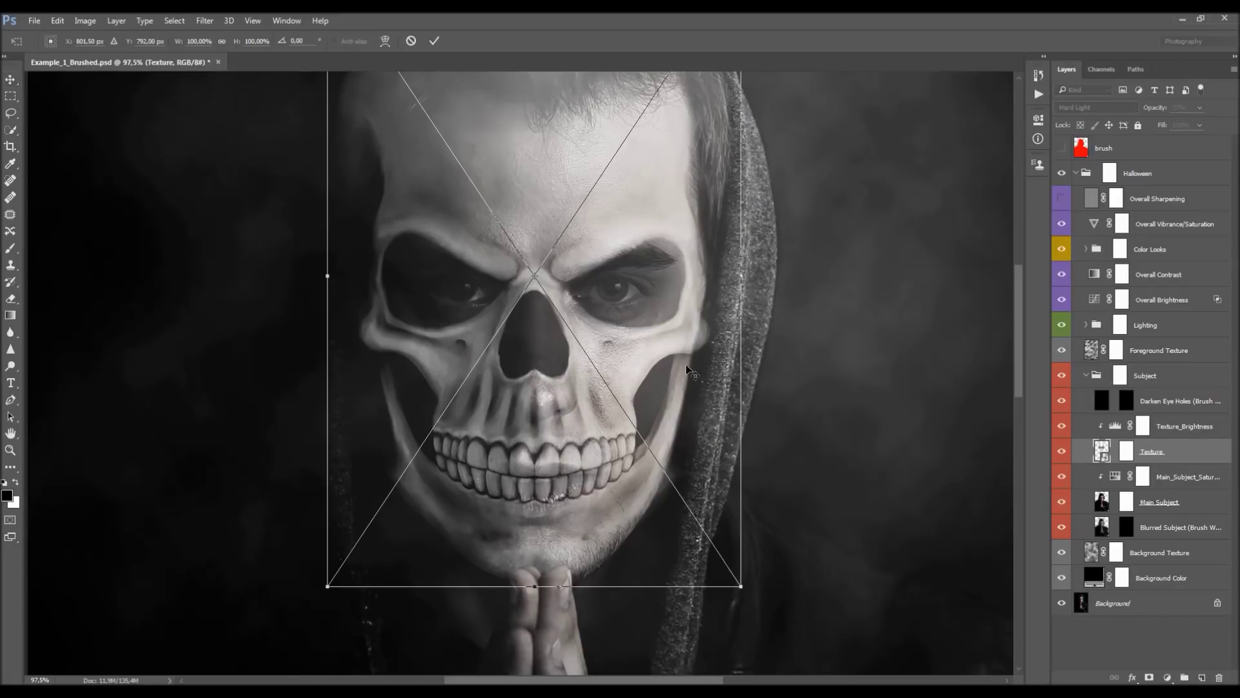
pyautogui.moveTo(747, 274); pyautogui.dragTo(740, 273)
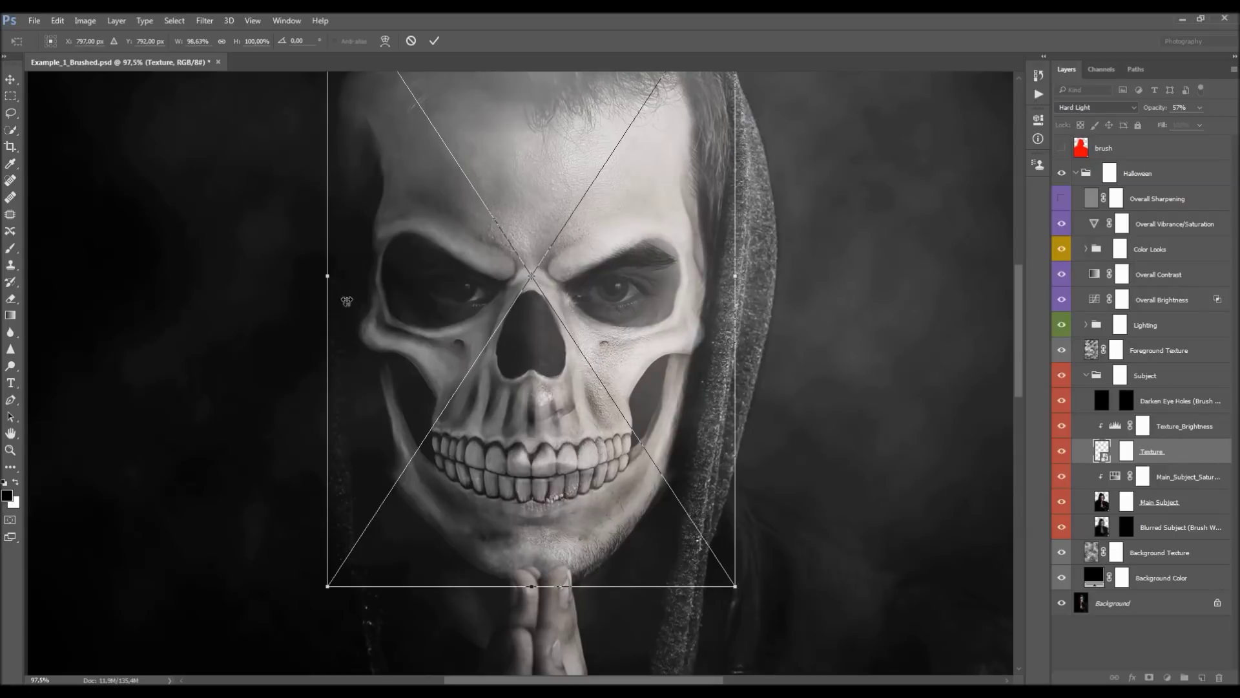
pyautogui.moveTo(330, 275); pyautogui.dragTo(332, 276)
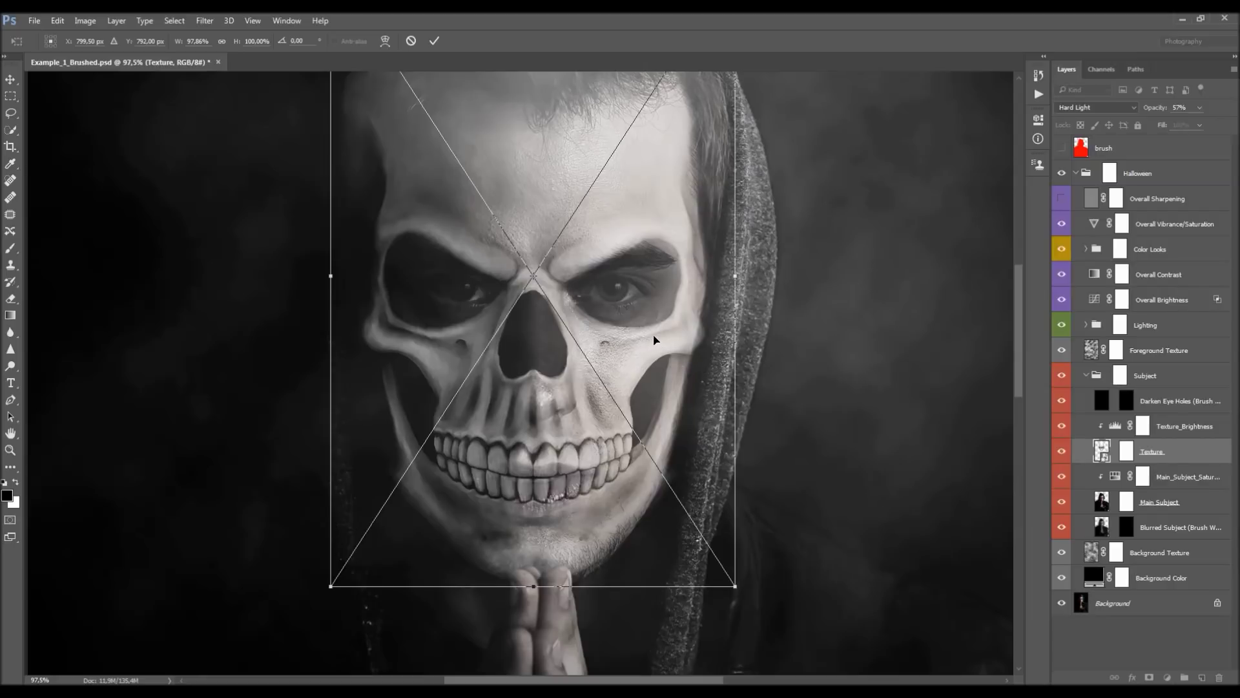
pyautogui.press('Return')
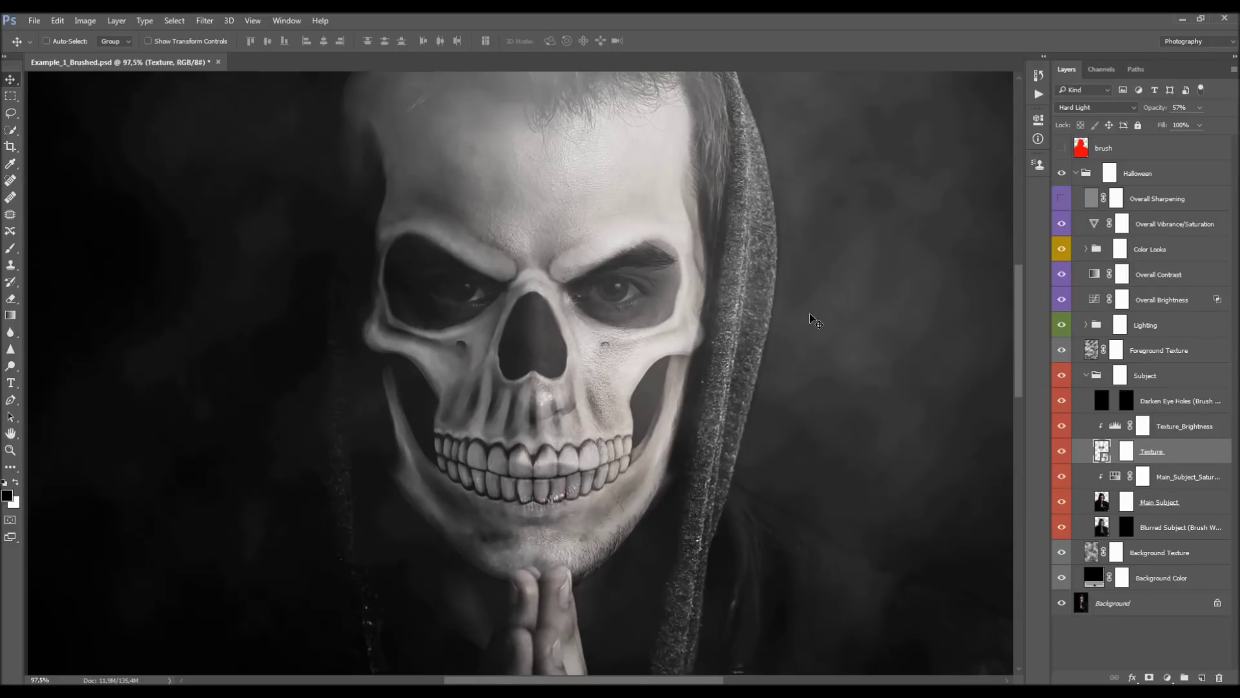
# - Start Puppet Warp on the skull Texture layer and pin the chin, both jaw corners and both cheekbones
pyautogui.scroll(4, 650, 319)
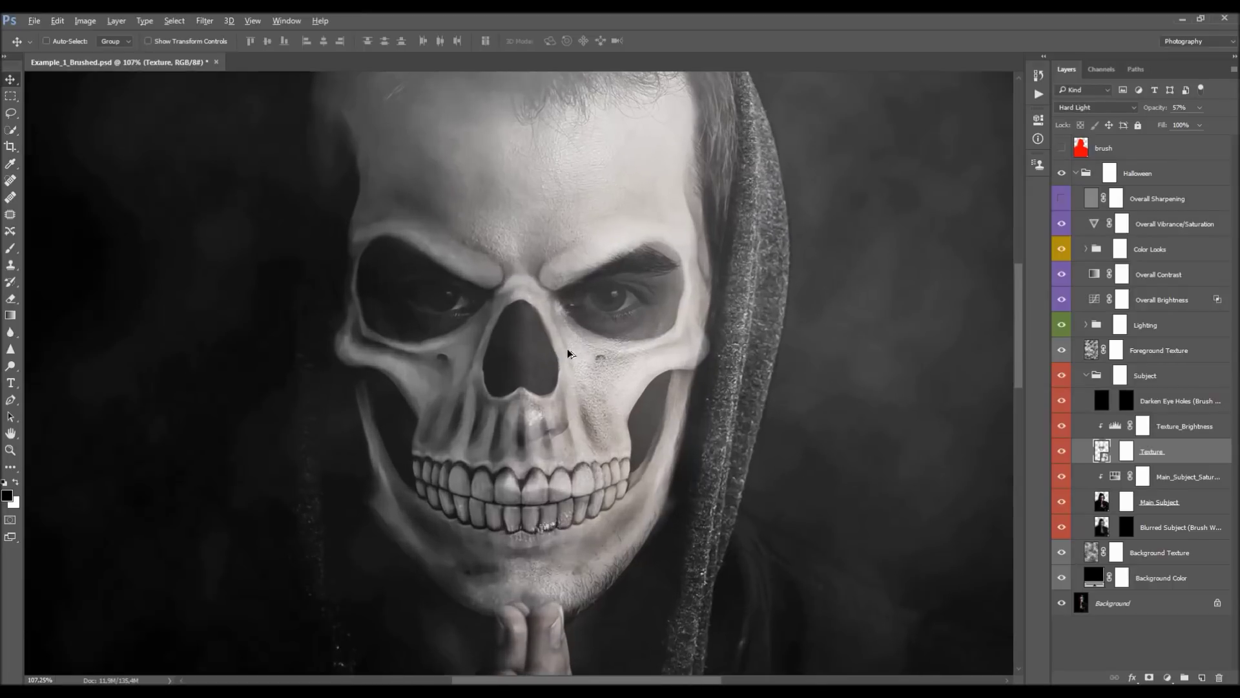
pyautogui.scroll(-4, 491, 326)
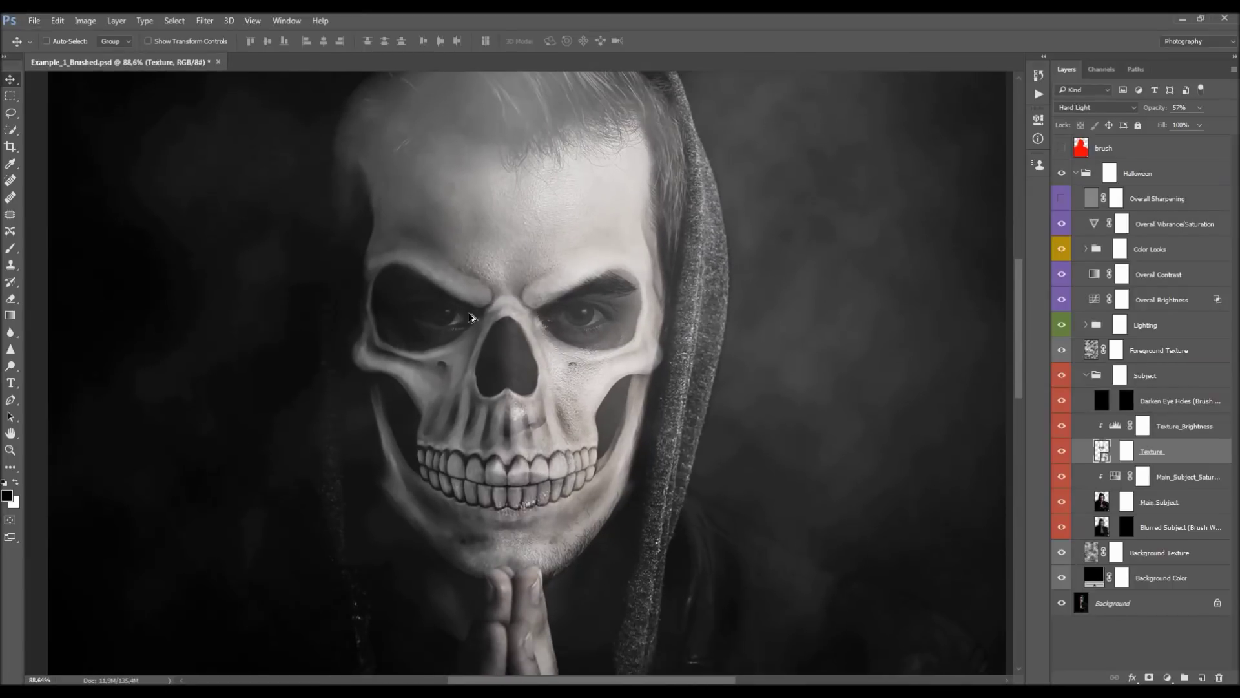
pyautogui.scroll(2, 658, 326)
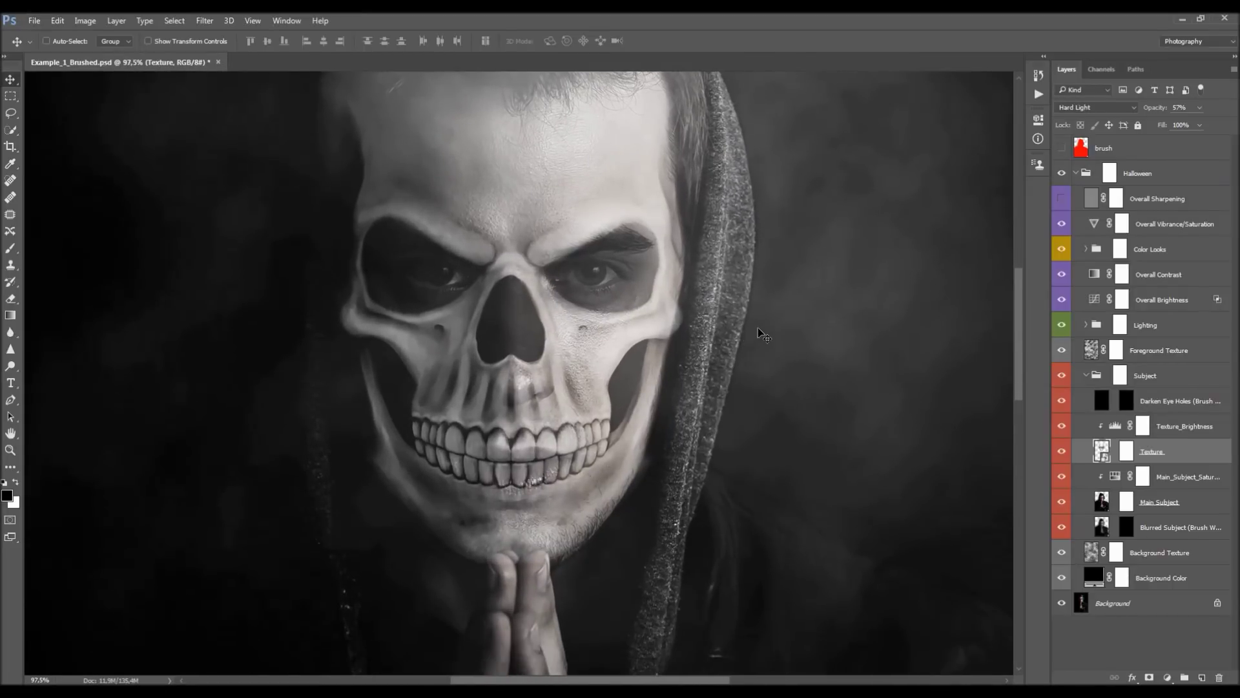
pyautogui.click(58, 21)
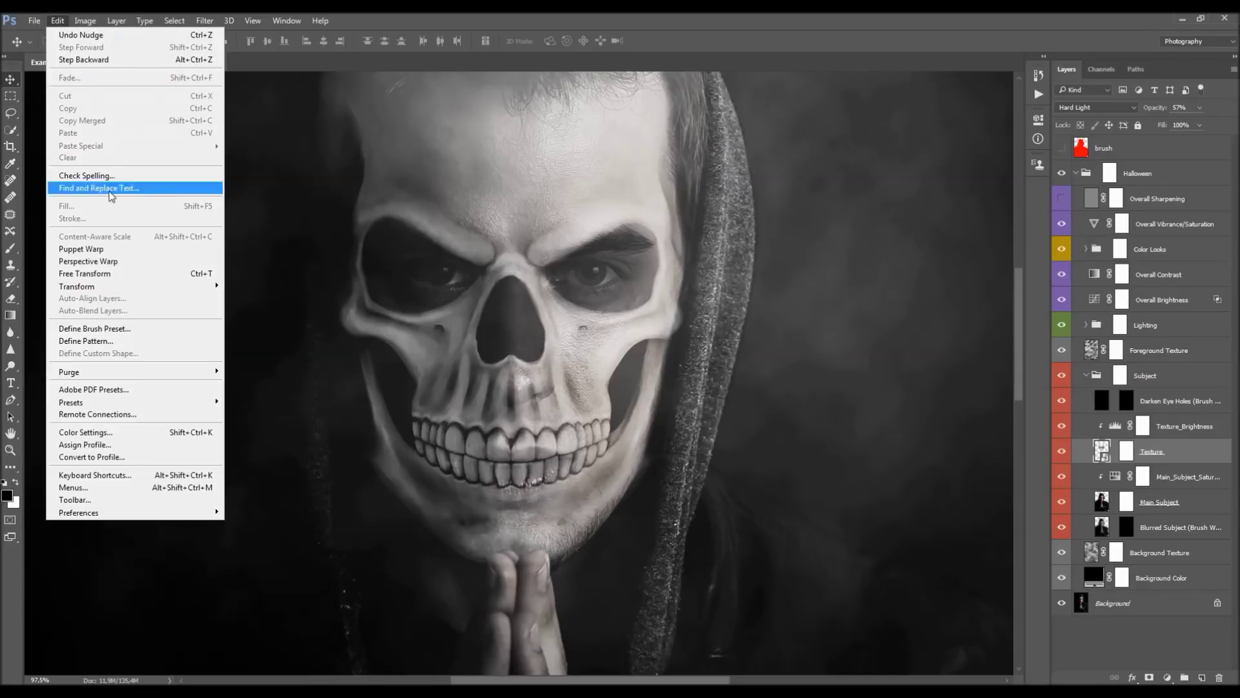
pyautogui.click(363, 303)
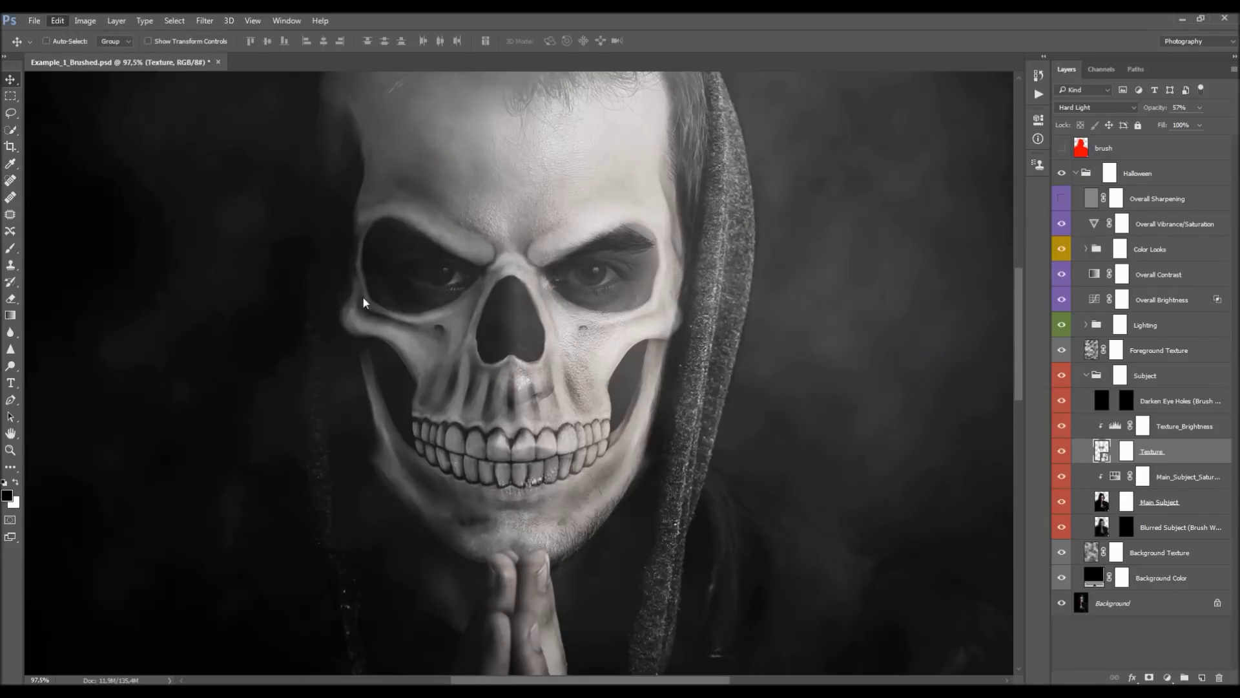
pyautogui.scroll(1, 753, 312)
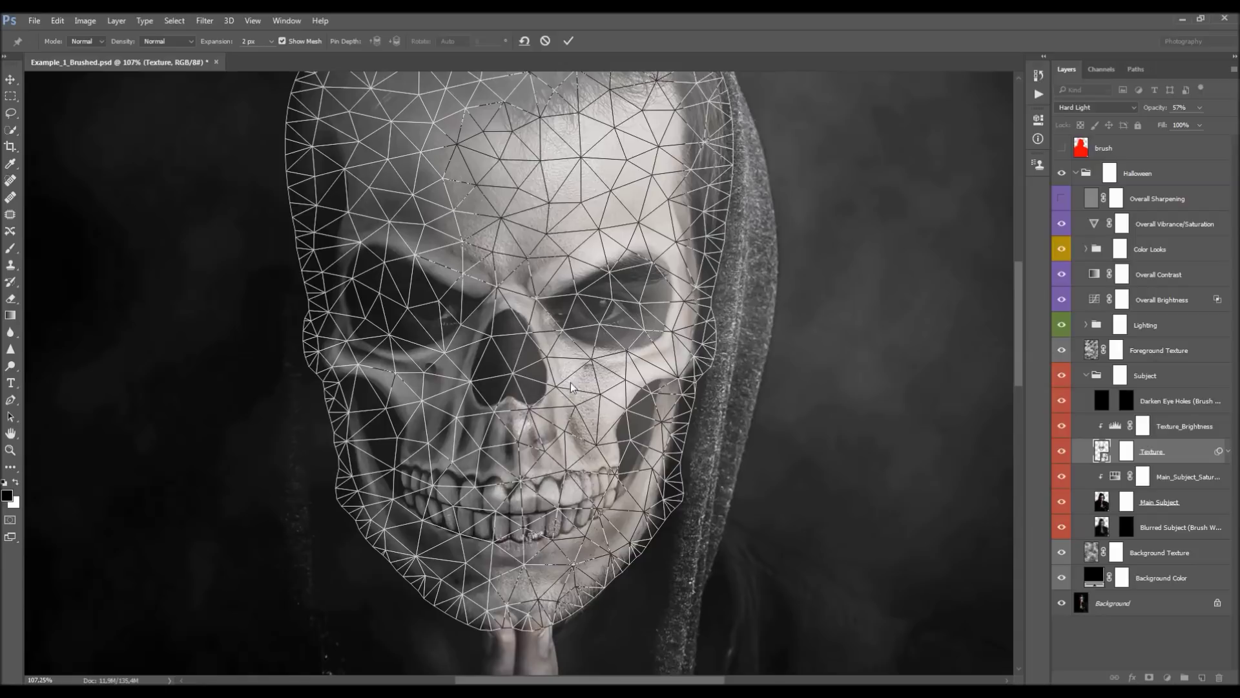
pyautogui.click(534, 225)
pyautogui.keyDown('alt'); pyautogui.click(534, 226); pyautogui.keyUp('alt')
pyautogui.click(518, 615)
pyautogui.click(674, 494)
pyautogui.click(352, 495)
pyautogui.click(700, 350)
pyautogui.click(323, 349)
# - Add Puppet Warp pins across the forehead, at the head's edge and on the nose bridge between the eyebrows
pyautogui.scroll(2, 596, 325)
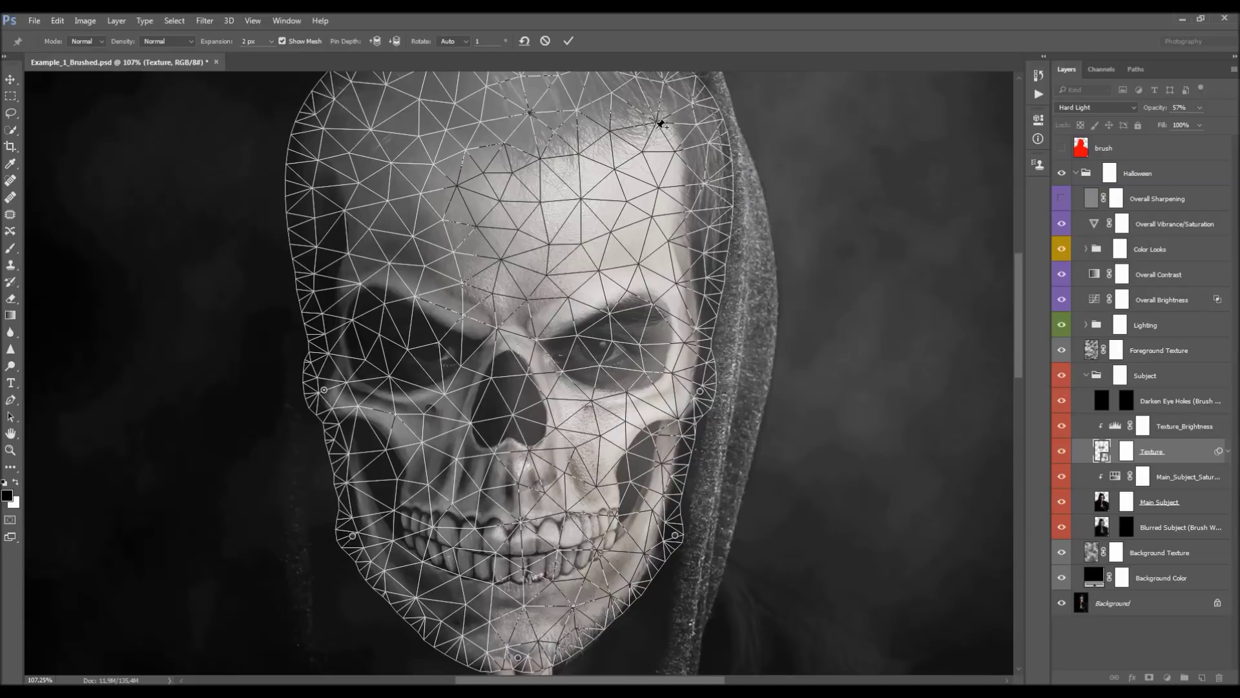
pyautogui.click(336, 116)
pyautogui.click(525, 159)
pyautogui.rightClick(525, 159)
pyautogui.click(563, 170)
pyautogui.click(508, 320)
pyautogui.scroll(-2, 515, 386)
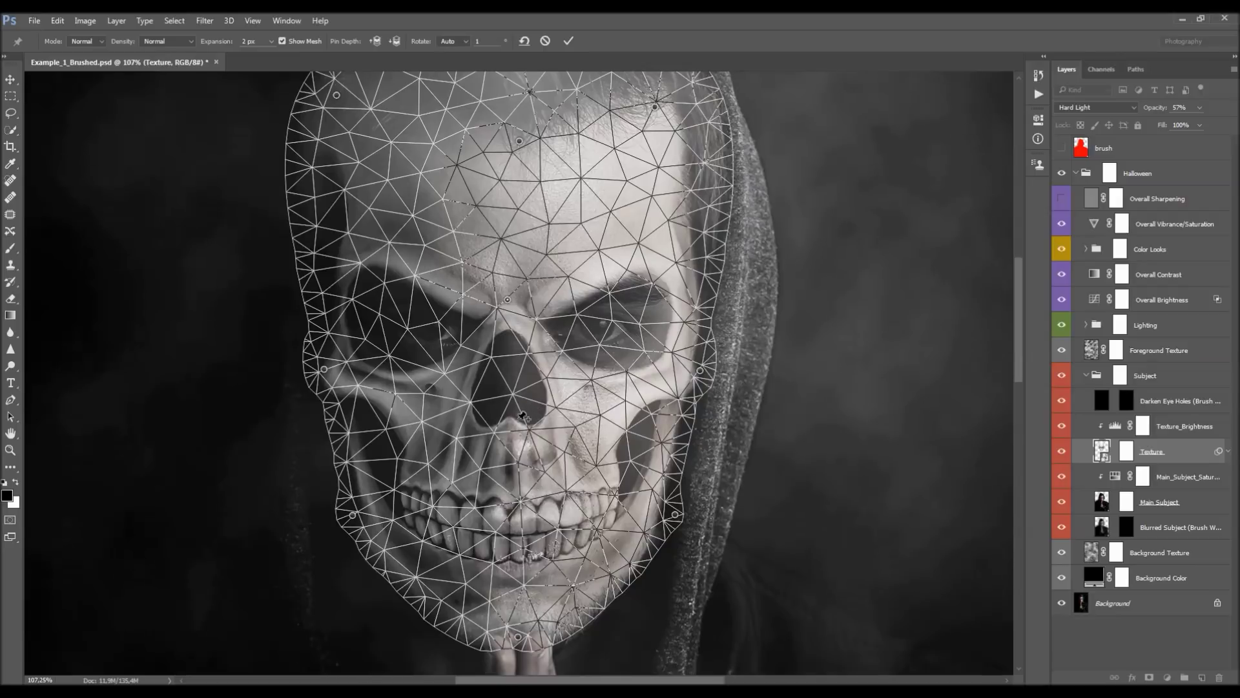
# - Pin the skull's teeth at the centre, at both mouth corners and along their lower edge
pyautogui.scroll(-3, 515, 385)
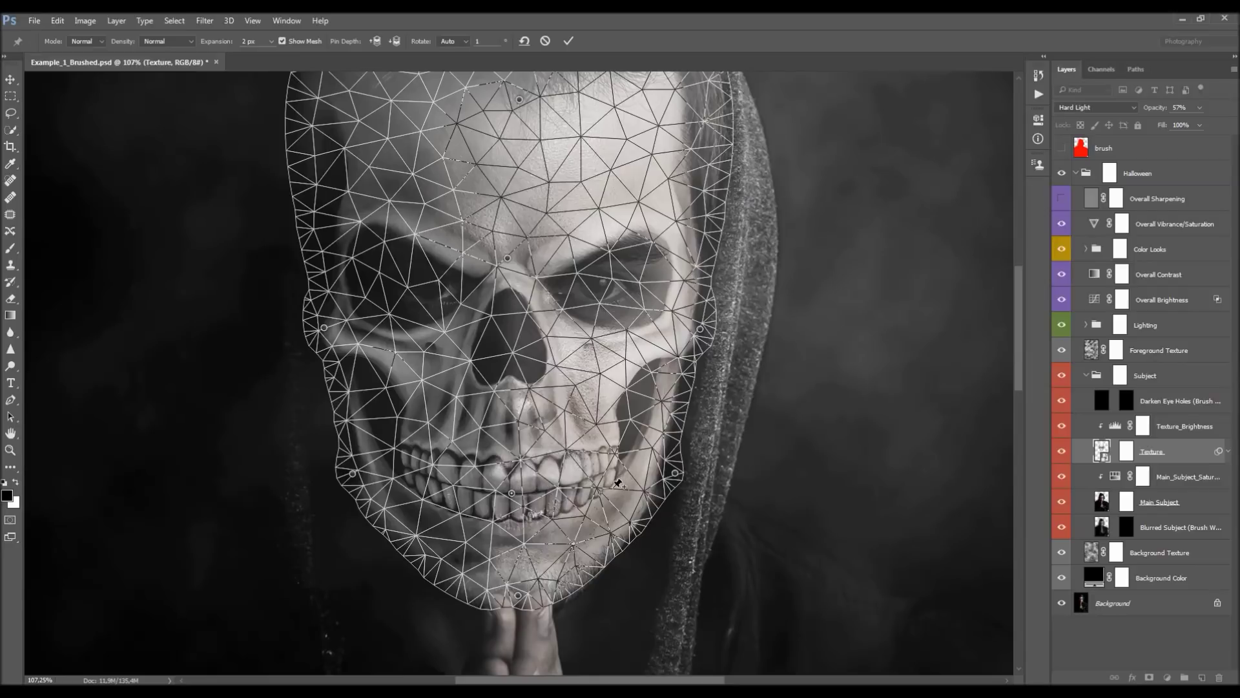
pyautogui.click(618, 444)
pyautogui.click(403, 492)
pyautogui.click(447, 514)
pyautogui.click(580, 513)
pyautogui.scroll(-1, 540, 621)
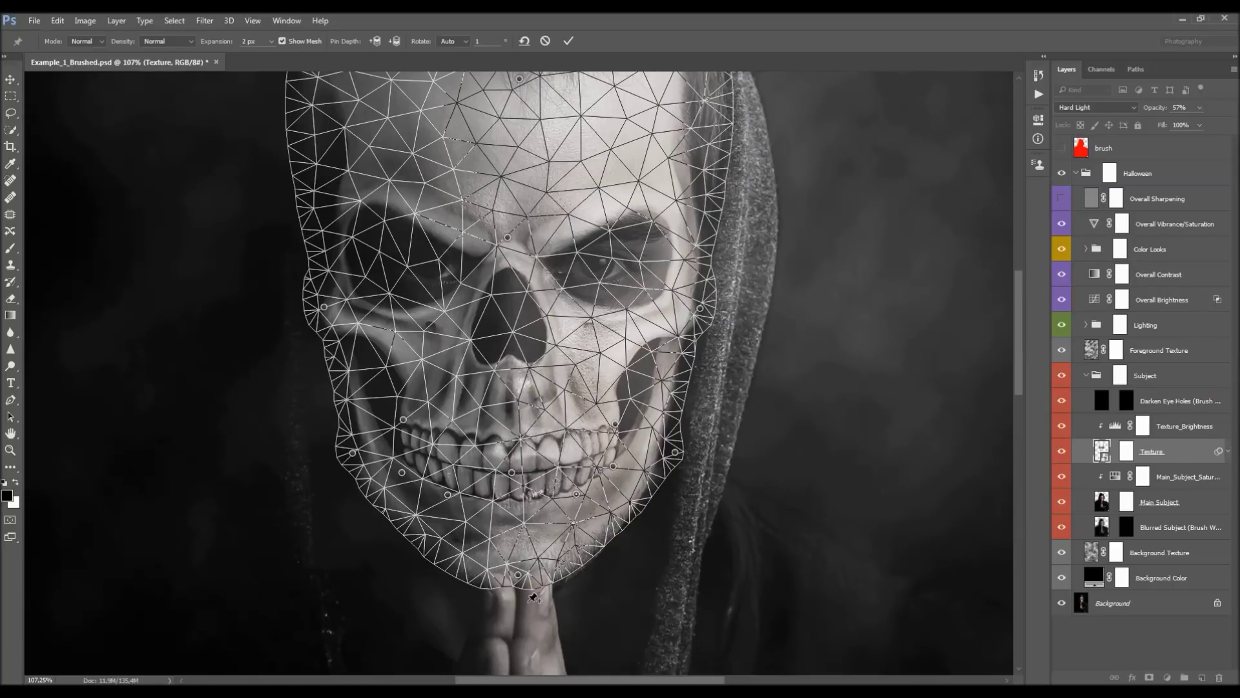
# - Pin both eye sockets and their inner corners, nudging the pins slightly to match the subject's eyes
pyautogui.keyDown('alt'); pyautogui.scroll(2, 532, 598); pyautogui.keyUp('alt')
pyautogui.moveTo(1015, 343); pyautogui.dragTo(1016, 314)
pyautogui.click(616, 350)
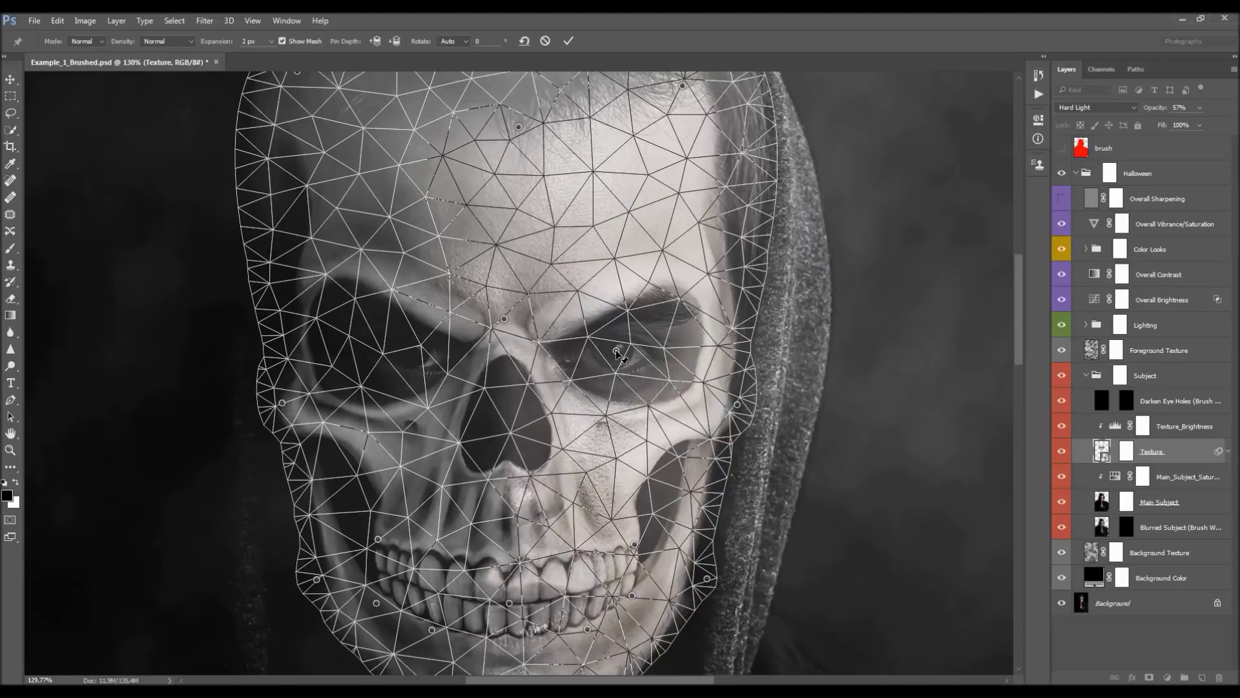
pyautogui.moveTo(616, 350); pyautogui.dragTo(616, 346)
pyautogui.click(552, 372)
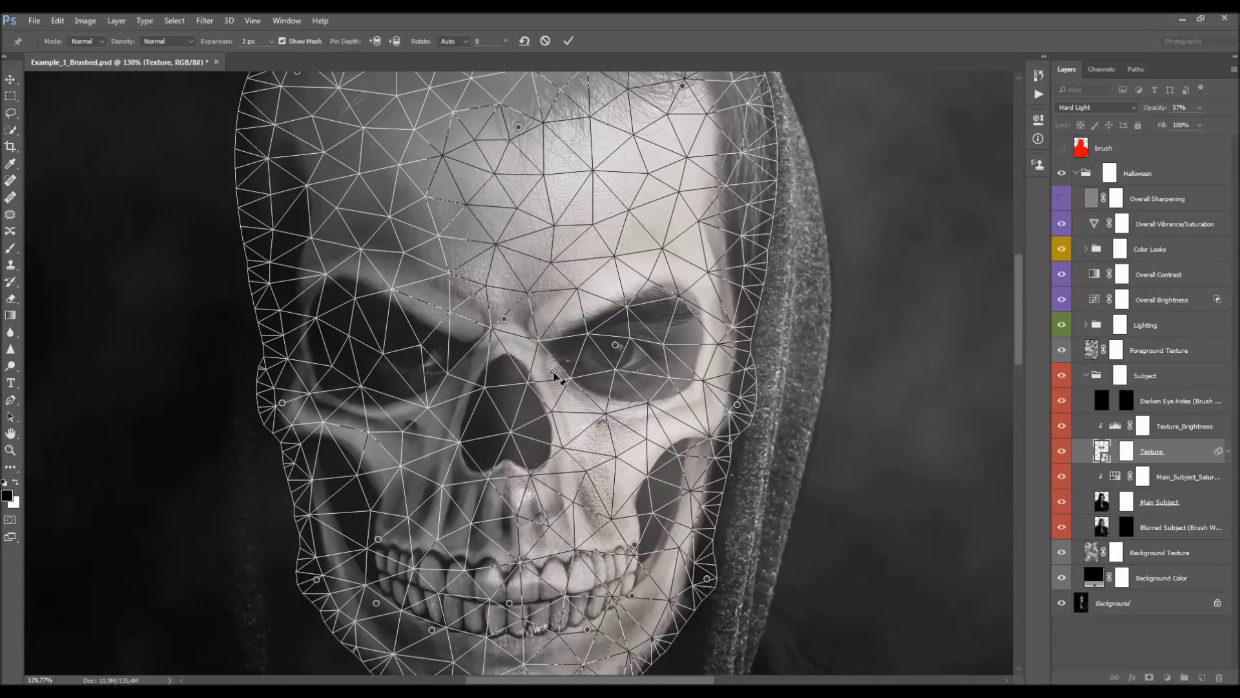
pyautogui.moveTo(551, 375); pyautogui.dragTo(549, 382)
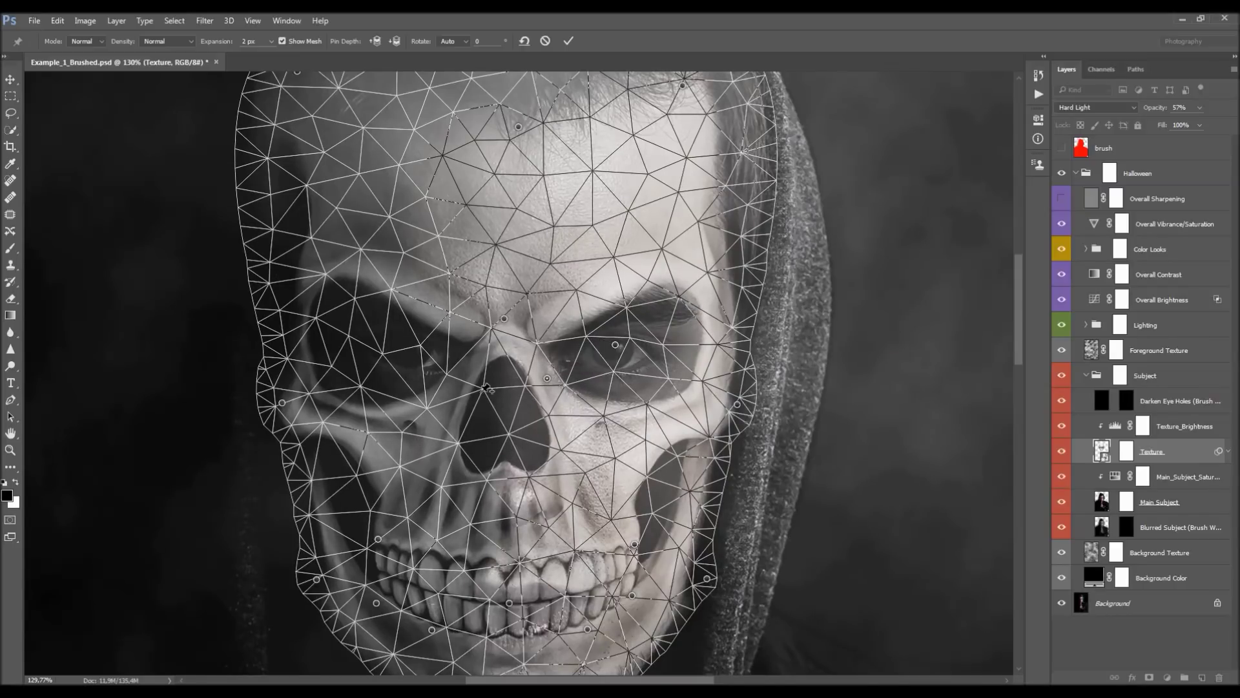
pyautogui.click(404, 342)
pyautogui.moveTo(405, 343); pyautogui.dragTo(407, 342)
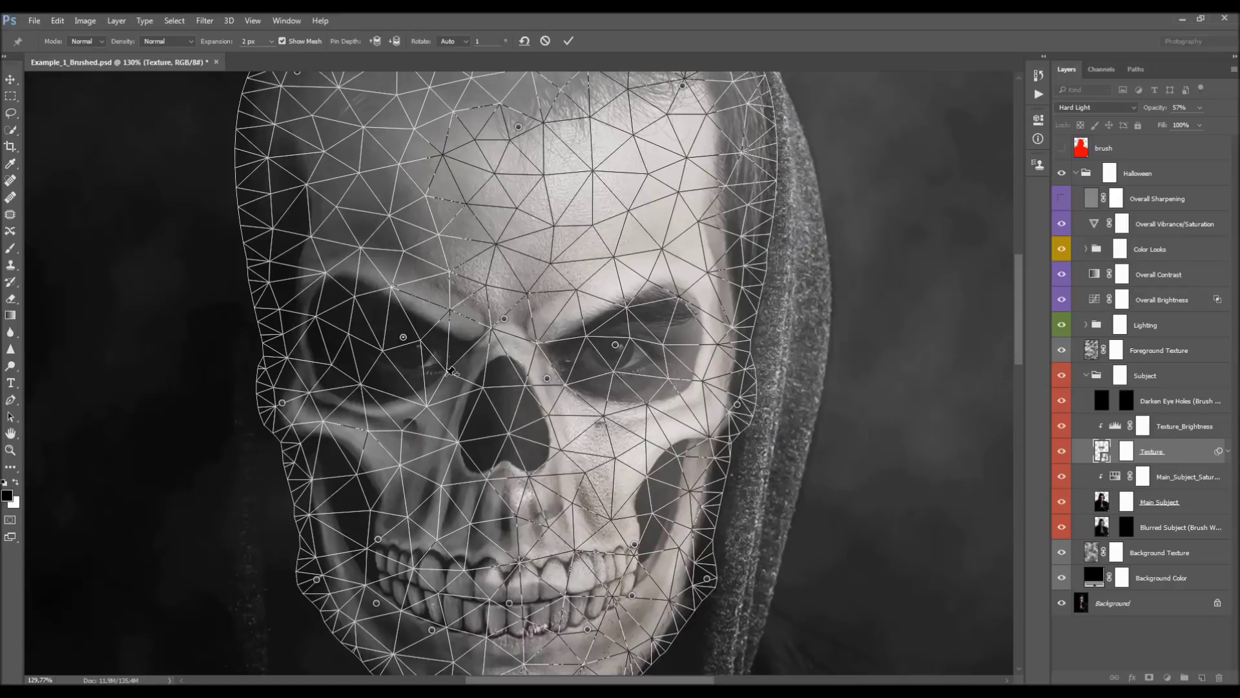
pyautogui.moveTo(450, 374); pyautogui.dragTo(508, 389)
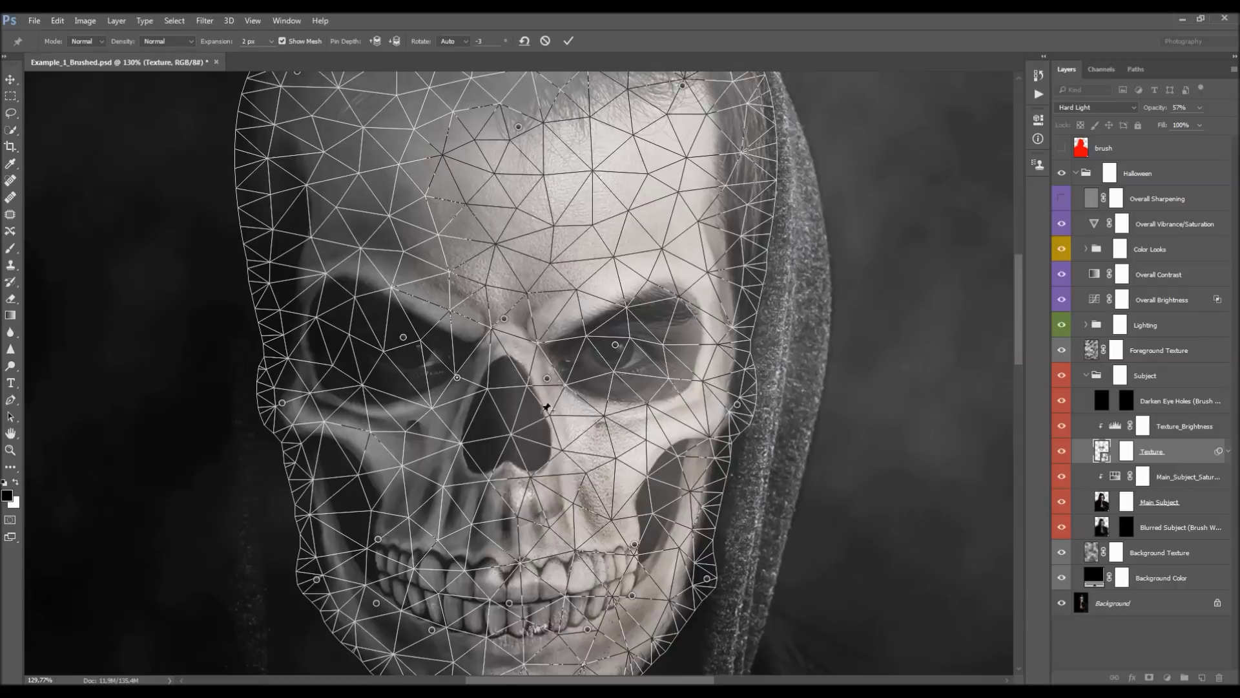
# - Pin below the teeth, pull the skull's chin slightly down, and adjust the lower jaw on both sides to fit the face
pyautogui.scroll(-2, 612, 400)
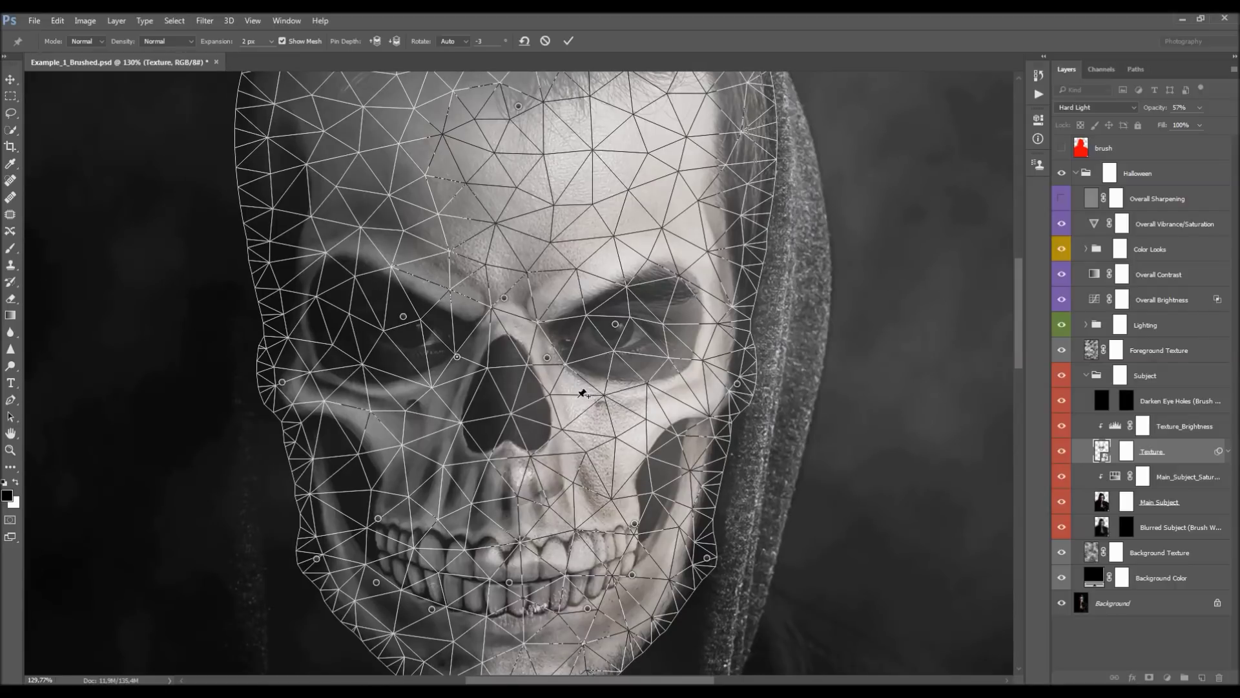
pyautogui.scroll(-4, 578, 393)
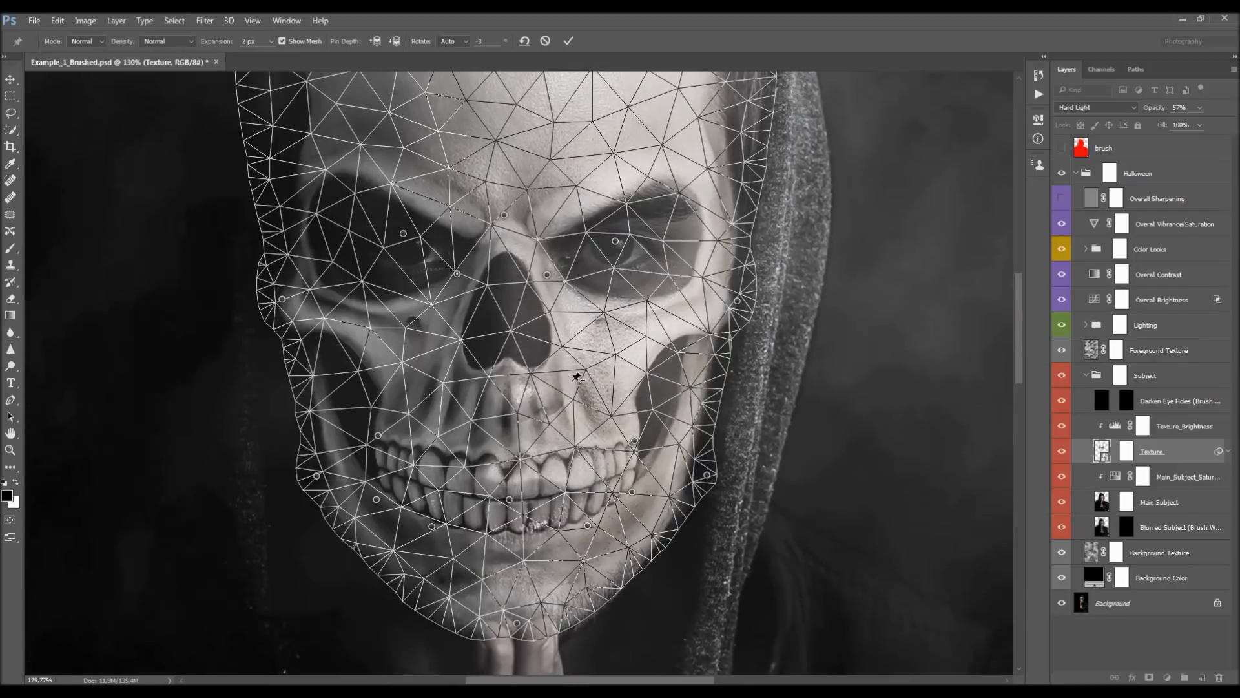
pyautogui.scroll(-3, 574, 378)
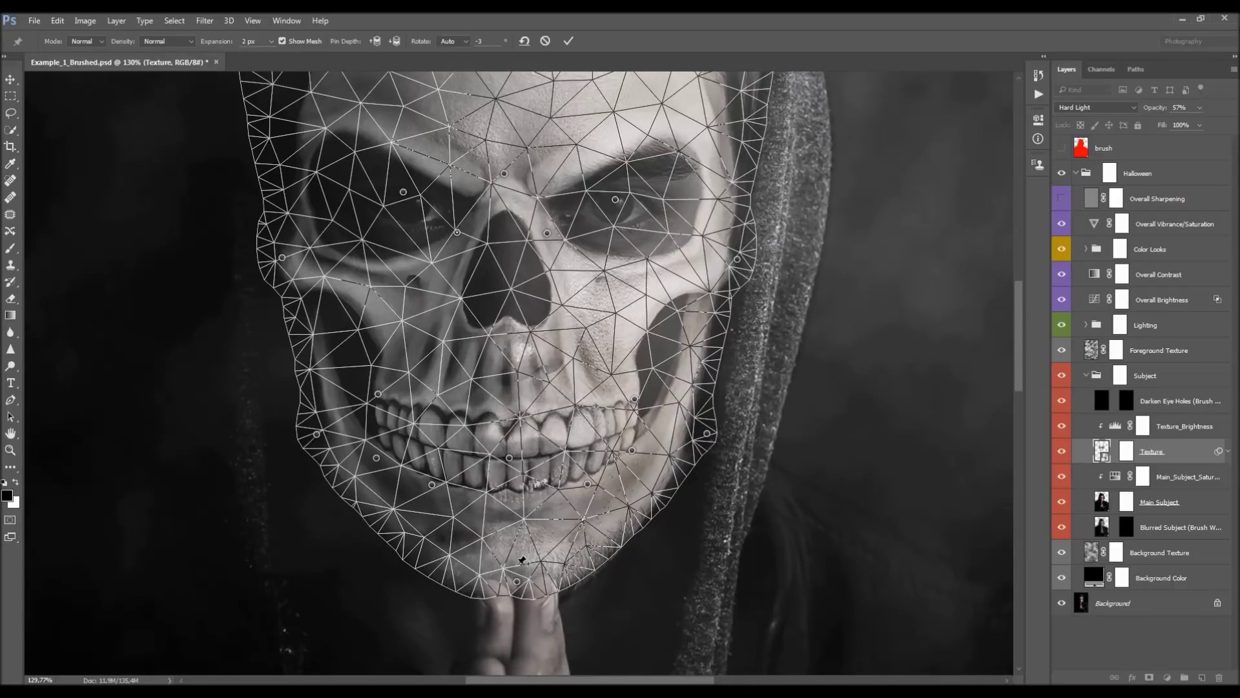
pyautogui.click(511, 506)
pyautogui.moveTo(517, 582); pyautogui.dragTo(518, 595)
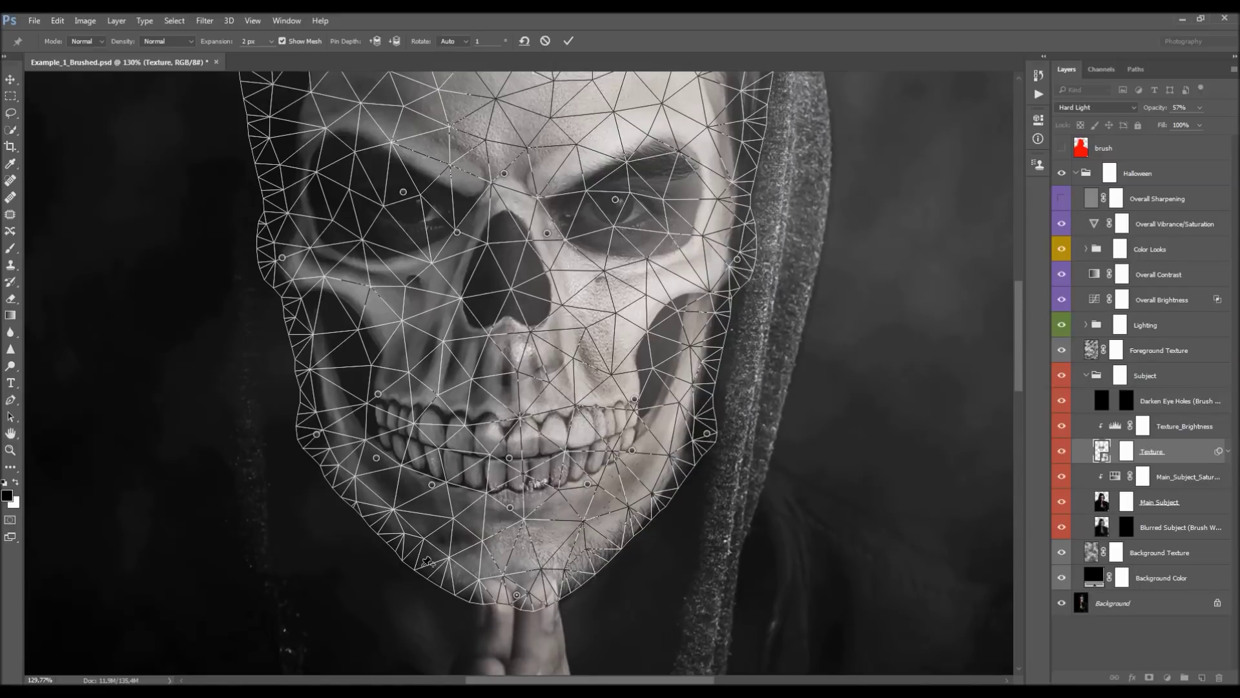
pyautogui.moveTo(605, 557); pyautogui.dragTo(614, 574)
pyautogui.moveTo(405, 540); pyautogui.dragTo(536, 504)
# - Pin both sides of the upper nose cavity, undo the trial pin move, and apply the Puppet Warp
pyautogui.scroll(3, 577, 510)
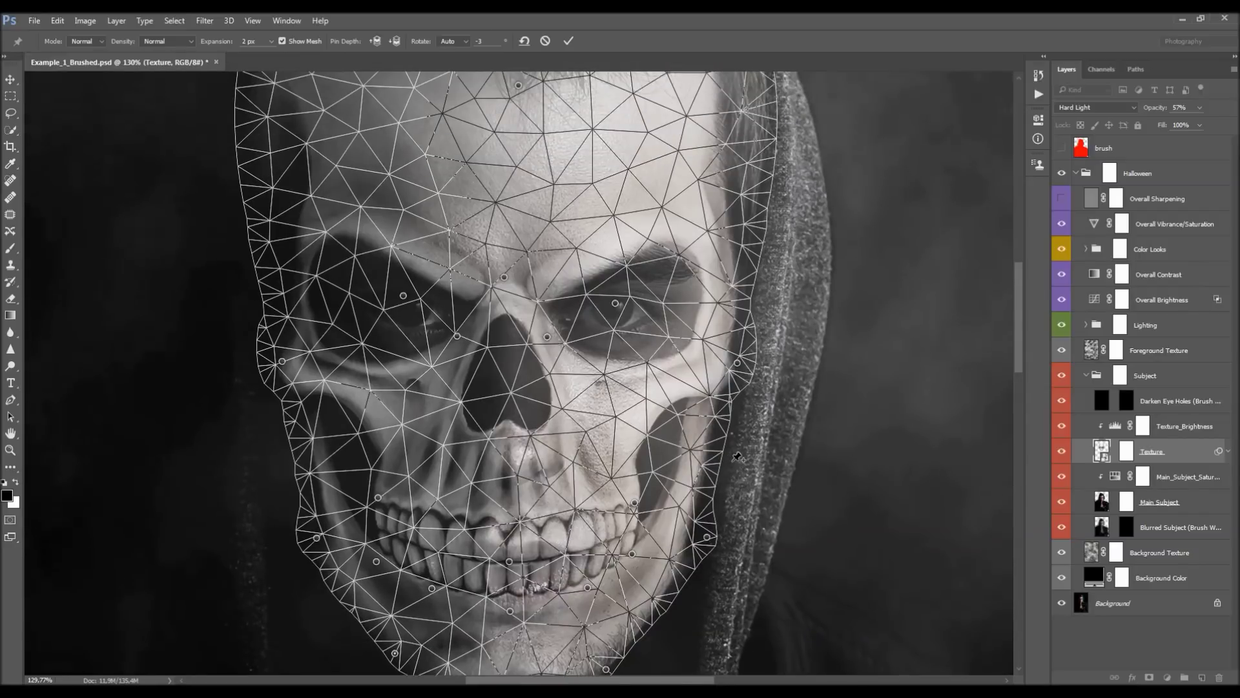
pyautogui.scroll(-1, 646, 432)
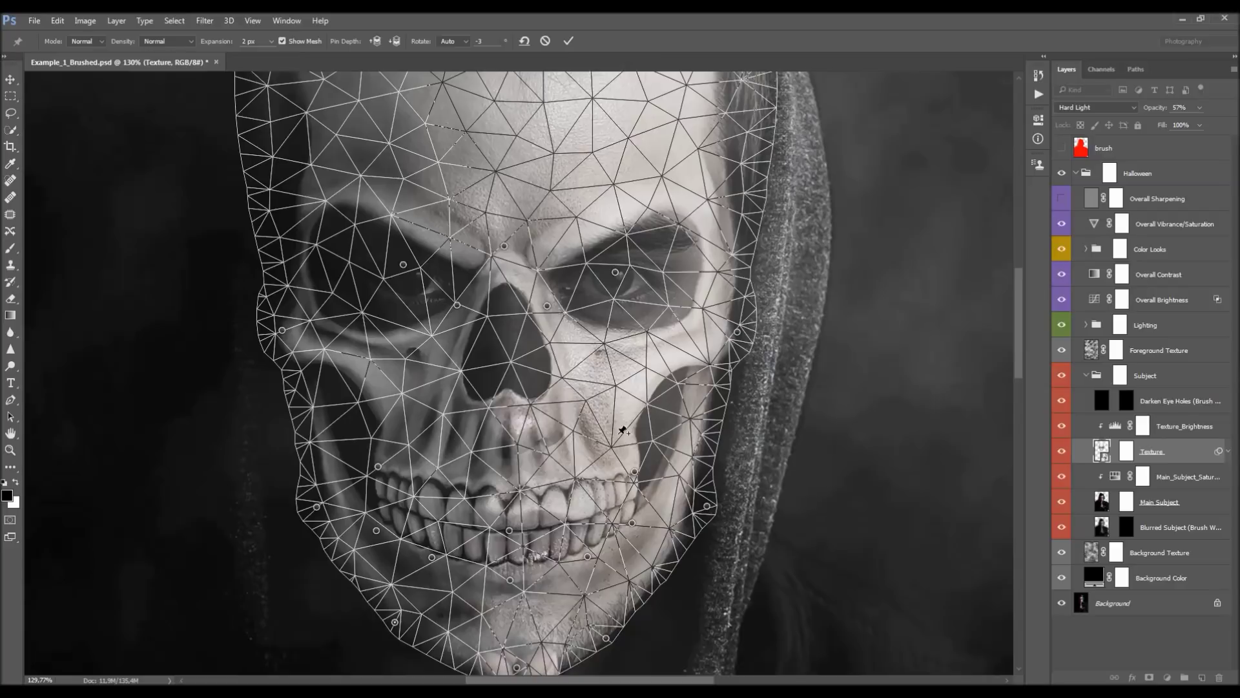
pyautogui.scroll(2, 616, 442)
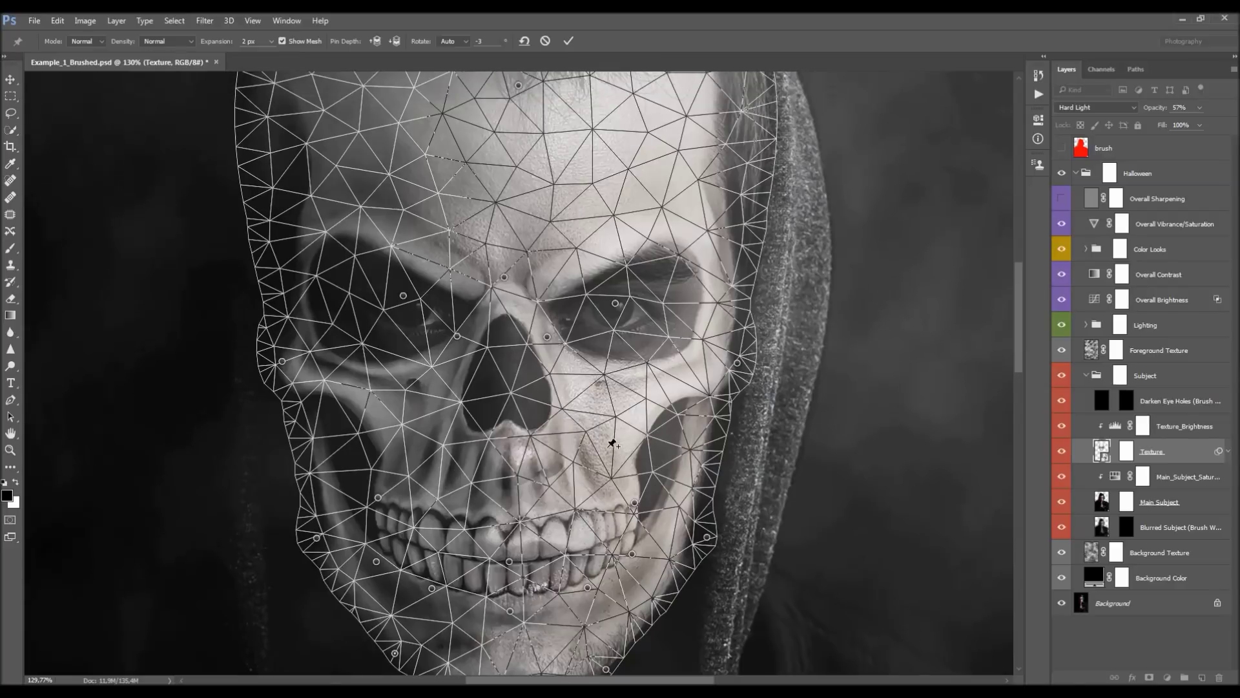
pyautogui.click(489, 354)
pyautogui.moveTo(490, 357); pyautogui.dragTo(512, 326)
pyautogui.hotkey('ctrl', 'z')
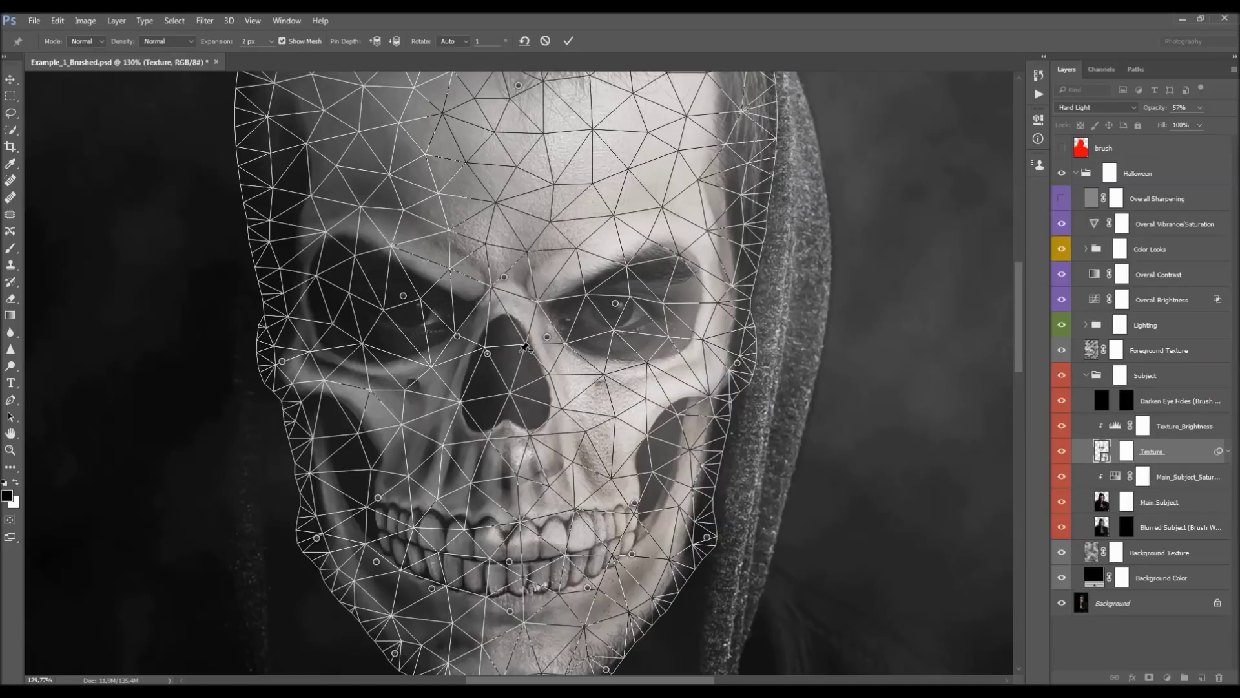
pyautogui.click(519, 351)
pyautogui.moveTo(523, 355); pyautogui.dragTo(527, 354)
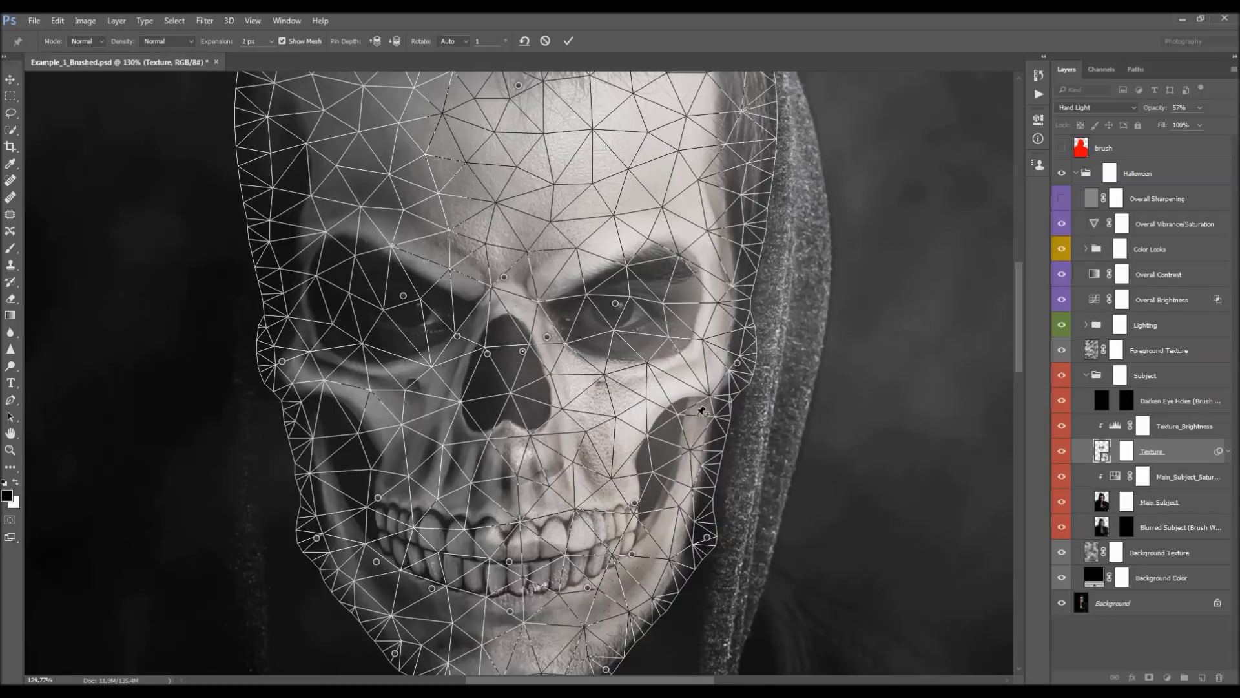
pyautogui.scroll(2, 646, 375)
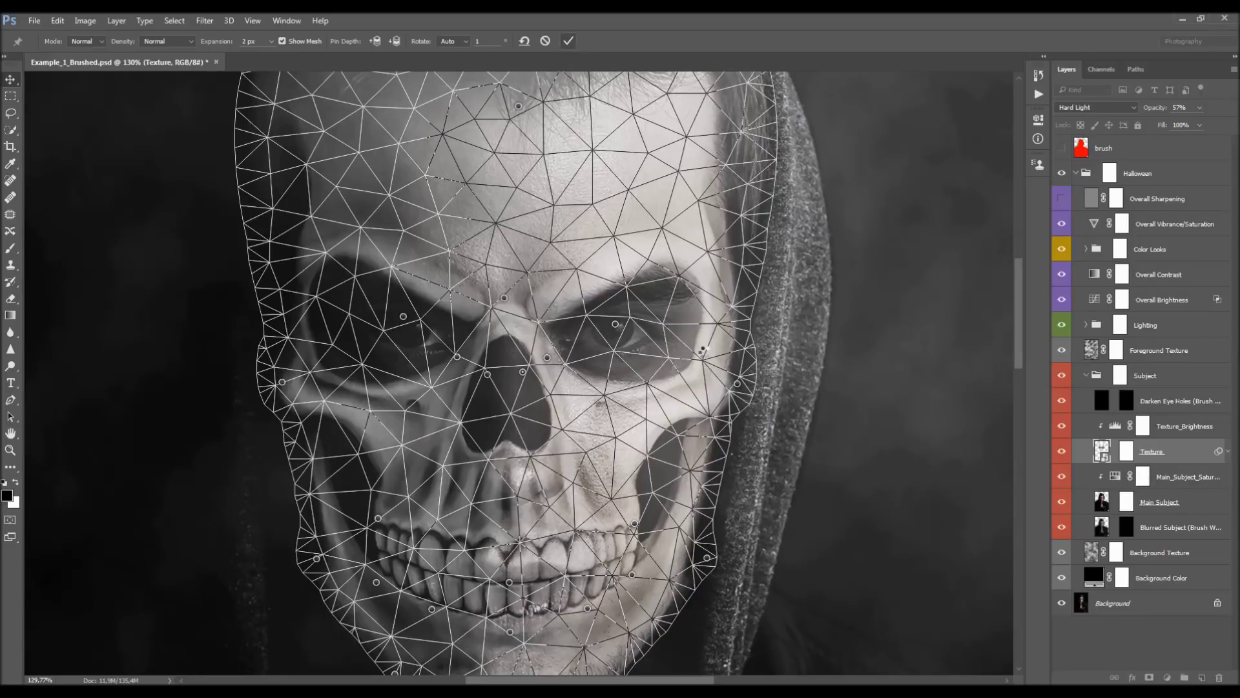
pyautogui.click(568, 42)
# - Restore the skull Texture layer to 100% opacity and check the fit on the whole face
pyautogui.scroll(-3, 504, 396)
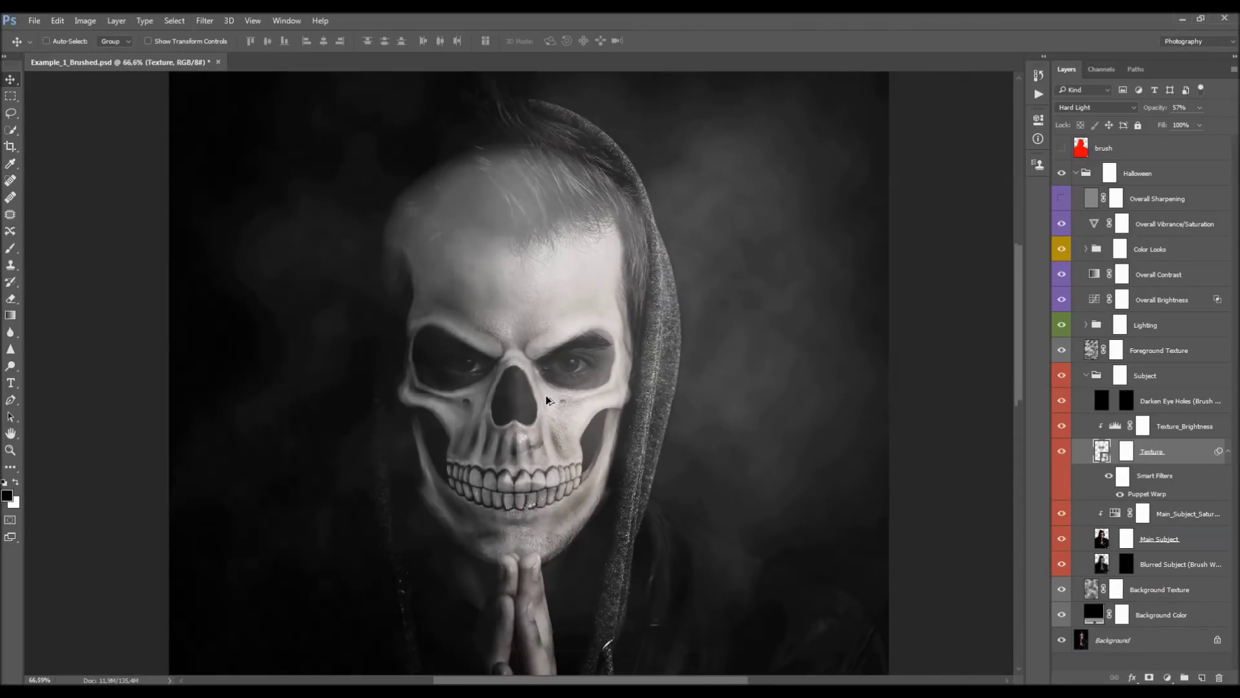
pyautogui.scroll(1, 544, 420)
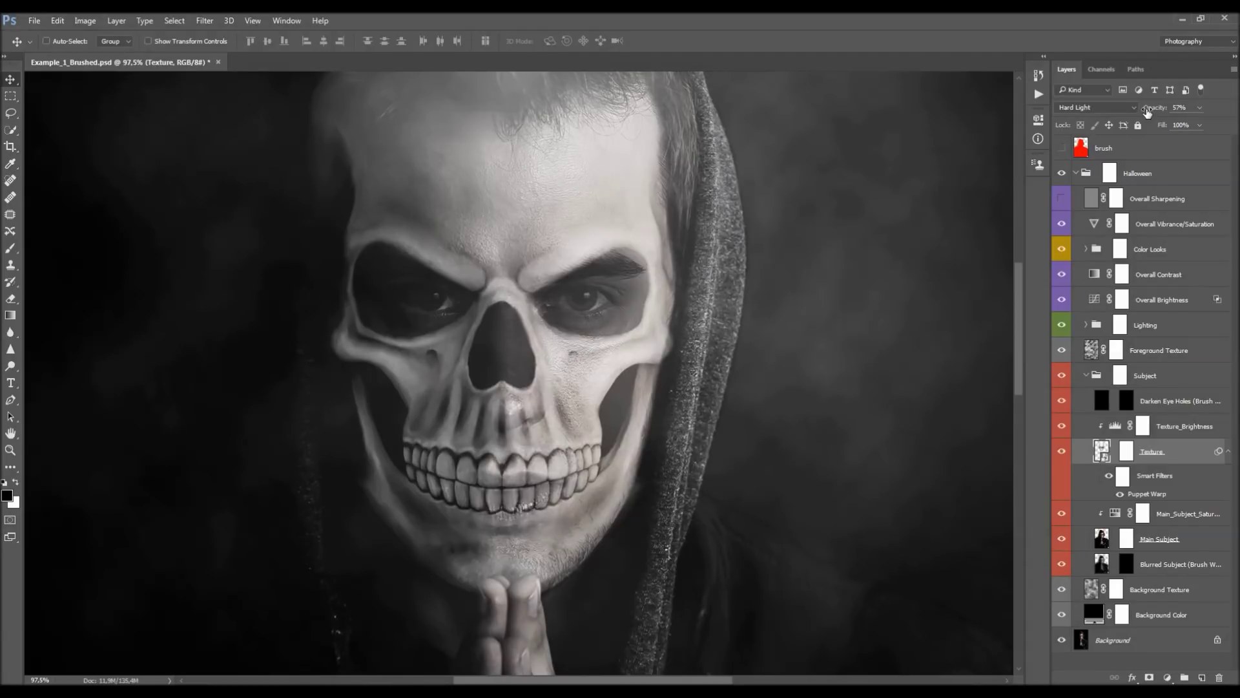
pyautogui.press('0')
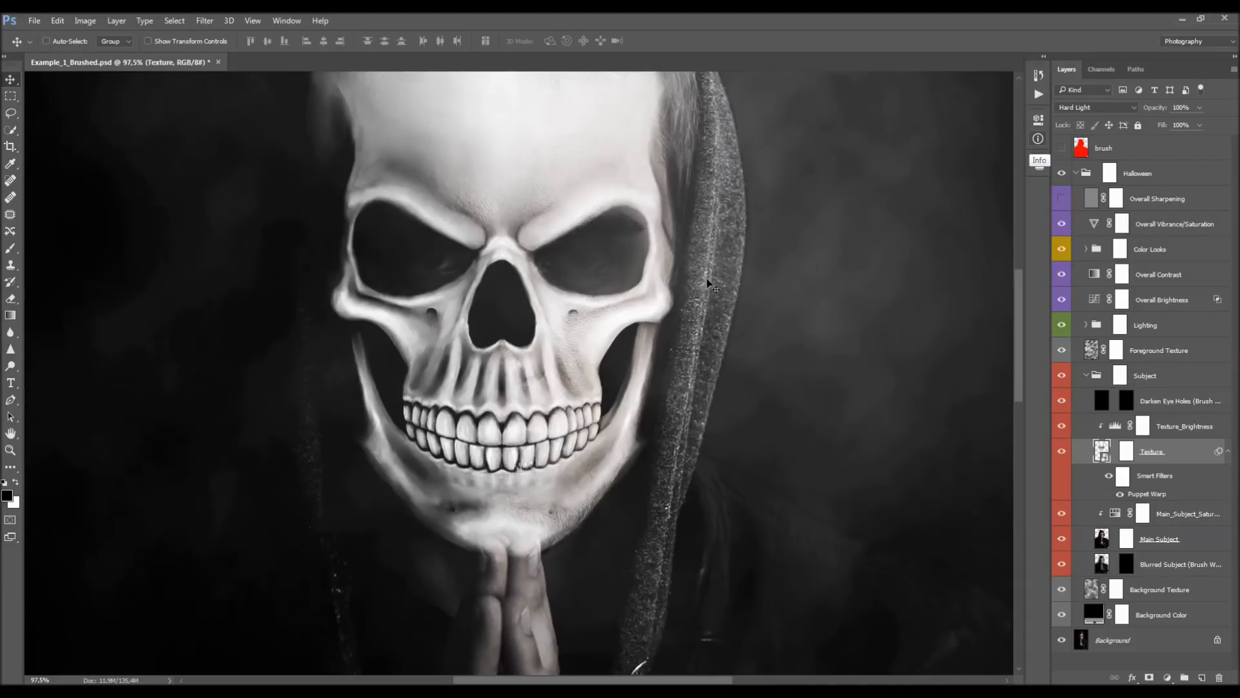
pyautogui.scroll(-2, 723, 286)
pyautogui.scroll(2, 554, 317)
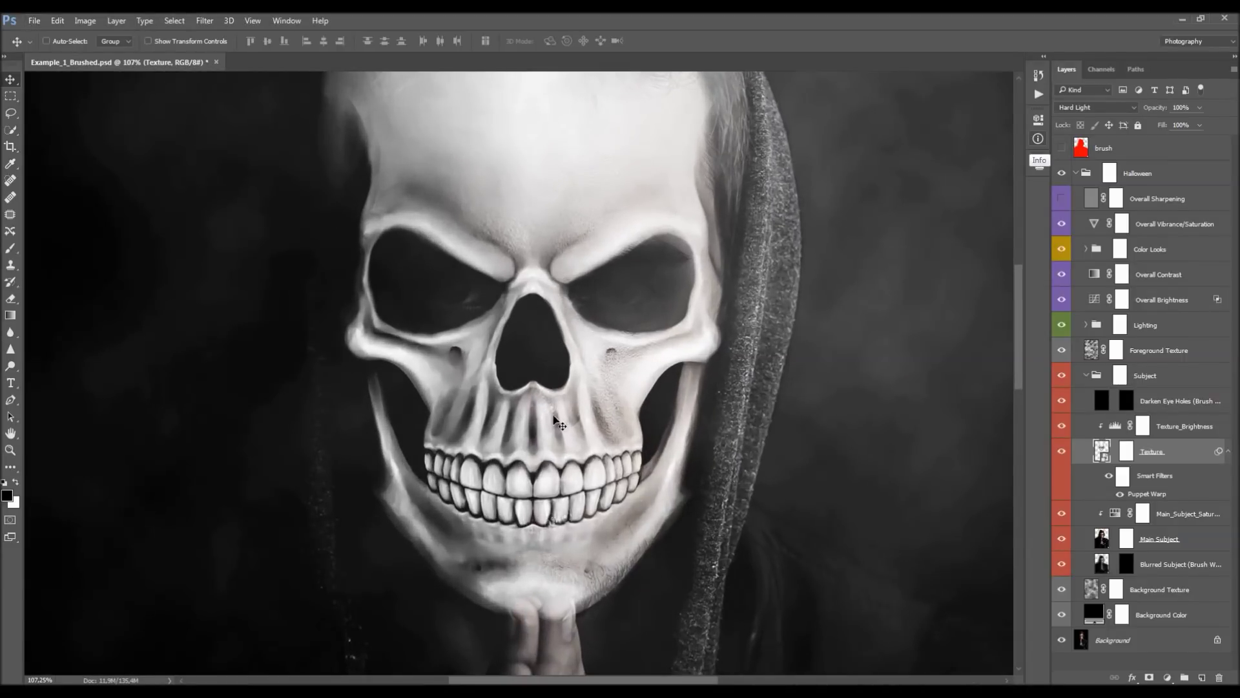
pyautogui.scroll(2, 556, 420)
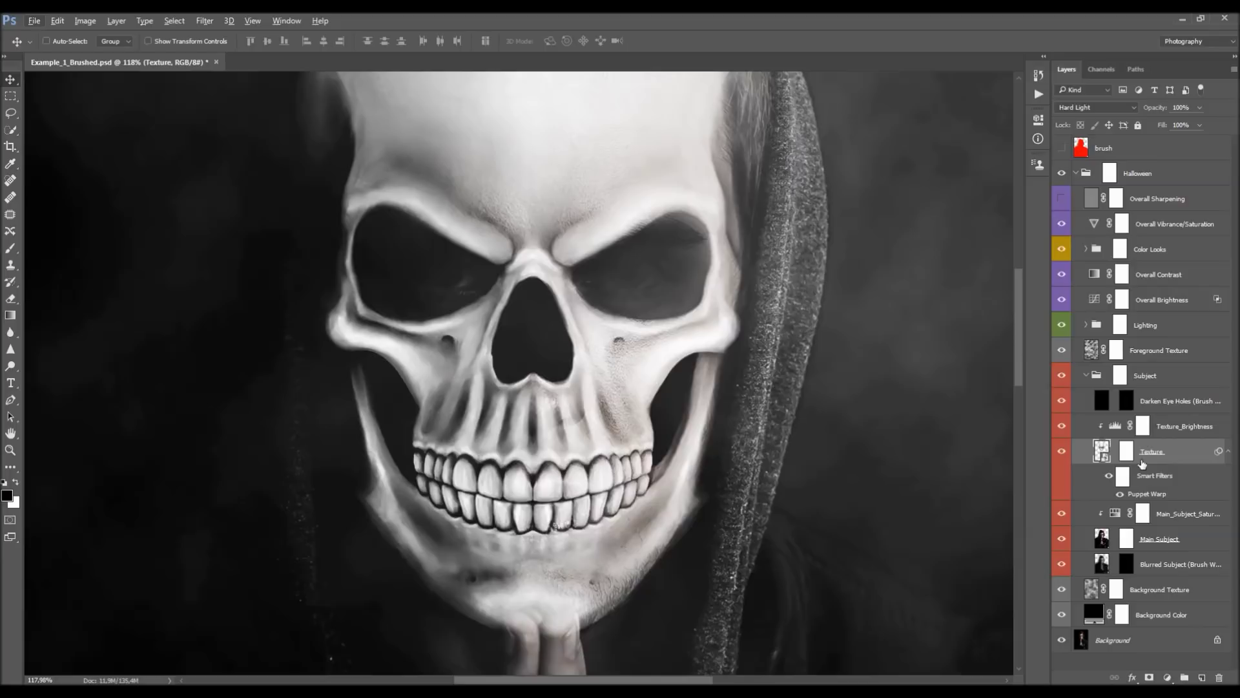
# - Hide the Texture layer, and select the layer mask of Main Subject
pyautogui.click(1062, 452)
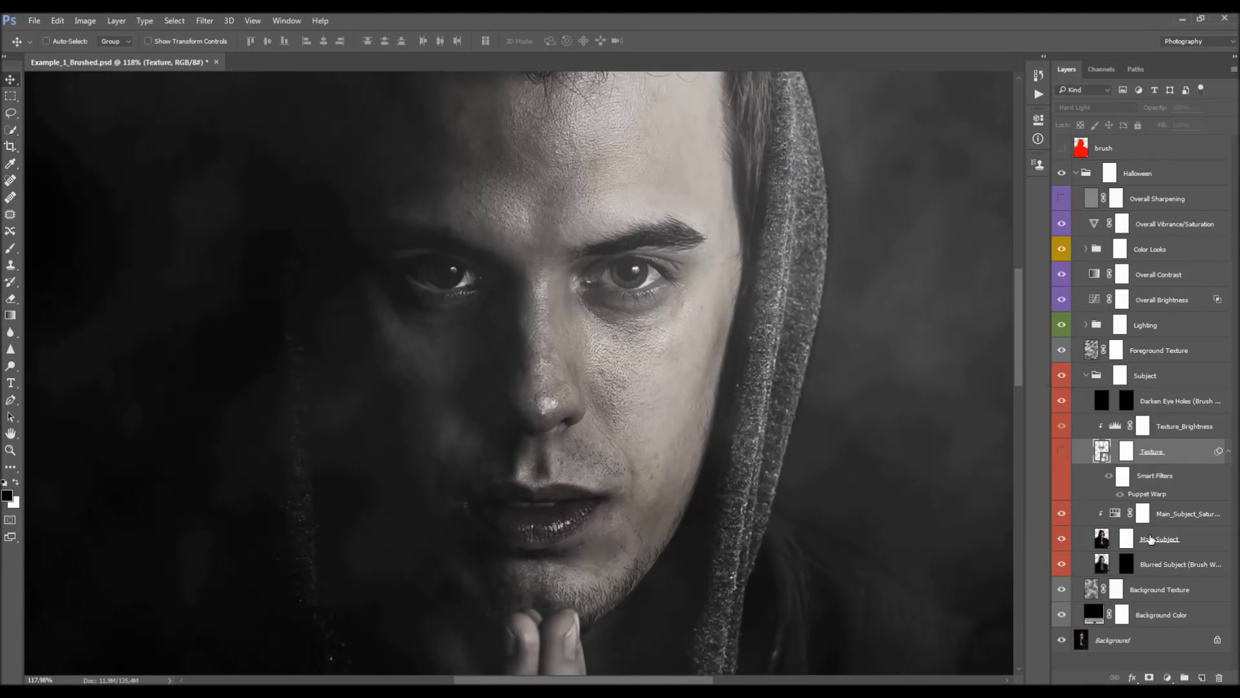
pyautogui.click(1127, 538)
pyautogui.click(1061, 538)
pyautogui.click(1061, 539)
pyautogui.keyDown('alt'); pyautogui.scroll(-5, 561, 448); pyautogui.keyUp('alt')
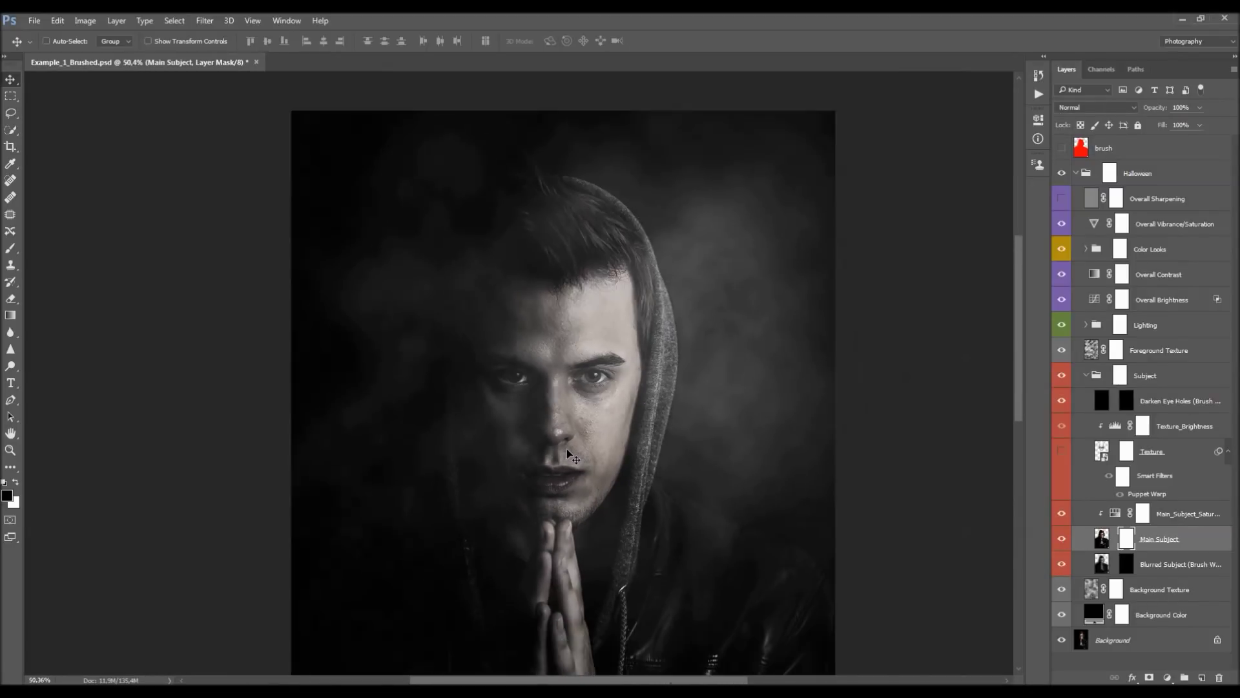
pyautogui.keyDown('alt'); pyautogui.scroll(-2, 567, 448); pyautogui.keyUp('alt')
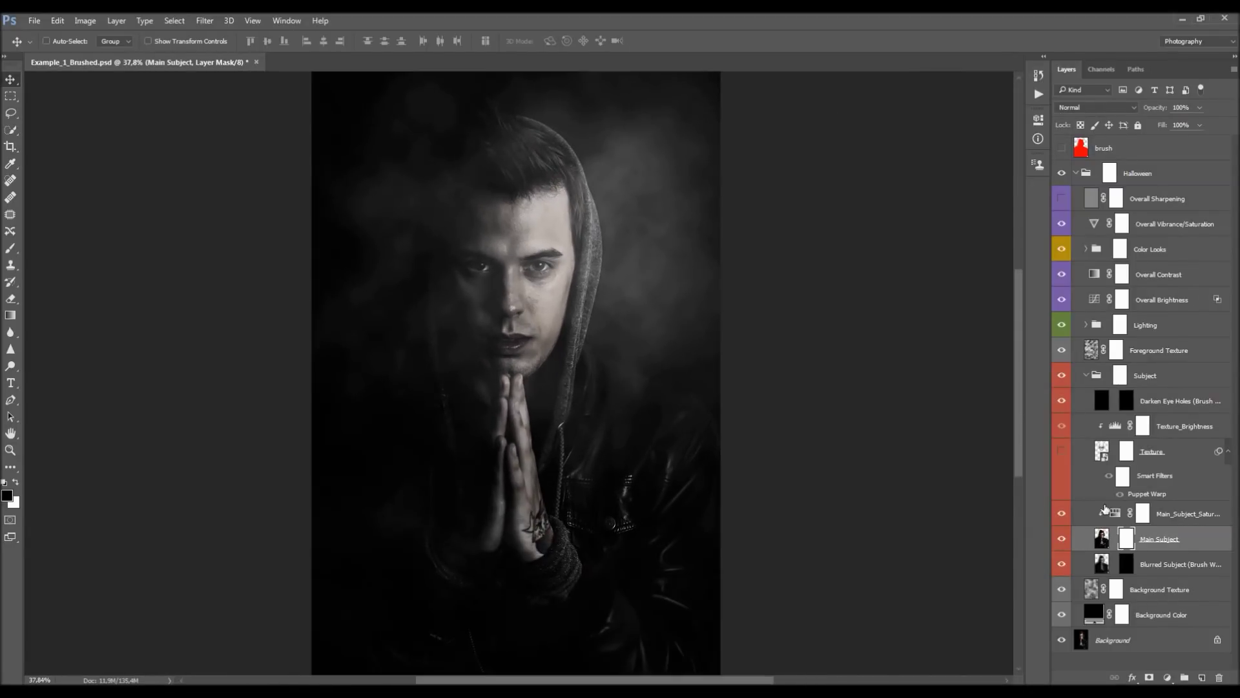
# - Compare the portrait with and without the Main_Subject_Saturation layer, and adjust that layer's saturation
pyautogui.click(1114, 513)
pyautogui.doubleClick(1189, 514)
pyautogui.press('Return')
pyautogui.click(1061, 513)
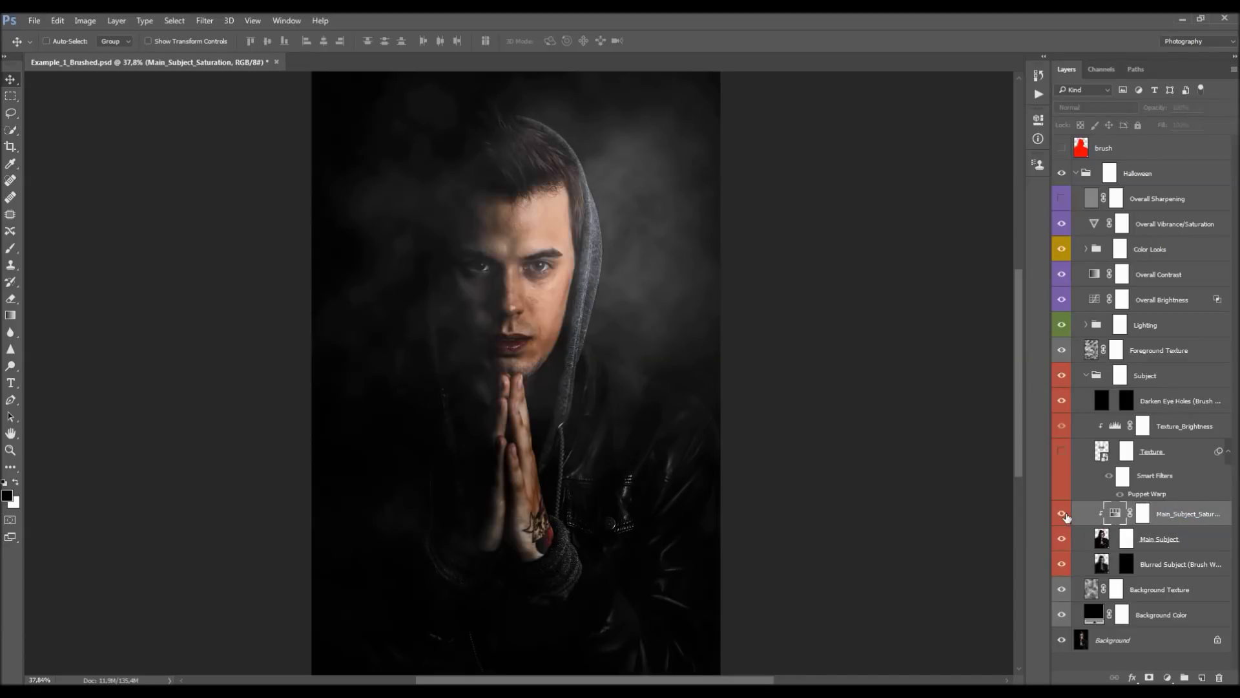
pyautogui.click(1062, 514)
pyautogui.doubleClick(1114, 513)
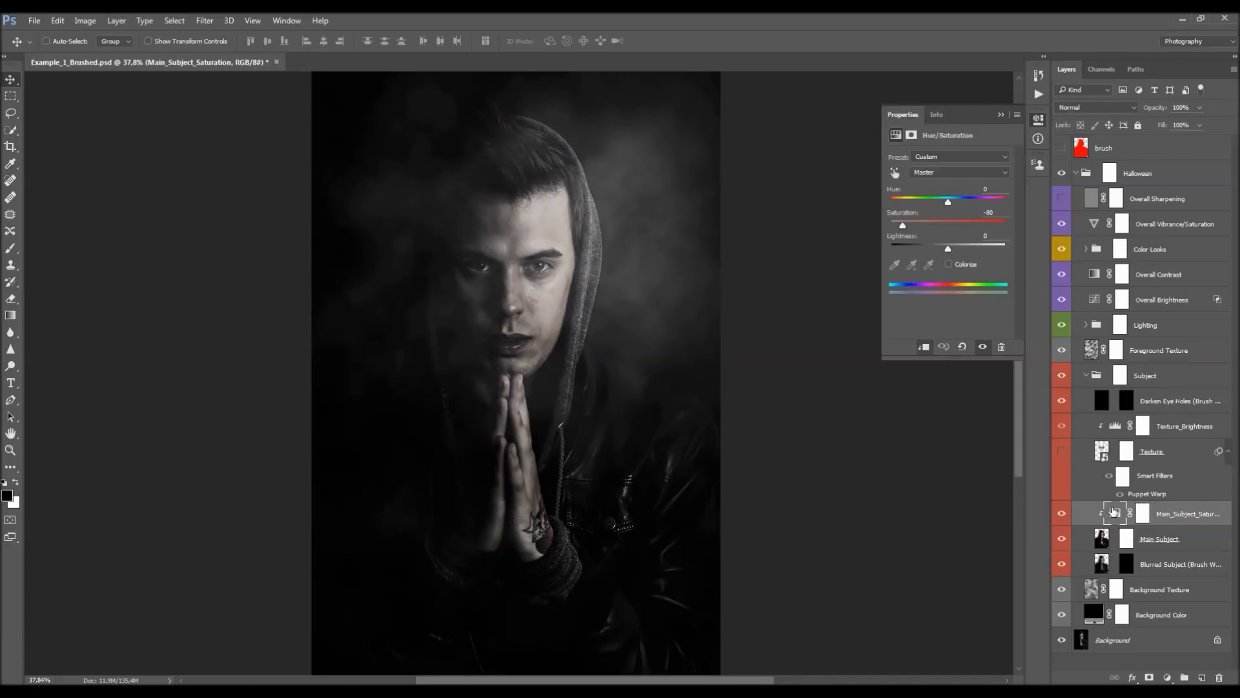
pyautogui.moveTo(890, 225)
pyautogui.mouseDown()
pyautogui.moveTo(955, 227)
pyautogui.moveTo(904, 228)
pyautogui.mouseUp()
pyautogui.click(1001, 116)
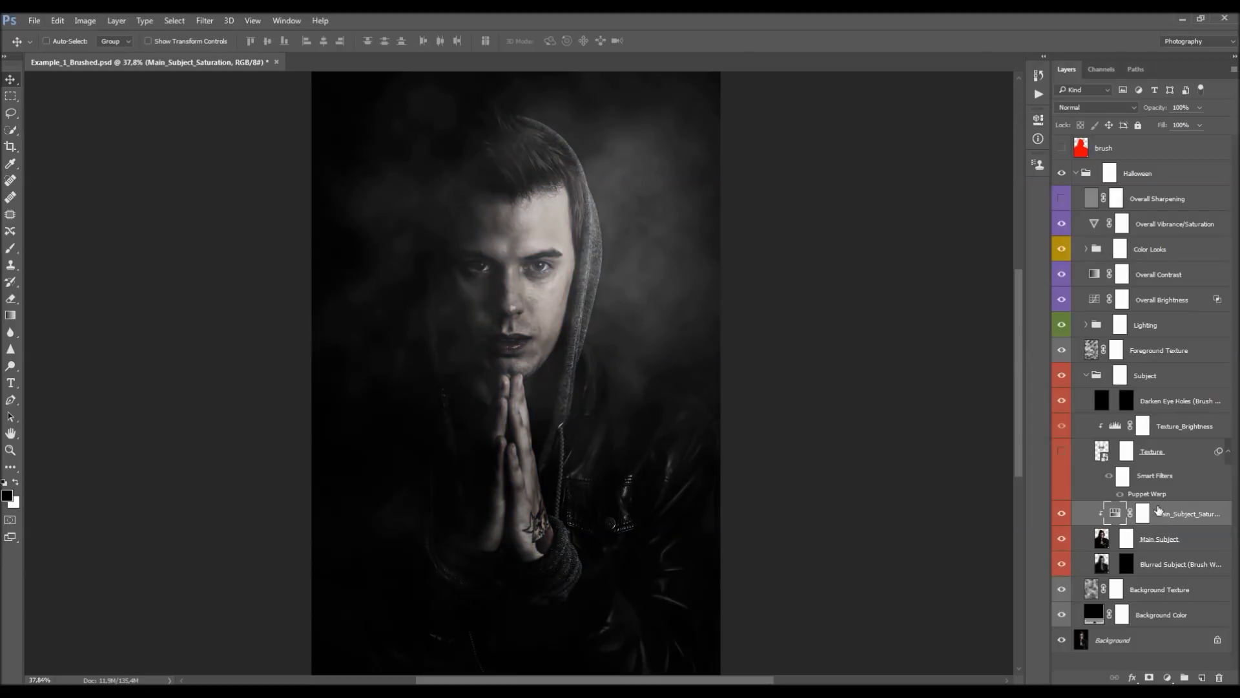
# - Paint out the subject's mouth and nose on the Main Subject mask with a soft black 100 px brush, and show the Texture layer again
pyautogui.click(1126, 537)
pyautogui.scroll(3, 458, 216)
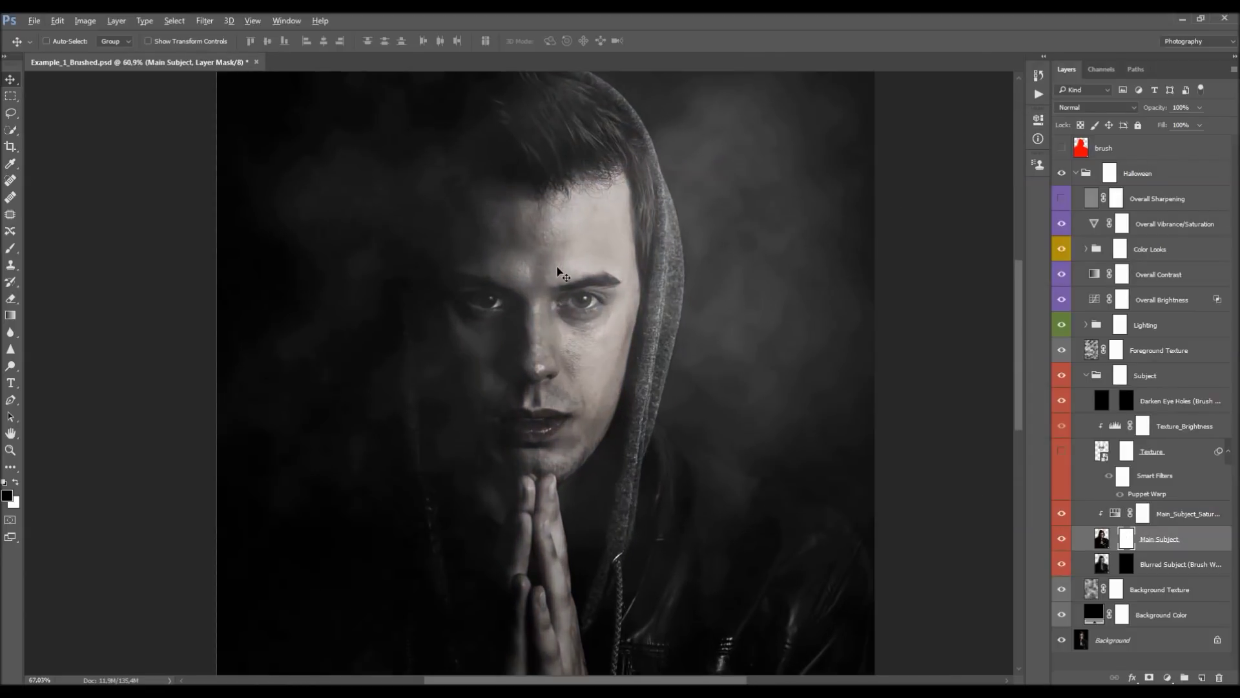
pyautogui.scroll(2, 510, 477)
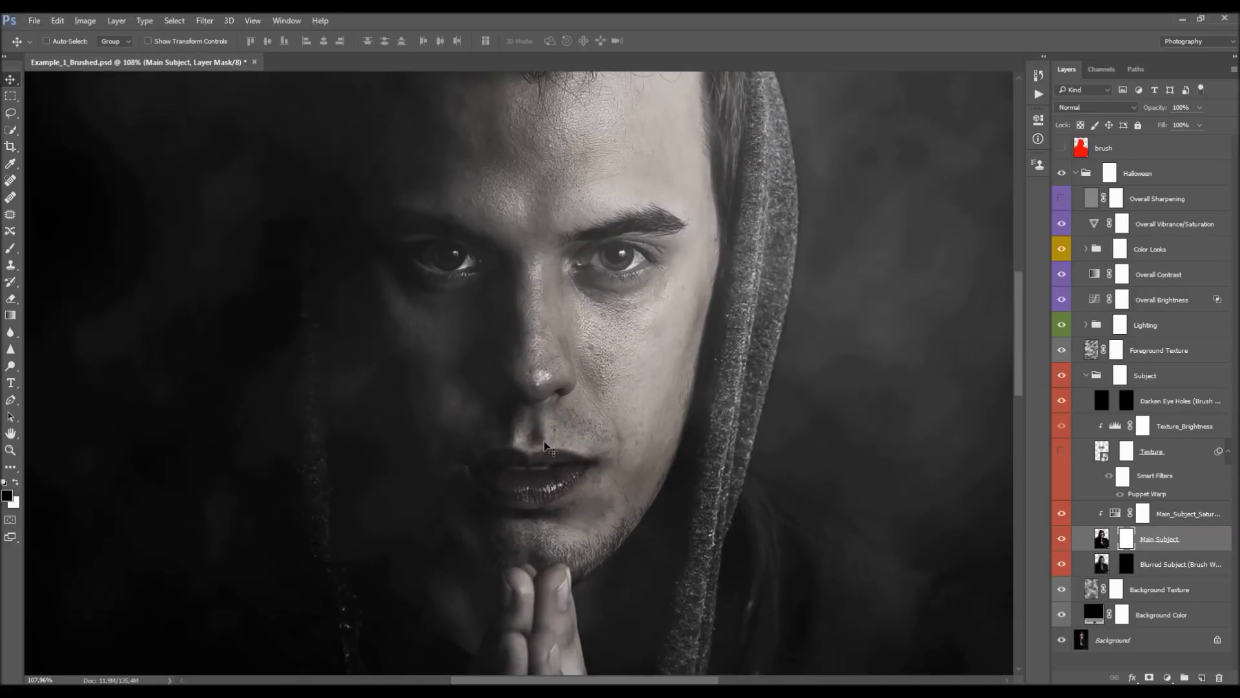
pyautogui.scroll(1, 540, 460)
pyautogui.scroll(-2, 540, 460)
pyautogui.press('b')
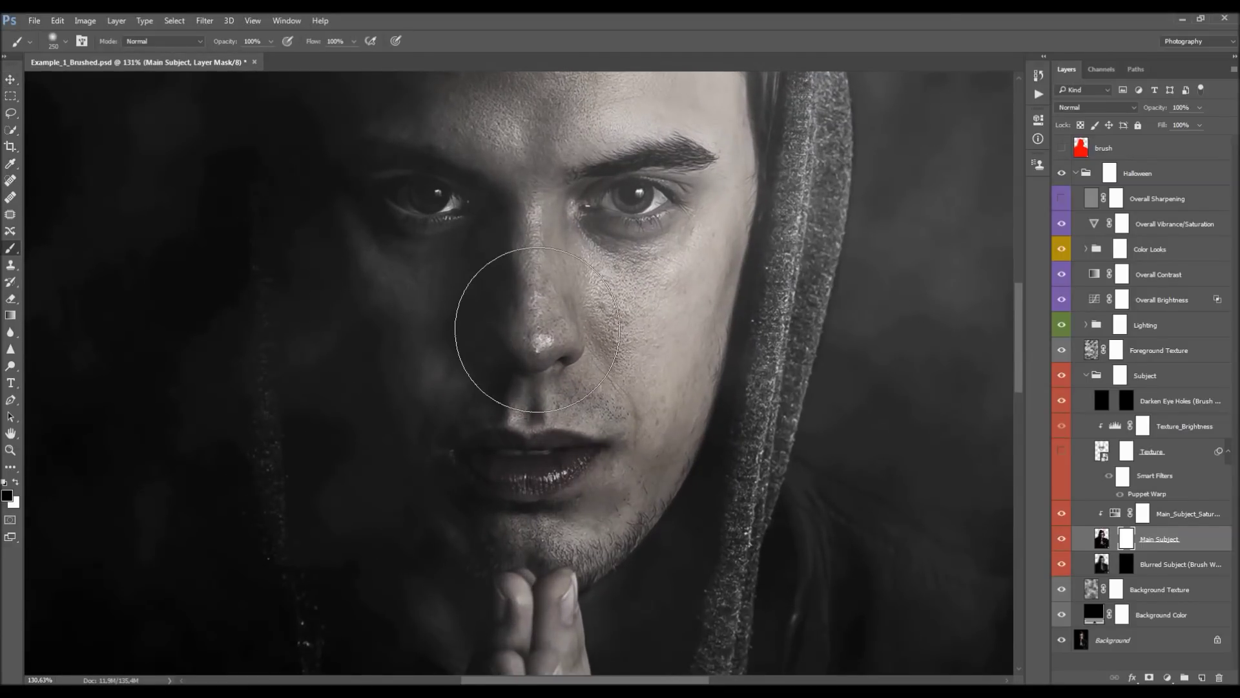
pyautogui.rightClick(459, 420)
pyautogui.doubleClick(517, 531)
pyautogui.moveTo(486, 456)
pyautogui.mouseDown()
pyautogui.moveTo(588, 460)
pyautogui.moveTo(476, 459)
pyautogui.mouseUp()
pyautogui.moveTo(487, 363)
pyautogui.mouseDown()
pyautogui.moveTo(521, 342)
pyautogui.moveTo(573, 343)
pyautogui.moveTo(540, 352)
pyautogui.mouseUp()
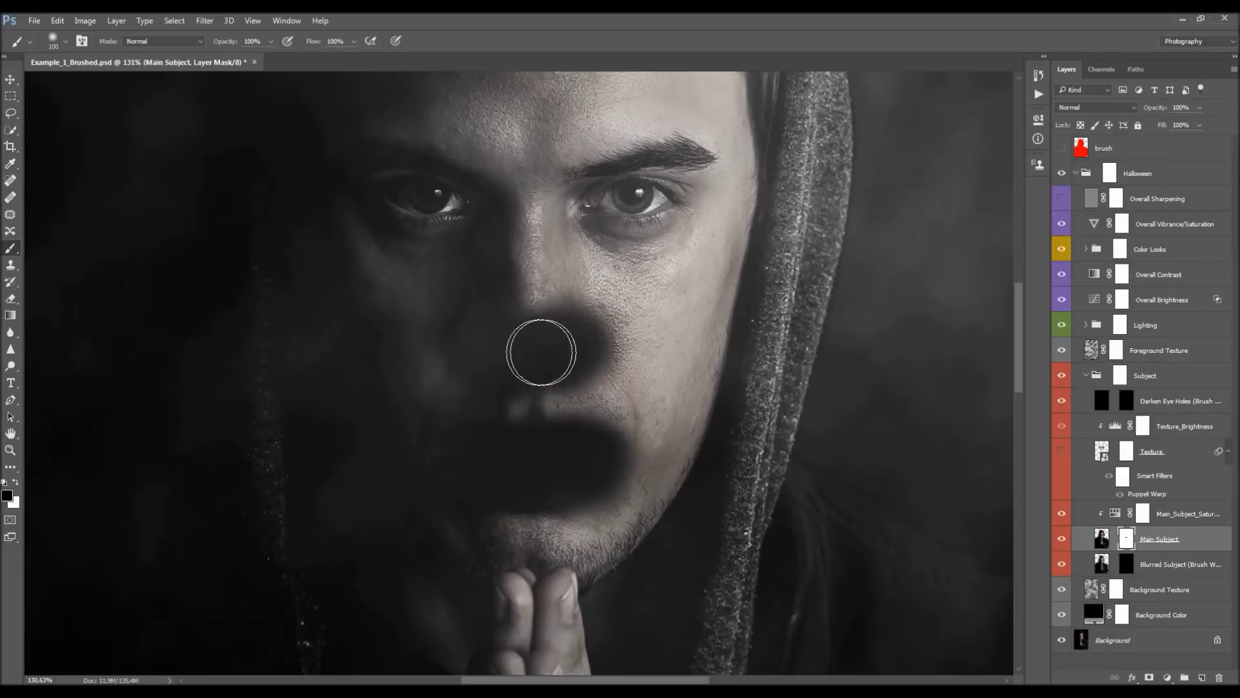
pyautogui.click(1061, 452)
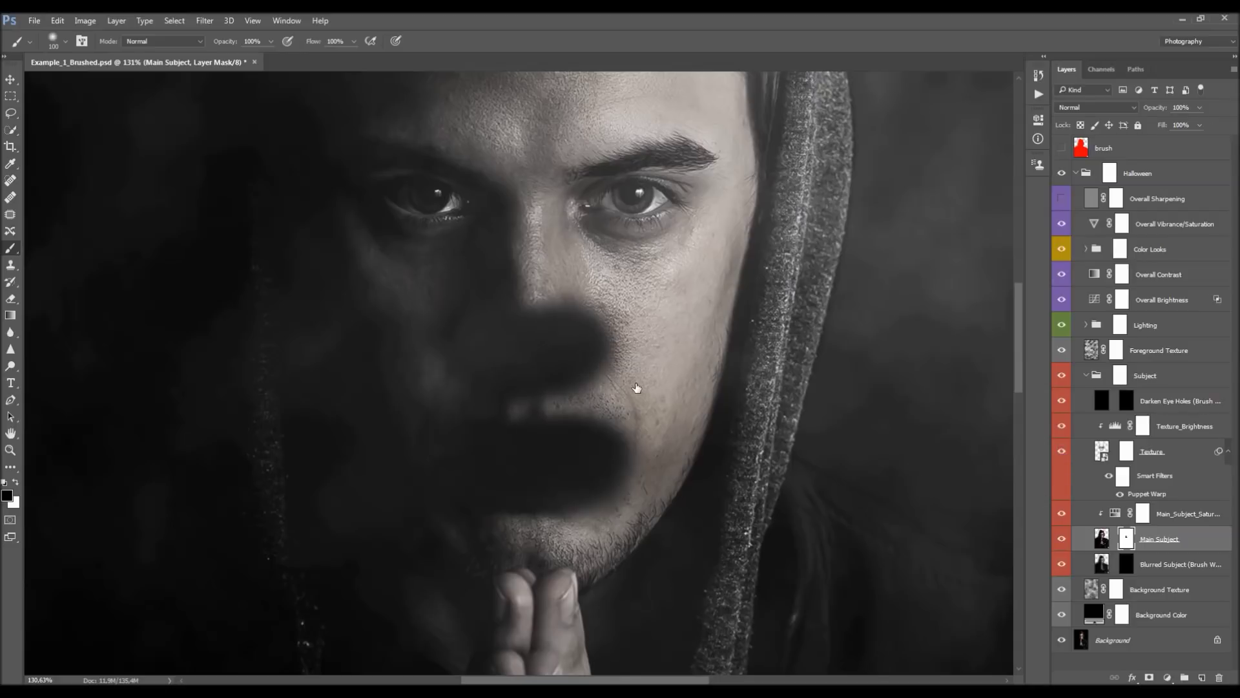
# - Compare the skull face with the Main Subject layer mask disabled and enabled, leaving the mask enabled
pyautogui.press('v')
pyautogui.keyDown('shift'); pyautogui.click(1124, 540); pyautogui.keyUp('shift')
pyautogui.keyDown('shift'); pyautogui.click(1124, 539); pyautogui.keyUp('shift')
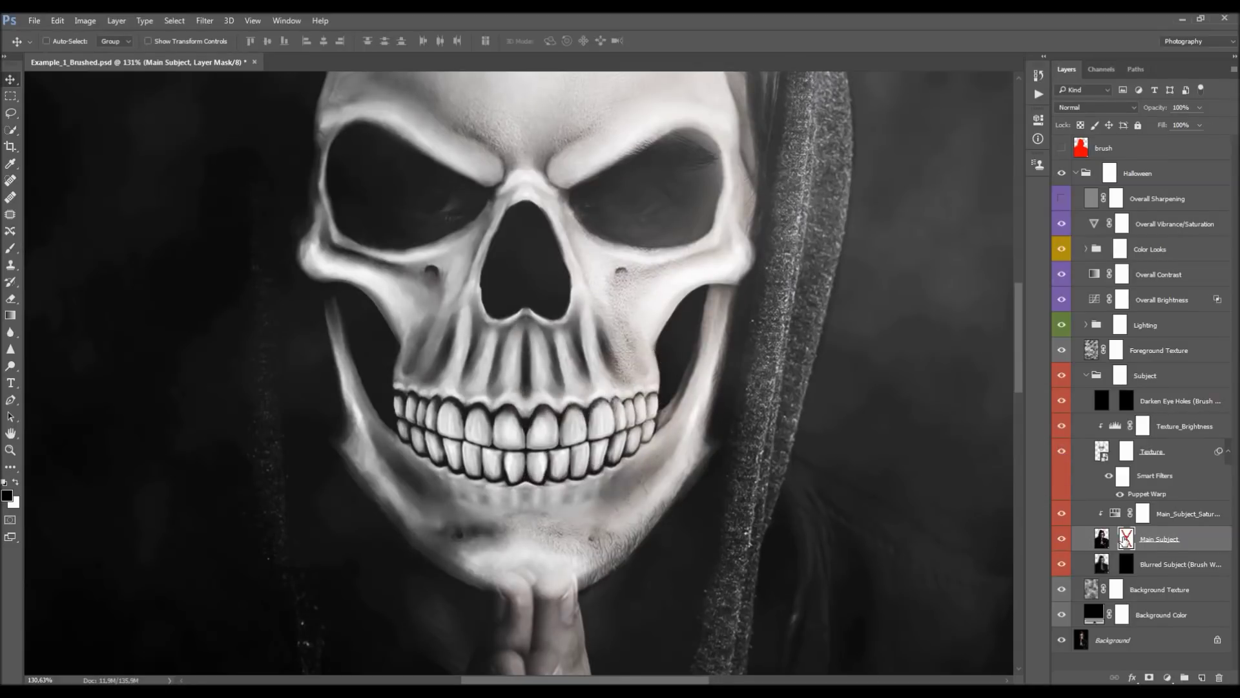
pyautogui.keyDown('shift'); pyautogui.click(1124, 540); pyautogui.keyUp('shift')
pyautogui.scroll(-4, 628, 466)
pyautogui.scroll(1, 630, 466)
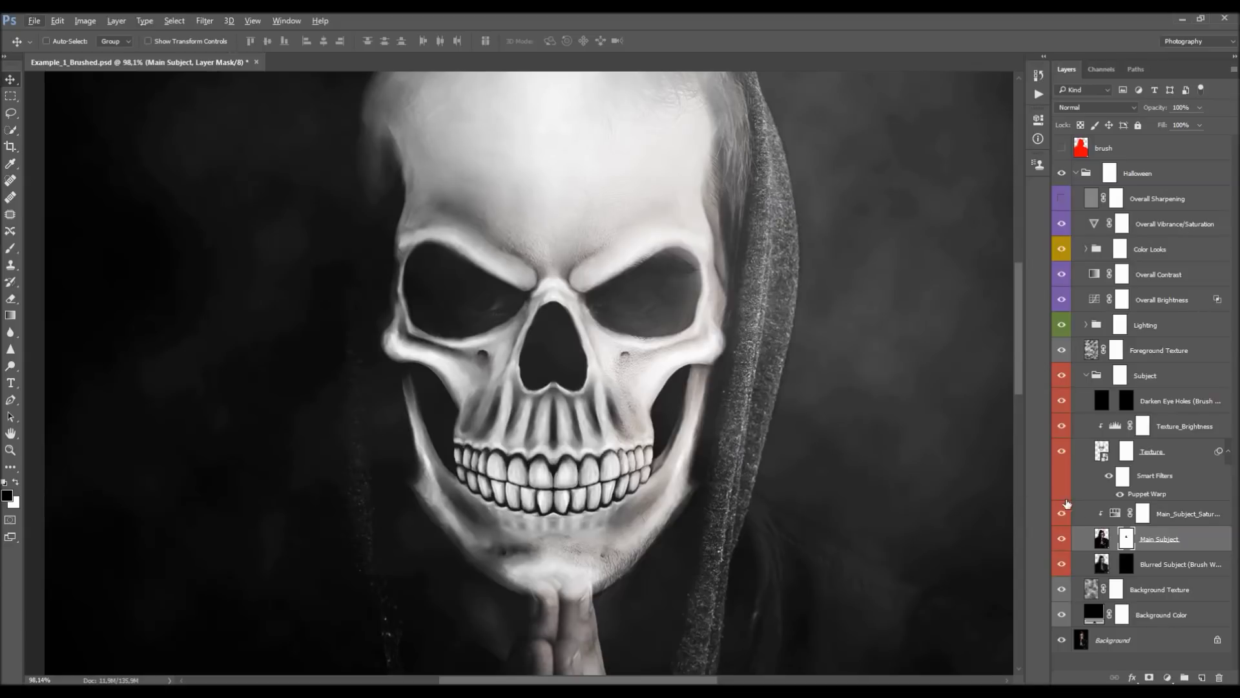
pyautogui.keyDown('shift'); pyautogui.click(1127, 542); pyautogui.keyUp('shift')
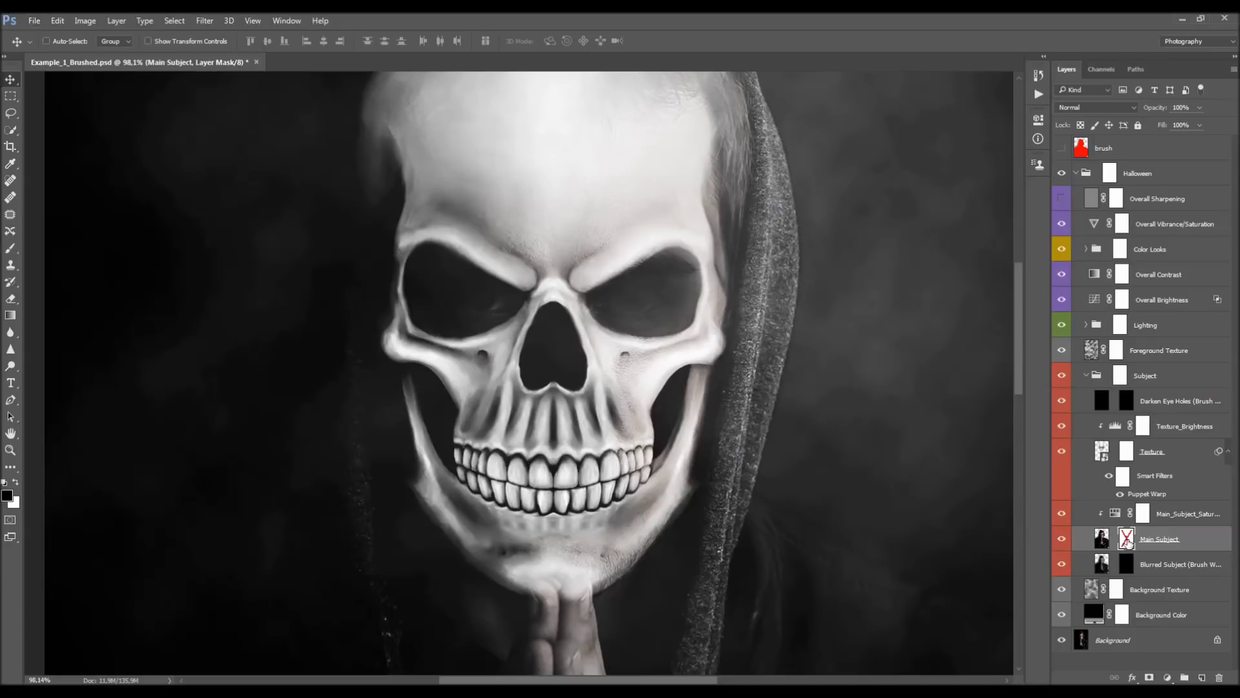
pyautogui.click(1061, 451)
pyautogui.scroll(1, 547, 453)
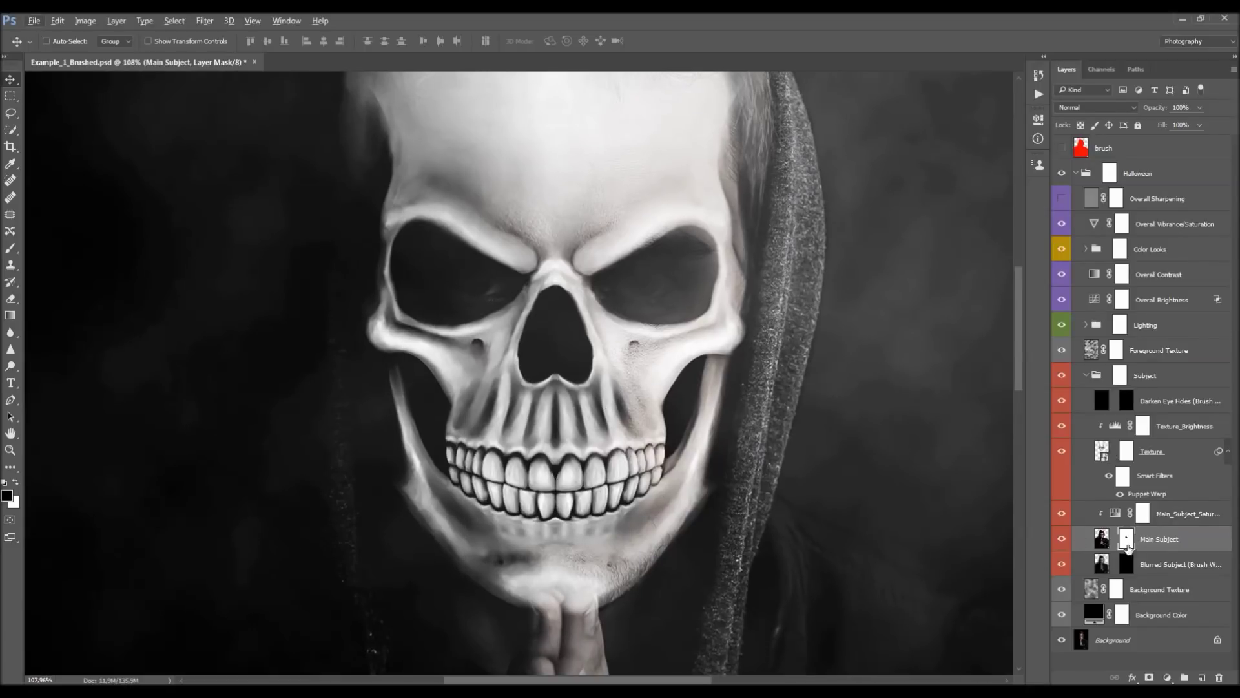
# - Paint over the subject's nose and mouth area on the Blurred Subject layer mask with a soft white 100 px brush
pyautogui.click(1170, 562)
pyautogui.doubleClick(1149, 564)
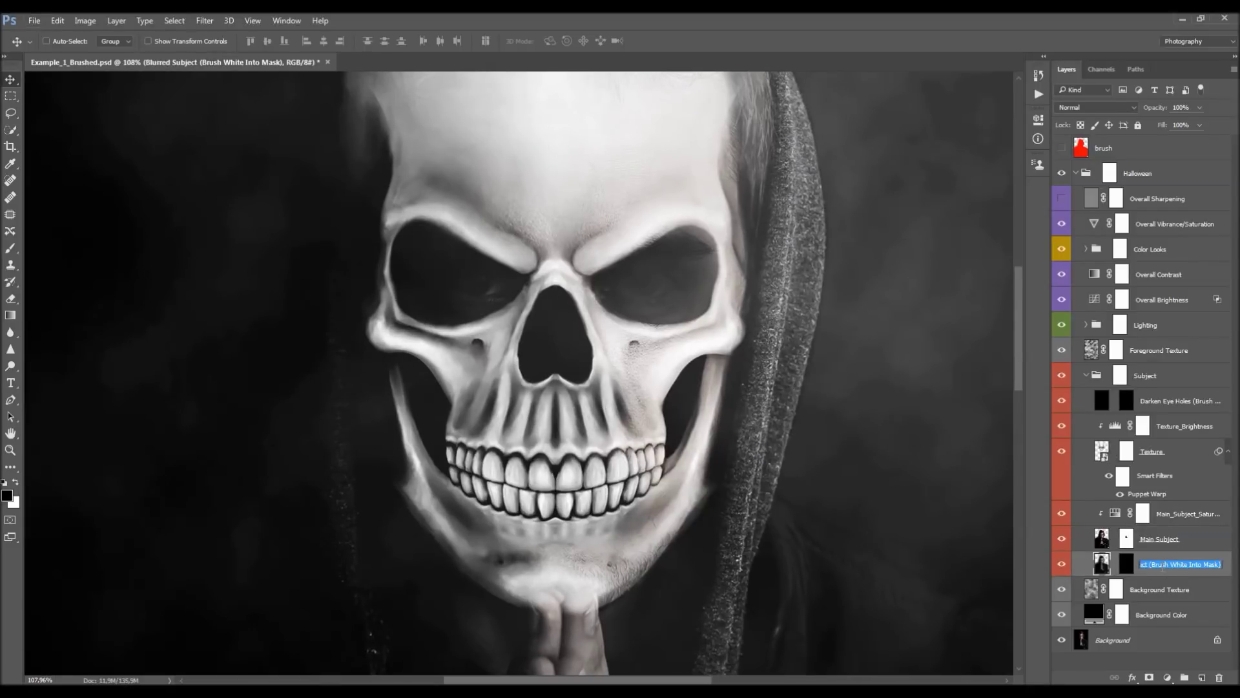
pyautogui.click(1131, 563)
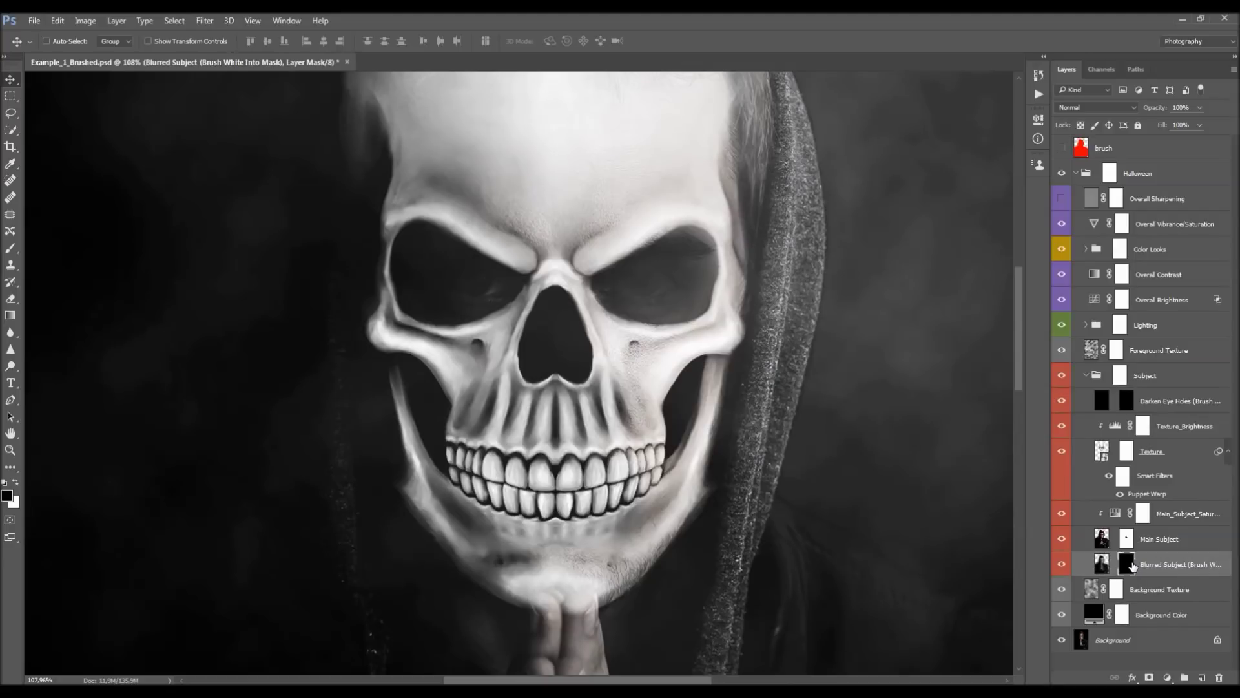
pyautogui.press('b')
pyautogui.scroll(1, 581, 413)
pyautogui.press('x')
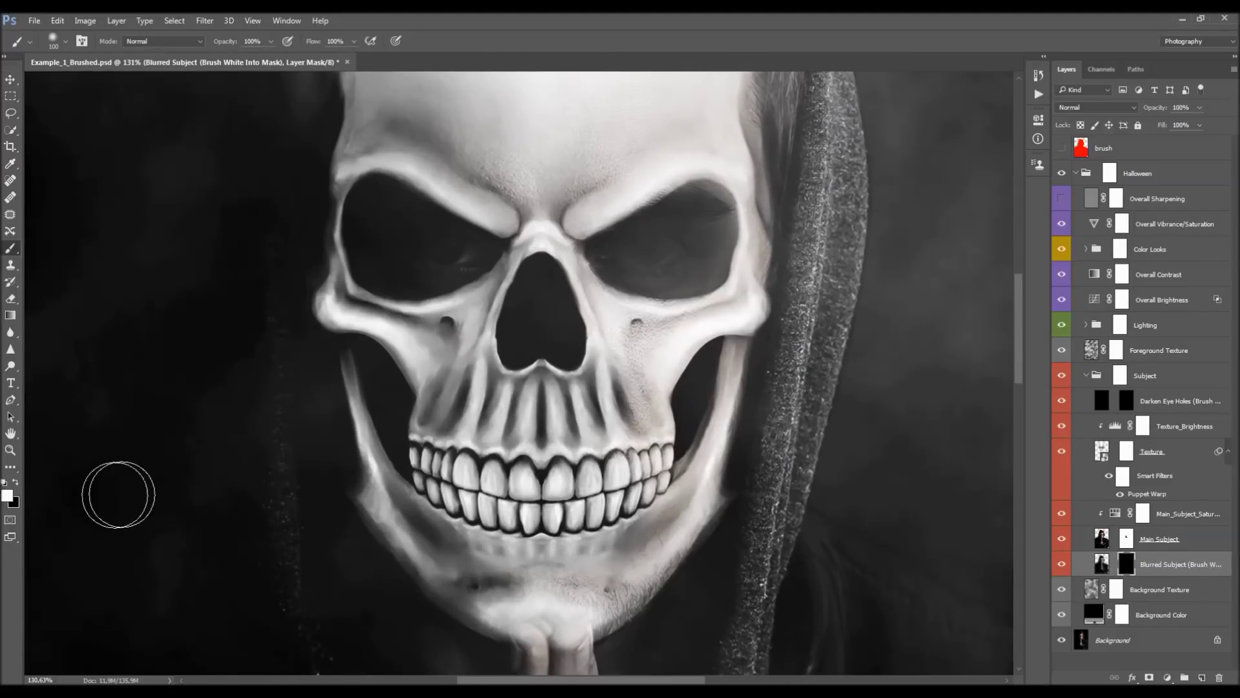
pyautogui.scroll(-1, 118, 494)
pyautogui.moveTo(590, 420); pyautogui.dragTo(603, 401)
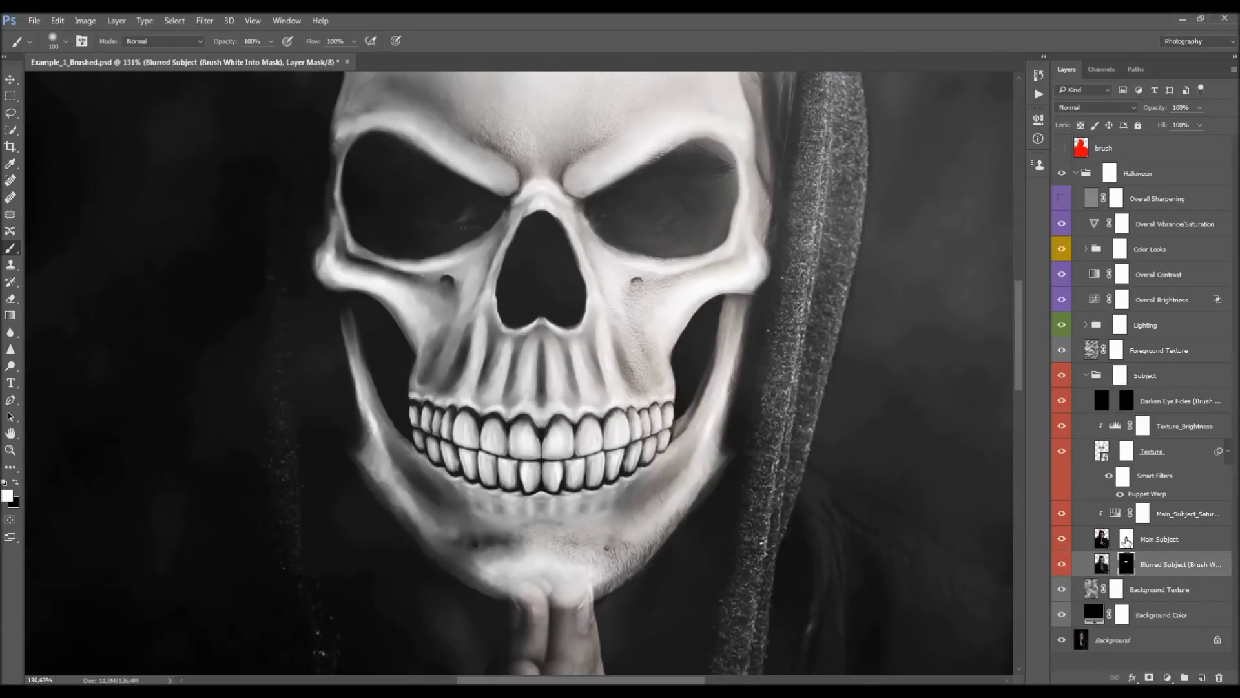
# - Load the Main Subject mask as a selection to check its extent, deselect it, and paint more of the mouth area white on the Blurred Subject mask
pyautogui.keyDown('ctrl'); pyautogui.click(1126, 540); pyautogui.keyUp('ctrl')
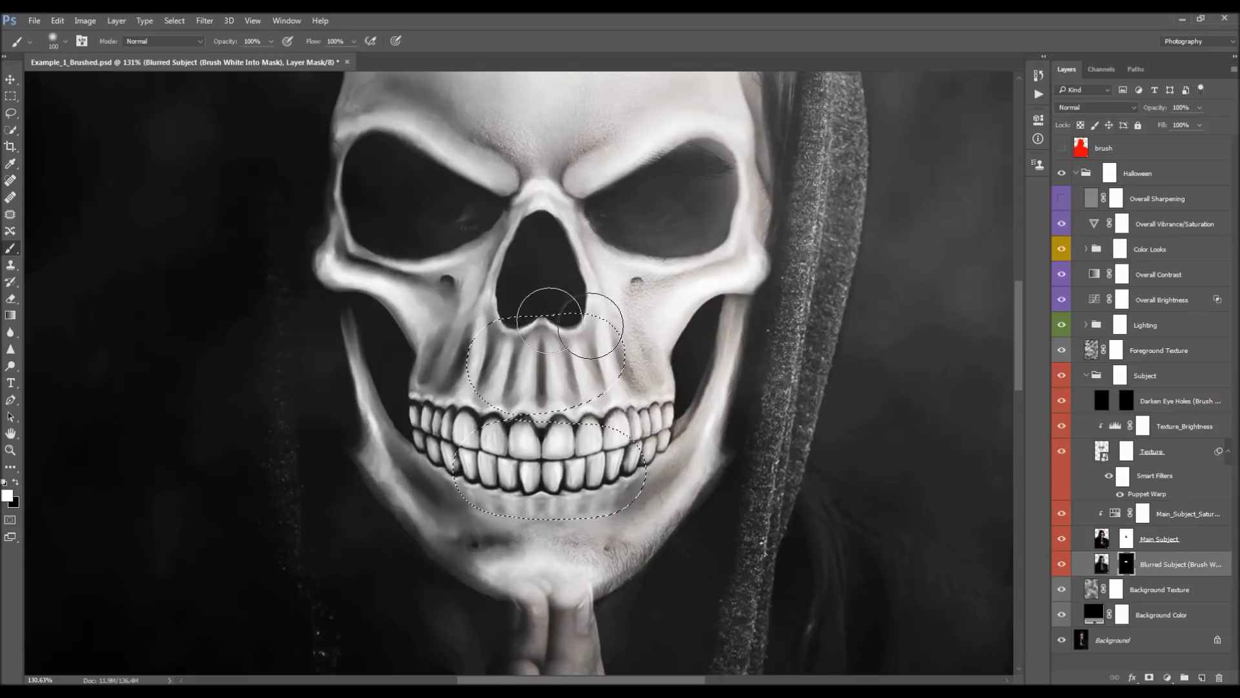
pyautogui.hotkey('ctrl', 'd')
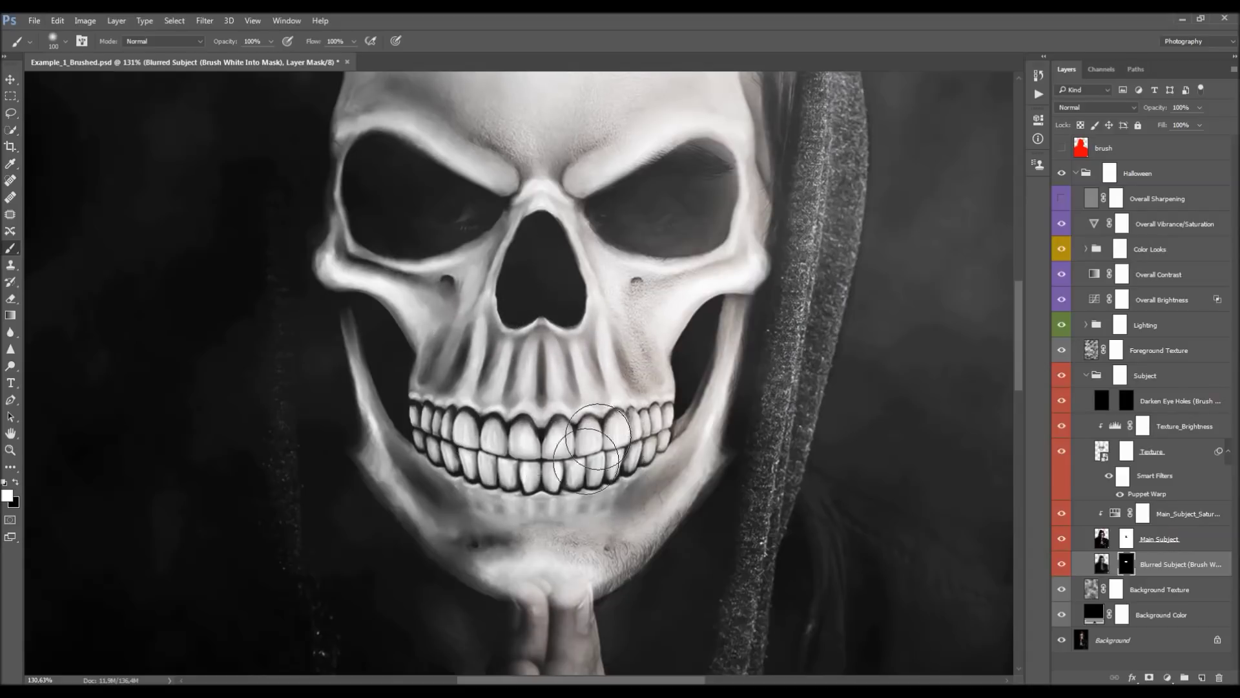
pyautogui.moveTo(643, 439)
pyautogui.mouseDown()
pyautogui.moveTo(645, 452)
pyautogui.moveTo(692, 456)
pyautogui.mouseUp()
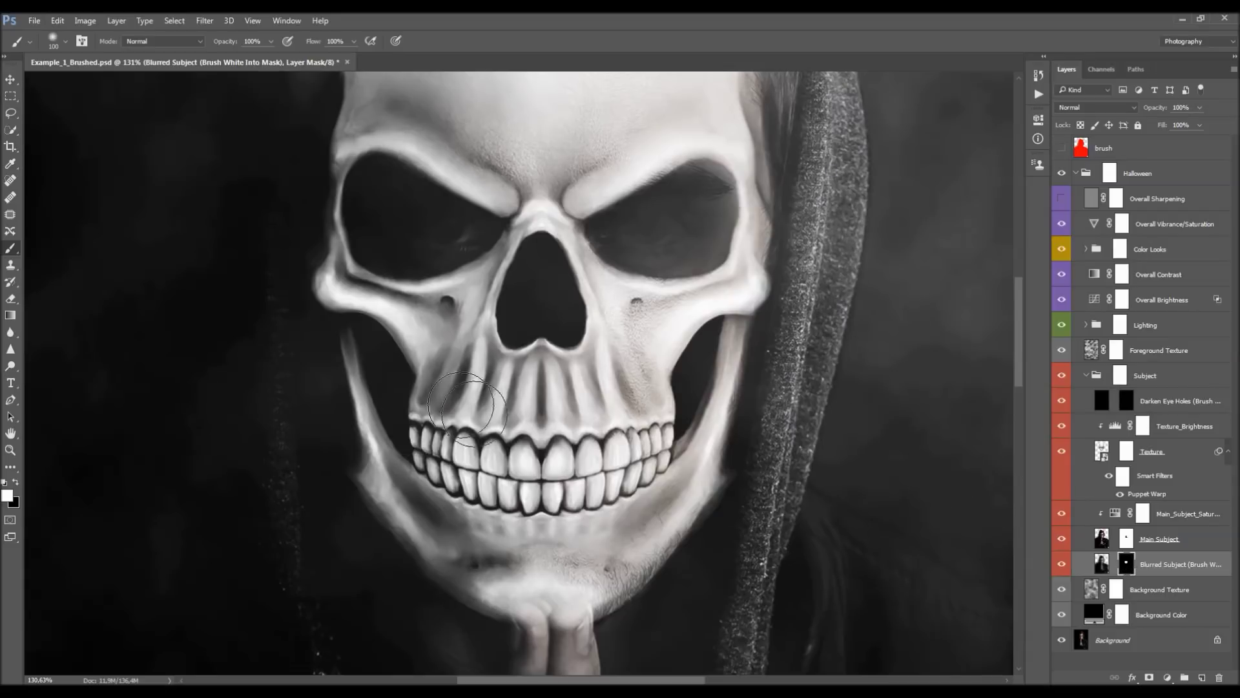
# - Hide the Main Subject and Texture layers to inspect the painted Blurred Subject area, and show both layers again
pyautogui.press('v')
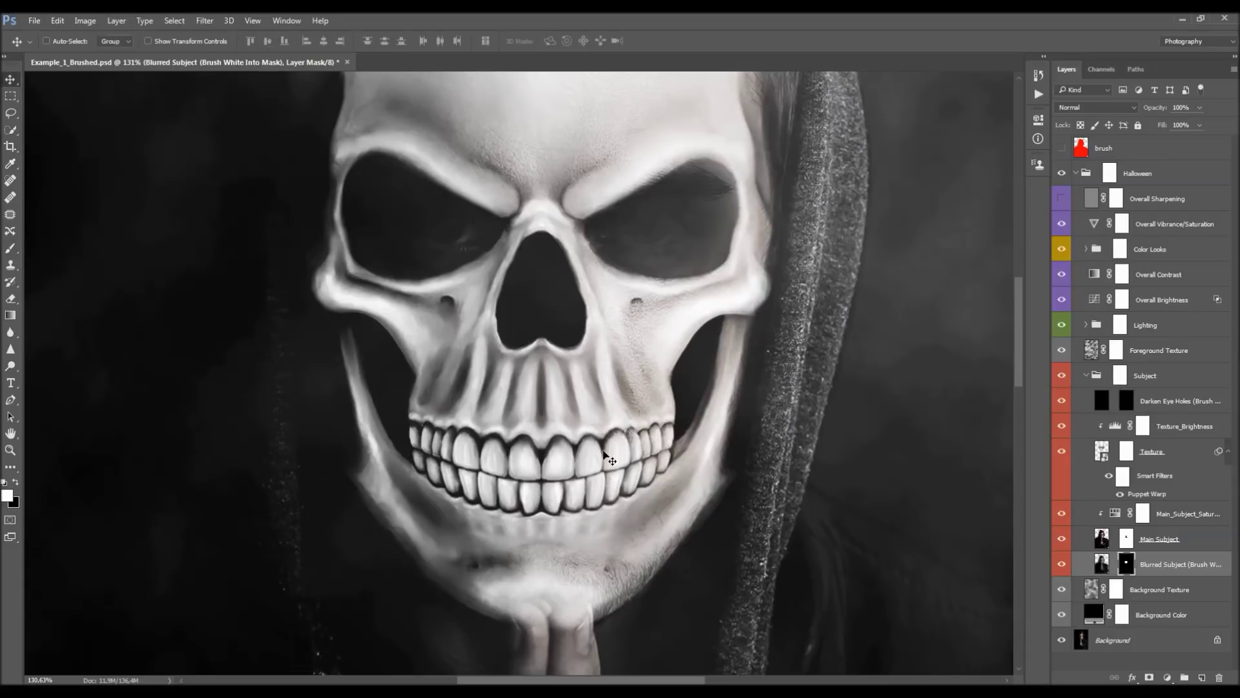
pyautogui.click(1060, 536)
pyautogui.scroll(-3, 555, 418)
pyautogui.click(1061, 450)
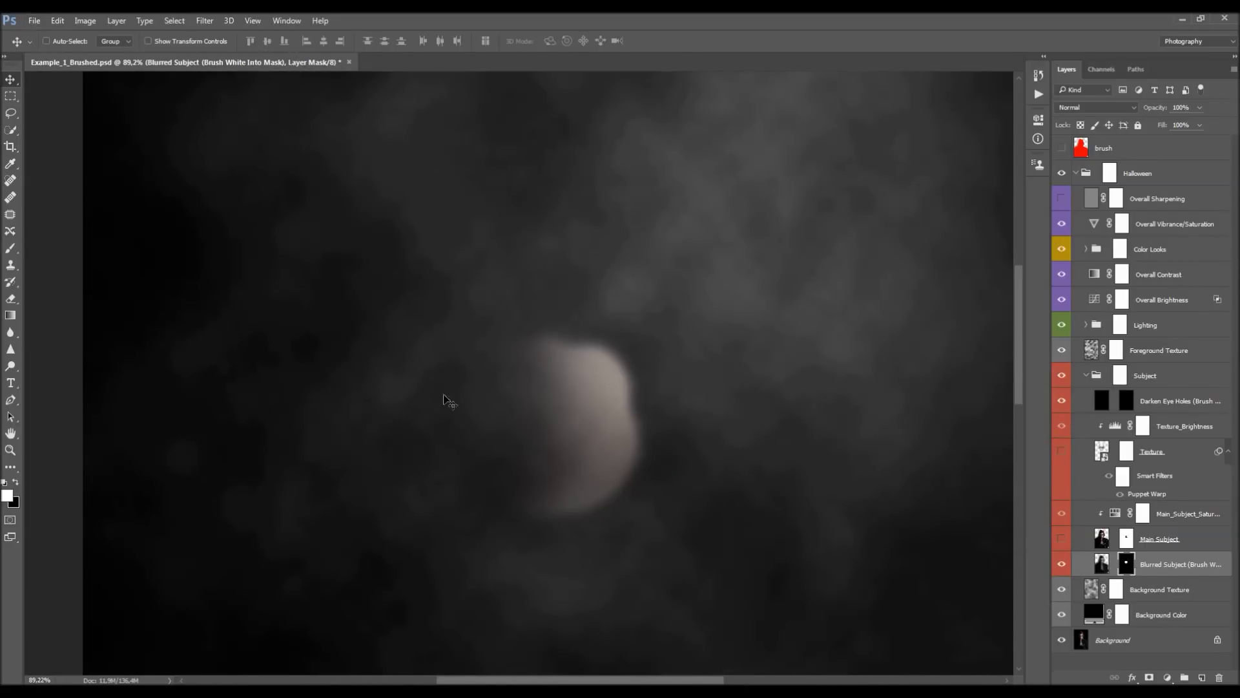
pyautogui.click(1062, 539)
pyautogui.click(1061, 450)
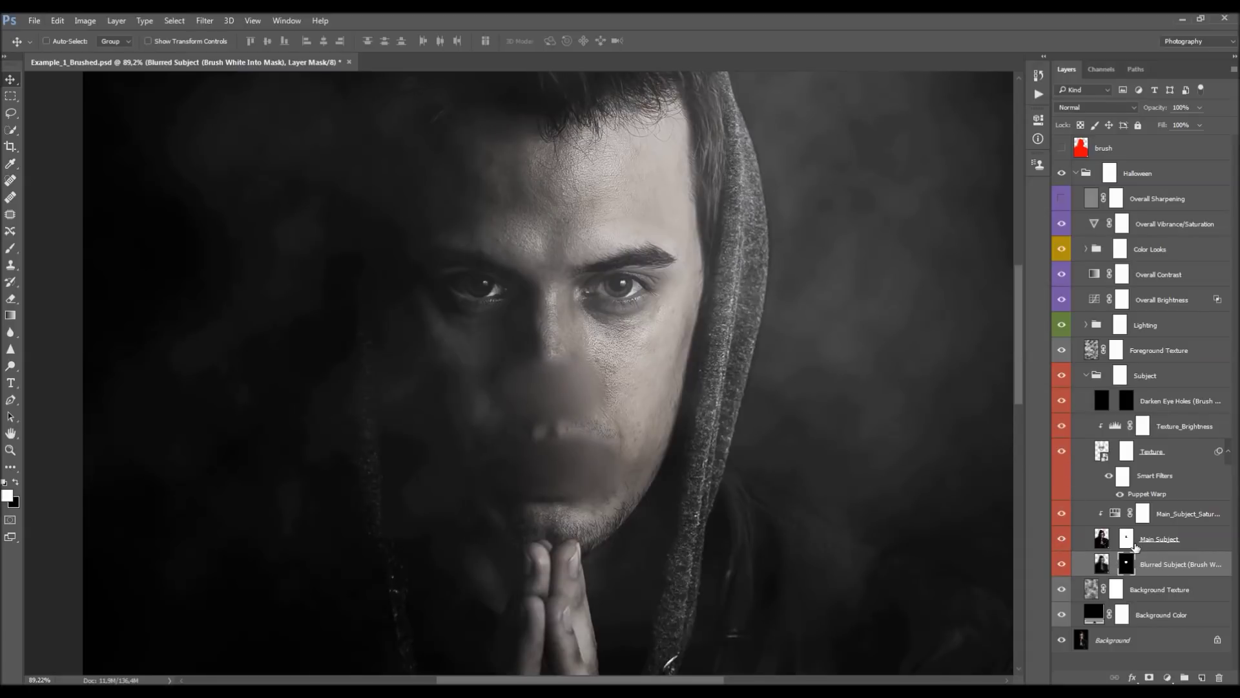
# - Examine the skull's nose and teeth with the Blurred Subject mask disabled and enabled, checking the blend of both subject layers
pyautogui.click(1127, 540)
pyautogui.press('b')
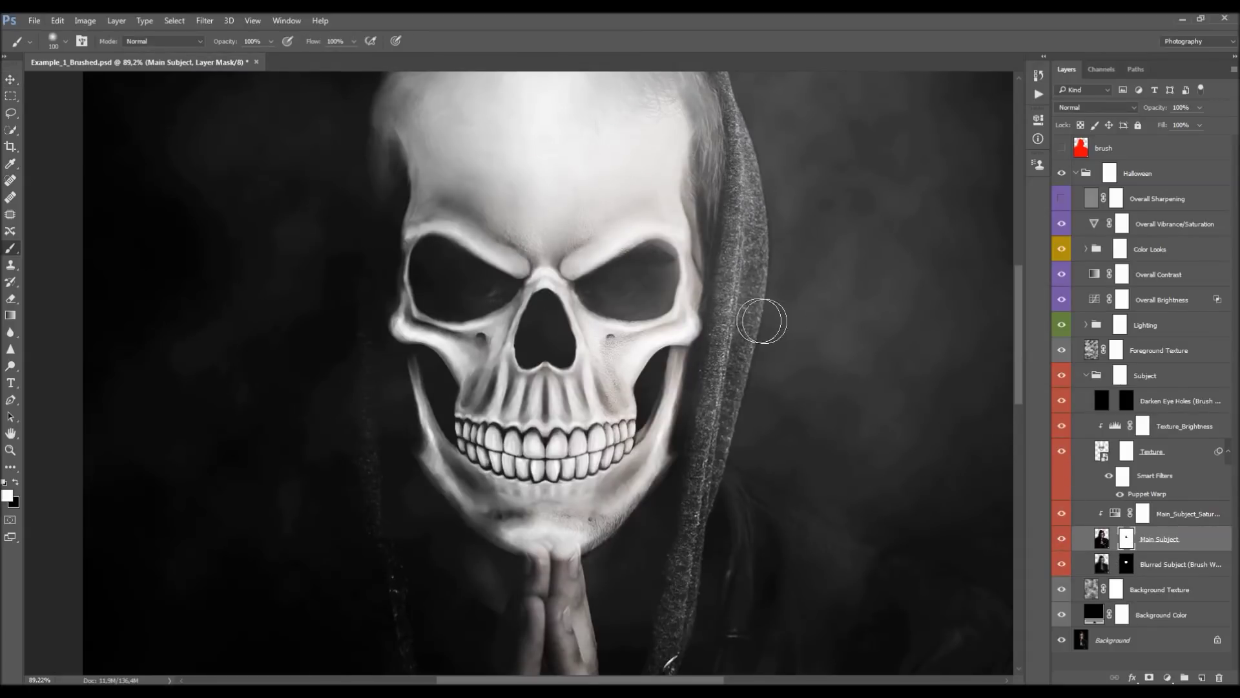
pyautogui.scroll(2, 516, 258)
pyautogui.scroll(2, 516, 258)
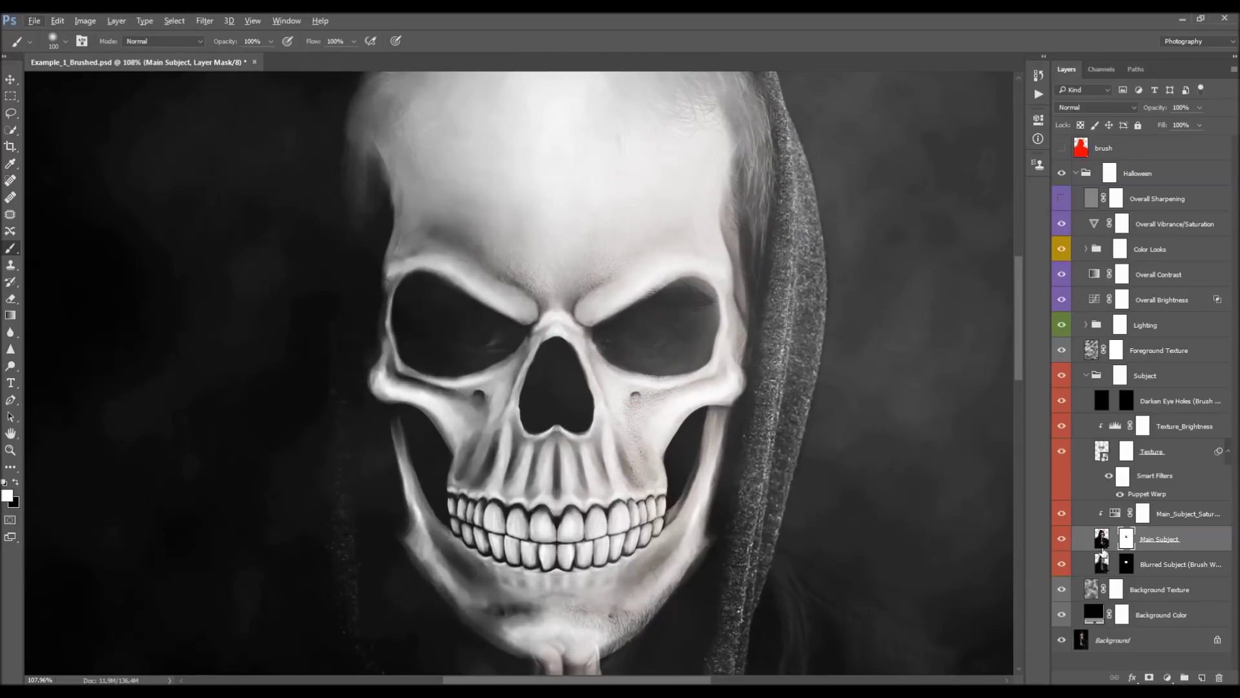
pyautogui.click(1125, 563)
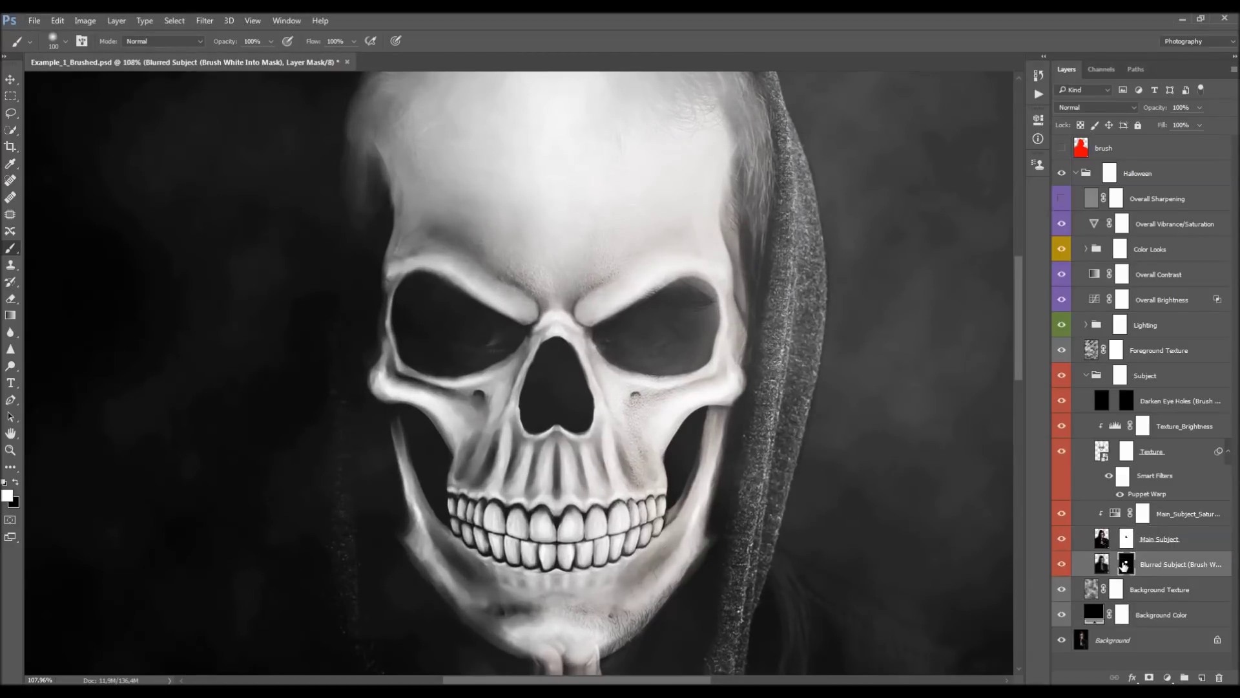
pyautogui.press('v')
pyautogui.scroll(3, 1007, 506)
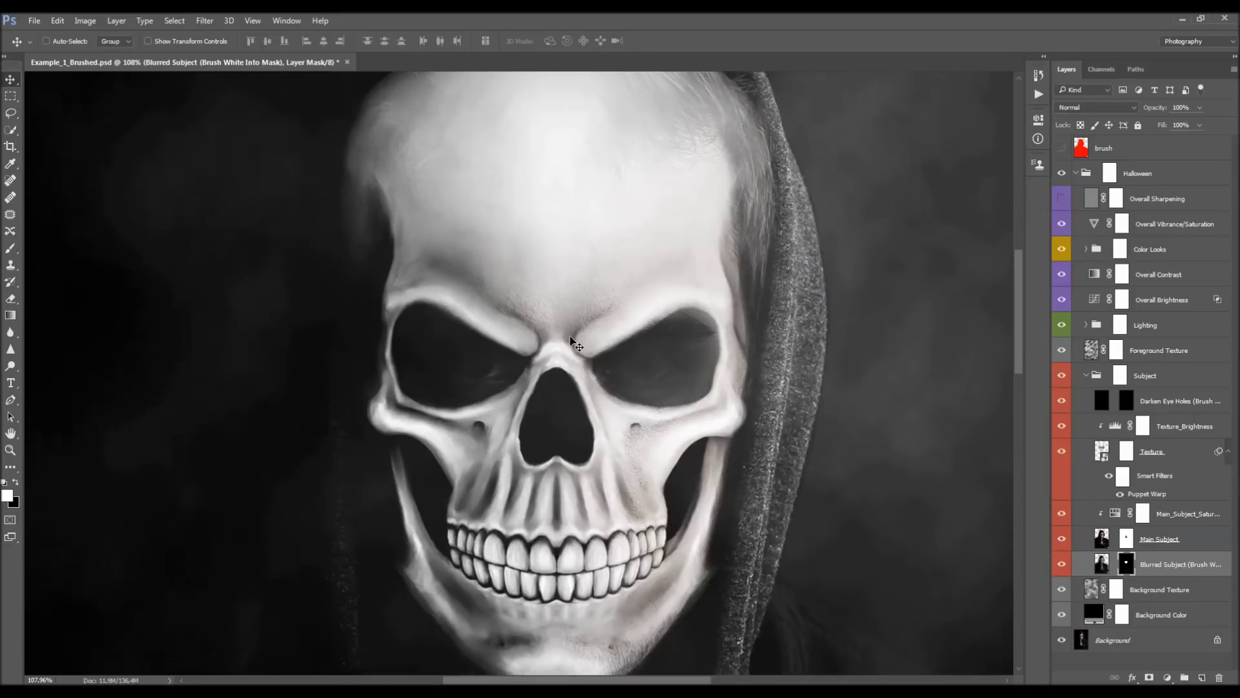
pyautogui.scroll(-2, 1011, 542)
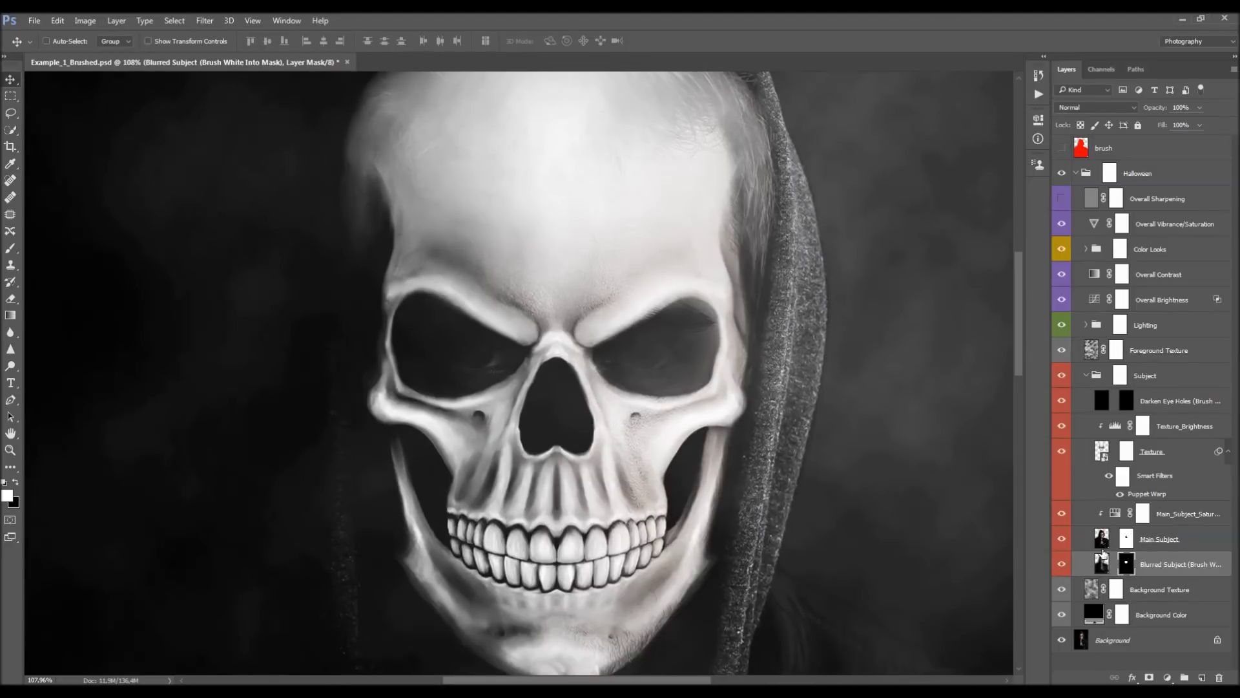
pyautogui.scroll(3, 639, 484)
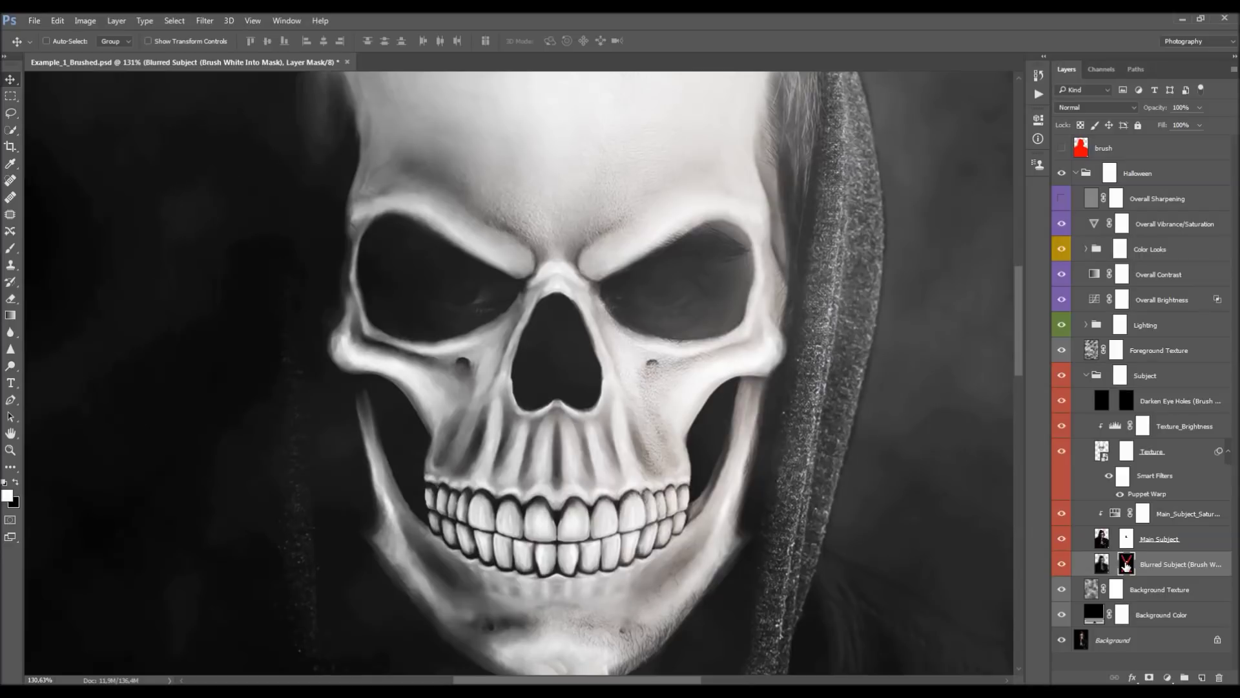
pyautogui.keyDown('shift'); pyautogui.click(1126, 565); pyautogui.keyUp('shift')
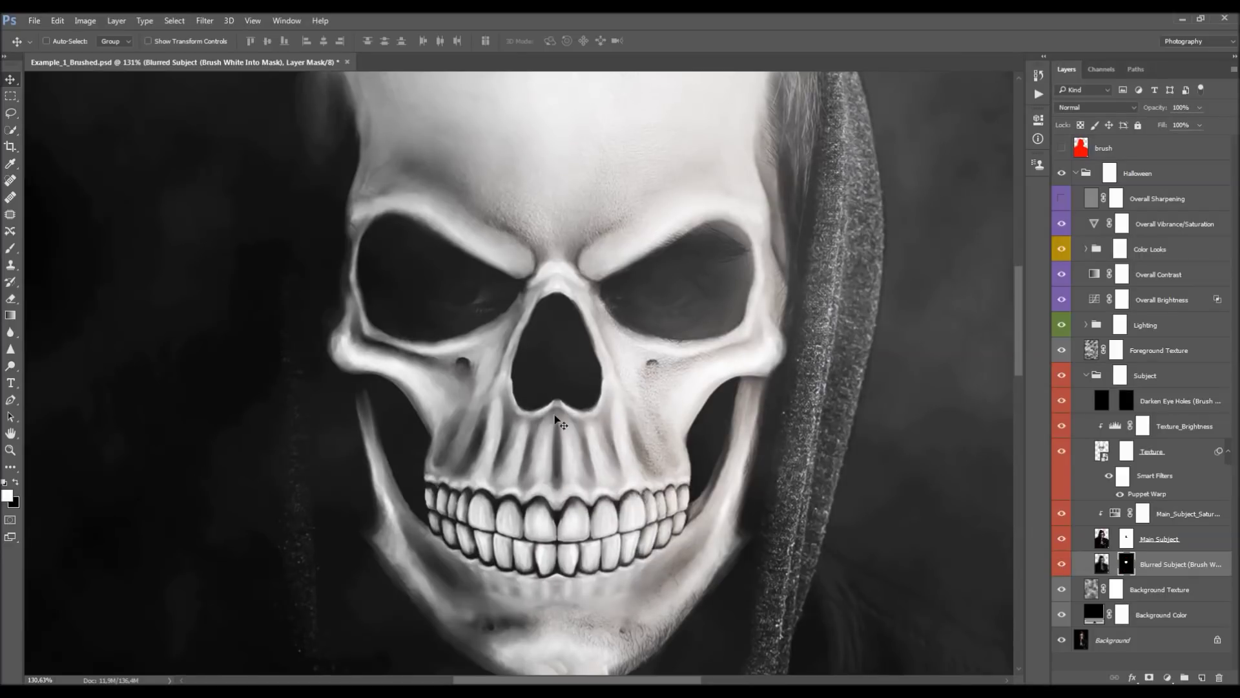
pyautogui.scroll(-2, 591, 445)
pyautogui.scroll(-2, 586, 438)
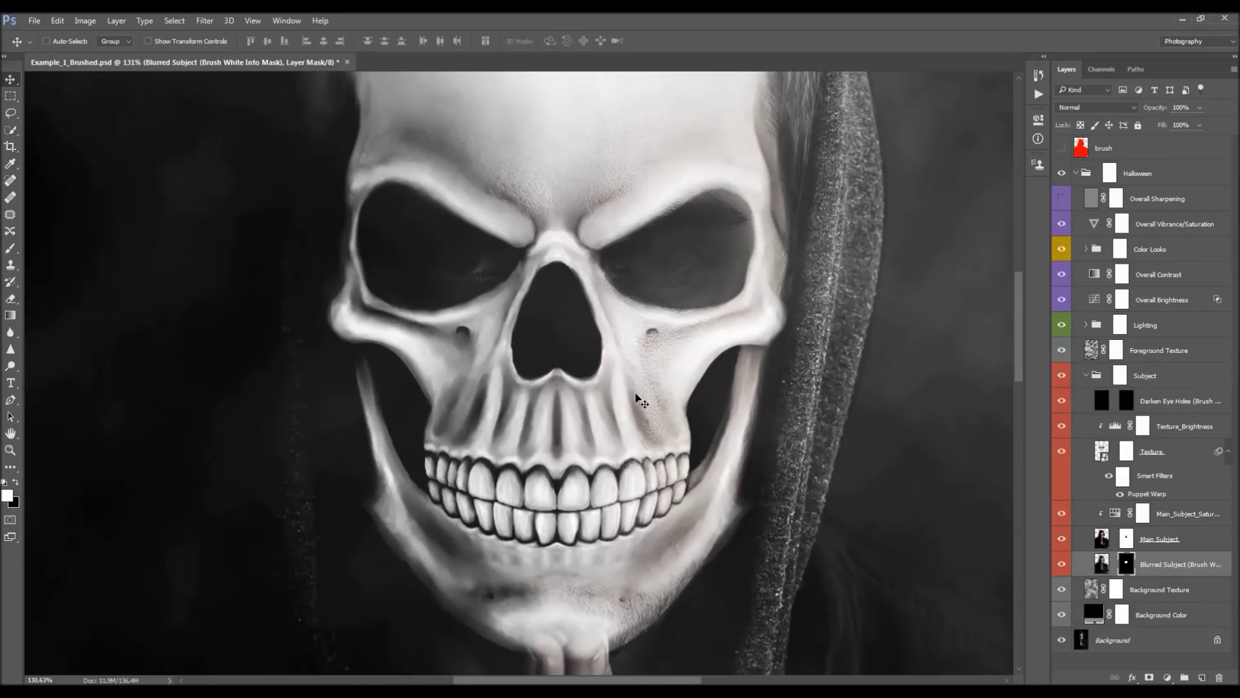
pyautogui.scroll(-2, 457, 432)
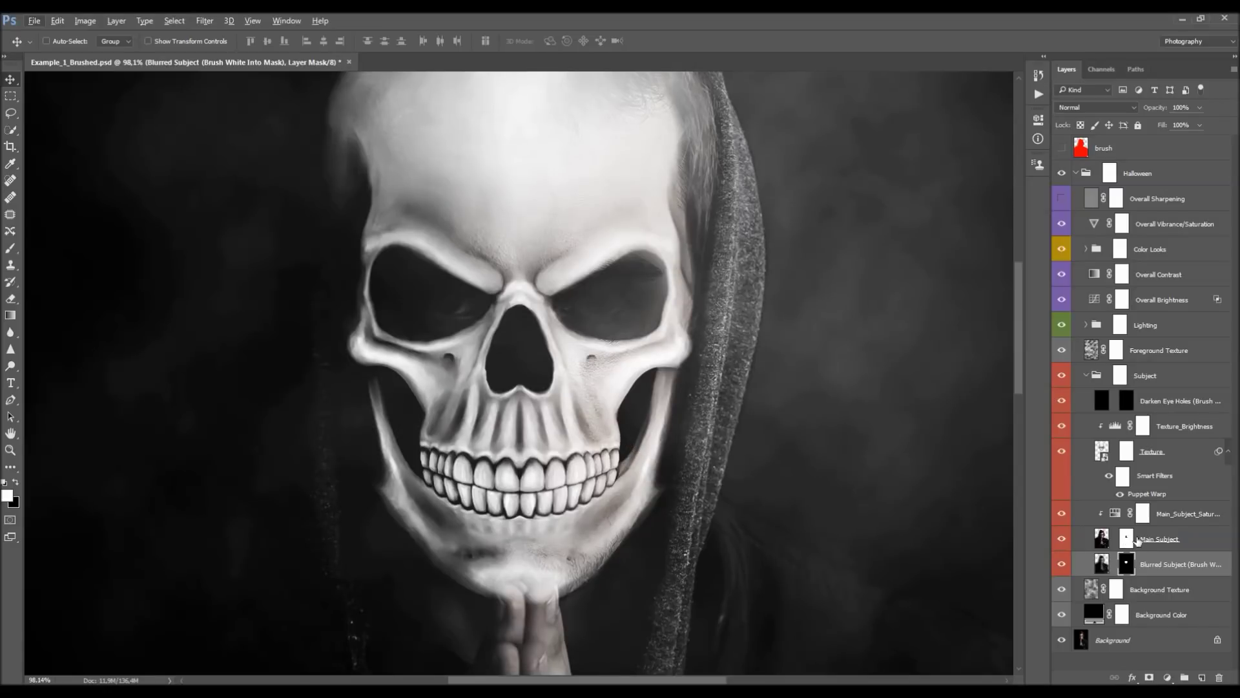
# - Hide the Texture layer and replace the brightly lit eyebrow on the Main Subject image with forehead skin using the Patch tool
pyautogui.click(1098, 540)
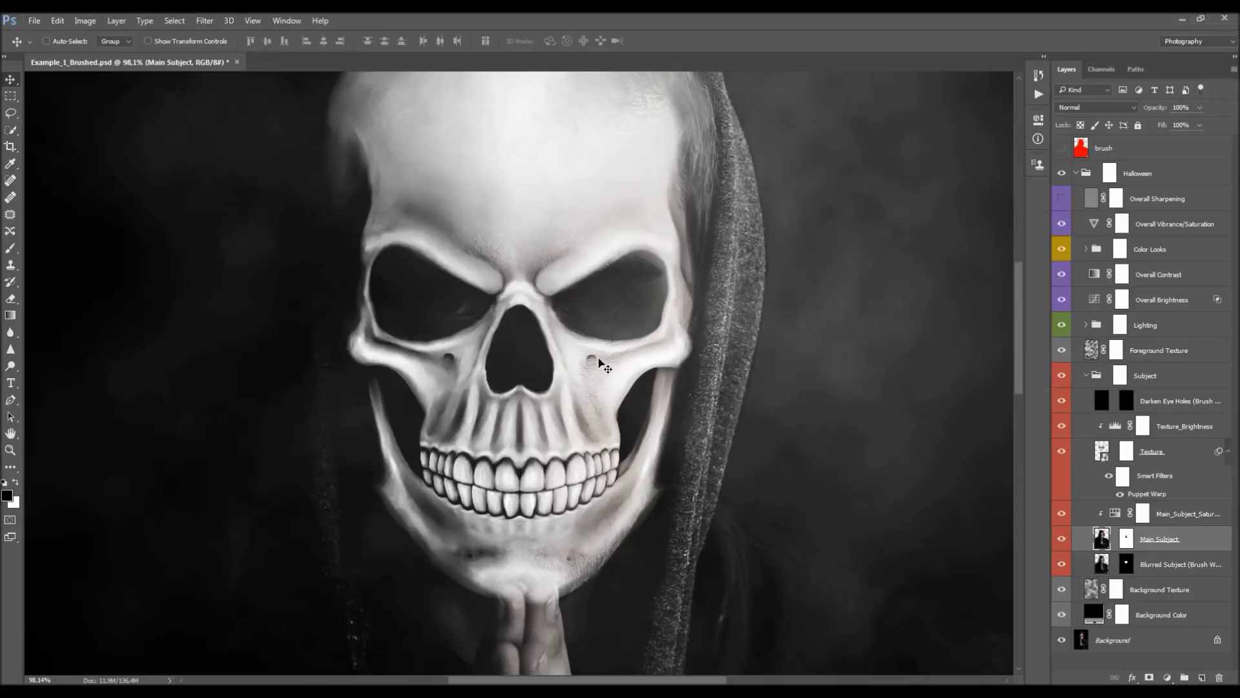
pyautogui.scroll(2, 527, 289)
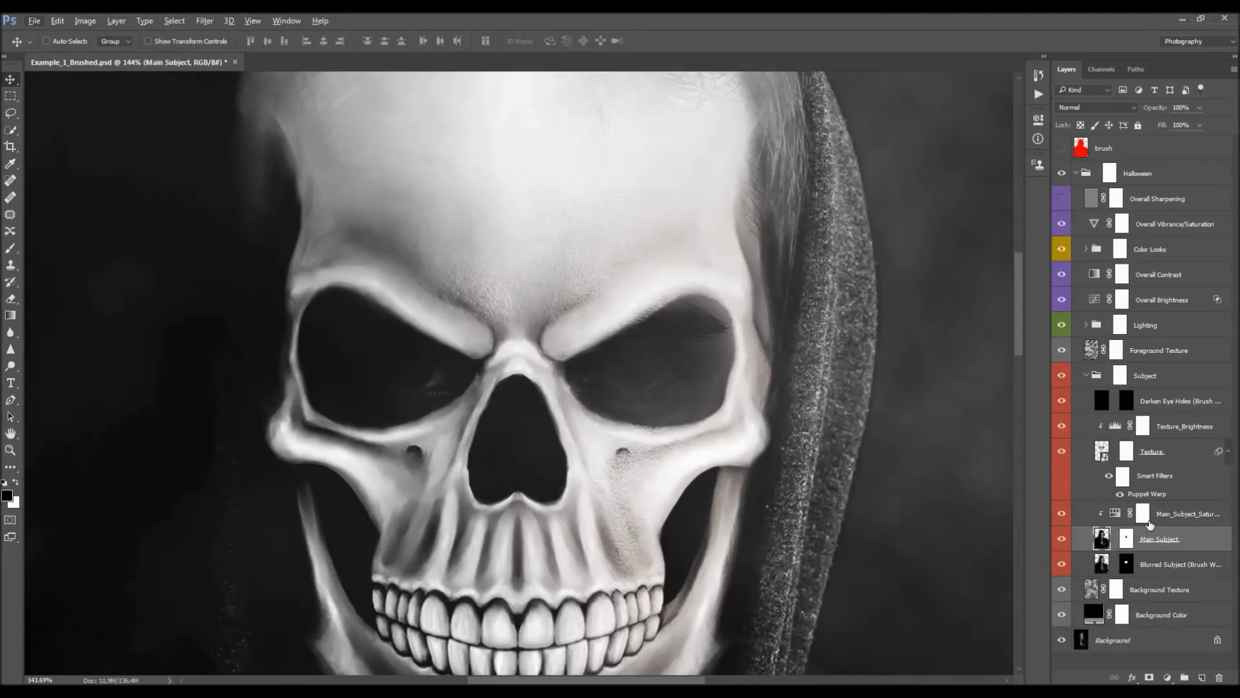
pyautogui.click(1061, 451)
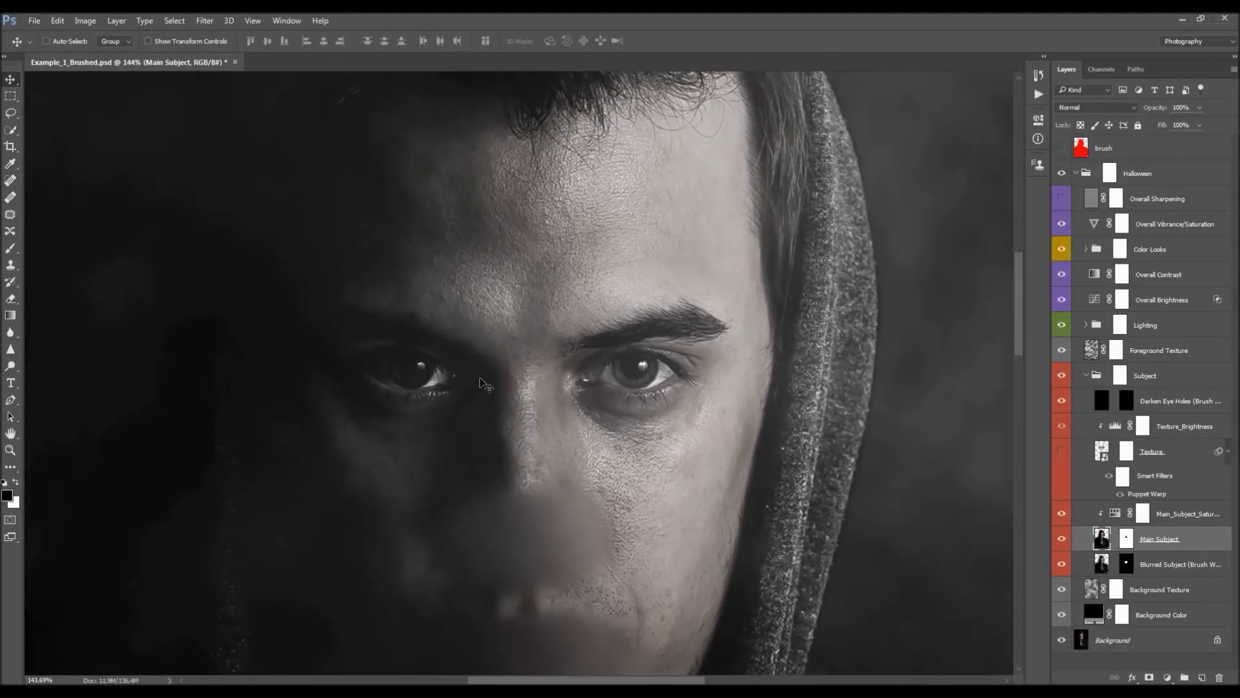
pyautogui.scroll(1, 514, 394)
pyautogui.scroll(1, 536, 310)
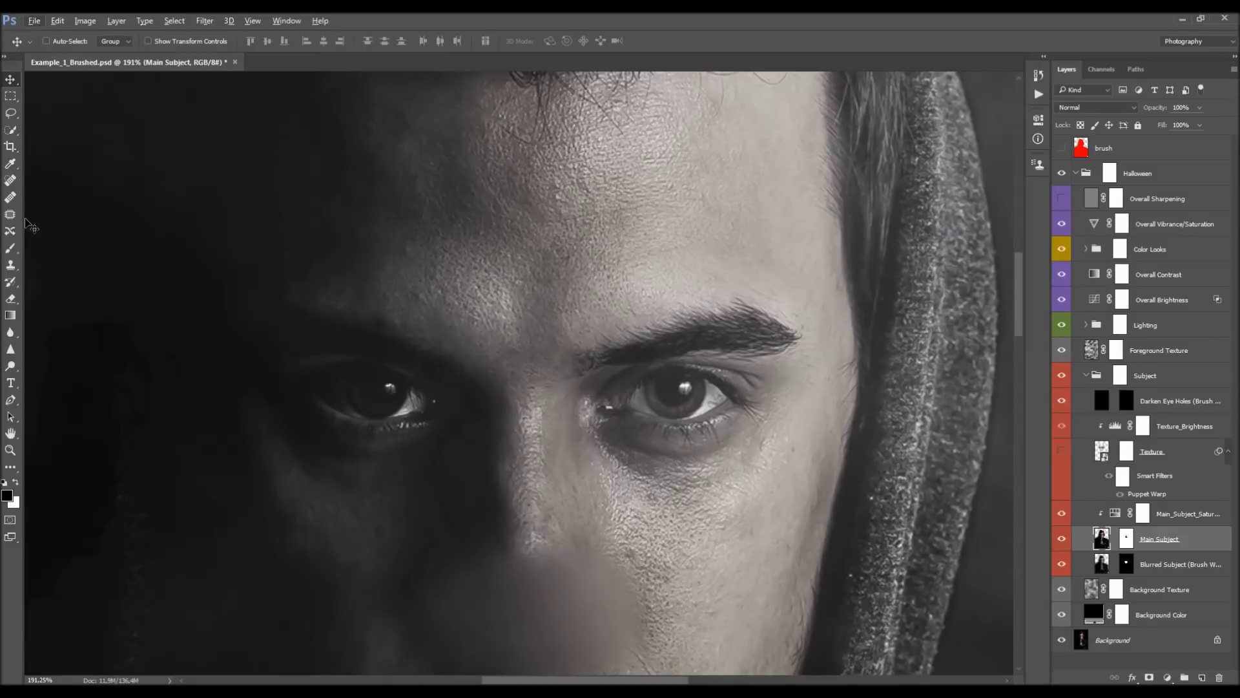
pyautogui.click(11, 214)
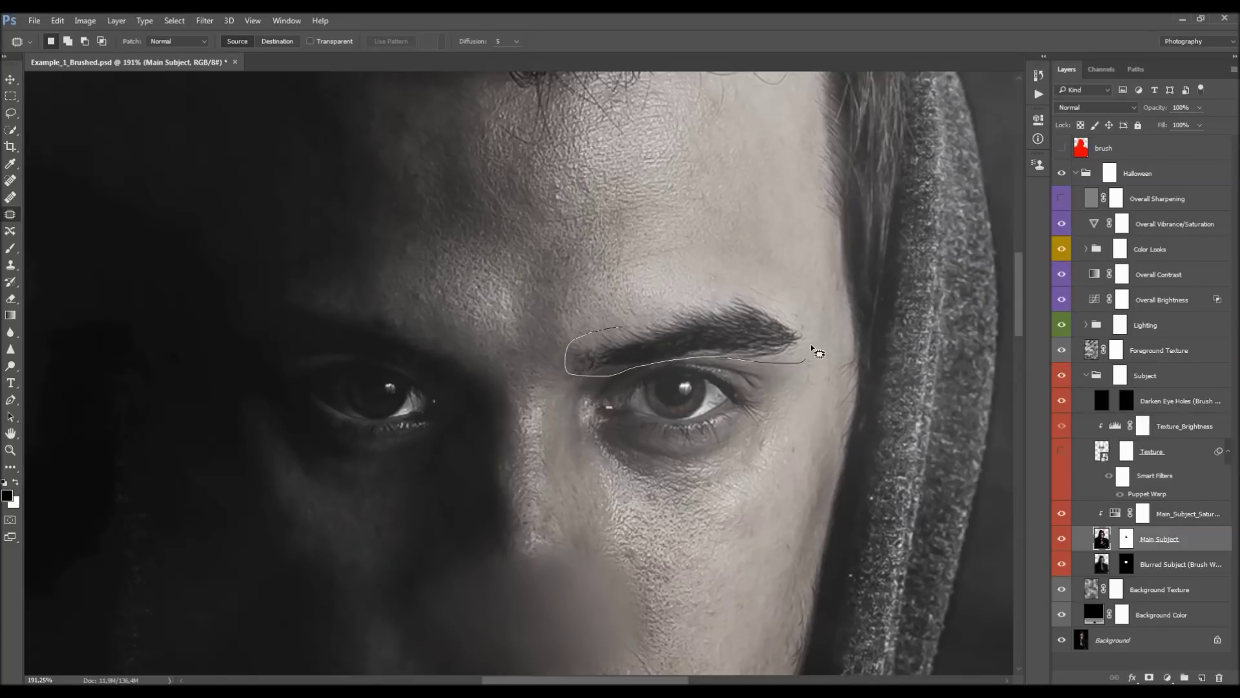
pyautogui.moveTo(769, 304)
pyautogui.mouseDown()
pyautogui.moveTo(708, 295)
pyautogui.moveTo(620, 311)
pyautogui.mouseUp()
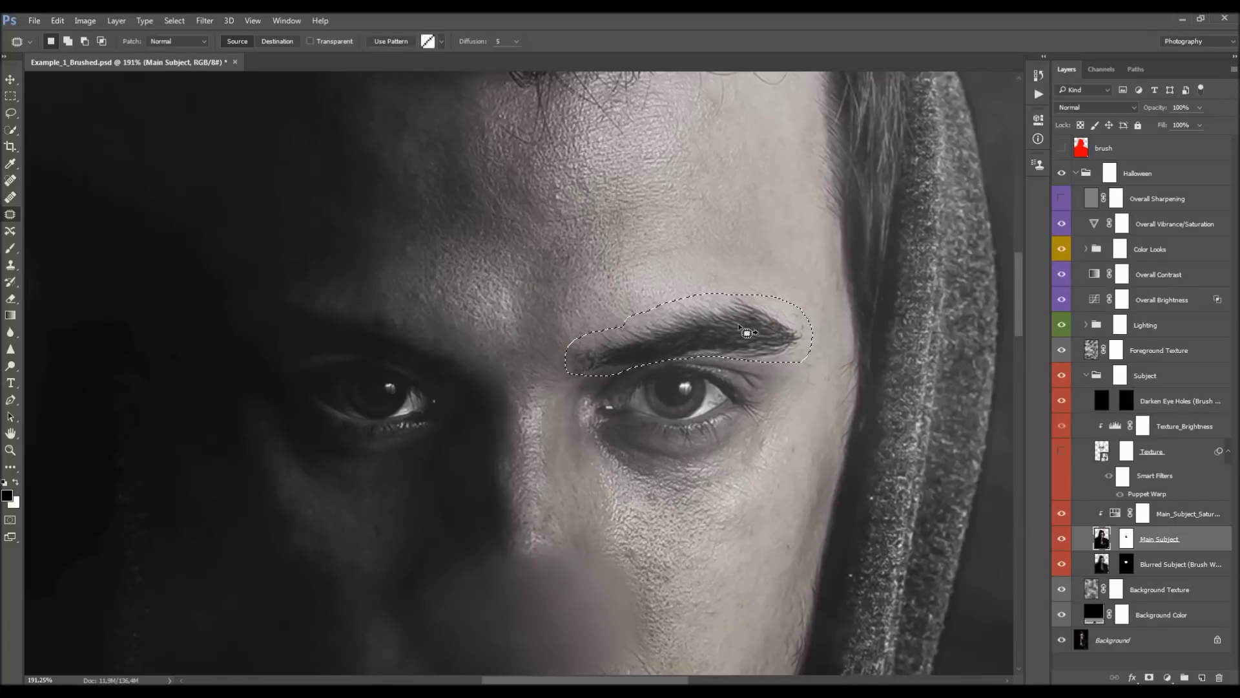
pyautogui.moveTo(730, 292); pyautogui.dragTo(726, 244)
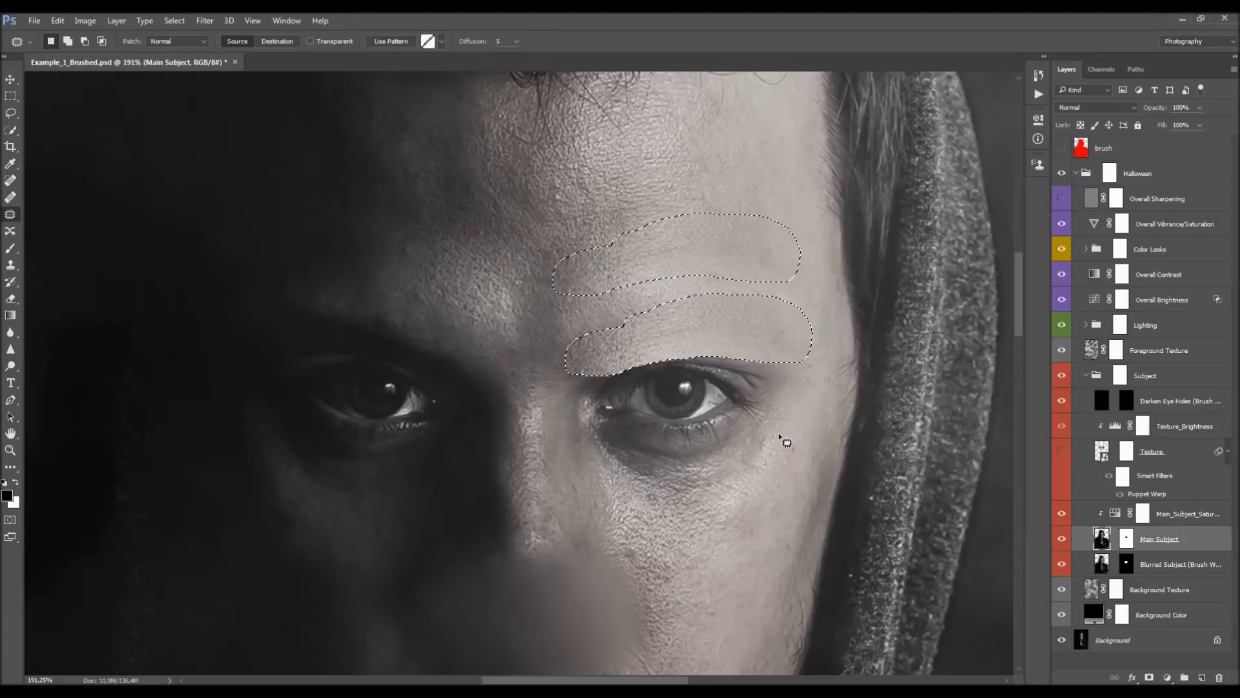
pyautogui.hotkey('ctrl', 'd')
# - Patch the leftover traces of the brightly lit eyebrow with the skin just above it, and deselect
pyautogui.moveTo(718, 310); pyautogui.dragTo(580, 348)
pyautogui.moveTo(728, 341); pyautogui.dragTo(706, 285)
pyautogui.hotkey('ctrl', 'd')
pyautogui.scroll(-2, 785, 400)
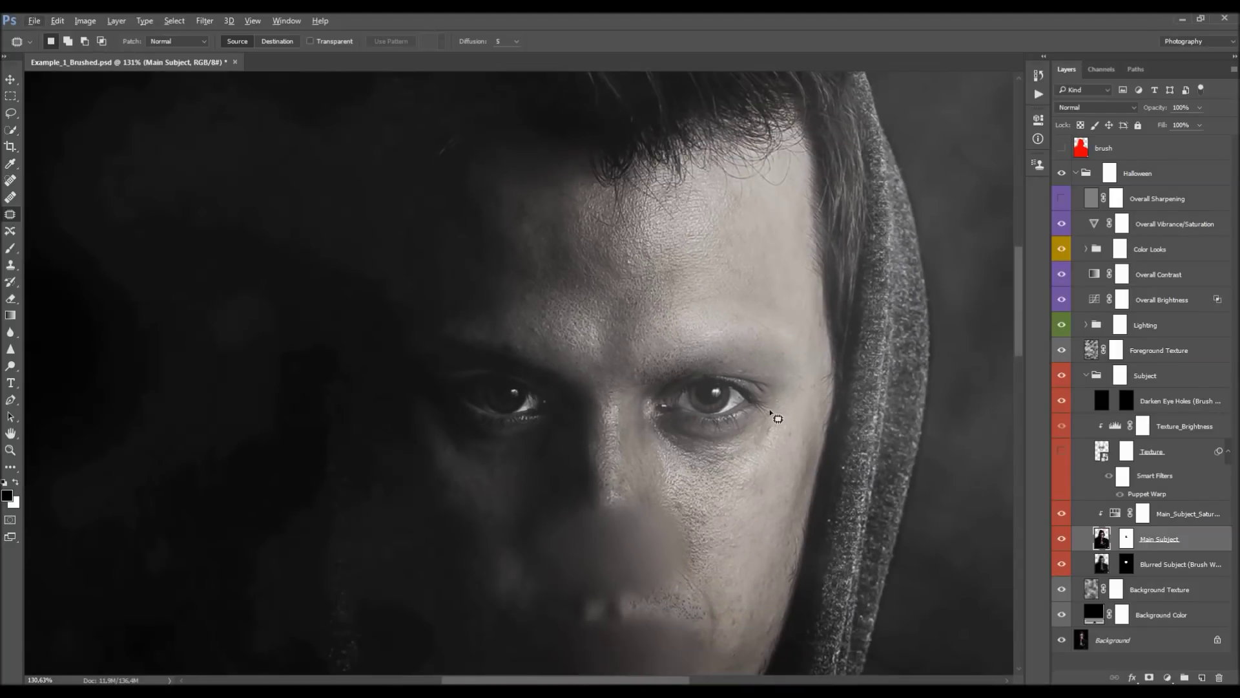
# - Patch the eyebrow on the shadowed side of the face with clean skin, and compare the face with the Texture layer shown and hidden
pyautogui.scroll(4, 567, 338)
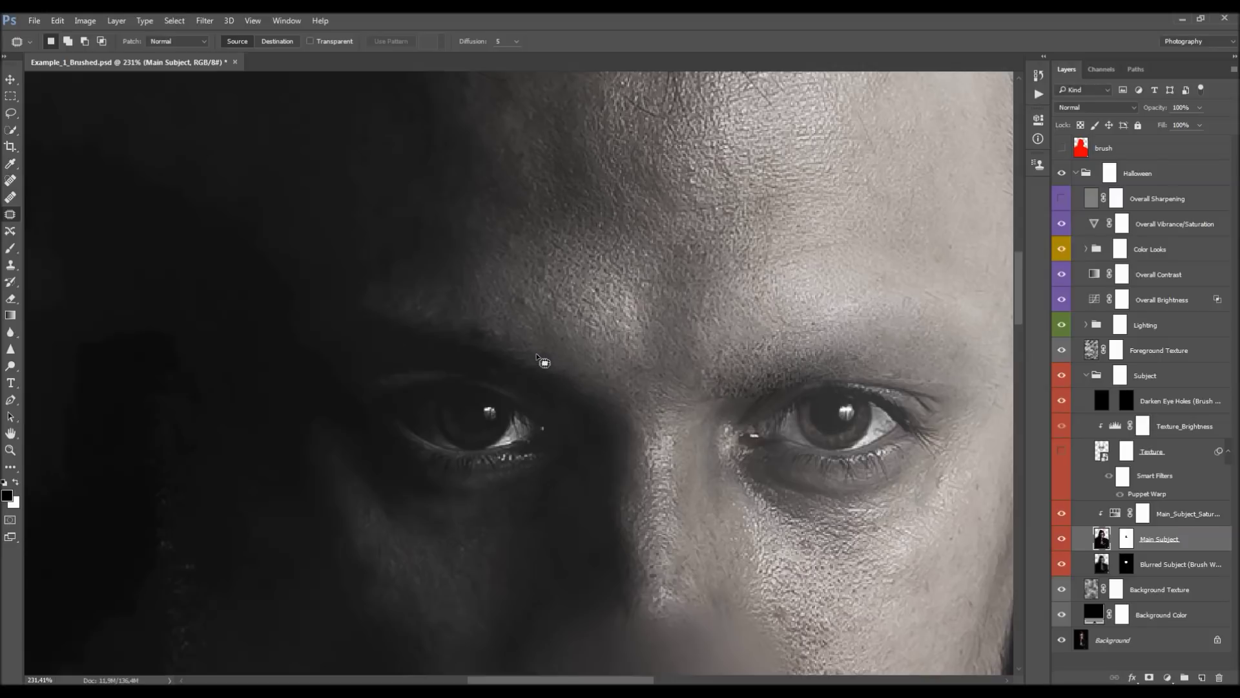
pyautogui.moveTo(561, 362)
pyautogui.mouseDown()
pyautogui.moveTo(589, 397)
pyautogui.moveTo(572, 408)
pyautogui.moveTo(485, 377)
pyautogui.moveTo(377, 379)
pyautogui.moveTo(349, 321)
pyautogui.moveTo(478, 330)
pyautogui.moveTo(725, 265)
pyautogui.moveTo(903, 183)
pyautogui.moveTo(913, 166)
pyautogui.moveTo(894, 152)
pyautogui.mouseUp()
pyautogui.hotkey('ctrl', 'd')
pyautogui.scroll(-2, 387, 352)
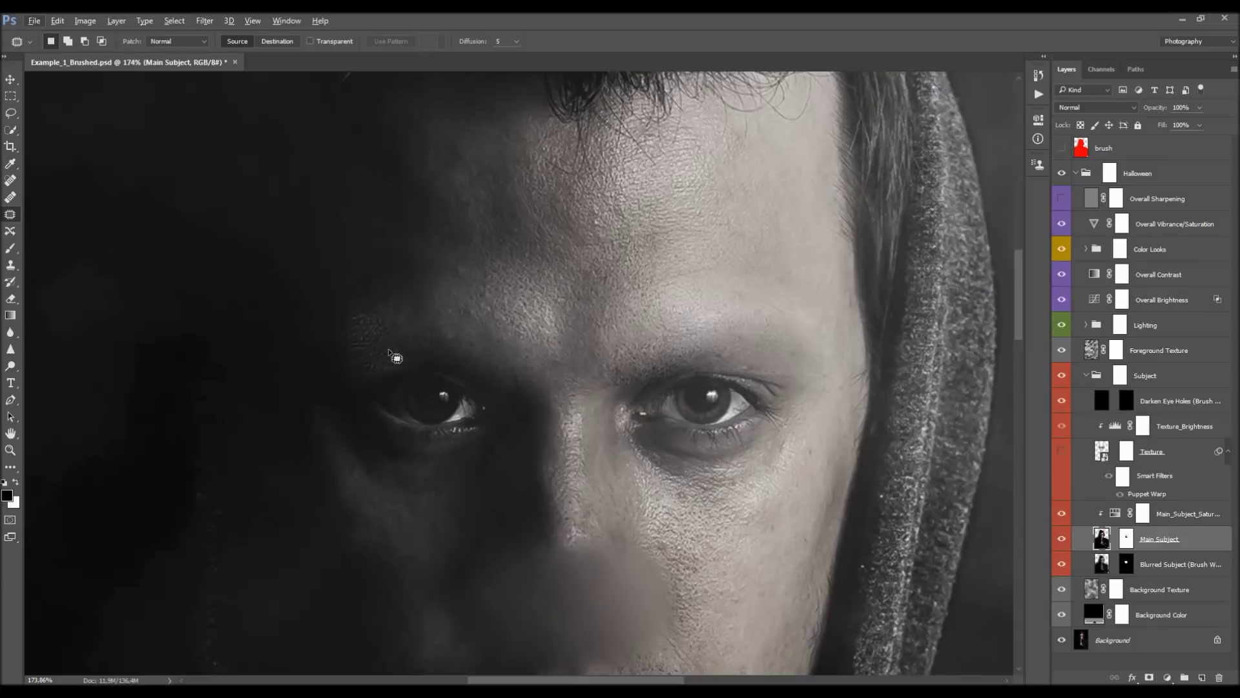
pyautogui.scroll(-3, 387, 362)
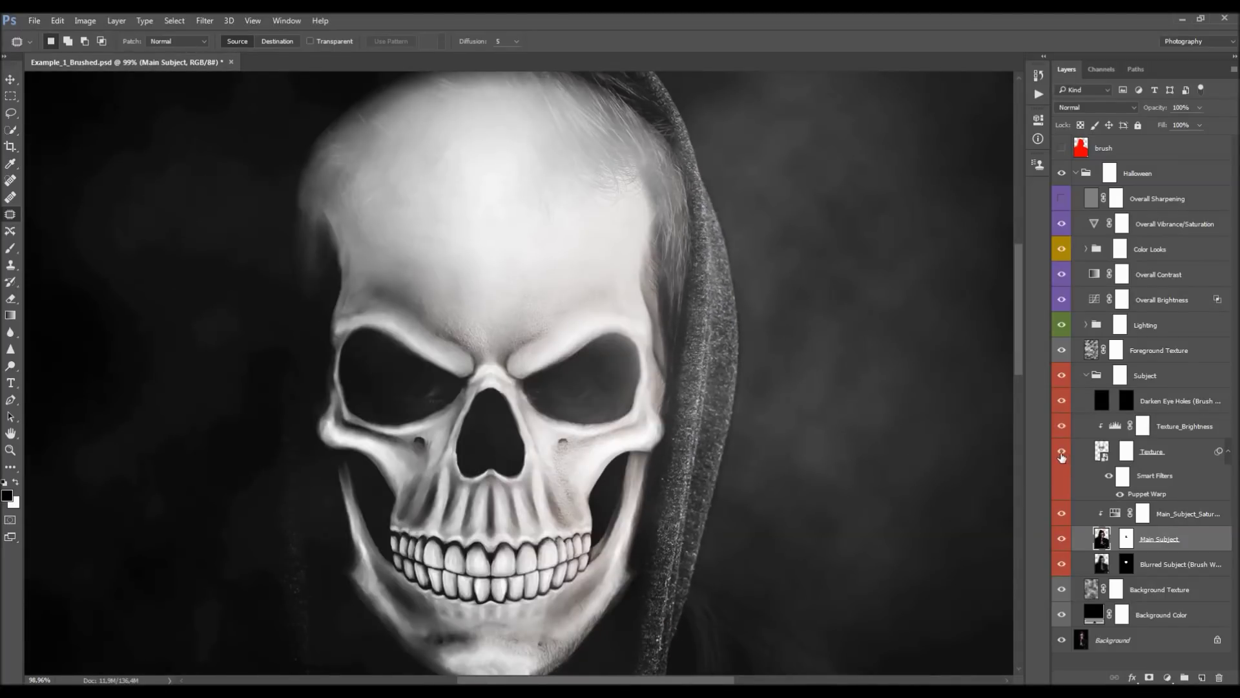
pyautogui.click(1060, 452)
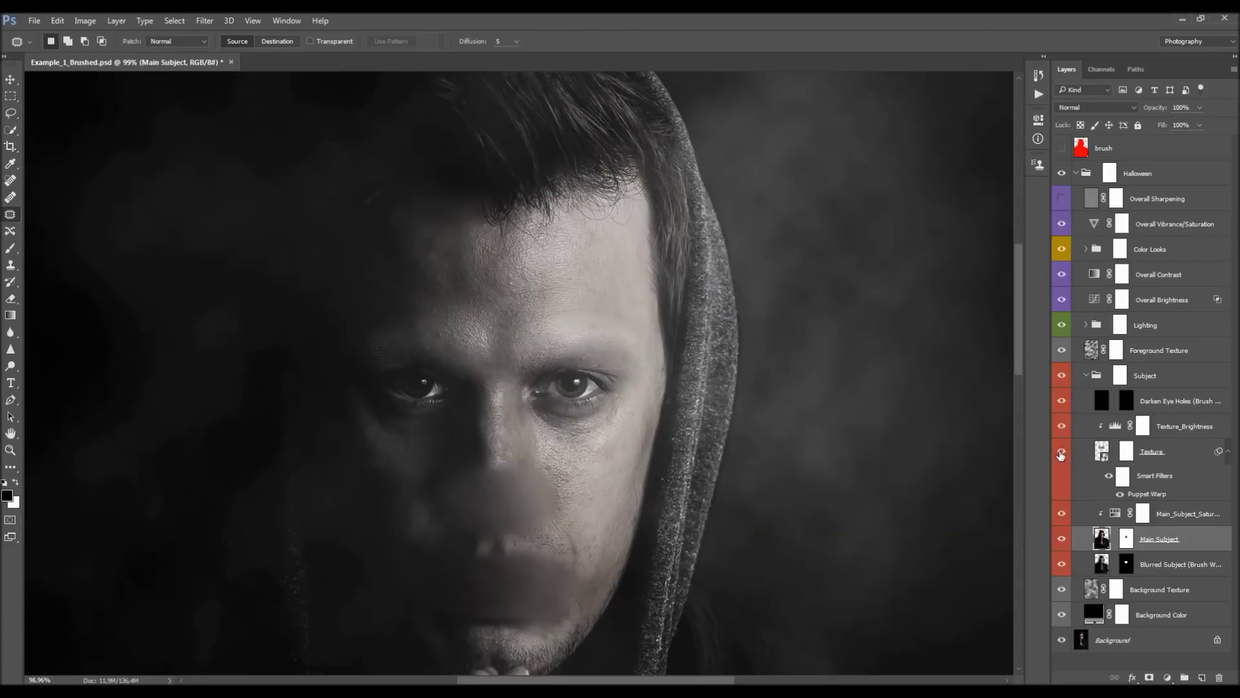
# - Show the Texture layer again and check the skull overlay across the portrait and around the nose and eyes
pyautogui.click(1061, 452)
pyautogui.press('v')
pyautogui.scroll(-5, 526, 392)
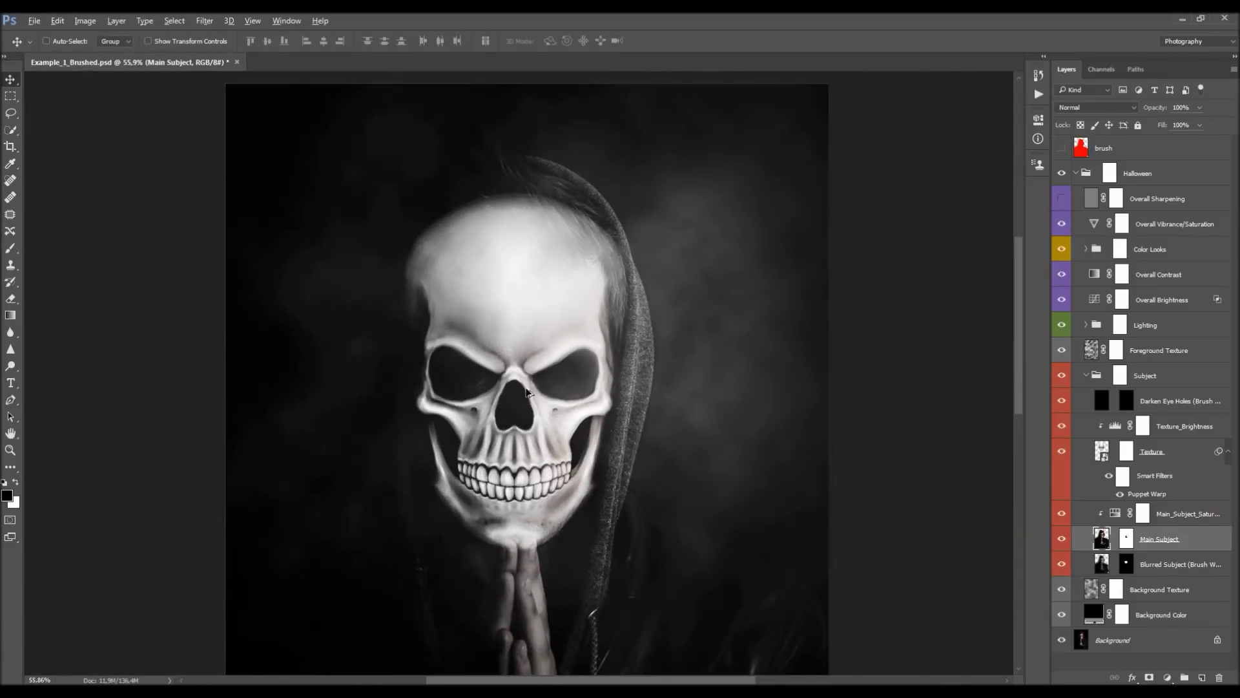
pyautogui.scroll(3, 517, 395)
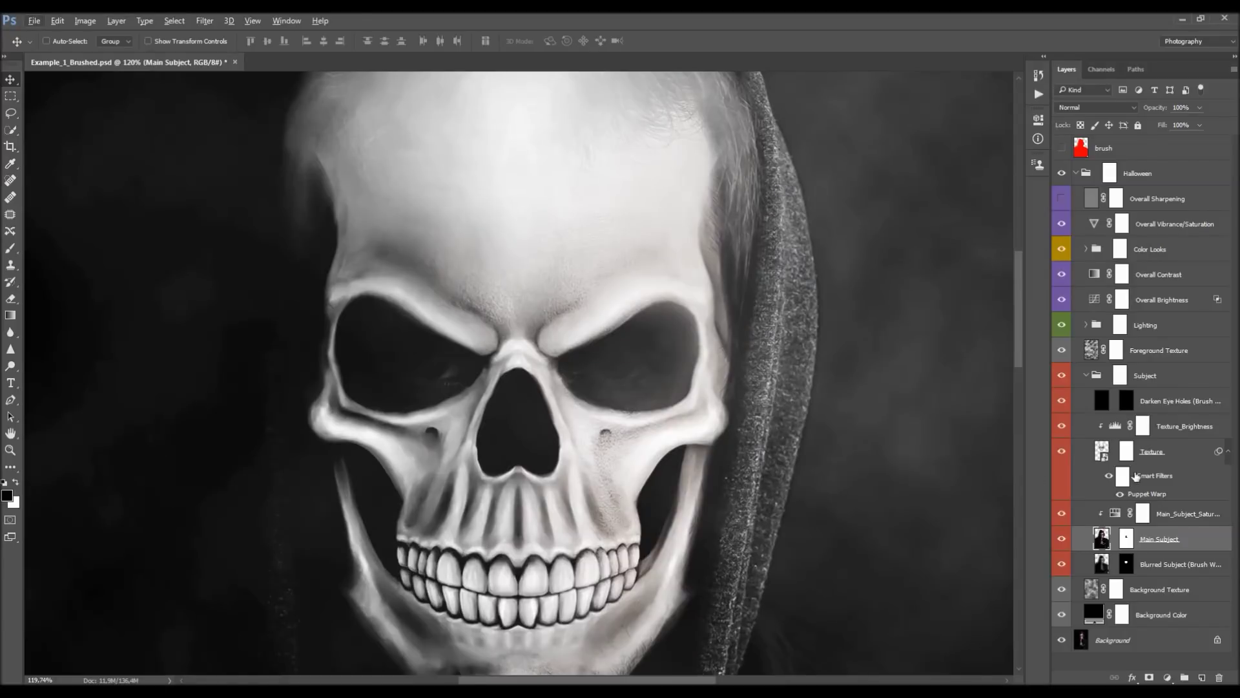
# - Paint black with a small brush on the Texture layer's mask to reveal the eye in the brightly lit socket
pyautogui.click(1175, 459)
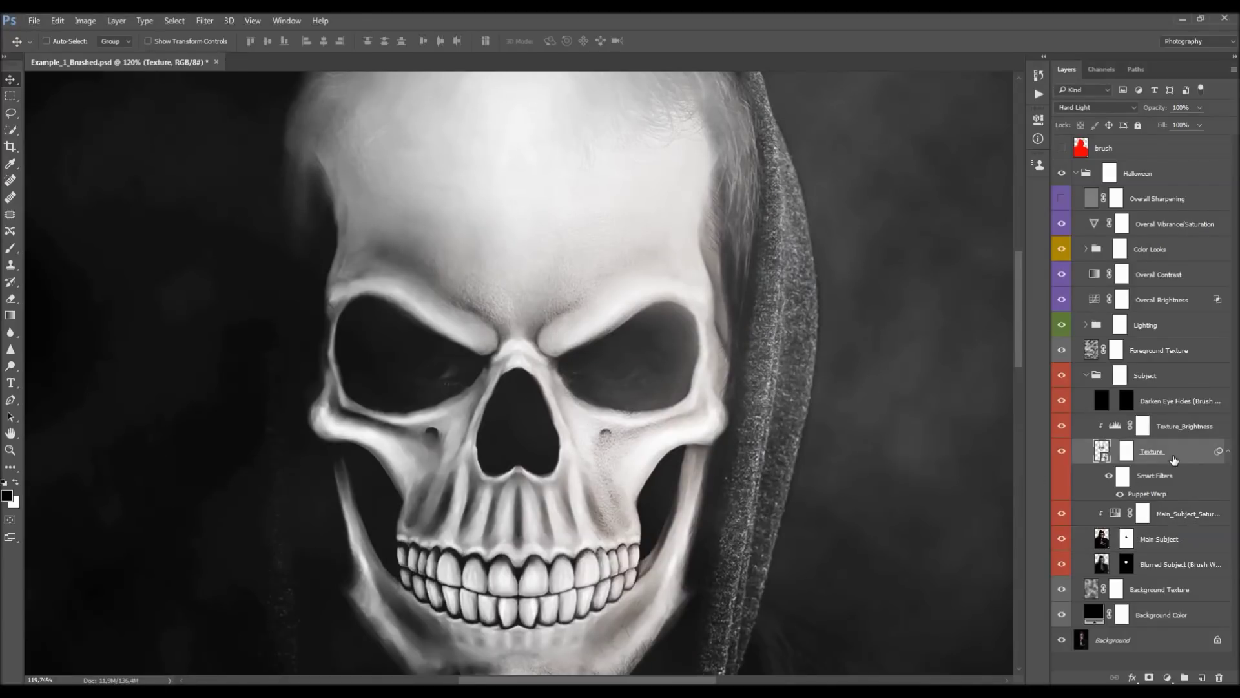
pyautogui.click(1122, 456)
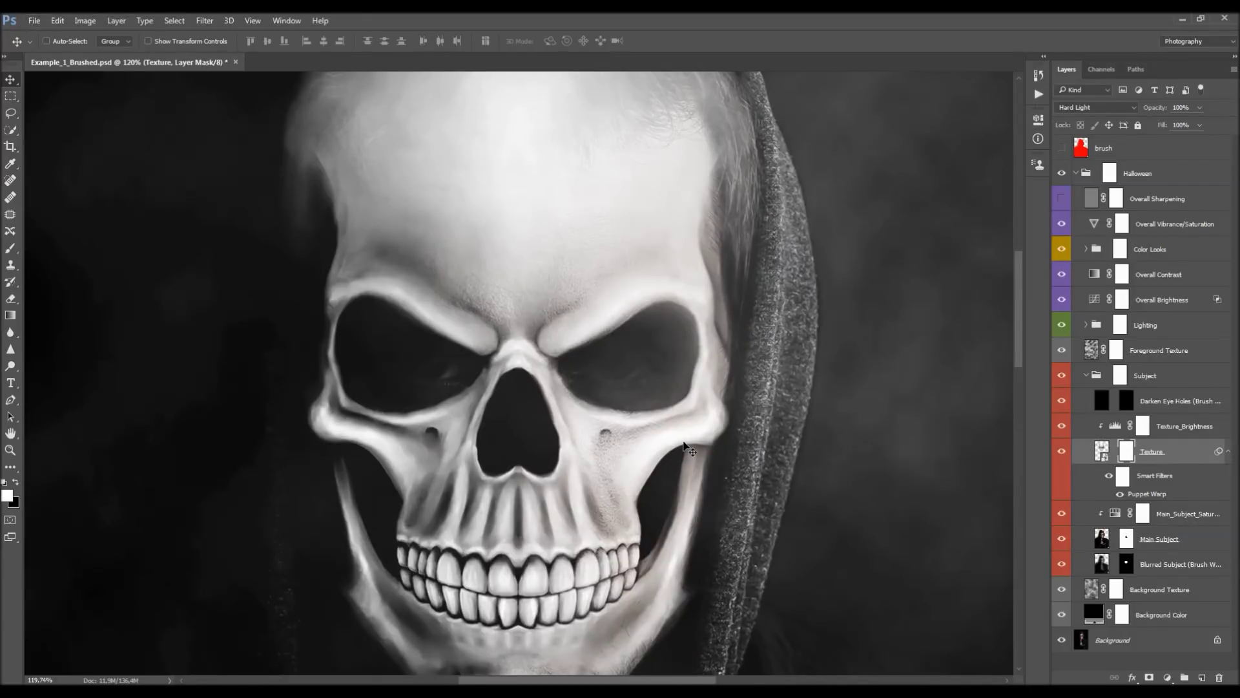
pyautogui.press('b')
pyautogui.press('[')
pyautogui.press('[')
pyautogui.press('[')
pyautogui.press('[')
pyautogui.press('[')
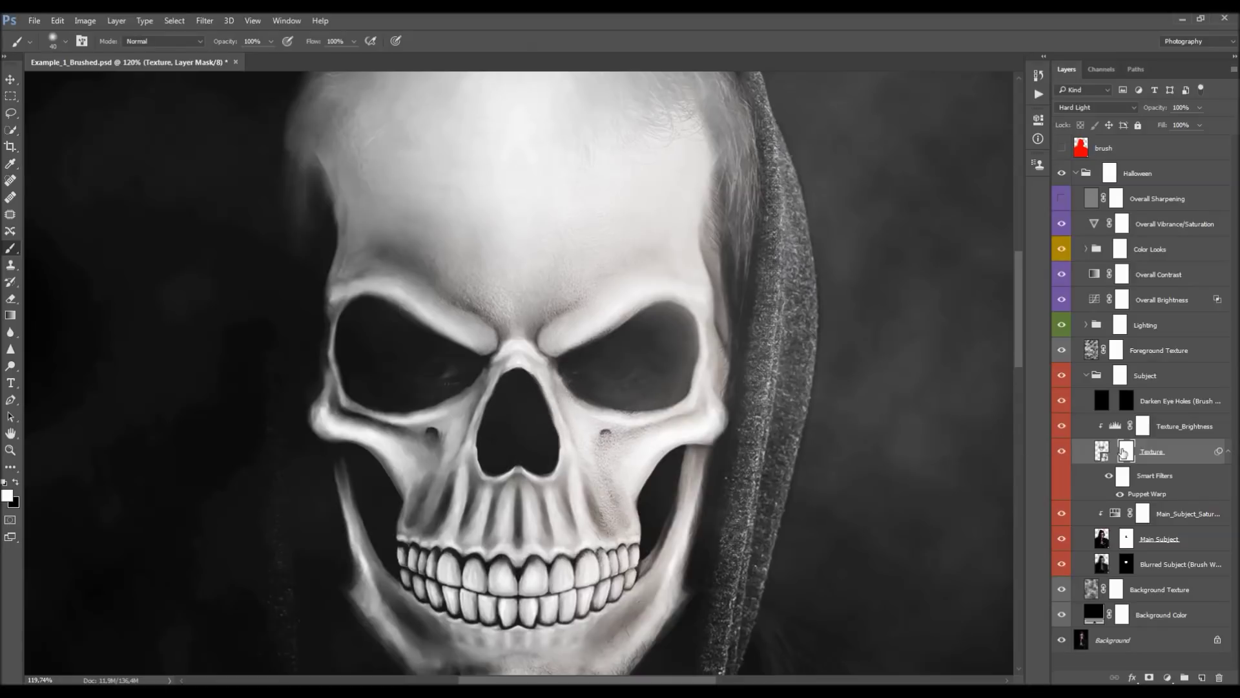
pyautogui.scroll(6, 630, 360)
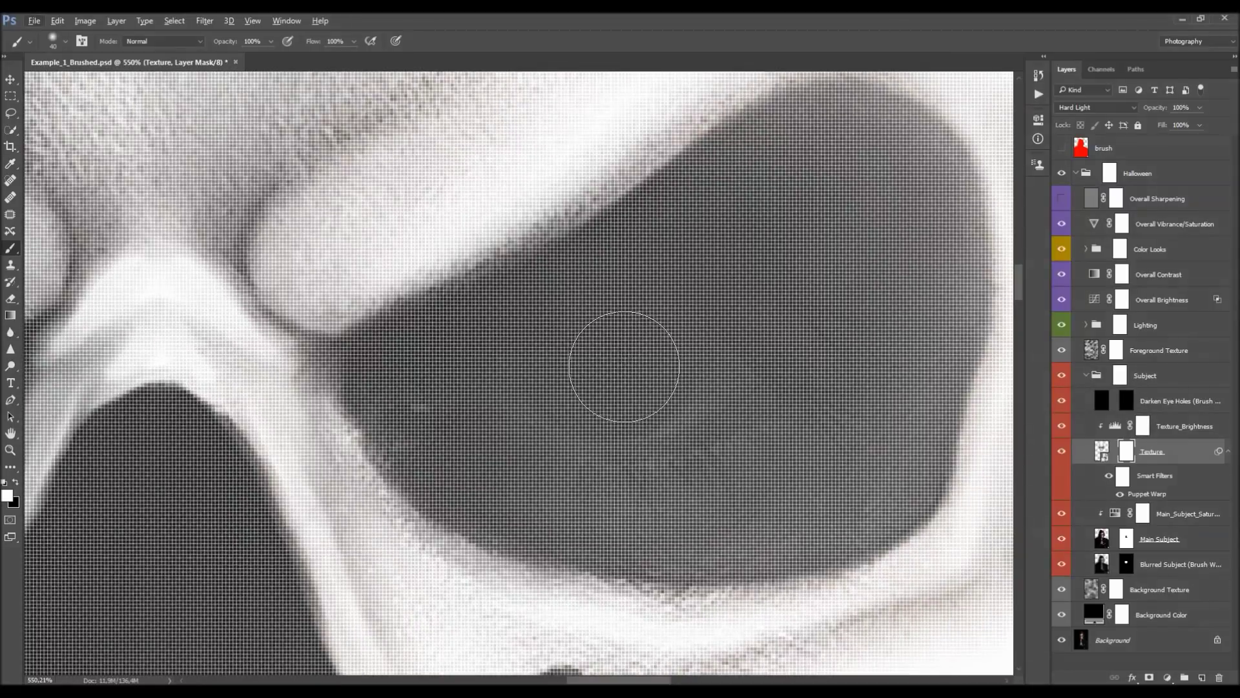
pyautogui.scroll(-3, 629, 360)
pyautogui.press('x')
pyautogui.press('[')
pyautogui.press('[')
pyautogui.press('[')
pyautogui.rightClick(597, 362)
pyautogui.press('Return')
pyautogui.moveTo(573, 360)
pyautogui.mouseDown()
pyautogui.moveTo(581, 378)
pyautogui.moveTo(561, 369)
pyautogui.moveTo(641, 373)
pyautogui.moveTo(617, 379)
pyautogui.moveTo(679, 356)
pyautogui.mouseUp()
# - Refine the revealed eye's outline on the Texture mask with a finer brush, restoring the socket around it in white
pyautogui.press(']')
pyautogui.press('[')
pyautogui.press(']')
pyautogui.scroll(2, 633, 345)
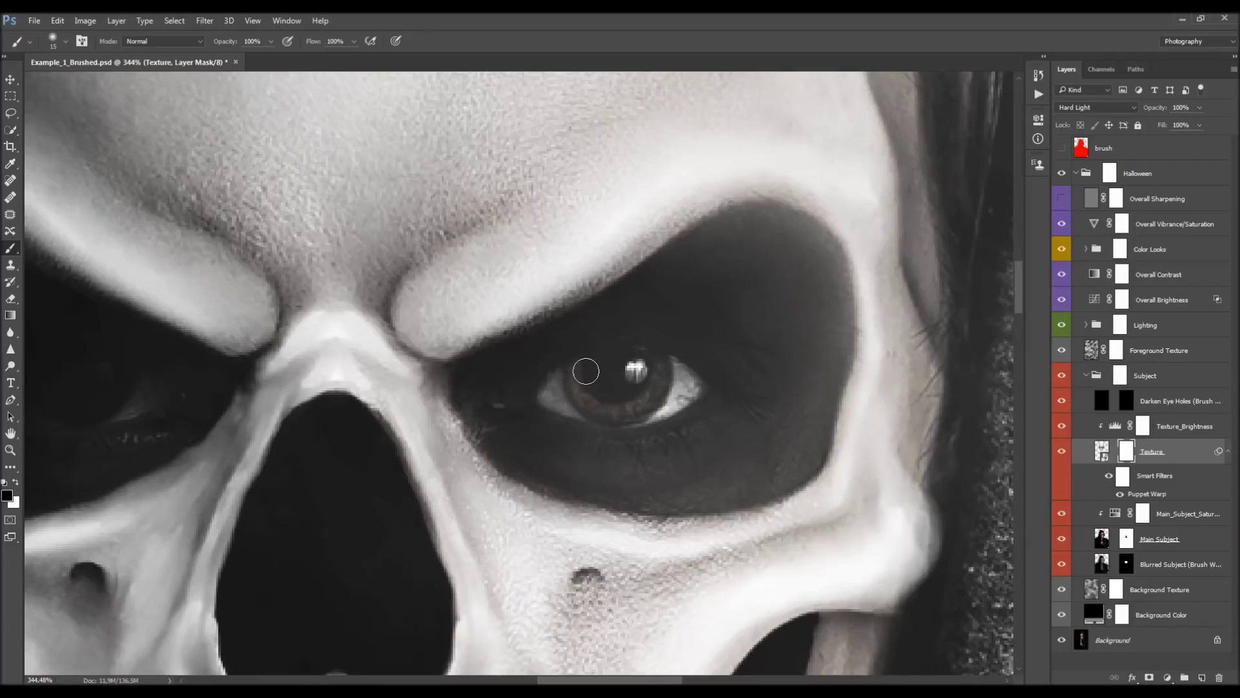
pyautogui.press('[')
pyautogui.press('[')
pyautogui.press(']')
pyautogui.scroll(-3, 711, 355)
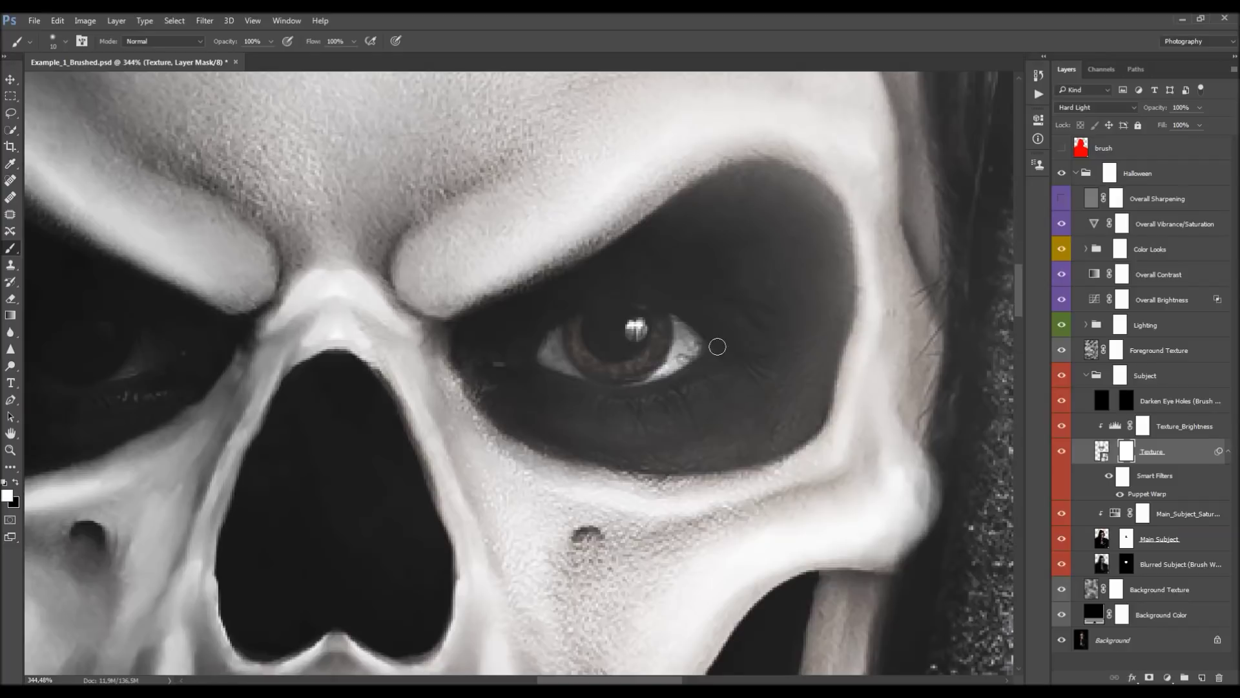
pyautogui.scroll(-4, 726, 350)
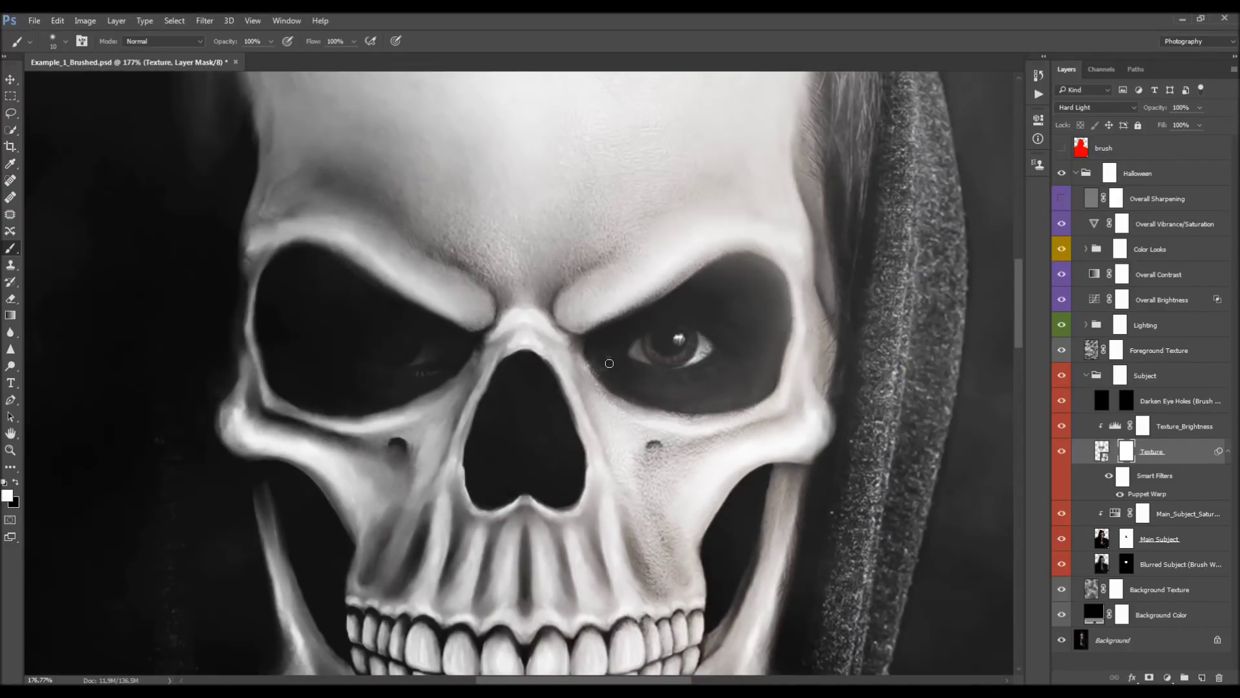
# - Locate the eye on the shadowed side by toggling the Texture layer's visibility, and set the layer's opacity to 0%
pyautogui.scroll(5, 294, 320)
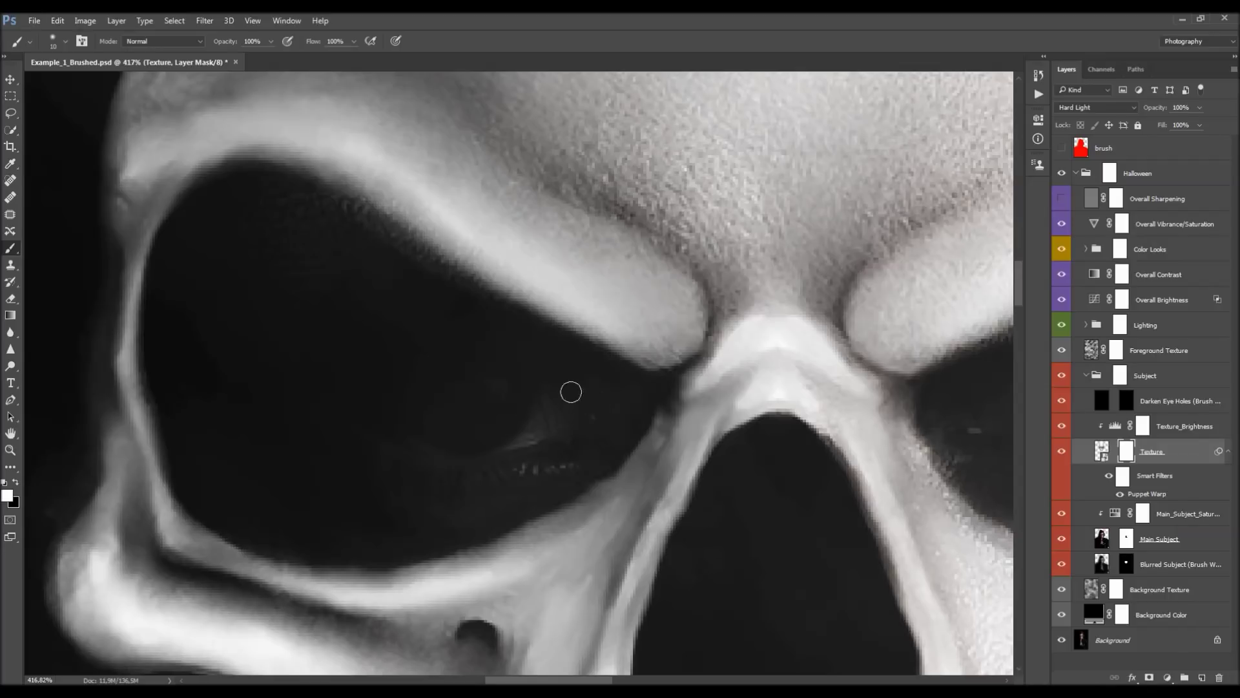
pyautogui.scroll(-2, 549, 401)
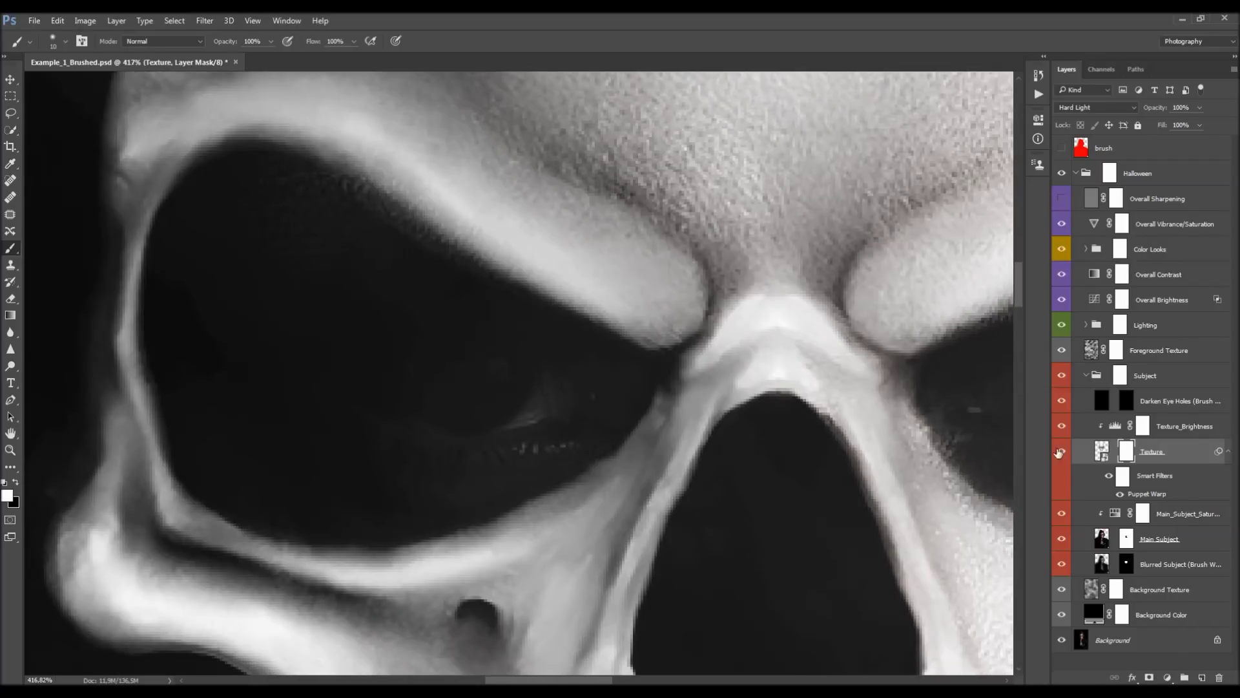
pyautogui.click(1061, 451)
pyautogui.click(1061, 452)
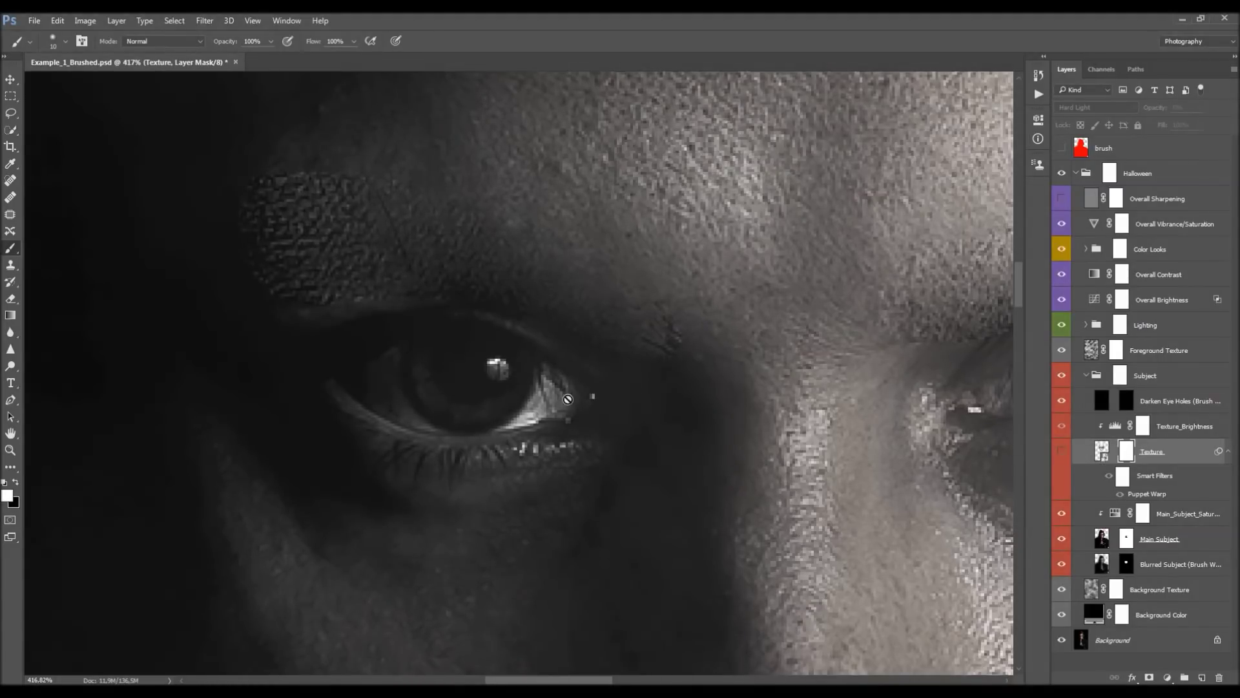
pyautogui.click(1061, 452)
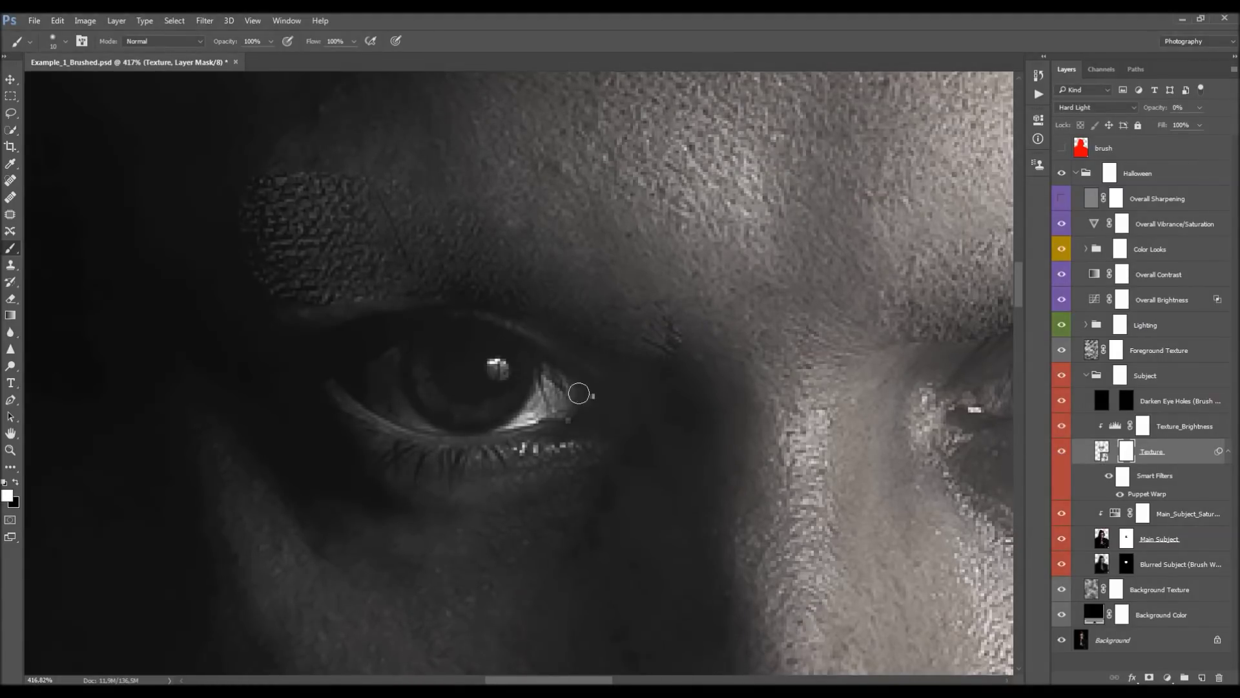
# - Reveal the eye on the shadowed side in black on the Texture mask, and return the layer's opacity to 100%
pyautogui.press('x')
pyautogui.press(']')
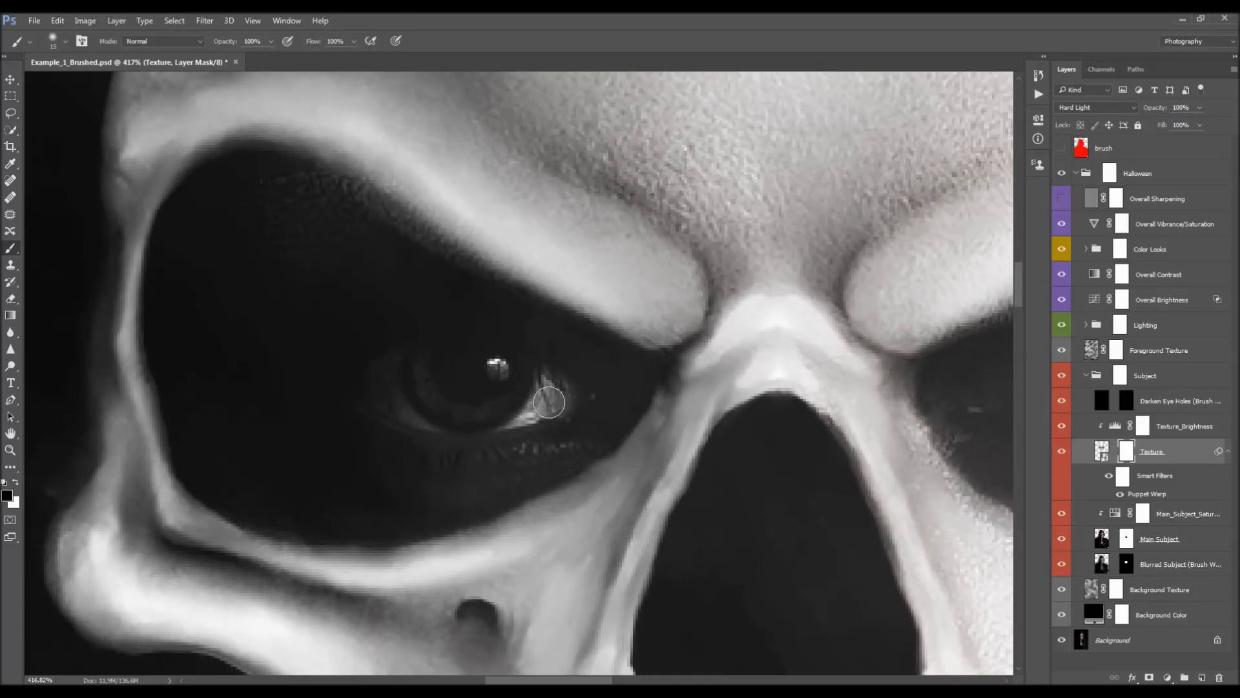
pyautogui.press('x')
pyautogui.press('v')
pyautogui.scroll(-3, 247, 331)
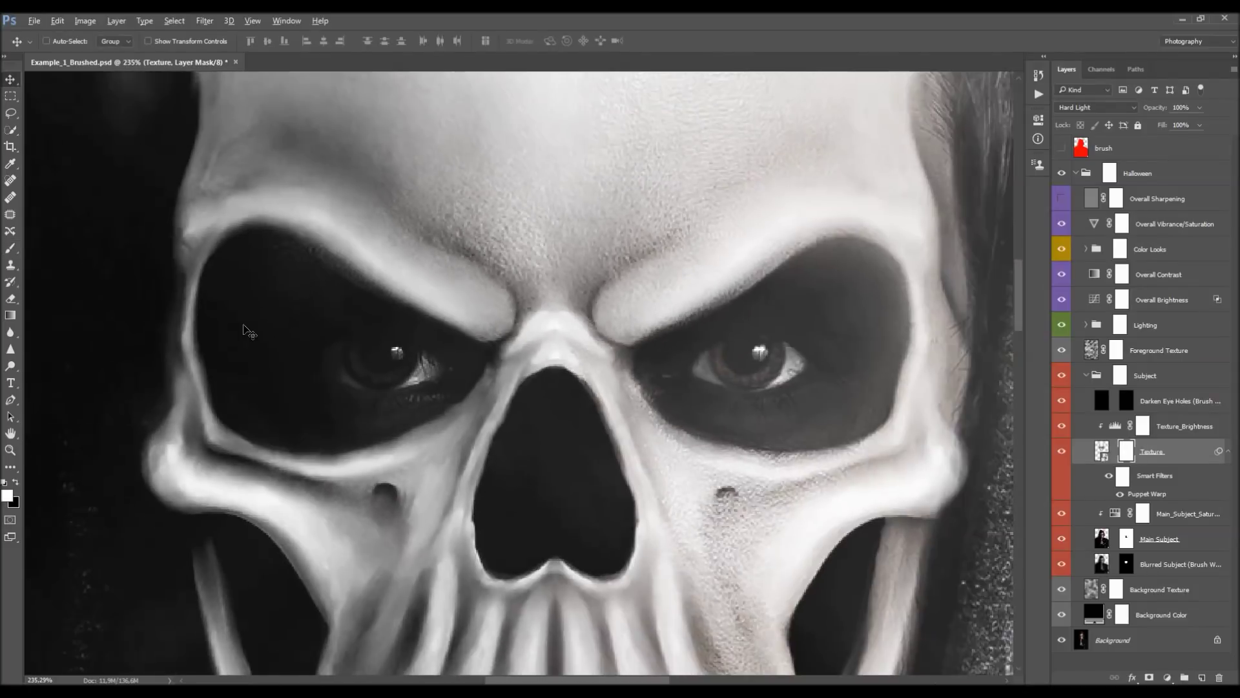
pyautogui.scroll(-6, 247, 331)
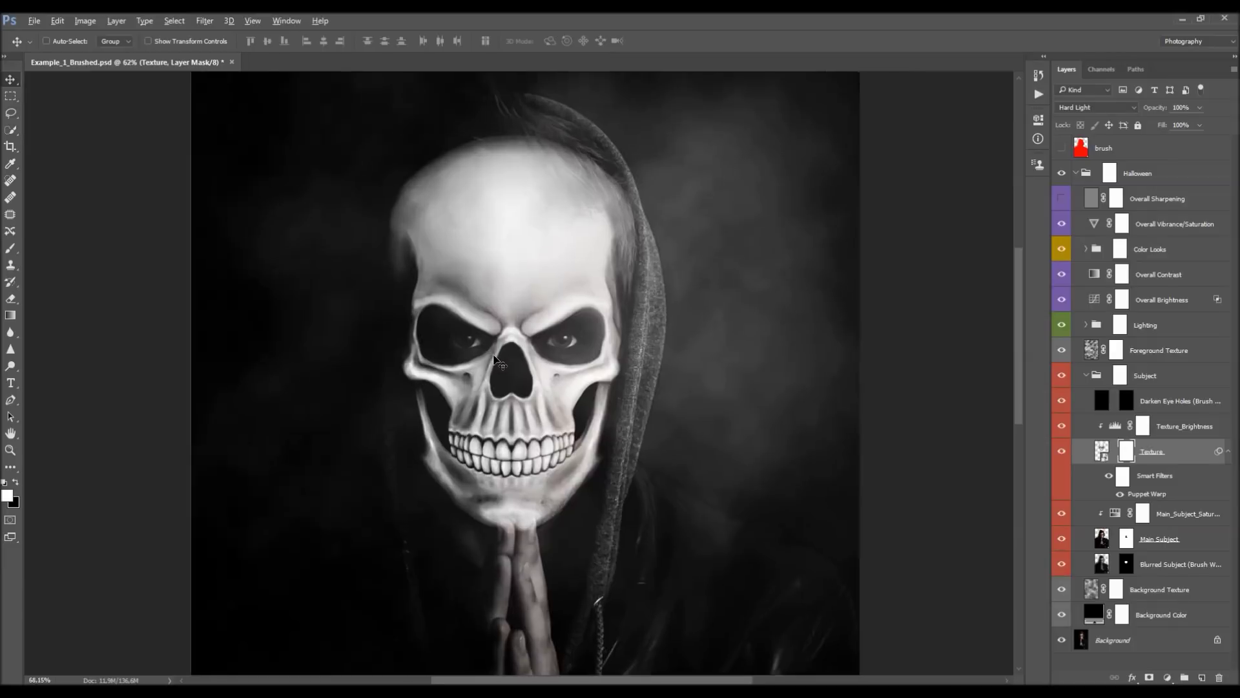
# - In the Texture_Brightness Levels adjustment, reset the trial changes and lower the output white level to 240
pyautogui.scroll(1, 494, 358)
pyautogui.click(1137, 423)
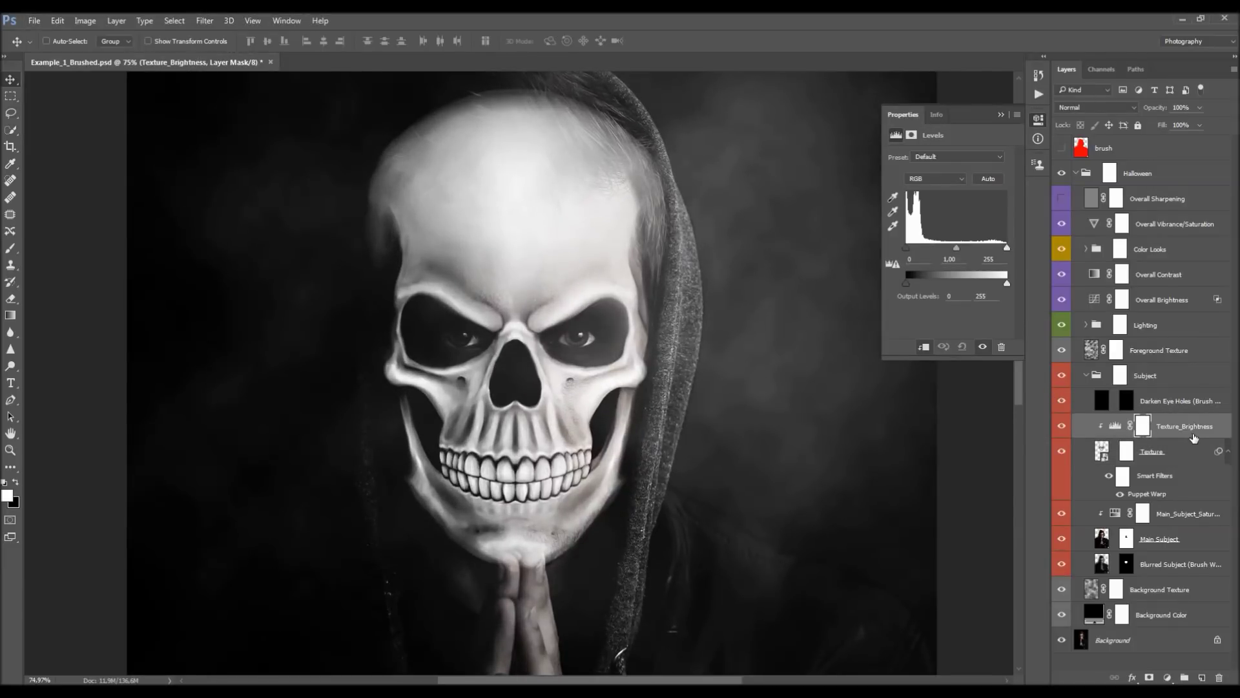
pyautogui.click(1119, 429)
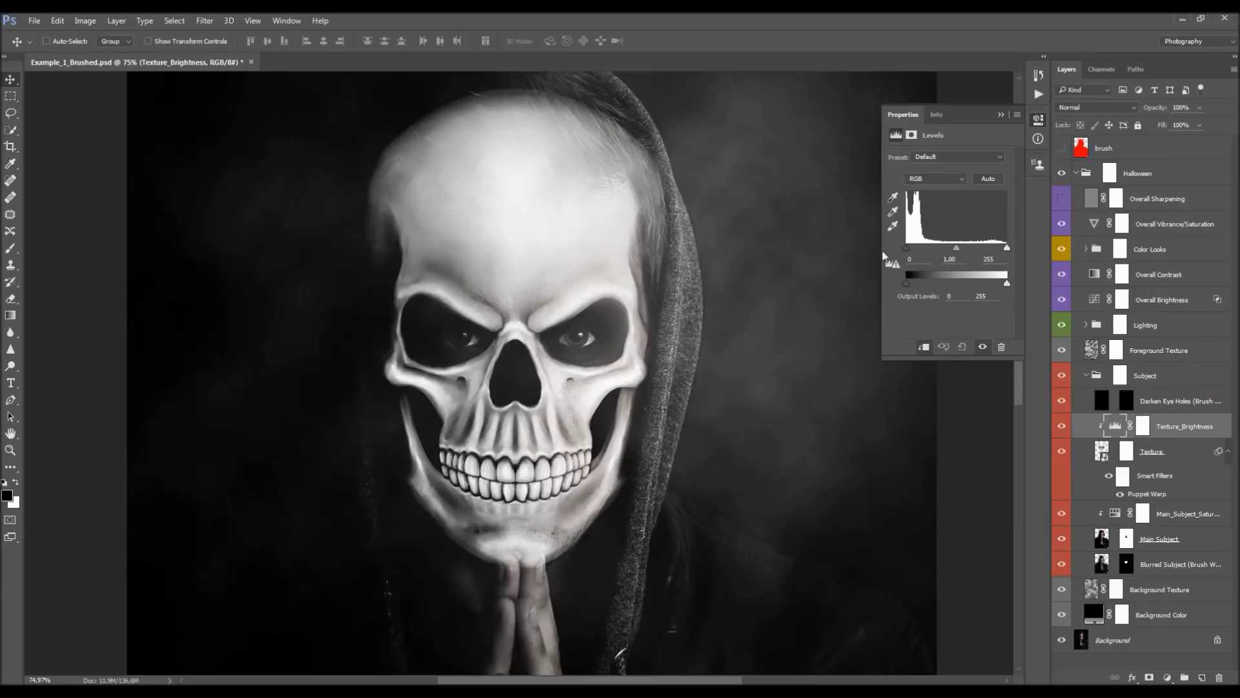
pyautogui.hotkey('ctrl', '-')
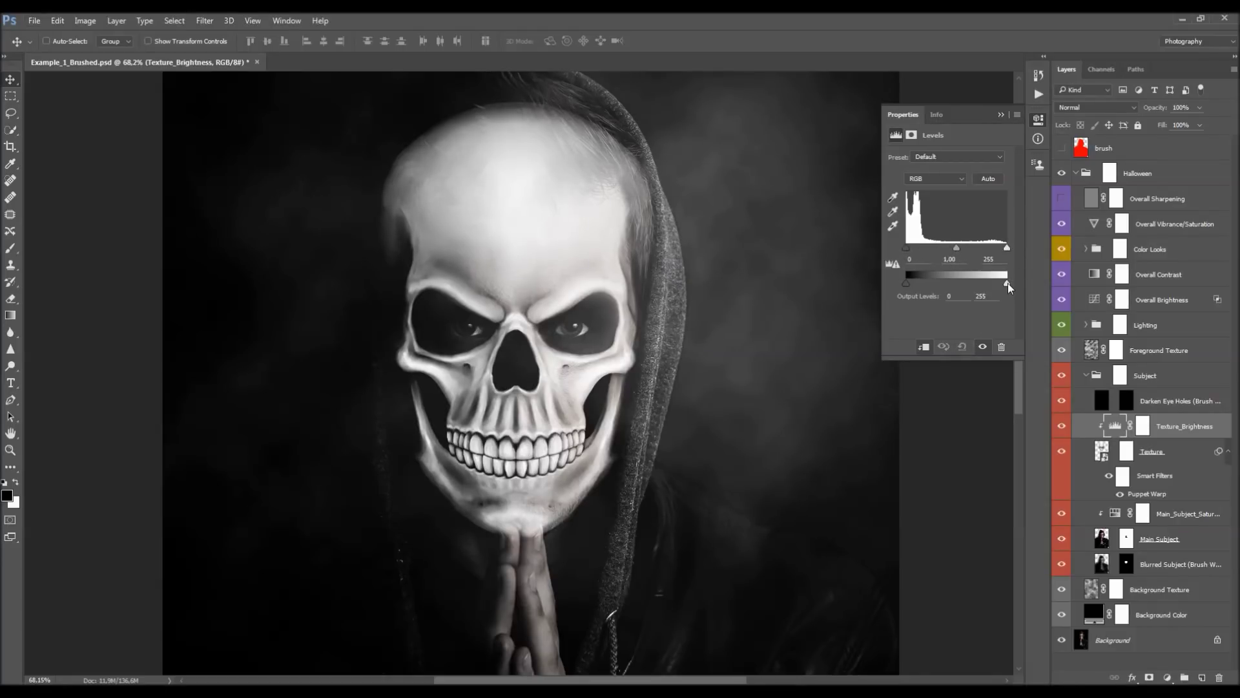
pyautogui.moveTo(1006, 283); pyautogui.dragTo(1004, 283)
pyautogui.moveTo(1001, 283); pyautogui.dragTo(1002, 283)
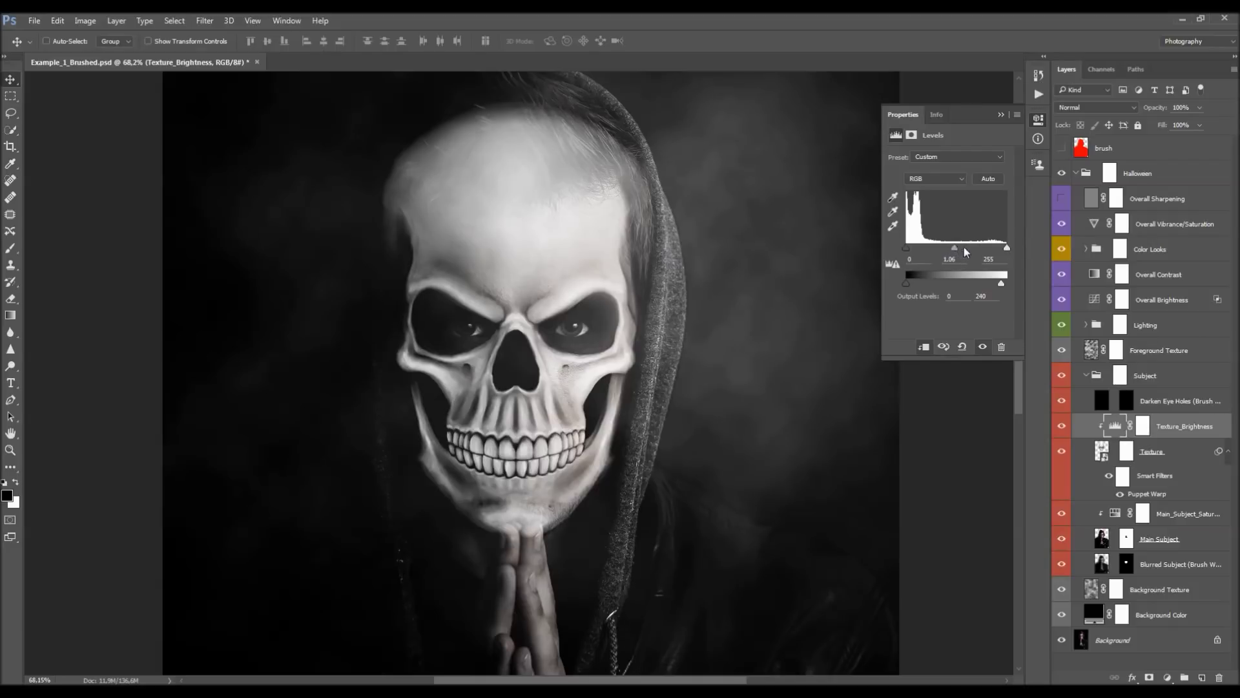
pyautogui.click(963, 347)
pyautogui.moveTo(1006, 273); pyautogui.dragTo(1001, 281)
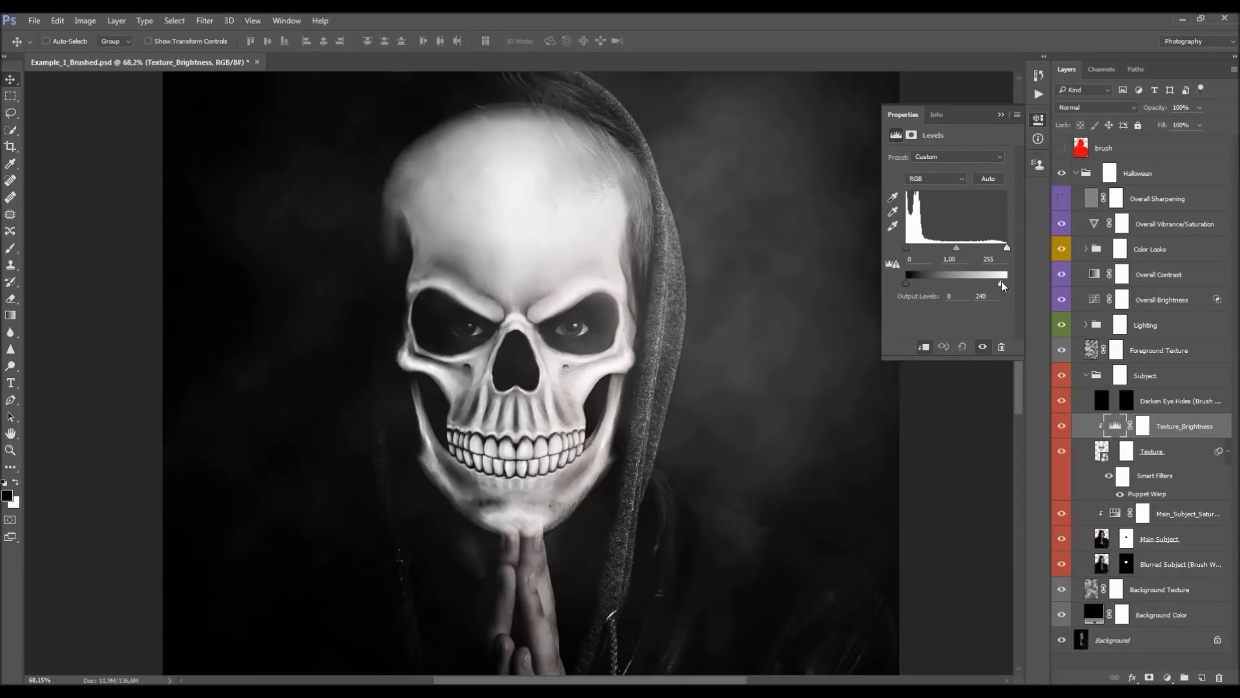
pyautogui.click(1001, 114)
# - Target the Darken Eye Holes layer's mask with a white brush and inspect both eye sockets up close
pyautogui.moveTo(514, 382); pyautogui.dragTo(938, 411)
pyautogui.click(1160, 400)
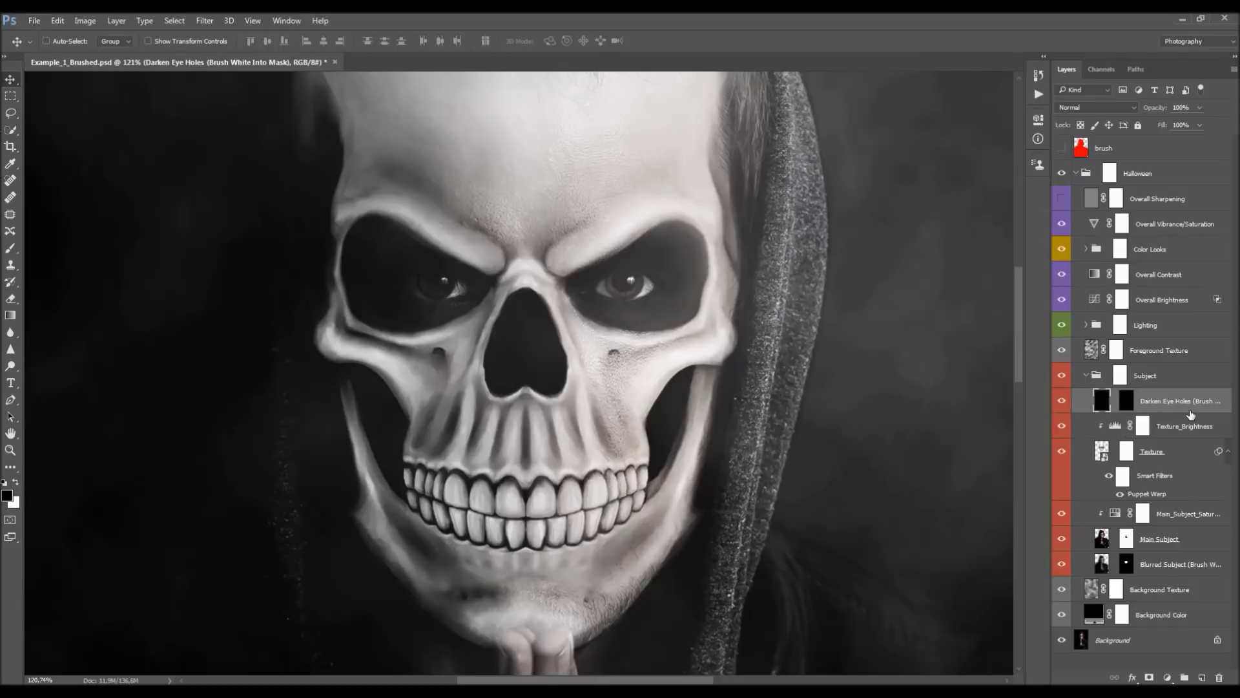
pyautogui.doubleClick(1155, 403)
pyautogui.click(1126, 400)
pyautogui.press('x')
pyautogui.press('b')
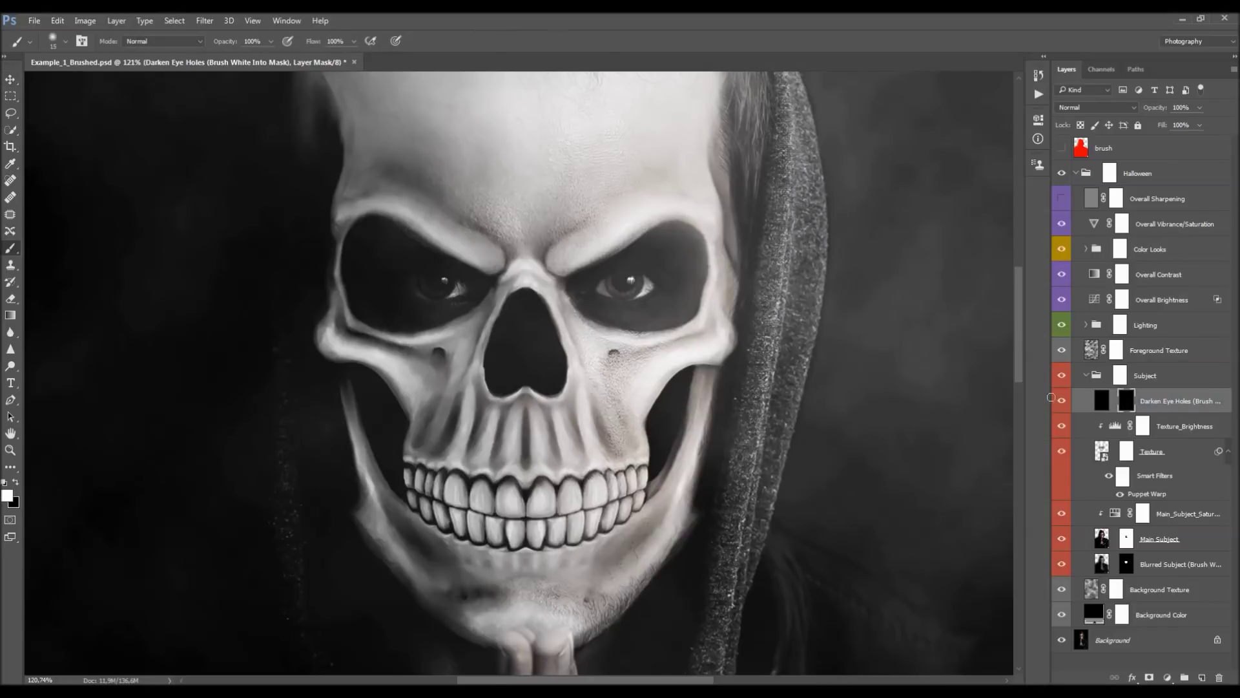
pyautogui.scroll(5, 745, 304)
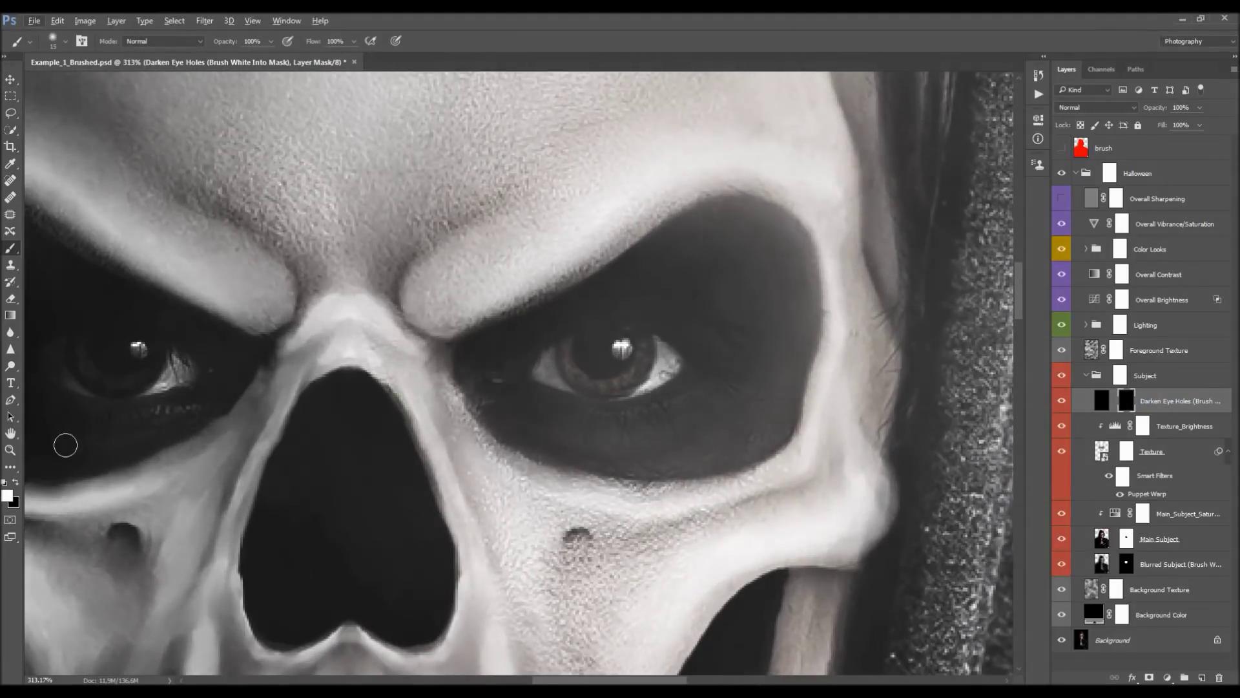
pyautogui.scroll(-5, 496, 382)
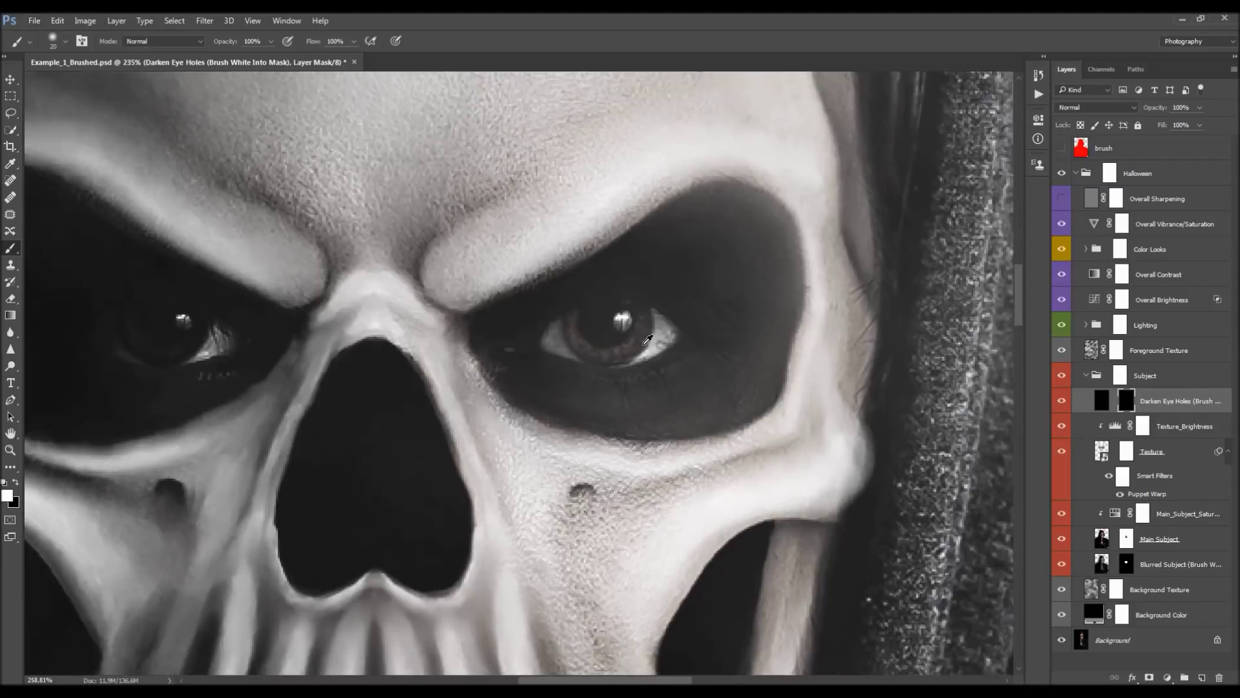
pyautogui.scroll(1, 581, 335)
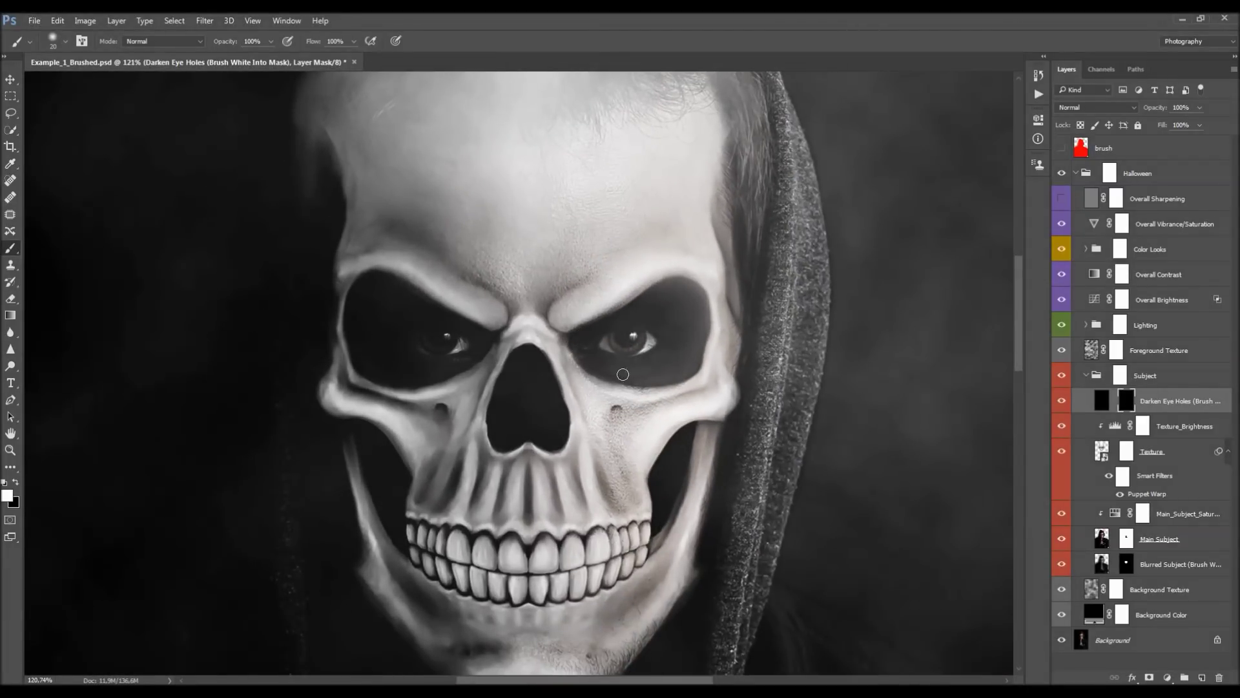
pyautogui.scroll(5, 653, 305)
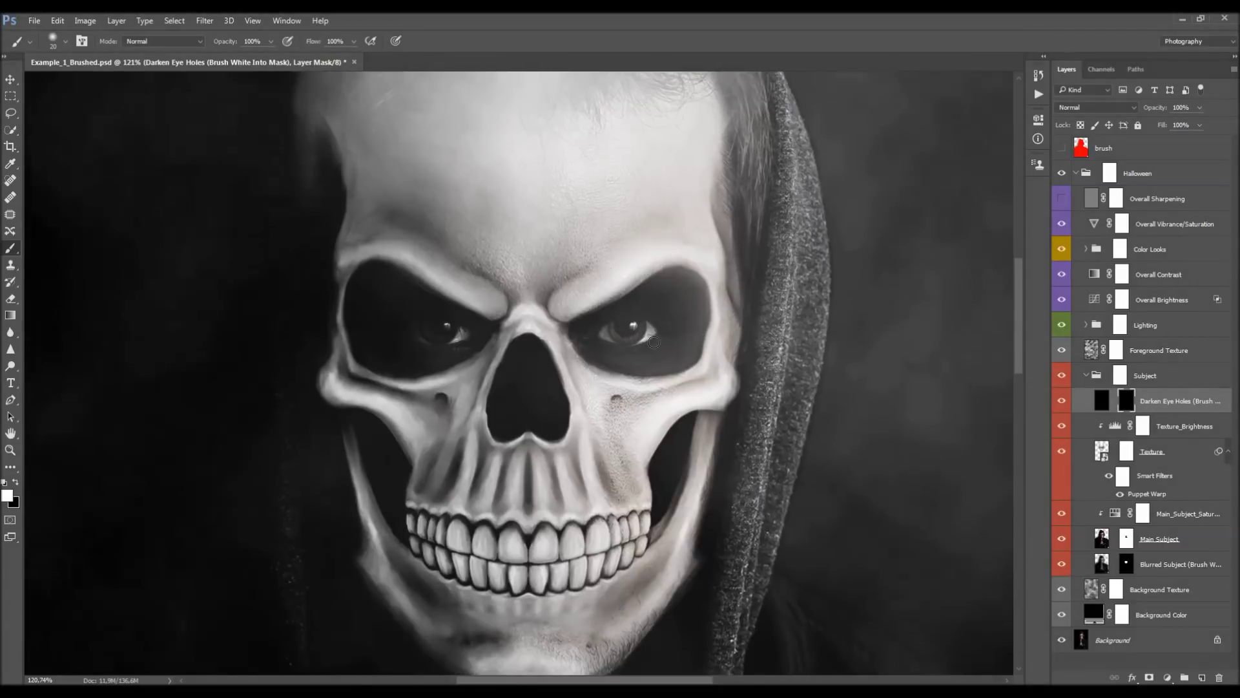
pyautogui.scroll(1, 665, 327)
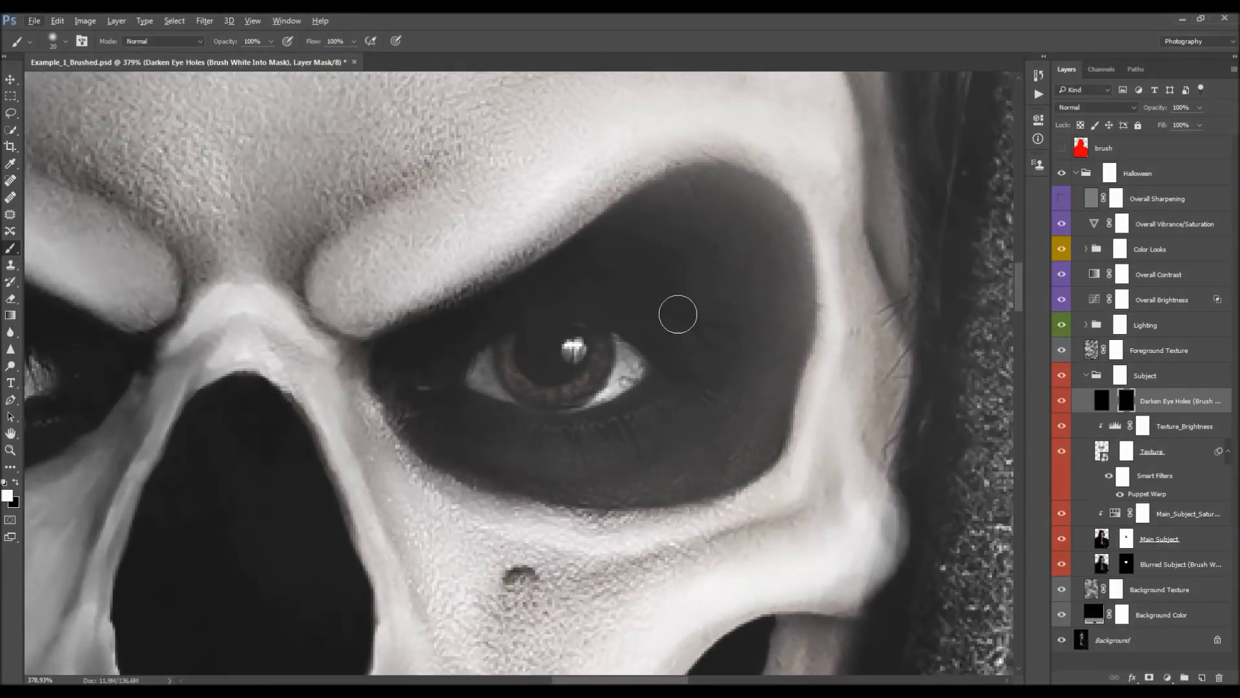
# - Paint white on the Darken Eye Holes mask to darken the outer part of the brightly lit eye socket
pyautogui.moveTo(693, 260)
pyautogui.mouseDown()
pyautogui.moveTo(723, 257)
pyautogui.moveTo(743, 315)
pyautogui.moveTo(739, 252)
pyautogui.moveTo(762, 318)
pyautogui.mouseUp()
pyautogui.moveTo(695, 250)
pyautogui.mouseDown()
pyautogui.moveTo(742, 252)
pyautogui.moveTo(778, 273)
pyautogui.moveTo(784, 336)
pyautogui.moveTo(792, 291)
pyautogui.moveTo(792, 332)
pyautogui.moveTo(756, 434)
pyautogui.moveTo(708, 440)
pyautogui.mouseUp()
pyautogui.press('[')
pyautogui.press(']')
pyautogui.press(']')
pyautogui.moveTo(754, 348)
pyautogui.mouseDown()
pyautogui.moveTo(734, 411)
pyautogui.moveTo(652, 460)
pyautogui.moveTo(554, 449)
pyautogui.moveTo(630, 450)
pyautogui.moveTo(604, 470)
pyautogui.moveTo(551, 475)
pyautogui.moveTo(678, 485)
pyautogui.moveTo(756, 443)
pyautogui.mouseUp()
pyautogui.press('[')
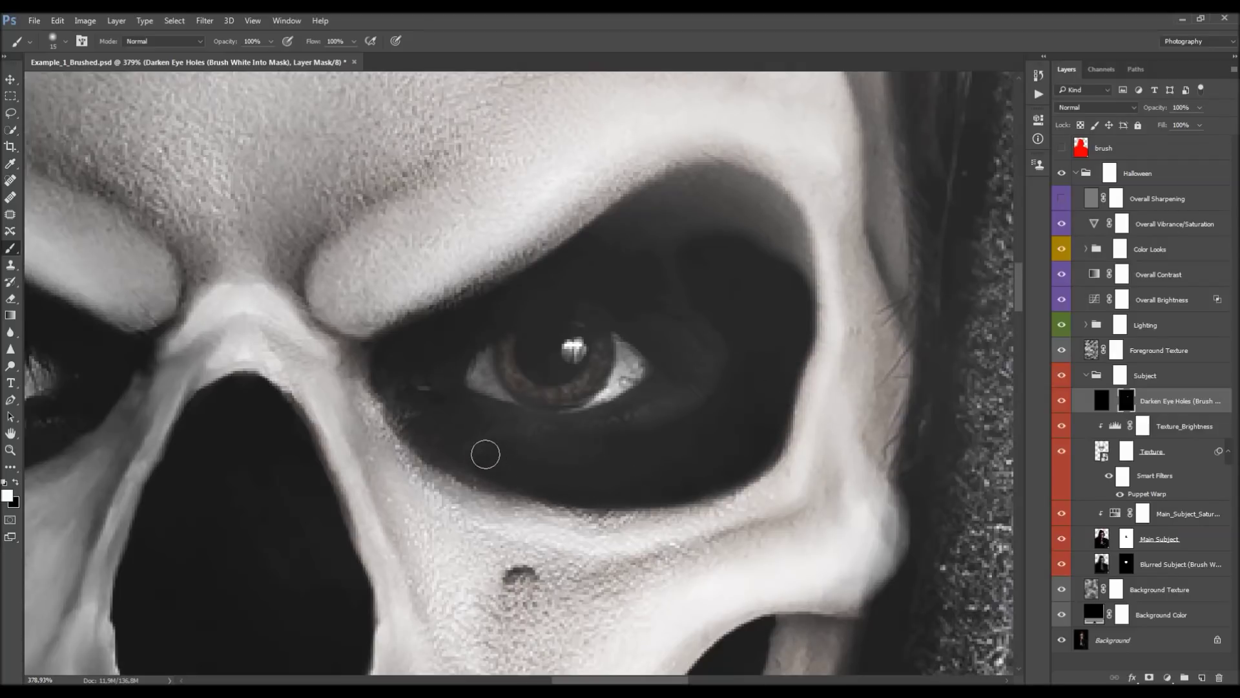
# - Darken the remaining areas around the eye and along the socket's upper edge, leaving the eyeball unpainted
pyautogui.press(']')
pyautogui.press('[')
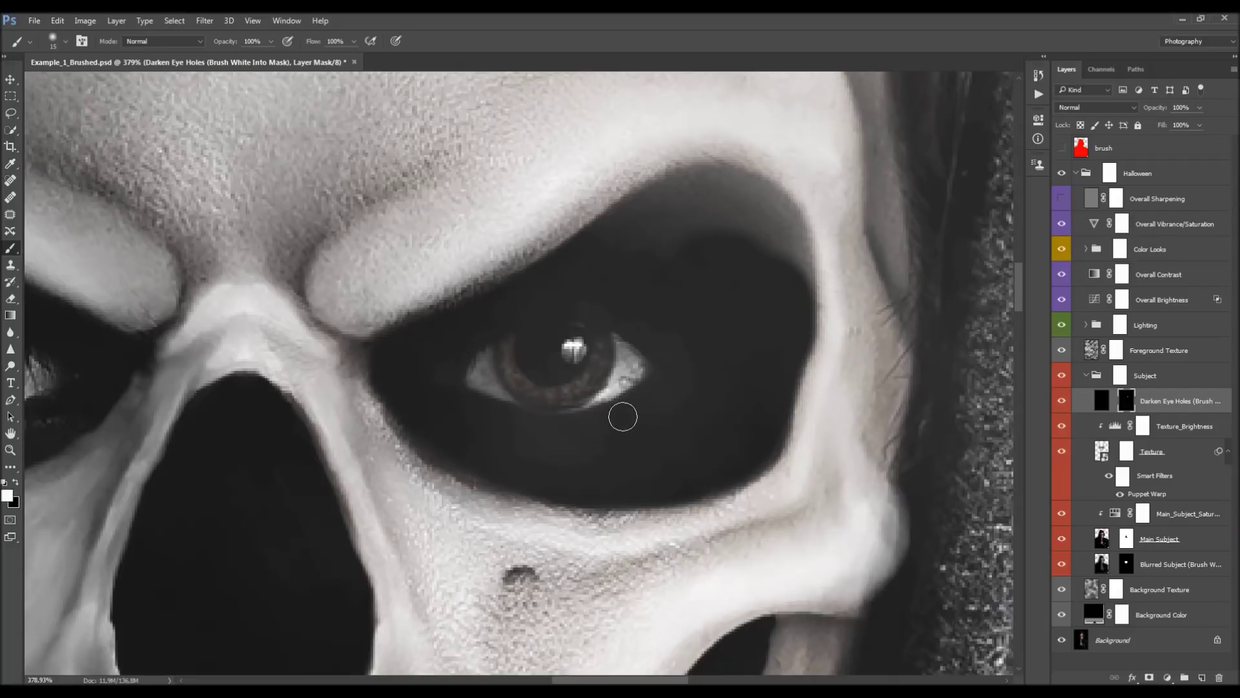
pyautogui.press(']')
pyautogui.press('[')
pyautogui.moveTo(748, 221)
pyautogui.mouseDown()
pyautogui.moveTo(768, 266)
pyautogui.moveTo(787, 257)
pyautogui.moveTo(793, 292)
pyautogui.moveTo(790, 234)
pyautogui.moveTo(764, 198)
pyautogui.moveTo(737, 184)
pyautogui.moveTo(670, 188)
pyautogui.mouseUp()
pyautogui.press(']')
pyautogui.press('[')
pyautogui.moveTo(668, 205)
pyautogui.mouseDown()
pyautogui.moveTo(619, 225)
pyautogui.moveTo(642, 221)
pyautogui.moveTo(692, 304)
pyautogui.moveTo(657, 266)
pyautogui.mouseUp()
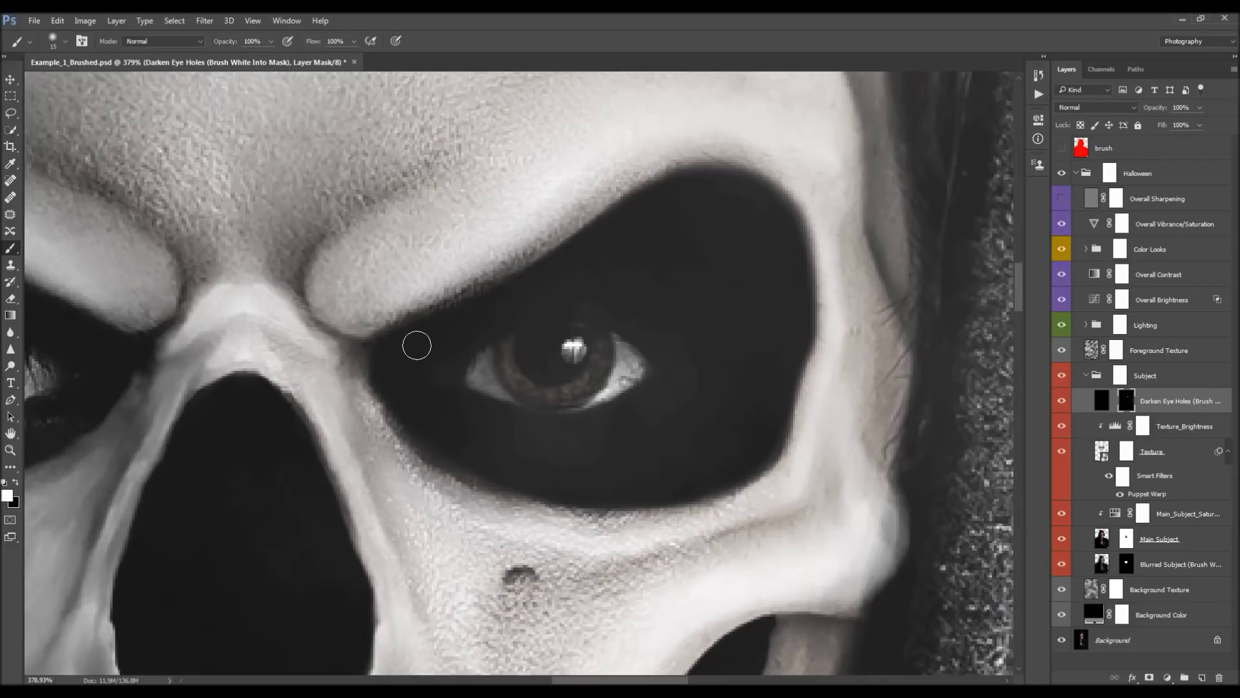
# - Add a bright red Color Overlay at 100% opacity to the Darken Eye Holes layer to show the painted area
pyautogui.doubleClick(1192, 397)
pyautogui.click(413, 318)
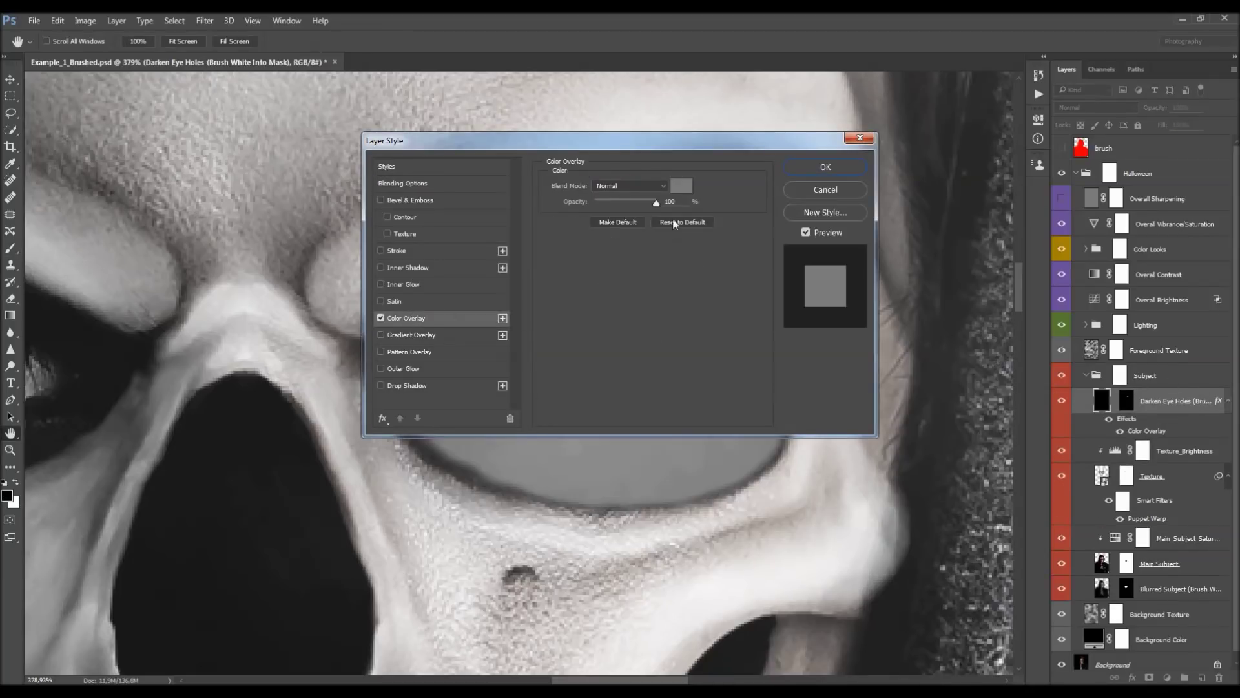
pyautogui.click(682, 186)
pyautogui.click(759, 204)
pyautogui.press('Return')
pyautogui.press('Return')
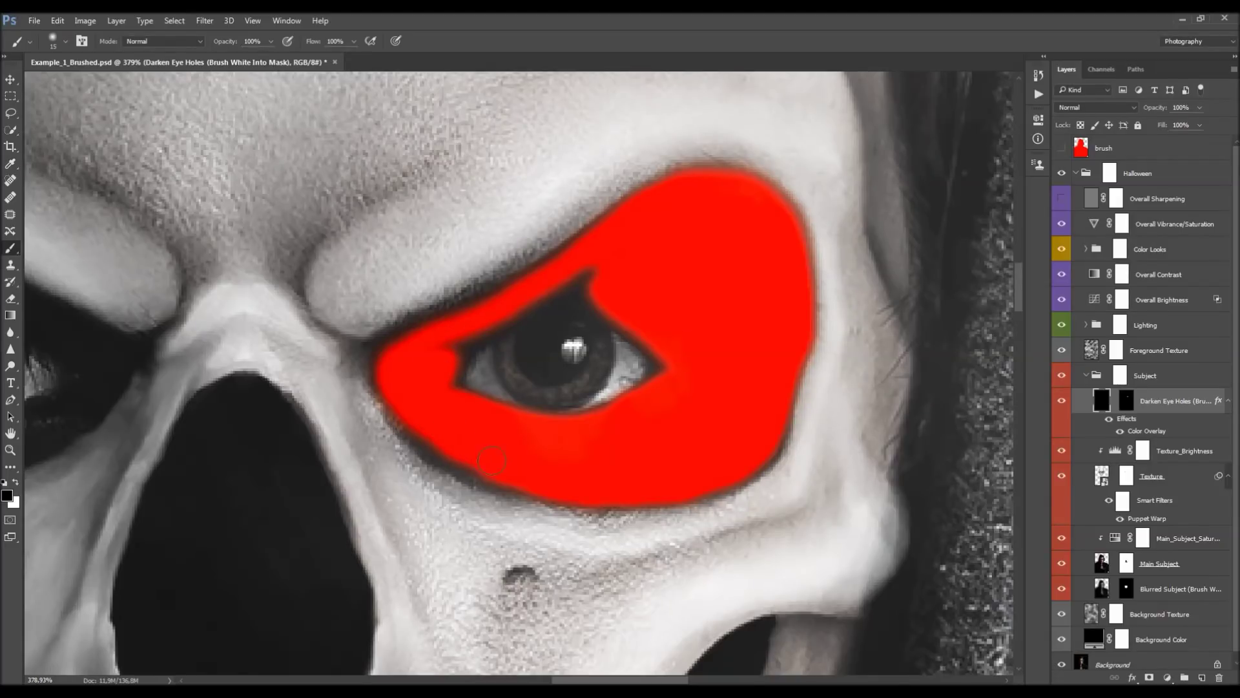
# - Fill the missed gap above the eye with white on the Darken Eye Holes mask
pyautogui.click(1127, 402)
pyautogui.press('x')
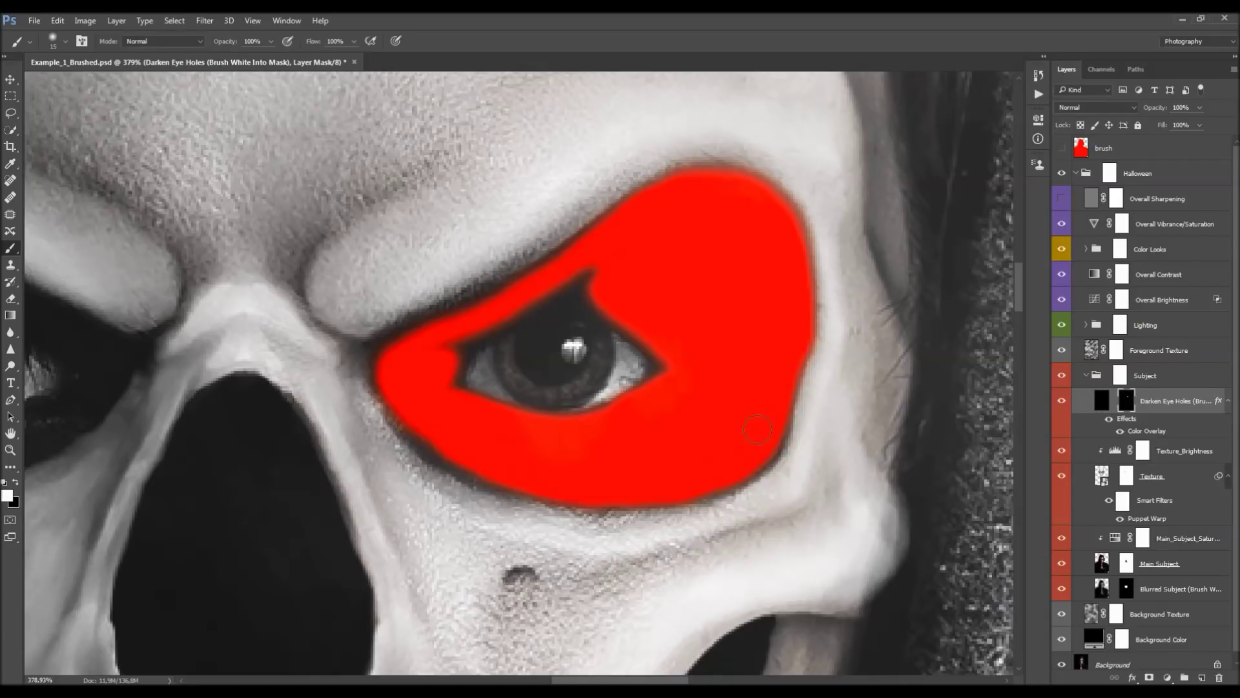
pyautogui.moveTo(631, 271); pyautogui.dragTo(638, 248)
pyautogui.moveTo(568, 280); pyautogui.dragTo(619, 294)
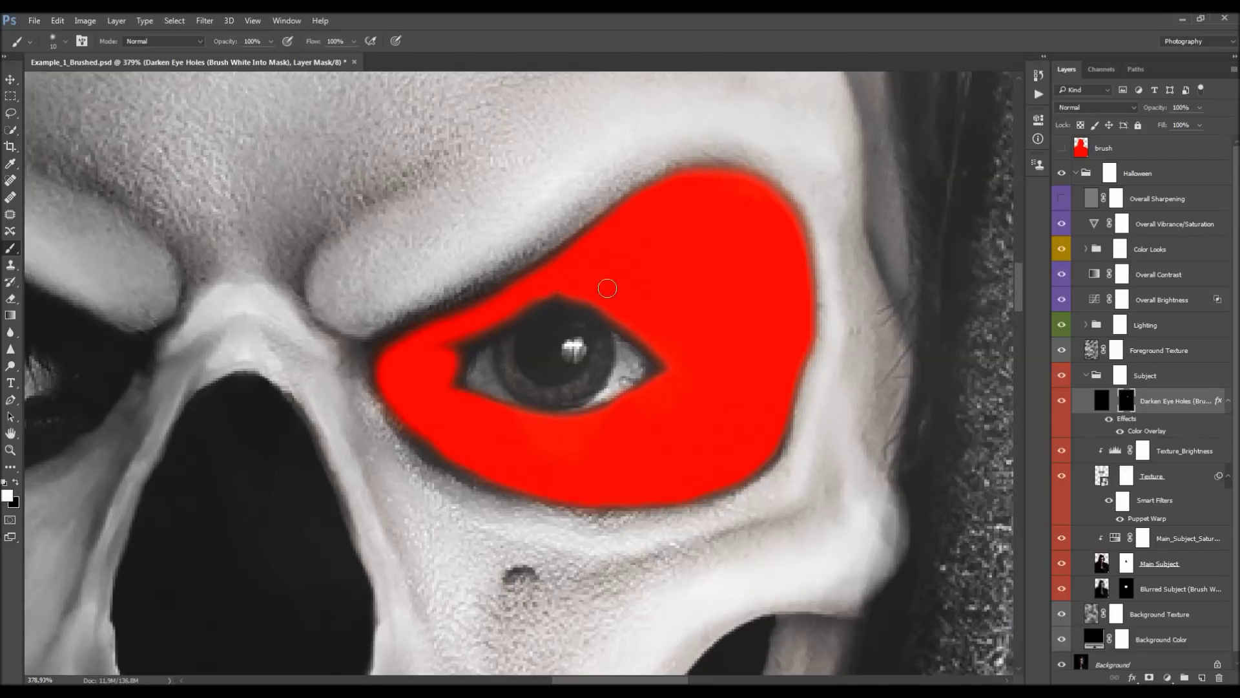
# - Fill the gap along the eye's upper inner lid with white on the Darken Eye Holes mask and hide the layer's red overlay
pyautogui.moveTo(489, 313); pyautogui.dragTo(443, 365)
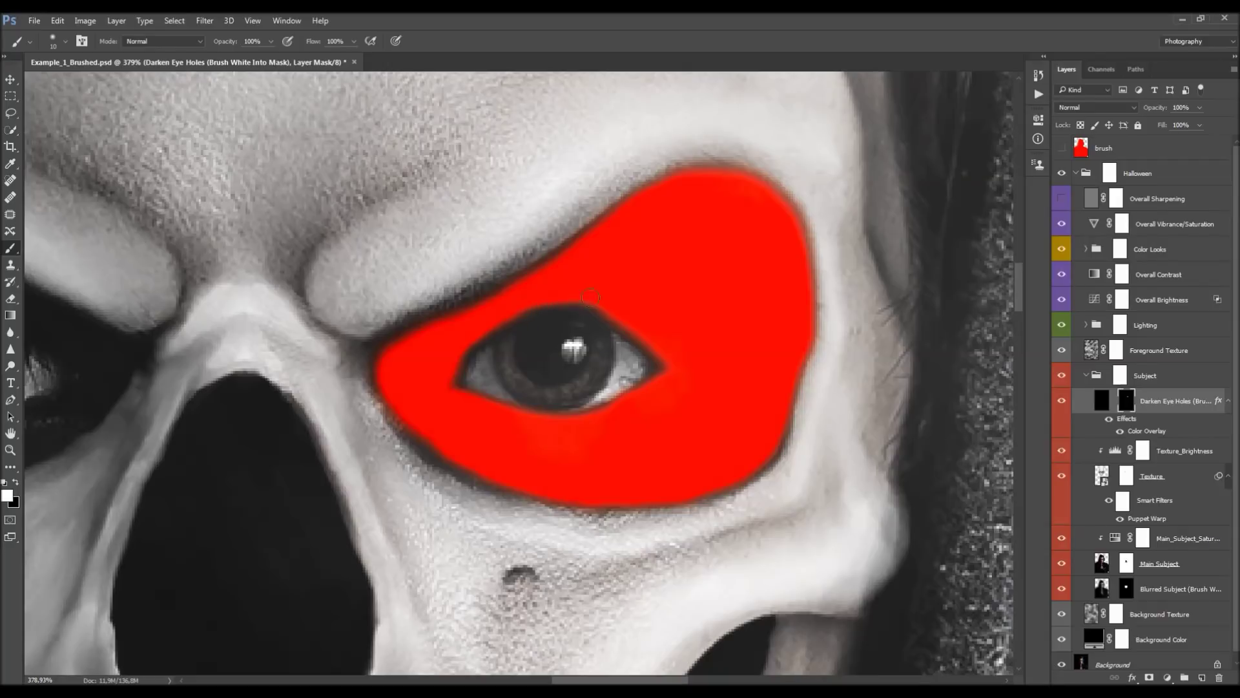
pyautogui.click(1110, 419)
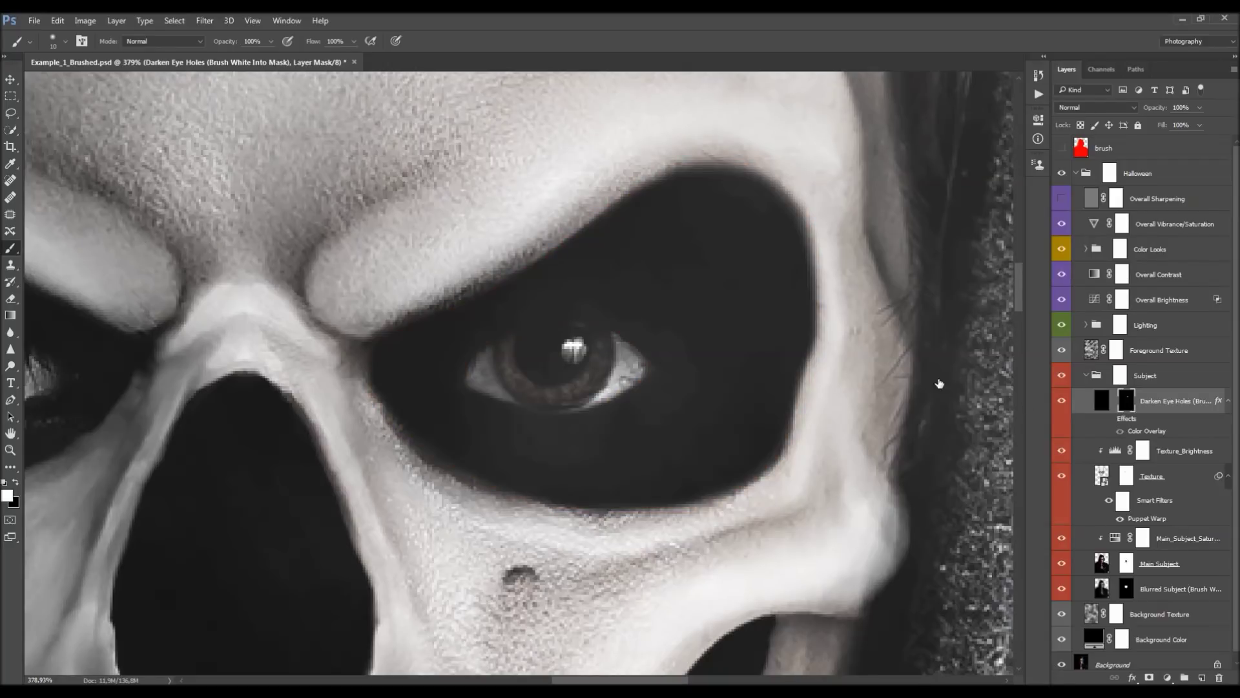
# - Compare the eye socket with the Darken Eye Holes layer hidden and shown, and check the darkening on the whole face
pyautogui.press(']')
pyautogui.press(']')
pyautogui.click(1064, 403)
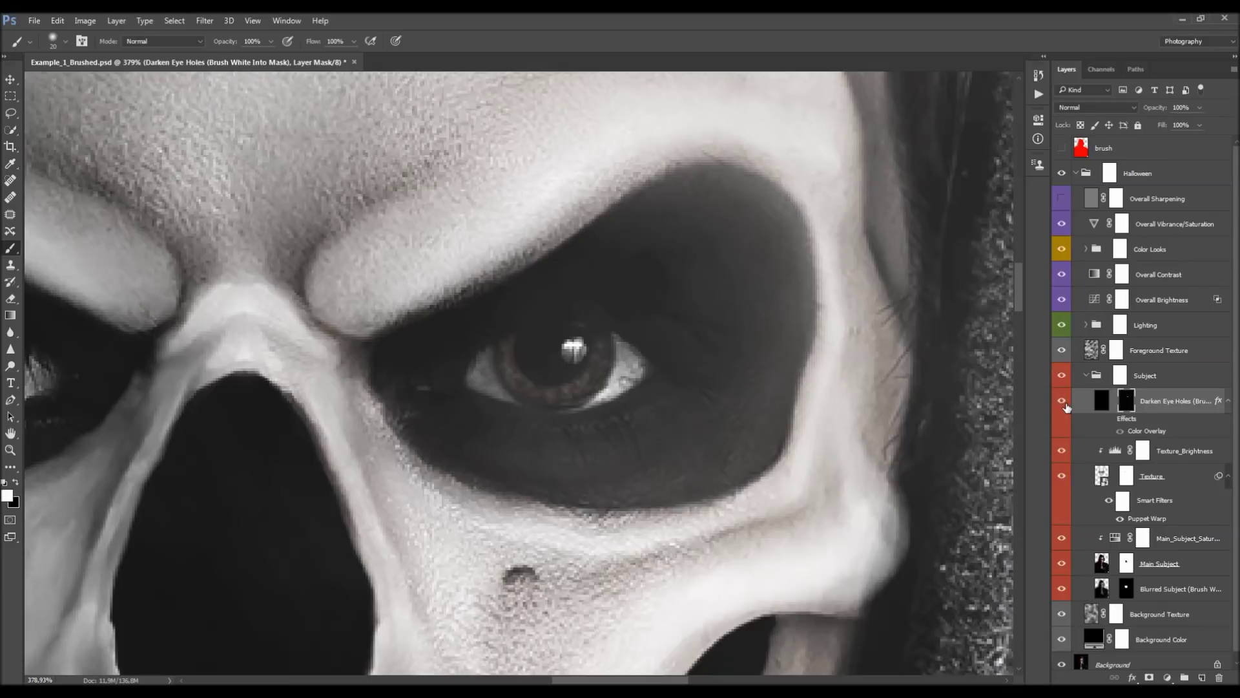
pyautogui.click(1063, 404)
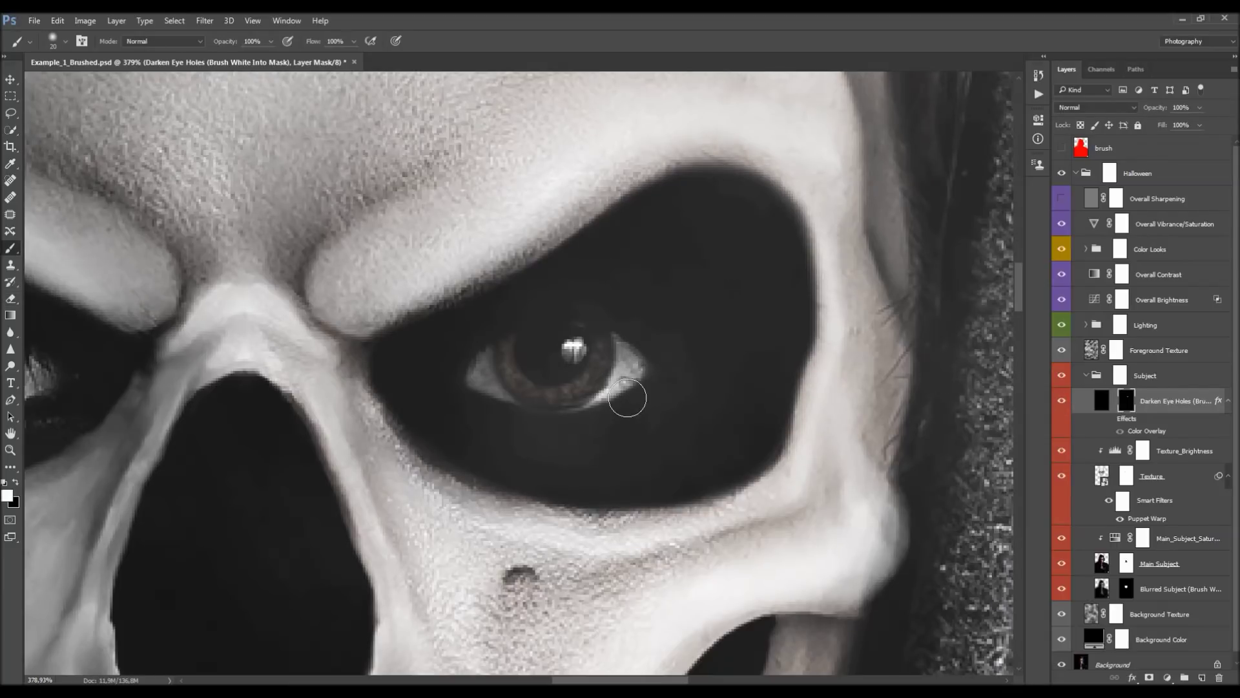
pyautogui.press('x')
pyautogui.press('[')
pyautogui.scroll(-10, 620, 355)
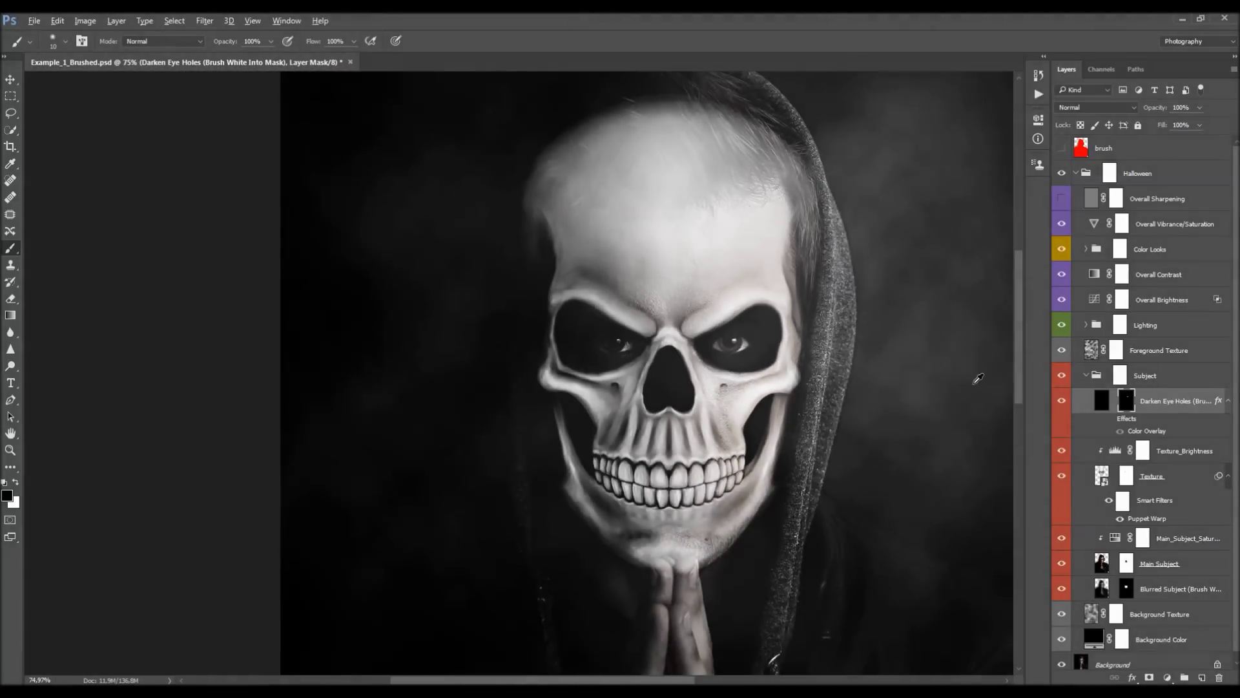
# - Paint white with a larger brush on the Darken Eye Holes mask over the outer part of the shadowed side's eye socket
pyautogui.scroll(9, 620, 349)
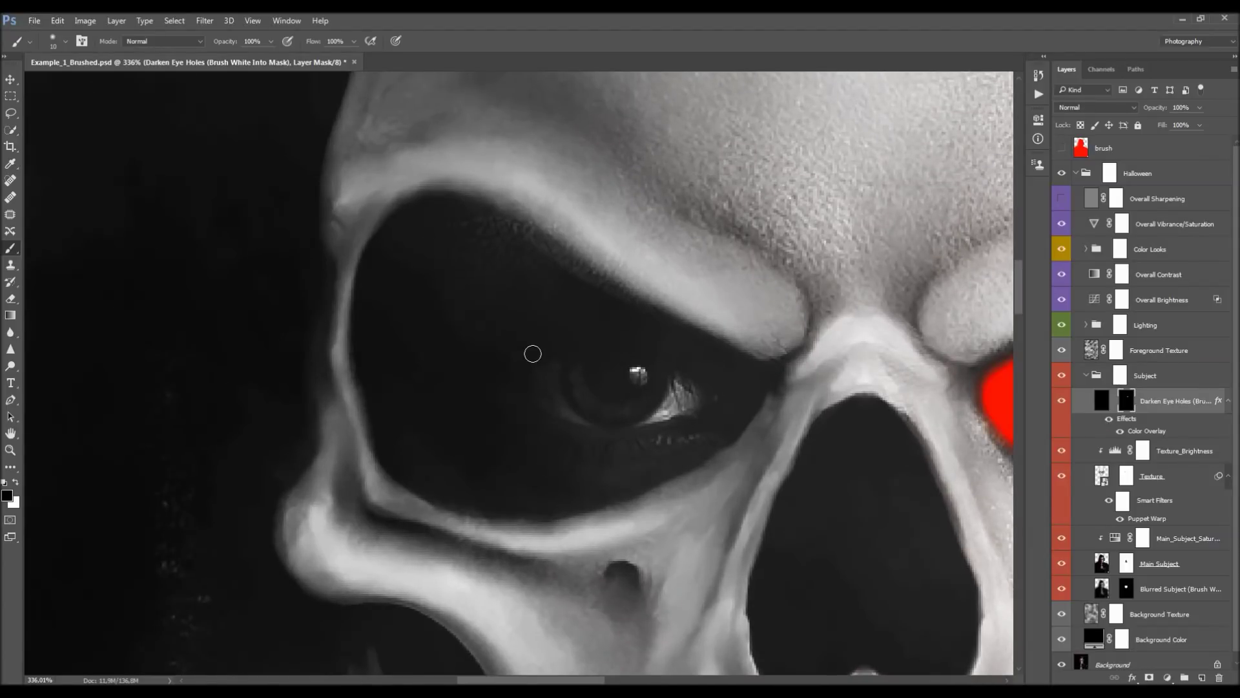
pyautogui.press(']')
pyautogui.press(']')
pyautogui.press(']')
pyautogui.press('x')
pyautogui.moveTo(446, 288)
pyautogui.mouseDown()
pyautogui.moveTo(455, 315)
pyautogui.moveTo(490, 344)
pyautogui.moveTo(552, 378)
pyautogui.moveTo(442, 354)
pyautogui.moveTo(462, 359)
pyautogui.moveTo(439, 290)
pyautogui.moveTo(396, 292)
pyautogui.moveTo(386, 381)
pyautogui.moveTo(419, 381)
pyautogui.moveTo(435, 437)
pyautogui.moveTo(396, 412)
pyautogui.moveTo(411, 461)
pyautogui.mouseUp()
pyautogui.scroll(1, 489, 352)
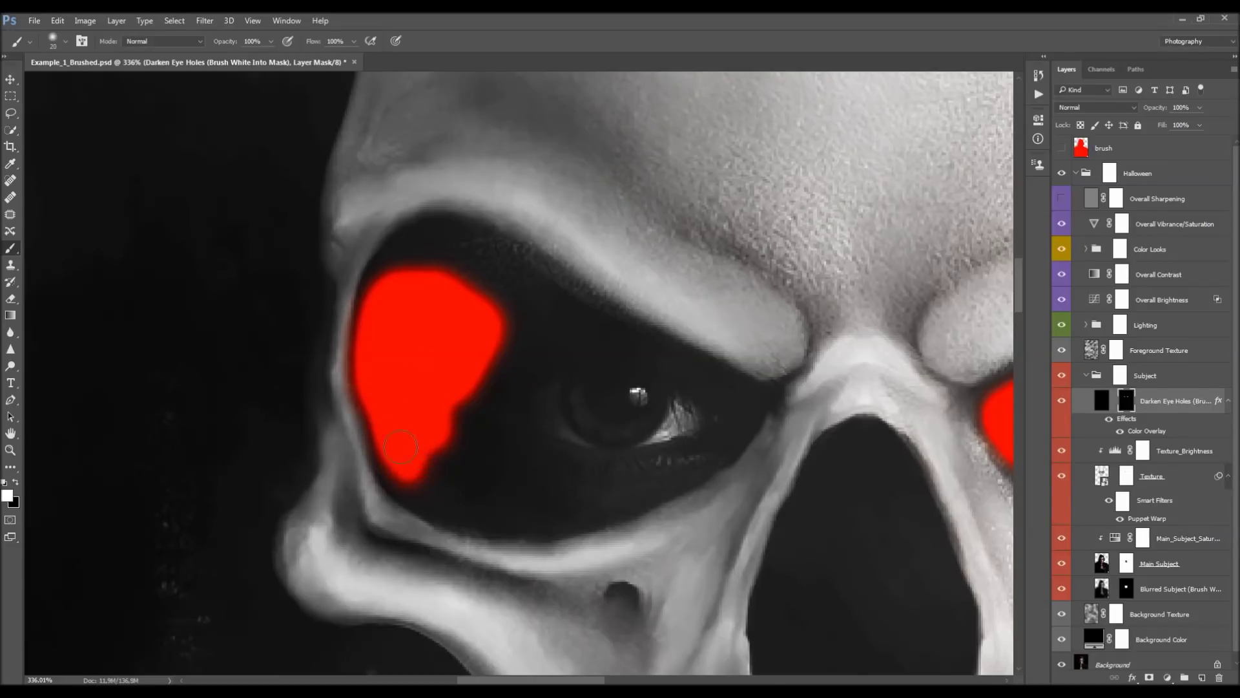
# - Paint white on the Darken Eye Holes mask across the left eye socket, around the outer eye corner and along the upper eyelid
pyautogui.moveTo(386, 407)
pyautogui.mouseDown()
pyautogui.moveTo(428, 493)
pyautogui.moveTo(402, 460)
pyautogui.moveTo(424, 488)
pyautogui.moveTo(516, 502)
pyautogui.moveTo(455, 447)
pyautogui.moveTo(429, 290)
pyautogui.moveTo(409, 284)
pyautogui.moveTo(377, 301)
pyautogui.moveTo(421, 243)
pyautogui.moveTo(477, 265)
pyautogui.moveTo(466, 252)
pyautogui.moveTo(423, 254)
pyautogui.moveTo(460, 245)
pyautogui.moveTo(421, 250)
pyautogui.moveTo(468, 246)
pyautogui.moveTo(513, 277)
pyautogui.moveTo(490, 254)
pyautogui.moveTo(538, 287)
pyautogui.moveTo(483, 253)
pyautogui.moveTo(458, 269)
pyautogui.moveTo(458, 291)
pyautogui.moveTo(492, 330)
pyautogui.moveTo(492, 304)
pyautogui.moveTo(554, 314)
pyautogui.moveTo(529, 291)
pyautogui.moveTo(569, 323)
pyautogui.moveTo(522, 283)
pyautogui.moveTo(590, 327)
pyautogui.moveTo(536, 300)
pyautogui.moveTo(572, 319)
pyautogui.moveTo(642, 341)
pyautogui.moveTo(466, 303)
pyautogui.moveTo(502, 304)
pyautogui.moveTo(506, 351)
pyautogui.moveTo(580, 333)
pyautogui.moveTo(478, 387)
pyautogui.moveTo(478, 439)
pyautogui.moveTo(515, 470)
pyautogui.moveTo(433, 483)
pyautogui.moveTo(457, 504)
pyautogui.moveTo(525, 514)
pyautogui.moveTo(481, 515)
pyautogui.moveTo(586, 505)
pyautogui.moveTo(517, 465)
pyautogui.moveTo(575, 478)
pyautogui.moveTo(564, 505)
pyautogui.moveTo(610, 488)
pyautogui.moveTo(623, 501)
pyautogui.moveTo(544, 516)
pyautogui.mouseUp()
pyautogui.press('[')
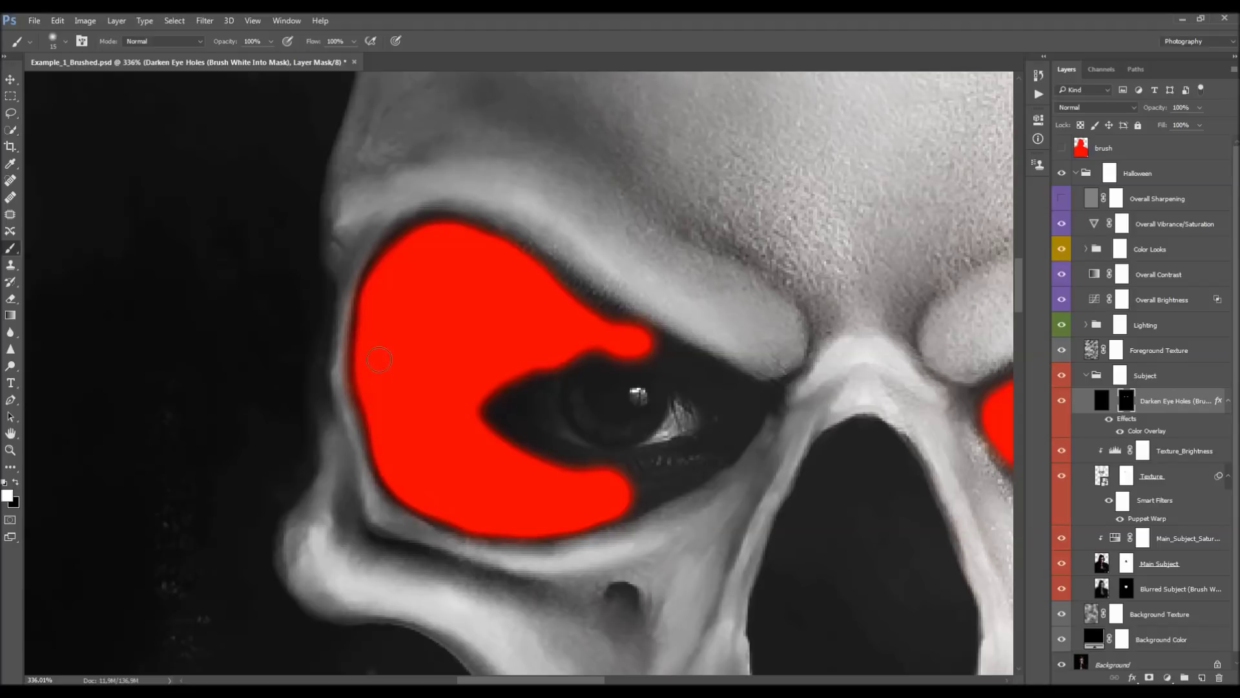
pyautogui.moveTo(576, 311)
pyautogui.mouseDown()
pyautogui.moveTo(747, 396)
pyautogui.moveTo(743, 420)
pyautogui.mouseUp()
pyautogui.moveTo(630, 488); pyautogui.dragTo(657, 490)
pyautogui.moveTo(510, 462); pyautogui.dragTo(551, 471)
pyautogui.press(']')
pyautogui.moveTo(496, 381); pyautogui.dragTo(458, 400)
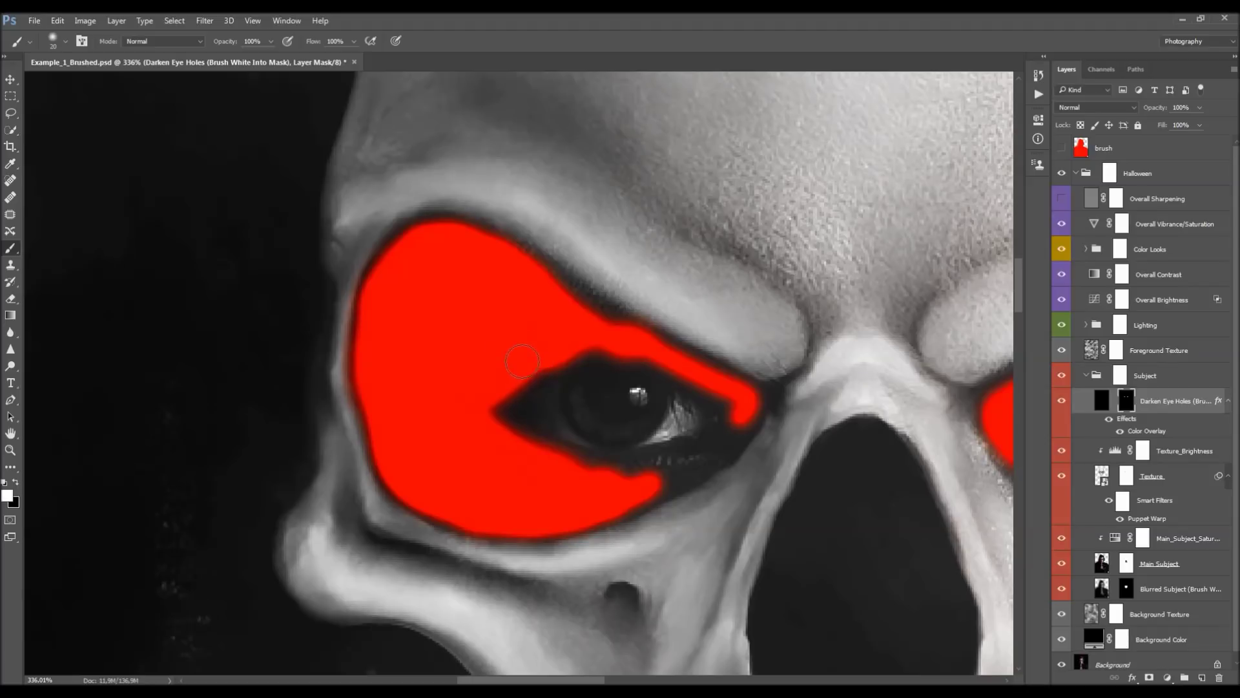
pyautogui.moveTo(560, 348); pyautogui.dragTo(603, 341)
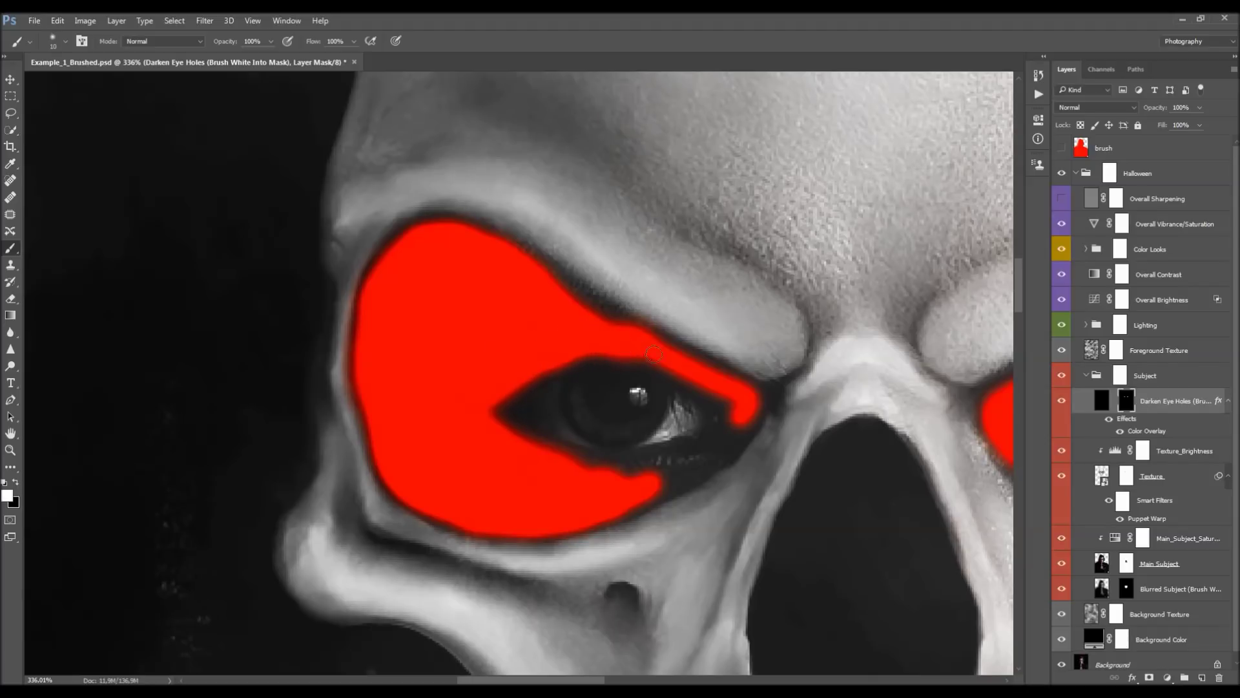
# - Fill the mask below the left eye's lower lid and at its inner corner, and hide the layer's red Color Overlay effect
pyautogui.press('x')
pyautogui.scroll(3, 496, 365)
pyautogui.press('x')
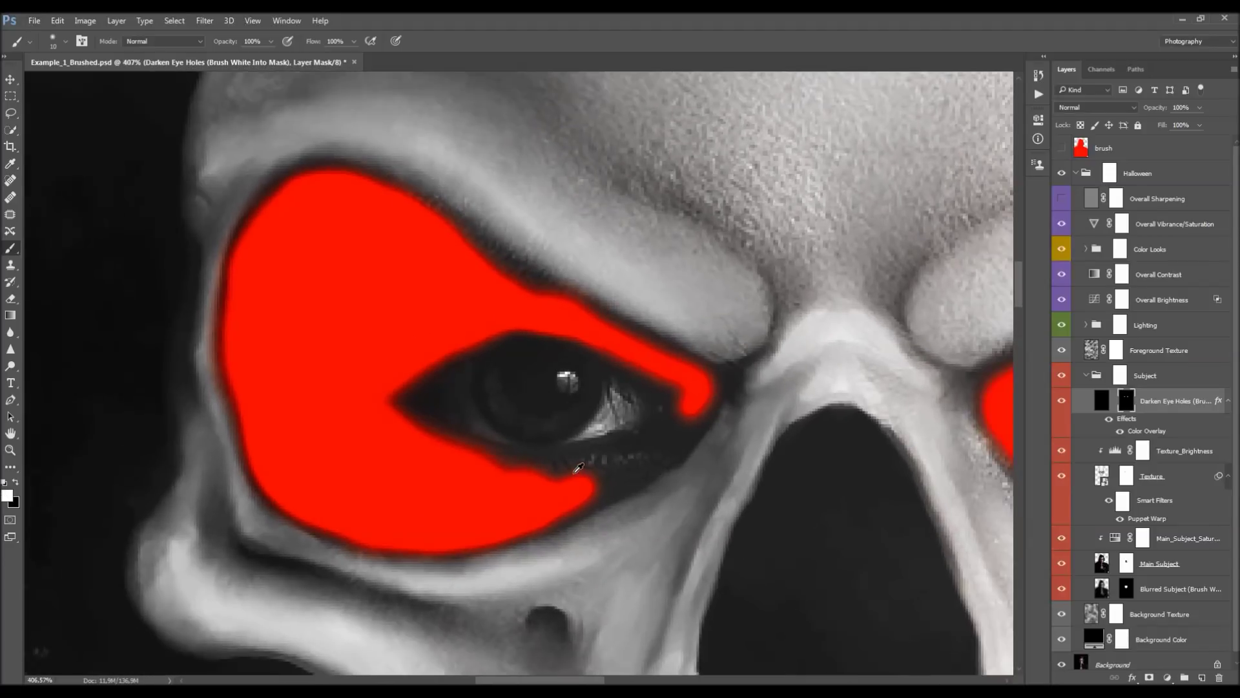
pyautogui.press(']')
pyautogui.moveTo(585, 469)
pyautogui.mouseDown()
pyautogui.moveTo(619, 464)
pyautogui.moveTo(502, 474)
pyautogui.moveTo(636, 442)
pyautogui.mouseUp()
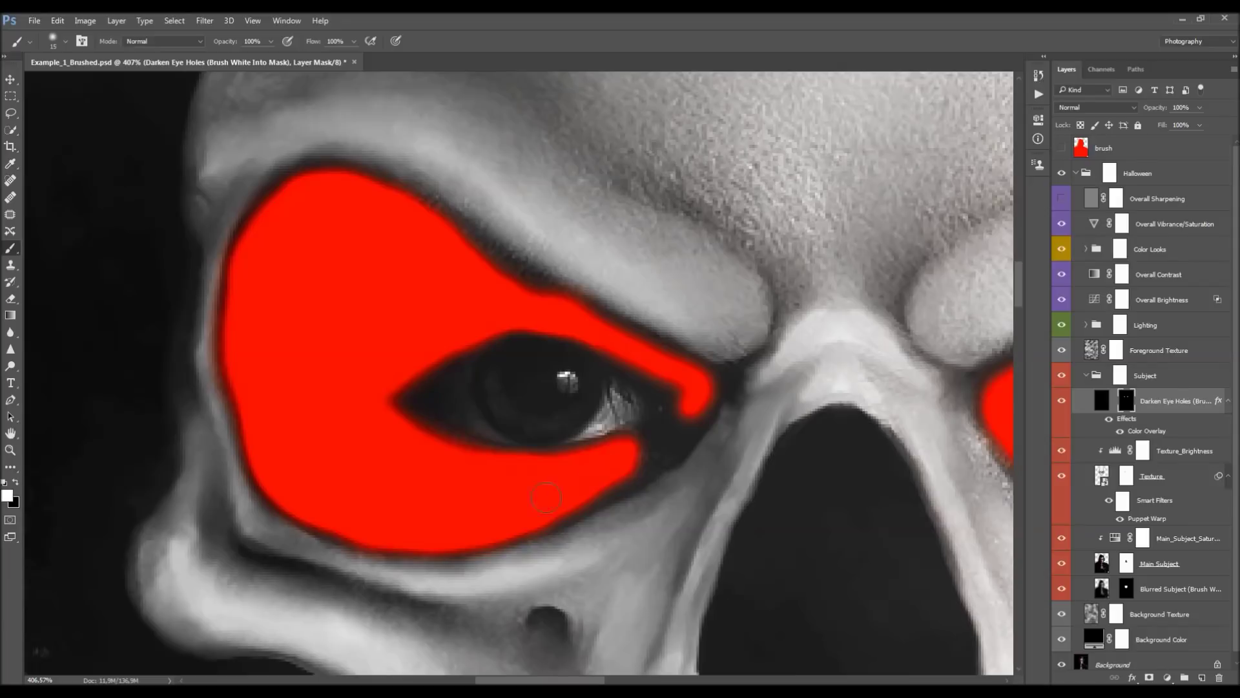
pyautogui.moveTo(558, 507)
pyautogui.mouseDown()
pyautogui.moveTo(610, 488)
pyautogui.moveTo(685, 423)
pyautogui.moveTo(666, 443)
pyautogui.mouseUp()
pyautogui.moveTo(702, 395)
pyautogui.mouseDown()
pyautogui.moveTo(713, 386)
pyautogui.moveTo(617, 456)
pyautogui.mouseUp()
pyautogui.press('\\')
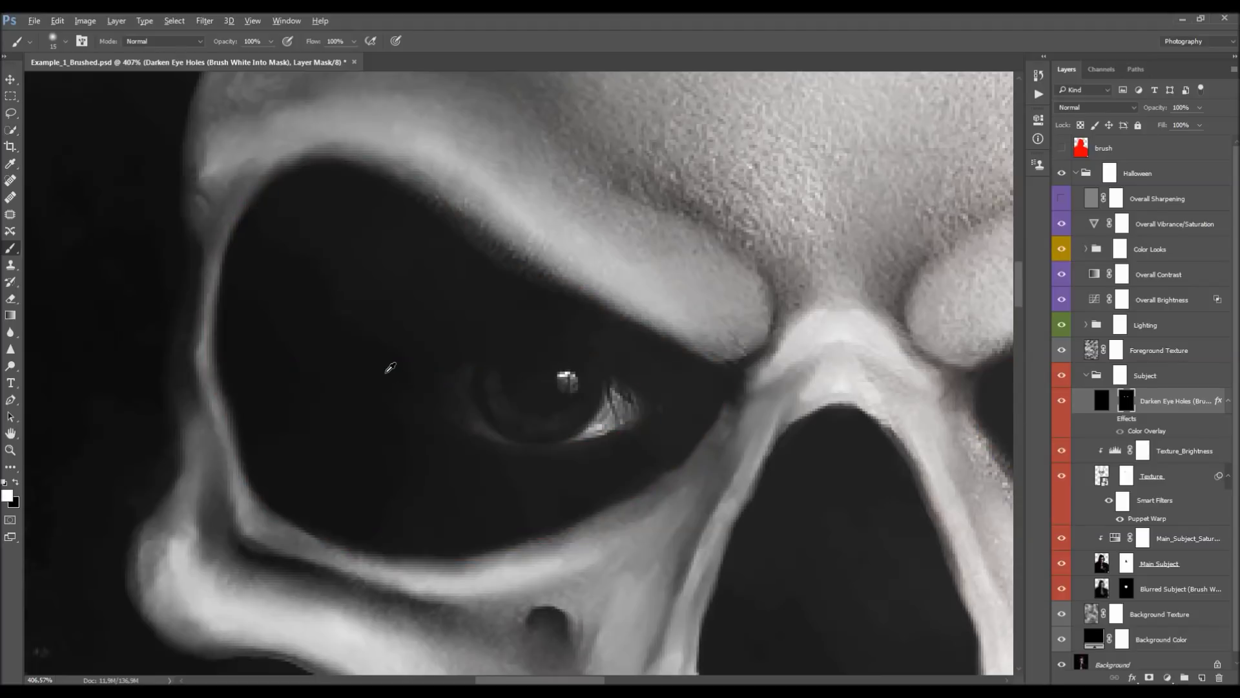
# - Paint black with a small brush on the Darken Eye Holes mask along the left eye's outer corner and lower lid to restore the eye
pyautogui.scroll(-3, 390, 368)
pyautogui.scroll(3, 534, 388)
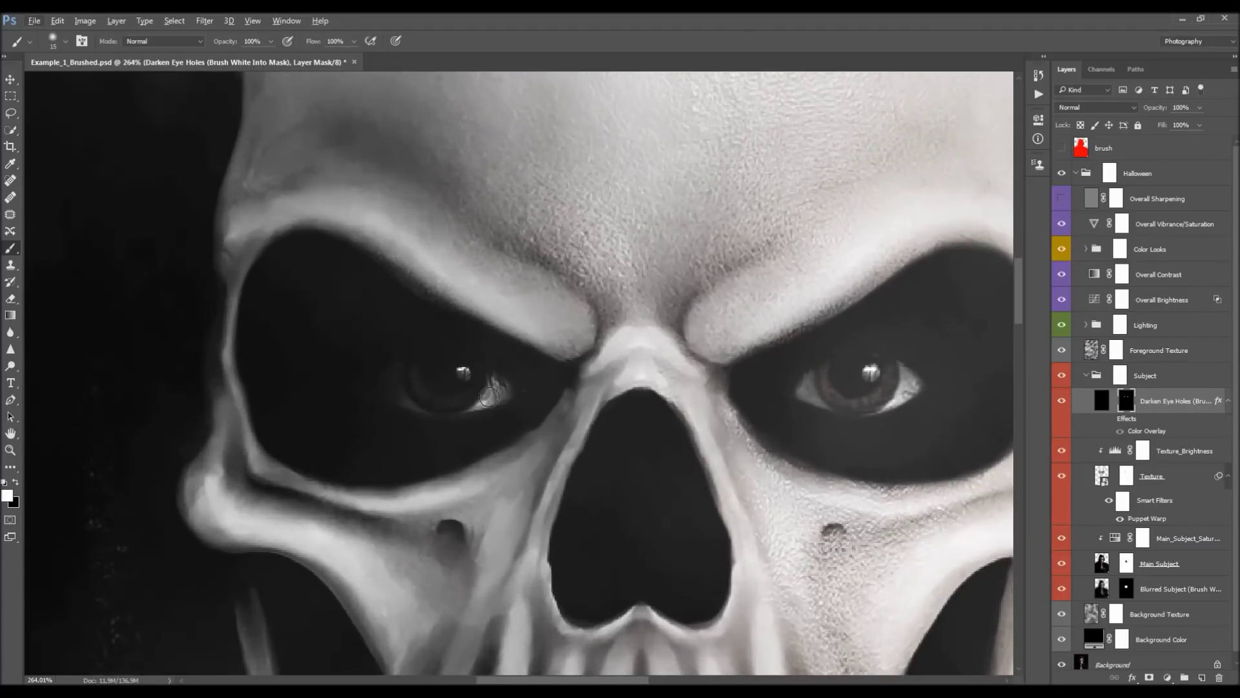
pyautogui.press('x')
pyautogui.press('x')
pyautogui.press('x')
pyautogui.press('[')
pyautogui.press('[')
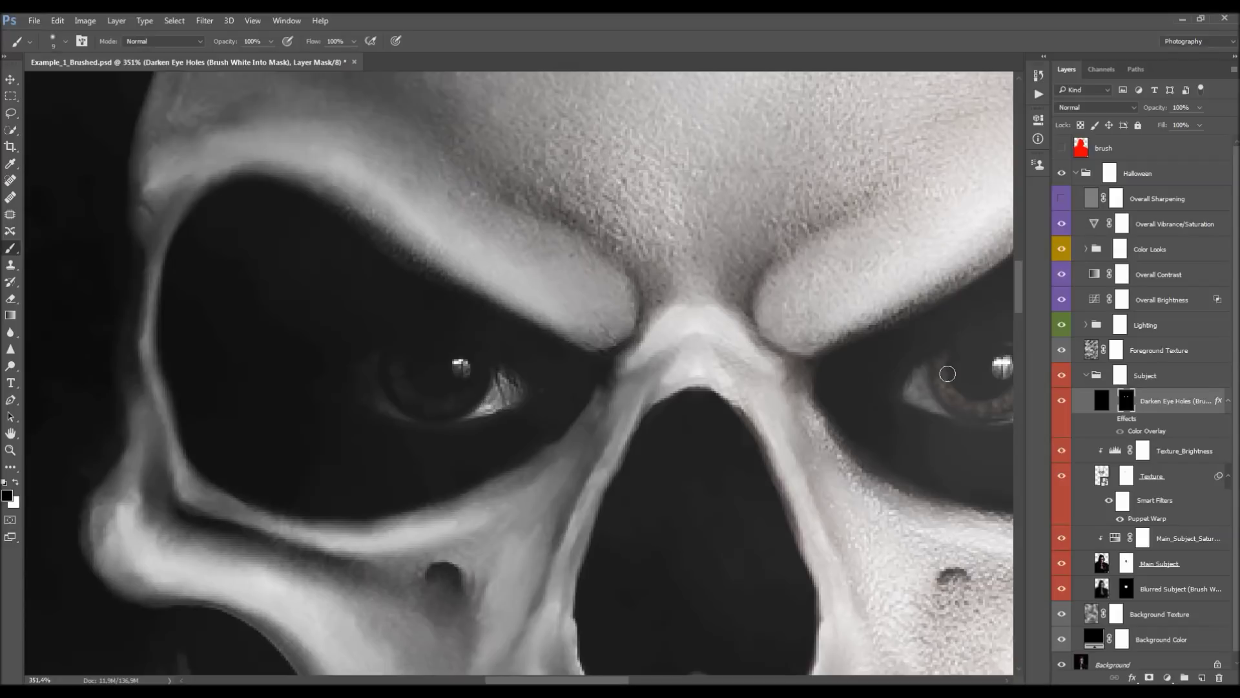
pyautogui.press('x')
pyautogui.press(']')
pyautogui.press('x')
pyautogui.moveTo(395, 395)
pyautogui.mouseDown()
pyautogui.moveTo(368, 396)
pyautogui.moveTo(469, 403)
pyautogui.mouseUp()
pyautogui.press('v')
# - Compare the whole skull face with the Darken Eye Holes layer hidden and shown
pyautogui.hotkey('ctrl', '0')
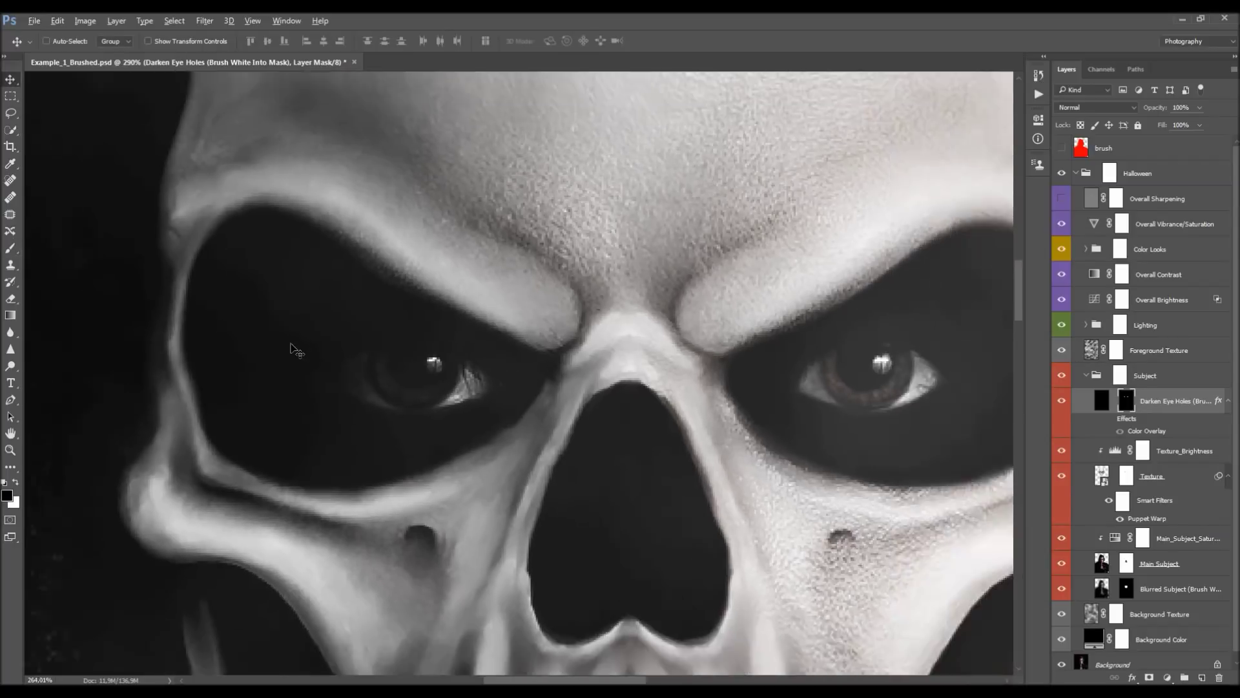
pyautogui.scroll(-2, 610, 367)
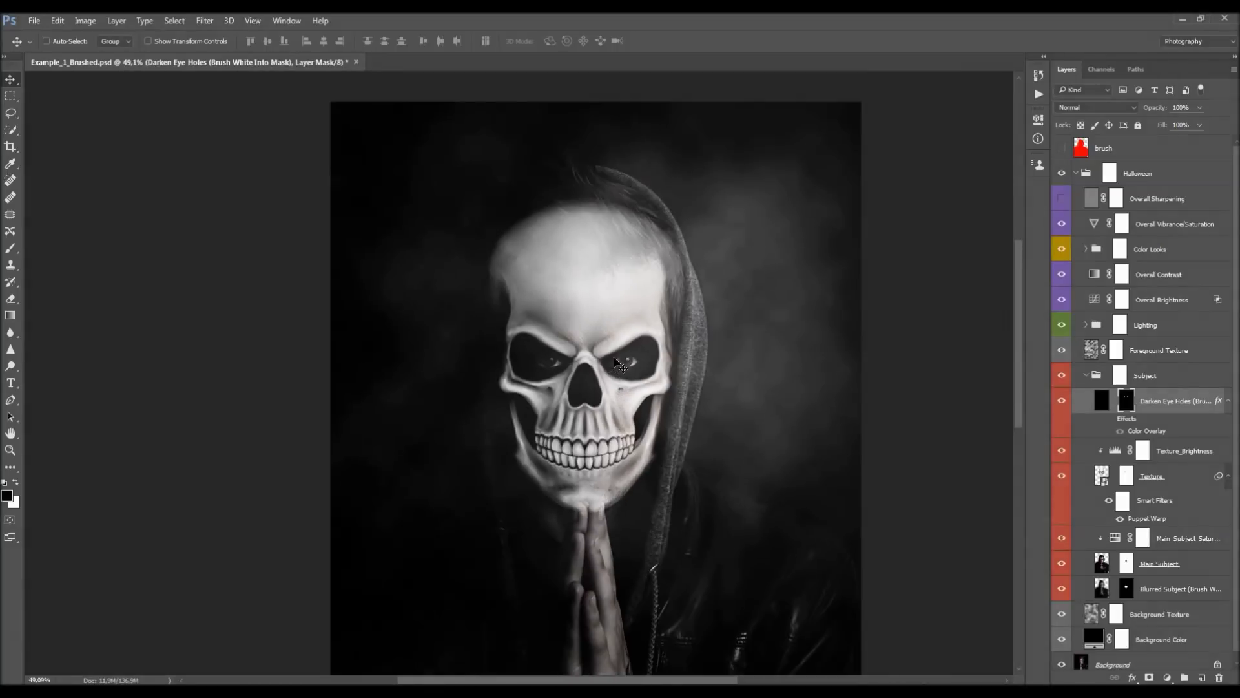
pyautogui.scroll(3, 1007, 409)
pyautogui.click(1063, 403)
pyautogui.click(1064, 404)
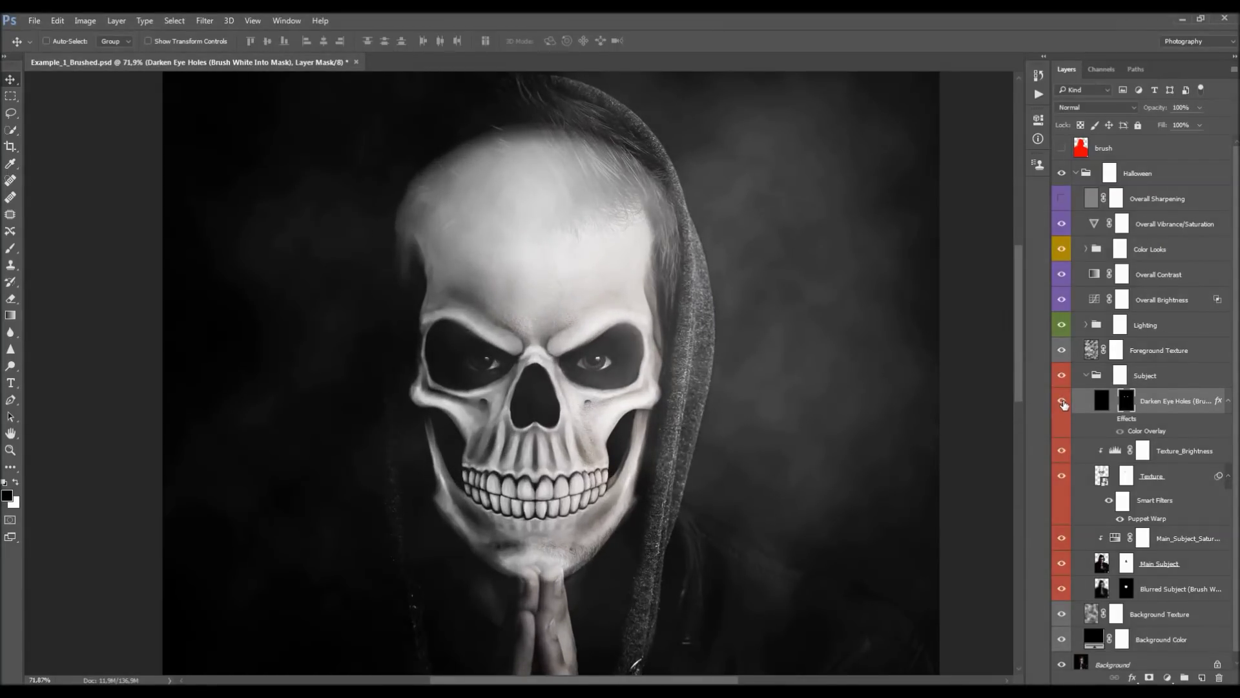
pyautogui.click(1062, 403)
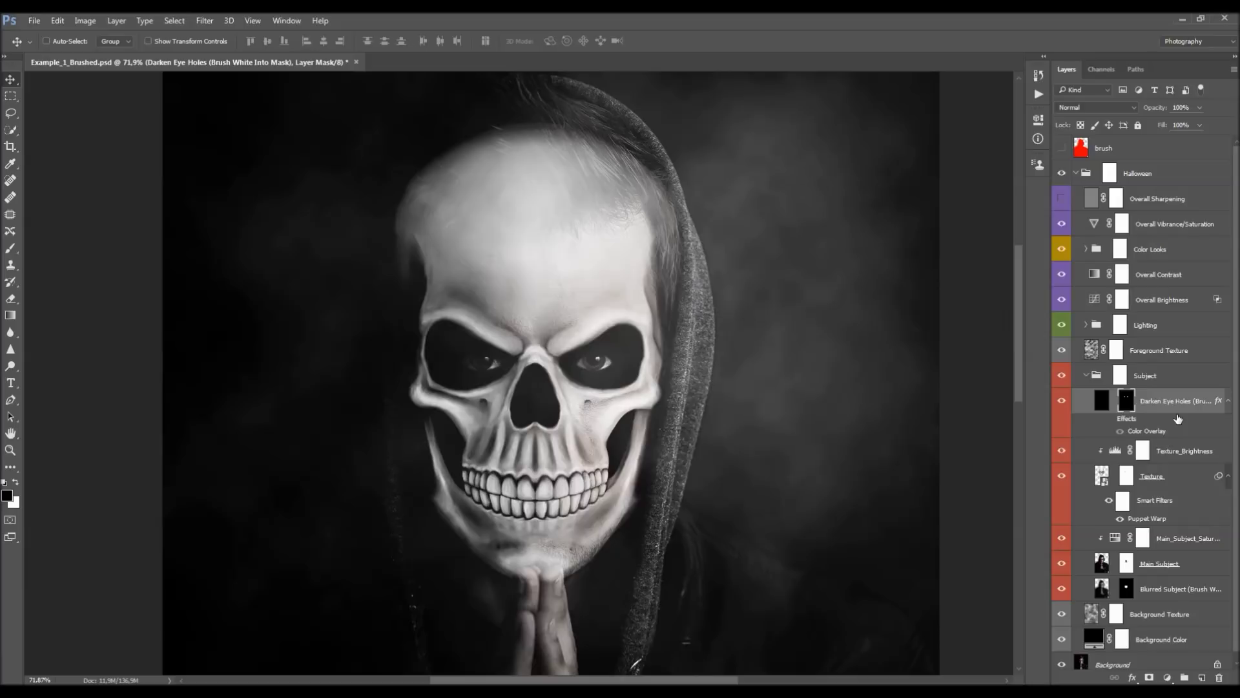
pyautogui.scroll(-2, 485, 360)
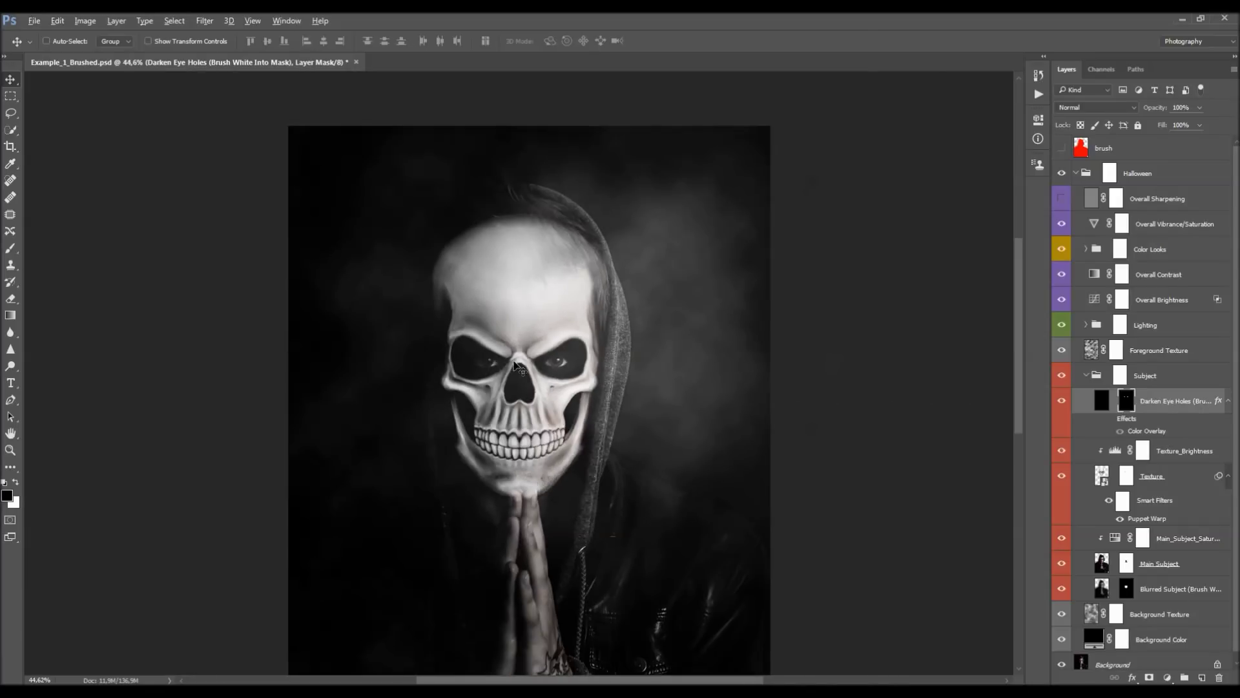
pyautogui.scroll(2, 461, 321)
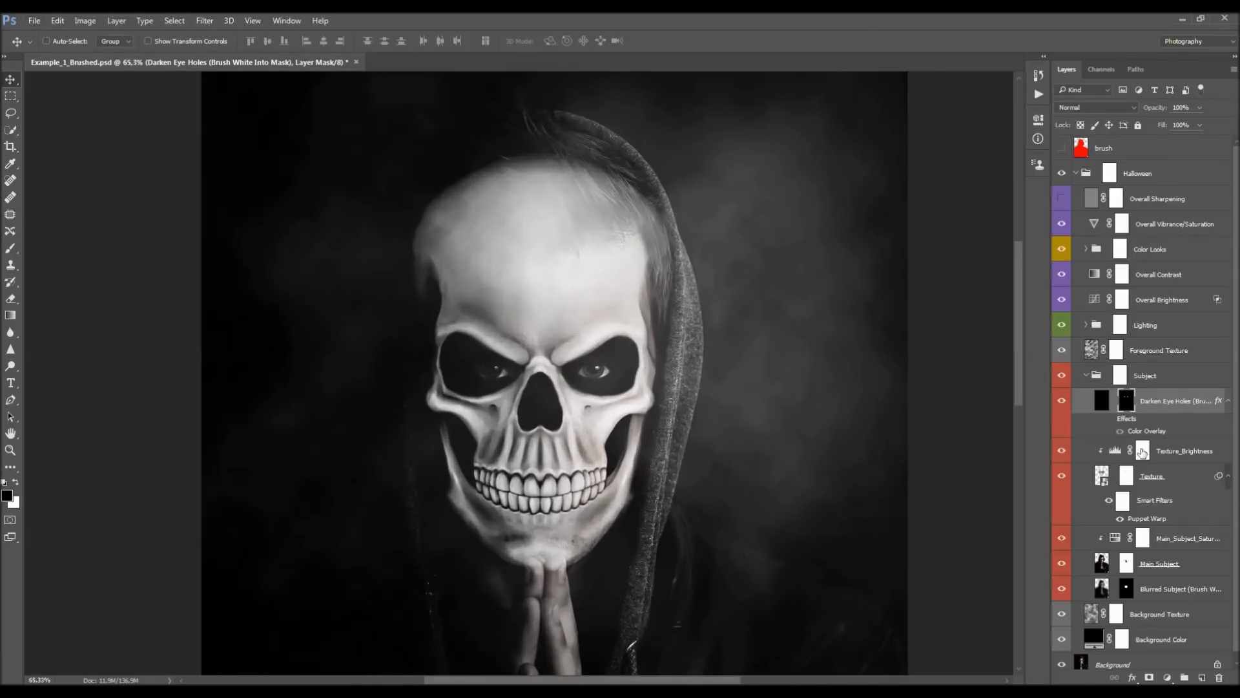
pyautogui.scroll(-2, 517, 388)
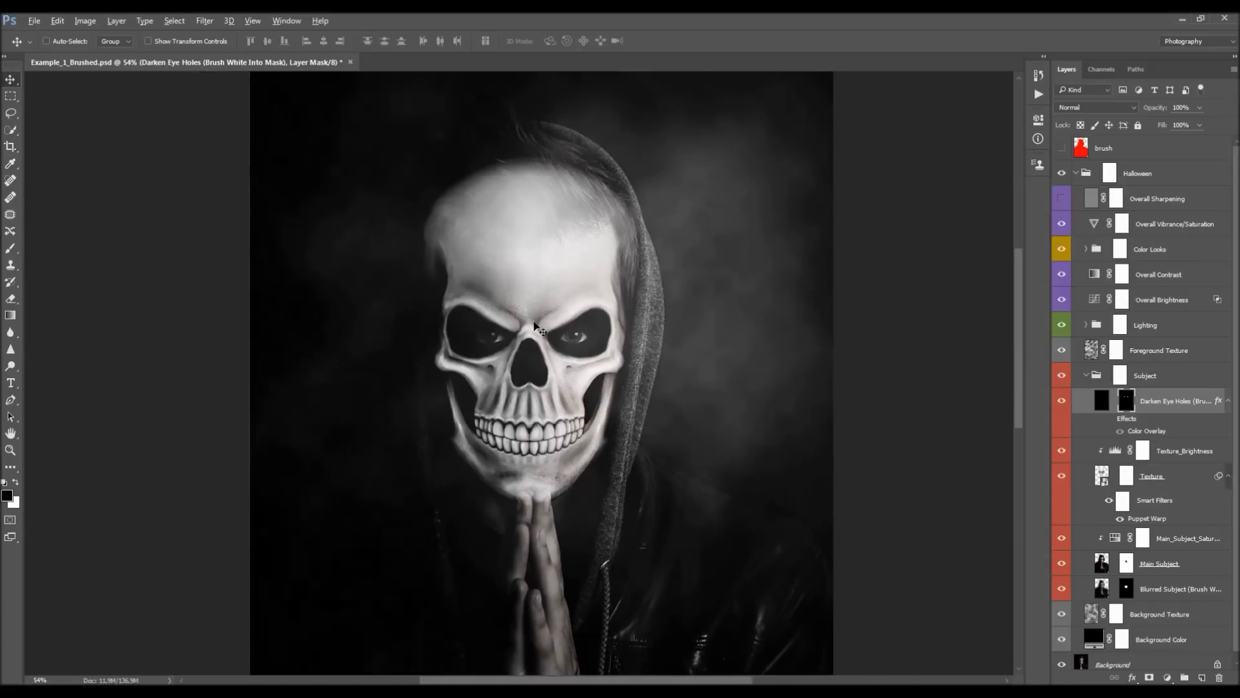
pyautogui.scroll(1, 561, 368)
# - Compare the portrait with the Texture layer hidden and shown, and target that layer's mask
pyautogui.click(1164, 481)
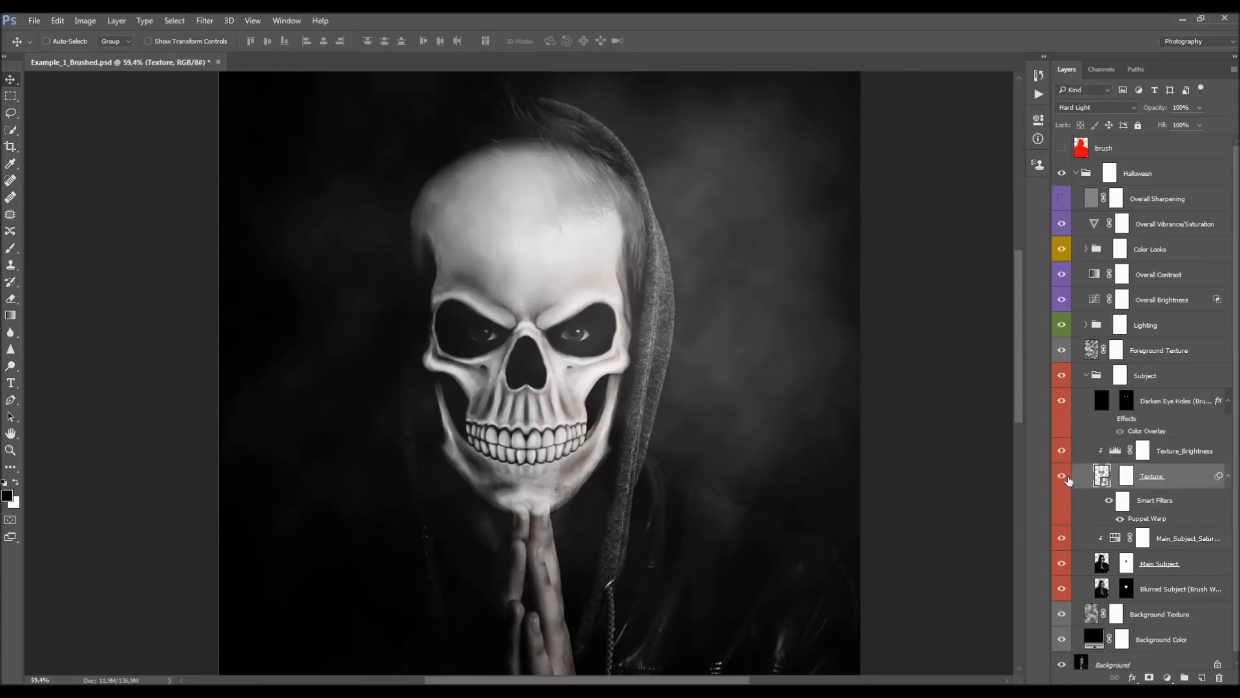
pyautogui.click(1065, 479)
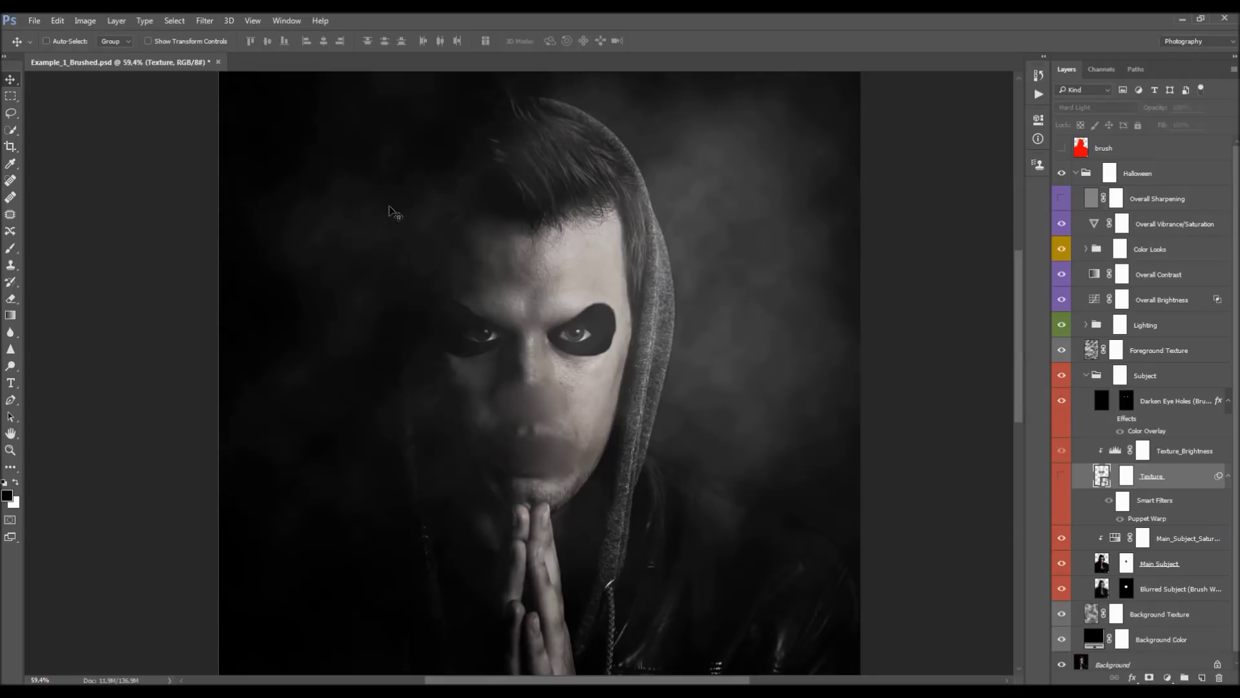
pyautogui.click(1060, 474)
pyautogui.click(1126, 476)
pyautogui.scroll(-1, 453, 348)
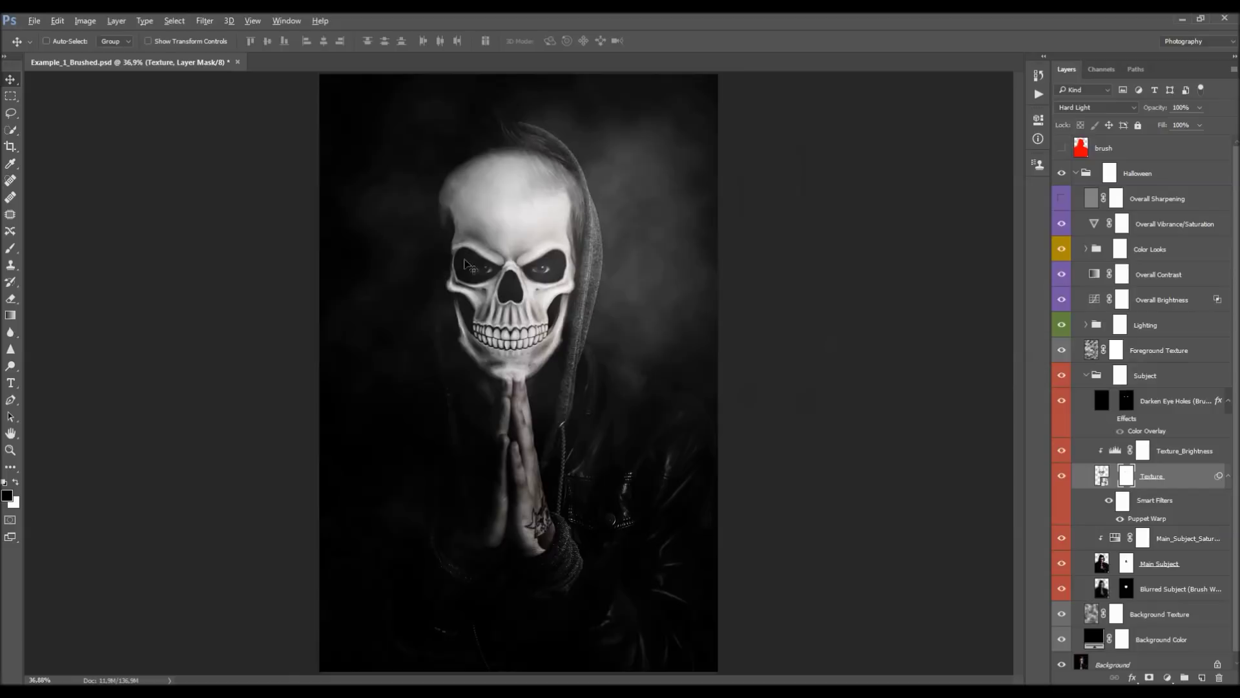
pyautogui.scroll(1, 483, 155)
pyautogui.scroll(1, 484, 291)
pyautogui.scroll(1, 471, 271)
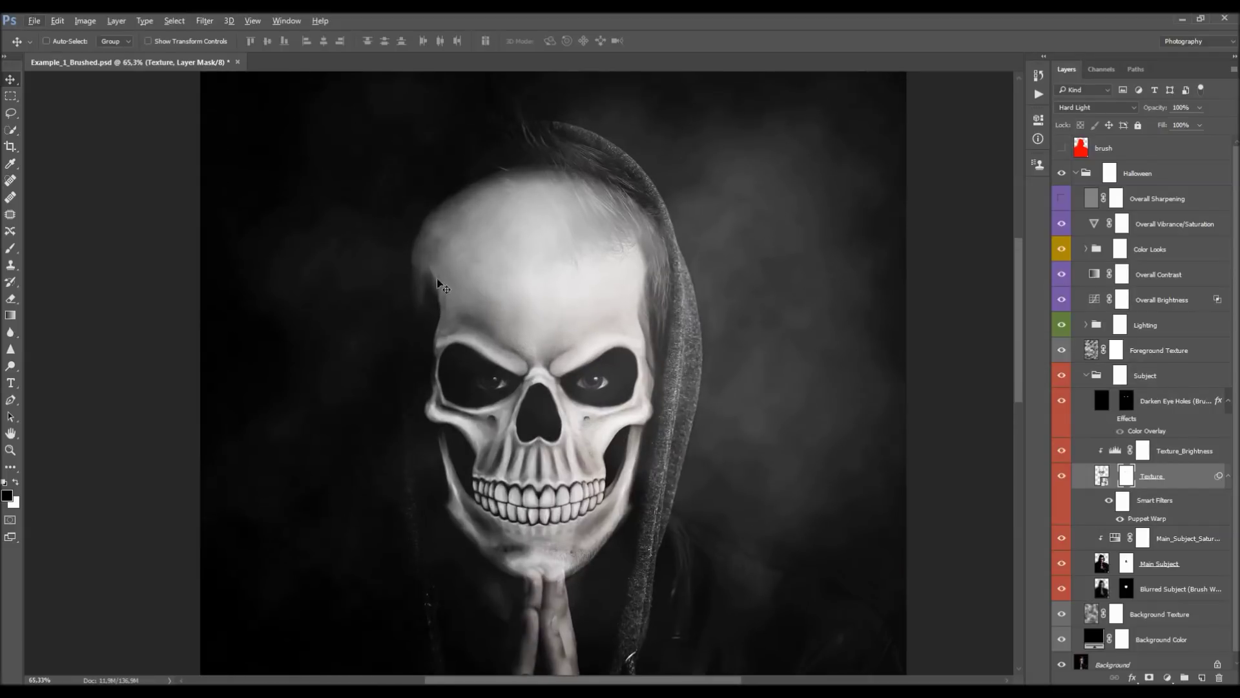
# - Inspect the chin and fingertips up close with the Texture layer hidden and shown, keeping the Brush tool ready
pyautogui.press('b')
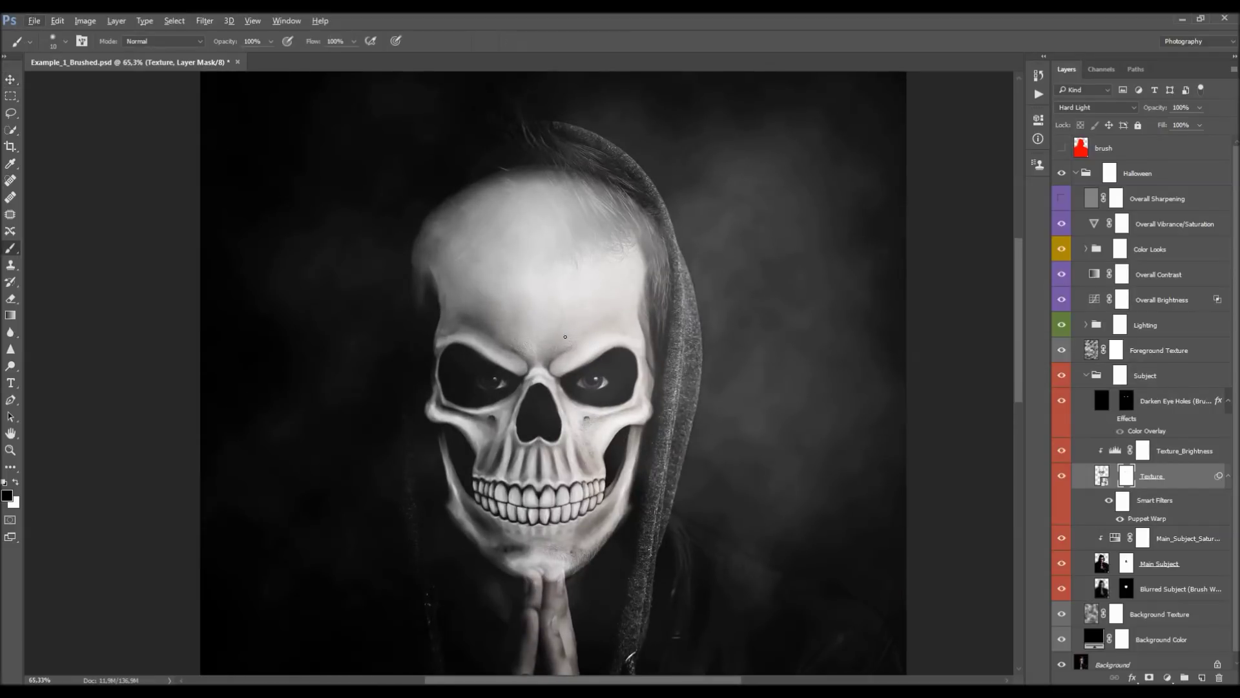
pyautogui.scroll(12, 554, 518)
pyautogui.scroll(1, 553, 518)
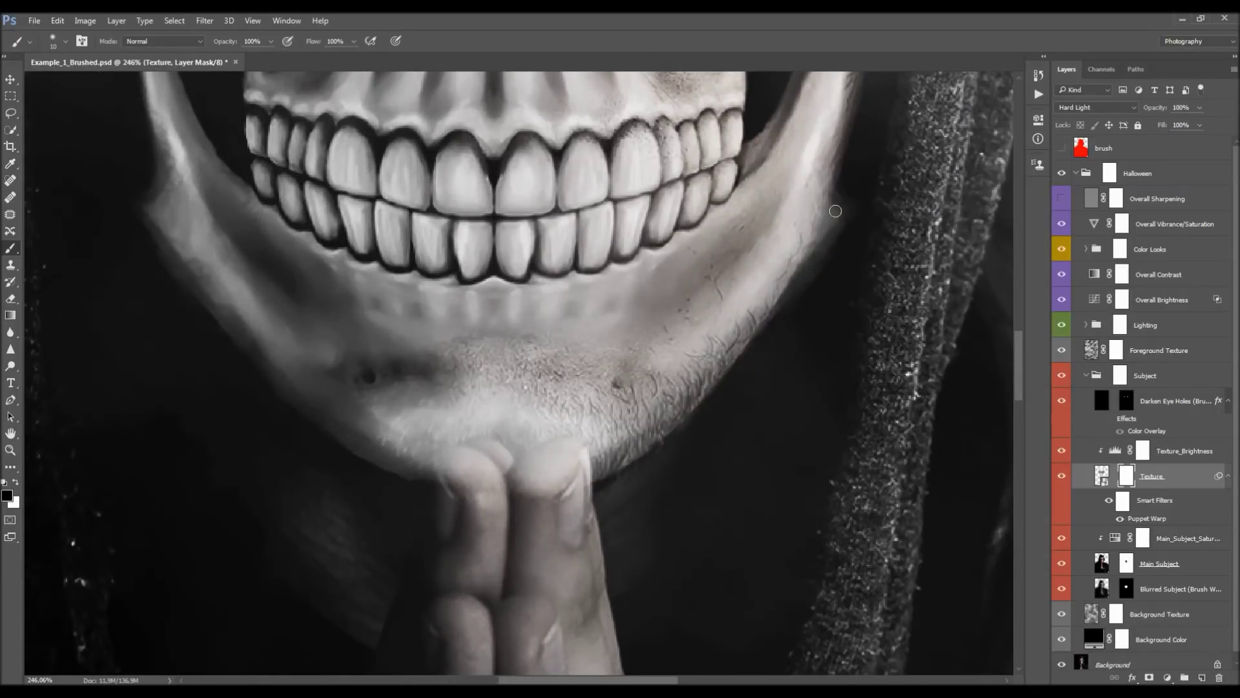
pyautogui.click(1060, 477)
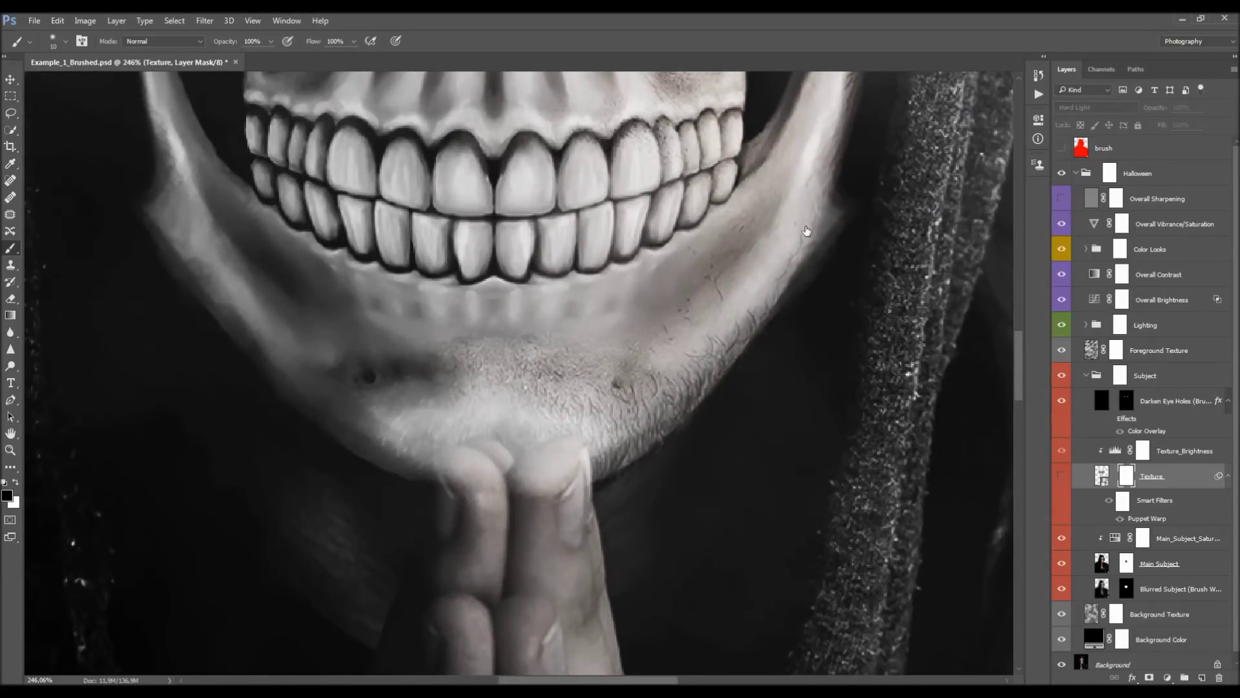
pyautogui.click(1061, 478)
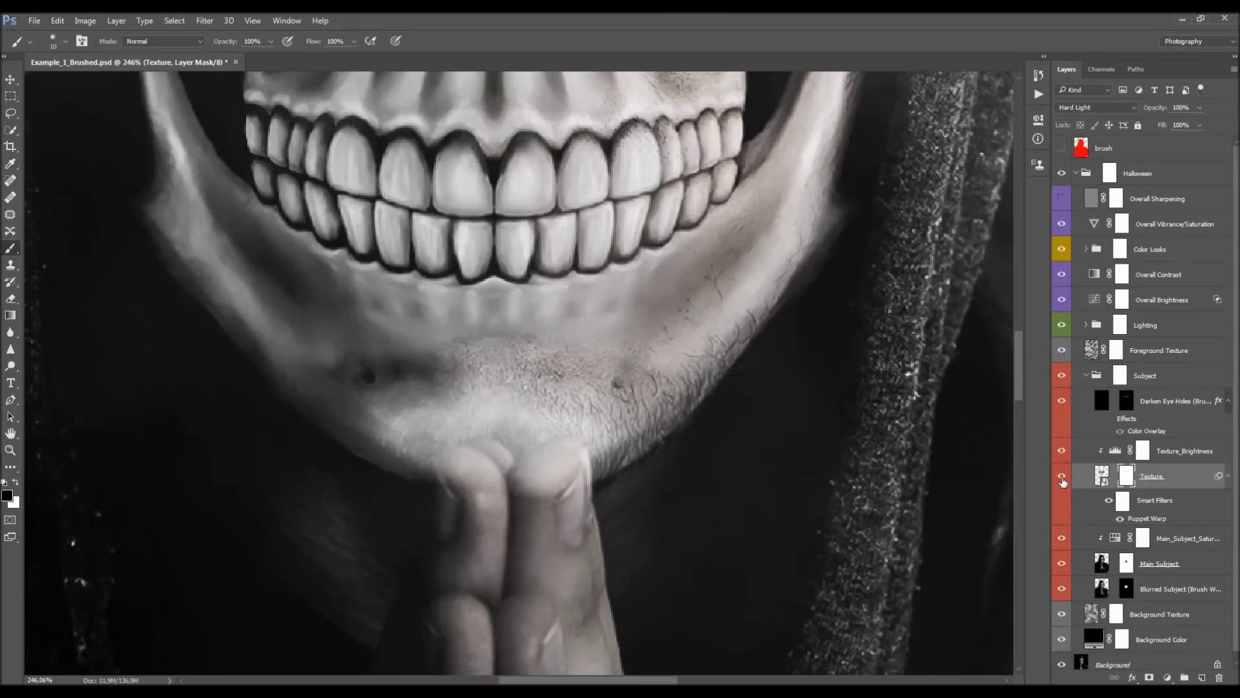
# - Edit the Texture layer's Puppet Warp smart filter, pulling the lowest chin pin slightly downward over the fingertips, and apply it
pyautogui.click(1105, 479)
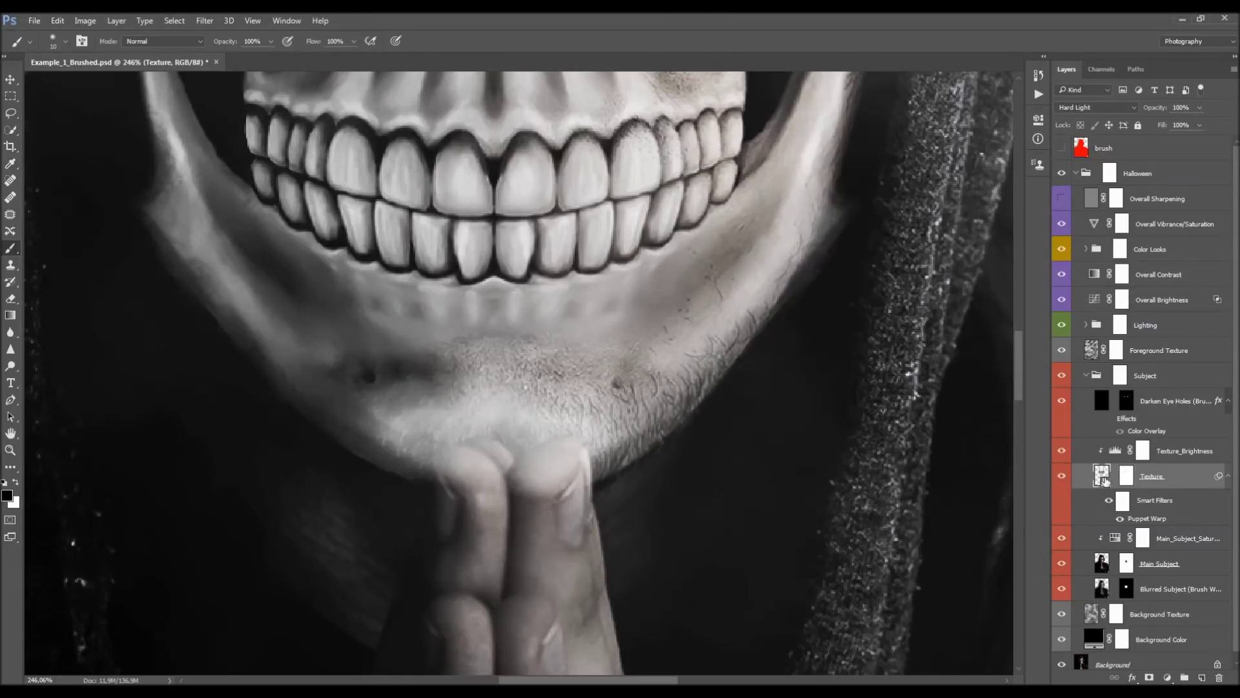
pyautogui.doubleClick(1148, 519)
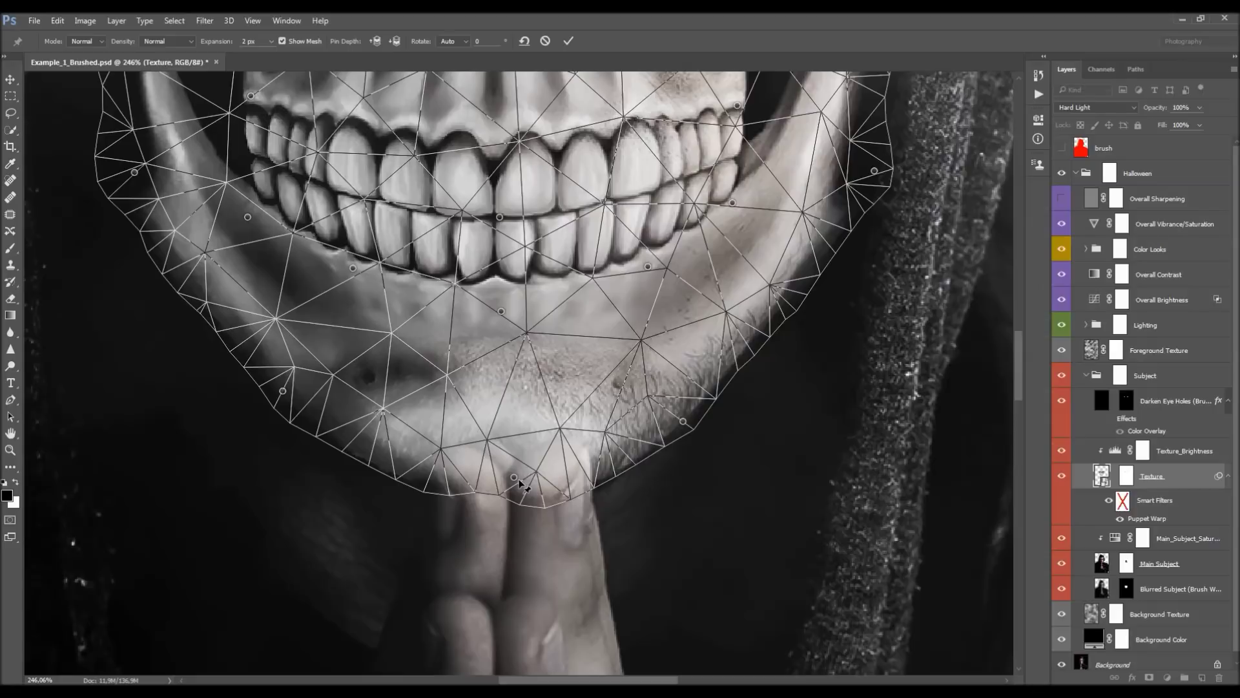
pyautogui.moveTo(515, 494); pyautogui.dragTo(510, 492)
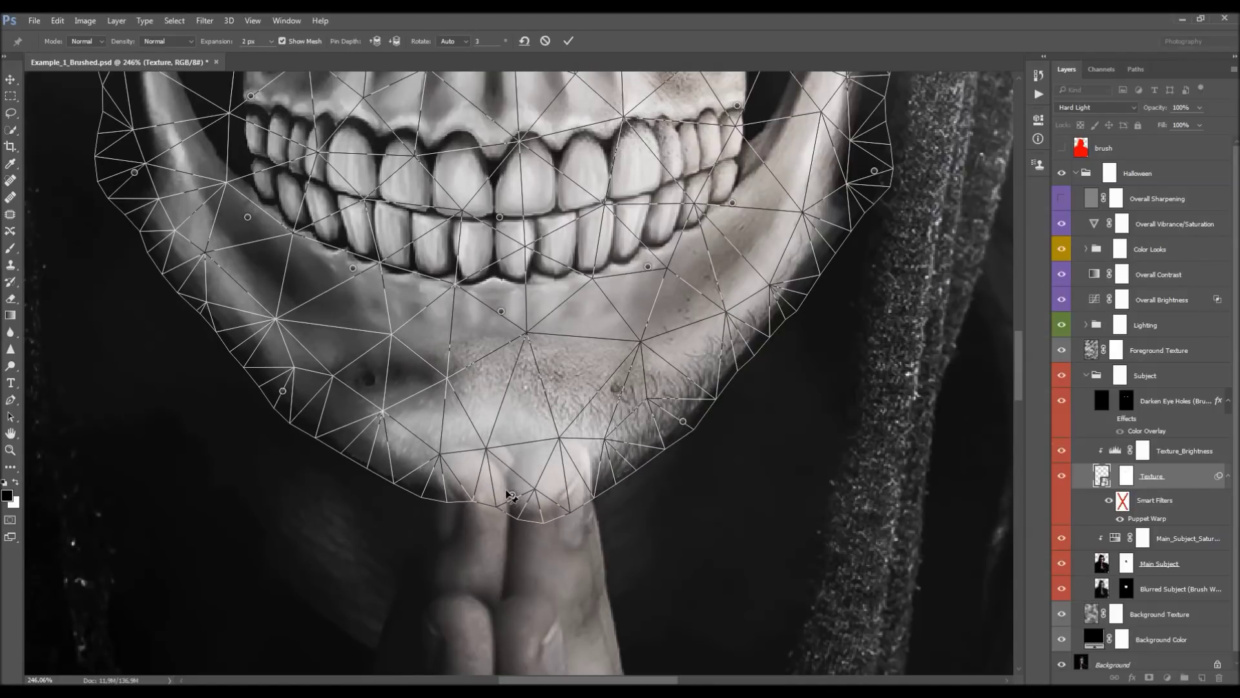
pyautogui.press('Return')
# - Paint black with a 20 px brush on the Texture layer's mask to clear the skull texture from both fingertips
pyautogui.click(1127, 476)
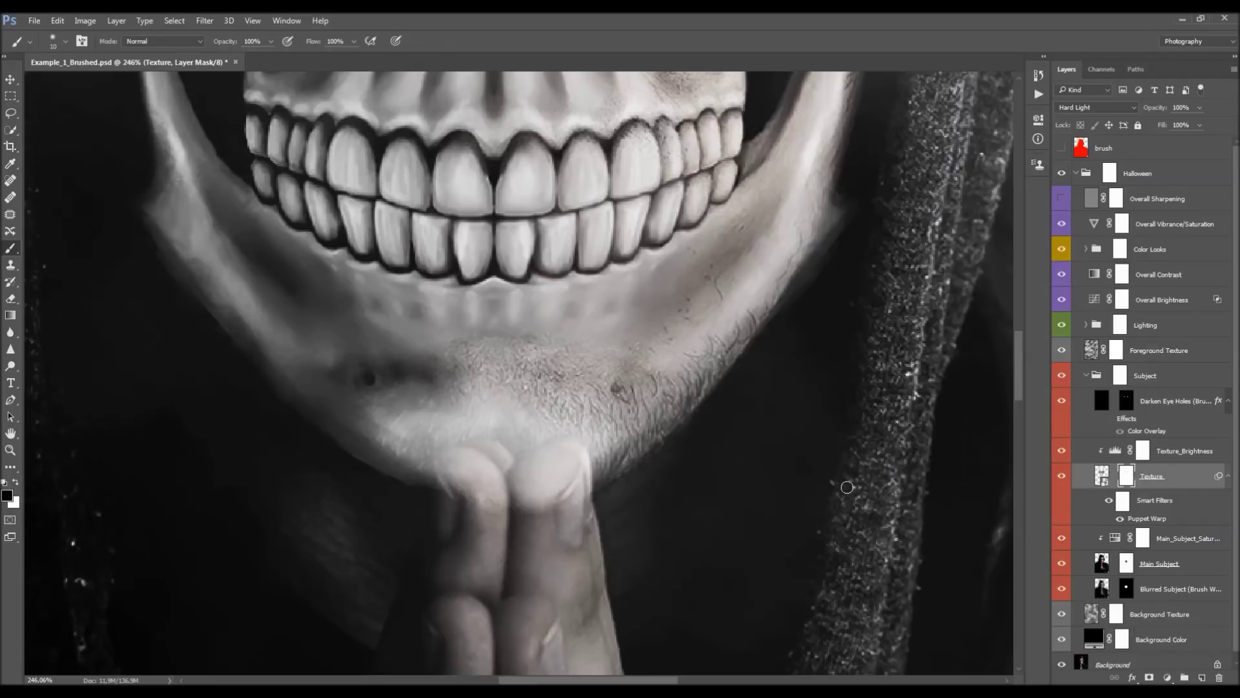
pyautogui.scroll(2, 402, 486)
pyautogui.press(']')
pyautogui.moveTo(494, 479)
pyautogui.mouseDown()
pyautogui.moveTo(456, 445)
pyautogui.moveTo(508, 449)
pyautogui.moveTo(498, 430)
pyautogui.moveTo(550, 462)
pyautogui.moveTo(612, 435)
pyautogui.moveTo(626, 470)
pyautogui.moveTo(625, 446)
pyautogui.moveTo(624, 494)
pyautogui.moveTo(580, 479)
pyautogui.moveTo(524, 496)
pyautogui.mouseUp()
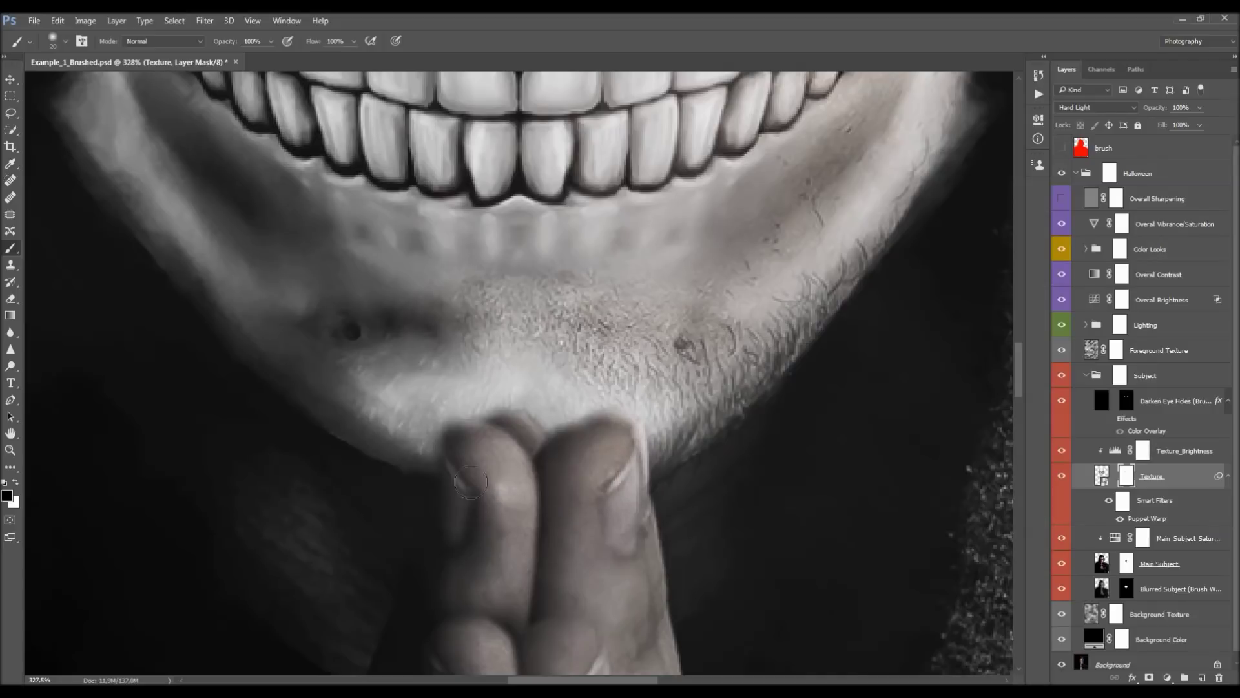
pyautogui.moveTo(463, 457)
pyautogui.mouseDown()
pyautogui.moveTo(477, 437)
pyautogui.moveTo(512, 434)
pyautogui.moveTo(541, 504)
pyautogui.moveTo(457, 443)
pyautogui.moveTo(476, 475)
pyautogui.mouseUp()
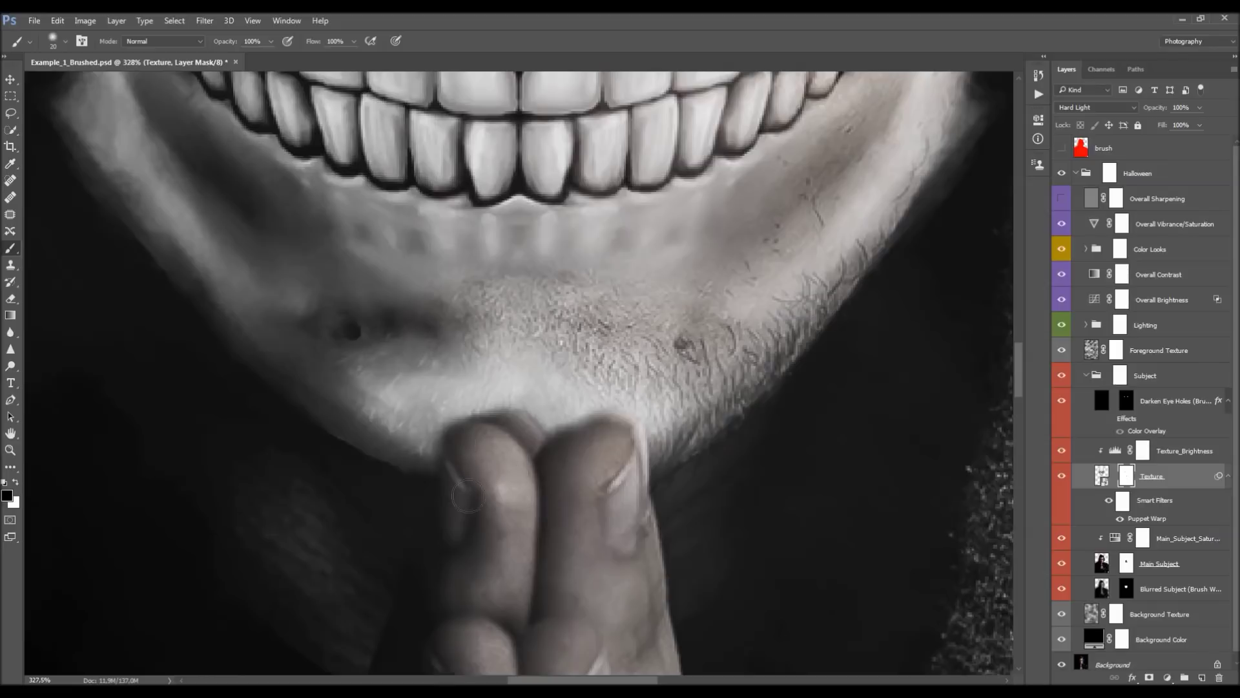
# - Refine the Texture mask with a 10 px brush along the tops of the fingers where they meet the chin
pyautogui.moveTo(614, 470)
pyautogui.mouseDown()
pyautogui.moveTo(625, 442)
pyautogui.moveTo(611, 437)
pyautogui.mouseUp()
pyautogui.press('[')
pyautogui.moveTo(603, 424)
pyautogui.mouseDown()
pyautogui.moveTo(554, 434)
pyautogui.moveTo(602, 430)
pyautogui.mouseUp()
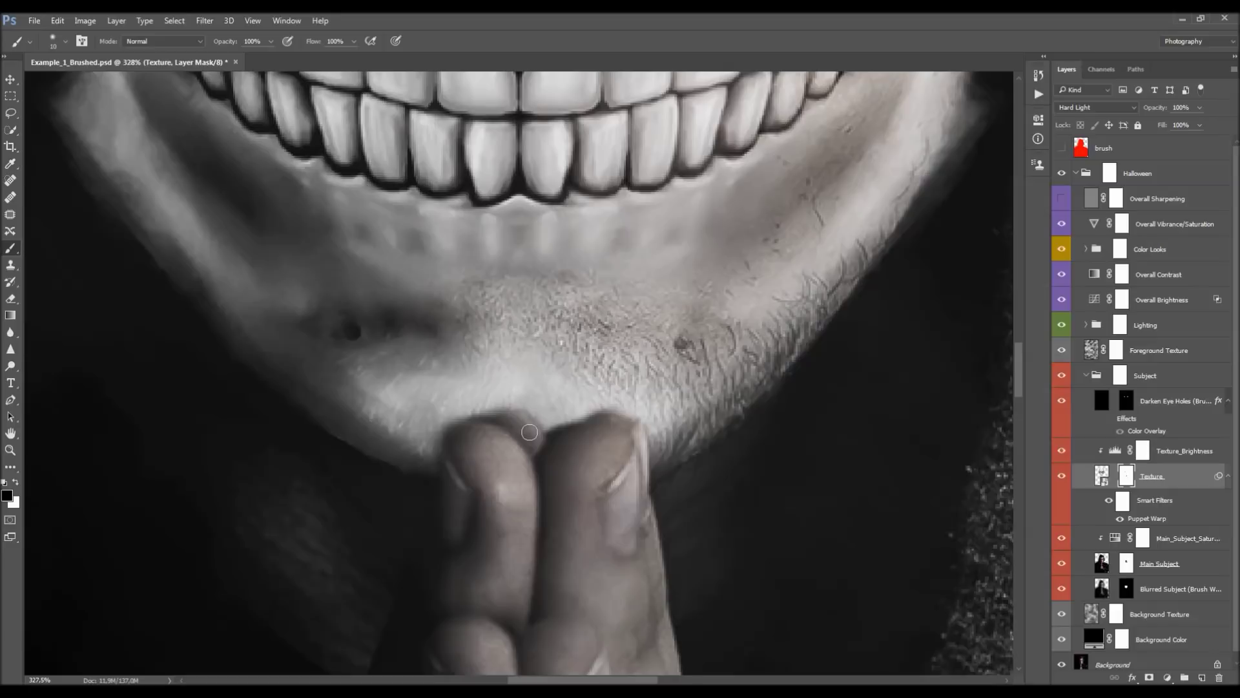
pyautogui.moveTo(513, 420)
pyautogui.mouseDown()
pyautogui.moveTo(542, 449)
pyautogui.moveTo(504, 430)
pyautogui.moveTo(457, 433)
pyautogui.moveTo(449, 471)
pyautogui.mouseUp()
pyautogui.press('x')
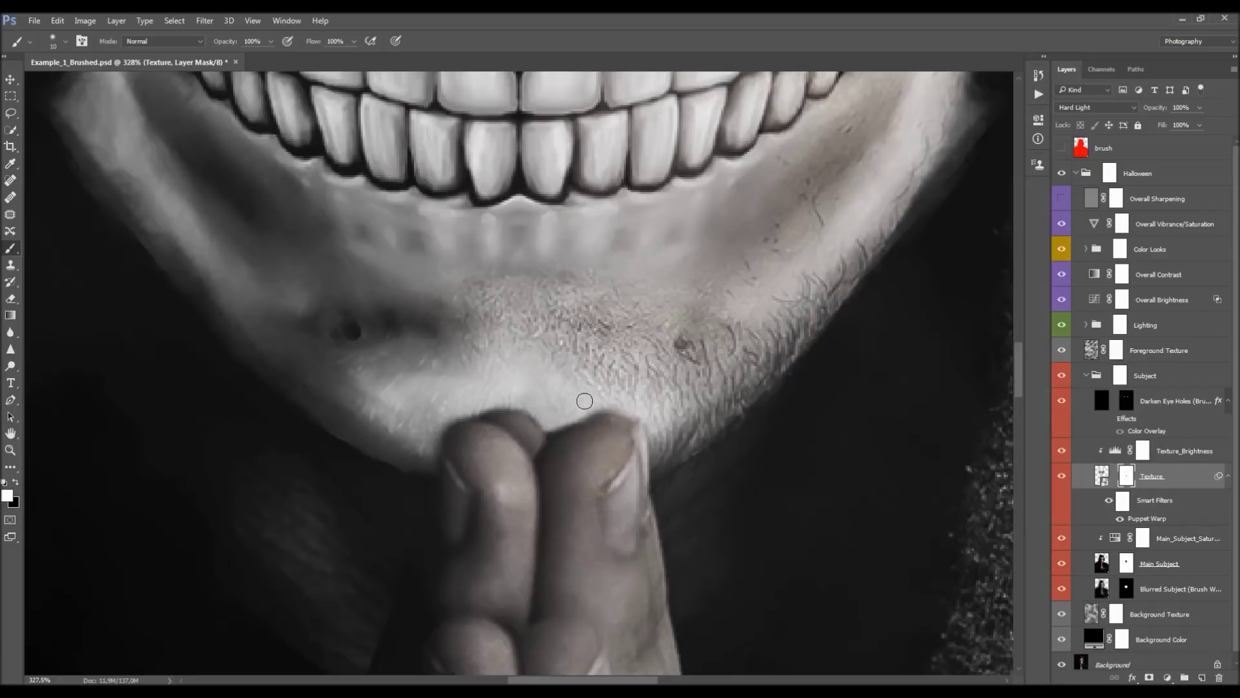
# - Check the masked fingers against the chin up close and from afar, with the Texture layer hidden and shown
pyautogui.scroll(-5, 576, 426)
pyautogui.scroll(5, 516, 384)
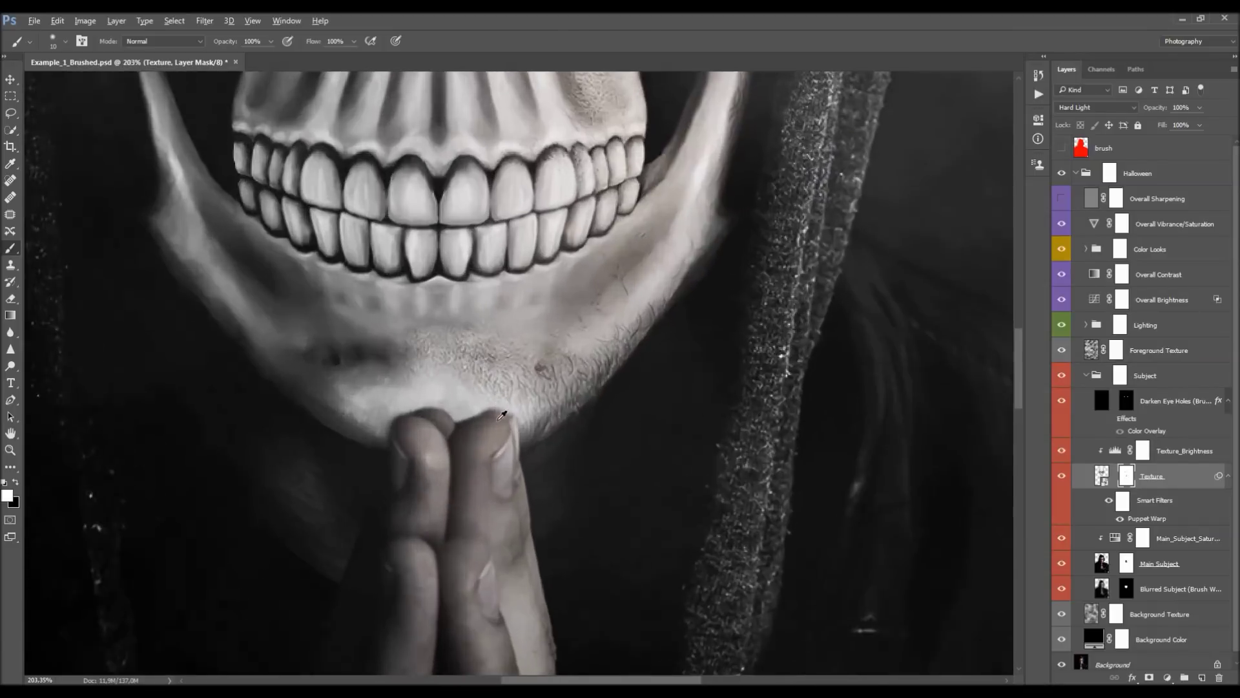
pyautogui.press('x')
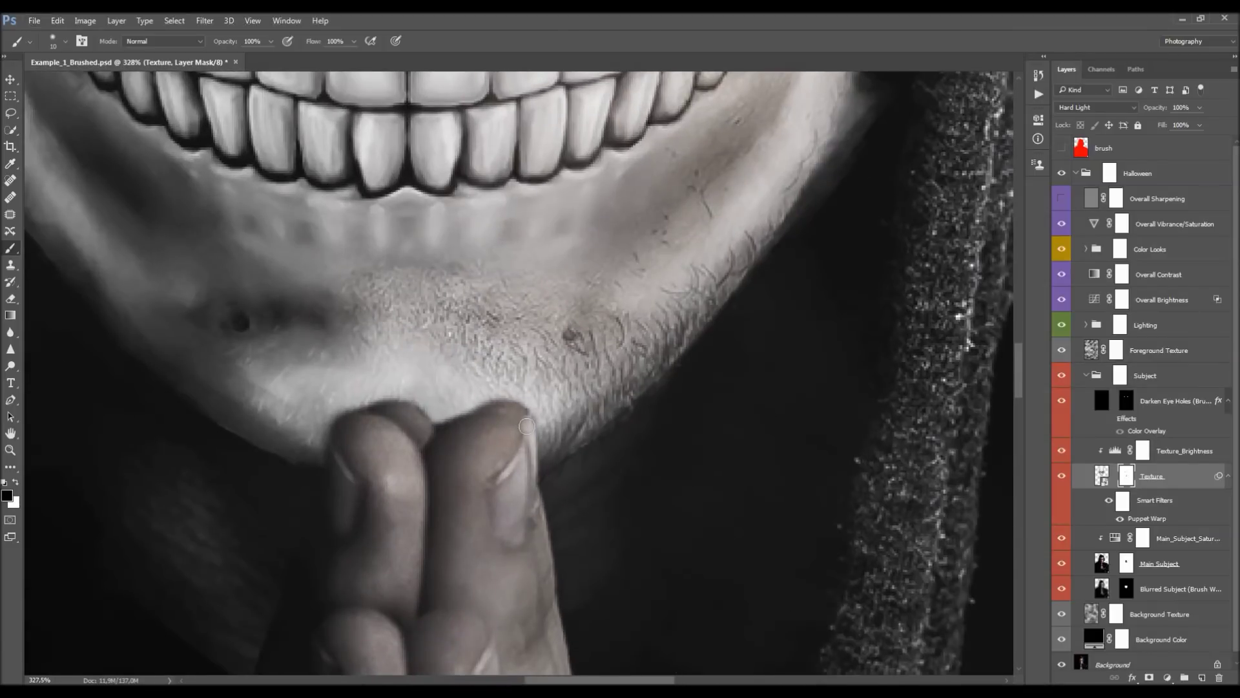
pyautogui.scroll(-6, 556, 420)
pyautogui.click(1061, 475)
pyautogui.click(1063, 476)
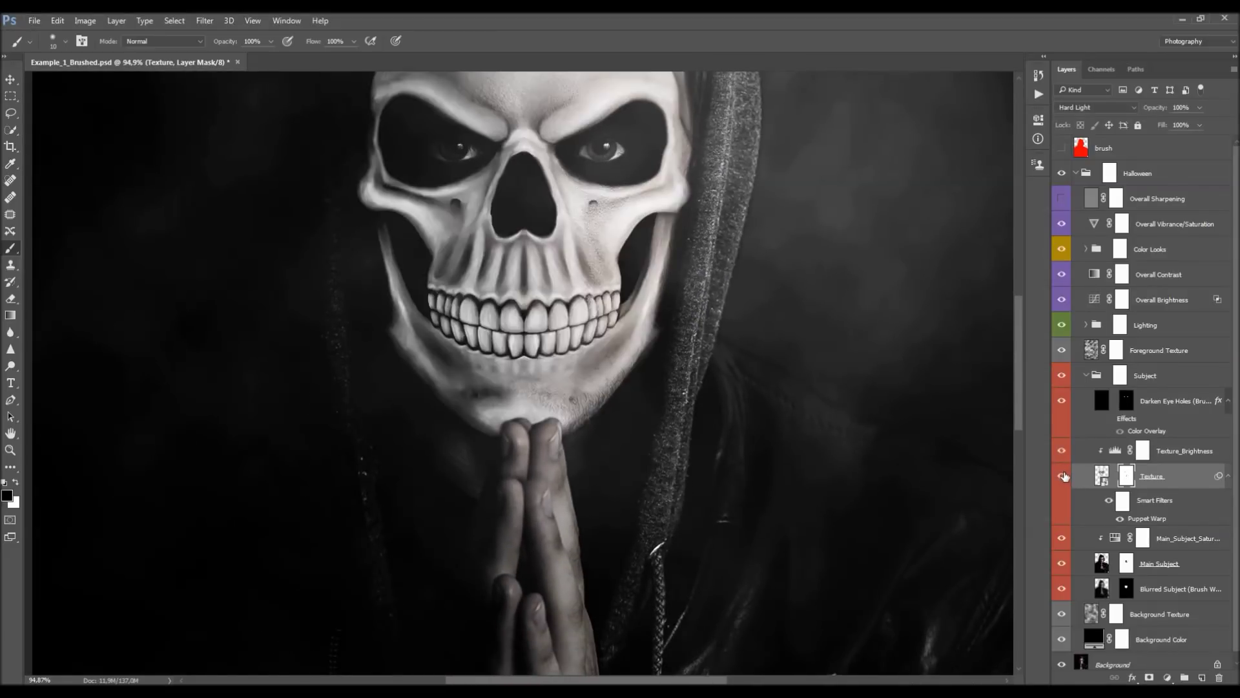
pyautogui.scroll(4, 618, 402)
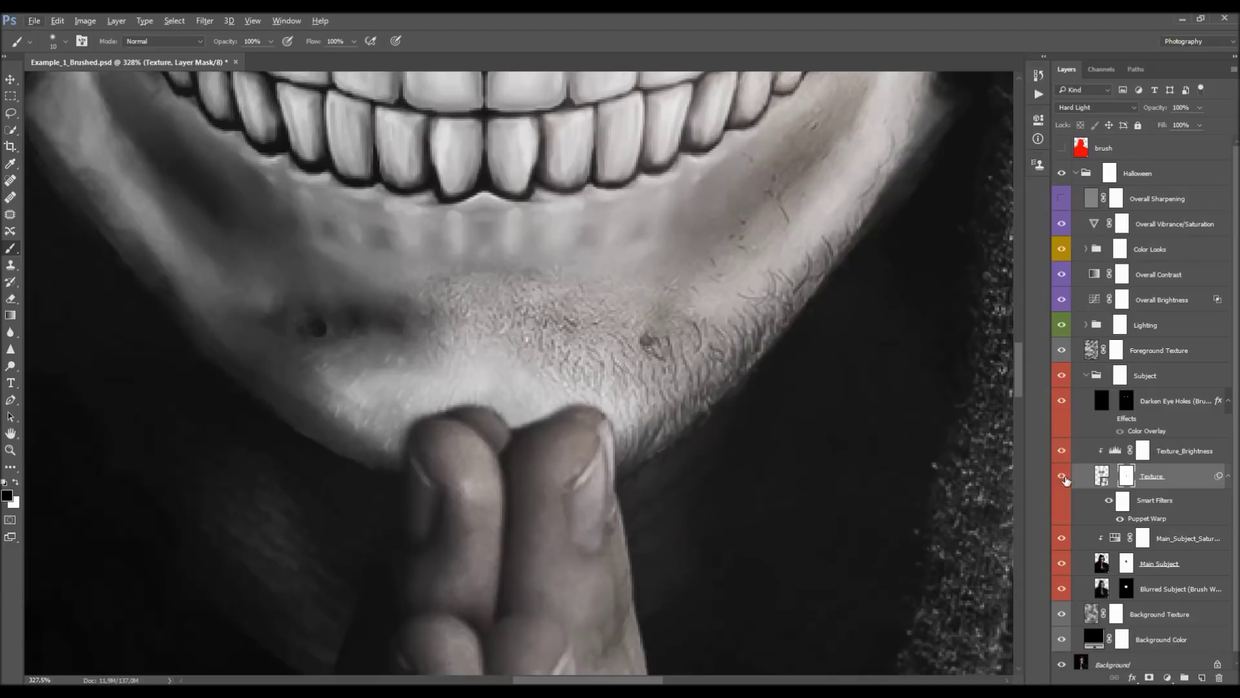
# - Paint black with a 15 px brush on the Texture layer's mask to clear the skull texture spilling outside the right jaw edge
pyautogui.click(1063, 477)
pyautogui.click(1063, 477)
pyautogui.scroll(-2, 469, 421)
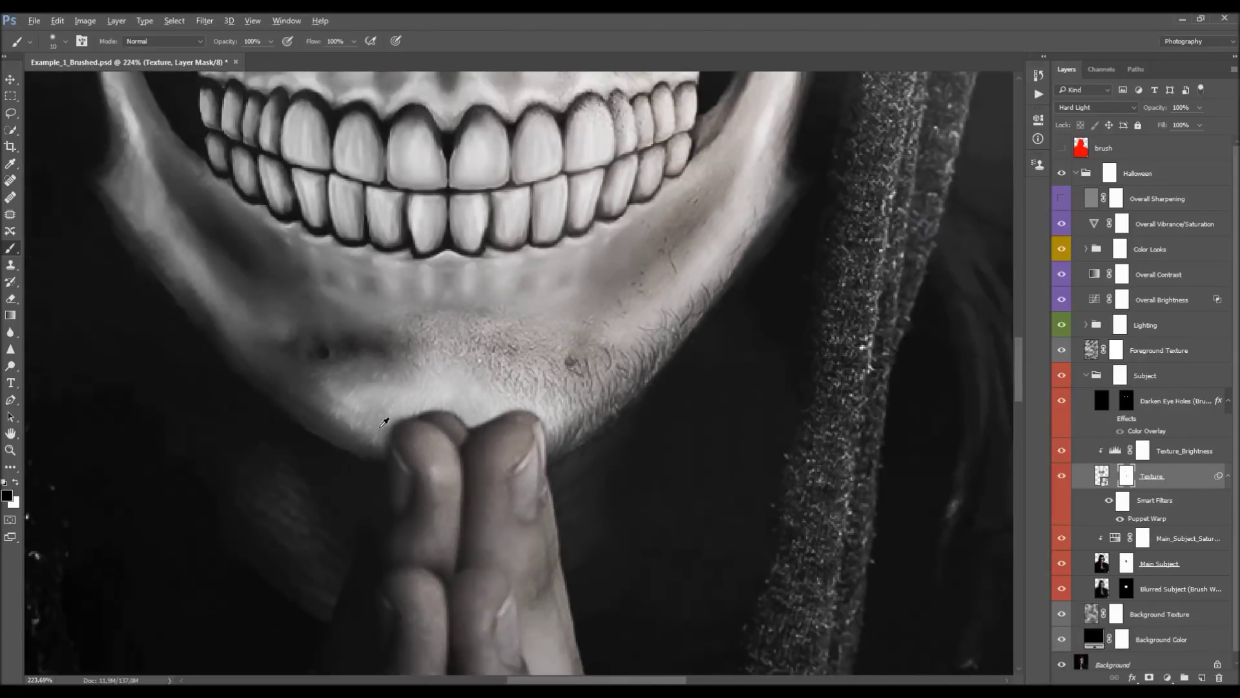
pyautogui.scroll(3, 629, 408)
pyautogui.scroll(2, 602, 491)
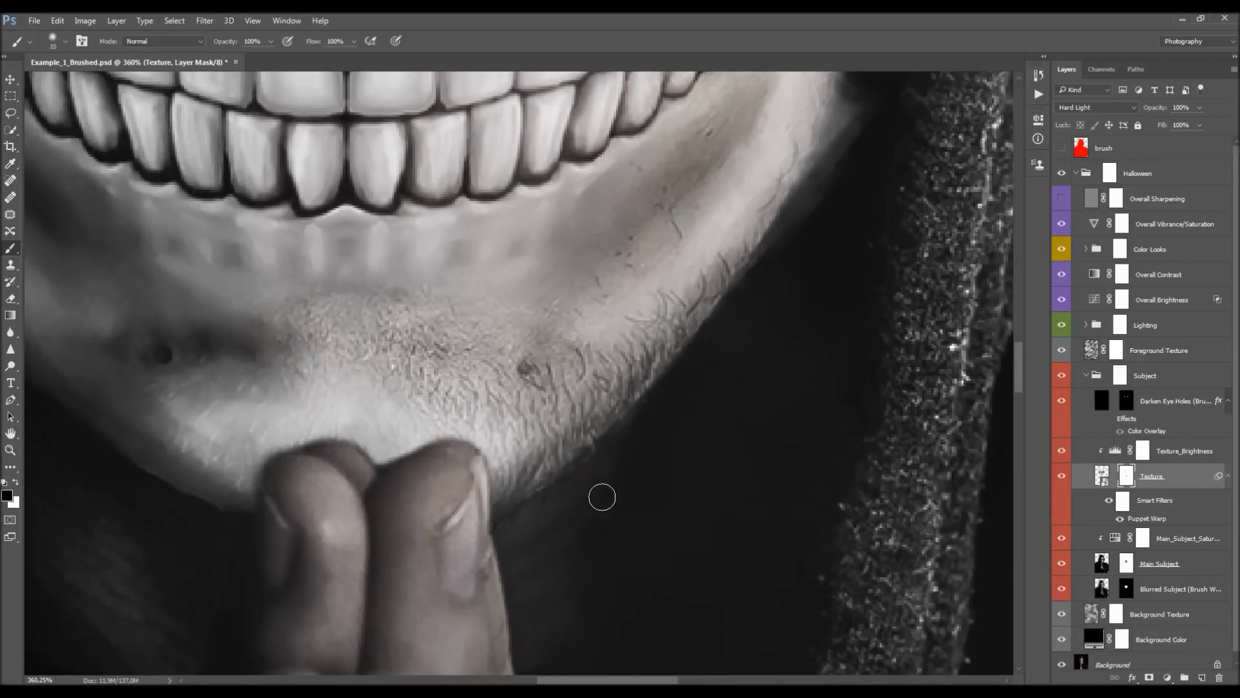
pyautogui.rightClick(592, 496)
pyautogui.click(562, 555)
pyautogui.scroll(-2, 437, 407)
pyautogui.scroll(10, 818, 294)
pyautogui.hscroll(5, 818, 294)
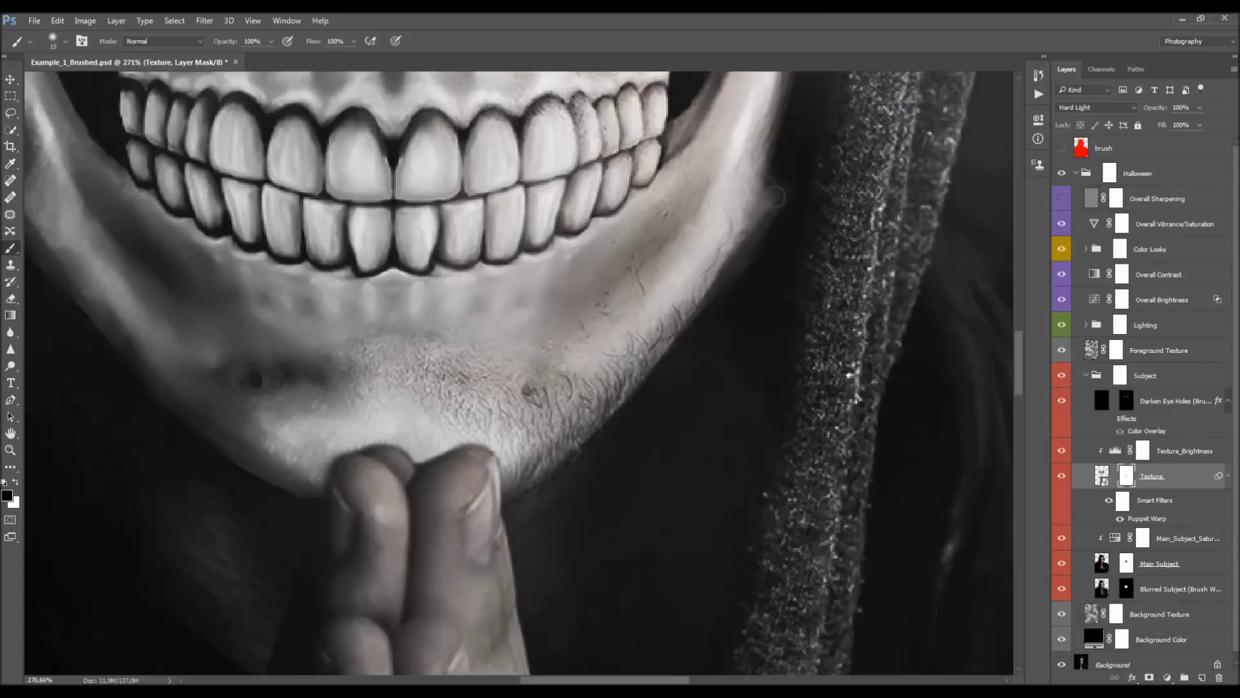
pyautogui.press(']')
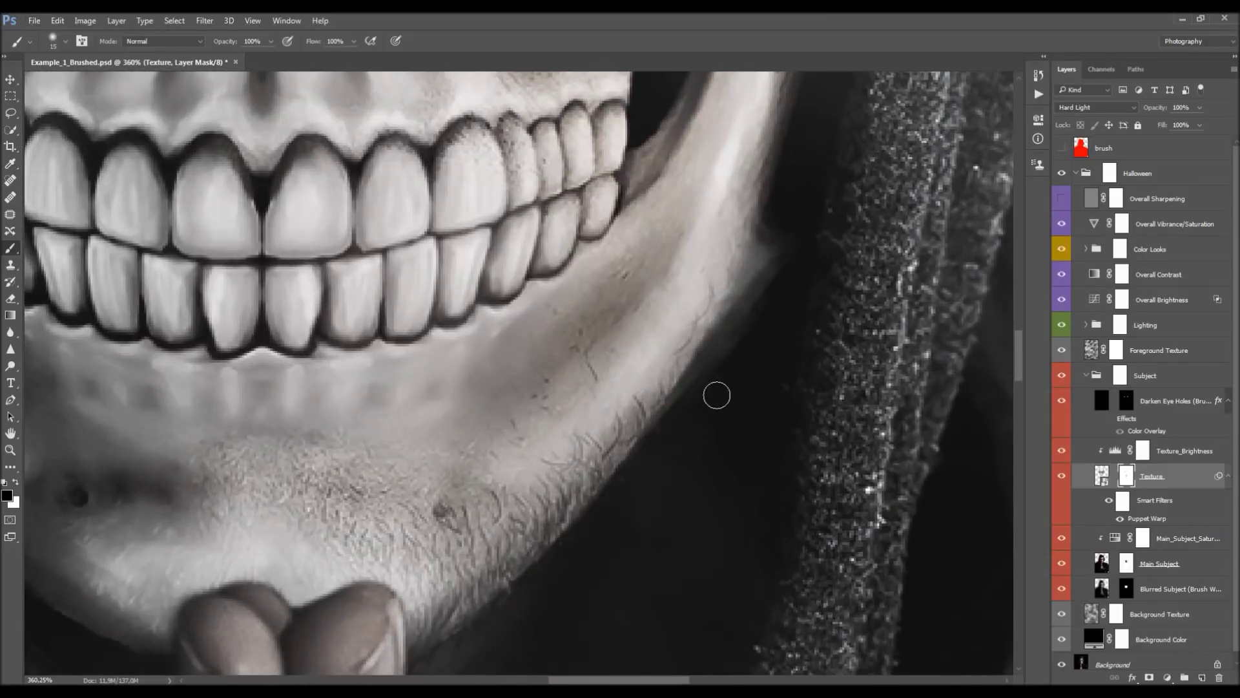
pyautogui.moveTo(732, 346); pyautogui.dragTo(680, 414)
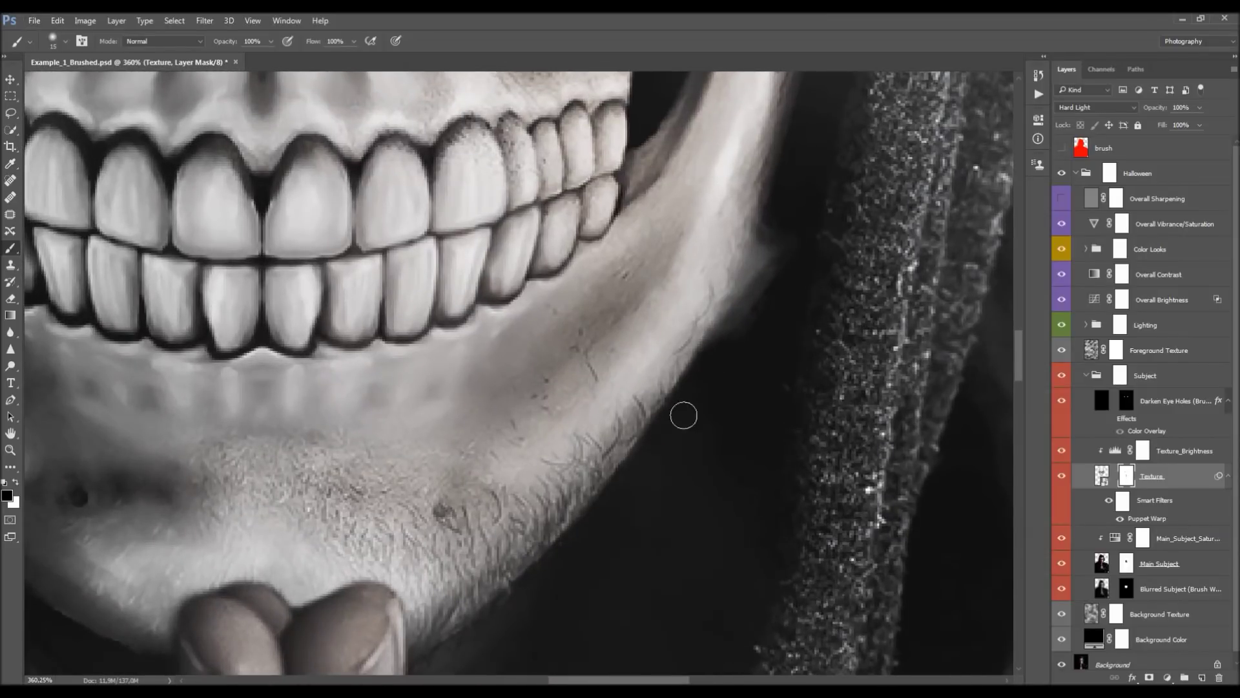
pyautogui.scroll(2, 726, 382)
pyautogui.moveTo(723, 382)
pyautogui.mouseDown()
pyautogui.moveTo(780, 319)
pyautogui.moveTo(743, 363)
pyautogui.moveTo(738, 351)
pyautogui.moveTo(751, 377)
pyautogui.mouseUp()
# - Lower the Texture layer's opacity to 46% and mask the remaining spill along the right jaw from the chin up to the cheek
pyautogui.click(1061, 476)
pyautogui.click(1059, 474)
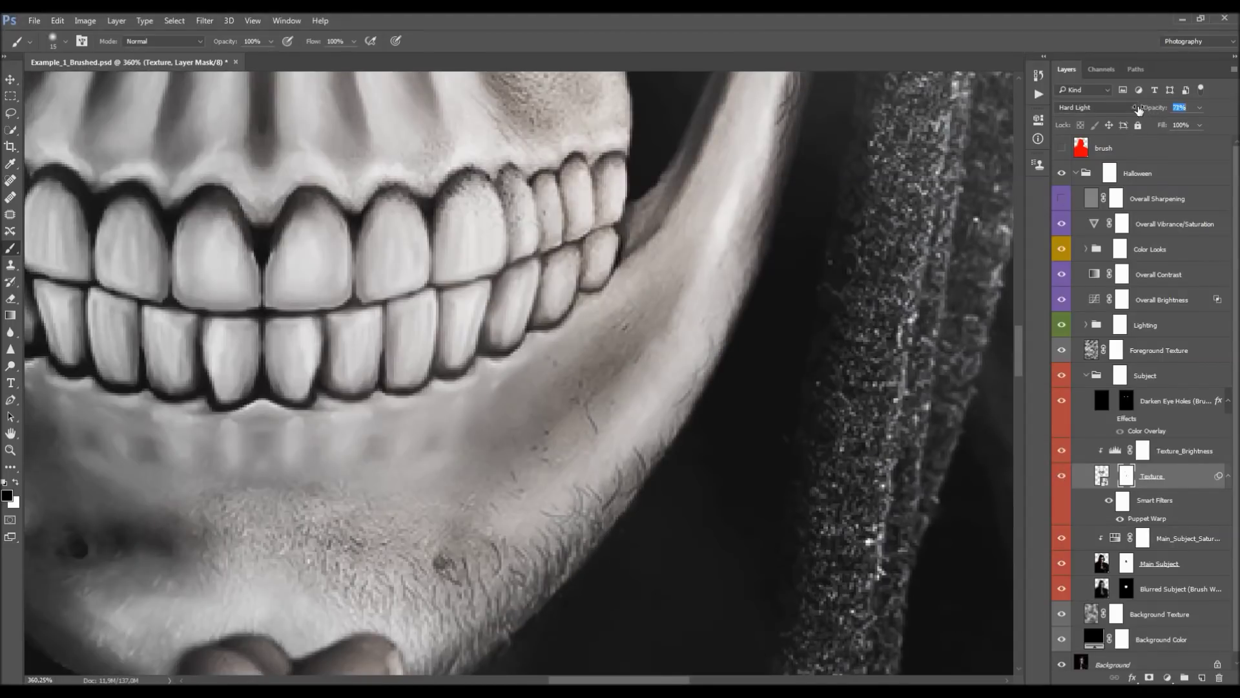
pyautogui.moveTo(1139, 110); pyautogui.dragTo(1156, 110)
pyautogui.scroll(-5, 687, 482)
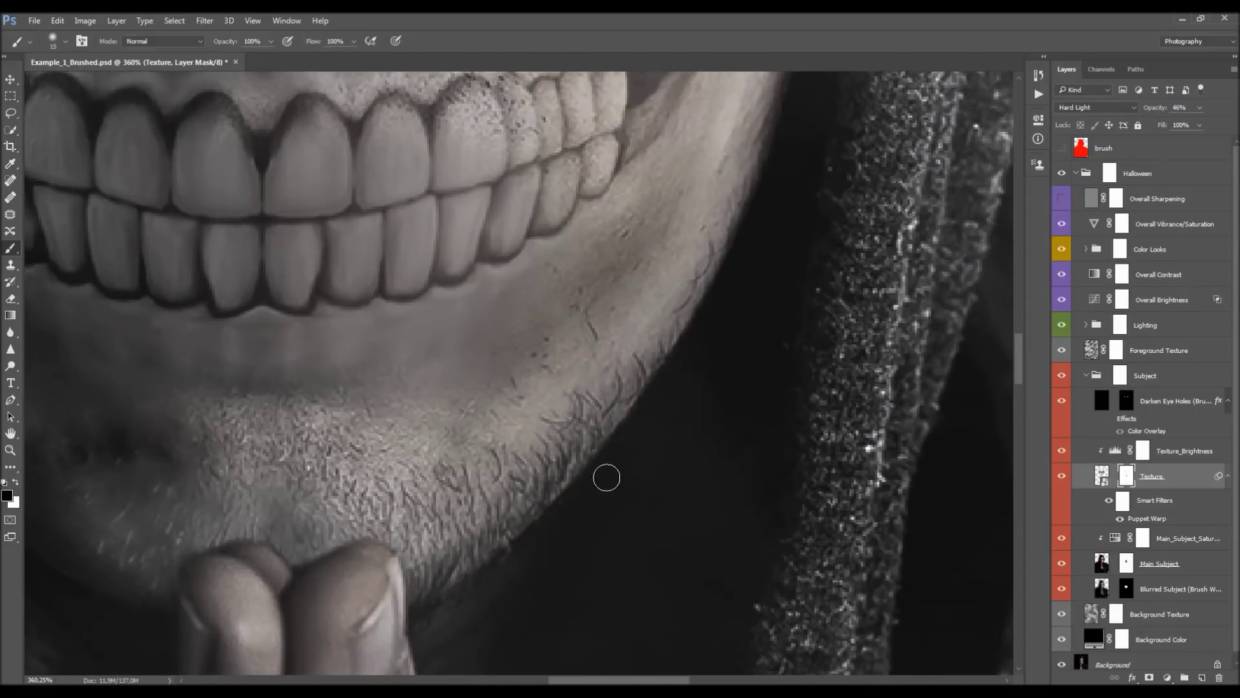
pyautogui.scroll(-1, 658, 402)
pyautogui.scroll(4, 700, 347)
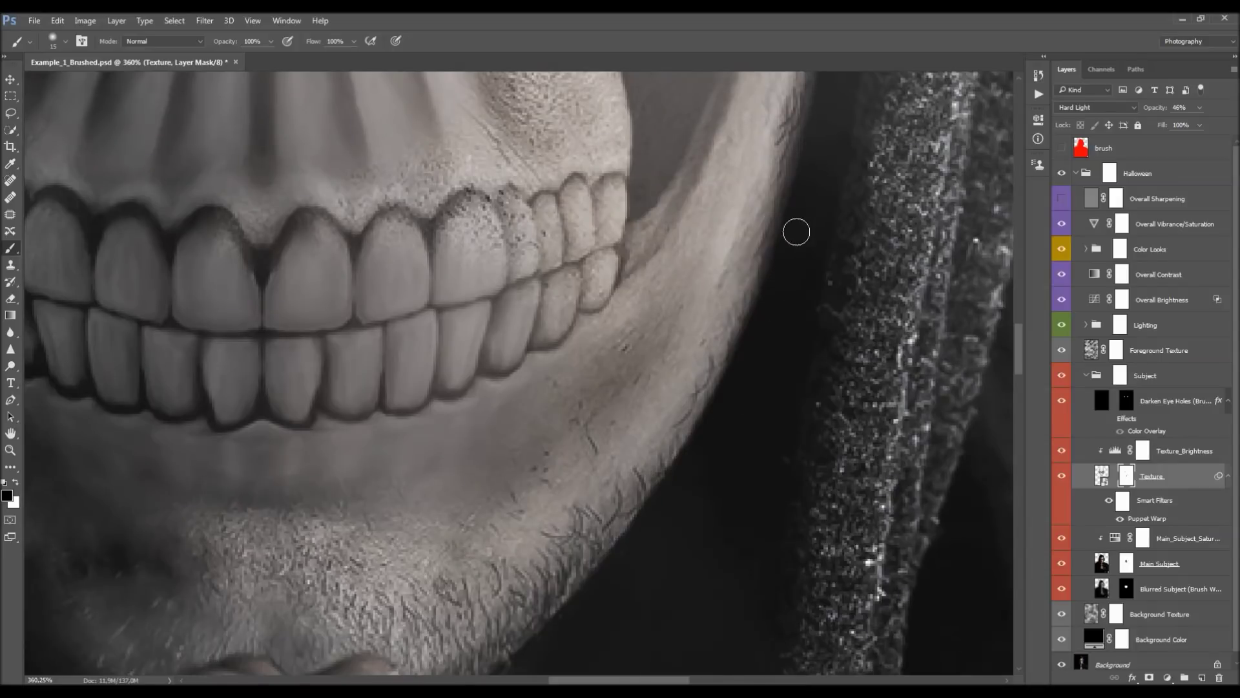
pyautogui.scroll(8, 798, 221)
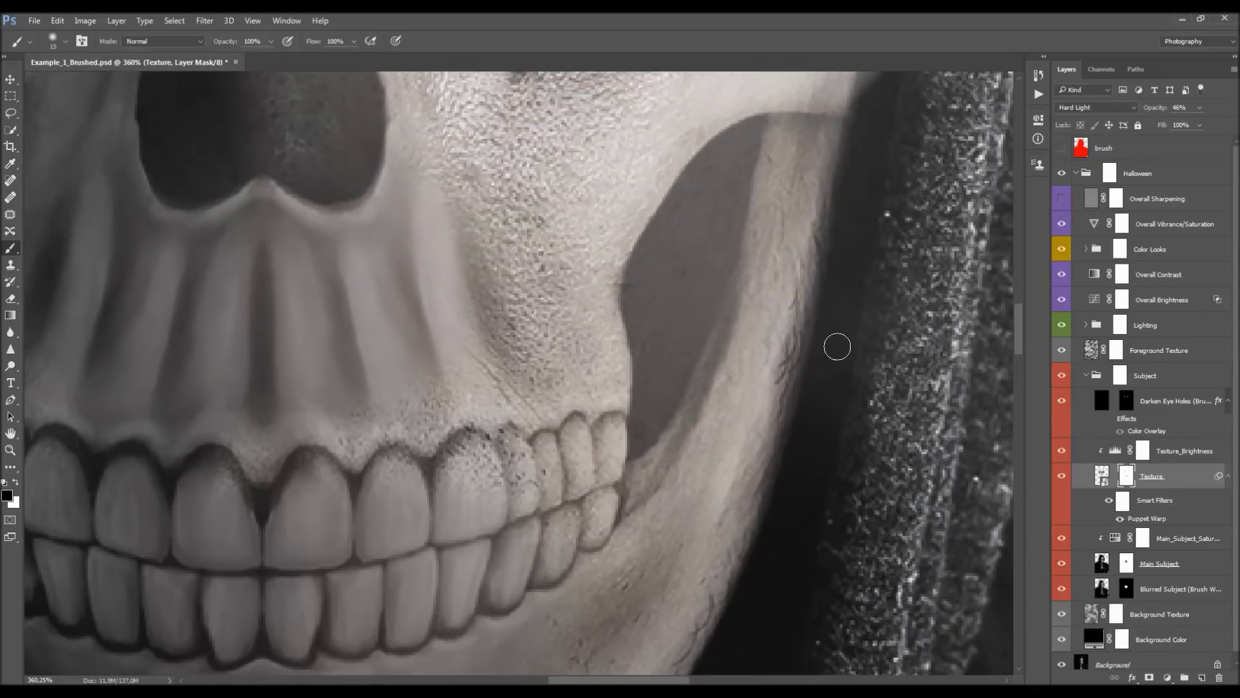
# - Try to mask the protruding skull cheekbone beside the right eye socket so that it follows the face edge
pyautogui.scroll(-3, 443, 244)
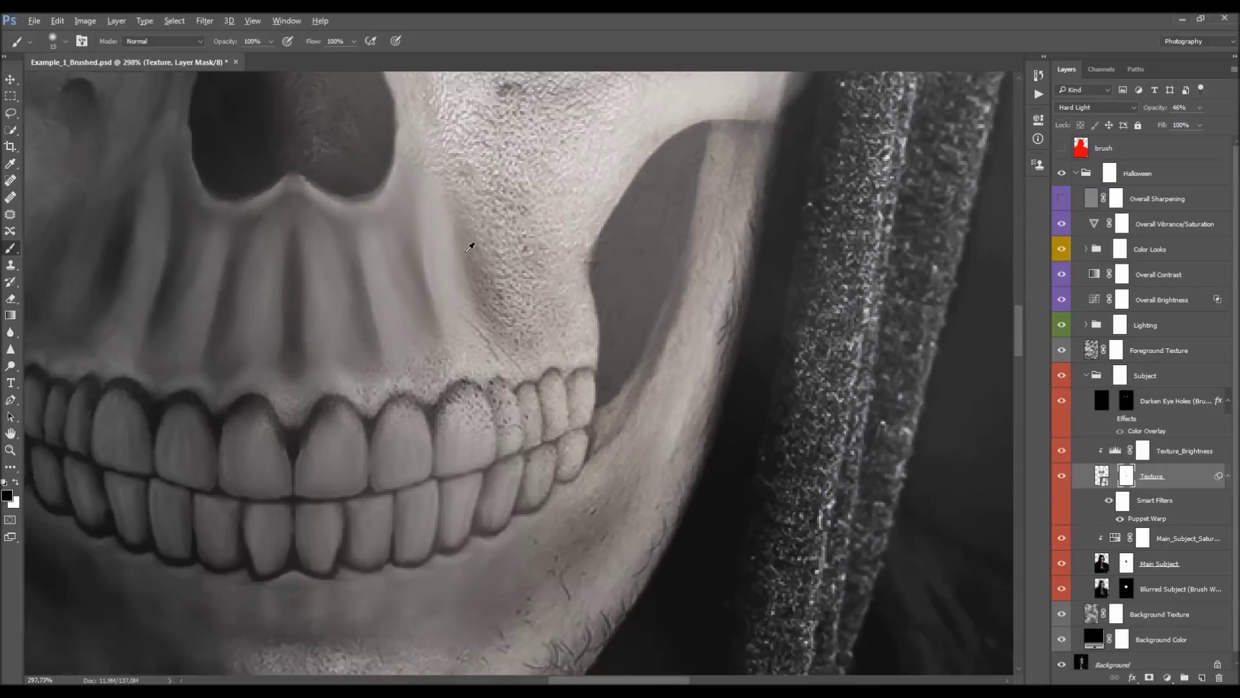
pyautogui.scroll(4, 828, 302)
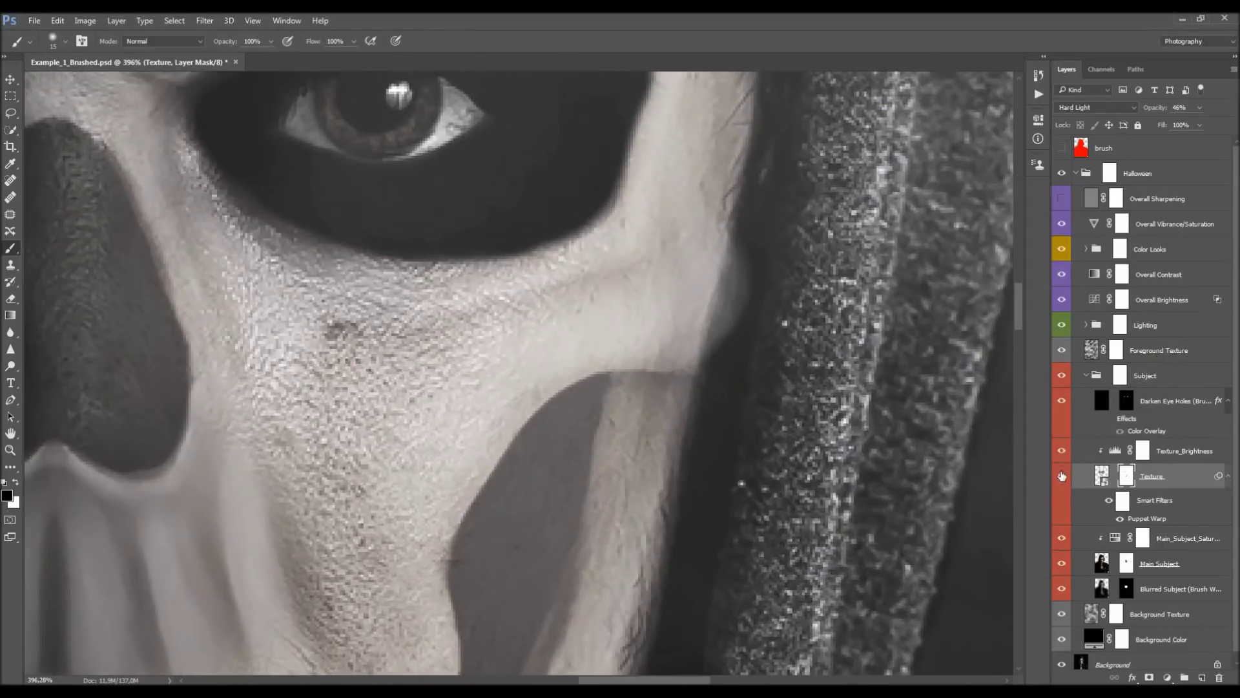
pyautogui.click(1062, 475)
pyautogui.click(1062, 476)
pyautogui.moveTo(754, 245); pyautogui.dragTo(722, 356)
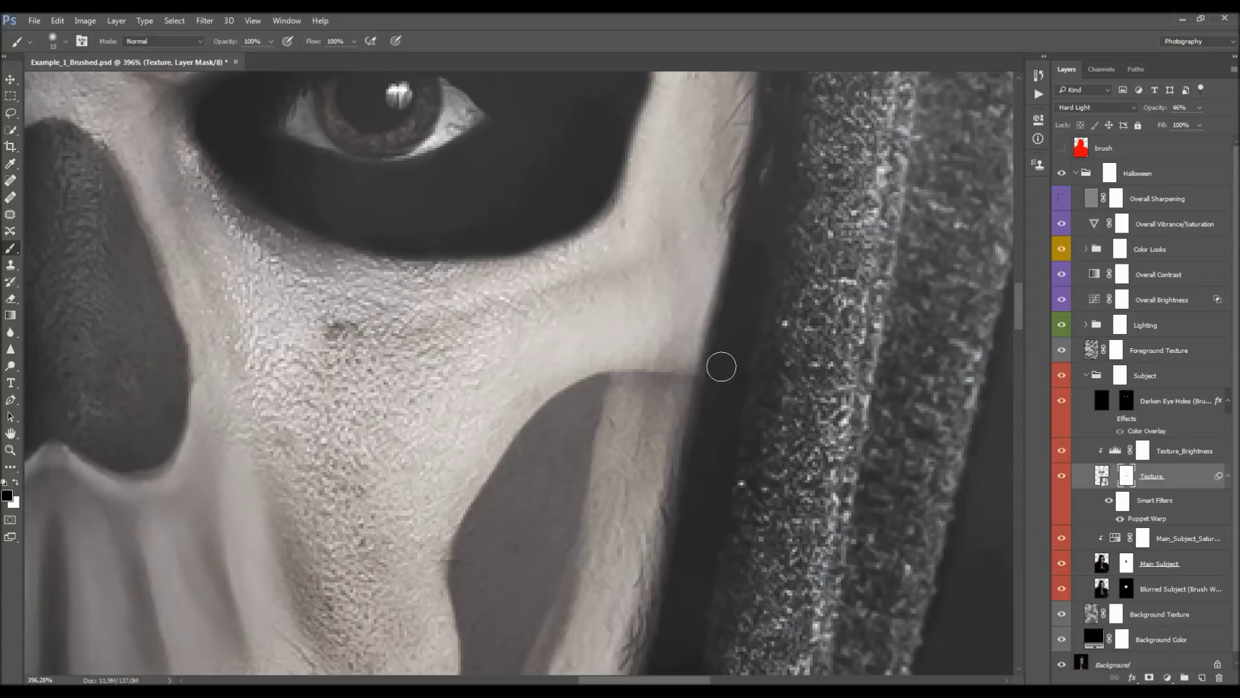
pyautogui.scroll(-5, 721, 366)
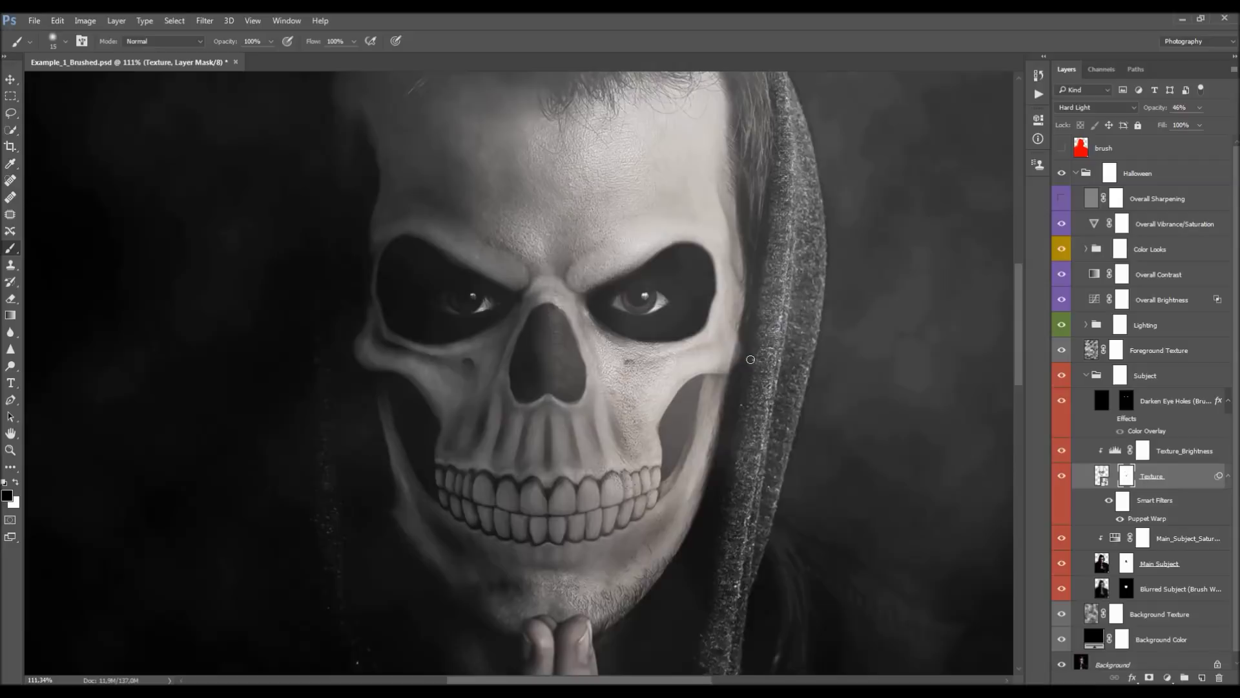
# - Mask the skull texture outside the left jaw down to the fingertips, using a 25 px black brush on the Texture mask
pyautogui.scroll(3, 751, 359)
pyautogui.scroll(5, 765, 304)
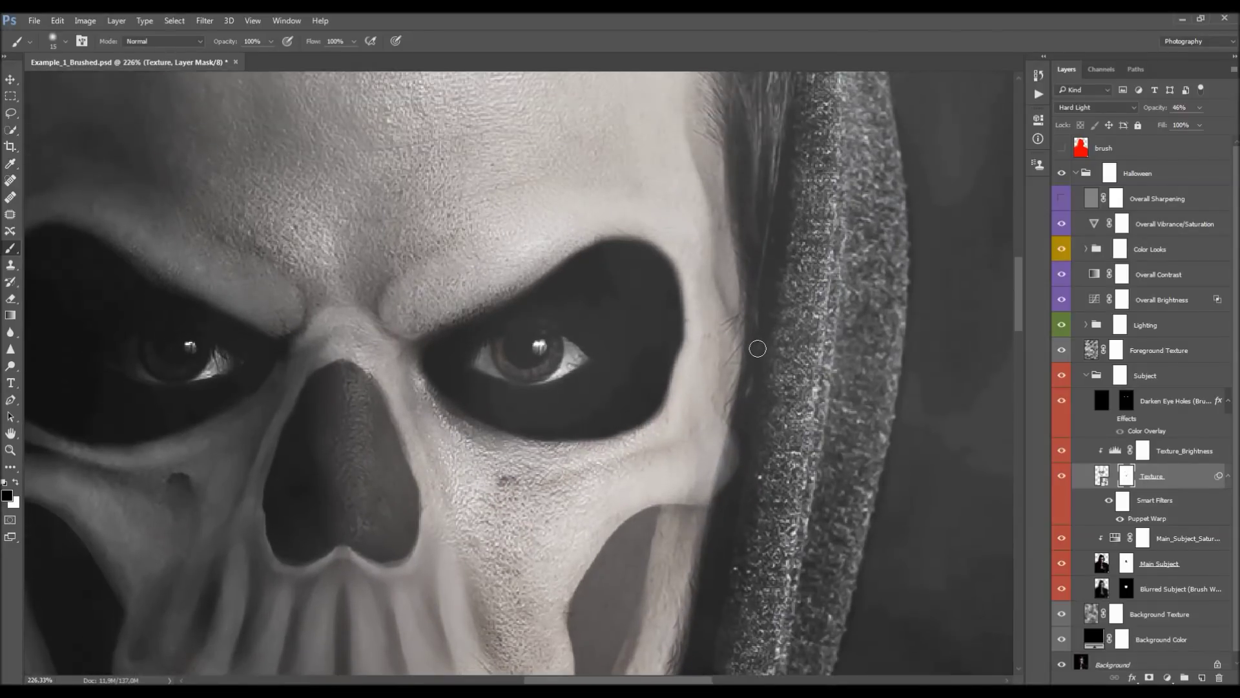
pyautogui.press(']')
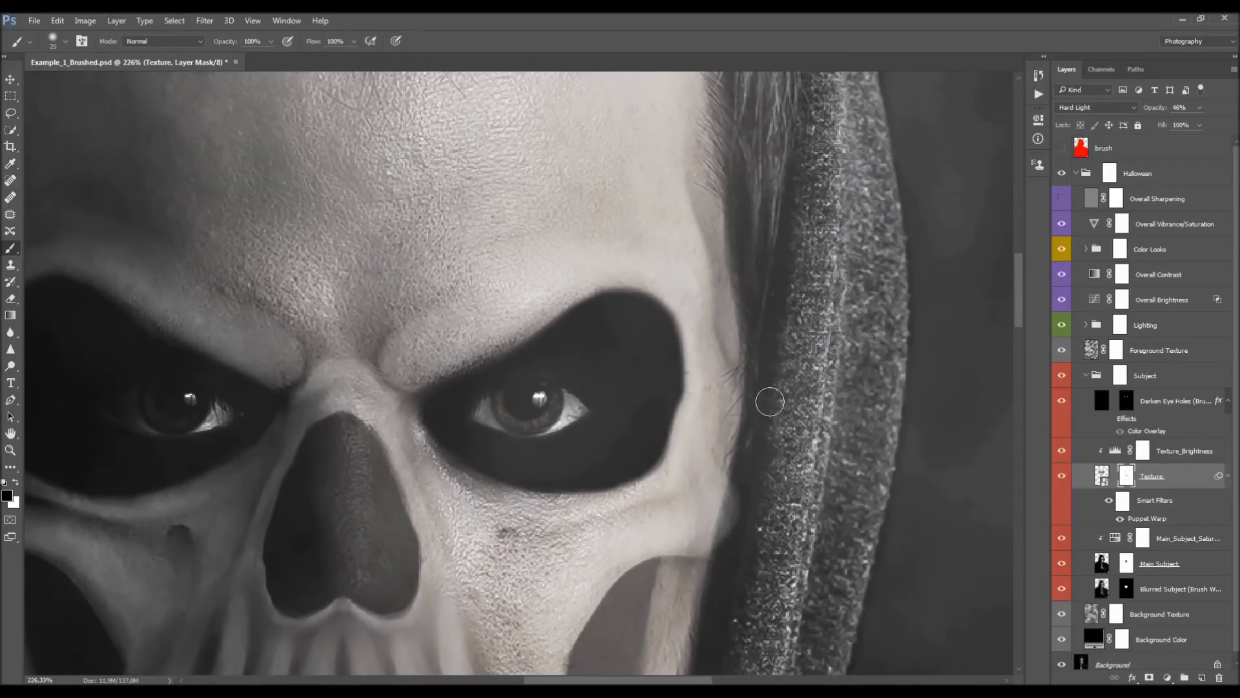
pyautogui.scroll(1, 779, 360)
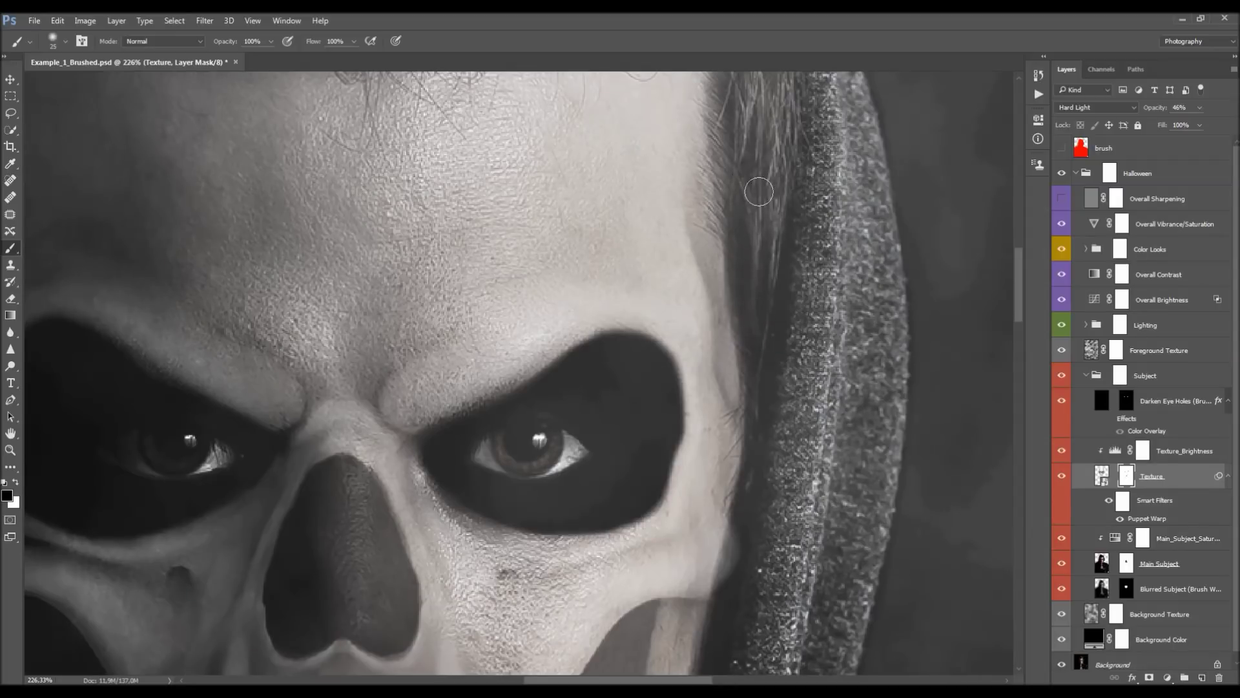
pyautogui.scroll(-3, 759, 192)
pyautogui.scroll(4, 617, 573)
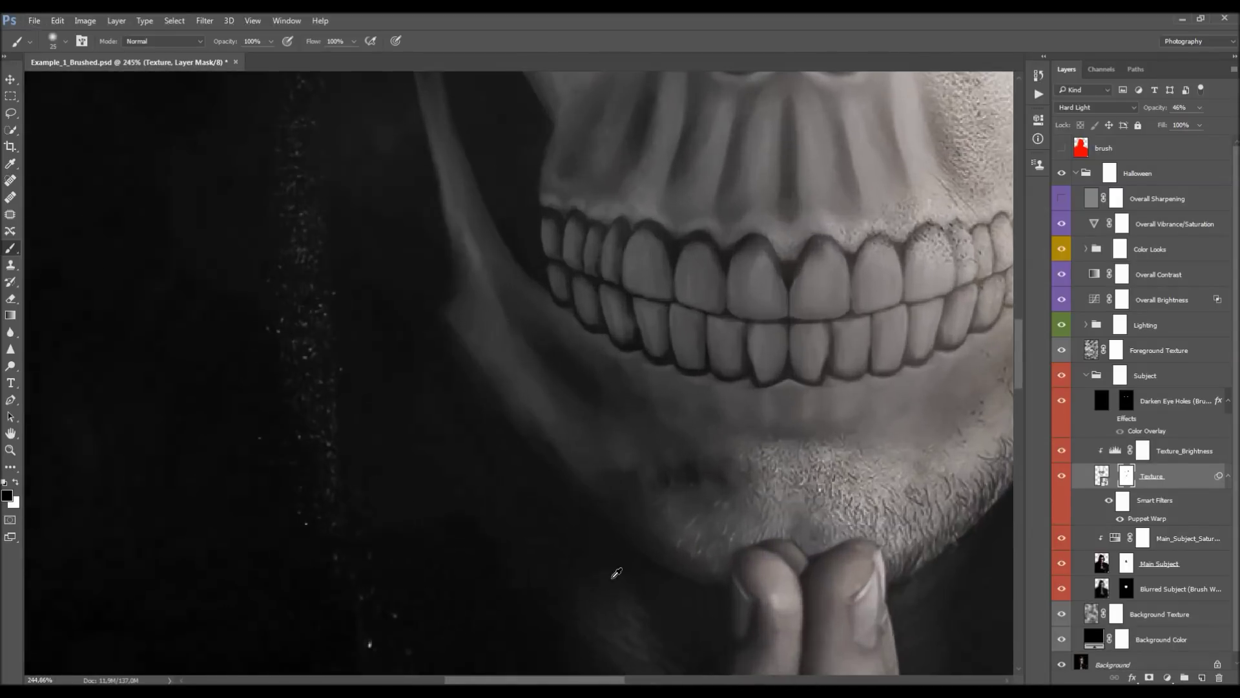
pyautogui.scroll(3, 616, 573)
pyautogui.click(1062, 478)
pyautogui.scroll(-2, 759, 491)
pyautogui.scroll(-1, 638, 568)
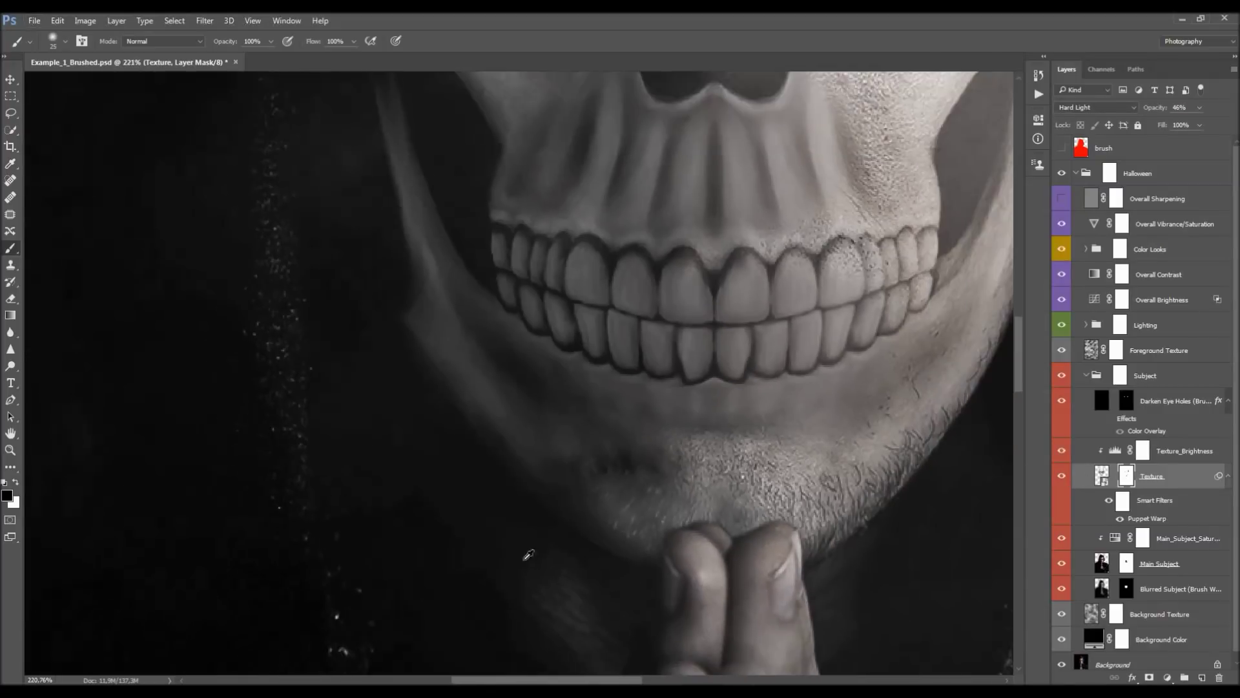
pyautogui.scroll(1, 633, 574)
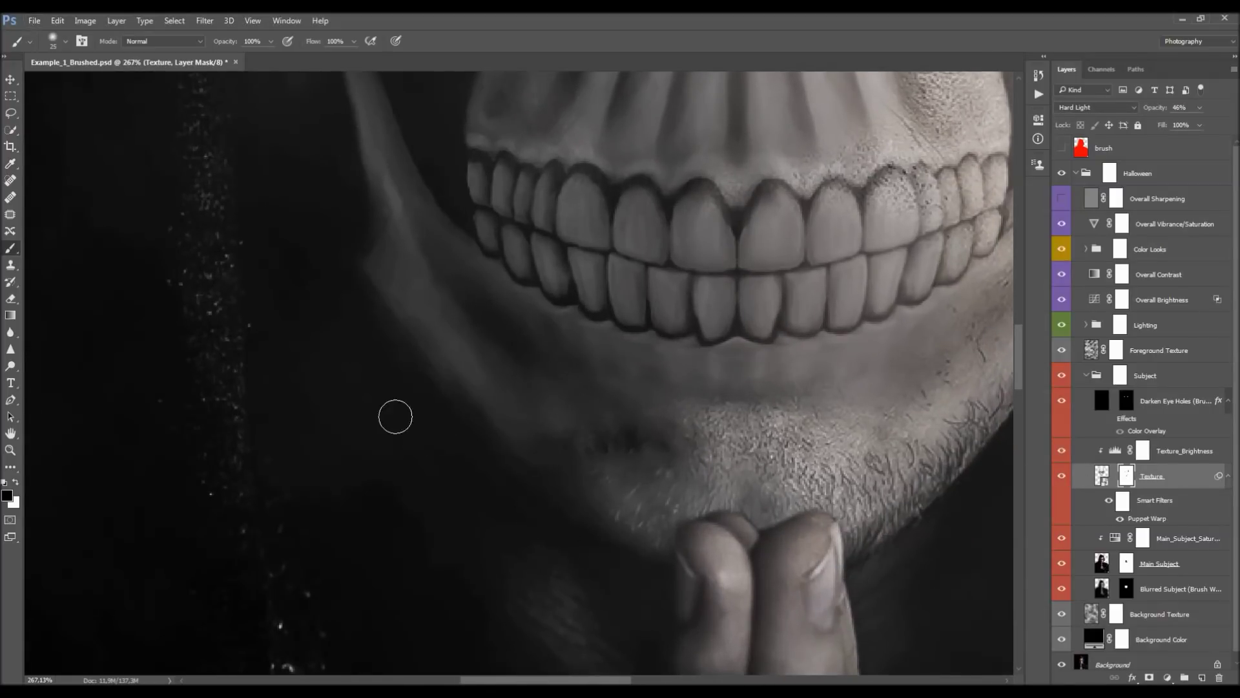
pyautogui.scroll(1, 388, 401)
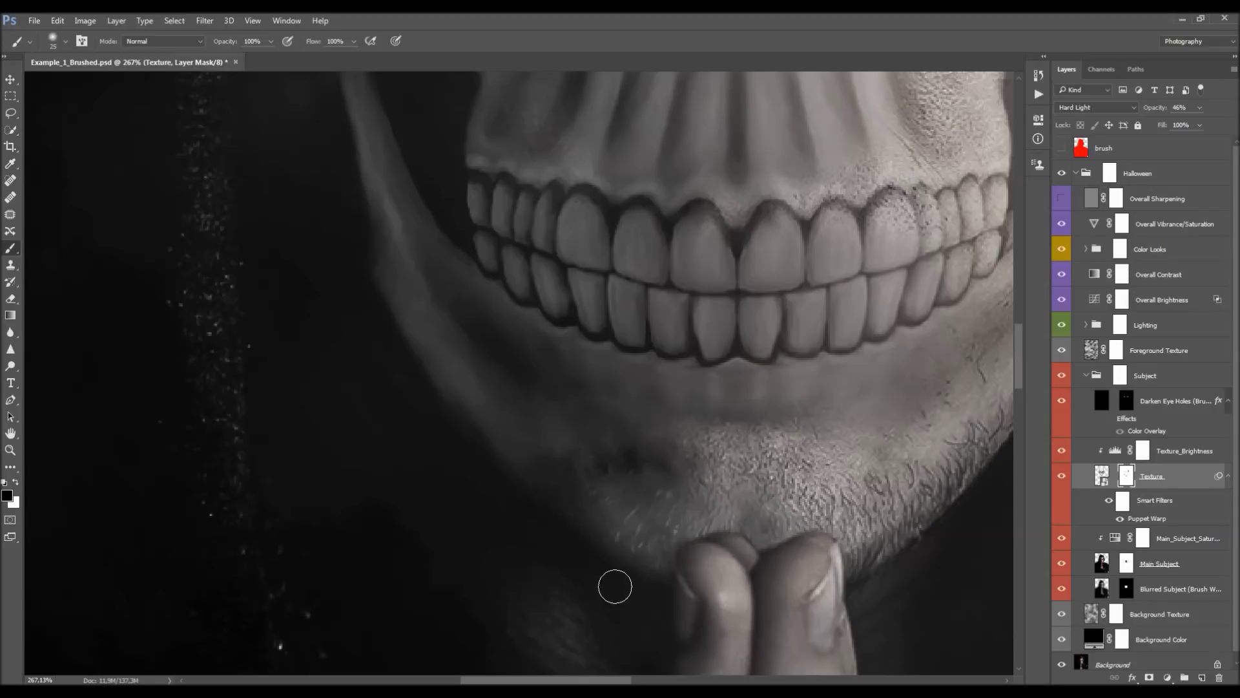
# - Load the Texture layer's mask as a selection to inspect the painted areas along the jaw and fingers, and deselect it
pyautogui.scroll(-2, 452, 555)
pyautogui.scroll(-1, 303, 509)
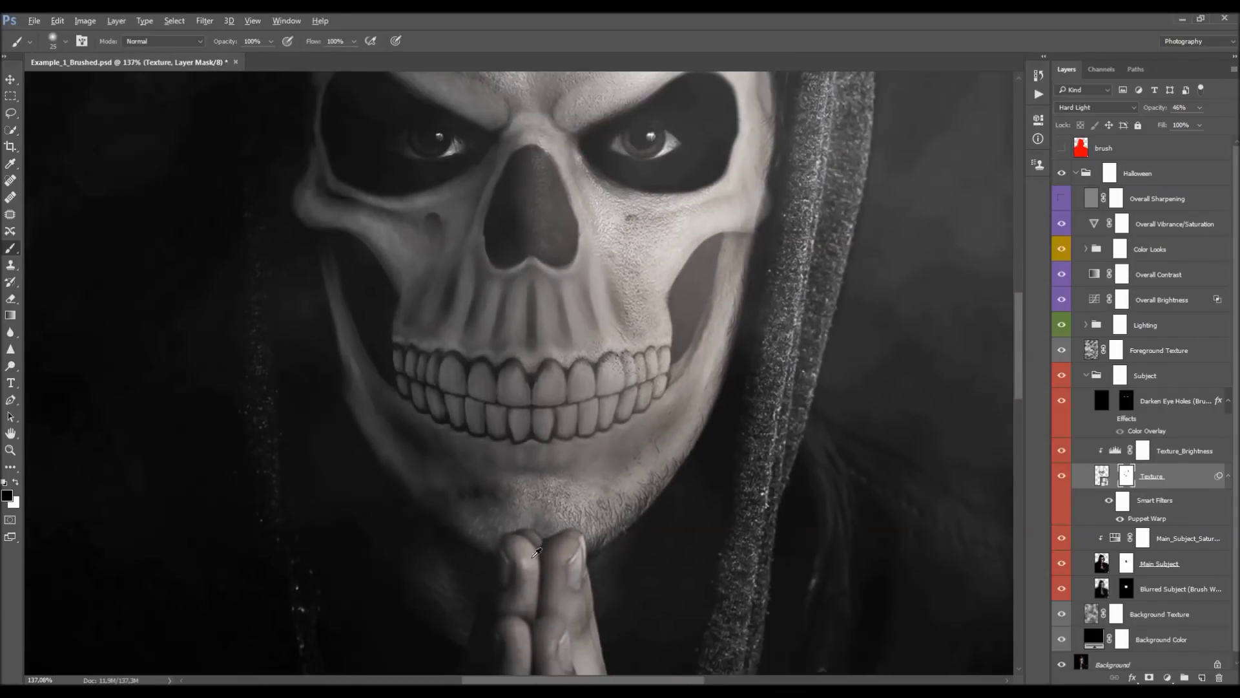
pyautogui.scroll(1, 541, 553)
pyautogui.keyDown('ctrl'); pyautogui.click(1124, 475); pyautogui.keyUp('ctrl')
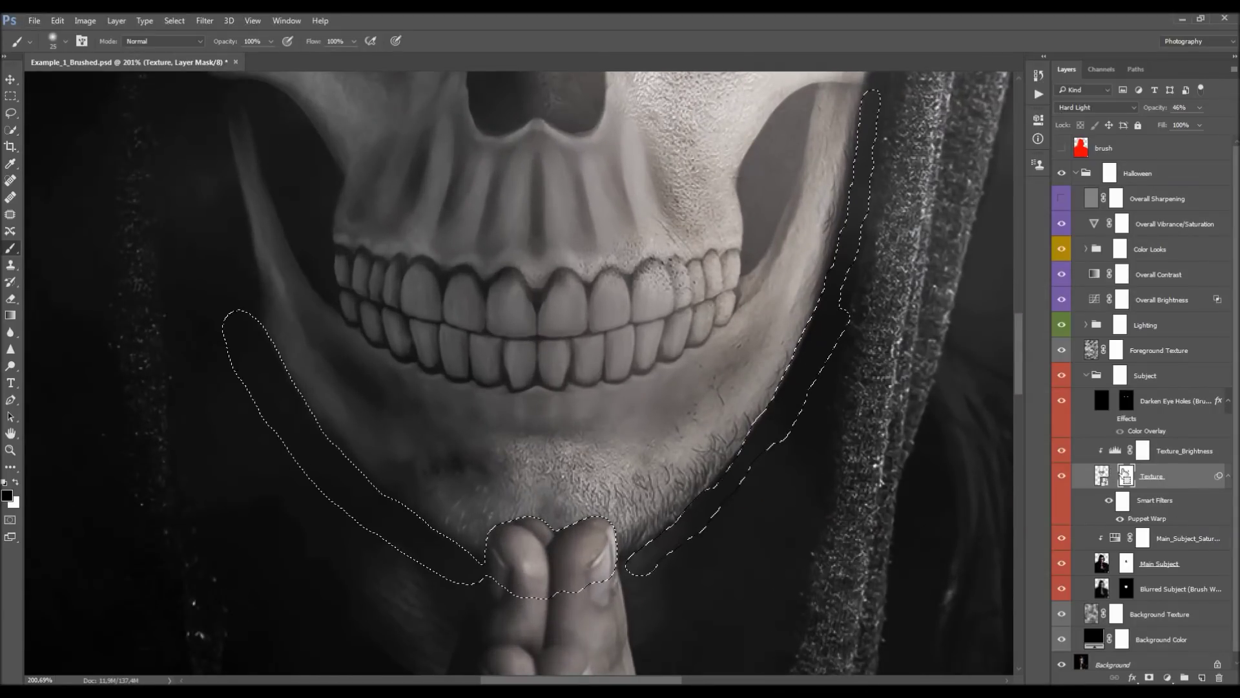
pyautogui.hotkey('ctrl', 'd')
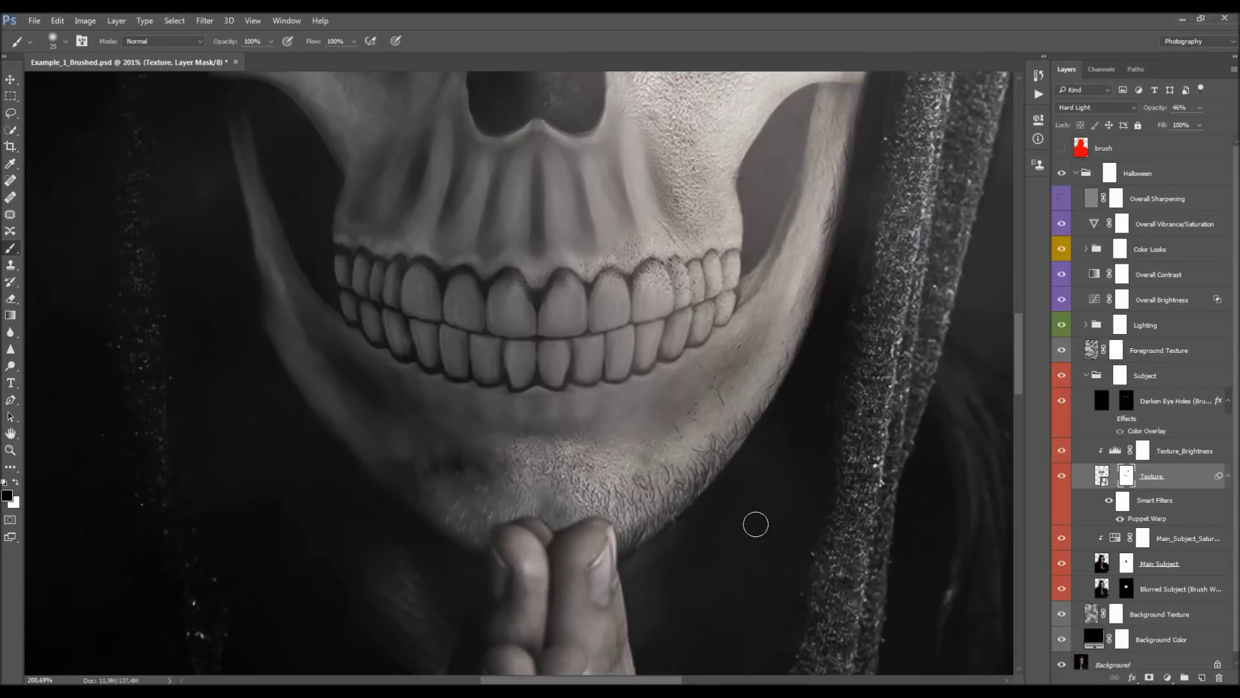
# - Restore the Texture layer's opacity to 100% and review the masked skull face at several magnifications
pyautogui.scroll(-3, 764, 529)
pyautogui.scroll(2, 392, 366)
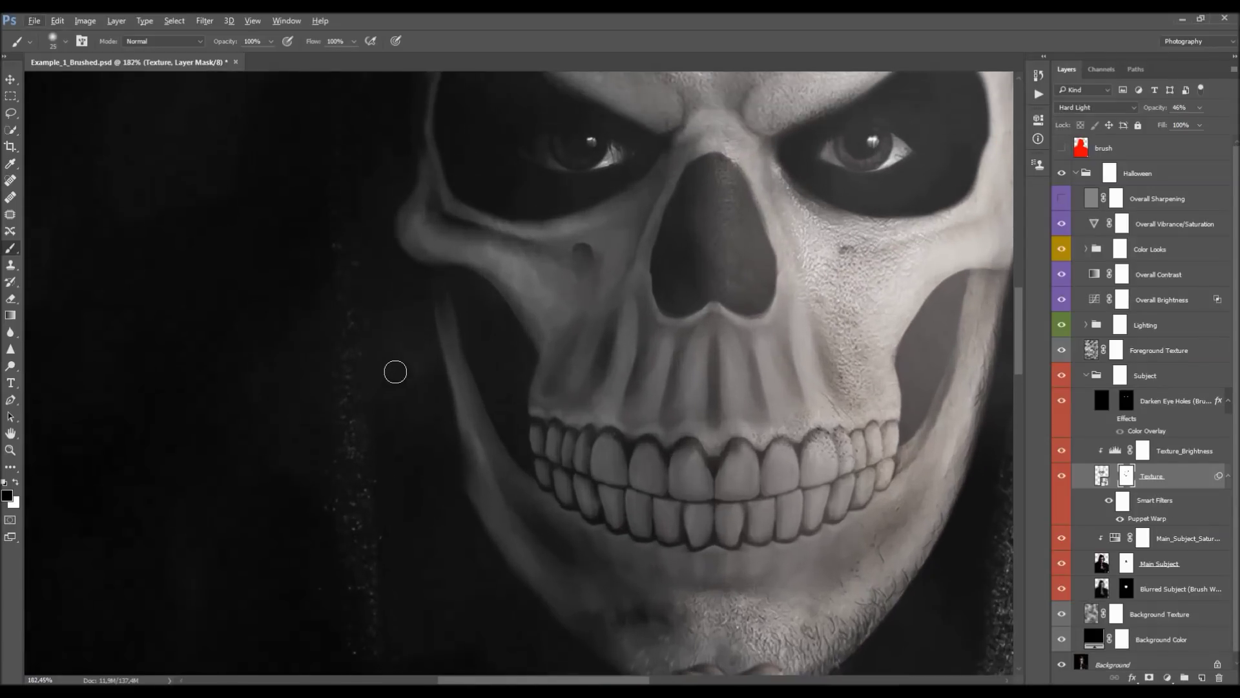
pyautogui.scroll(-5, 392, 367)
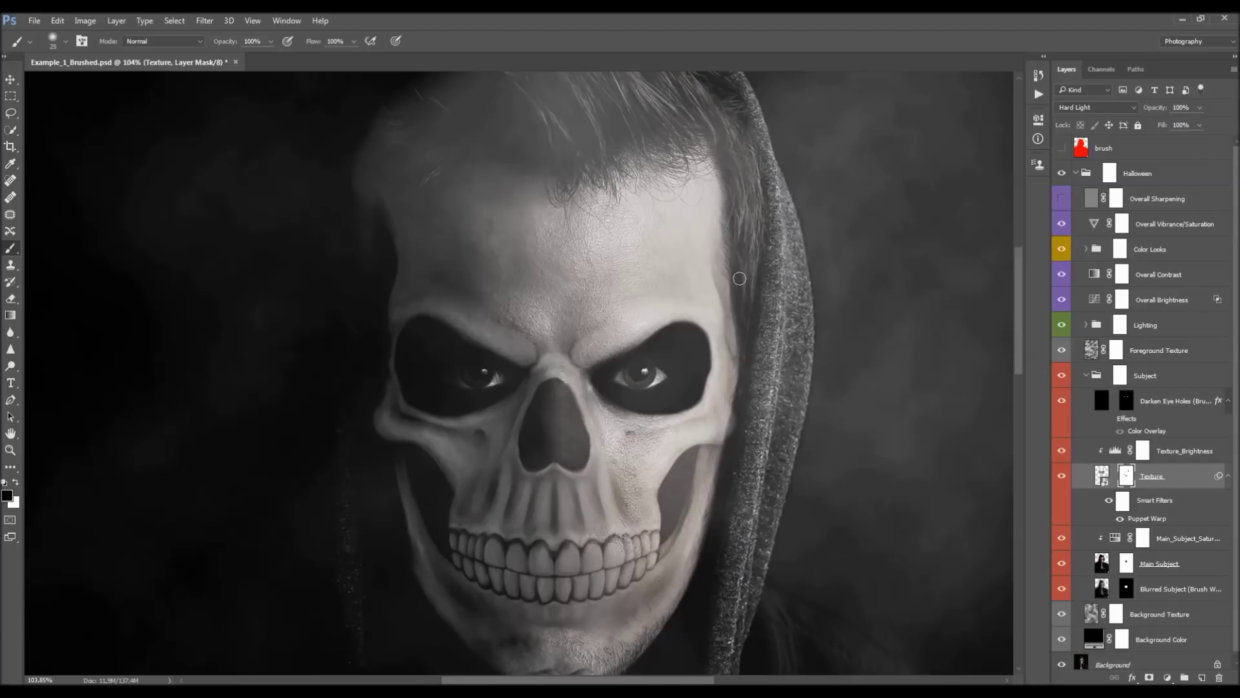
pyautogui.scroll(-3, 658, 288)
pyautogui.scroll(2, 690, 281)
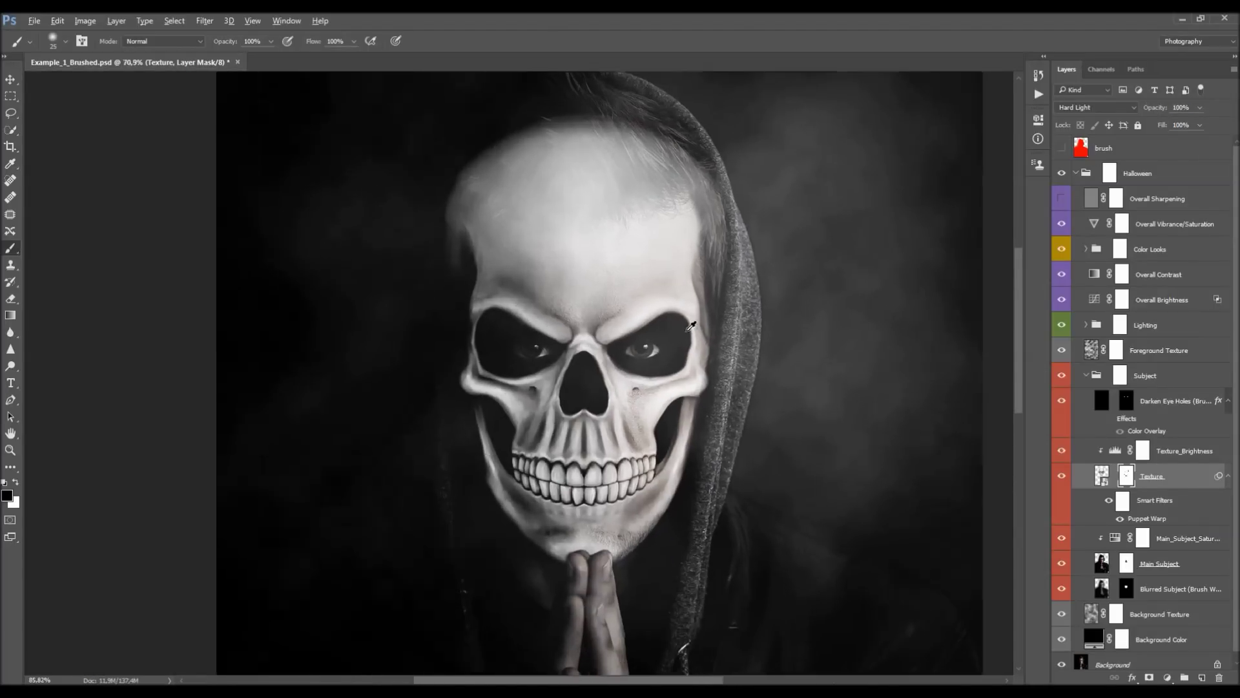
pyautogui.scroll(-2, 665, 374)
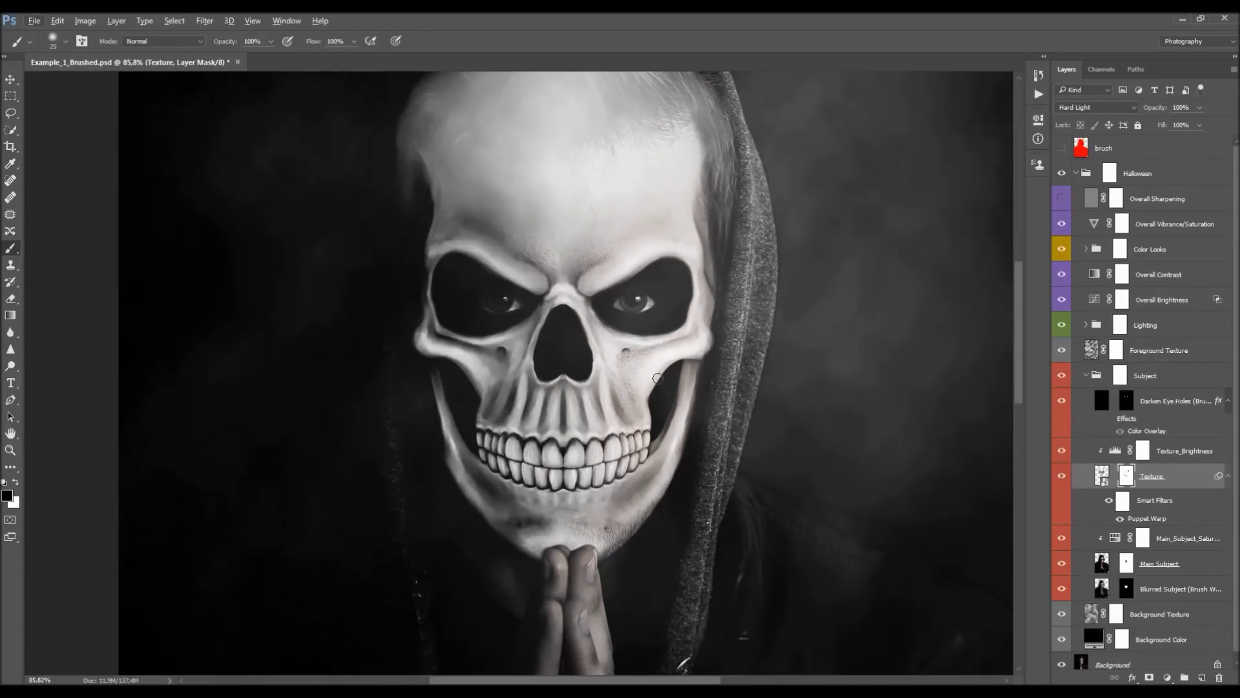
pyautogui.scroll(5, 683, 374)
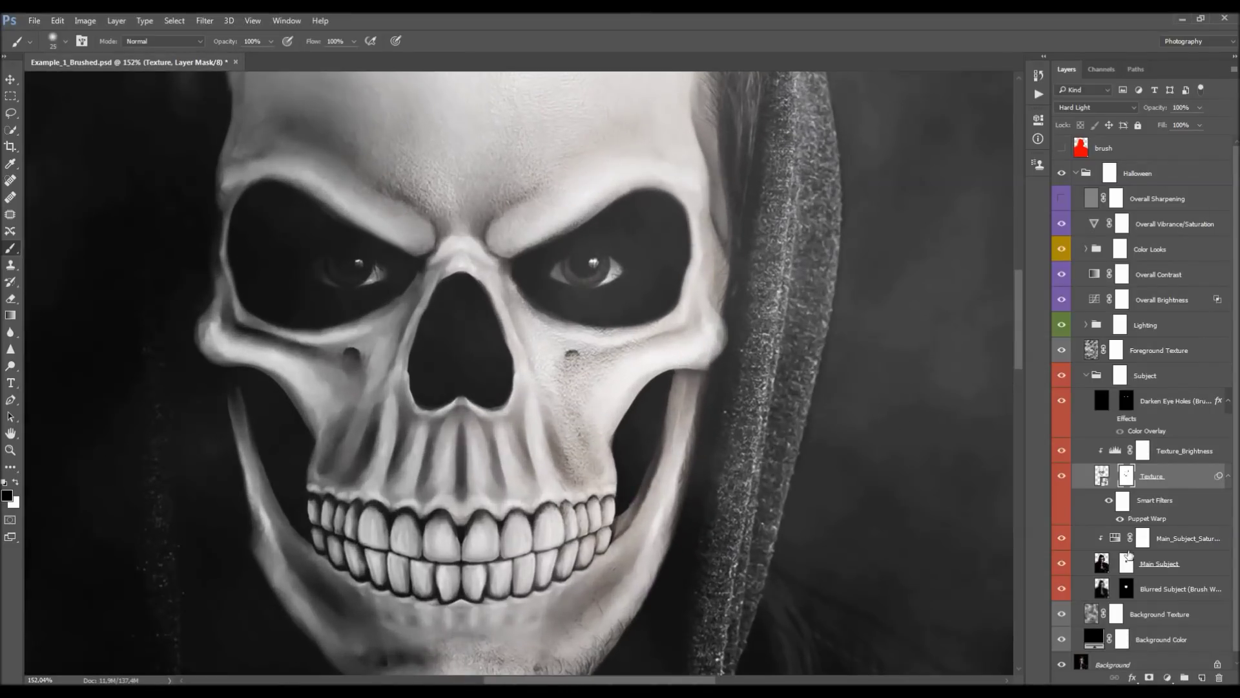
# - Select the Main Subject layer's mask and examine the protruding right cheekbone against the hood up close and across the whole face
pyautogui.click(1127, 558)
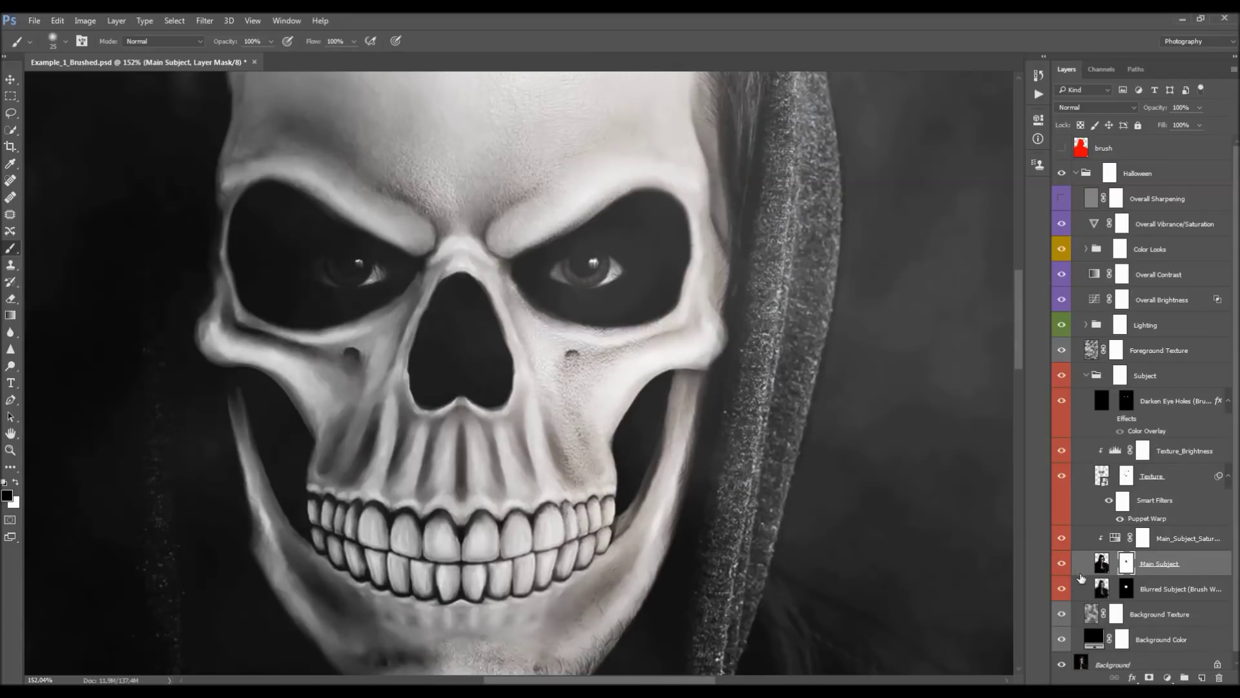
pyautogui.scroll(1, 827, 382)
pyautogui.scroll(2, 743, 393)
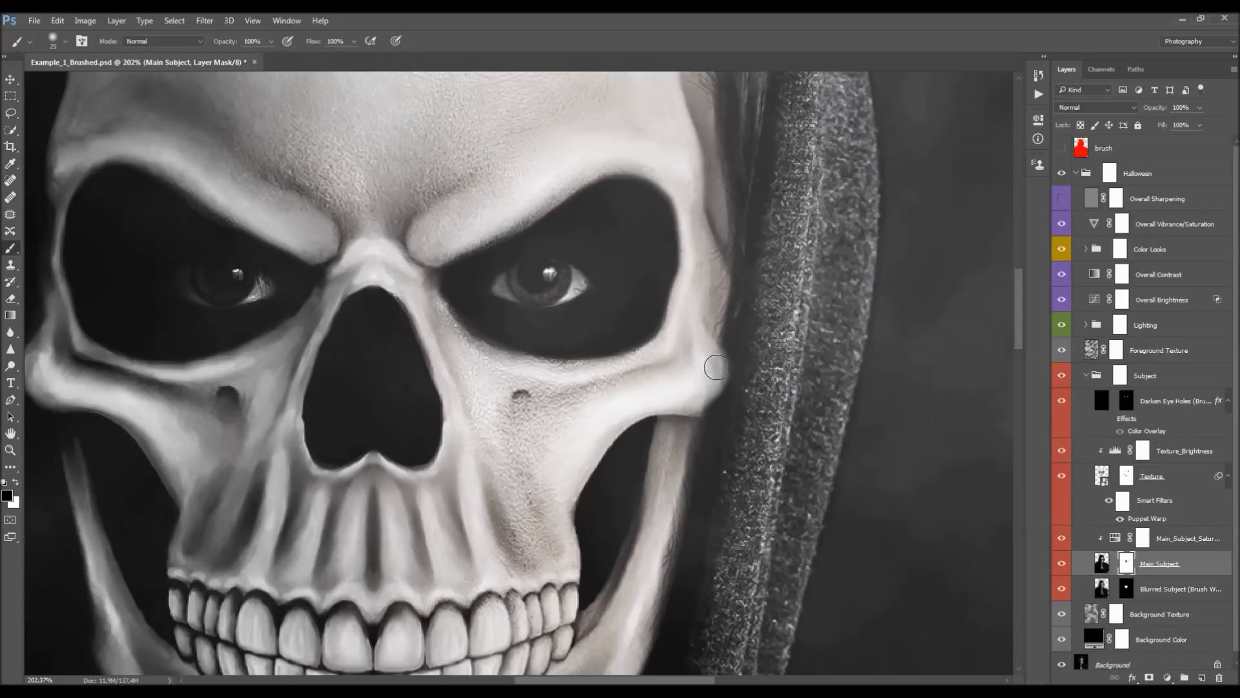
pyautogui.scroll(-5, 762, 368)
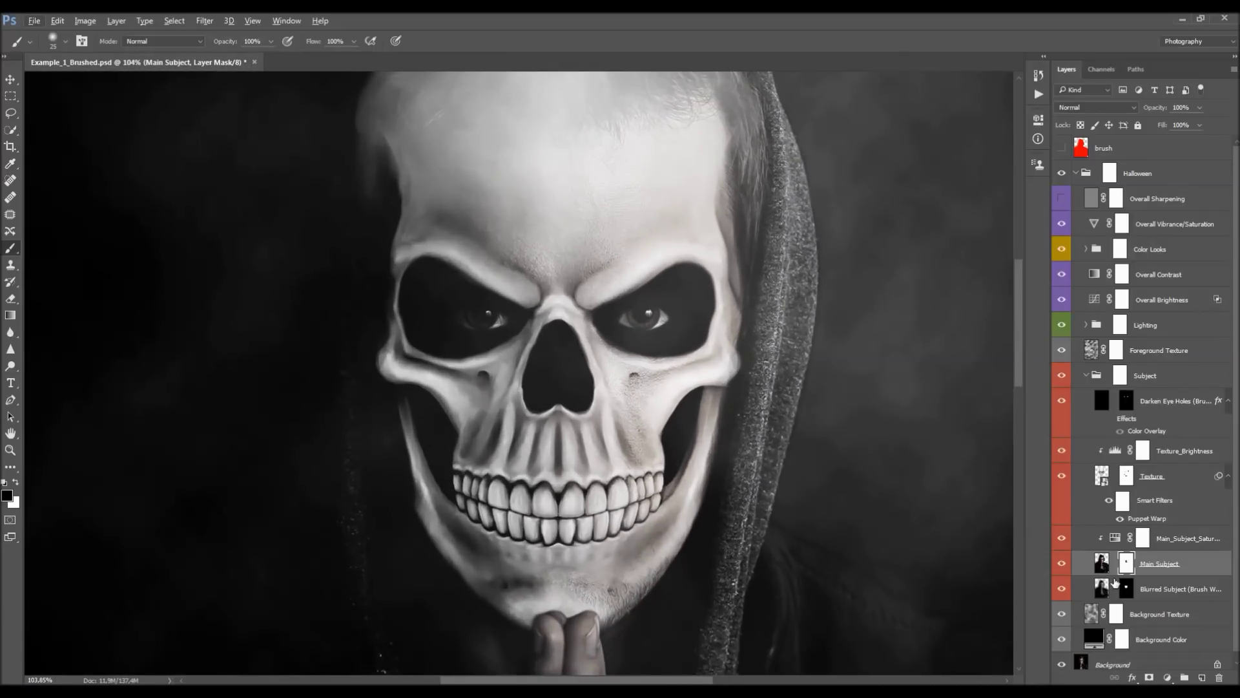
pyautogui.scroll(2, 776, 387)
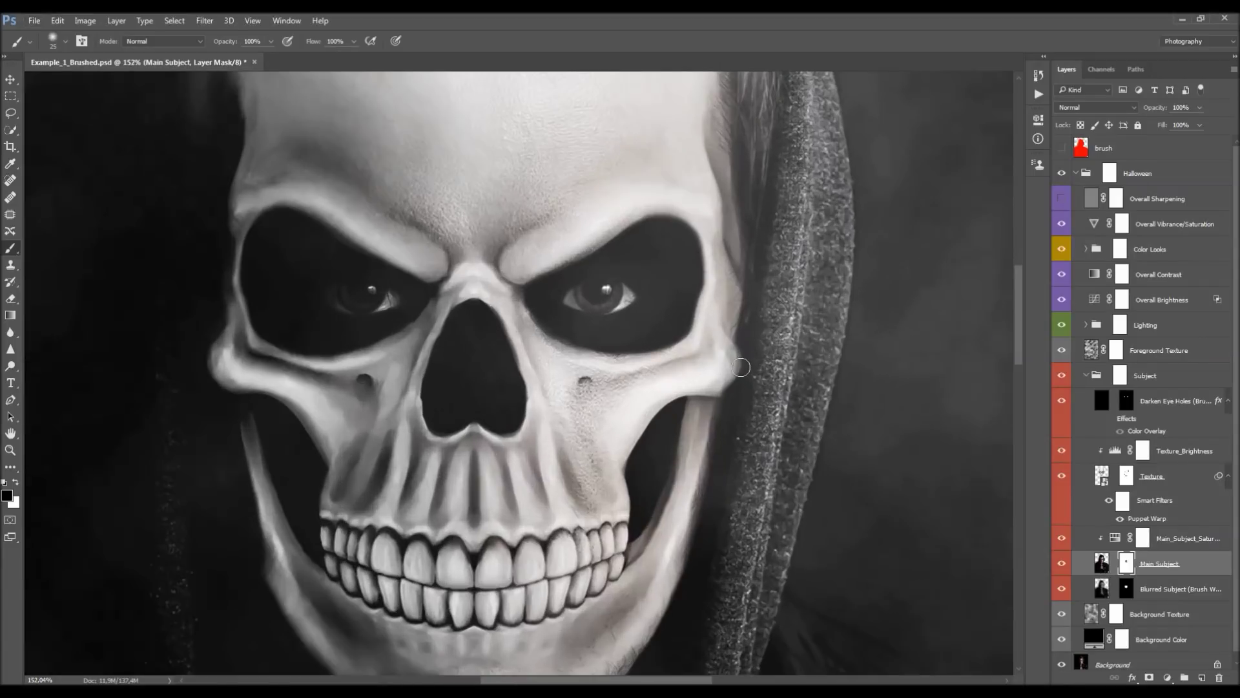
pyautogui.scroll(-2, 740, 386)
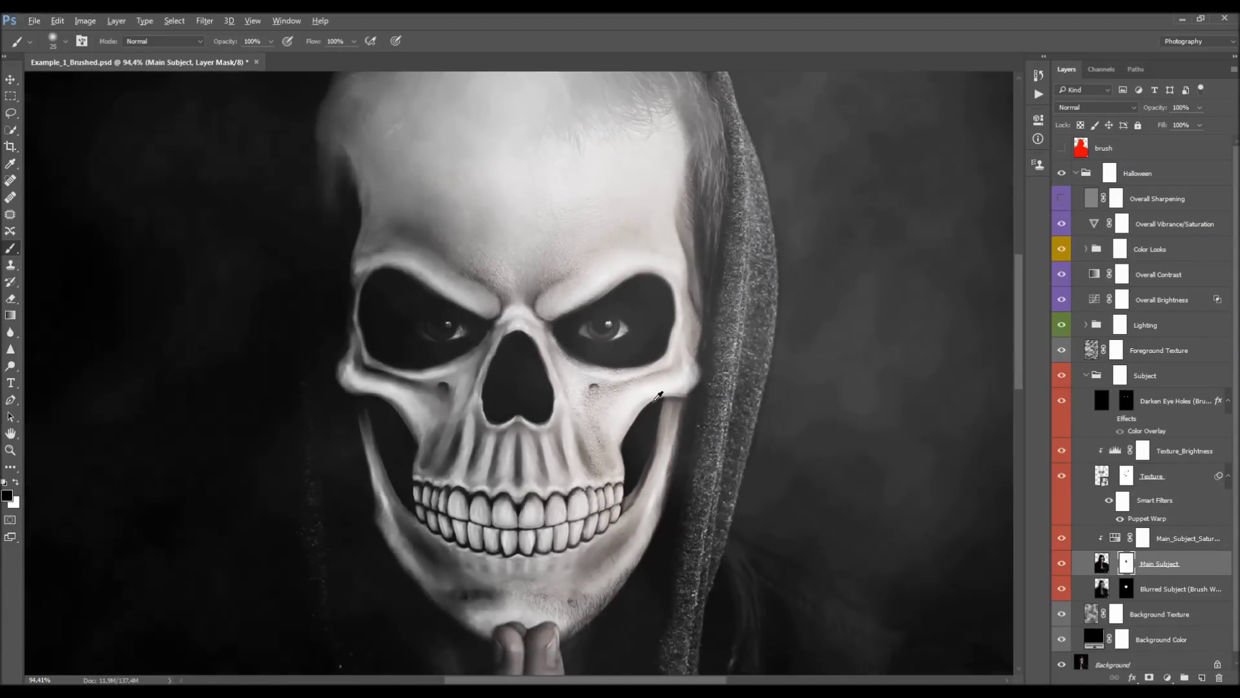
pyautogui.scroll(-2, 719, 385)
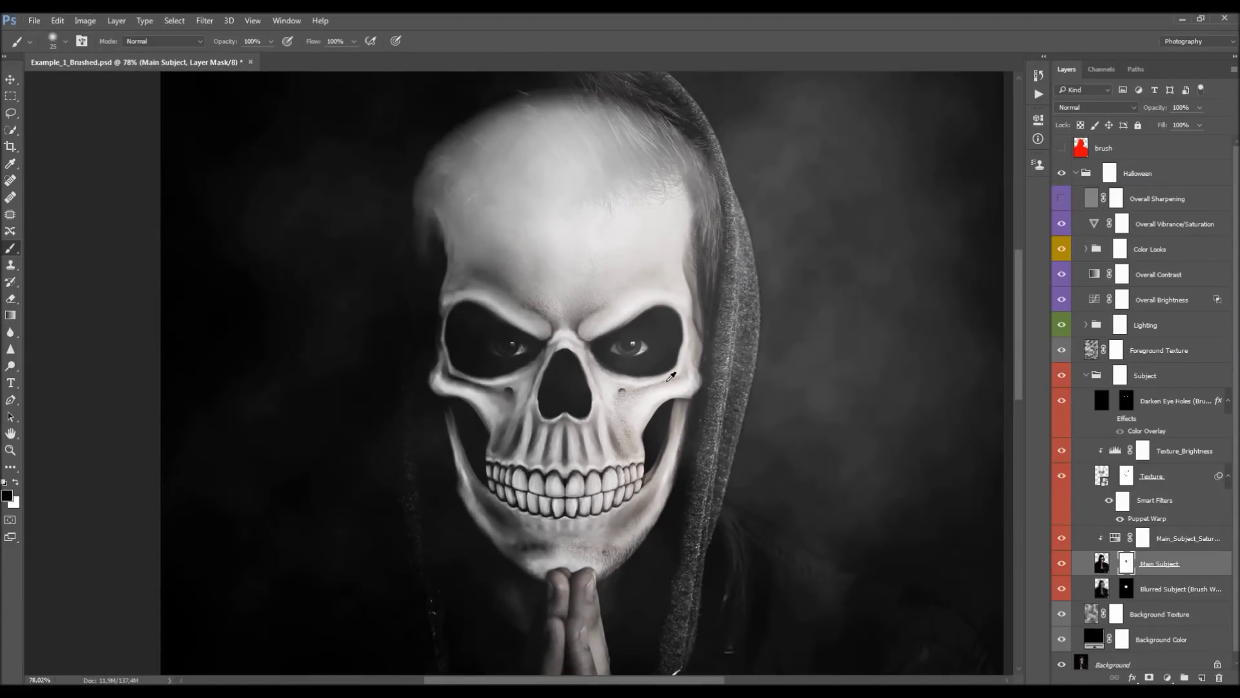
pyautogui.scroll(1, 670, 377)
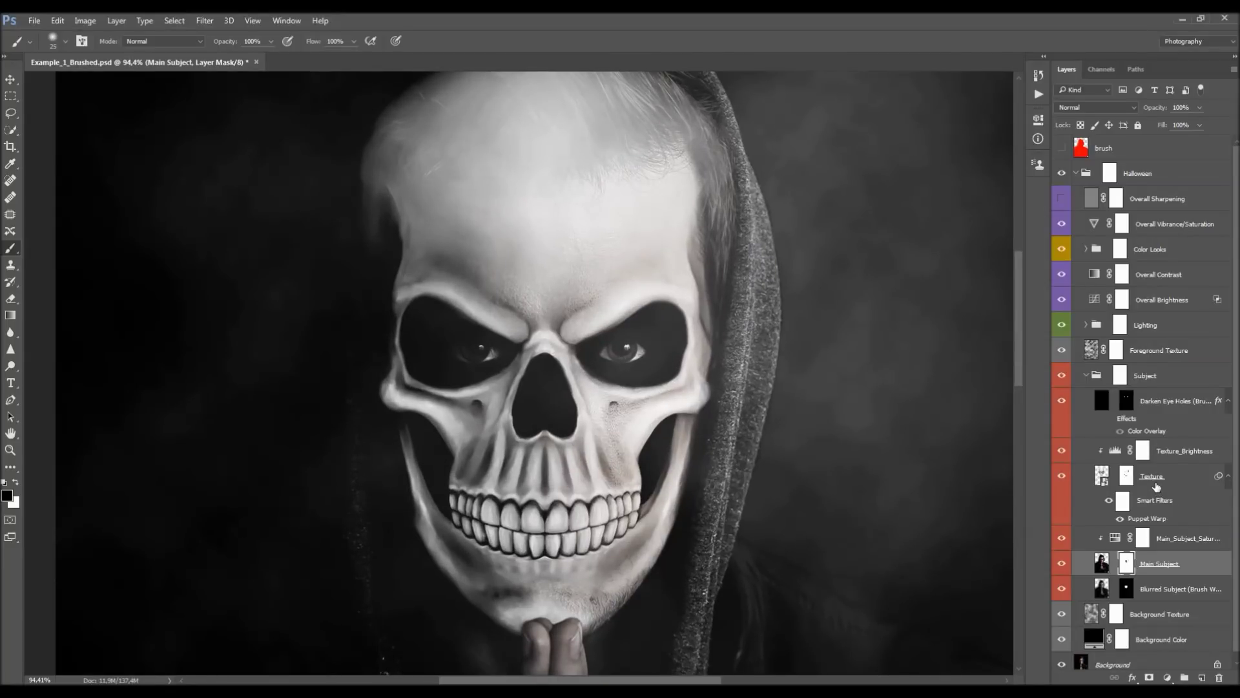
# - Enlarge the black brush and mask the skull texture off the hair and hairline on the Texture layer's mask
pyautogui.click(1155, 484)
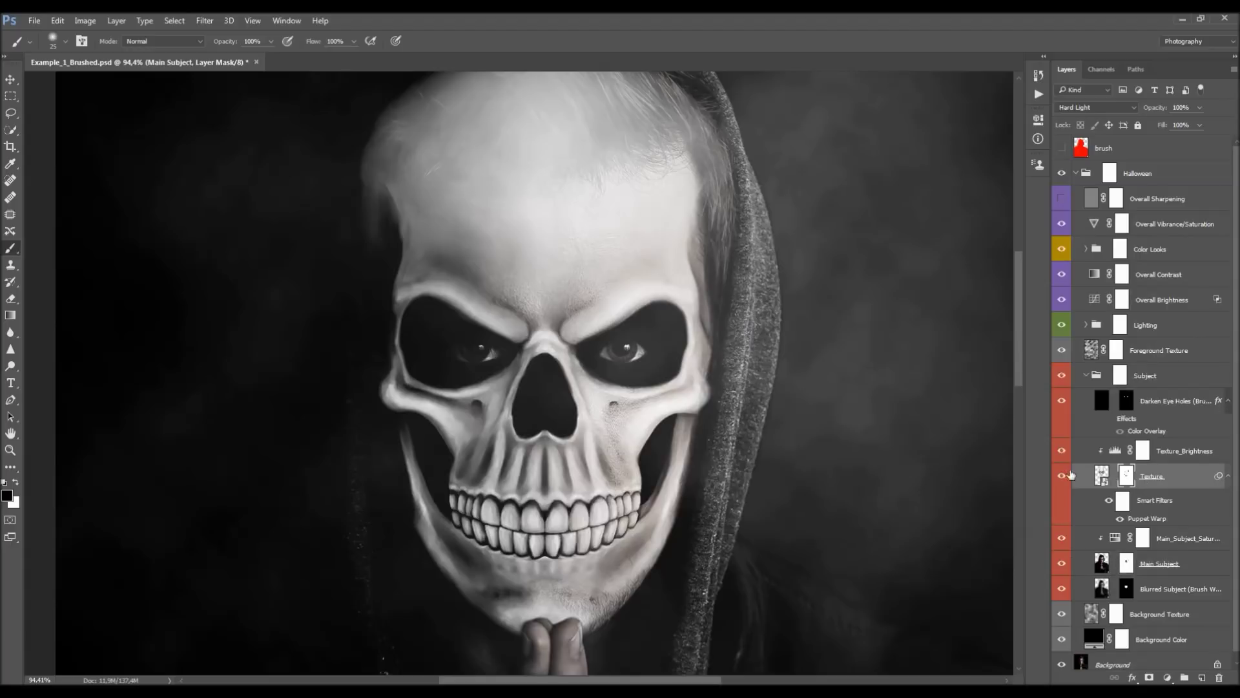
pyautogui.scroll(-1, 455, 413)
pyautogui.scroll(2, 539, 231)
pyautogui.scroll(-1, 491, 328)
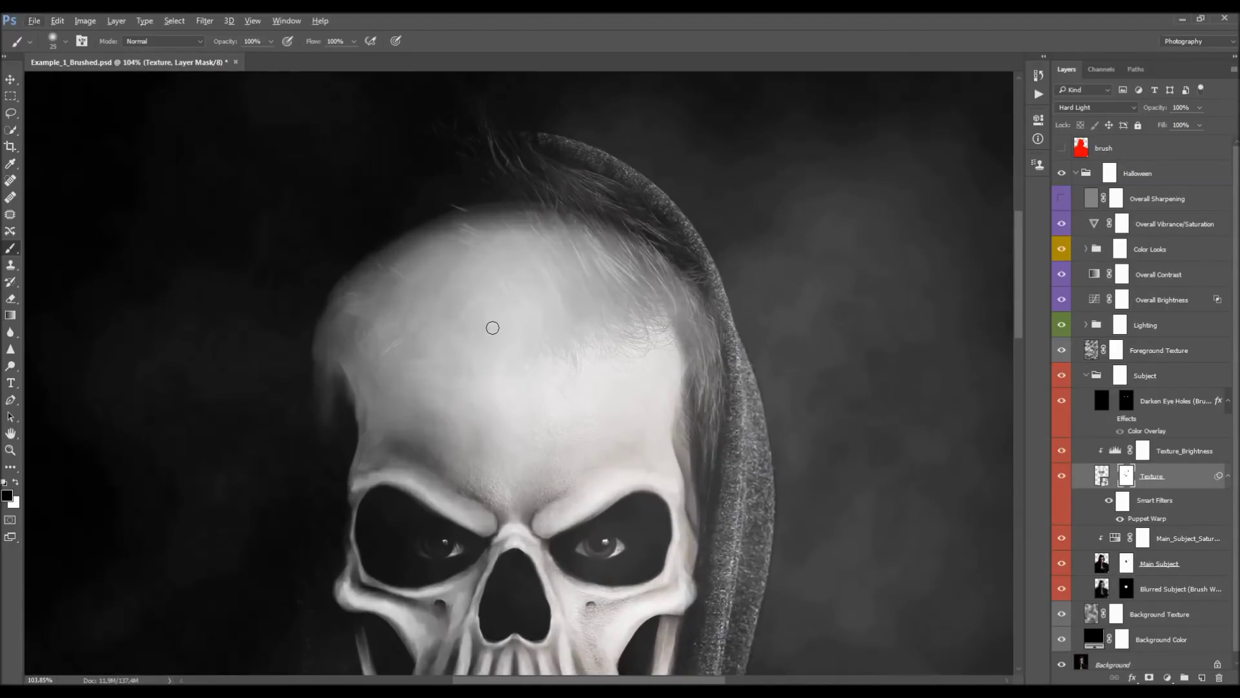
pyautogui.rightClick(503, 258)
pyautogui.moveTo(568, 261); pyautogui.dragTo(585, 261)
pyautogui.press('Return')
pyautogui.moveTo(498, 235)
pyautogui.mouseDown()
pyautogui.moveTo(501, 211)
pyautogui.moveTo(517, 242)
pyautogui.moveTo(590, 269)
pyautogui.moveTo(637, 213)
pyautogui.moveTo(714, 222)
pyautogui.moveTo(747, 258)
pyautogui.moveTo(742, 346)
pyautogui.mouseUp()
# - Mask the remaining skull texture off the upper left hair and forehead edge with a 250 px brush
pyautogui.scroll(-1, 626, 220)
pyautogui.press('[')
pyautogui.press(']')
pyautogui.press(']')
pyautogui.moveTo(545, 216)
pyautogui.mouseDown()
pyautogui.moveTo(392, 217)
pyautogui.moveTo(352, 229)
pyautogui.moveTo(484, 209)
pyautogui.moveTo(494, 234)
pyautogui.moveTo(482, 231)
pyautogui.moveTo(512, 260)
pyautogui.moveTo(536, 205)
pyautogui.moveTo(519, 252)
pyautogui.moveTo(547, 277)
pyautogui.moveTo(718, 263)
pyautogui.moveTo(709, 252)
pyautogui.moveTo(766, 311)
pyautogui.moveTo(645, 203)
pyautogui.moveTo(501, 245)
pyautogui.moveTo(399, 212)
pyautogui.moveTo(288, 265)
pyautogui.moveTo(270, 362)
pyautogui.moveTo(261, 333)
pyautogui.moveTo(359, 218)
pyautogui.moveTo(318, 289)
pyautogui.moveTo(357, 265)
pyautogui.moveTo(469, 287)
pyautogui.moveTo(521, 239)
pyautogui.moveTo(461, 228)
pyautogui.moveTo(291, 268)
pyautogui.moveTo(272, 338)
pyautogui.moveTo(288, 317)
pyautogui.moveTo(555, 302)
pyautogui.mouseUp()
pyautogui.press(']')
pyautogui.press('[')
# - Examine the revealed hairline, face and hands at several magnifications to judge how the skull texture blends
pyautogui.scroll(-3, 556, 303)
pyautogui.scroll(1, 556, 302)
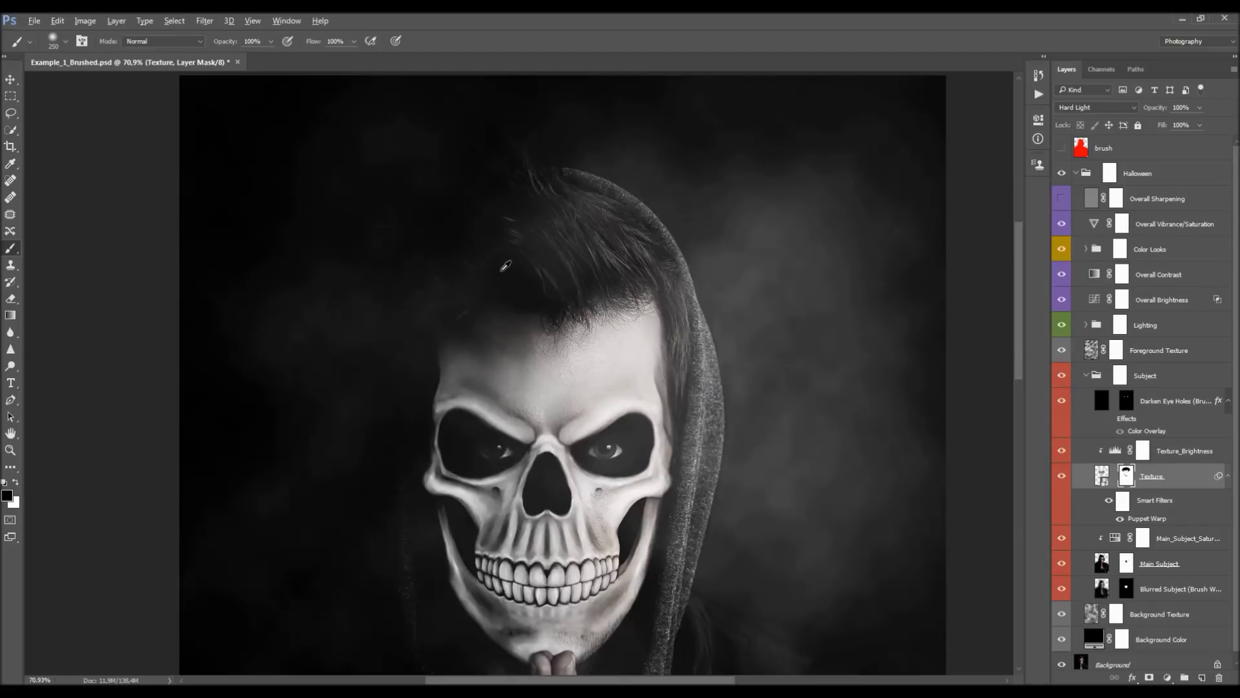
pyautogui.scroll(-3, 543, 291)
pyautogui.scroll(2, 530, 410)
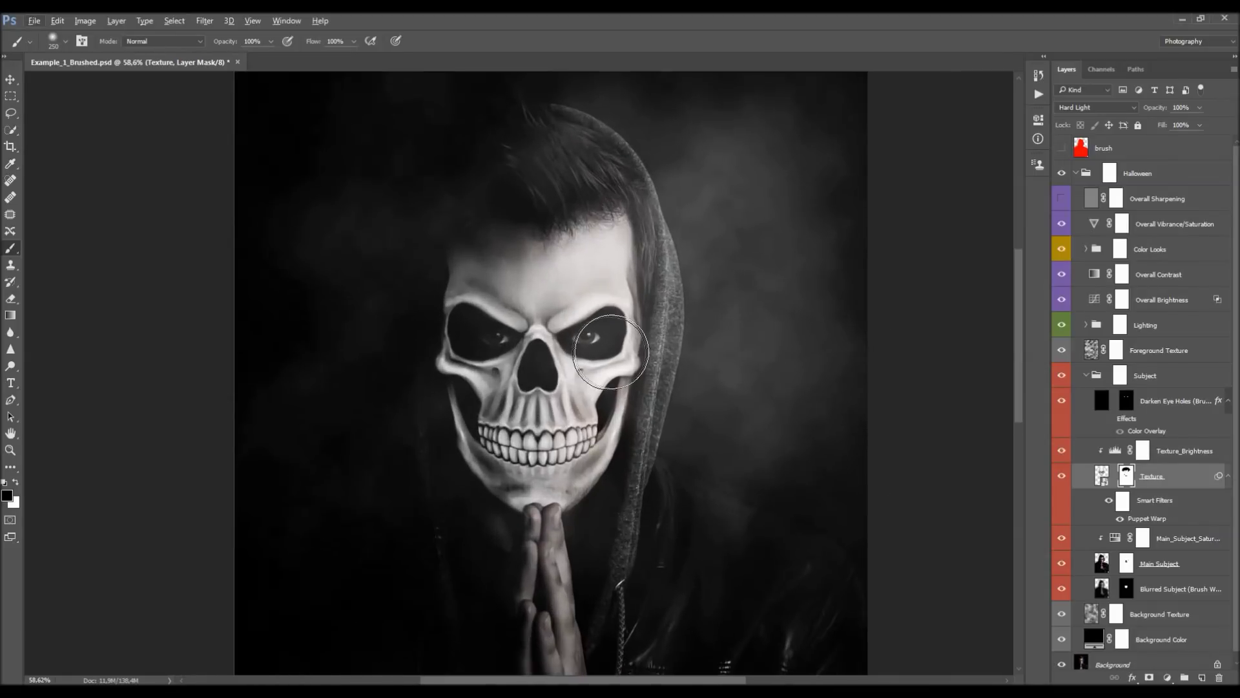
pyautogui.scroll(-1, 607, 342)
pyautogui.scroll(1, 596, 349)
pyautogui.scroll(1, 595, 348)
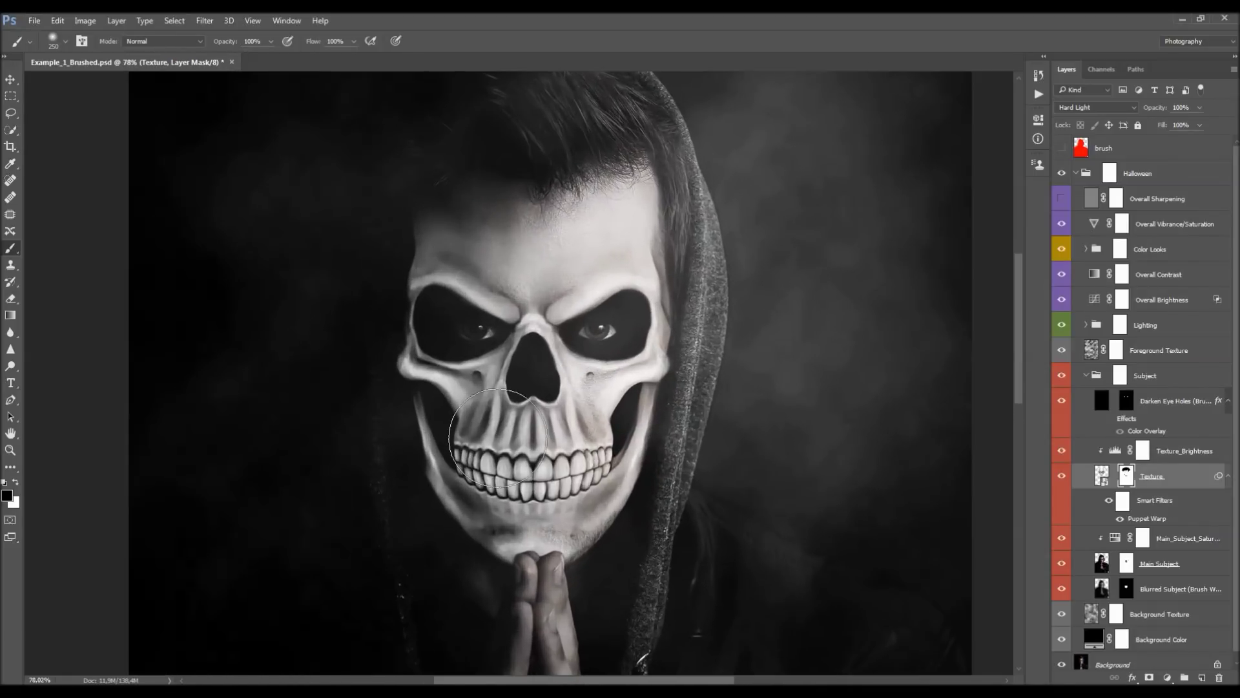
pyautogui.scroll(2, 542, 497)
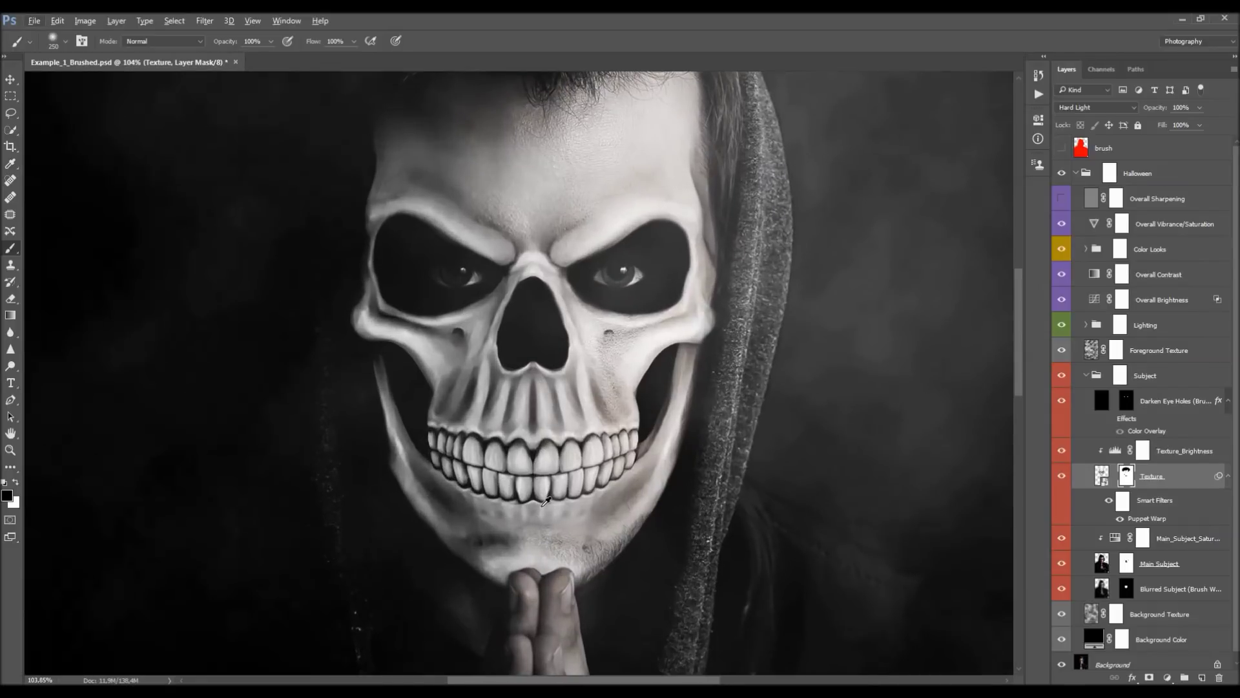
# - Partially mask the skull texture on the shadowed left side of the face with a 45% opacity brush enlarged to 400 px
pyautogui.scroll(-2, 545, 500)
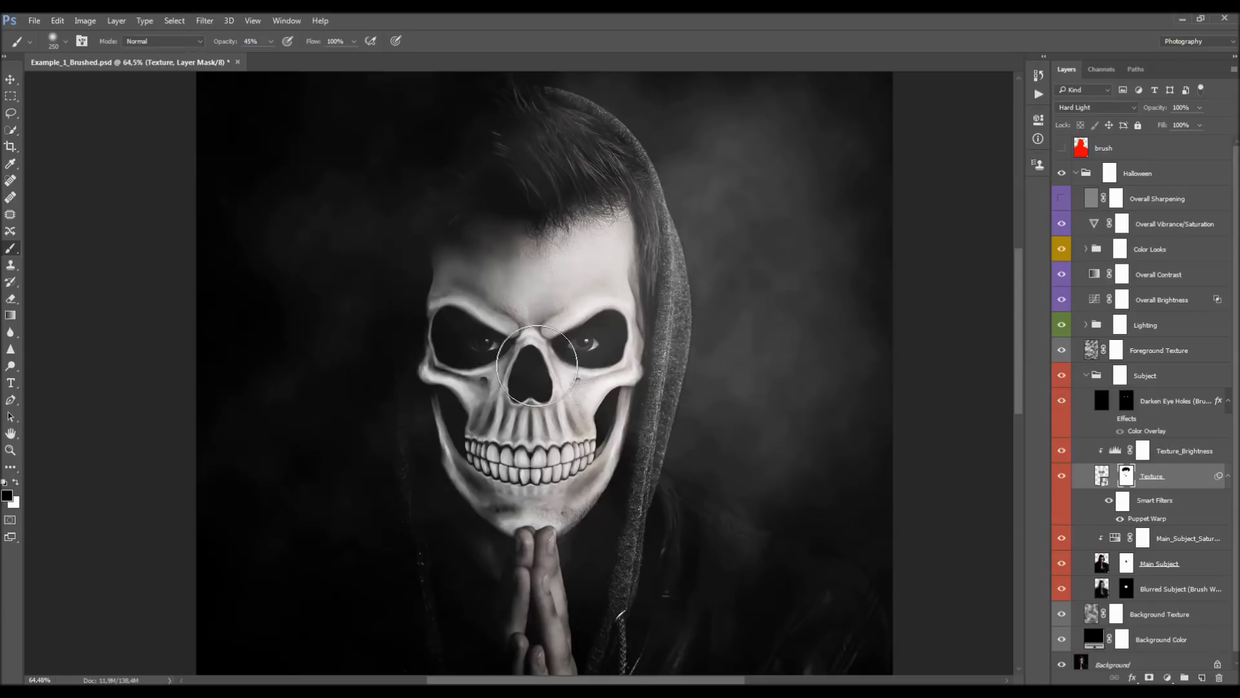
pyautogui.scroll(-1, 452, 388)
pyautogui.press(']')
pyautogui.press(']')
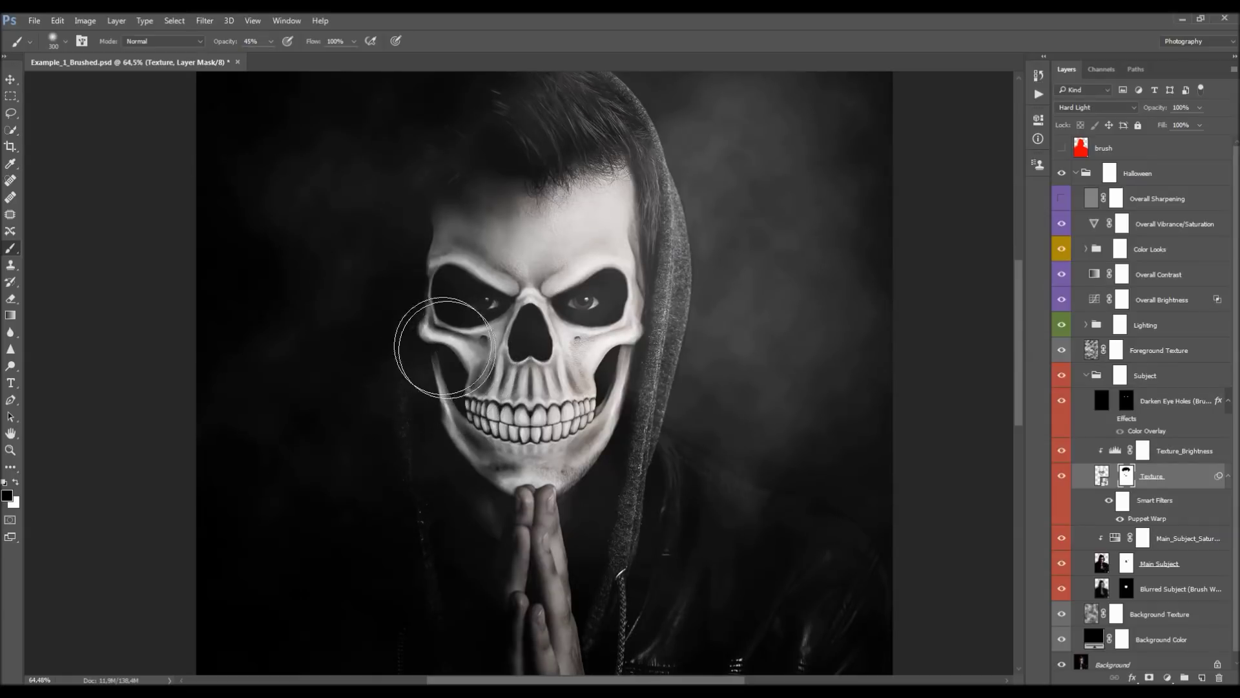
pyautogui.scroll(1, 494, 340)
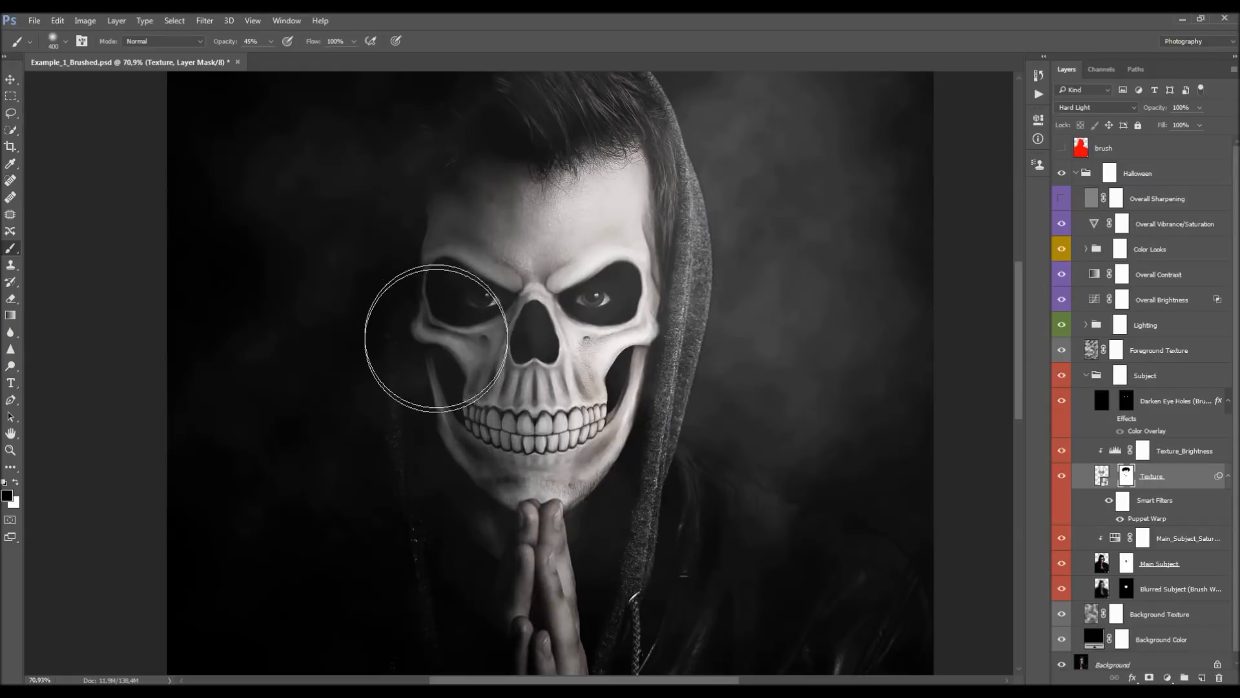
# - Toggle the Texture layer off and on to compare the portrait with and without the skull, inspecting the face up close
pyautogui.press('v')
pyautogui.scroll(-4, 524, 336)
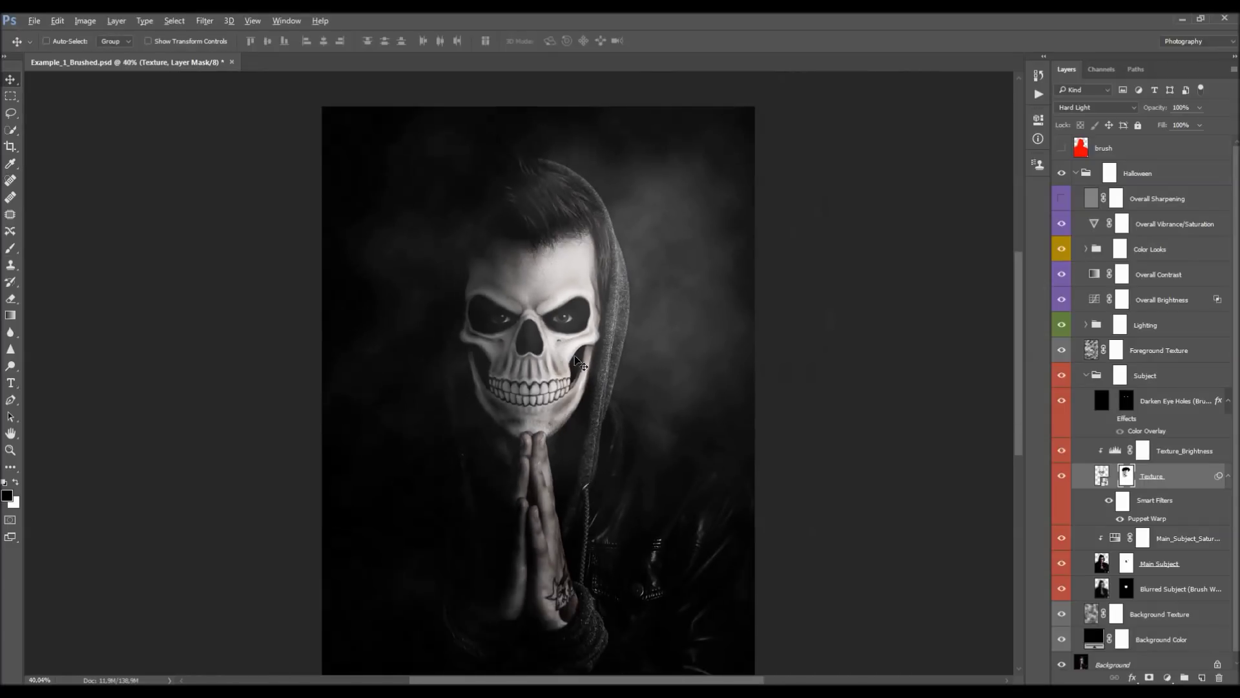
pyautogui.scroll(2, 522, 263)
pyautogui.scroll(1, 524, 274)
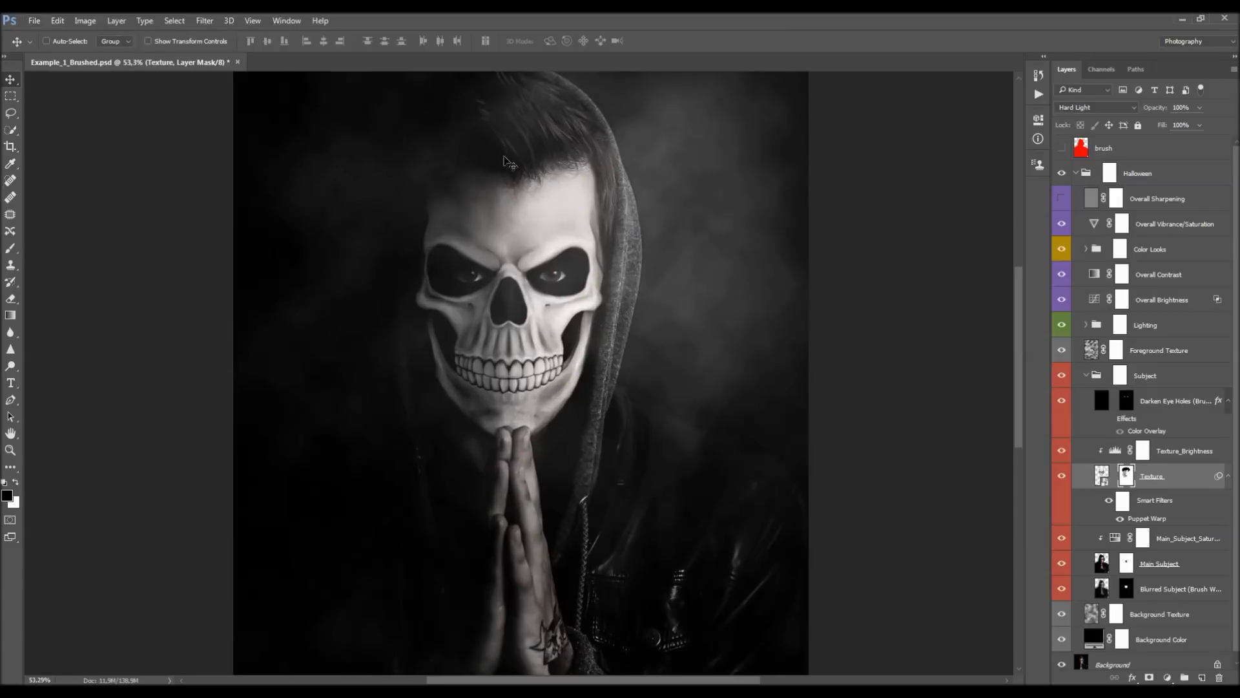
pyautogui.click(1062, 476)
pyautogui.click(1061, 475)
pyautogui.click(1061, 475)
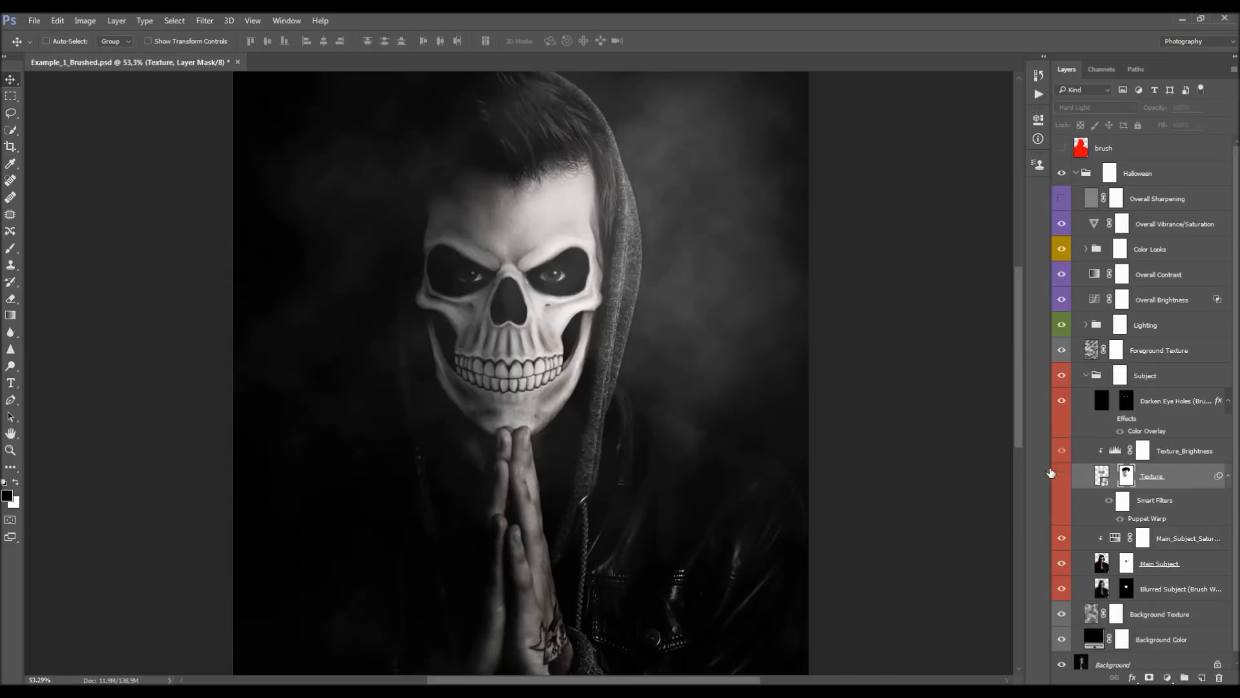
pyautogui.scroll(-3, 381, 207)
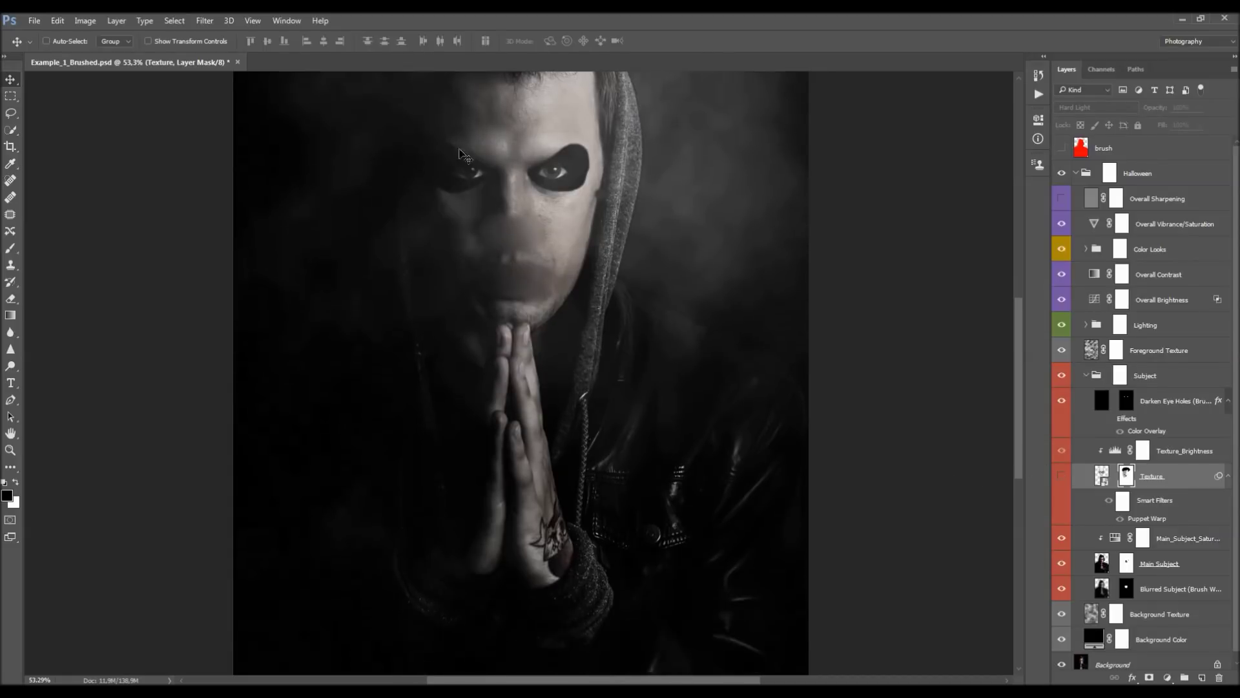
pyautogui.scroll(1, 489, 207)
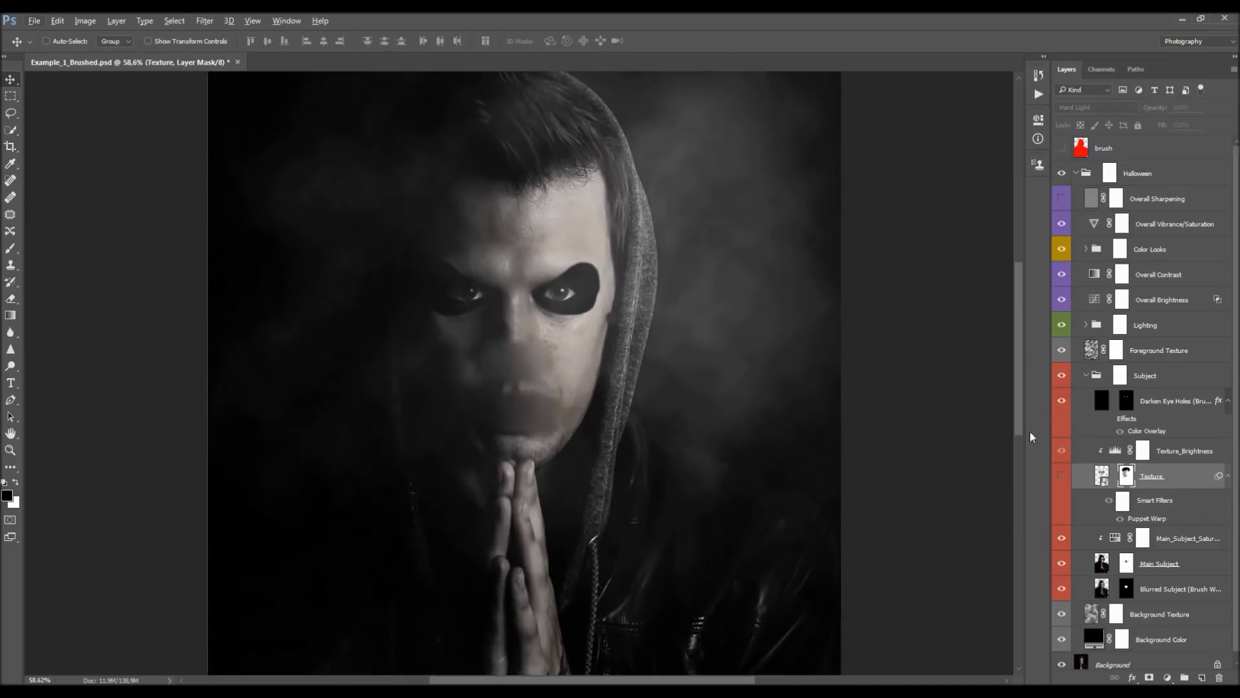
pyautogui.click(1061, 476)
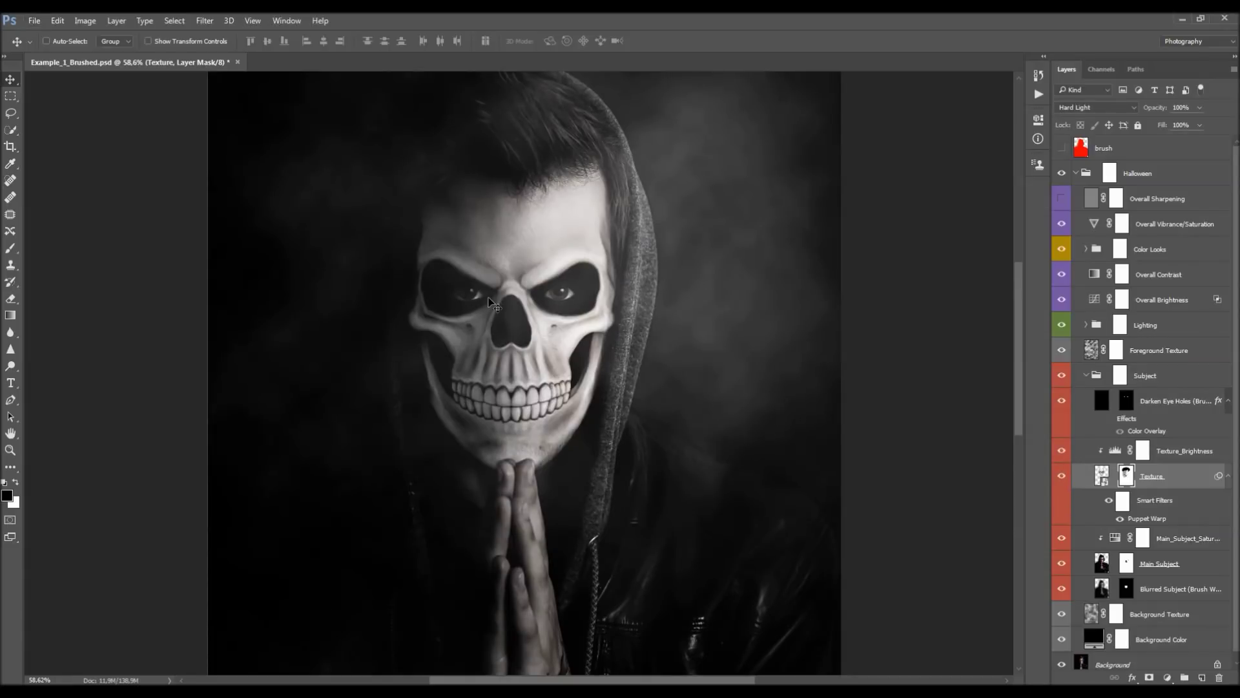
pyautogui.scroll(4, 540, 288)
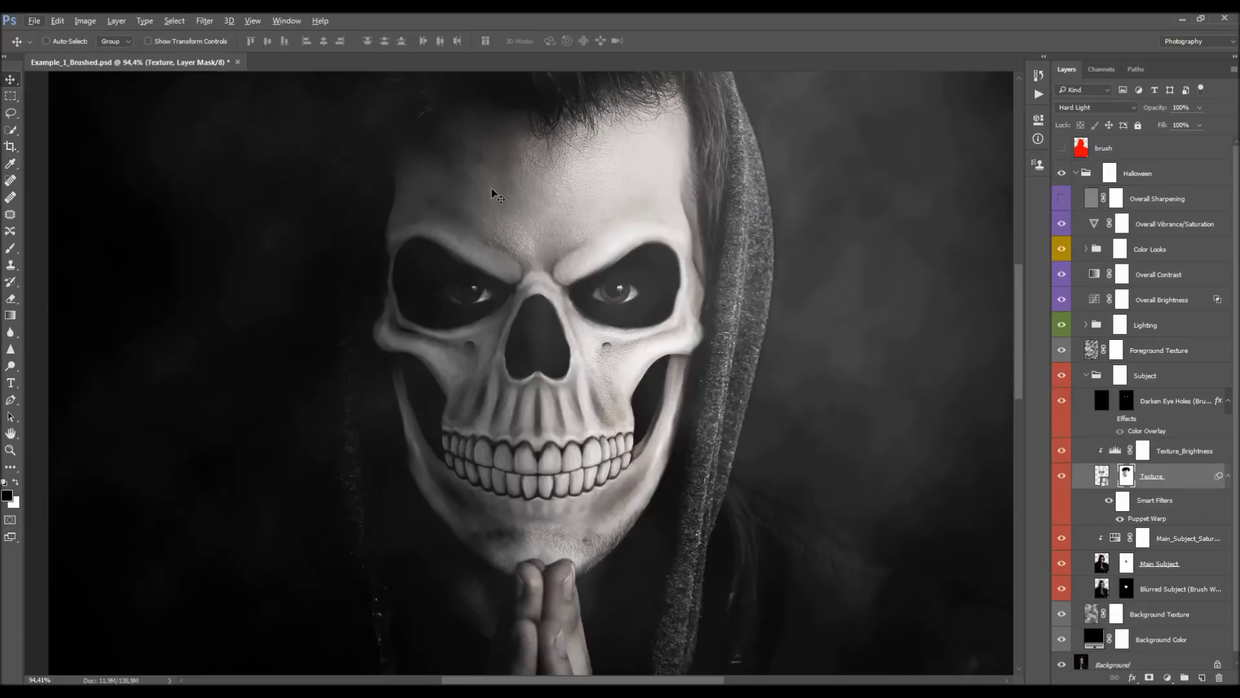
pyautogui.scroll(-3, 329, 379)
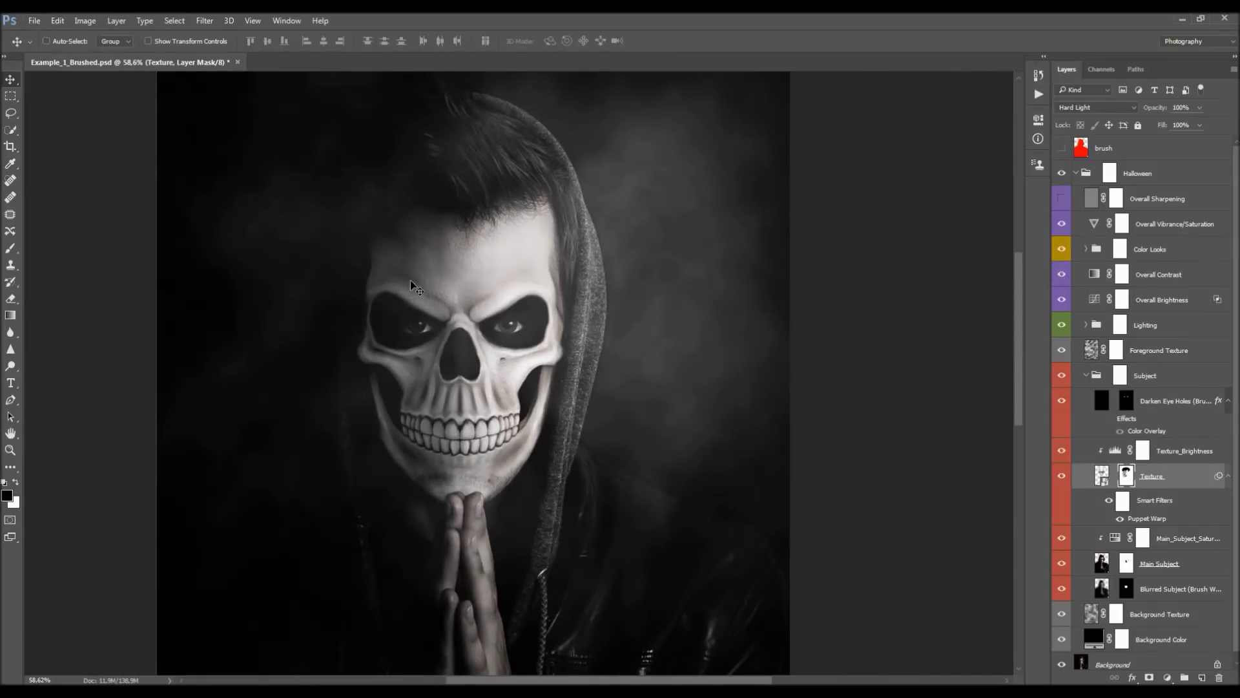
# - Fade the skull texture further along the left edge of the face with a 300 px brush at 45% opacity
pyautogui.press('b')
pyautogui.scroll(2, 410, 280)
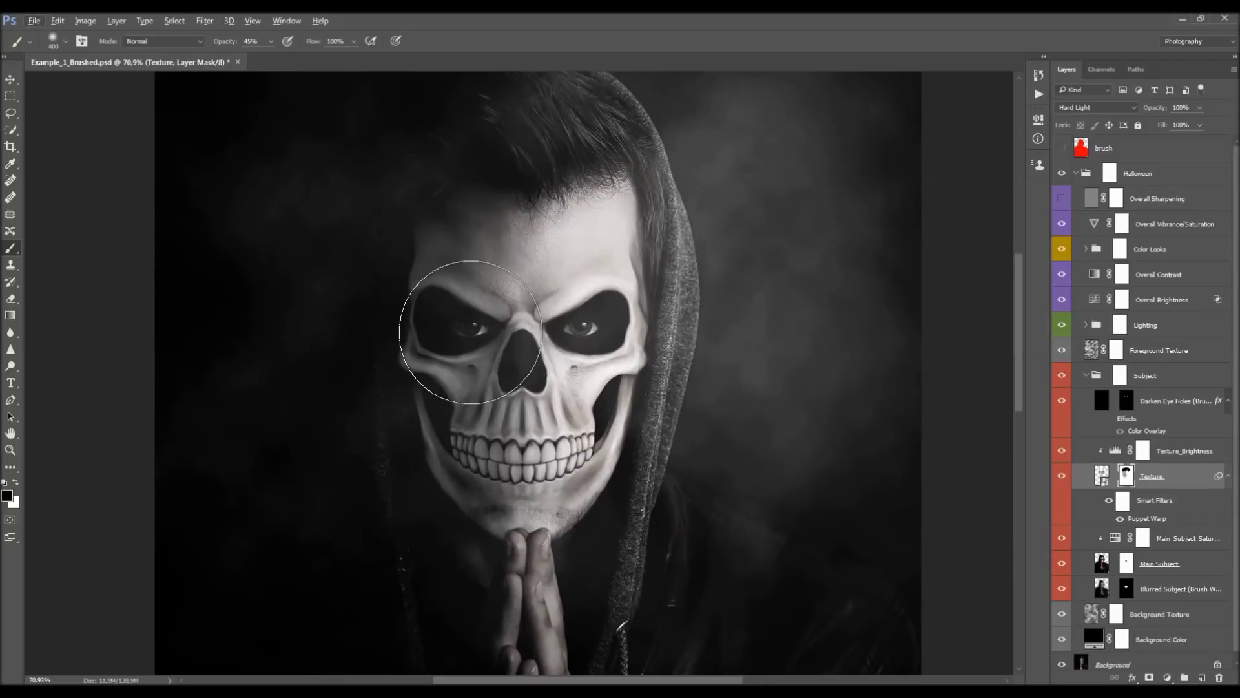
pyautogui.scroll(-1, 416, 304)
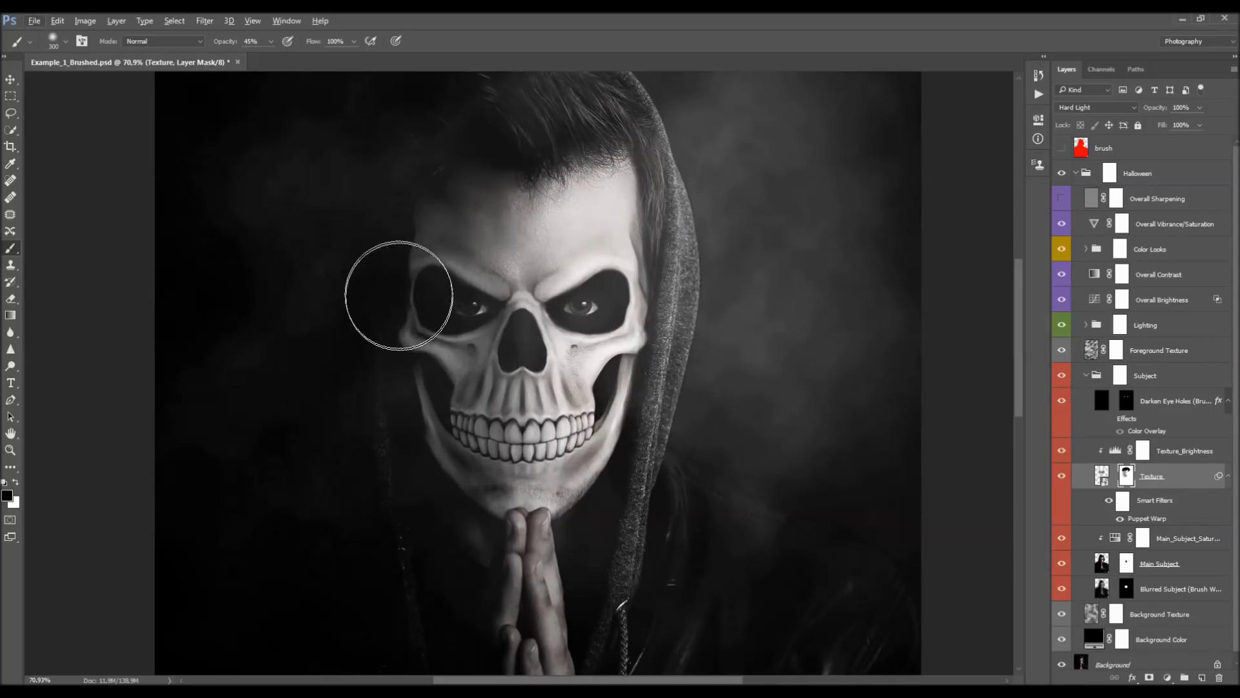
pyautogui.press('[')
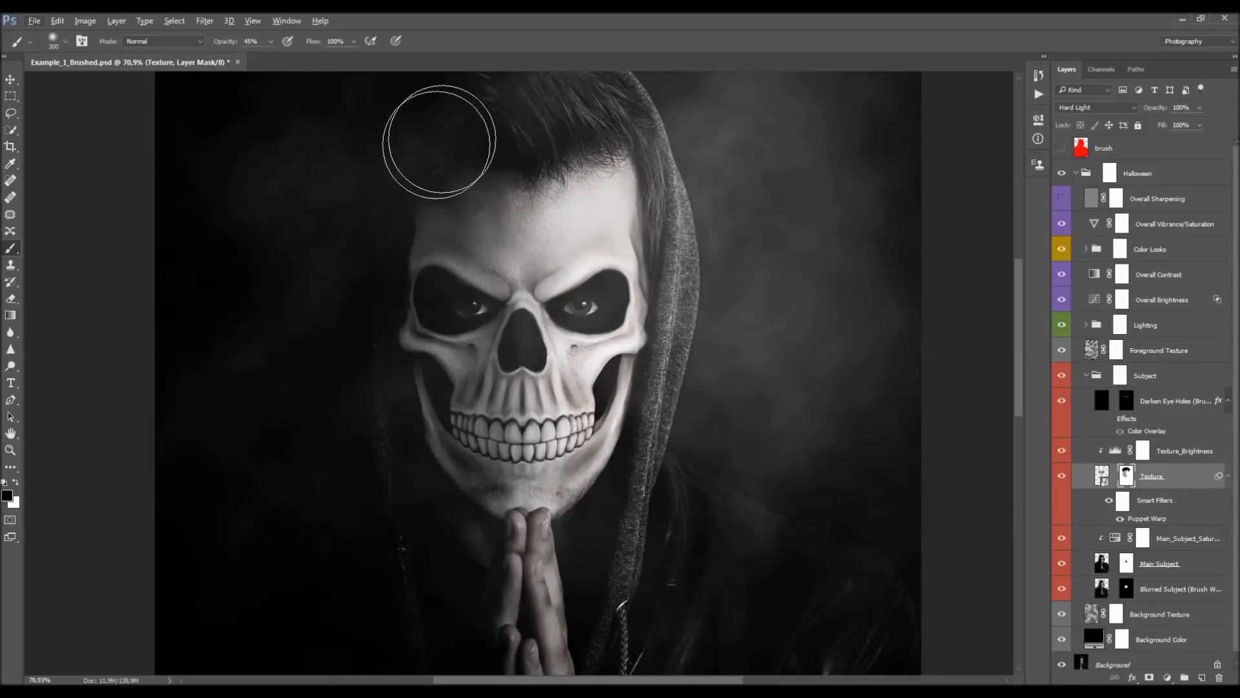
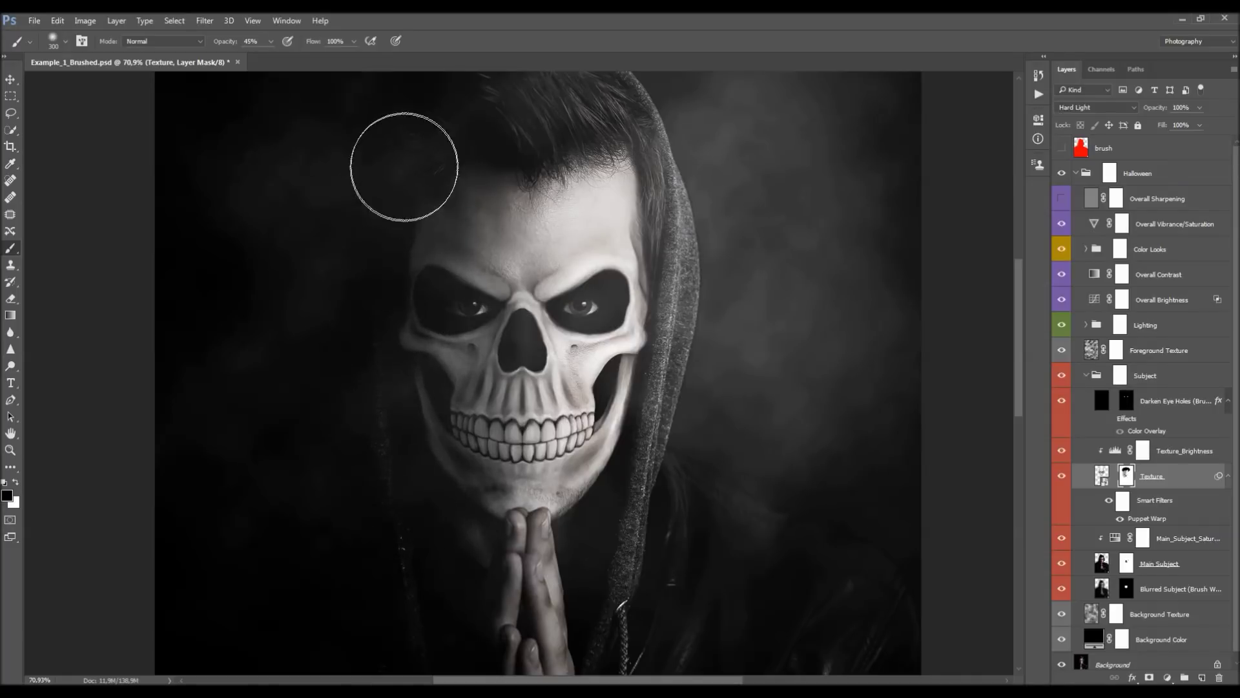
pyautogui.press('v')
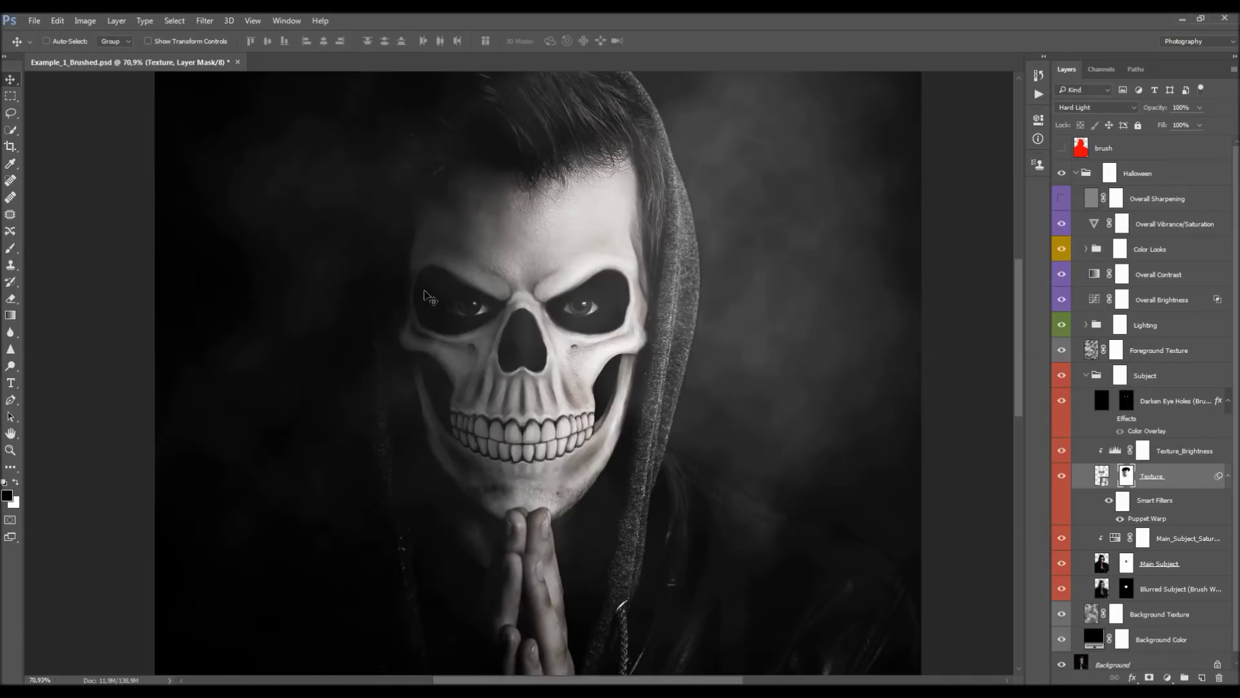
# - Check the Texture mask on its own and darken the left cheek and jaw once more at 45% brush opacity
pyautogui.keyDown('alt'); pyautogui.click(1125, 477); pyautogui.keyUp('alt')
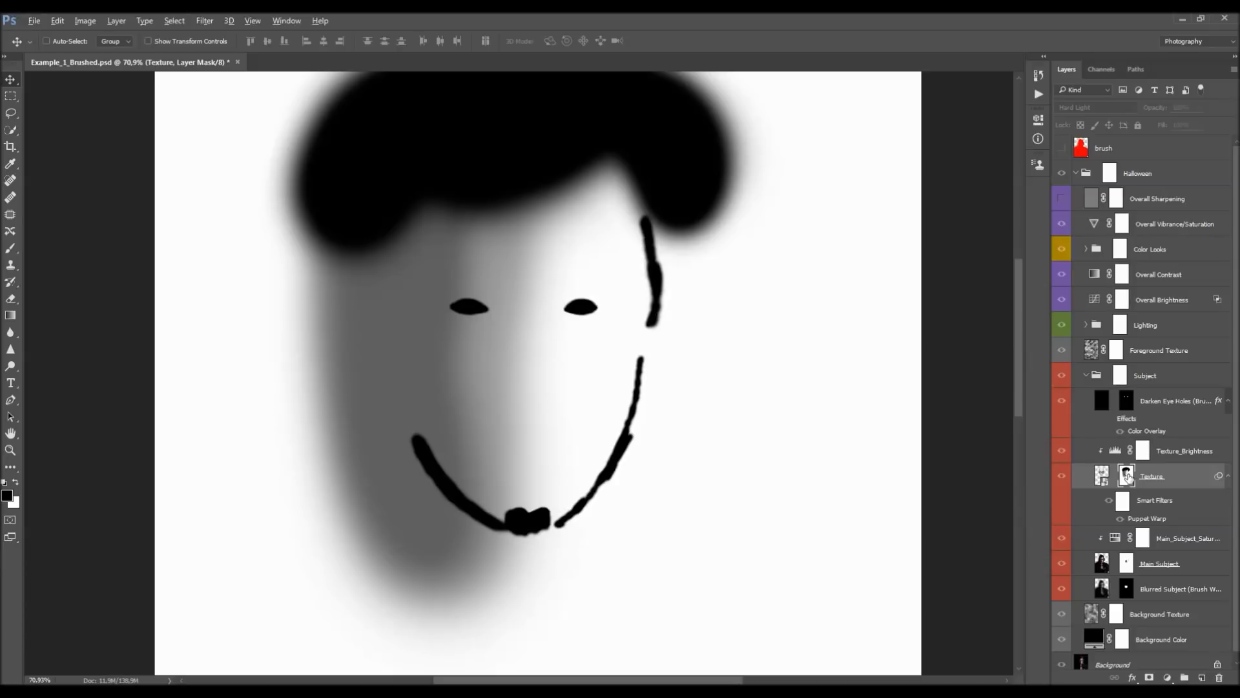
pyautogui.keyDown('alt'); pyautogui.click(1127, 476); pyautogui.keyUp('alt')
pyautogui.press('b')
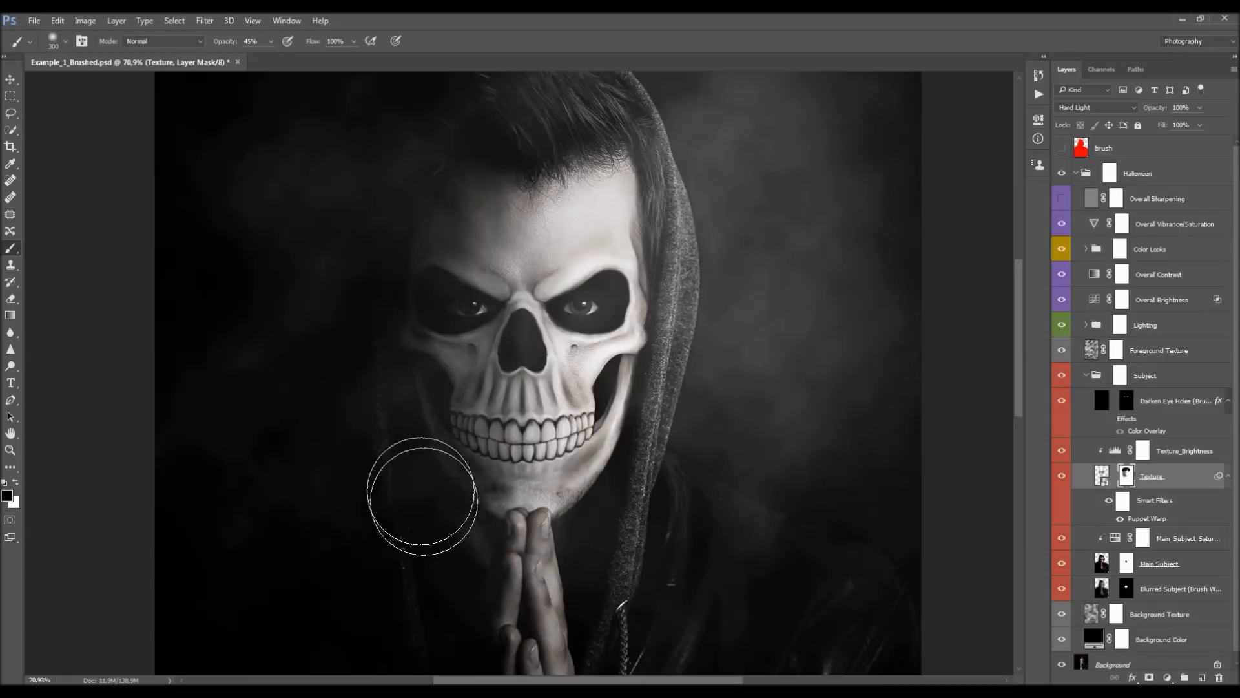
# - Display the Texture mask alone to inspect its grey shading, and return to the composite to review the portrait
pyautogui.keyDown('alt'); pyautogui.click(1127, 477); pyautogui.keyUp('alt')
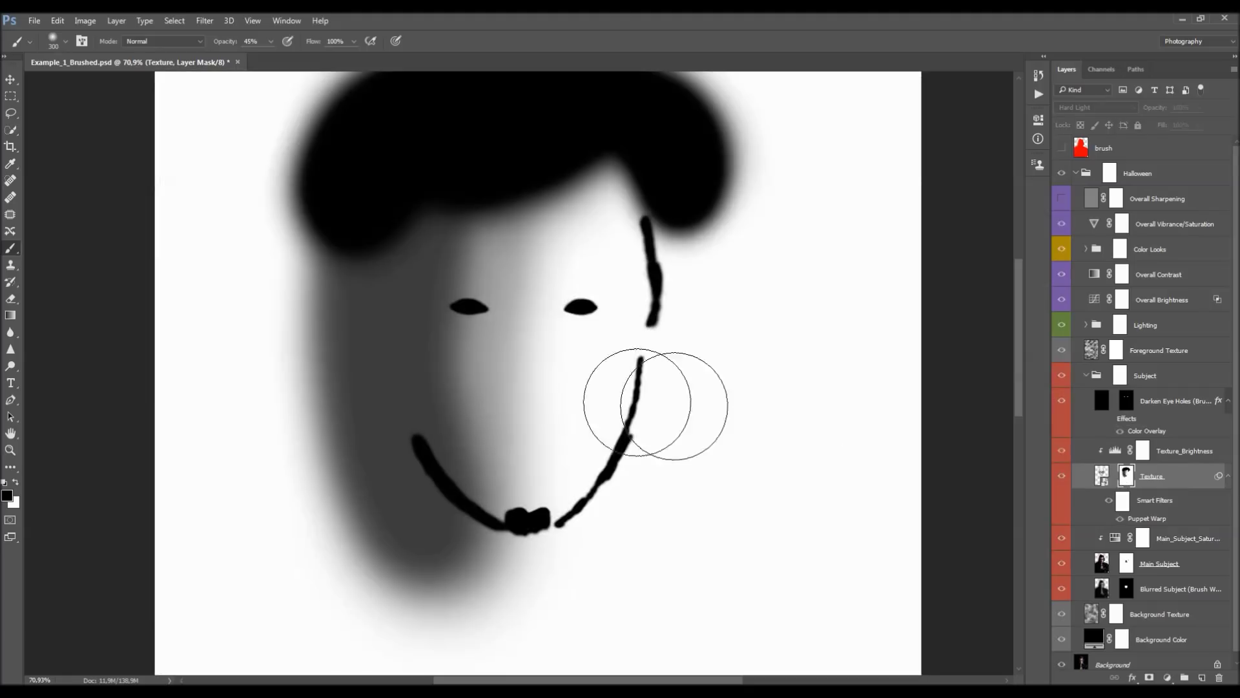
pyautogui.press('v')
pyautogui.scroll(-3, 384, 381)
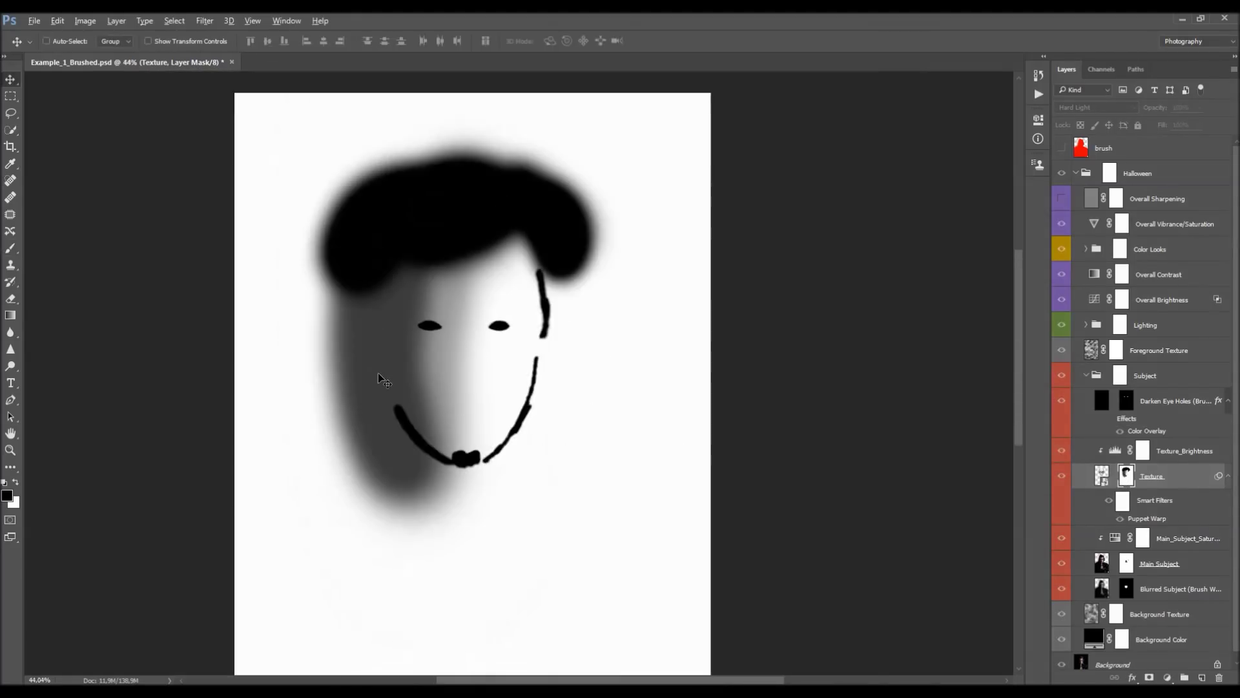
pyautogui.scroll(-1, 384, 381)
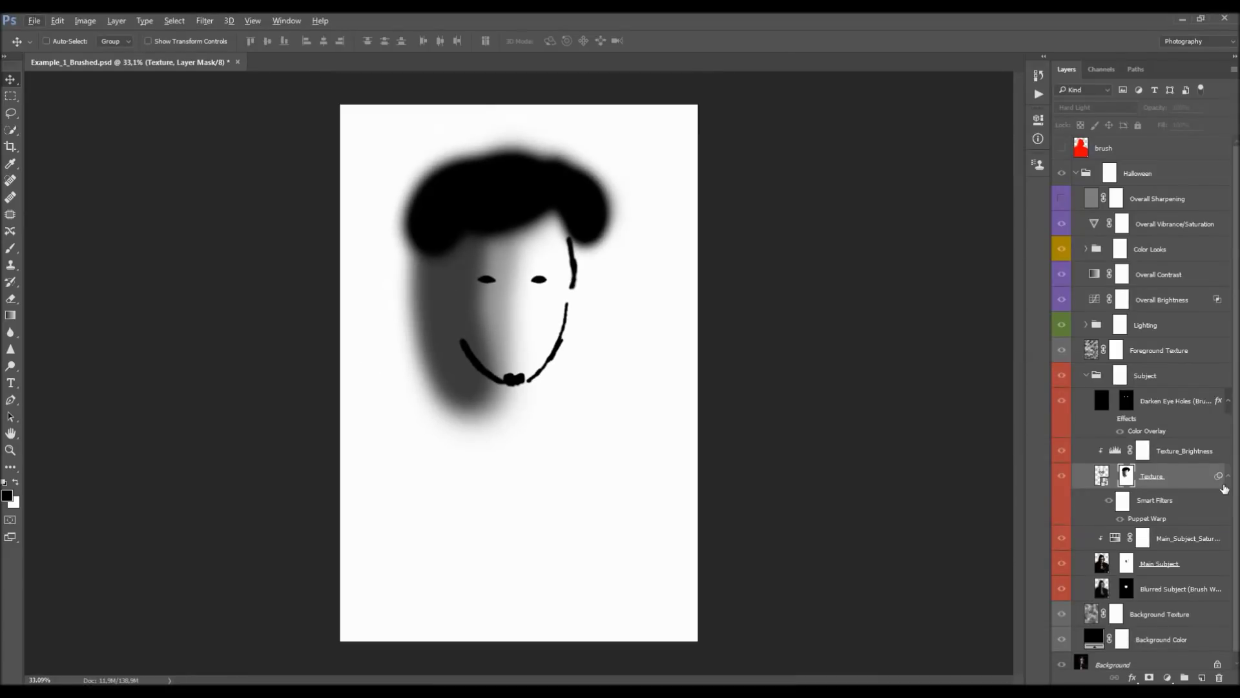
pyautogui.keyDown('alt'); pyautogui.click(1127, 477); pyautogui.keyUp('alt')
pyautogui.scroll(2, 504, 258)
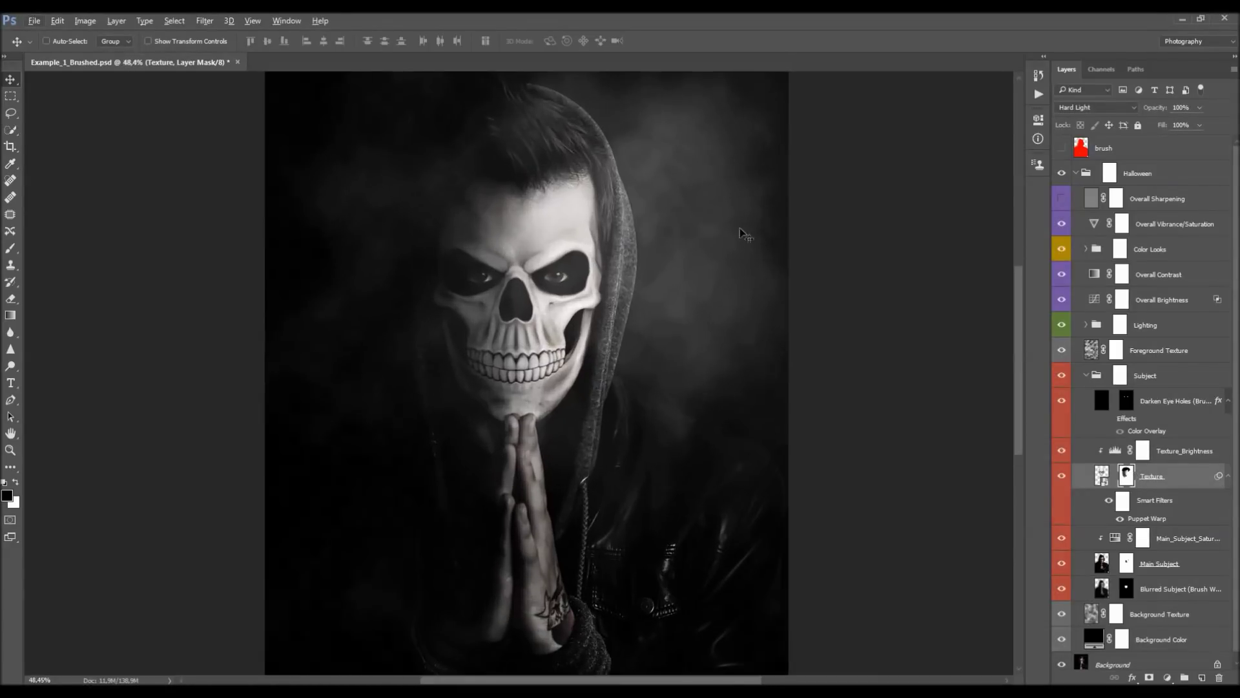
pyautogui.scroll(-2, 610, 224)
pyautogui.scroll(3, 580, 222)
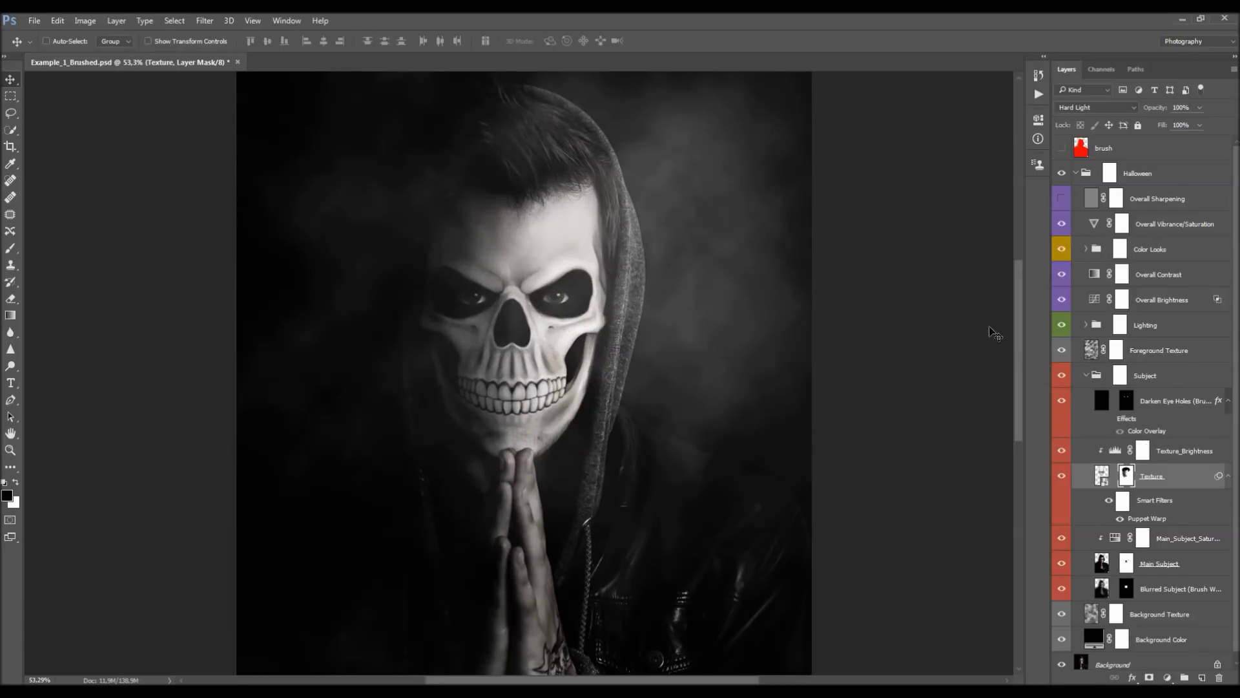
# - Collapse the Subject group and bring the whole portrait into view
pyautogui.click(1088, 376)
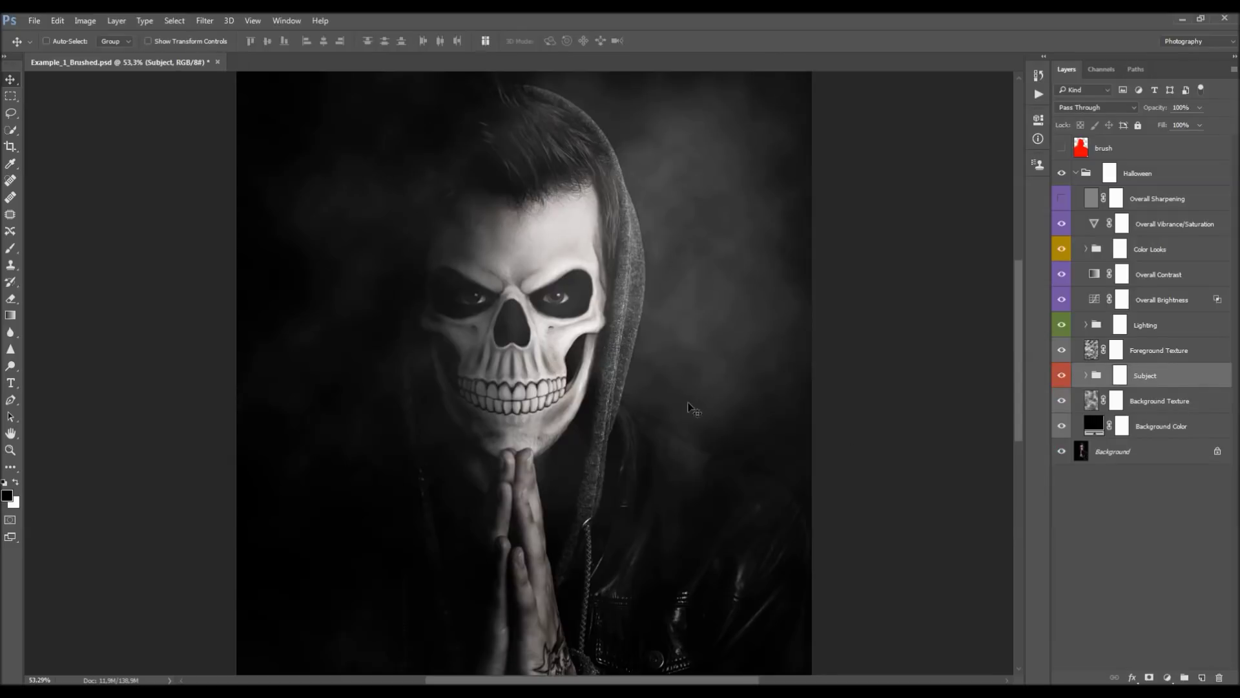
pyautogui.scroll(-3, 553, 343)
pyautogui.scroll(1, 535, 279)
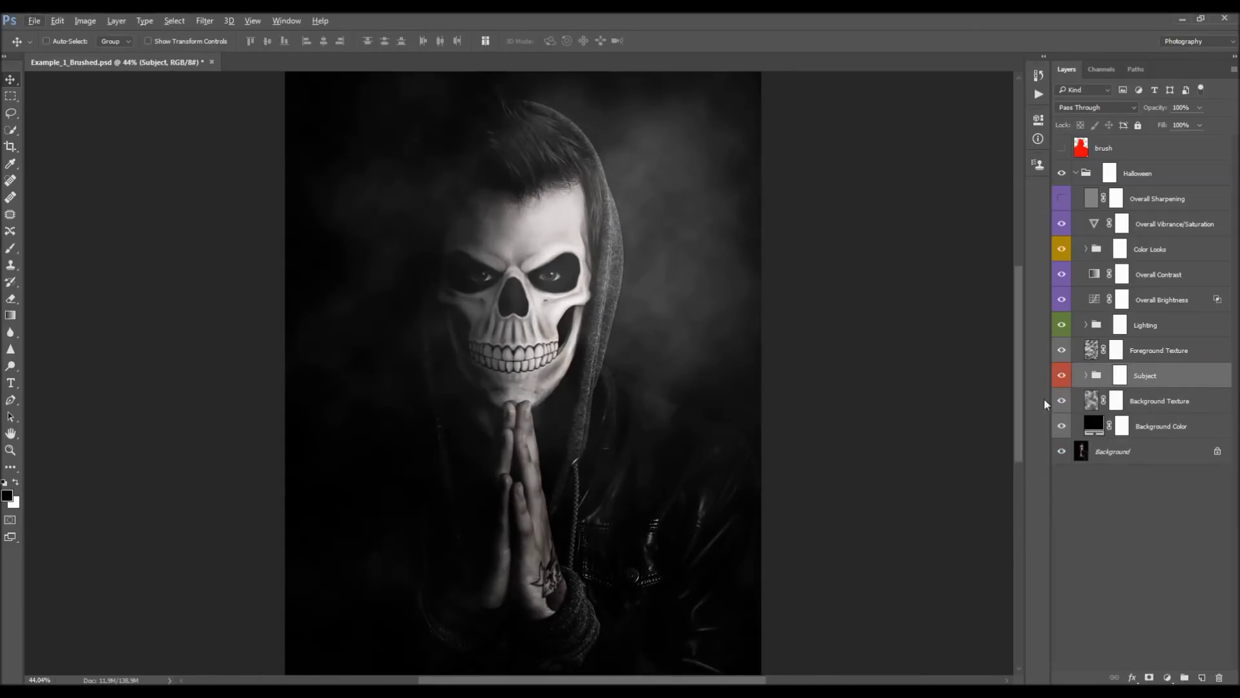
pyautogui.scroll(-2, 851, 309)
pyautogui.scroll(1, 851, 308)
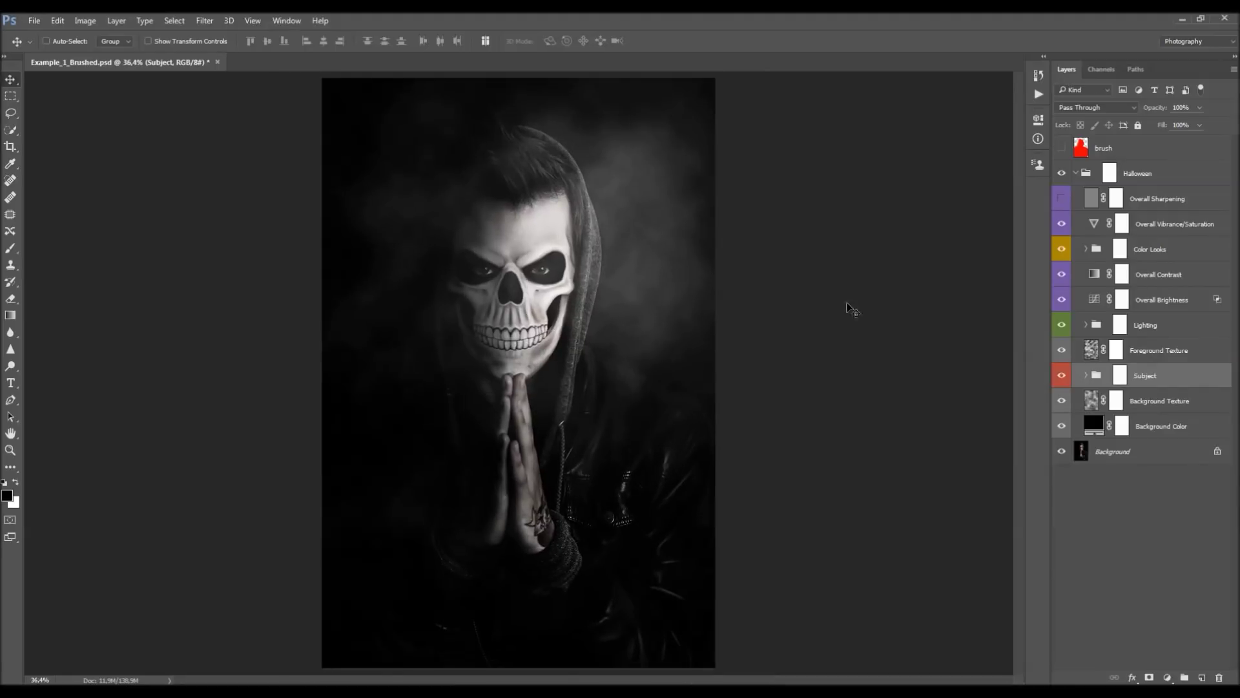
# - Try a lighter grey, #191919, for the Background Color fill layer and discard the change
pyautogui.click(1159, 421)
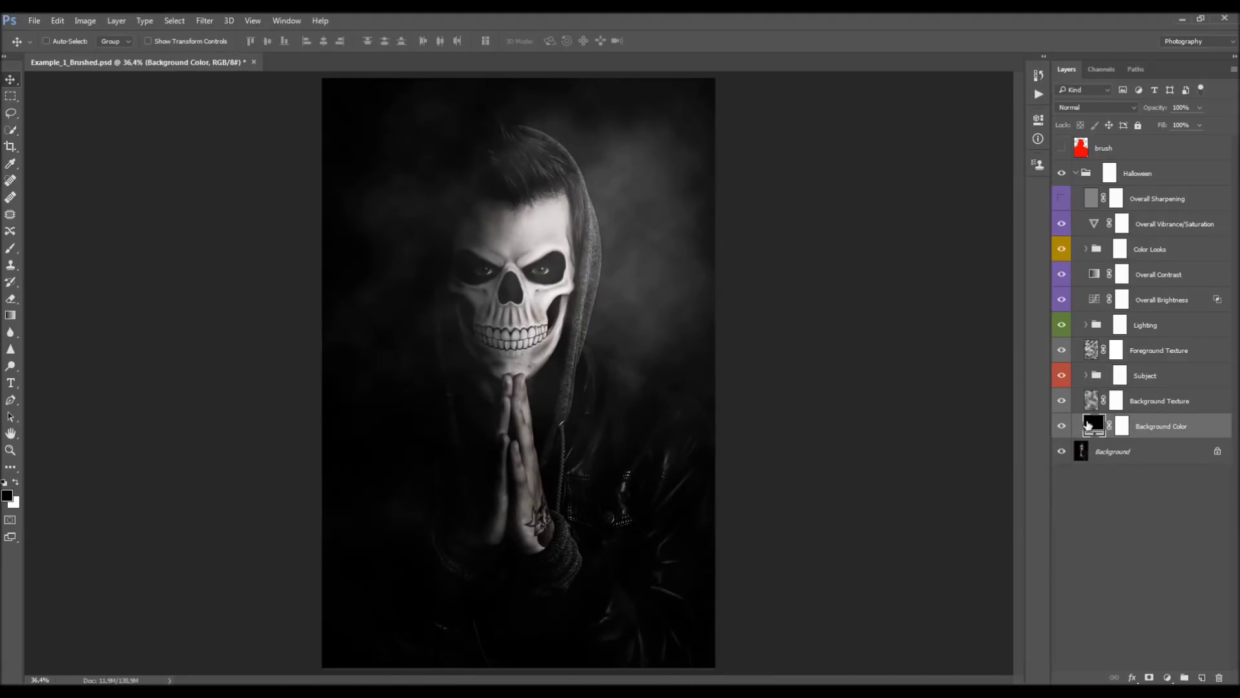
pyautogui.doubleClick(1084, 426)
pyautogui.click(632, 344)
pyautogui.moveTo(632, 344); pyautogui.dragTo(598, 346)
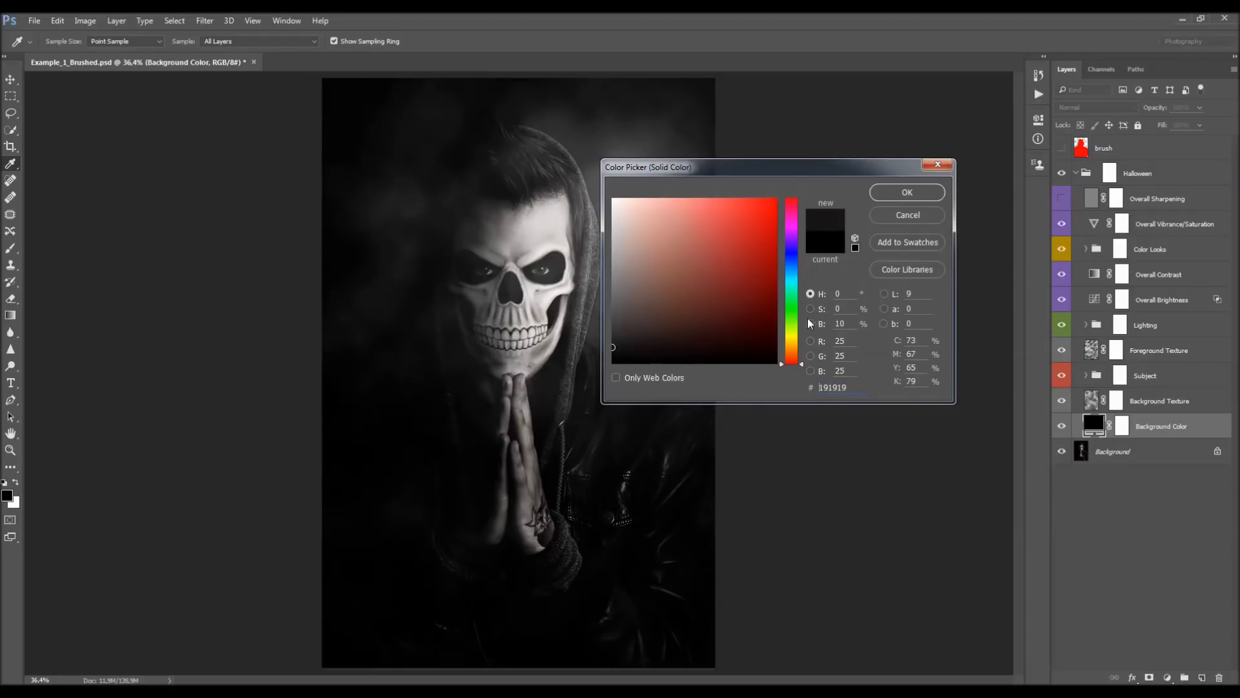
pyautogui.click(907, 214)
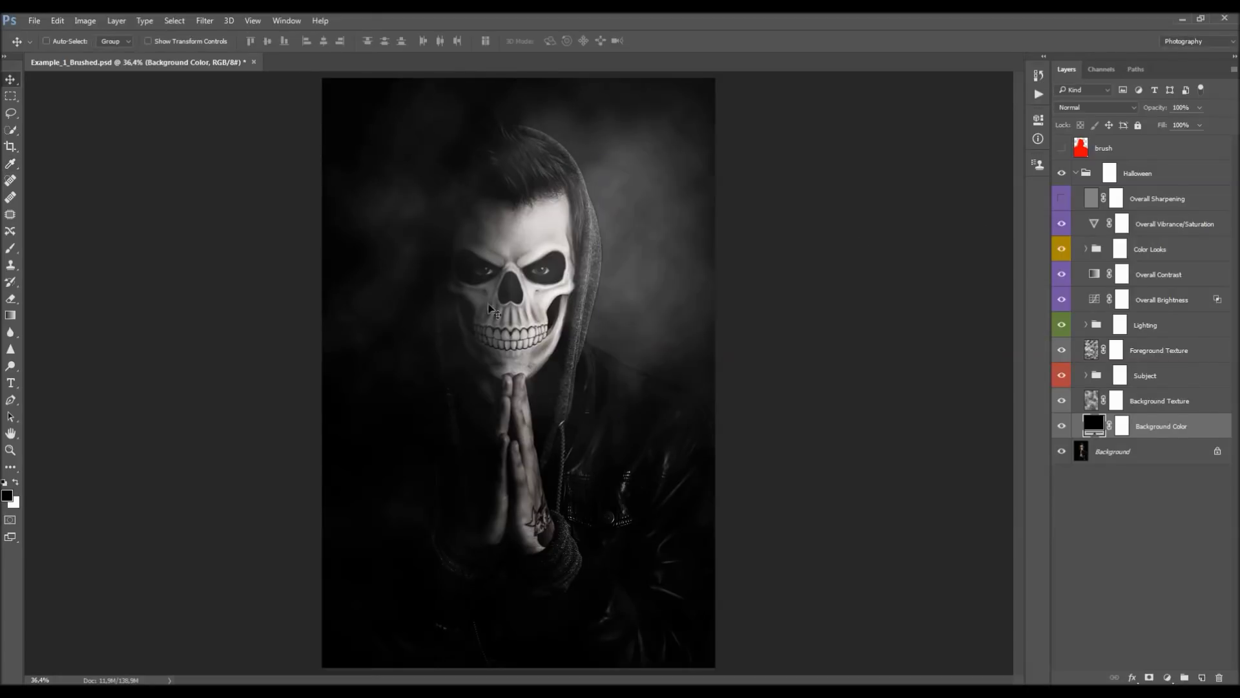
# - Compare the portrait with the Background Texture layer hidden and shown
pyautogui.scroll(3, 517, 336)
pyautogui.click(1136, 404)
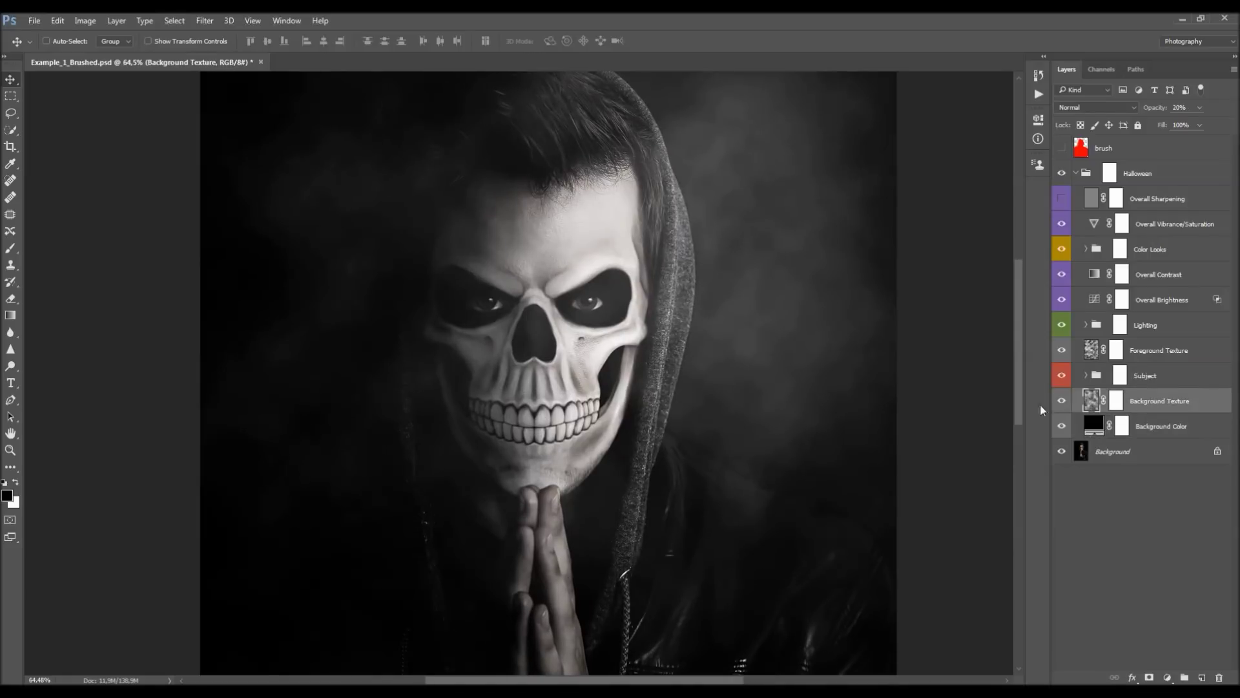
pyautogui.scroll(-4, 704, 388)
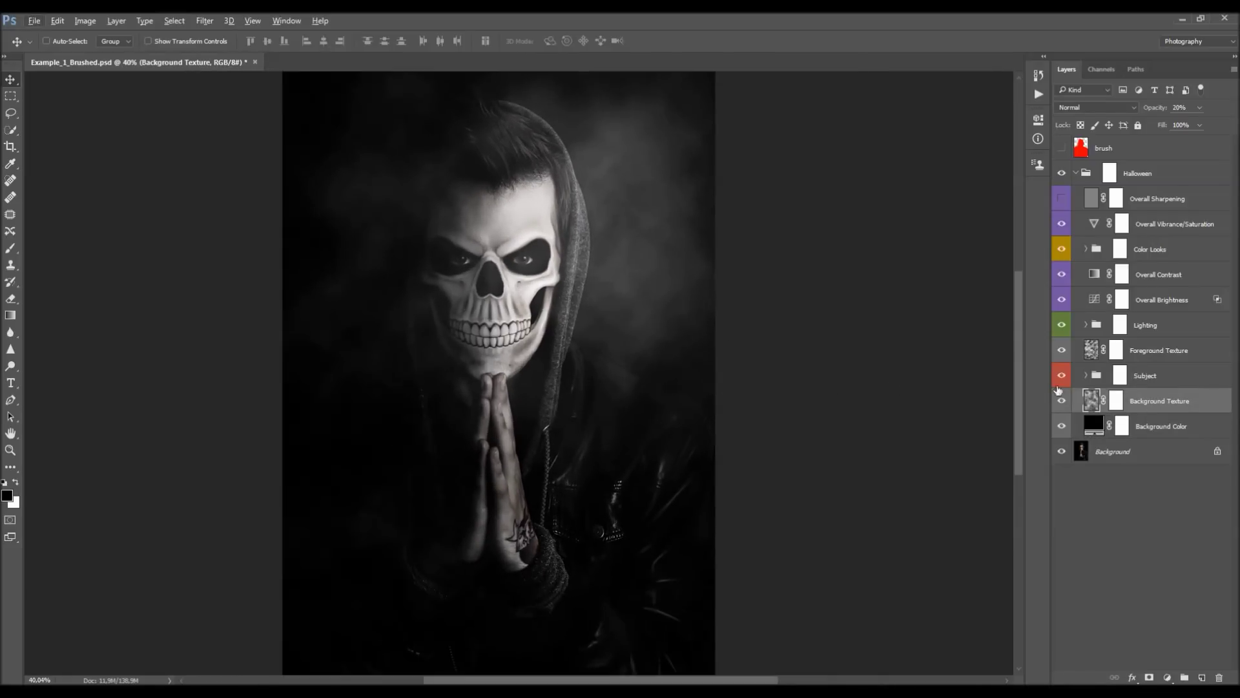
pyautogui.click(1061, 401)
pyautogui.click(1061, 401)
# - Set the Background Texture layer's opacity to 17% and compare the image with and without it
pyautogui.moveTo(1162, 111); pyautogui.dragTo(1042, 162)
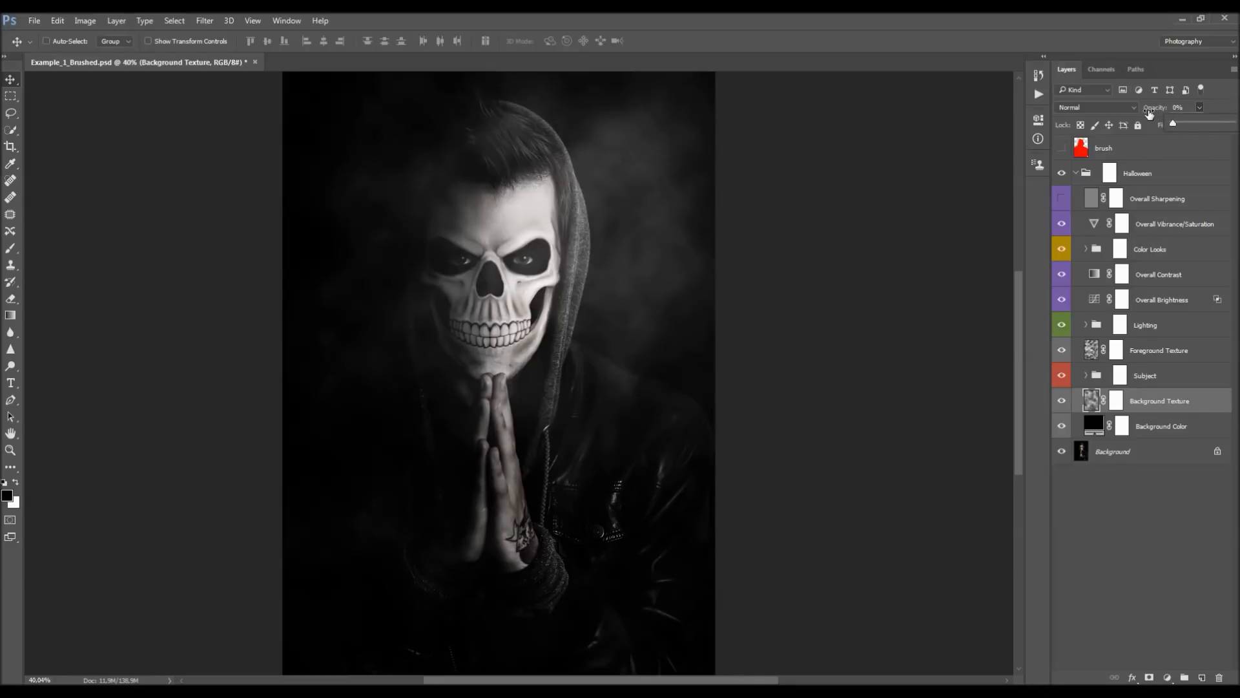
pyautogui.moveTo(1149, 113); pyautogui.dragTo(1164, 114)
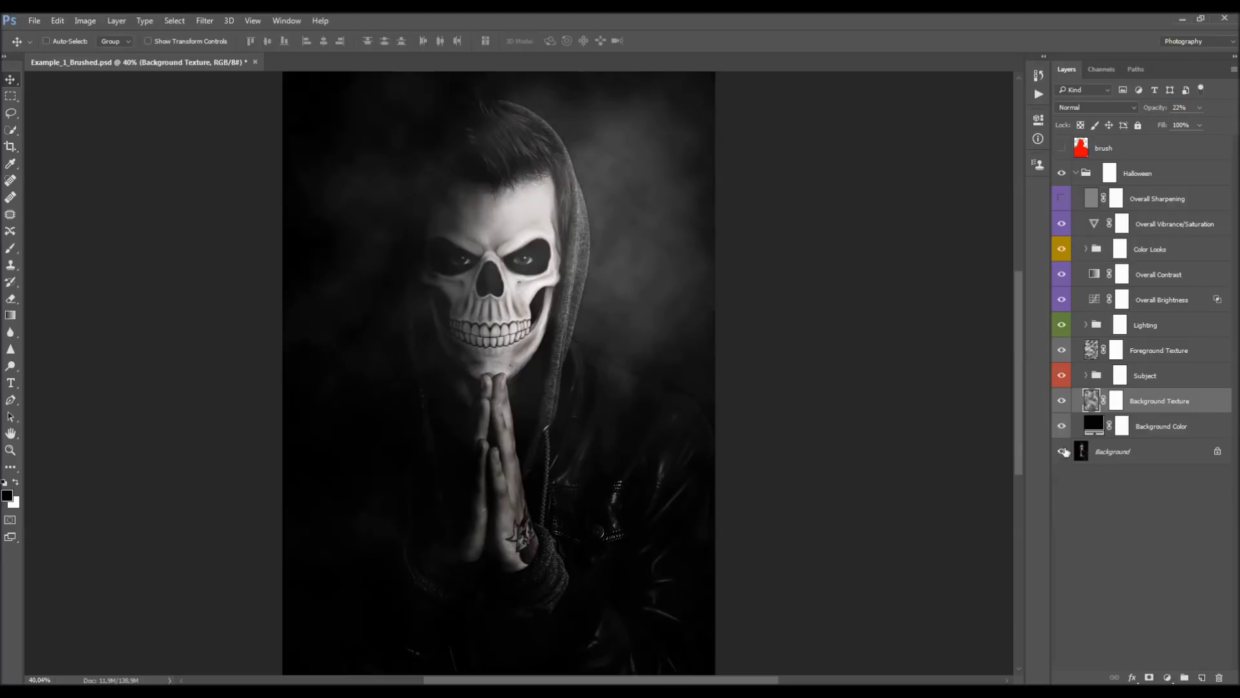
pyautogui.moveTo(1163, 108); pyautogui.dragTo(1161, 108)
pyautogui.click(1062, 401)
pyautogui.click(1062, 404)
# - Compare the image with and without the Foreground Texture layer, and set its opacity to 41%
pyautogui.click(1156, 351)
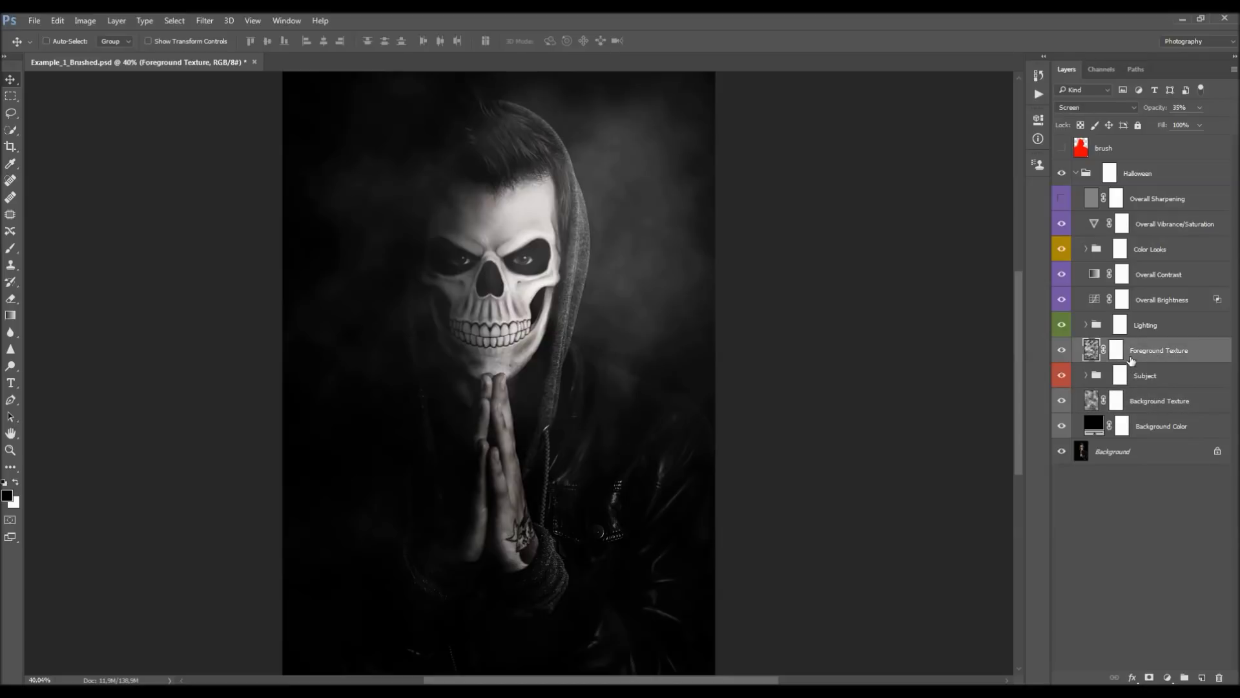
pyautogui.click(1061, 350)
pyautogui.click(1061, 350)
pyautogui.scroll(-2, 781, 340)
pyautogui.click(1155, 400)
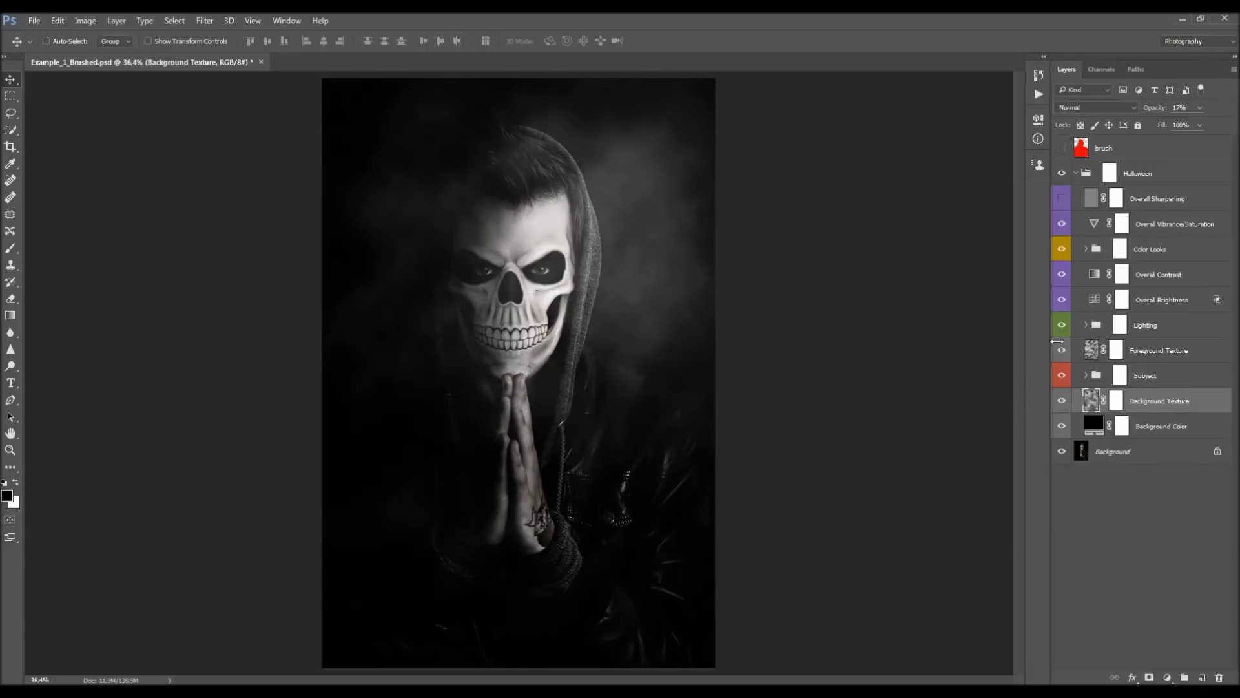
pyautogui.click(1182, 351)
pyautogui.click(1061, 352)
pyautogui.click(1061, 352)
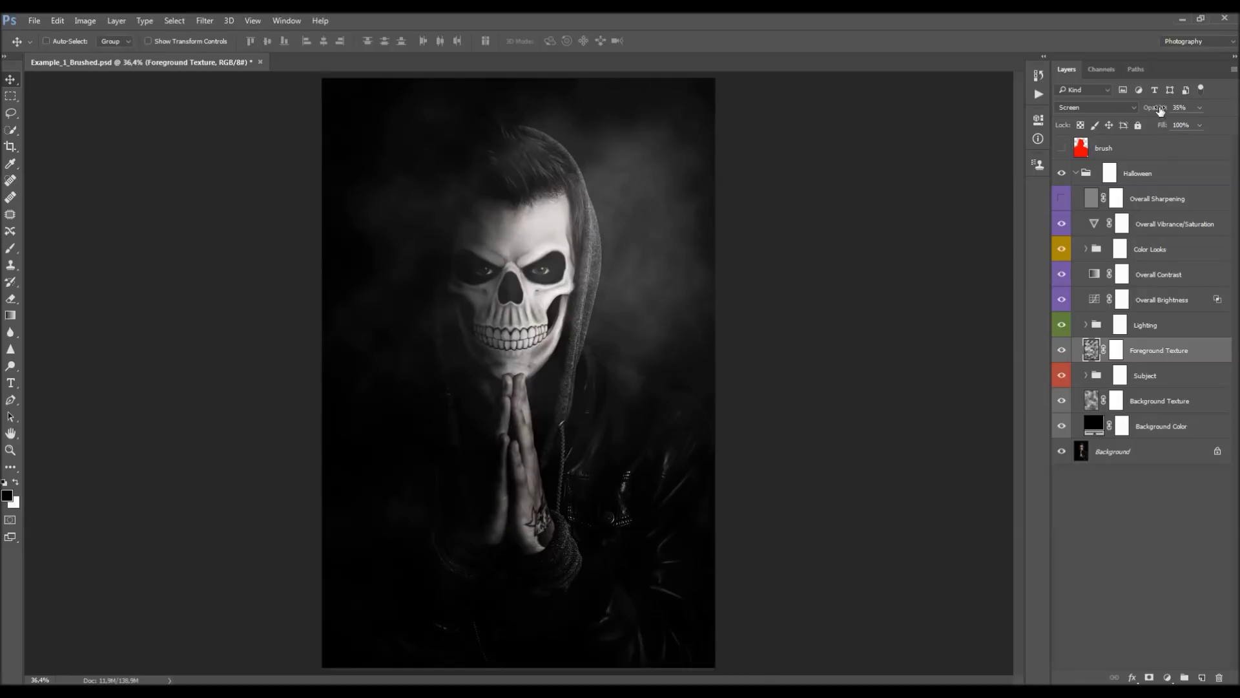
pyautogui.moveTo(1161, 110); pyautogui.dragTo(758, 153)
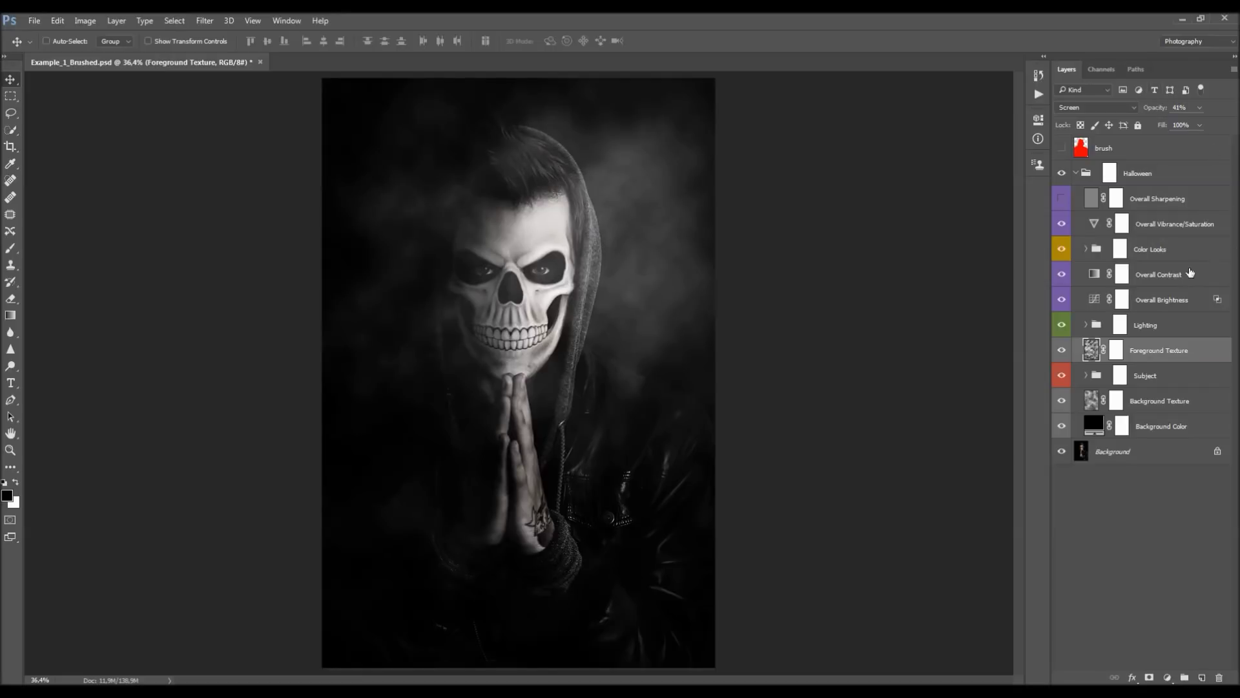
# - Compare the portrait with the Lighting group and the Overall Brightness layer switched off and on
pyautogui.click(1143, 326)
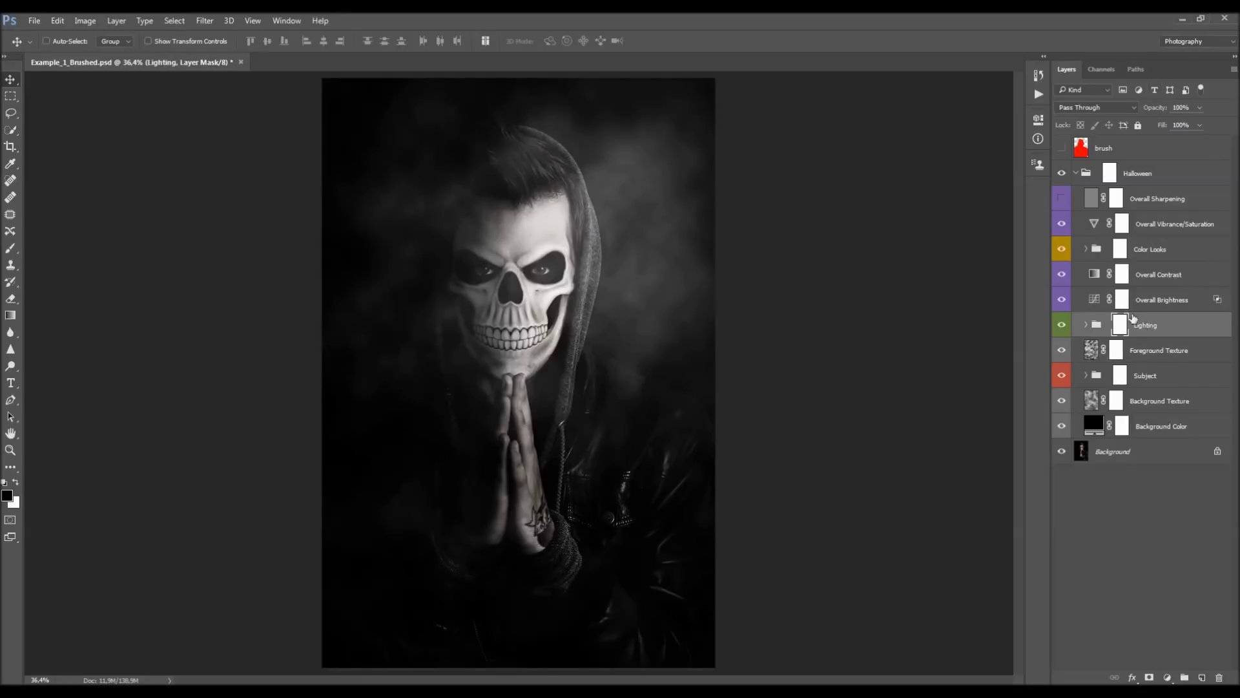
pyautogui.click(1063, 324)
pyautogui.click(1063, 325)
pyautogui.click(1061, 301)
pyautogui.click(1062, 302)
pyautogui.click(1062, 325)
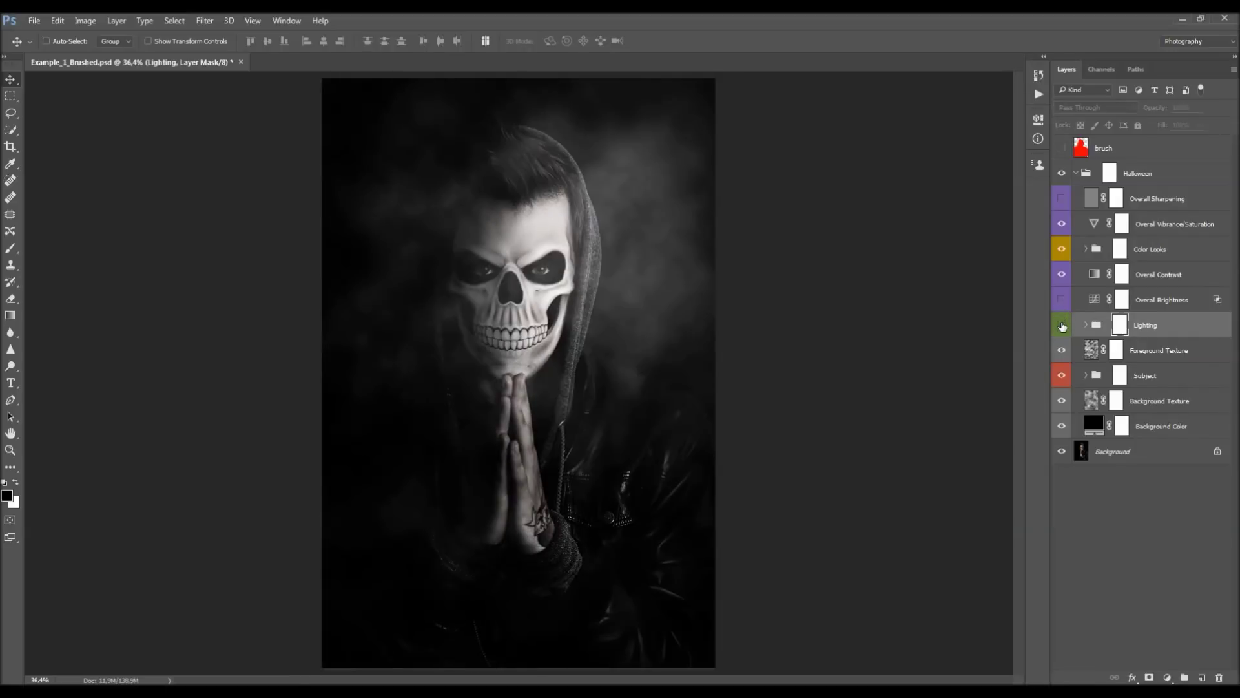
pyautogui.click(1062, 325)
pyautogui.click(1062, 301)
pyautogui.click(1063, 325)
pyautogui.click(1062, 325)
pyautogui.click(1062, 300)
pyautogui.scroll(2, 514, 136)
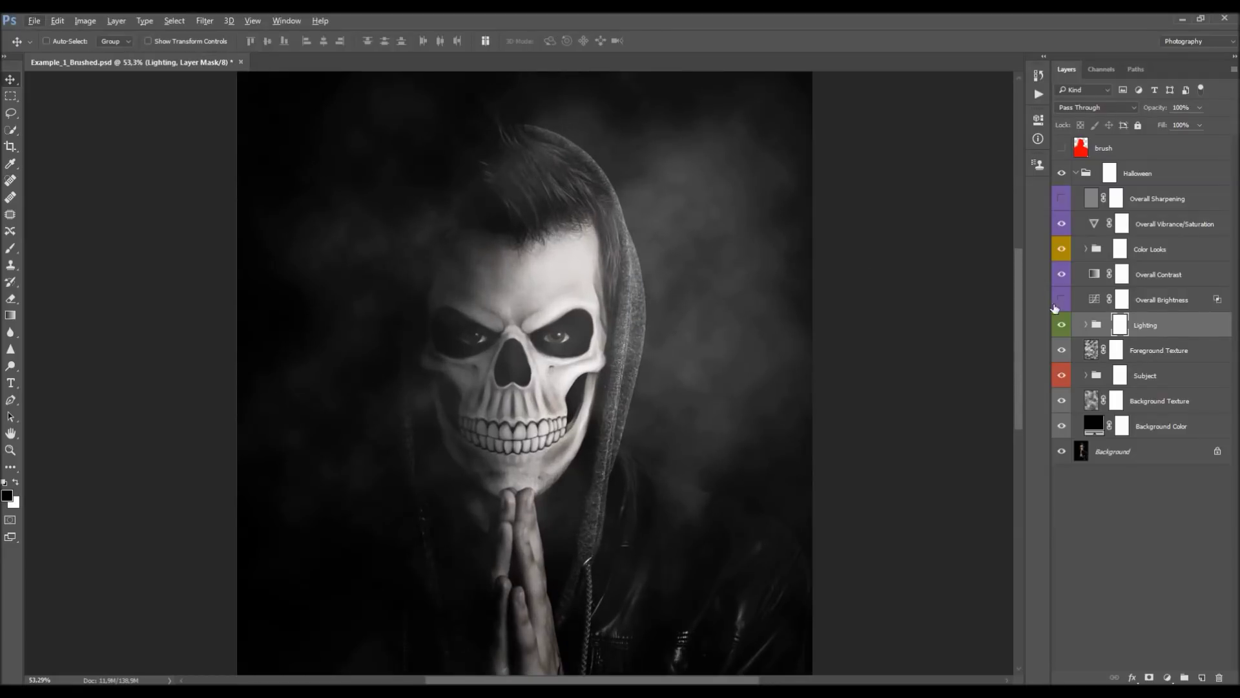
pyautogui.click(1062, 325)
pyautogui.click(1062, 325)
pyautogui.scroll(-3, 693, 346)
pyautogui.scroll(1, 697, 347)
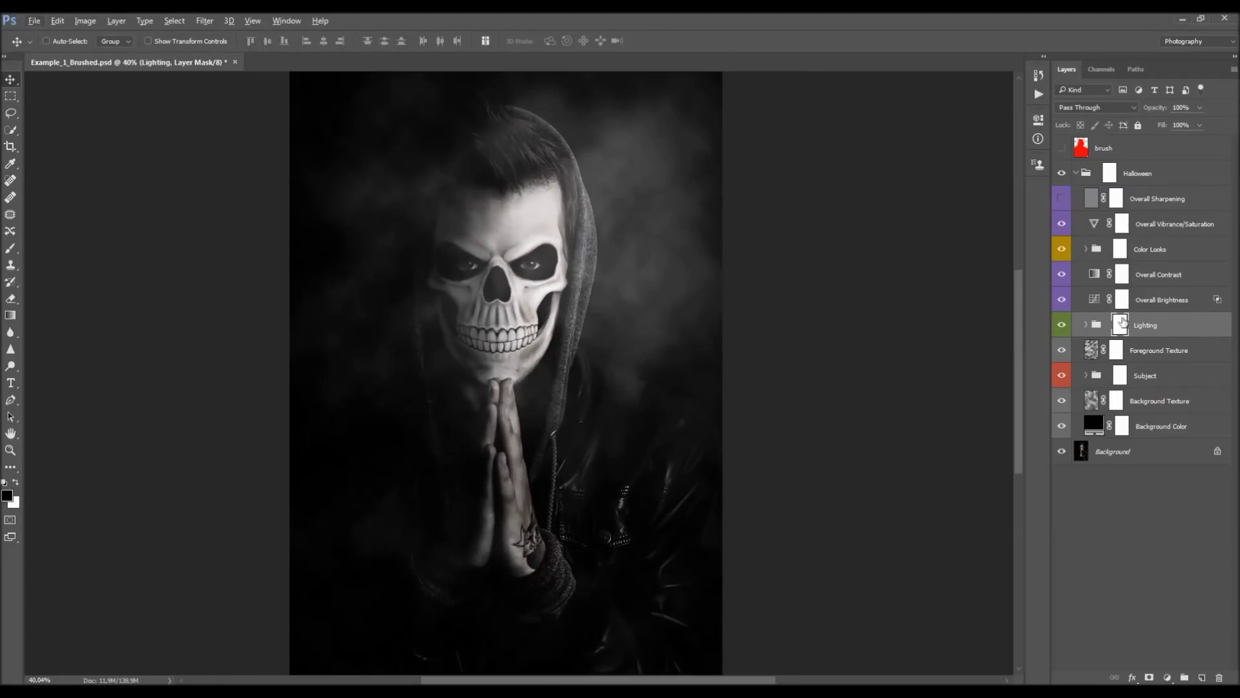
# - Expand the Lighting group and compare the portrait with its Light Source layer hidden and shown
pyautogui.click(1086, 325)
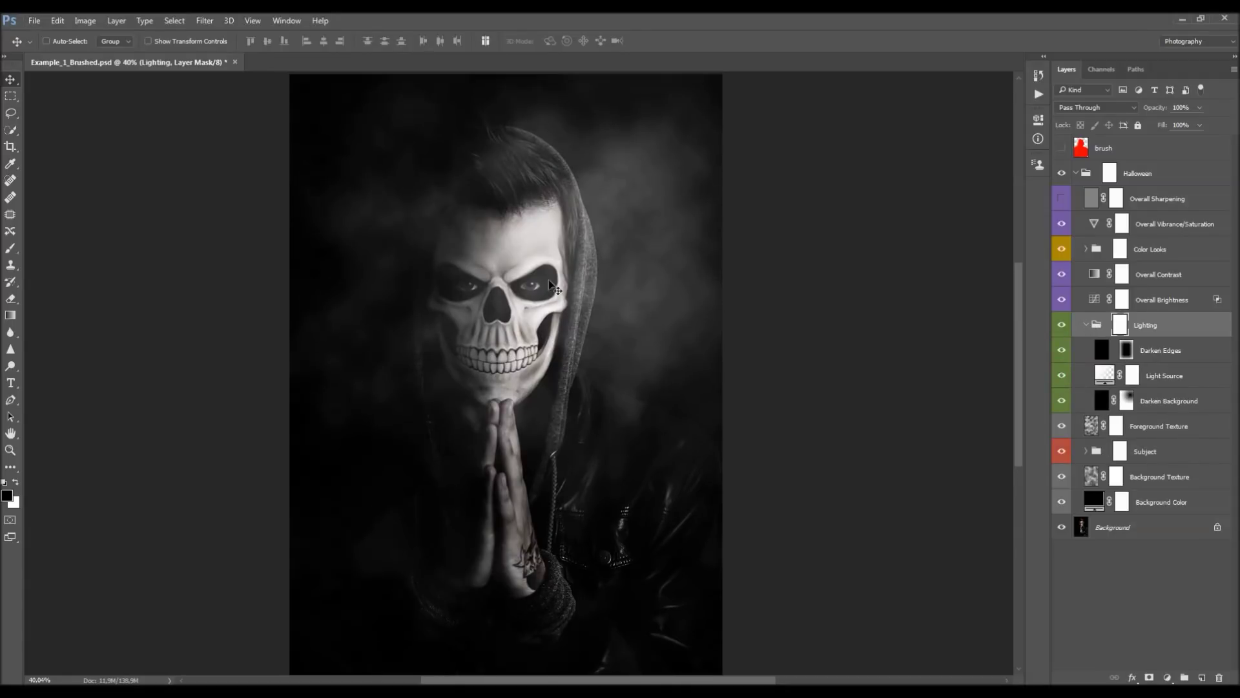
pyautogui.scroll(1, 555, 287)
pyautogui.click(1081, 379)
pyautogui.click(1061, 375)
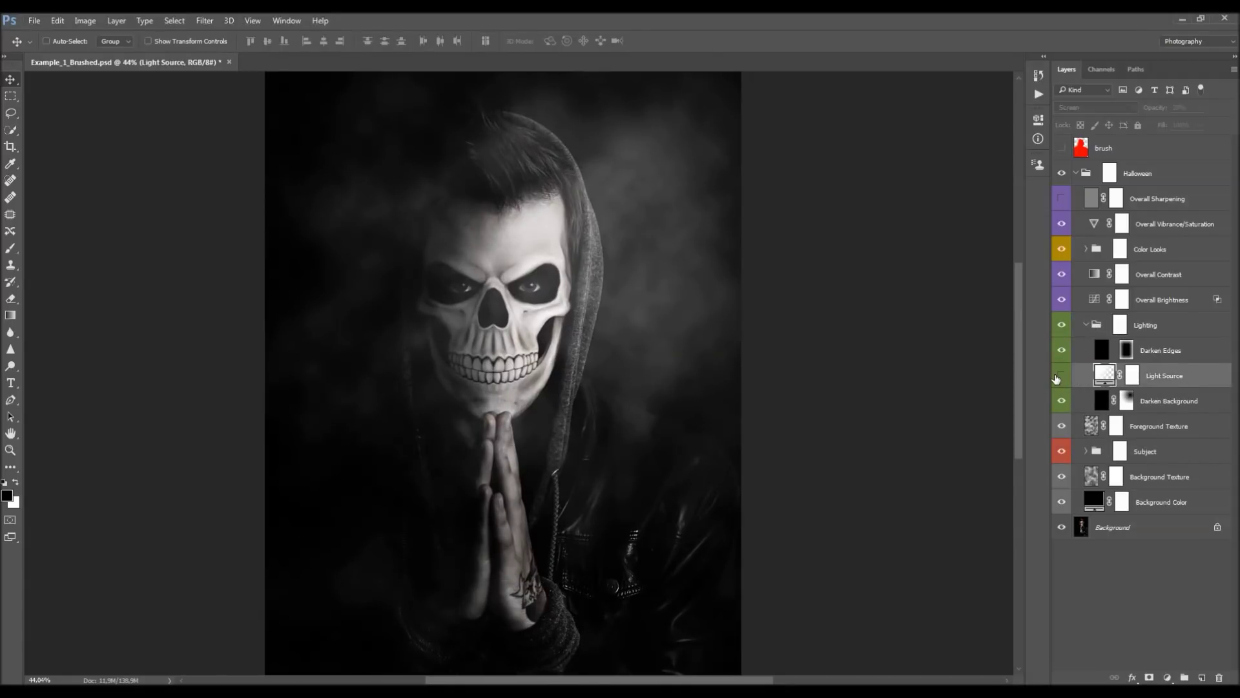
pyautogui.click(1061, 375)
pyautogui.scroll(-2, 905, 360)
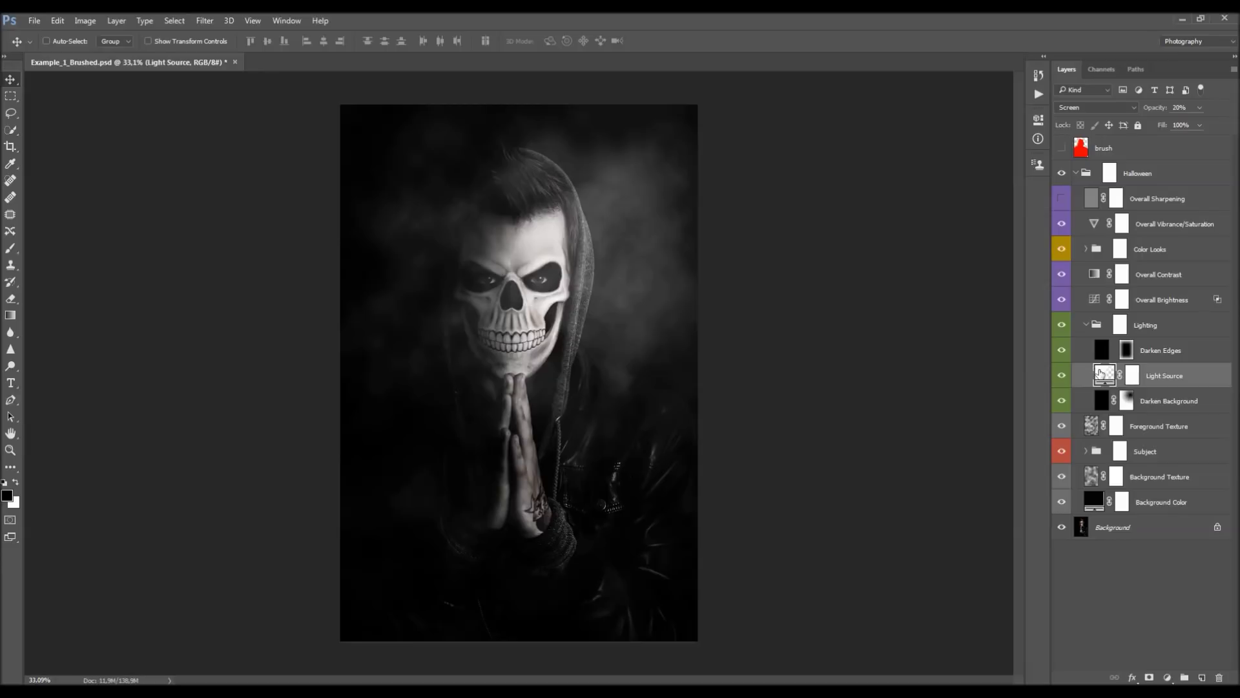
# - Open the Light Source layer's gradient fill settings to examine its style, angle and scale, and cancel without changes
pyautogui.doubleClick(1102, 374)
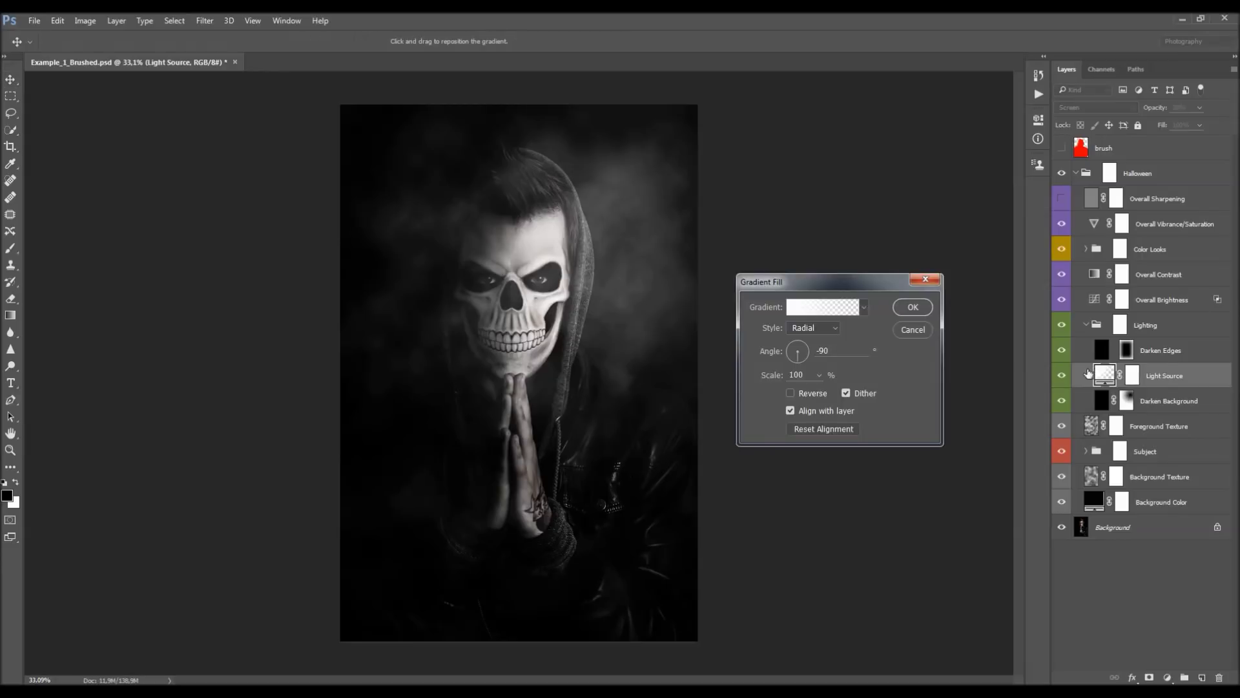
pyautogui.click(821, 328)
pyautogui.press('Tab')
pyautogui.press('Tab')
pyautogui.click(911, 327)
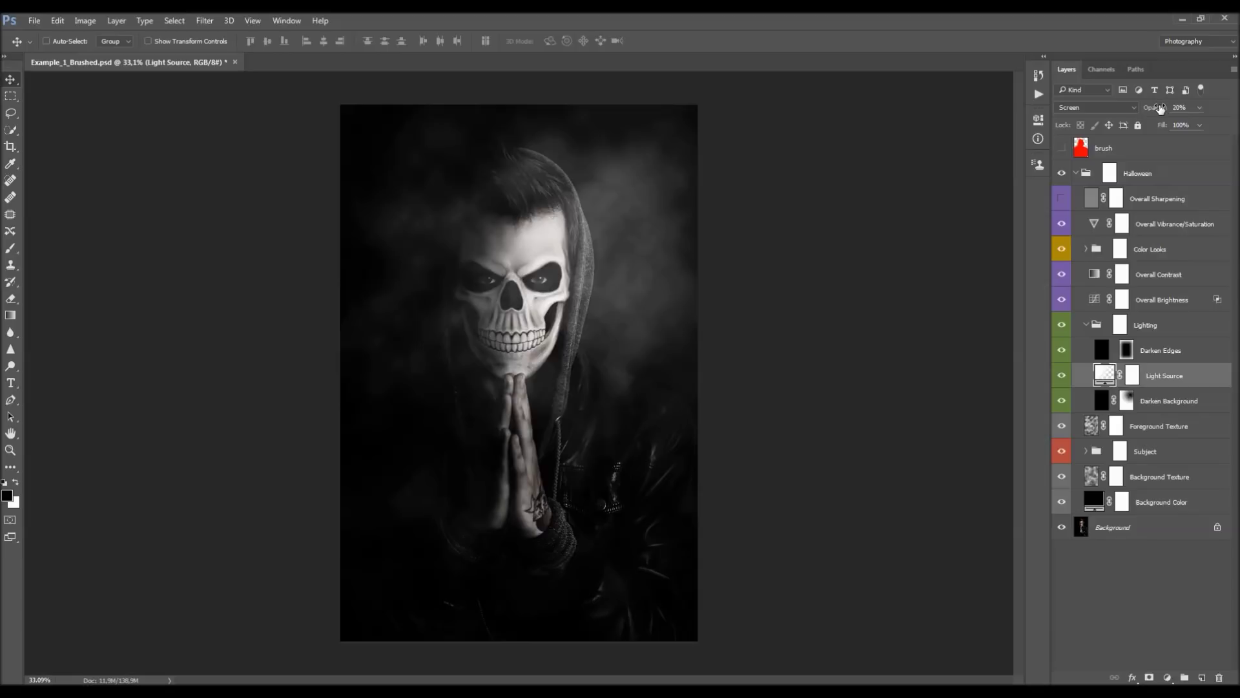
# - Set the Light Source layer's opacity to 30% and compare the image with the Darken Background layer off and on
pyautogui.moveTo(1161, 108); pyautogui.dragTo(805, 162)
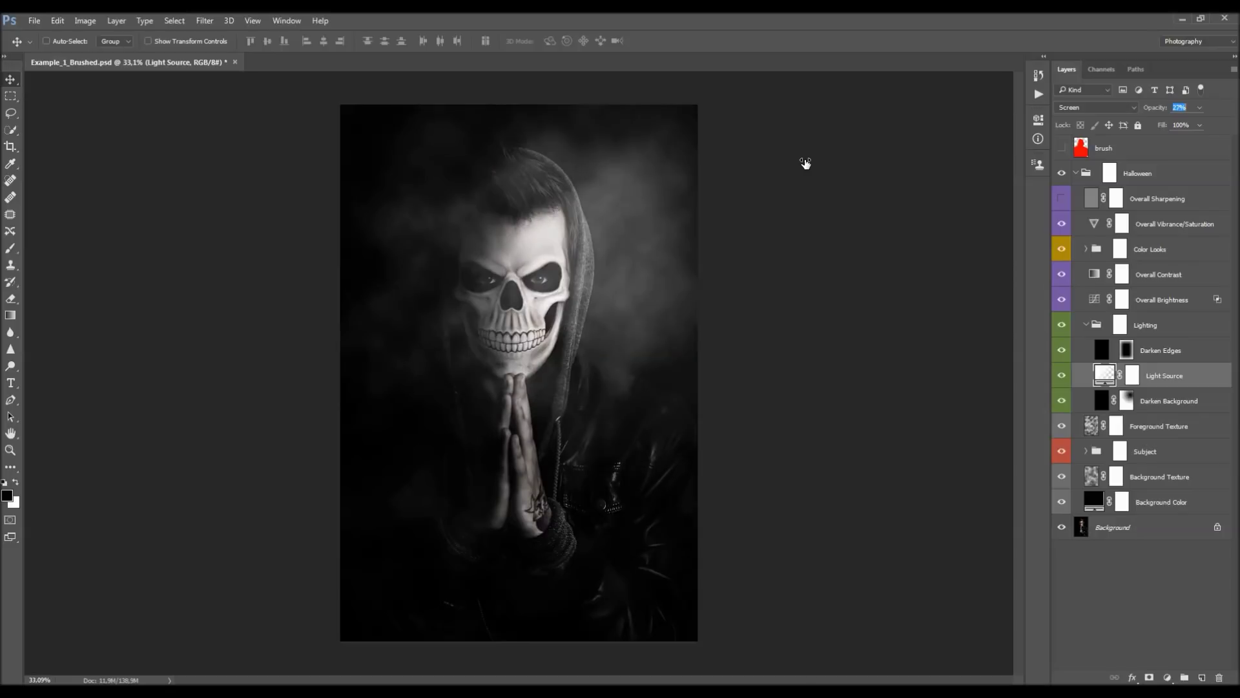
pyautogui.moveTo(808, 163); pyautogui.dragTo(808, 164)
pyautogui.click(1167, 401)
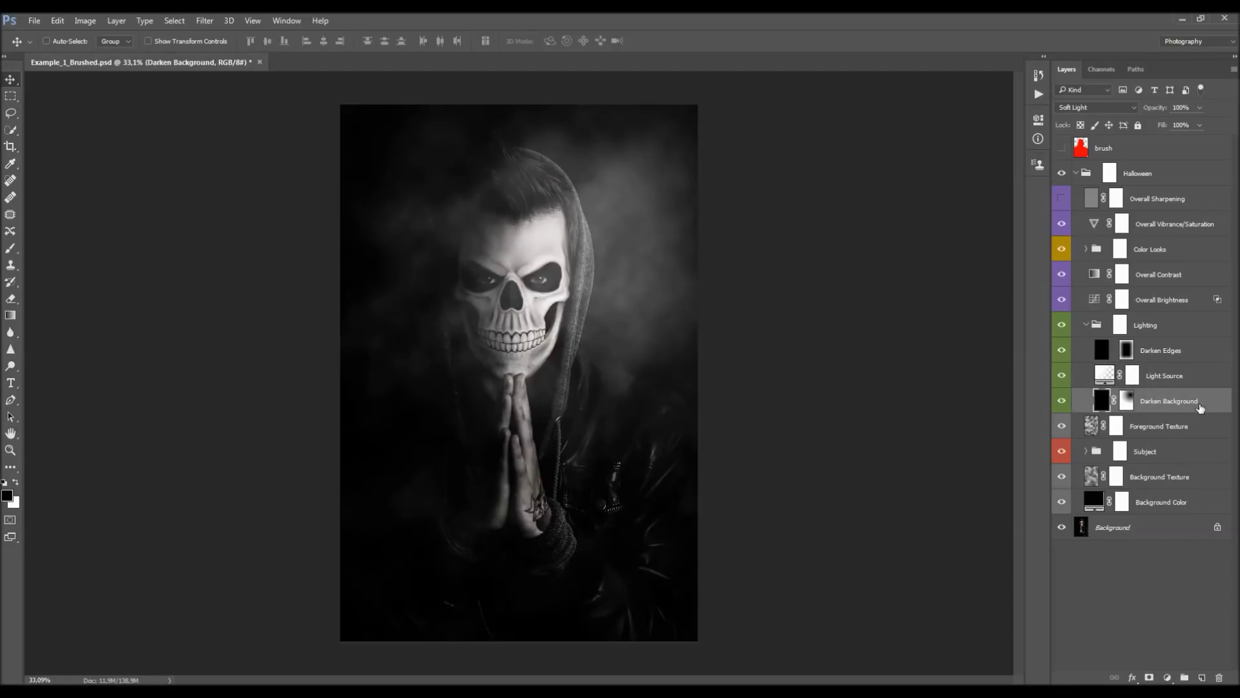
pyautogui.click(1062, 401)
pyautogui.click(1062, 401)
pyautogui.click(1163, 371)
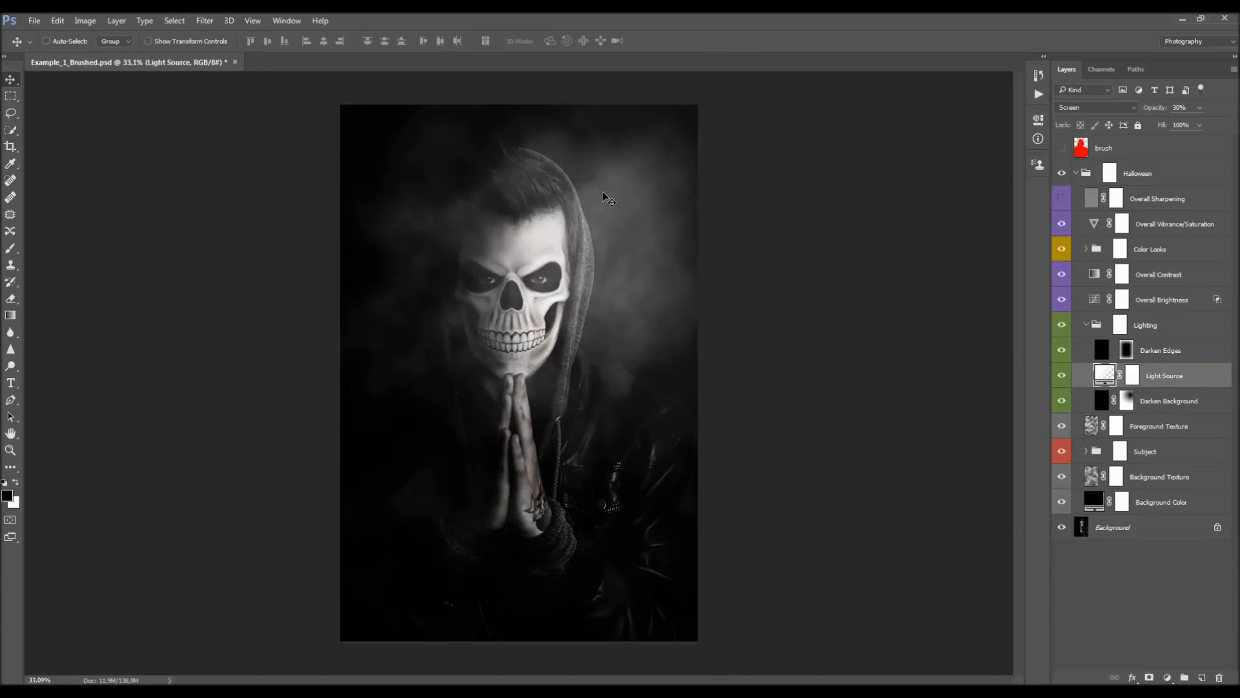
# - Duplicate the Light Source layer, rasterize the copy, load its glow as a selection and delete the copy
pyautogui.scroll(1, 602, 191)
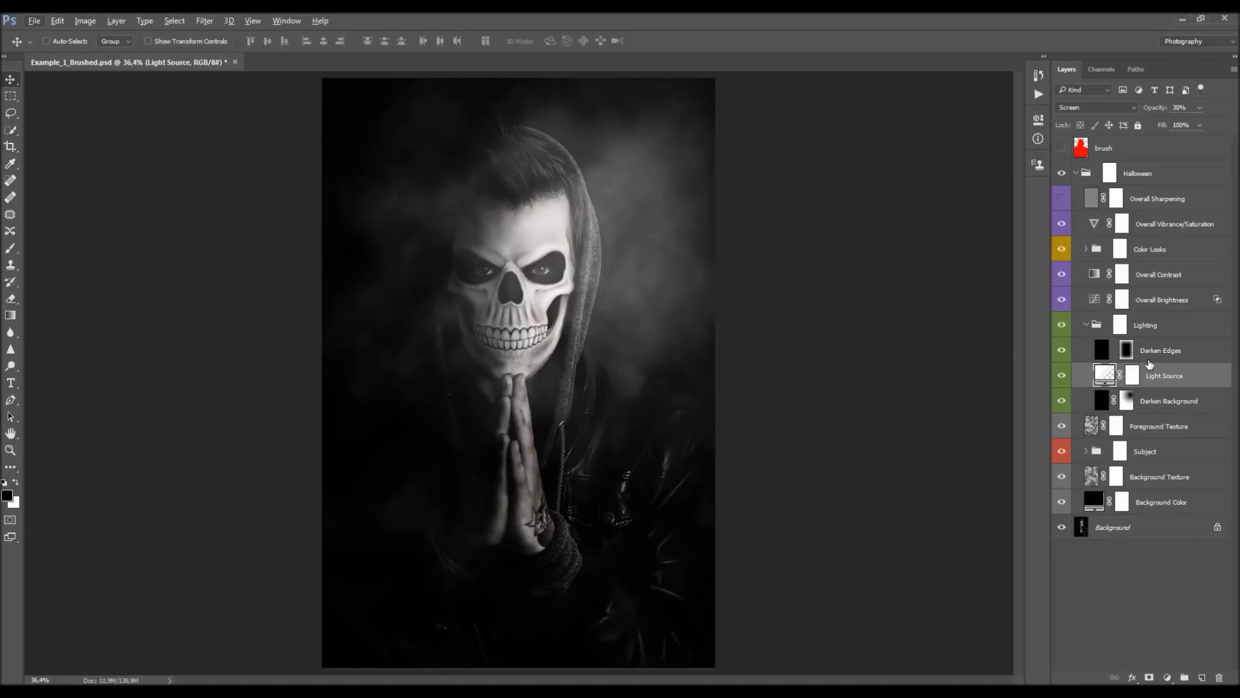
pyautogui.hotkey('ctrl', 'j')
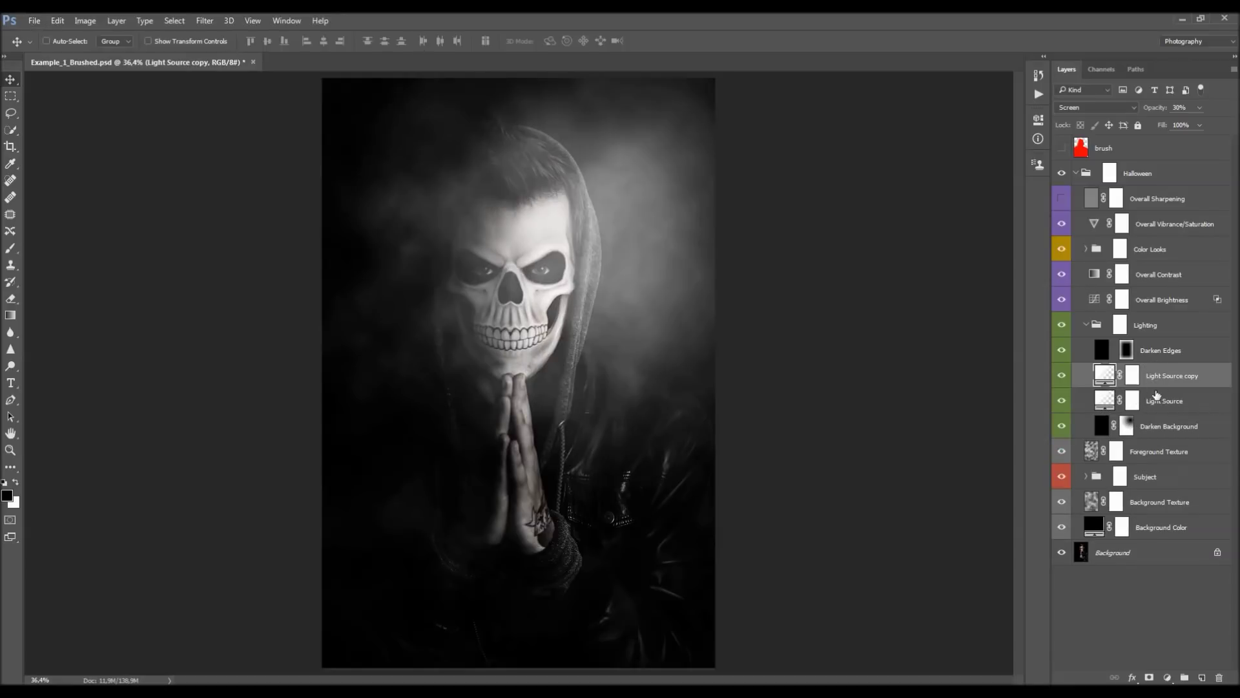
pyautogui.rightClick(1206, 379)
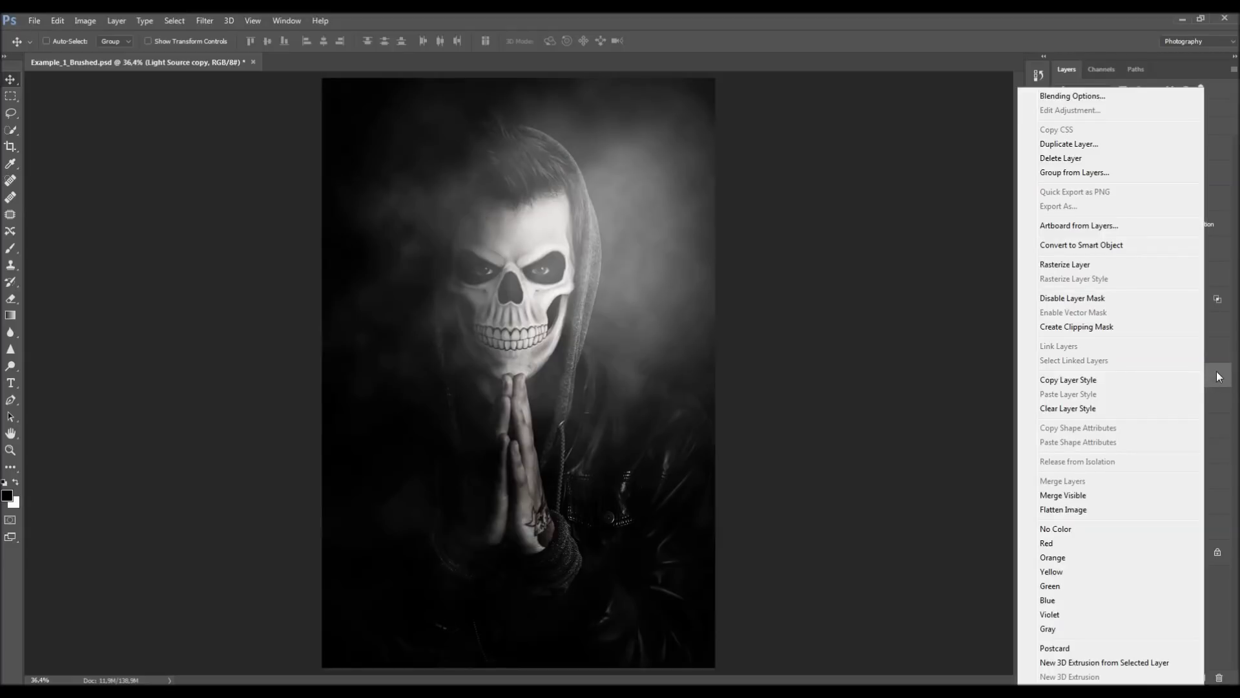
pyautogui.click(1065, 265)
pyautogui.keyDown('ctrl'); pyautogui.click(1102, 376); pyautogui.keyUp('ctrl')
pyautogui.rightClick(1176, 373)
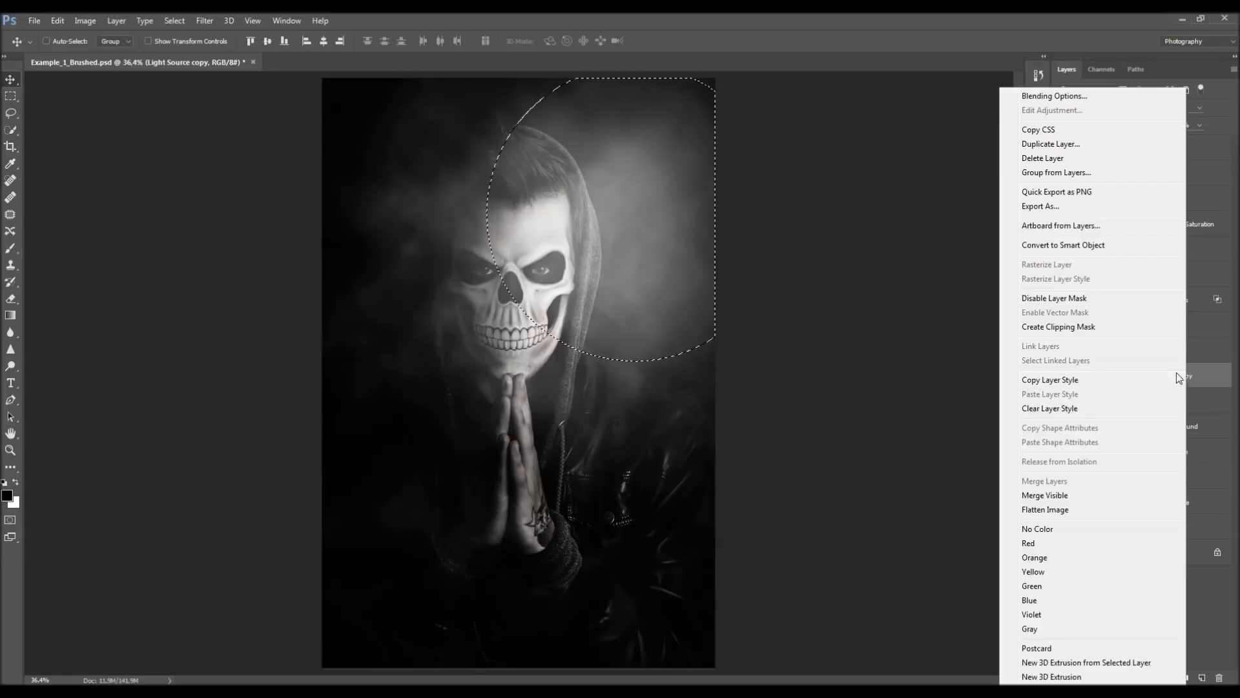
pyautogui.click(1059, 159)
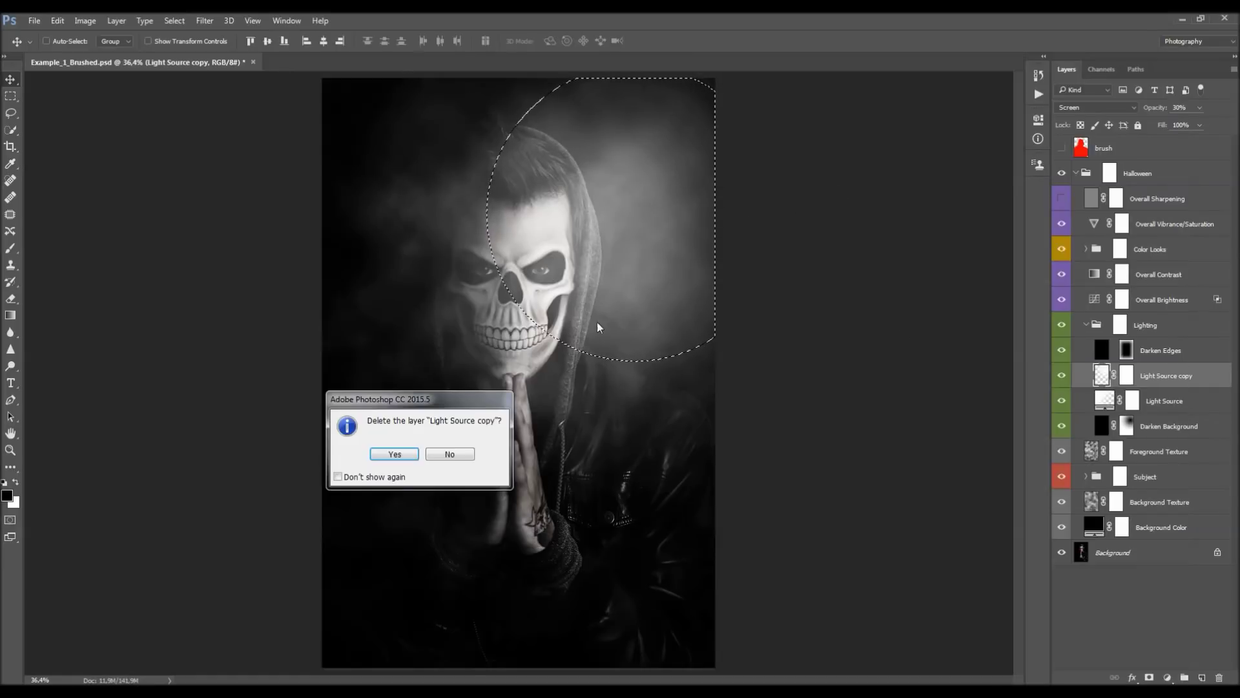
pyautogui.click(394, 455)
# - Delete the Darken Background layer's mask and add a new mask from the loaded glow selection
pyautogui.click(1153, 407)
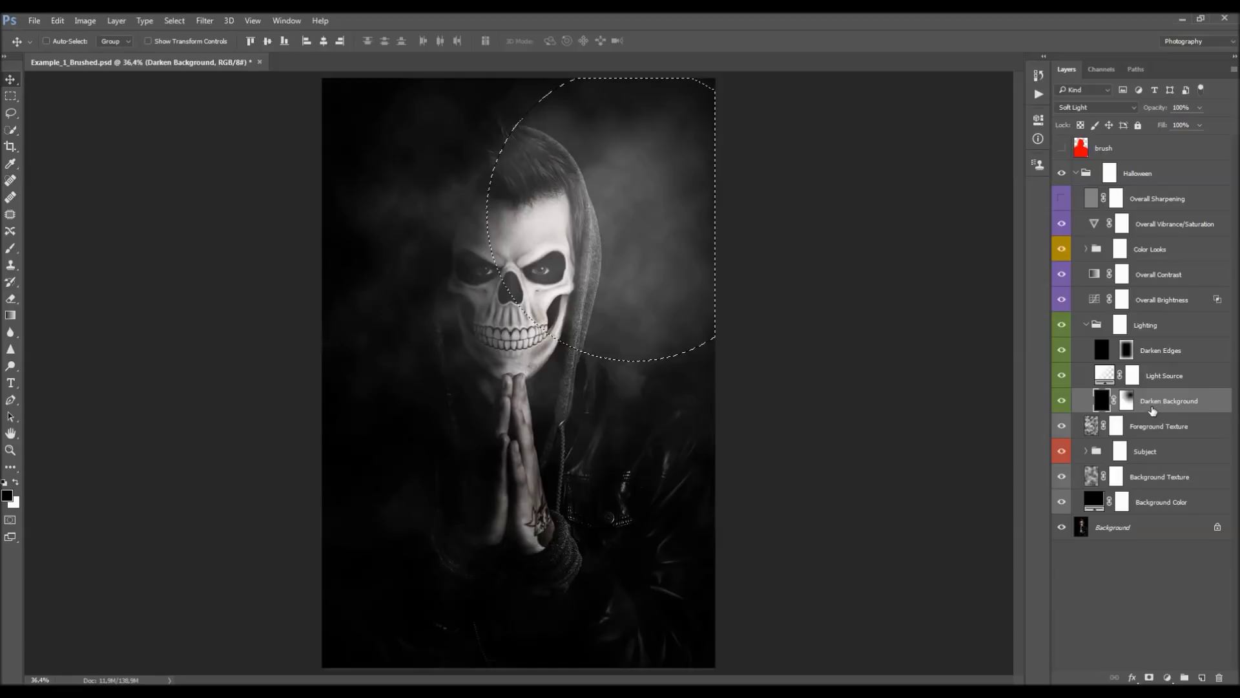
pyautogui.click(1126, 401)
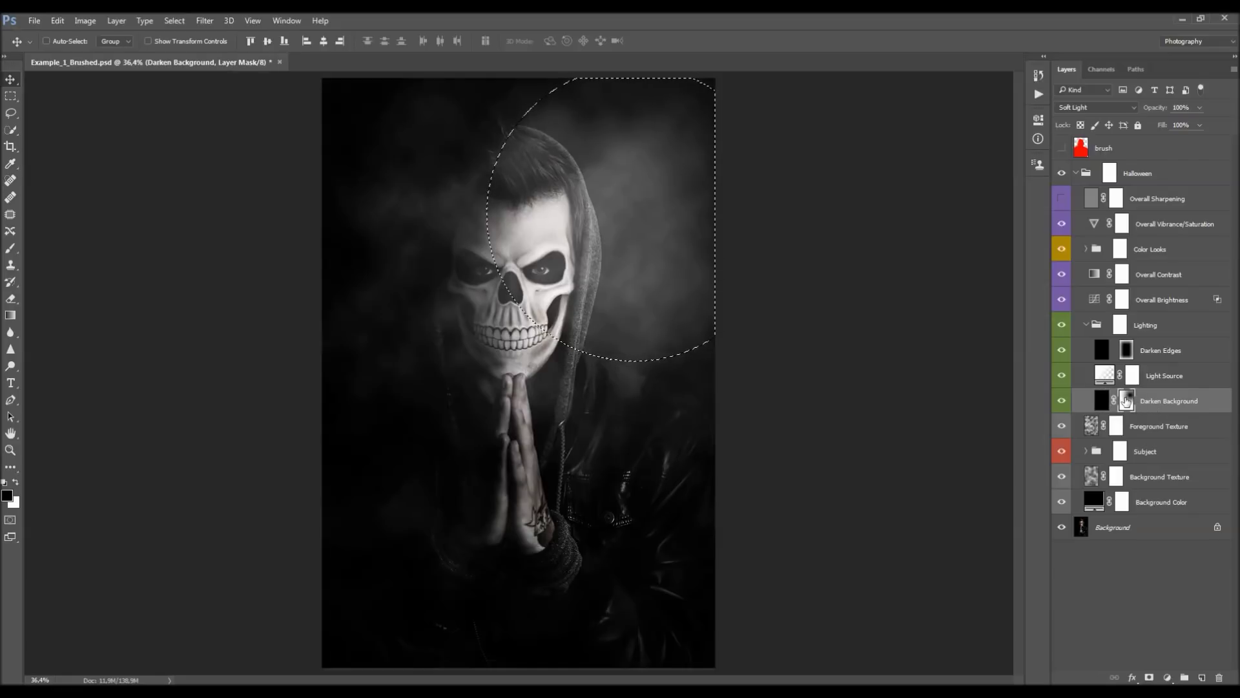
pyautogui.rightClick(1126, 402)
pyautogui.click(1111, 426)
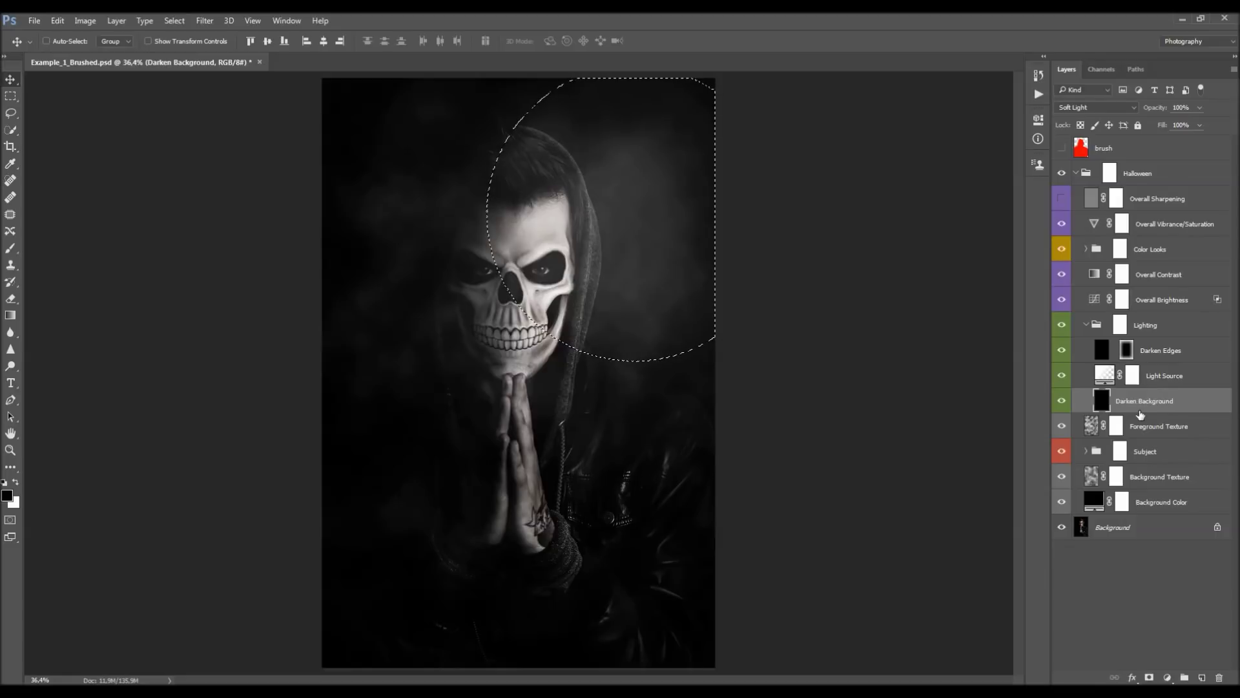
pyautogui.click(1149, 678)
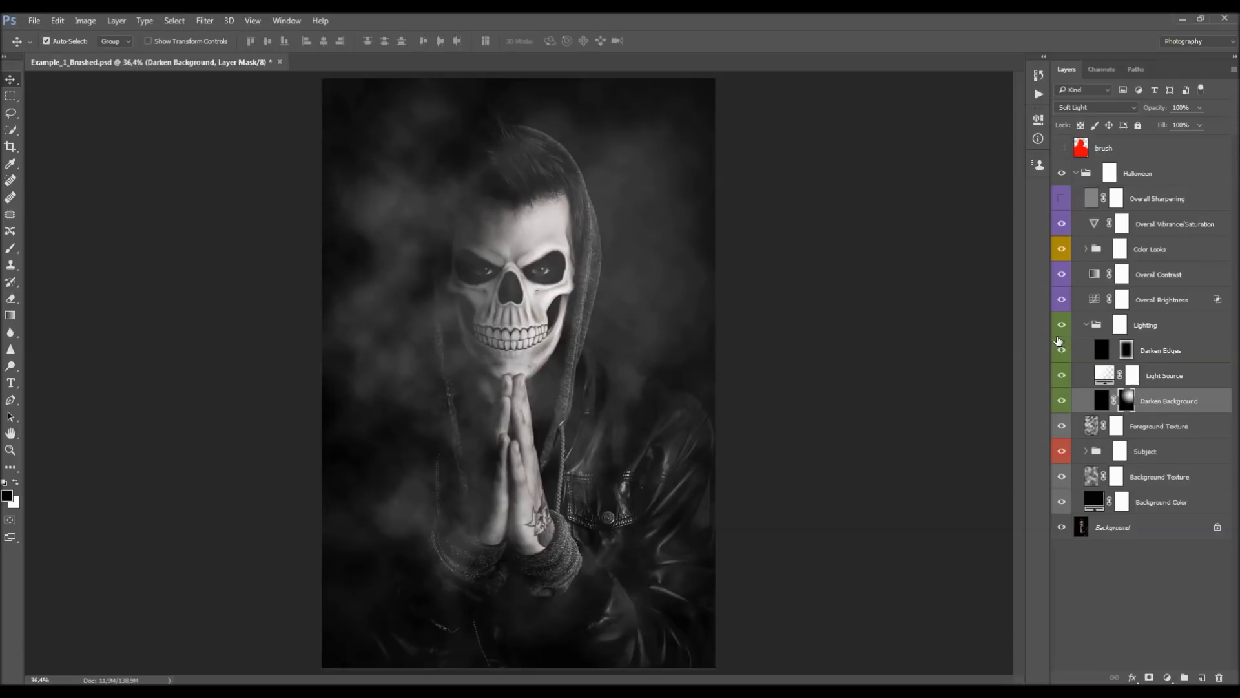
# - Invert the Darken Background mask to keep the darkening off the light source, and inspect the mask on its own
pyautogui.keyDown('shift'); pyautogui.click(1129, 401); pyautogui.keyUp('shift')
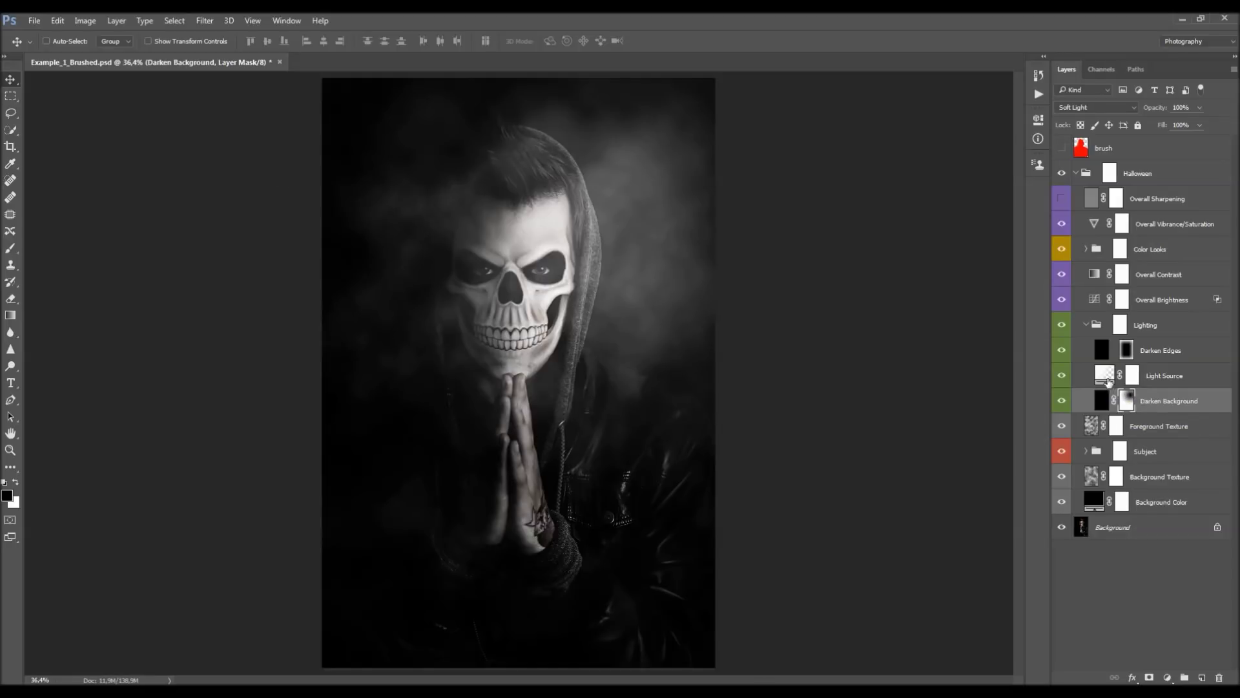
pyautogui.keyDown('alt'); pyautogui.click(1126, 400); pyautogui.keyUp('alt')
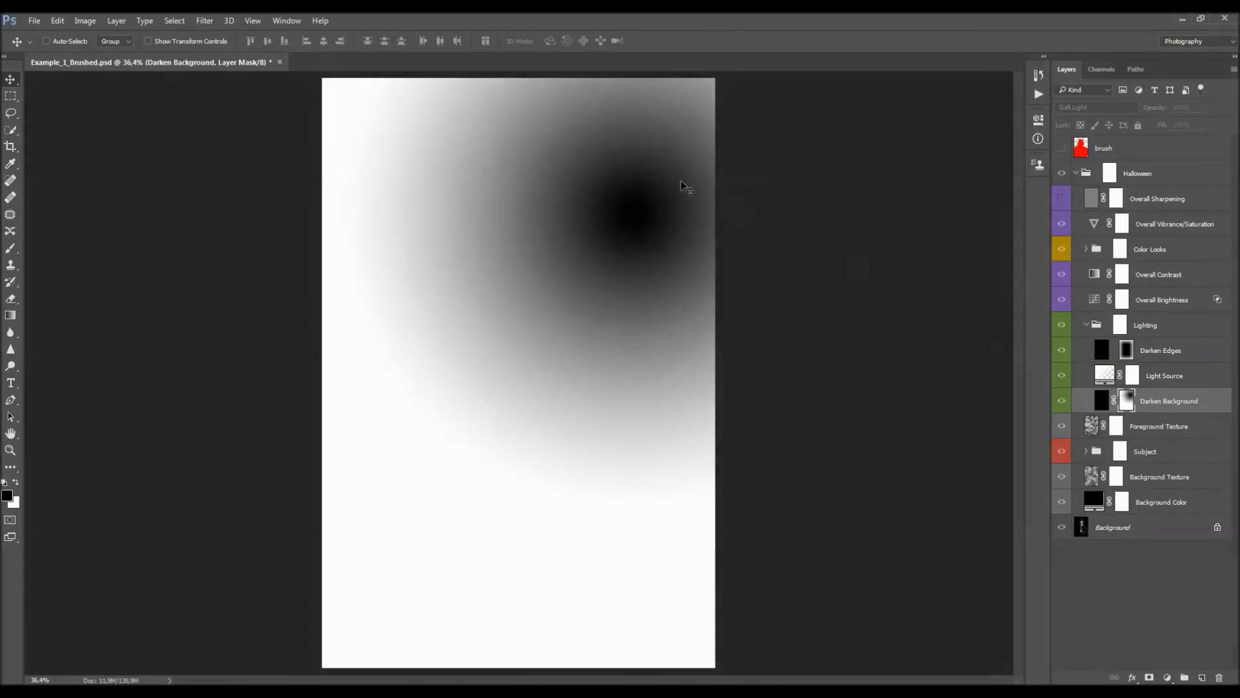
pyautogui.keyDown('alt'); pyautogui.click(1129, 402); pyautogui.keyUp('alt')
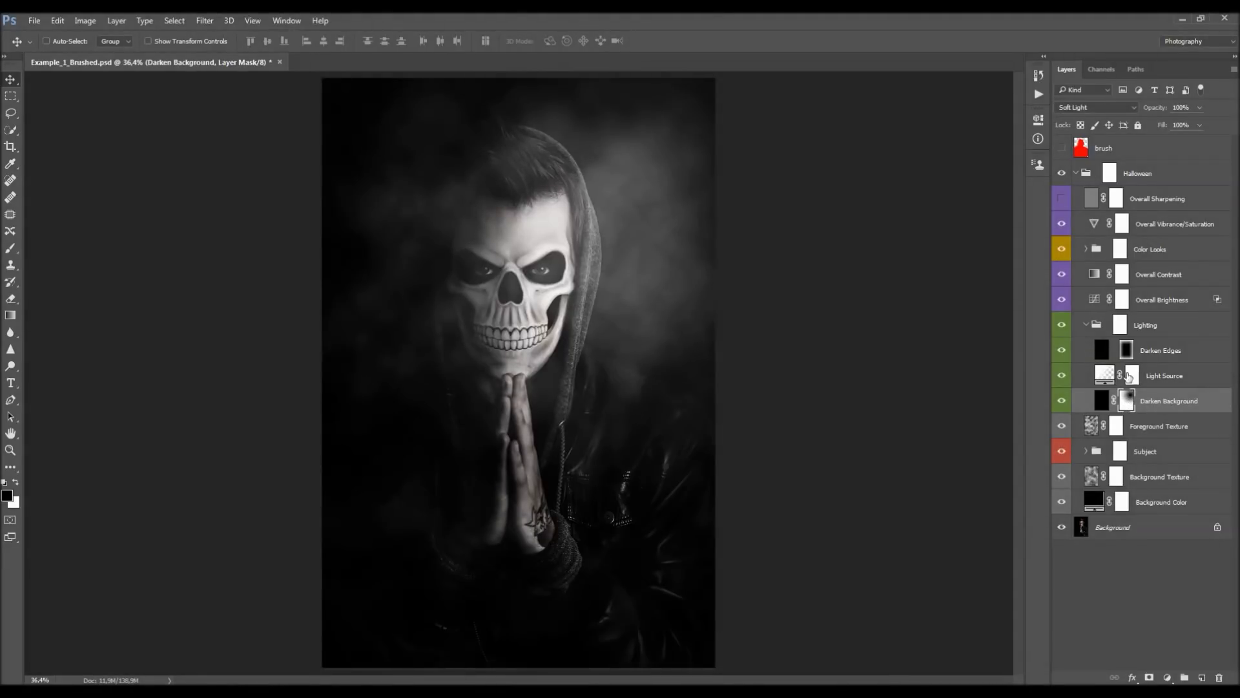
# - Recheck the Light Source layer's gradient fill settings, cancel without changes, and select the Darken Edges layer
pyautogui.click(1105, 375)
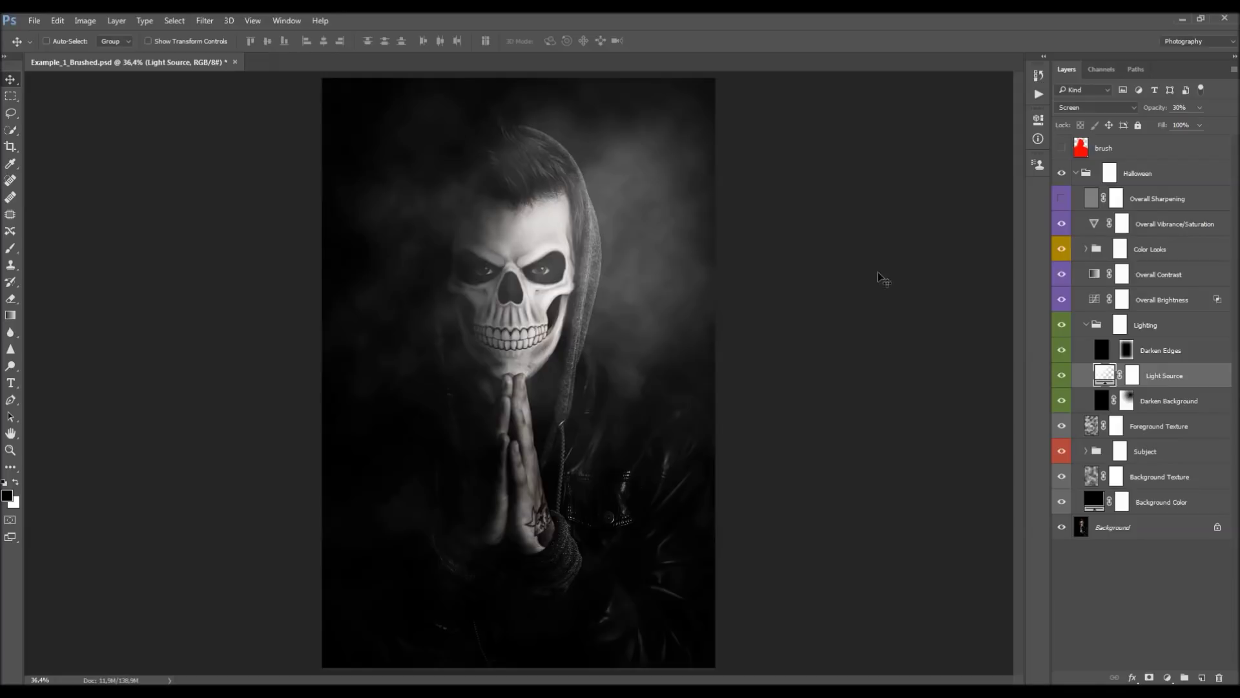
pyautogui.doubleClick(1104, 375)
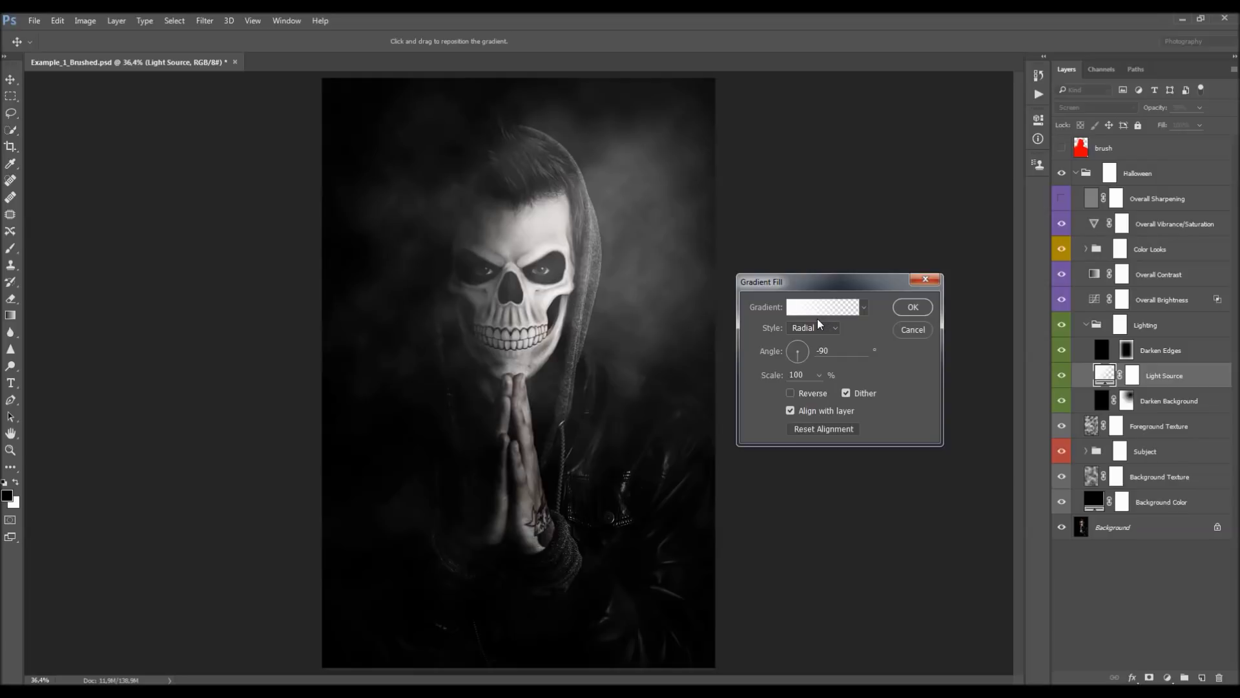
pyautogui.click(917, 328)
pyautogui.click(1172, 351)
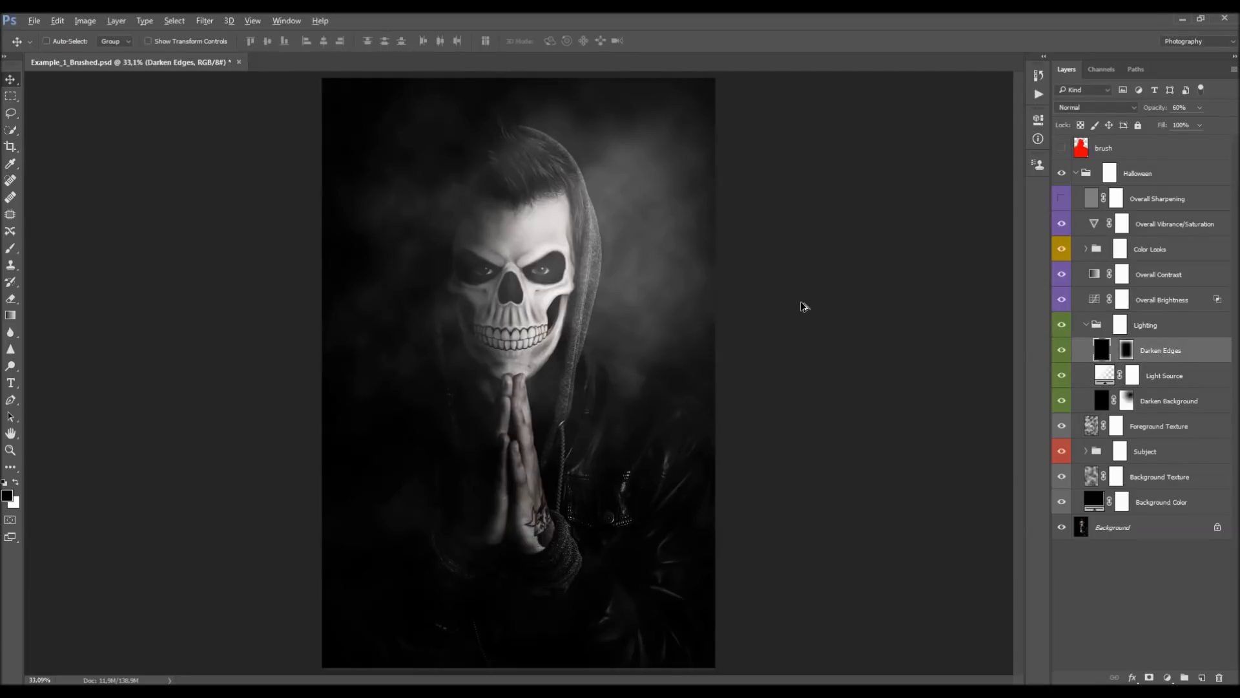
# - Compare the portrait with the Darken Edges layer hidden and shown
pyautogui.scroll(-1, 804, 305)
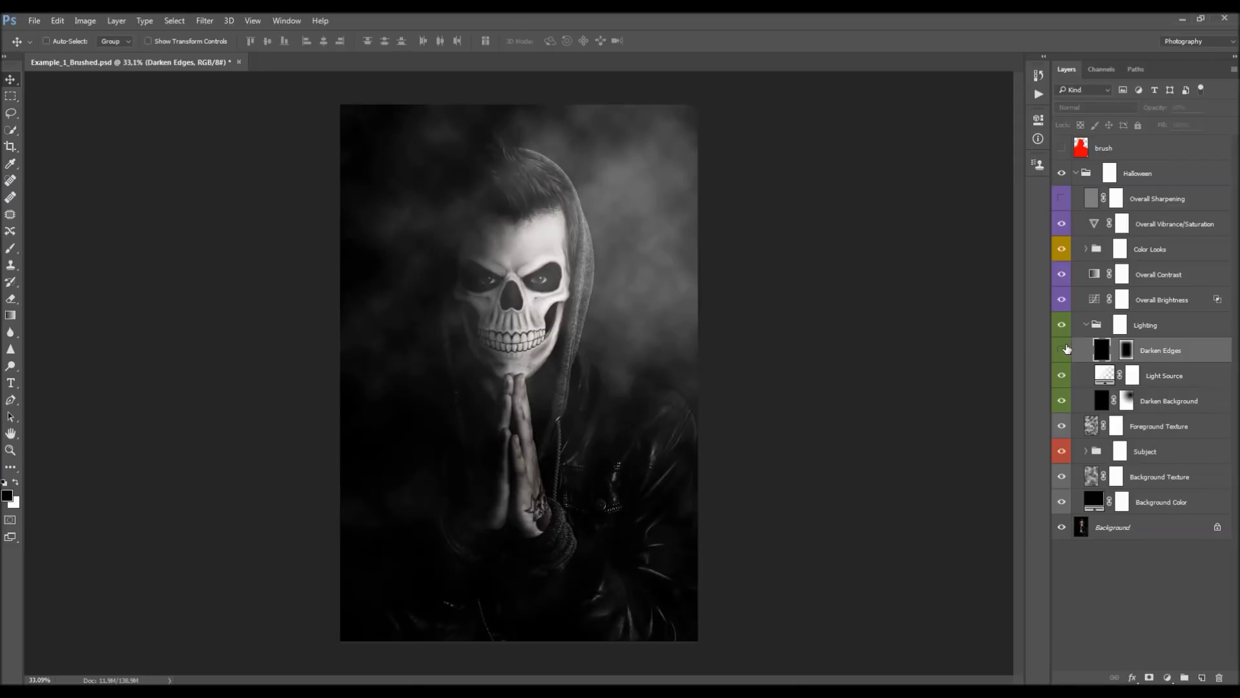
pyautogui.scroll(2, 846, 320)
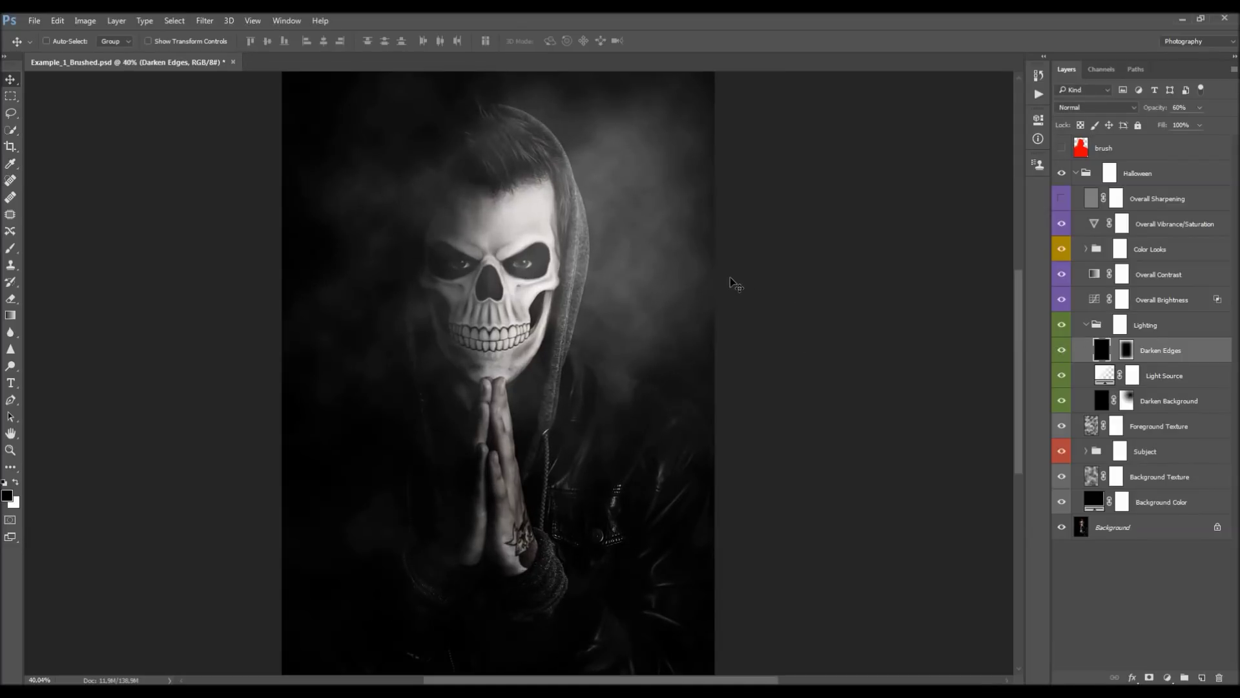
pyautogui.scroll(-1, 737, 285)
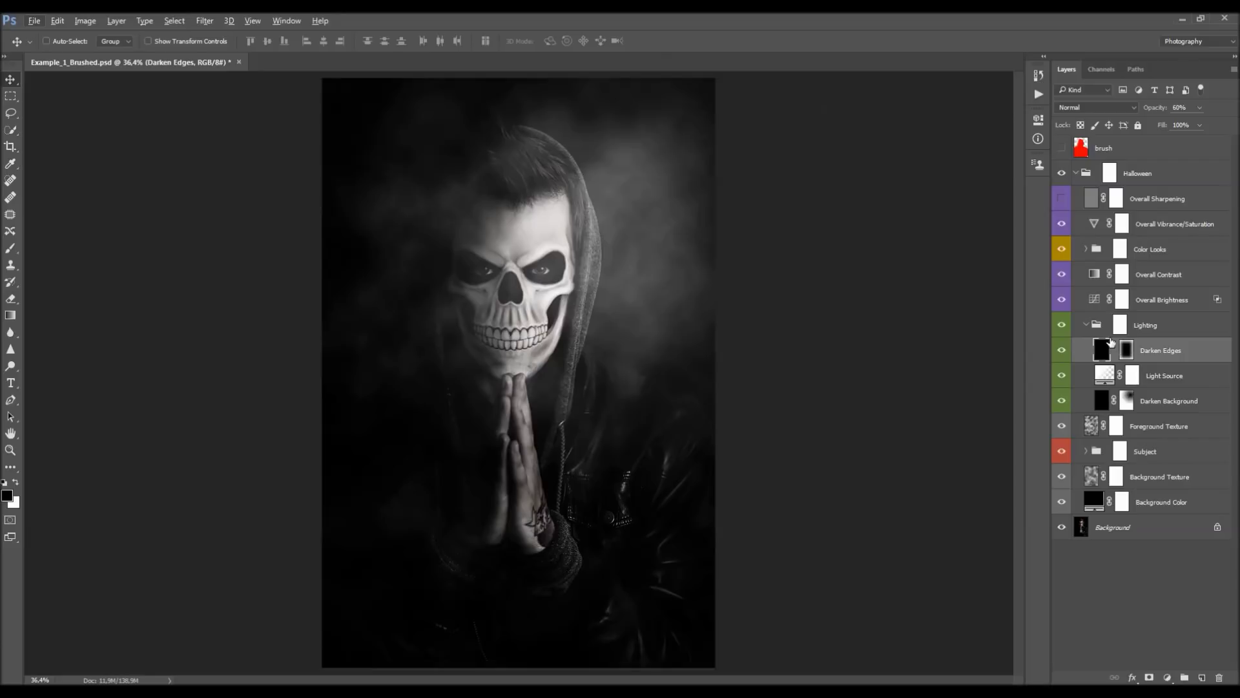
pyautogui.click(1063, 349)
pyautogui.click(1064, 349)
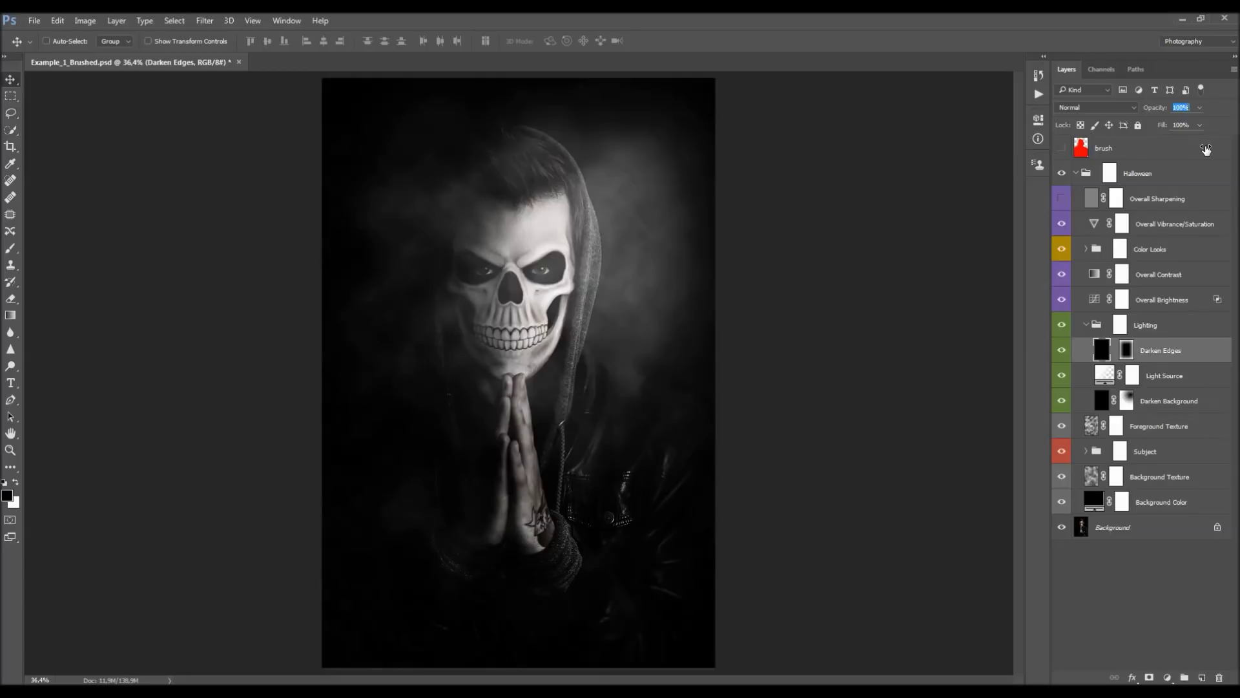
# - Try the Darken Edges layer at 100% opacity, settle on 84%, and compare the portrait with and without it
pyautogui.moveTo(1205, 149); pyautogui.dragTo(1166, 139)
pyautogui.click(1179, 108)
pyautogui.write('100')
pyautogui.press('Return')
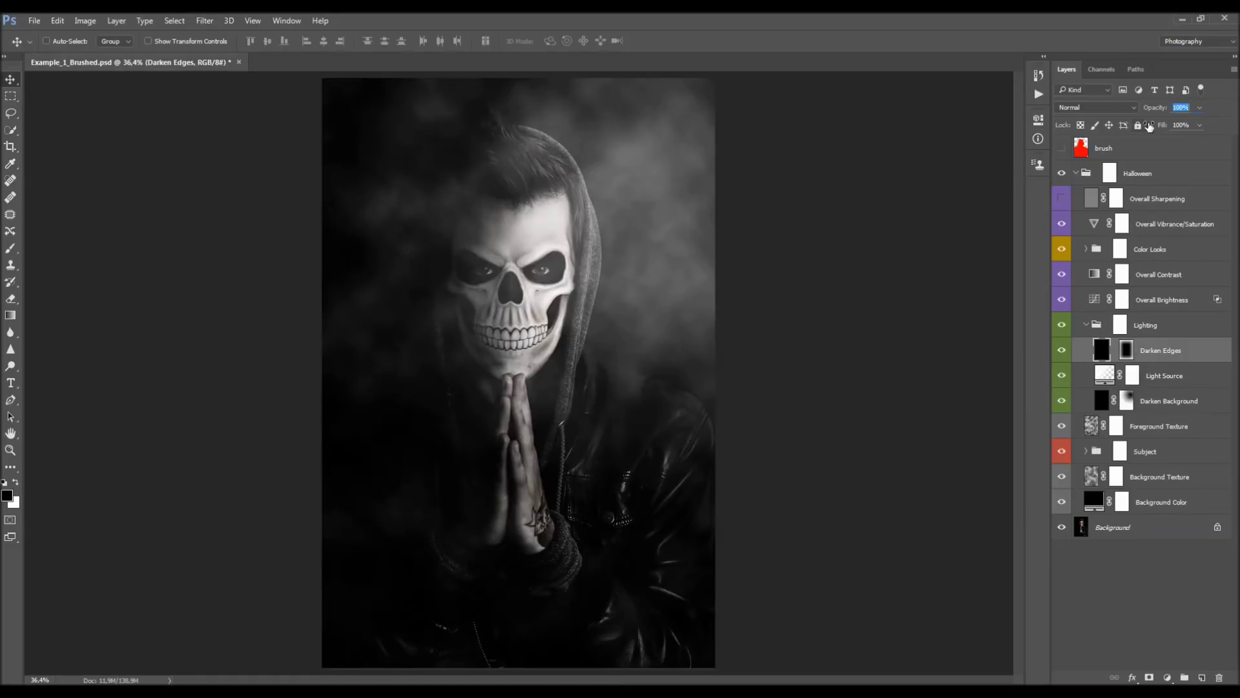
pyautogui.click(1200, 109)
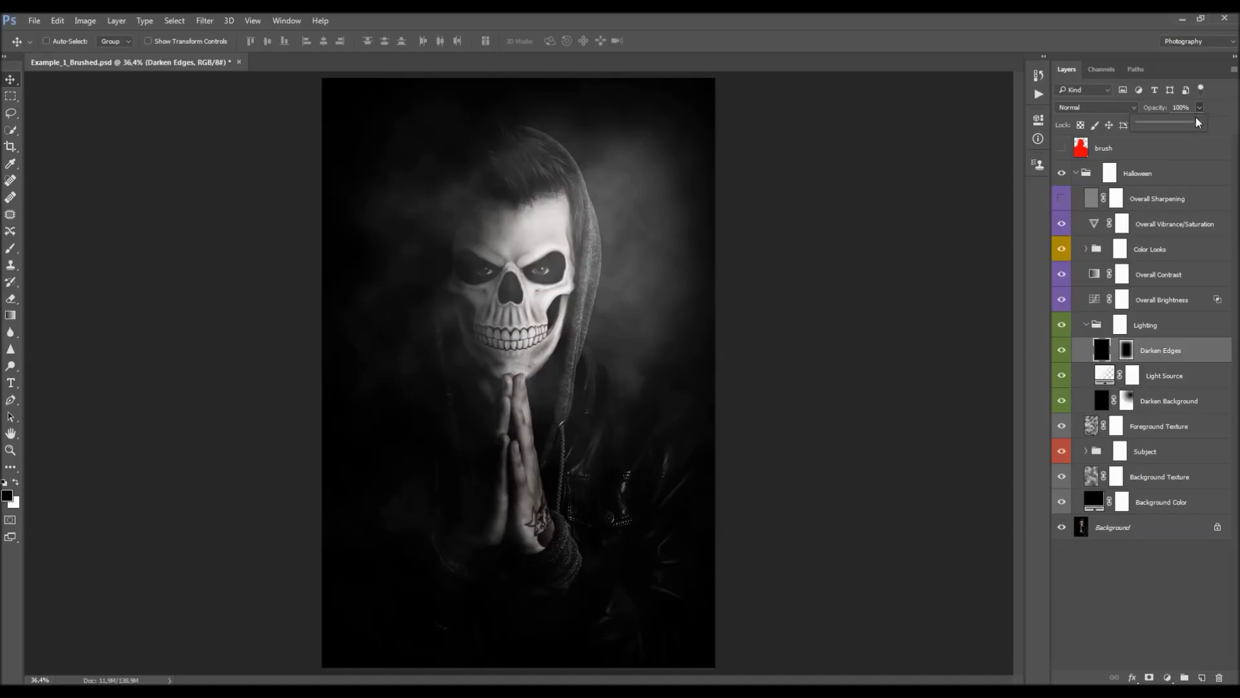
pyautogui.click(1158, 110)
pyautogui.moveTo(1158, 109); pyautogui.dragTo(1145, 109)
pyautogui.click(1061, 350)
pyautogui.click(1061, 350)
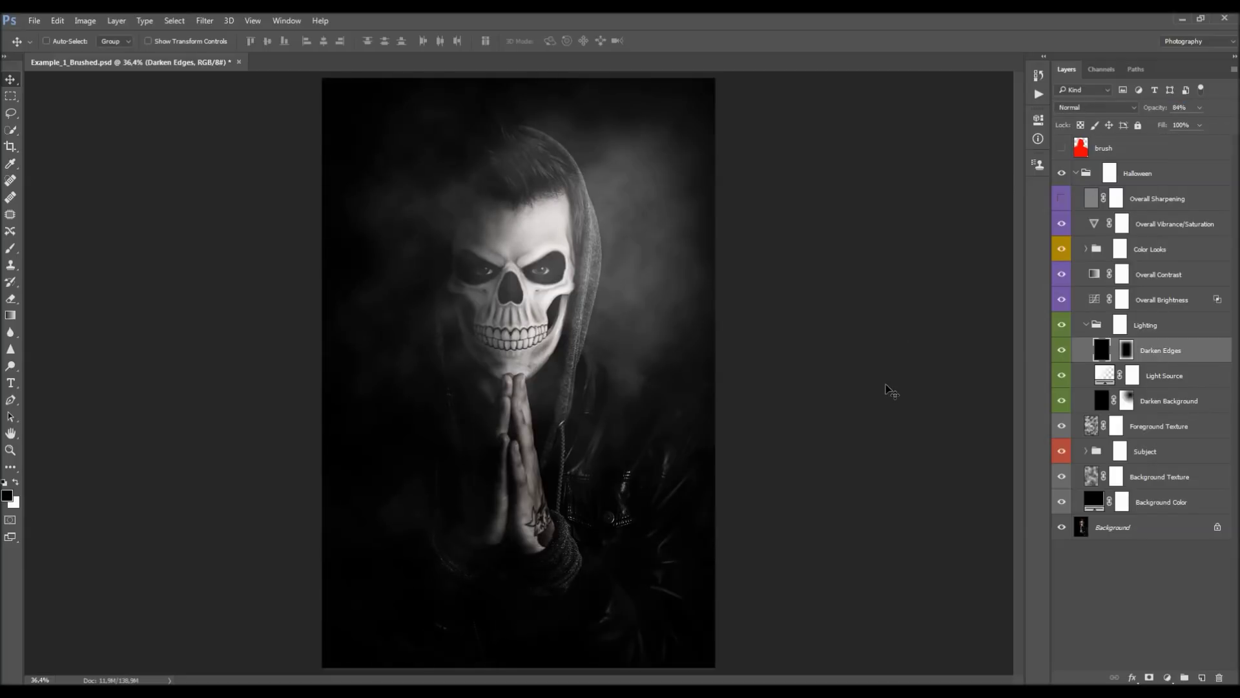
# - Collapse the Lighting group, select the Overall Brightness layer and compare the portrait with and without it
pyautogui.click(1086, 324)
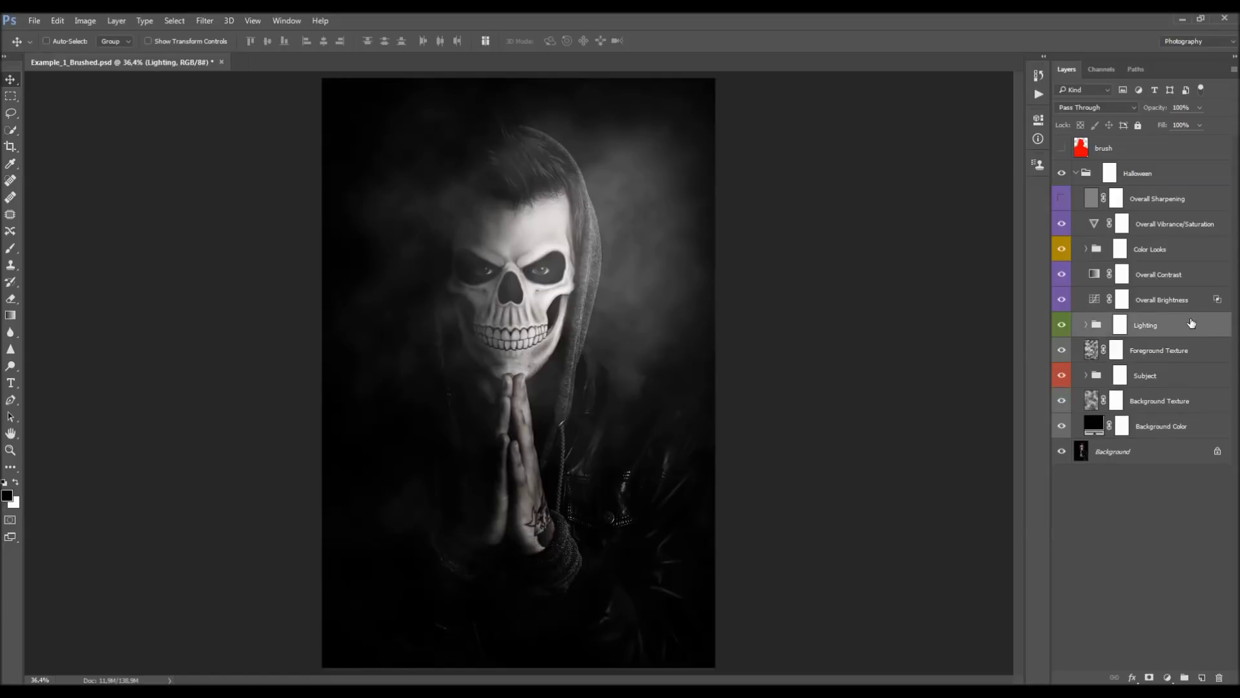
pyautogui.click(1179, 305)
pyautogui.click(1063, 300)
pyautogui.click(1062, 300)
pyautogui.click(1063, 300)
pyautogui.click(1062, 300)
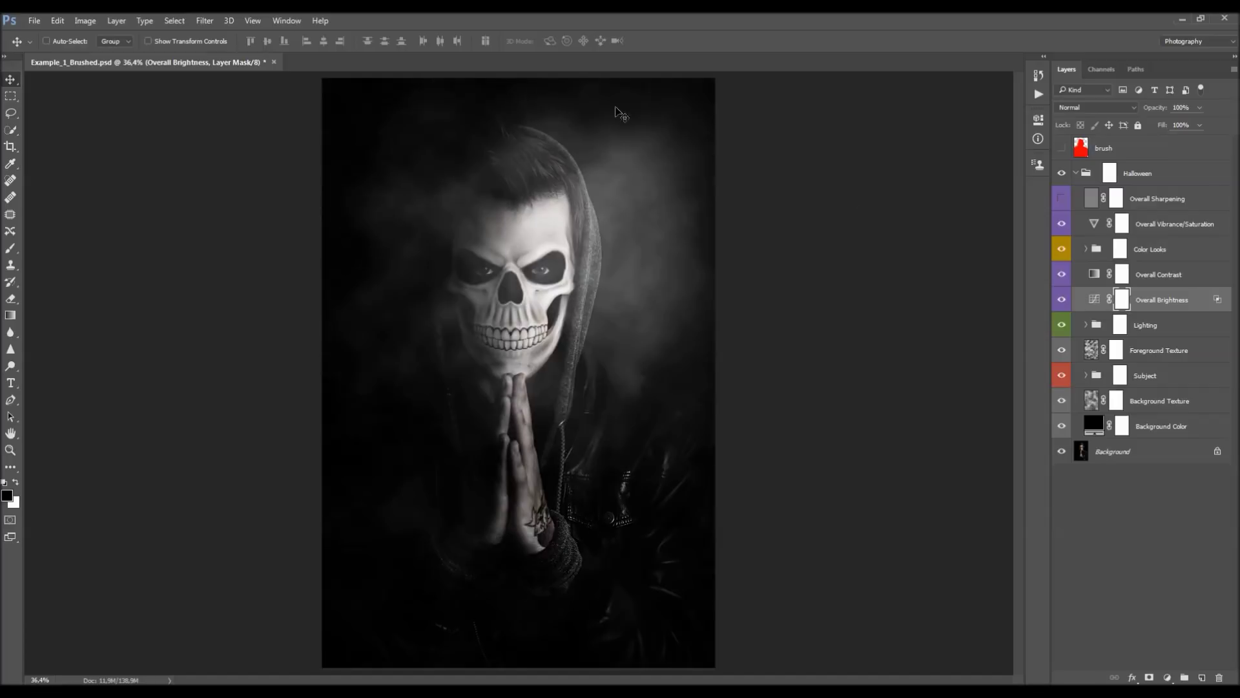
# - Open the Overall Brightness curves adjustment, nudge its curve slightly and close the settings
pyautogui.doubleClick(1095, 301)
pyautogui.moveTo(970, 234); pyautogui.dragTo(968, 229)
pyautogui.click(963, 349)
pyautogui.click(1001, 115)
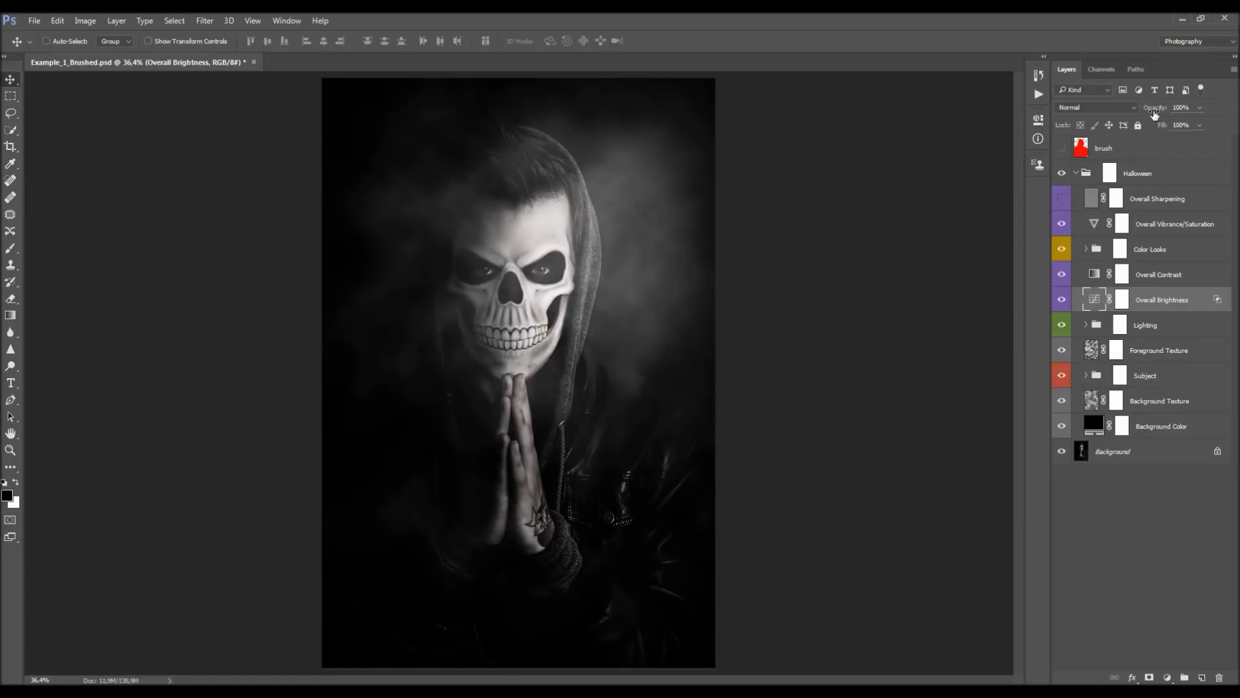
# - Toggle the visibility of the Overall Brightness layer to judge the adjusted curve, leaving it on
pyautogui.click(1062, 299)
pyautogui.click(1062, 299)
pyautogui.click(1062, 299)
pyautogui.click(1062, 299)
pyautogui.click(1062, 300)
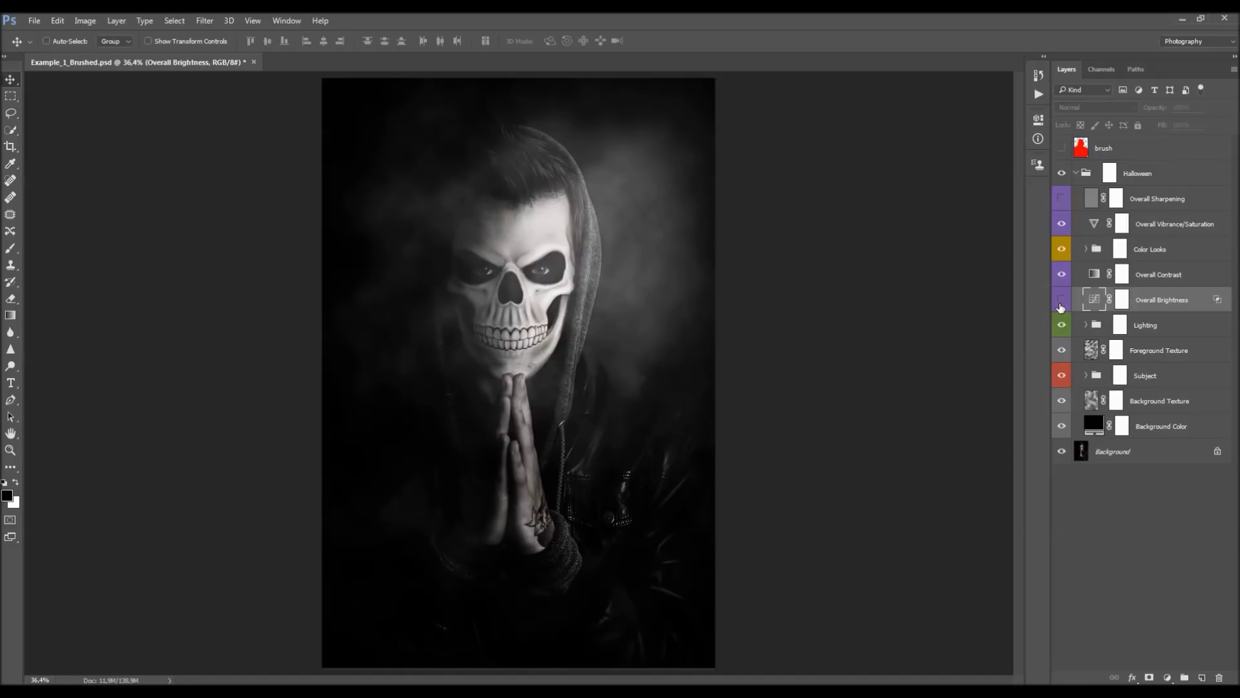
pyautogui.click(1061, 299)
pyautogui.click(1061, 299)
# - Select the Overall Contrast layer, test different strengths and set its opacity to 34%
pyautogui.click(1191, 282)
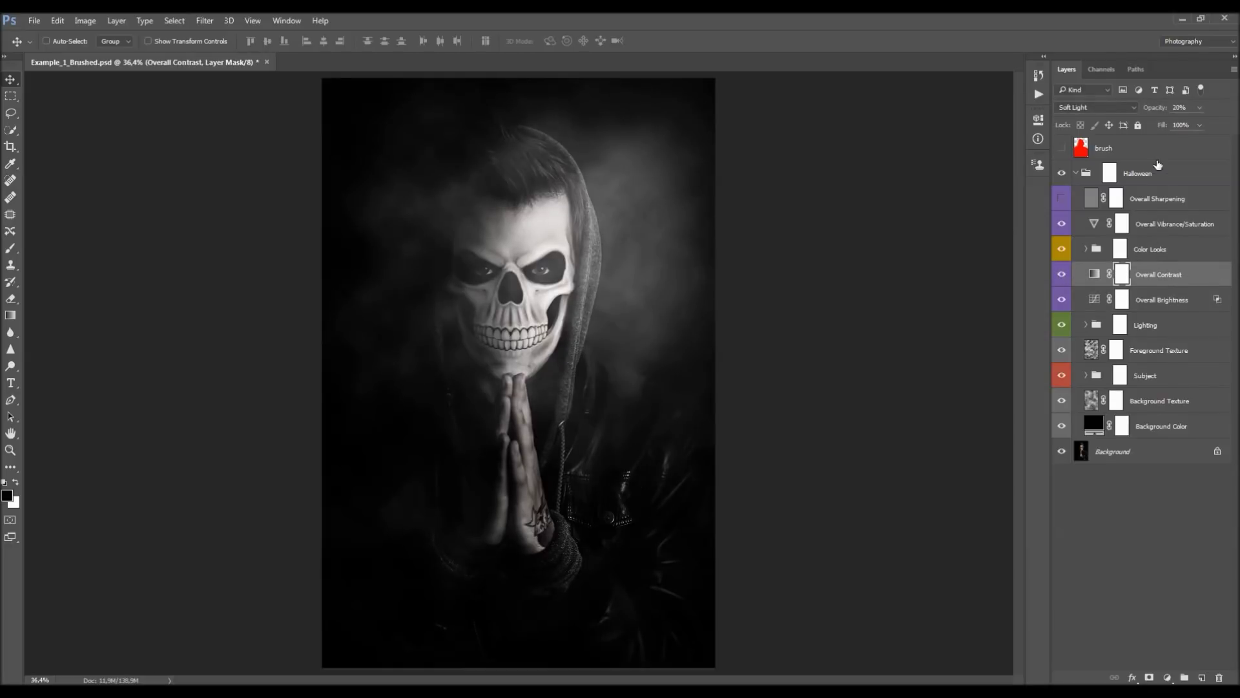
pyautogui.press('0')
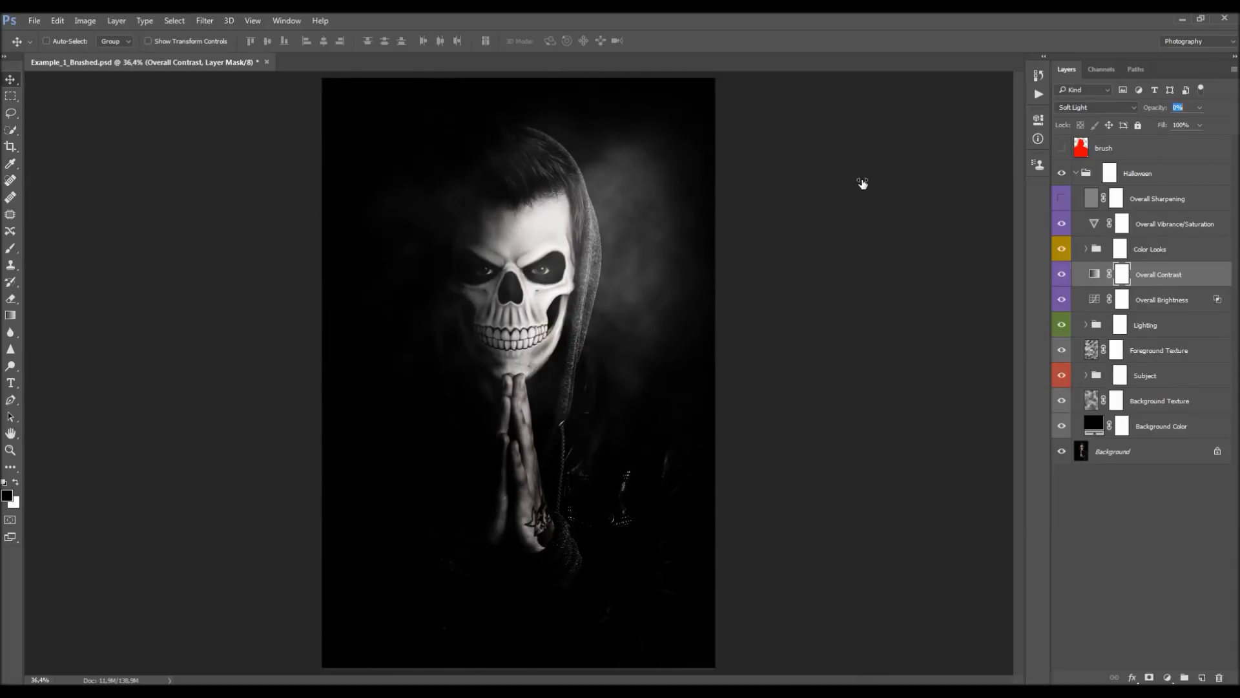
pyautogui.press('0')
pyautogui.press('5')
pyautogui.press('3')
pyautogui.press('4')
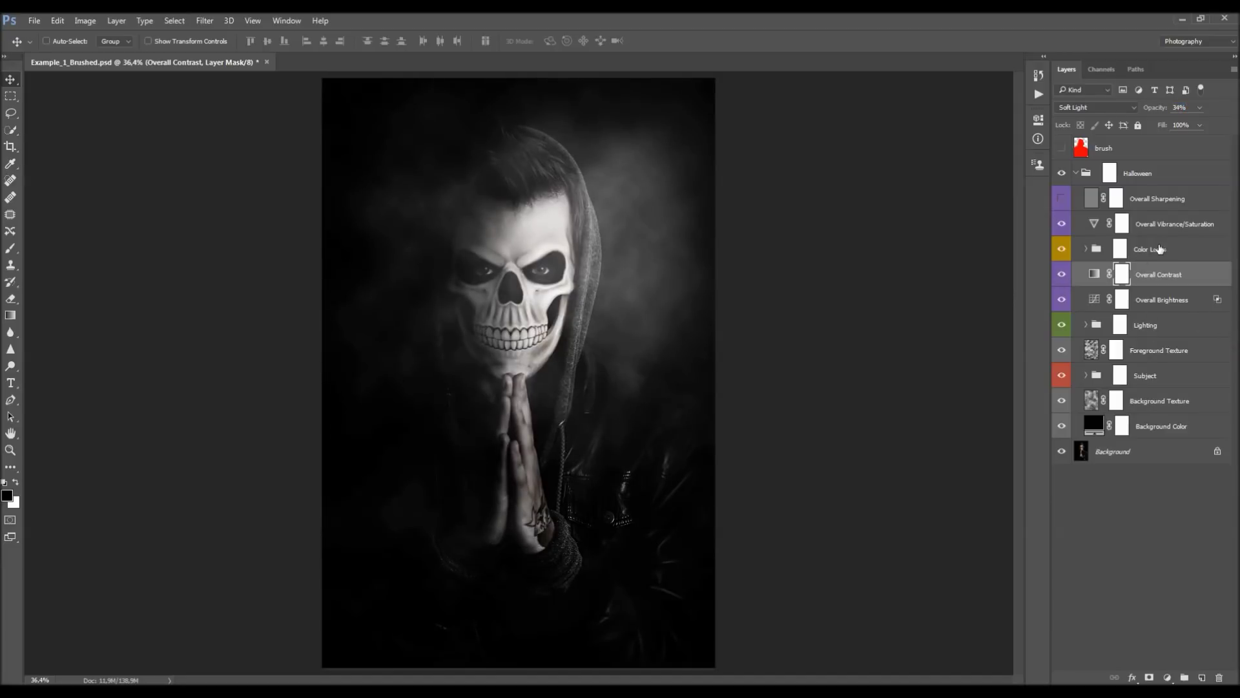
# - Expand the Color Looks group and look through its list of CL presets
pyautogui.click(1081, 254)
pyautogui.click(1087, 249)
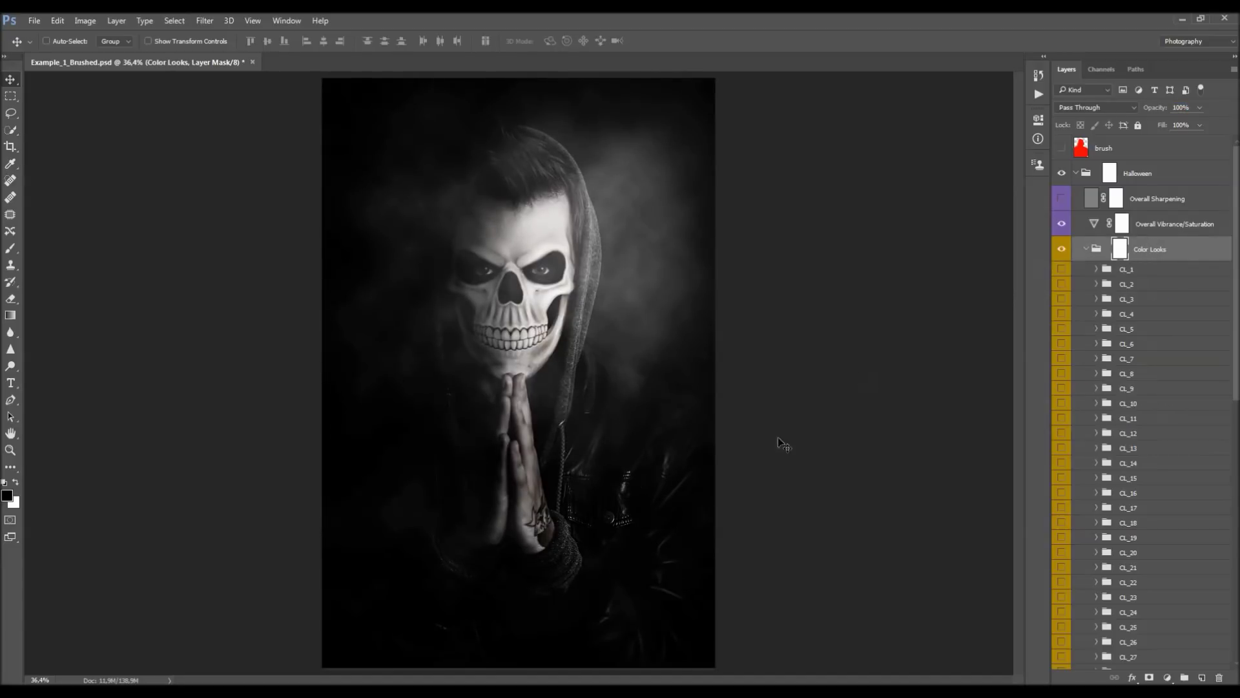
pyautogui.scroll(-10, 1137, 323)
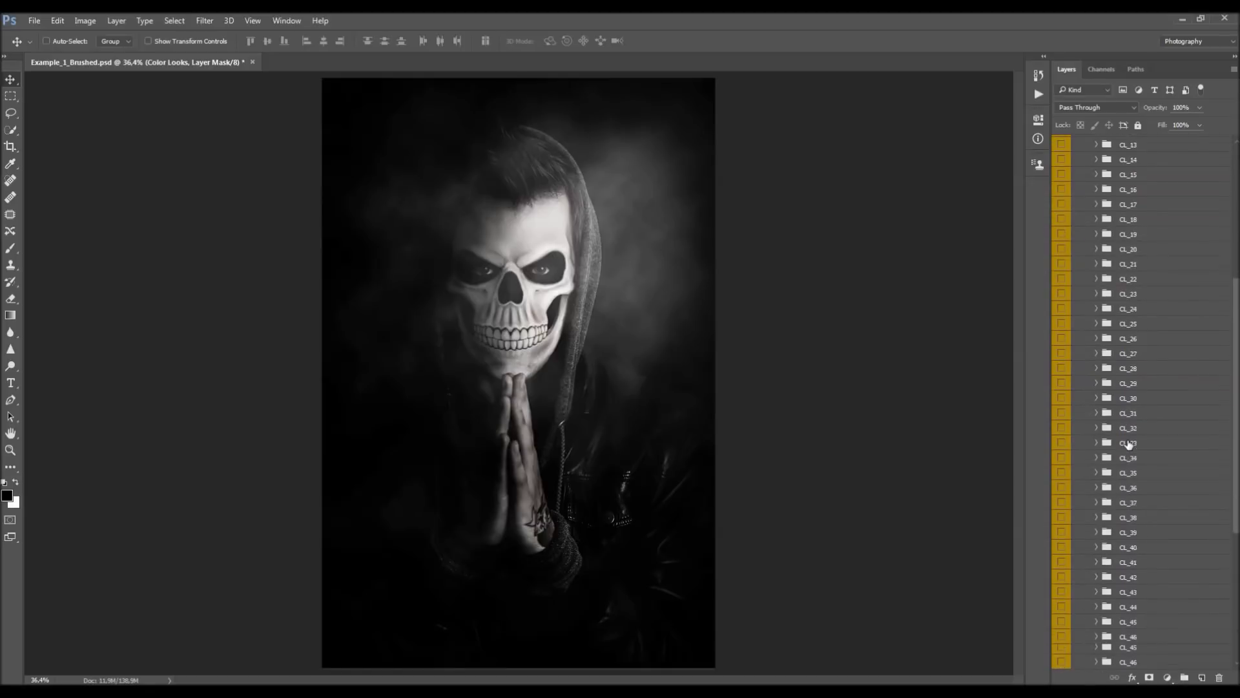
pyautogui.scroll(10, 1156, 245)
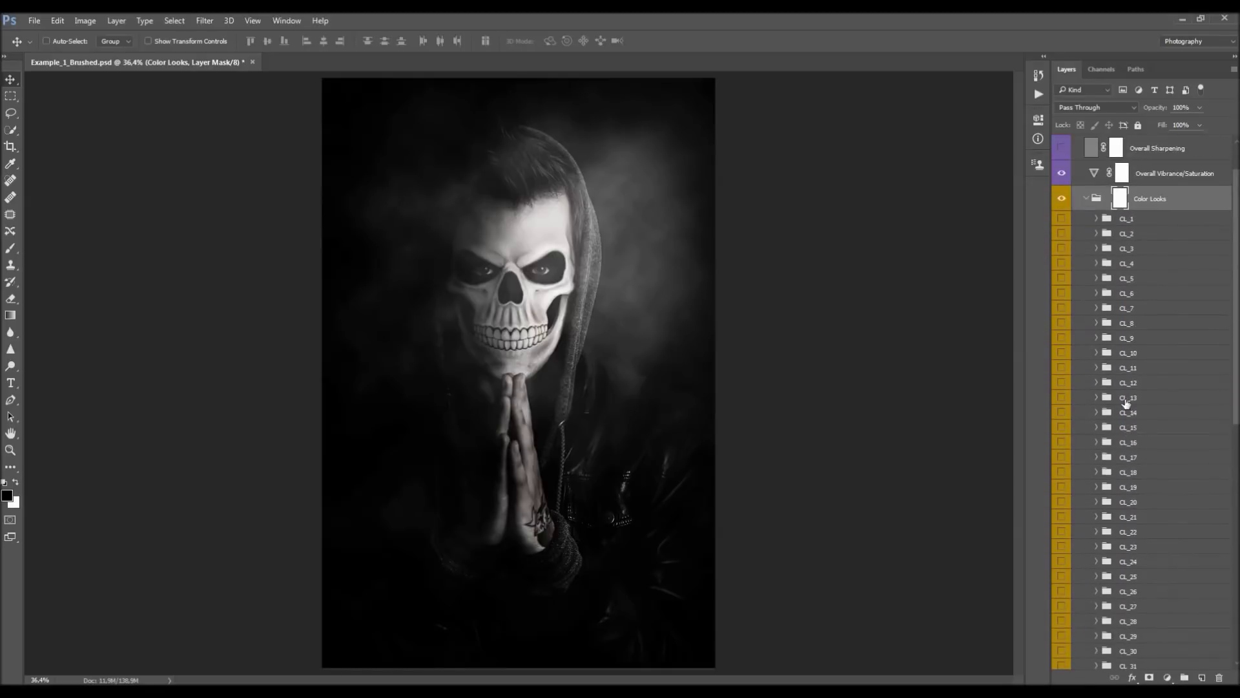
# - Preview several color looks between CL_3 and CL_29 on the portrait, switching each off again
pyautogui.click(1061, 238)
pyautogui.click(1061, 238)
pyautogui.click(1061, 223)
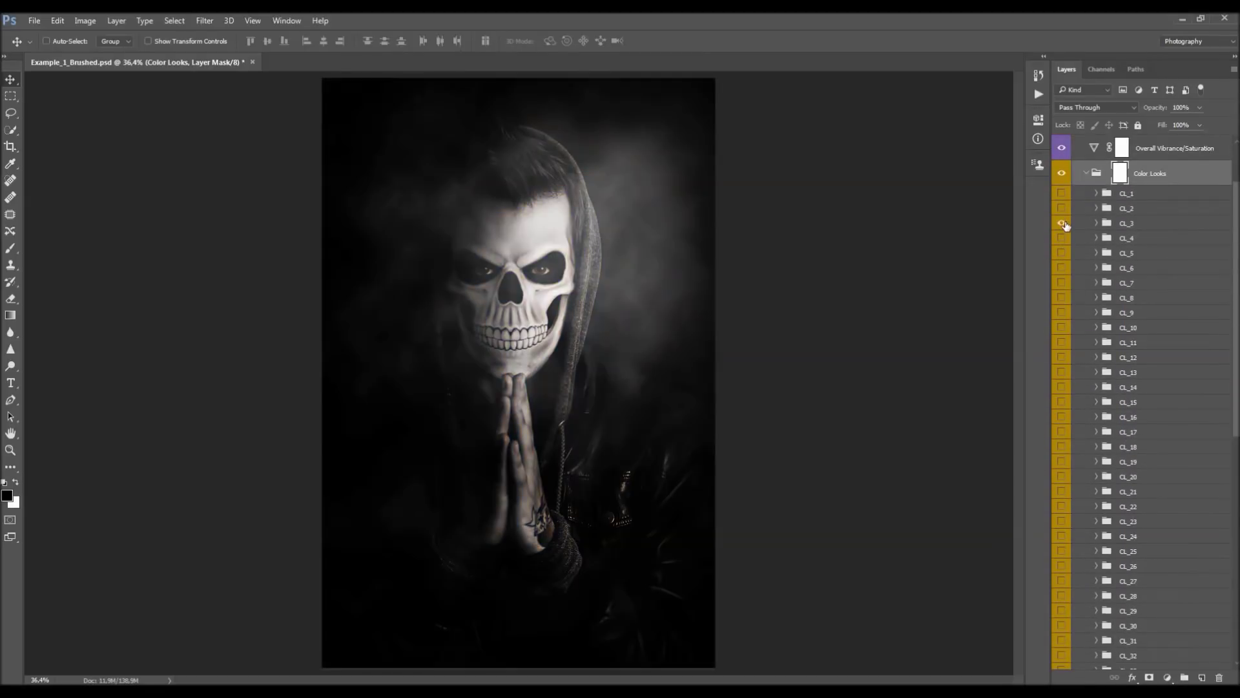
pyautogui.click(1062, 331)
pyautogui.scroll(-5, 1061, 387)
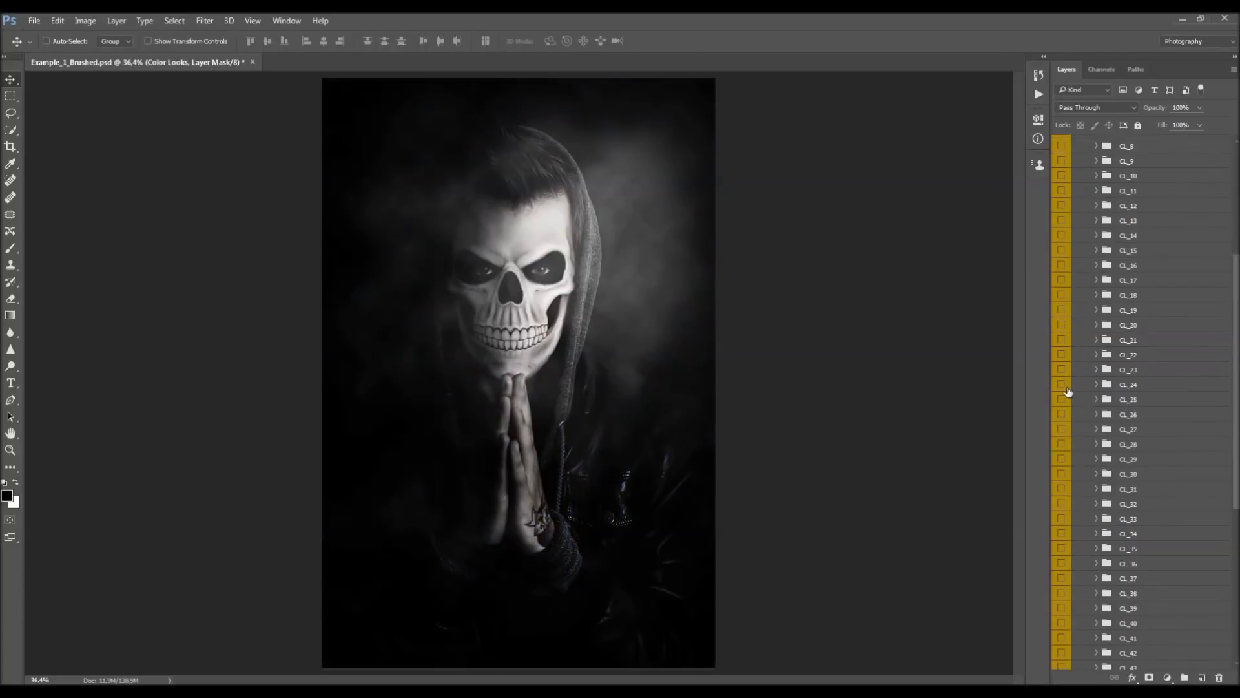
pyautogui.click(1062, 387)
pyautogui.click(1062, 417)
pyautogui.click(1060, 437)
pyautogui.click(1061, 458)
pyautogui.scroll(-4, 1117, 437)
# - Preview the CL_34, CL_37 and CL_39 color looks one at a time, hiding each again
pyautogui.click(1097, 408)
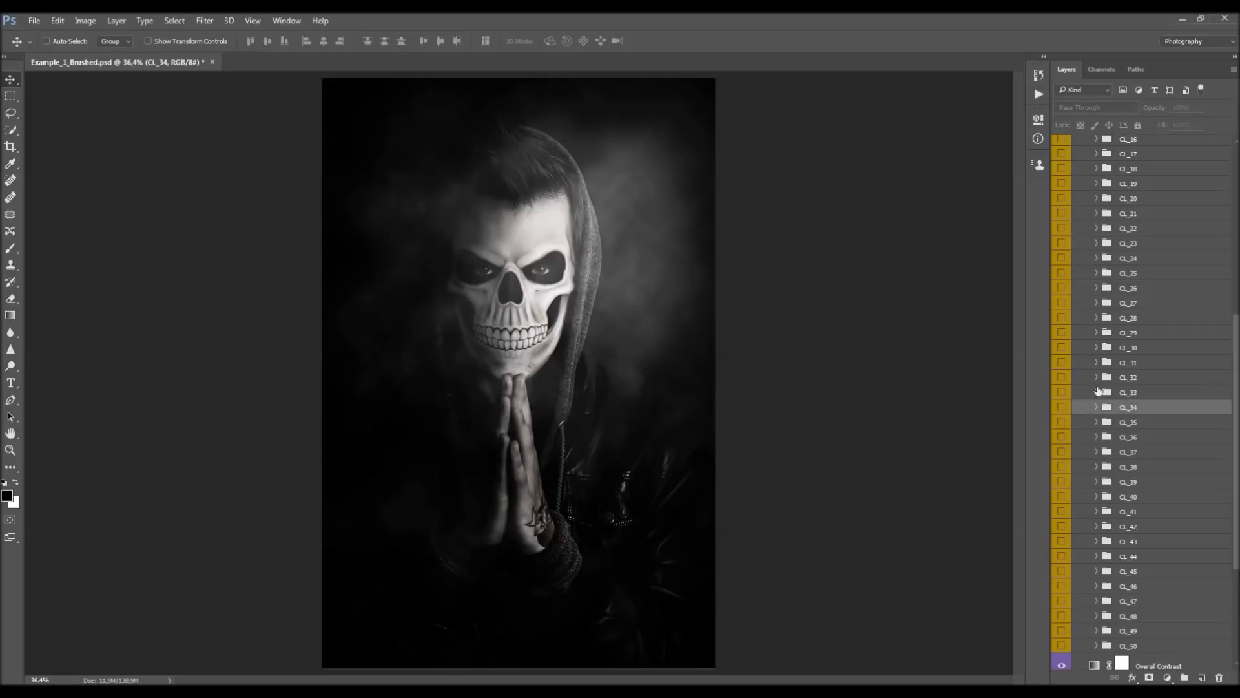
pyautogui.click(1059, 410)
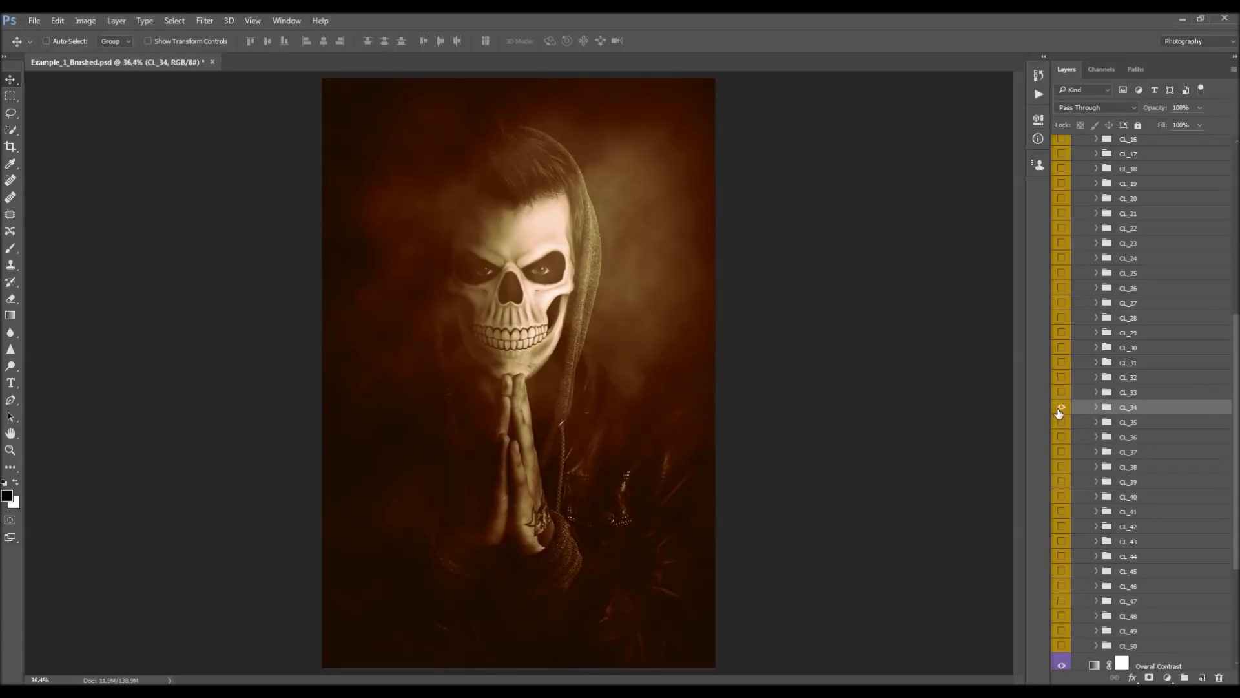
pyautogui.click(1062, 408)
pyautogui.click(1097, 452)
pyautogui.click(1062, 454)
pyautogui.click(1061, 454)
pyautogui.click(1090, 482)
pyautogui.click(1060, 482)
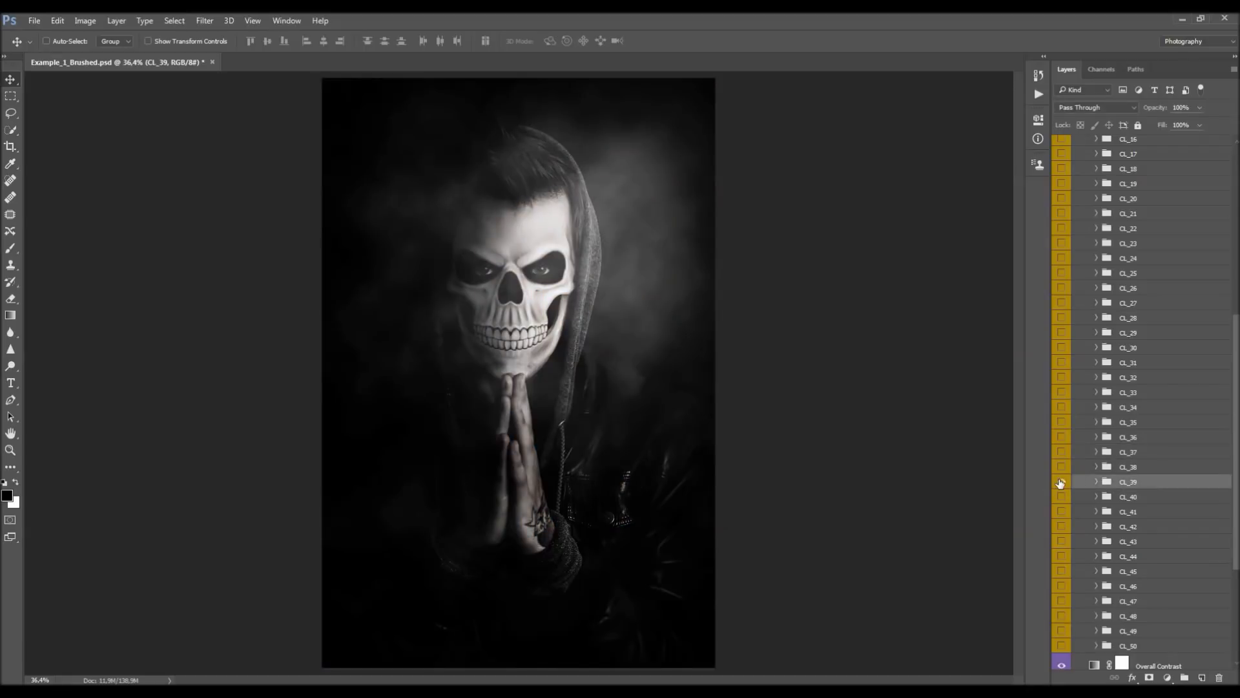
pyautogui.click(1061, 481)
# - Preview the CL_41, CL_45 and CL_46 color looks one at a time, hiding each again
pyautogui.click(1096, 514)
pyautogui.click(1061, 511)
pyautogui.click(1061, 511)
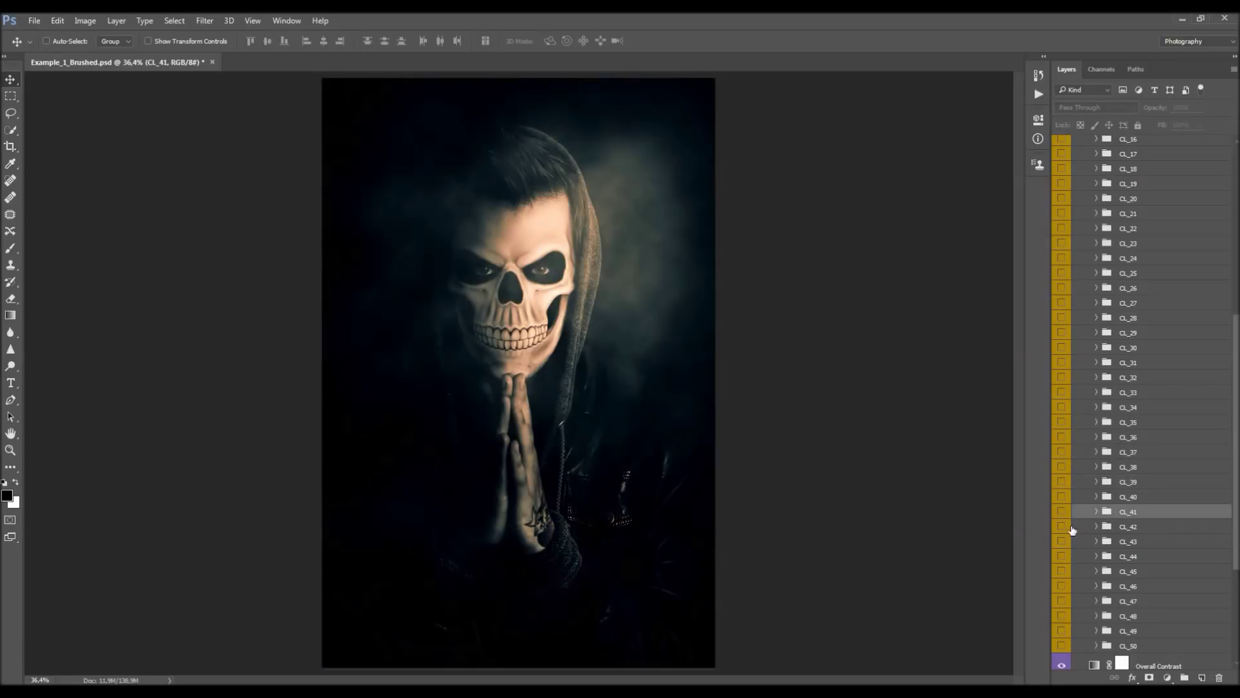
pyautogui.click(1085, 585)
pyautogui.click(1061, 576)
pyautogui.click(1061, 577)
pyautogui.click(1061, 586)
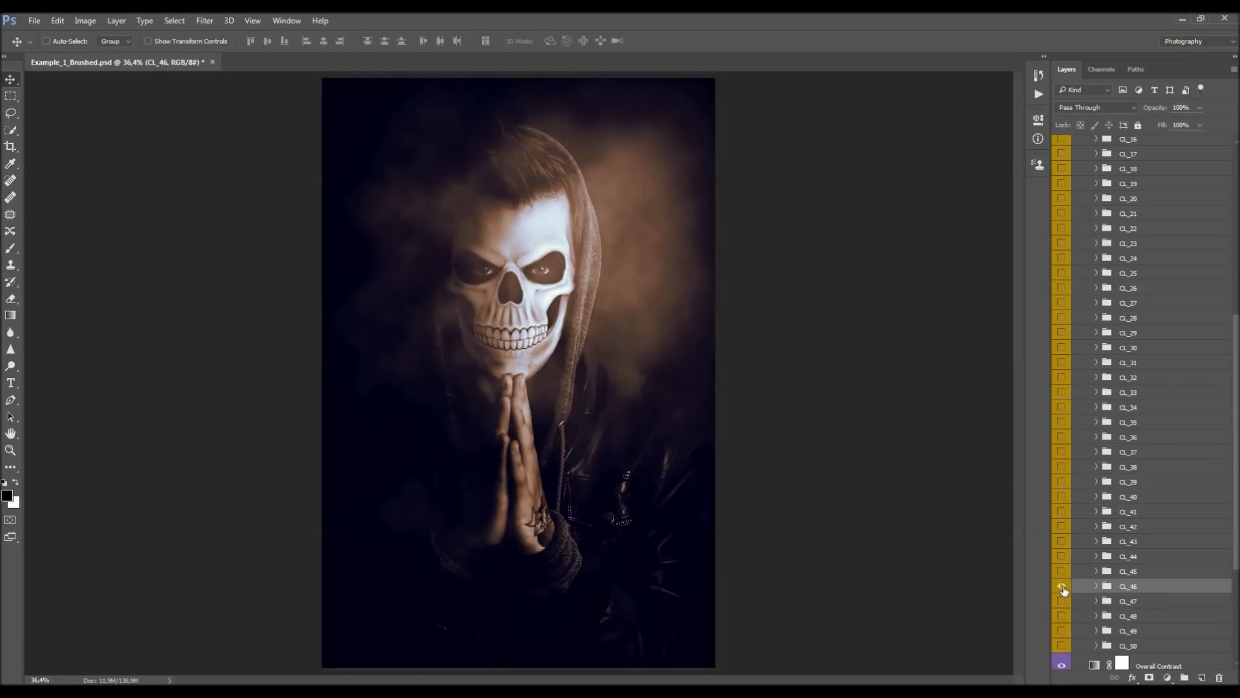
pyautogui.click(1061, 586)
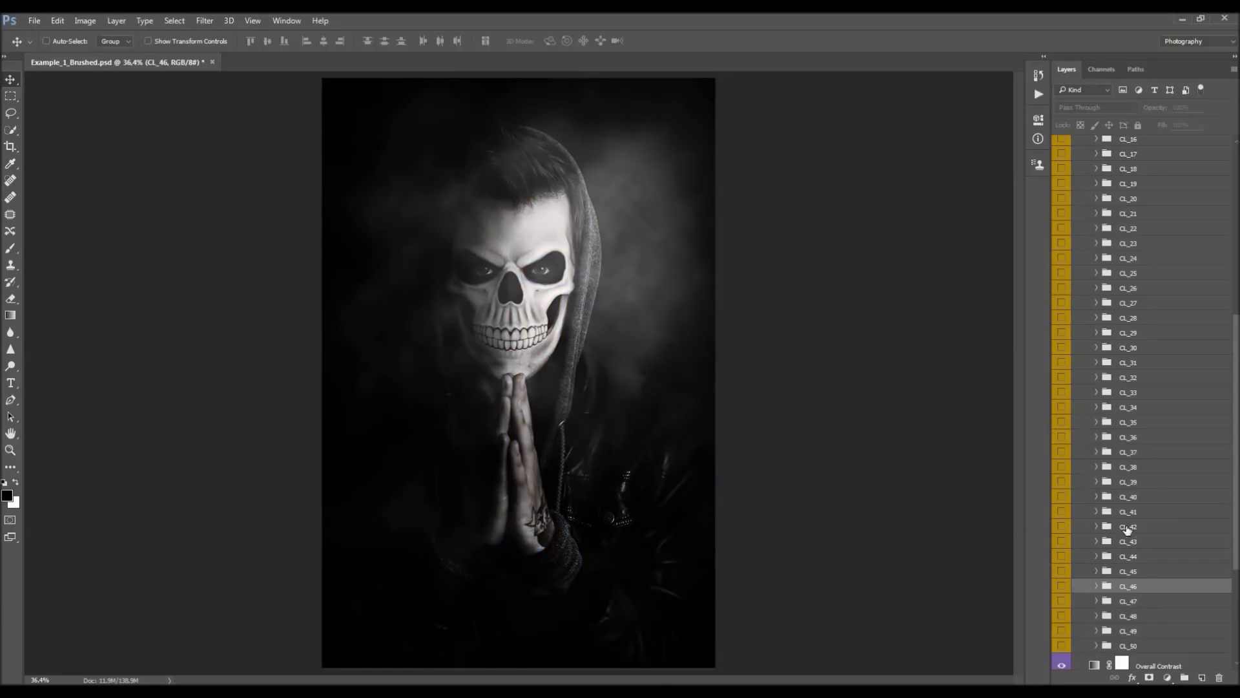
# - Select the CL_2 color look and turn it on for the portrait
pyautogui.scroll(8, 1133, 525)
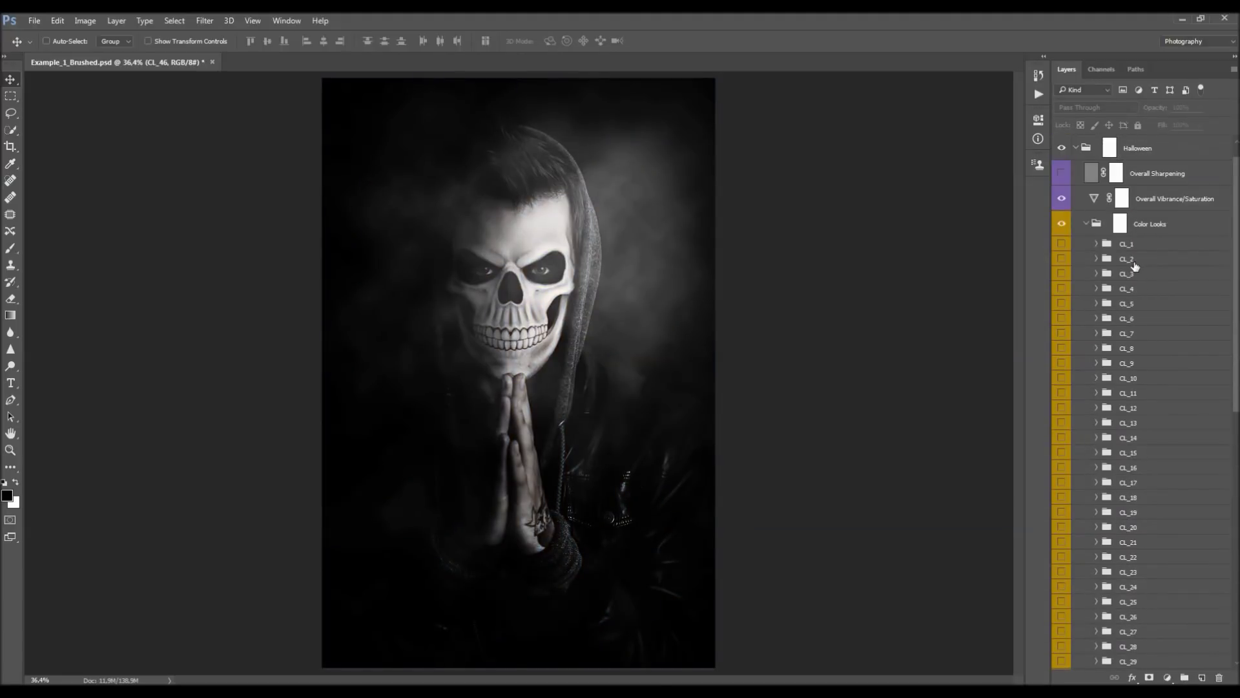
pyautogui.click(1135, 261)
pyautogui.click(1062, 259)
pyautogui.scroll(-5, 1143, 259)
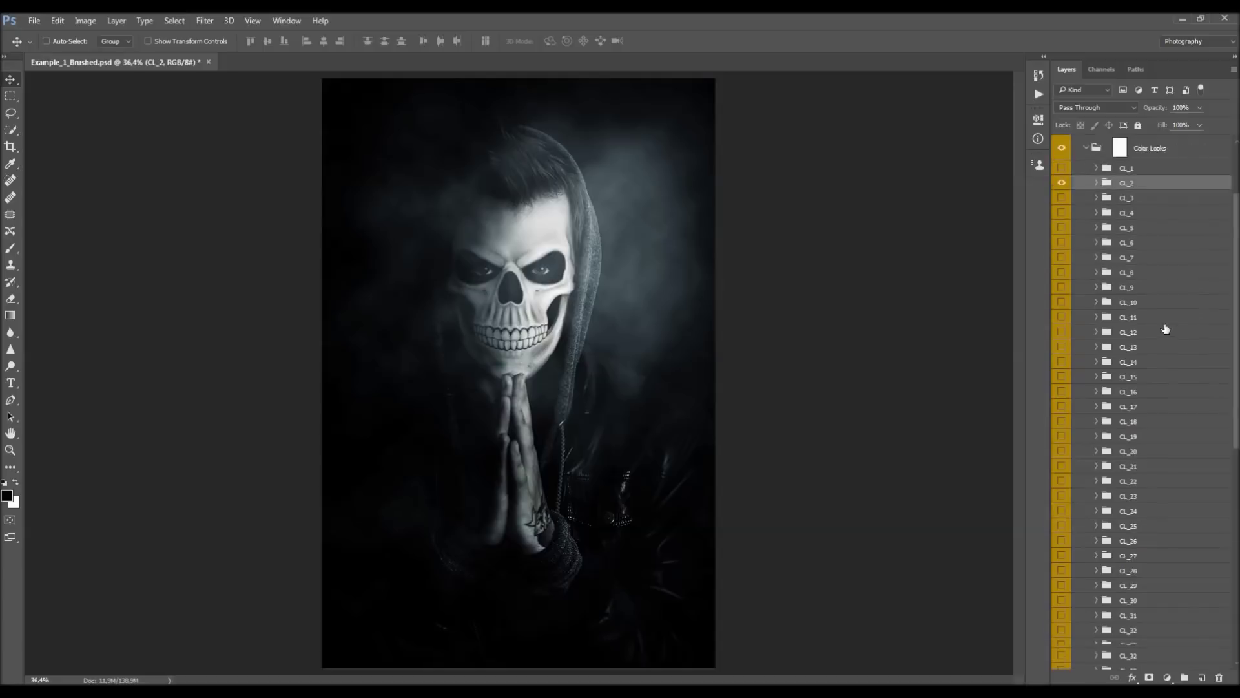
pyautogui.scroll(-3, 1149, 290)
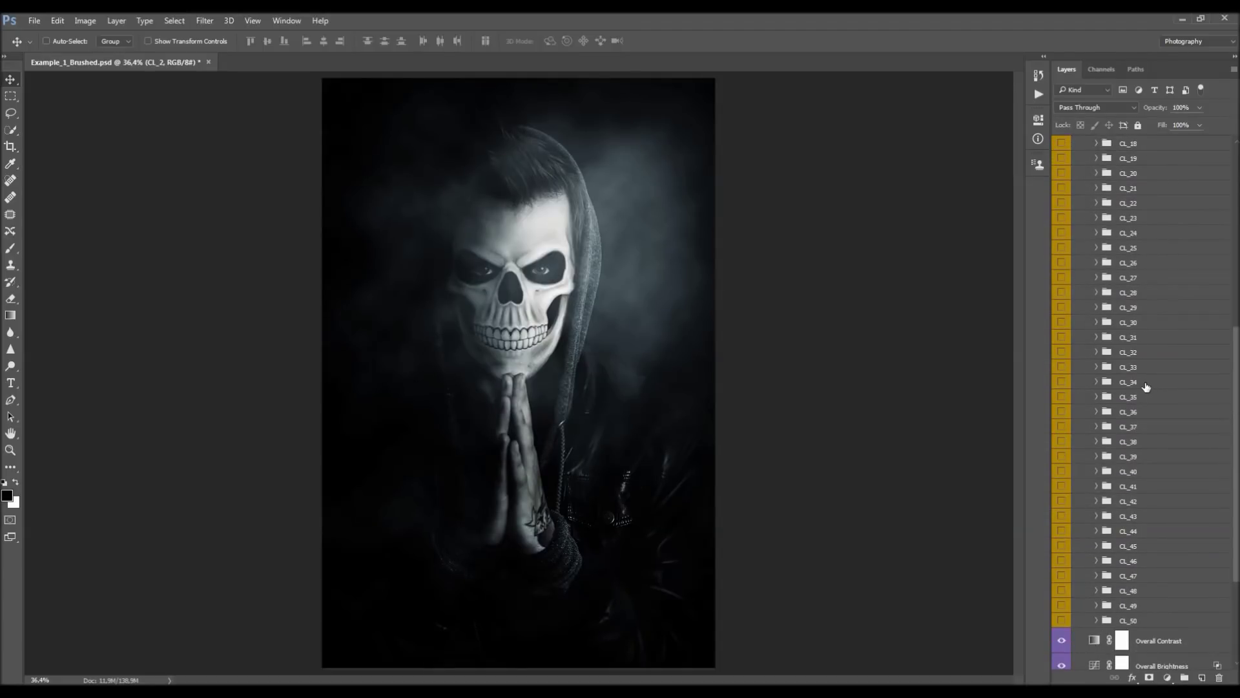
# - Preview the CL_35 color look on top of CL_2 and hide it again
pyautogui.scroll(8, 1143, 362)
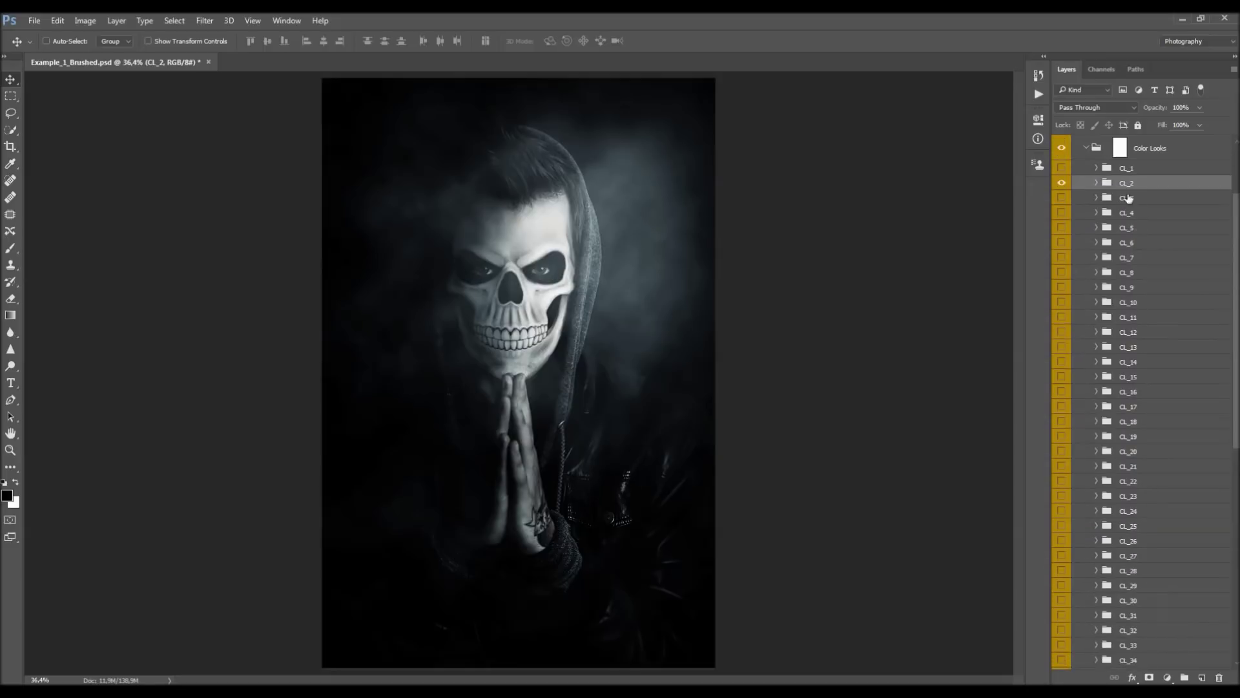
pyautogui.scroll(-8, 1126, 297)
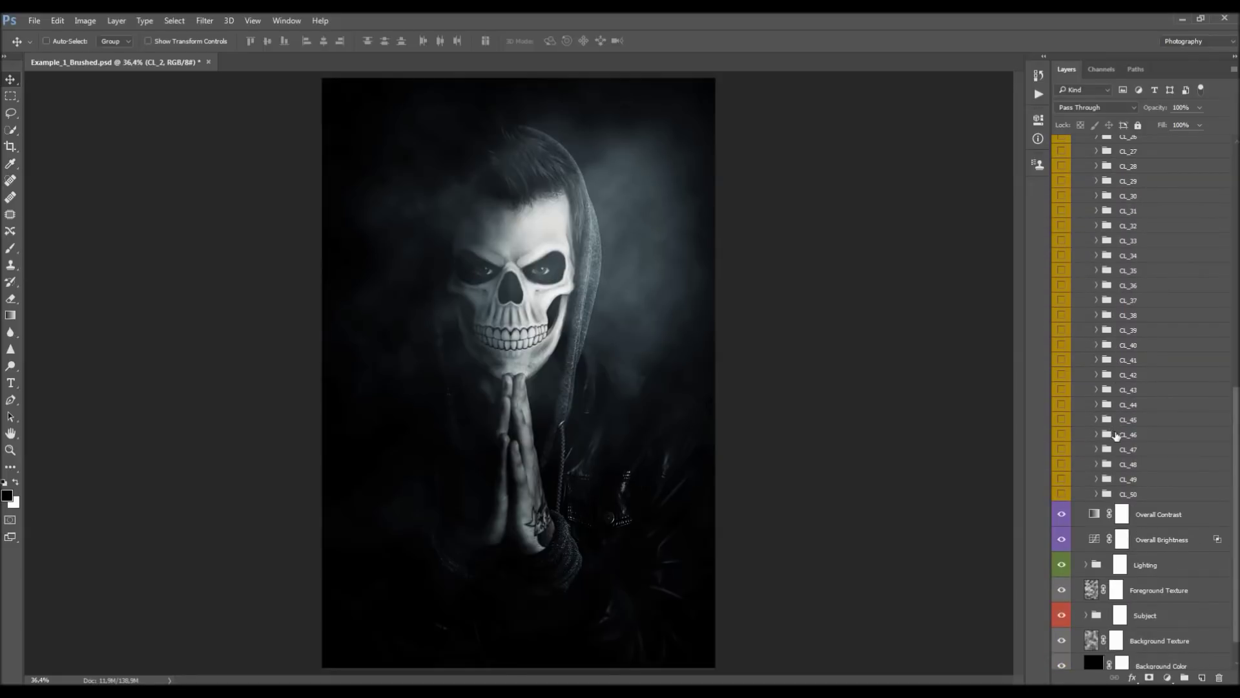
pyautogui.click(1061, 272)
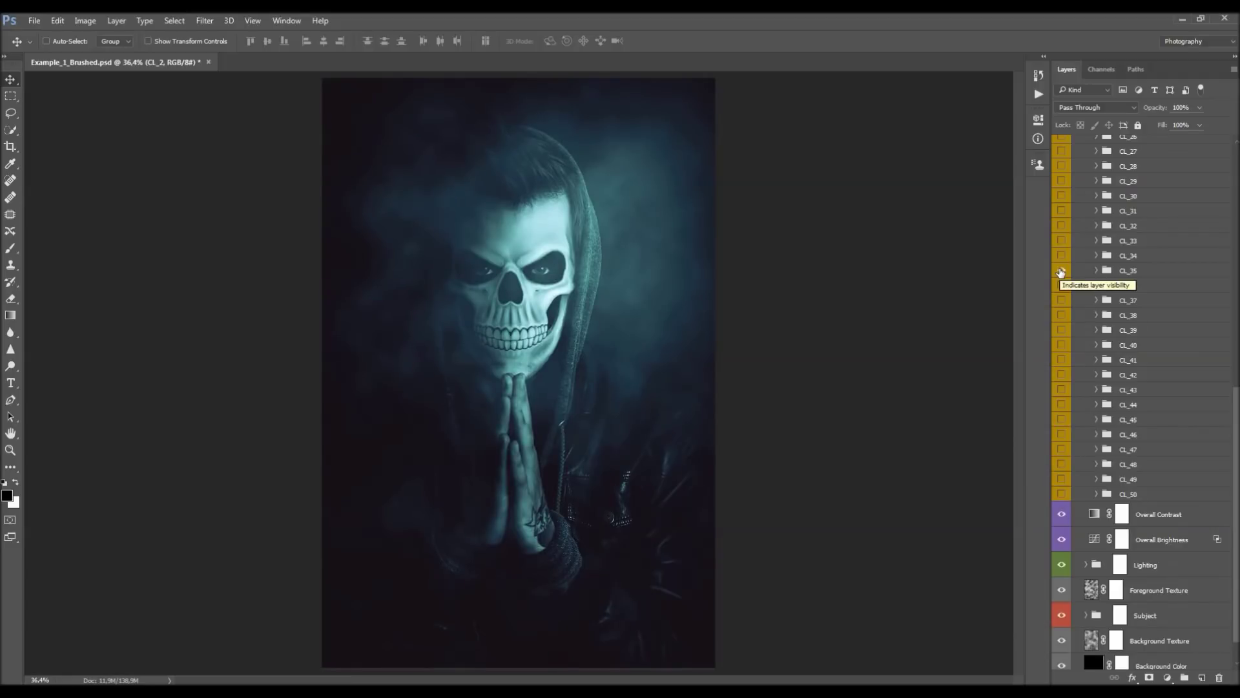
pyautogui.click(1061, 272)
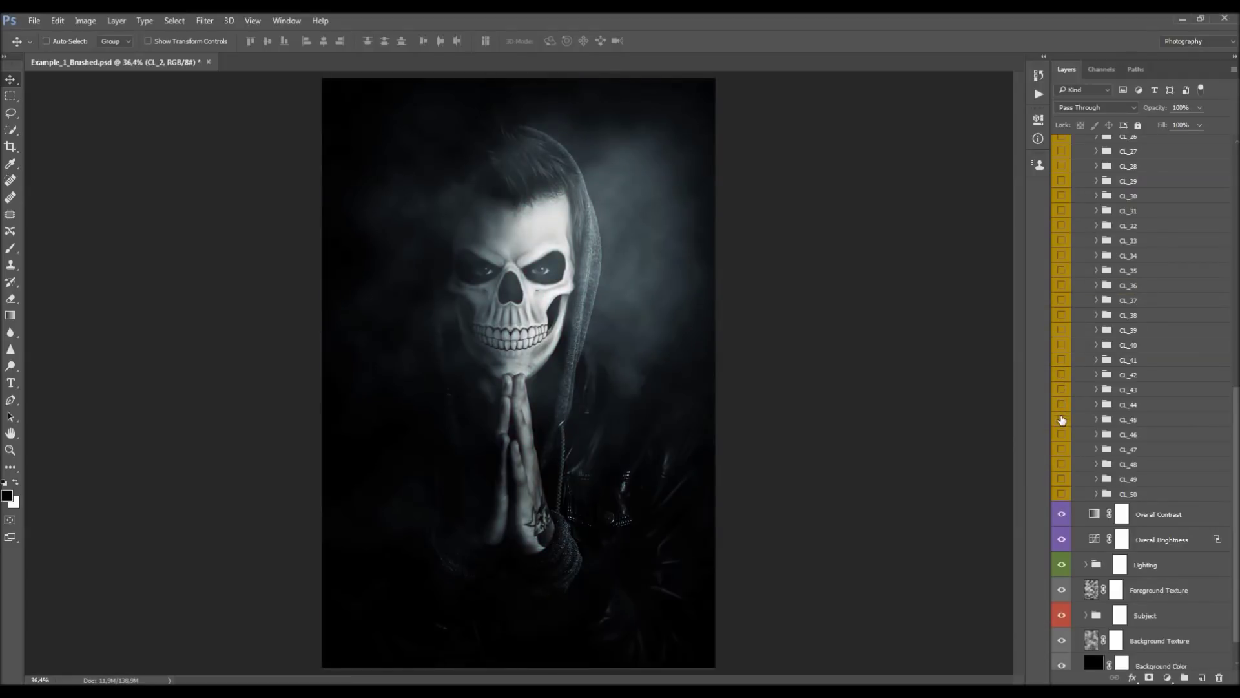
# - Turn on the CL_46 color look over CL_2 and reduce its opacity to 40%
pyautogui.click(1061, 434)
pyautogui.click(1130, 436)
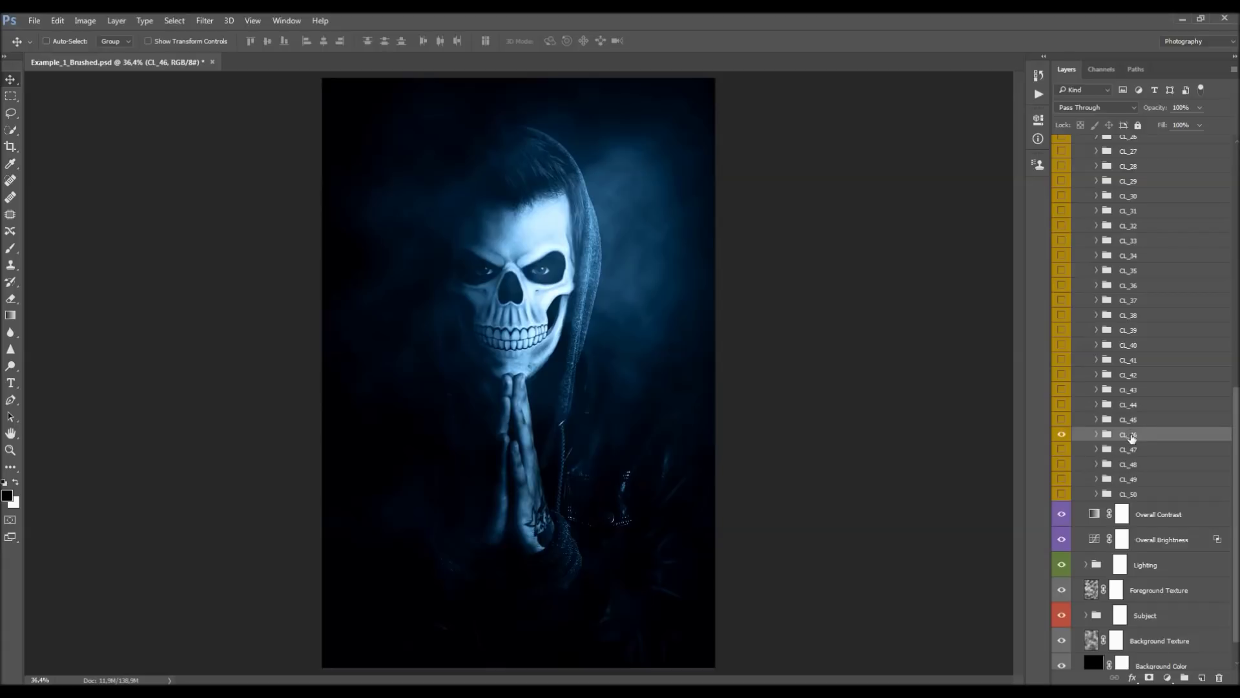
pyautogui.scroll(1, 1149, 448)
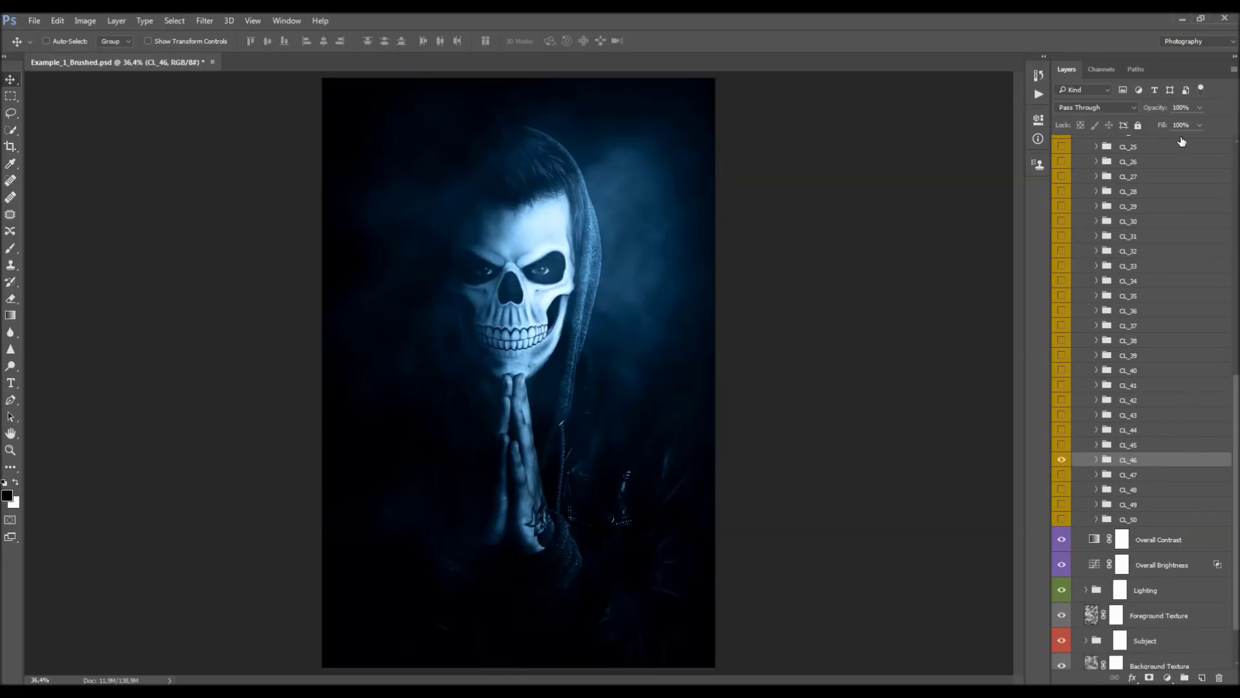
pyautogui.moveTo(1157, 109); pyautogui.dragTo(809, 165)
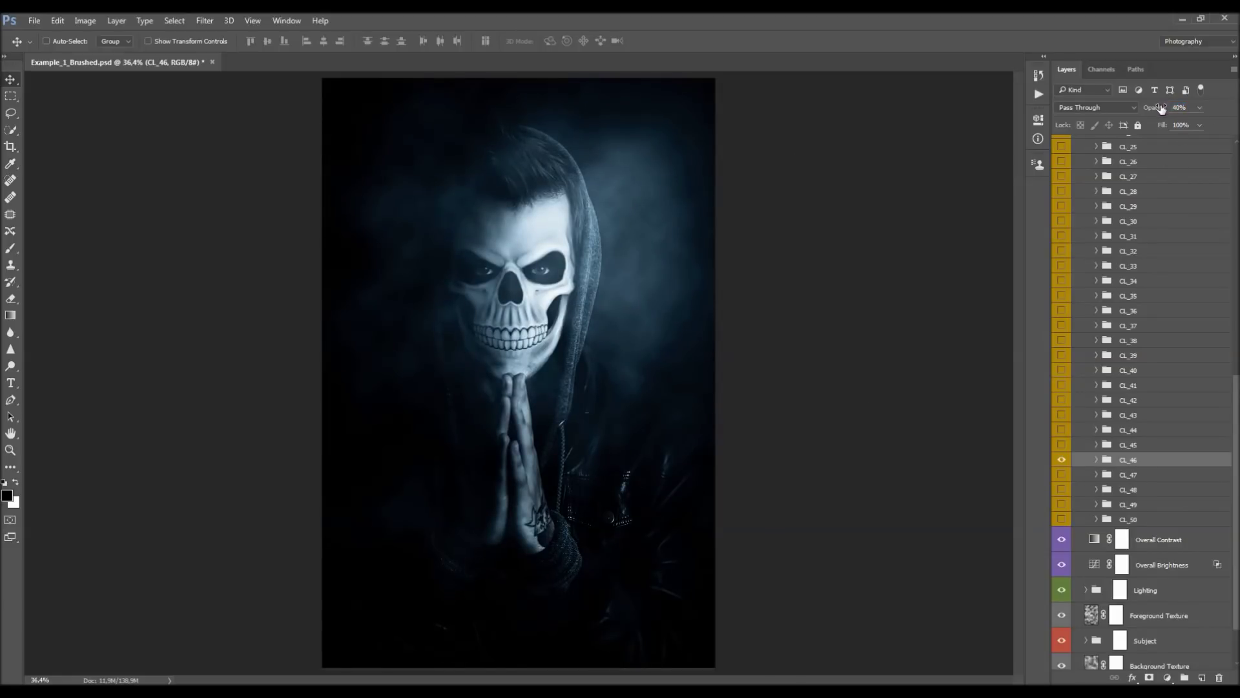
# - Try the CL_8 color look at reduced opacity over CL_2 and CL_46, hide it again and collapse the Color Looks group
pyautogui.scroll(10, 1127, 402)
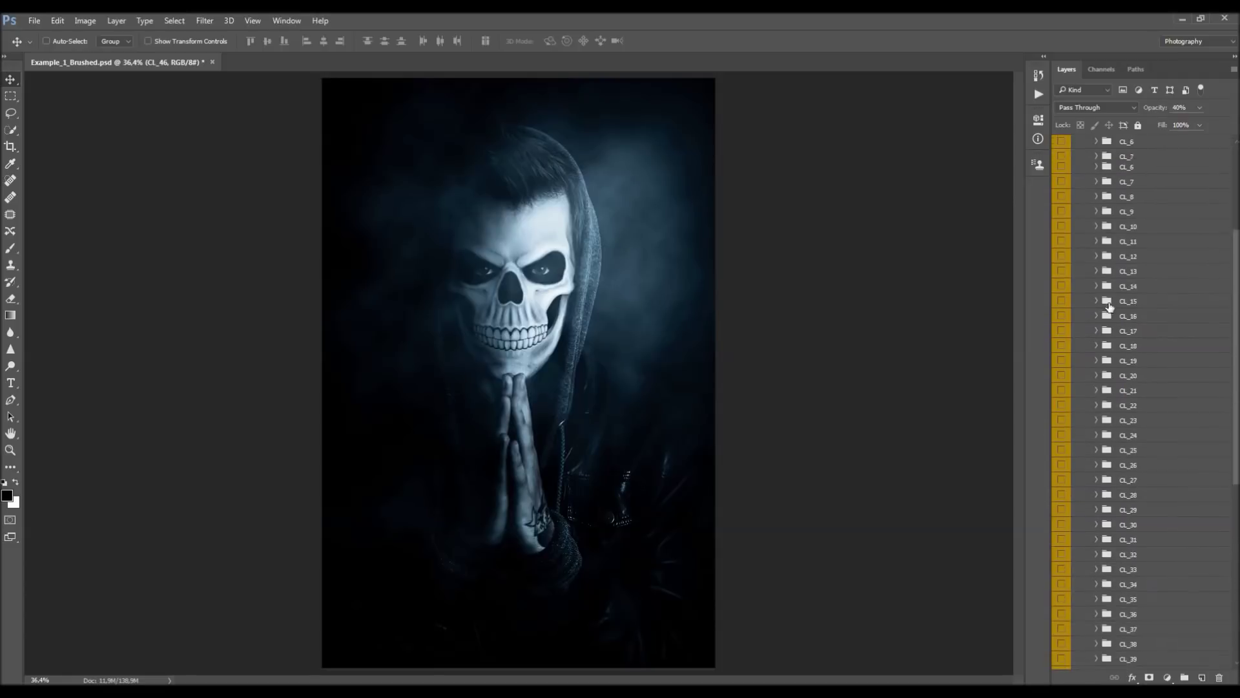
pyautogui.scroll(-1, 1137, 321)
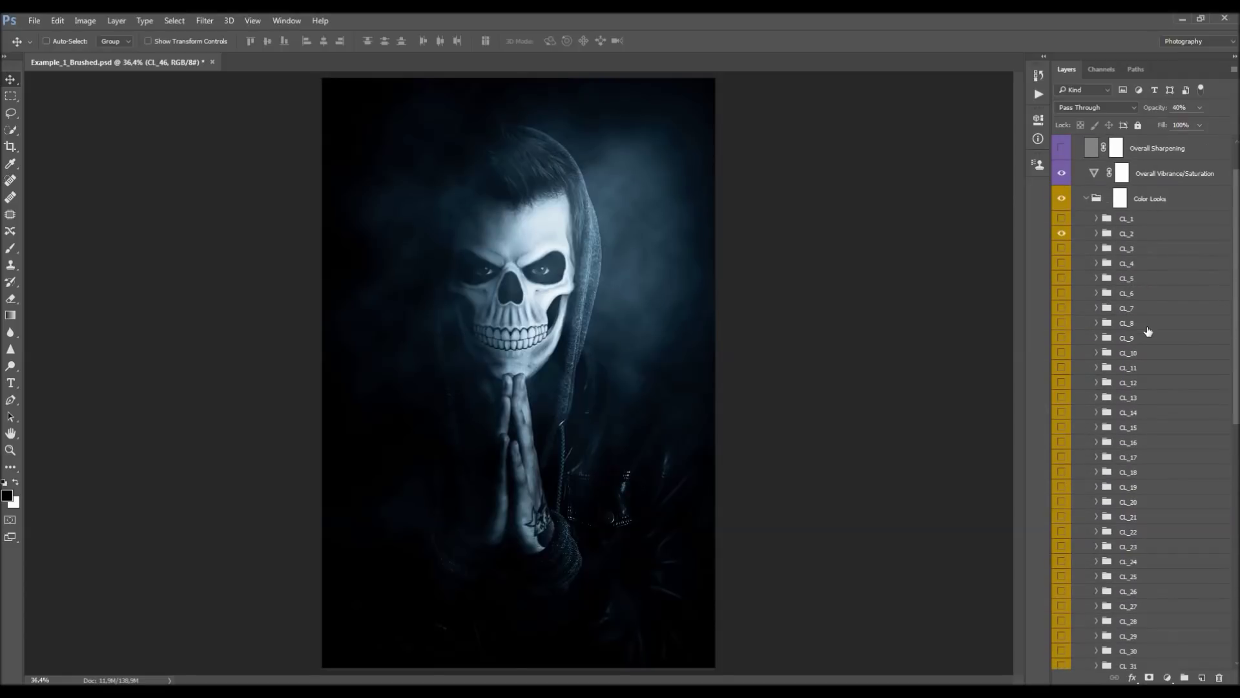
pyautogui.click(1148, 323)
pyautogui.click(1061, 323)
pyautogui.moveTo(1153, 108); pyautogui.dragTo(936, 146)
pyautogui.click(1062, 323)
pyautogui.scroll(3, 1072, 284)
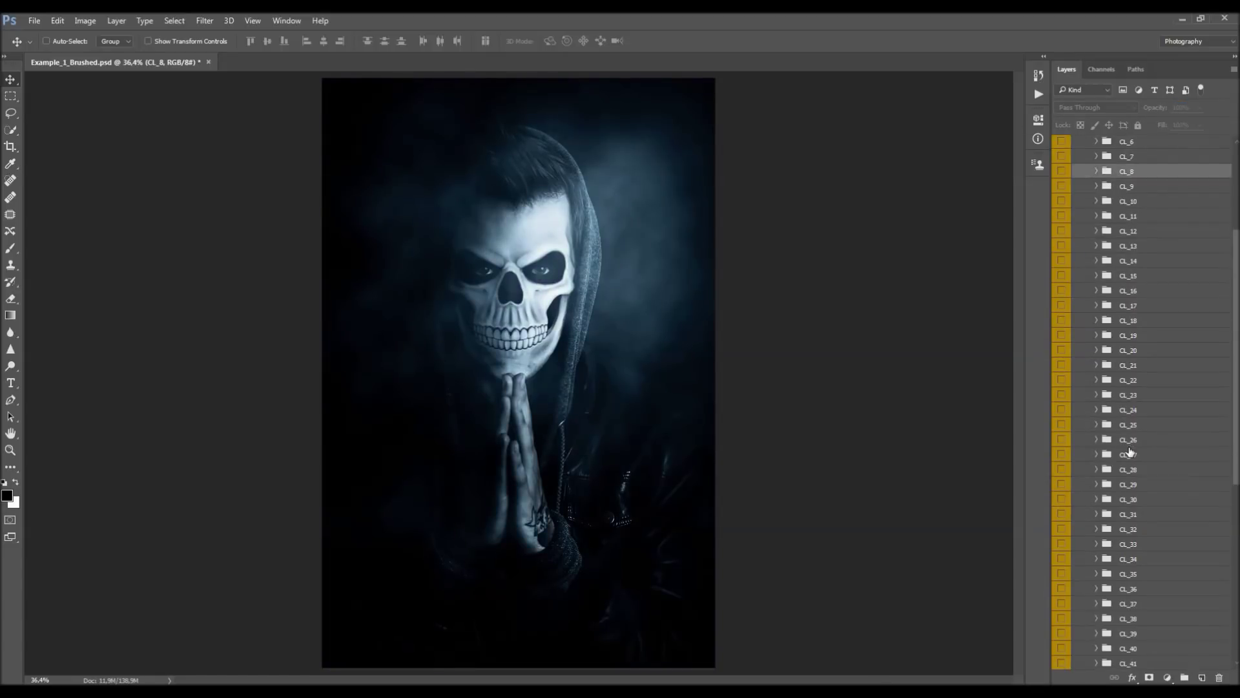
pyautogui.click(1085, 247)
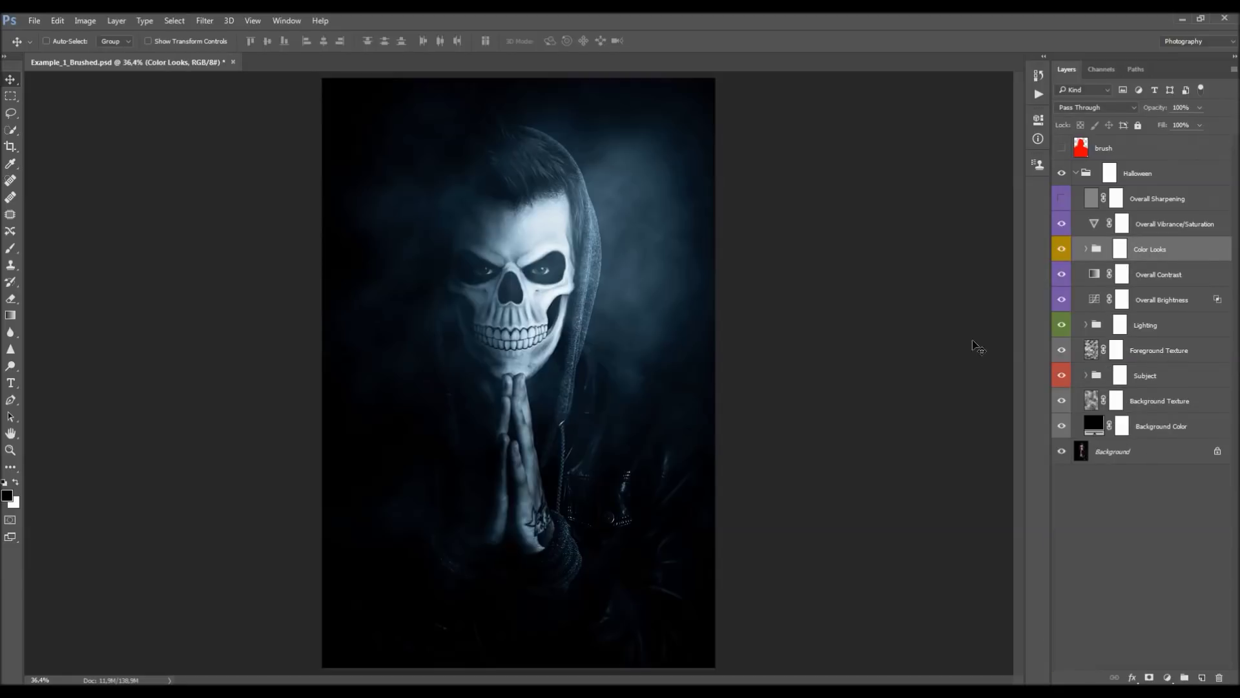
# - Set the Overall Vibrance/Saturation adjustment to vibrance +35 and saturation +20
pyautogui.click(1096, 225)
pyautogui.click(1096, 224)
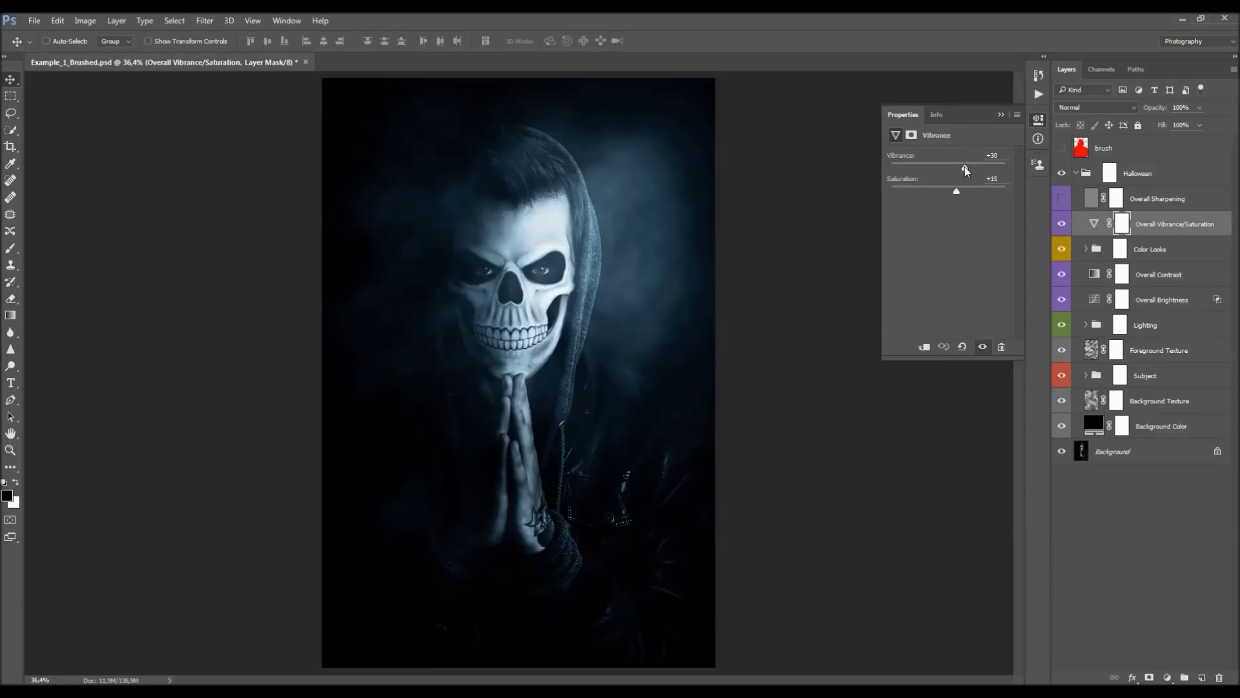
pyautogui.moveTo(963, 169); pyautogui.dragTo(918, 170)
pyautogui.moveTo(968, 168); pyautogui.dragTo(968, 169)
pyautogui.scroll(-3, 595, 290)
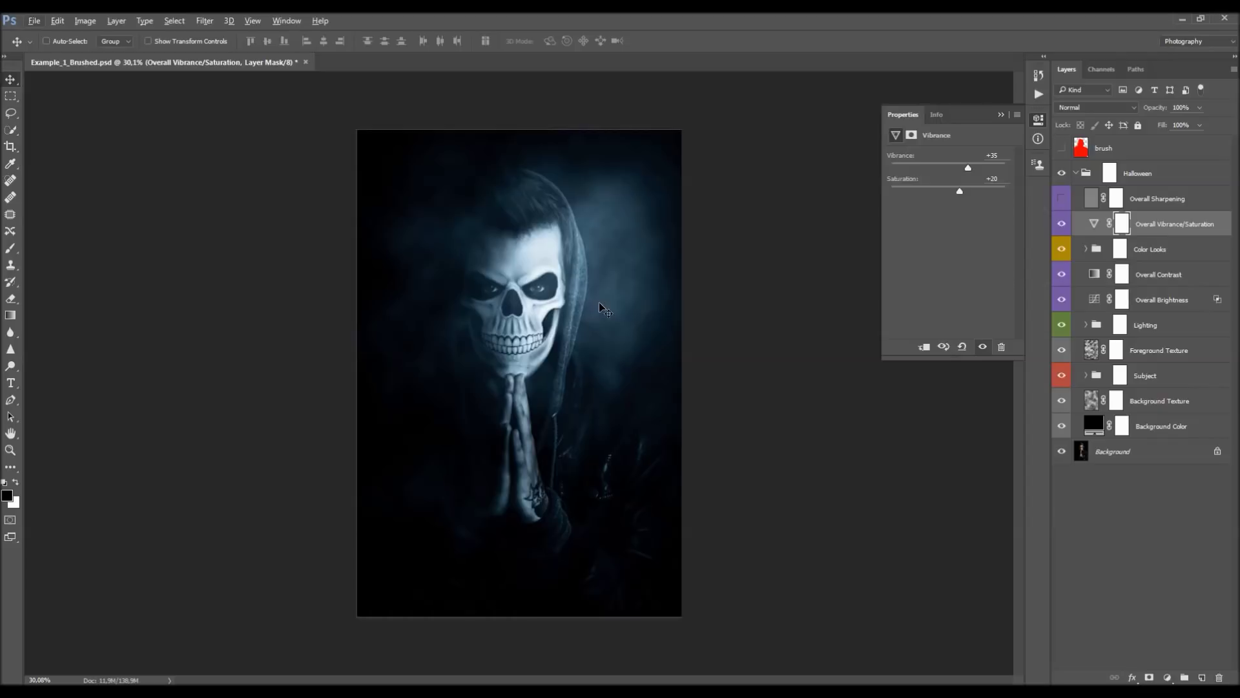
# - Paint the bottom and lower corners of the Subject group's mask black with a soft 1100 px brush at 100% opacity
pyautogui.click(1147, 378)
pyautogui.click(1038, 118)
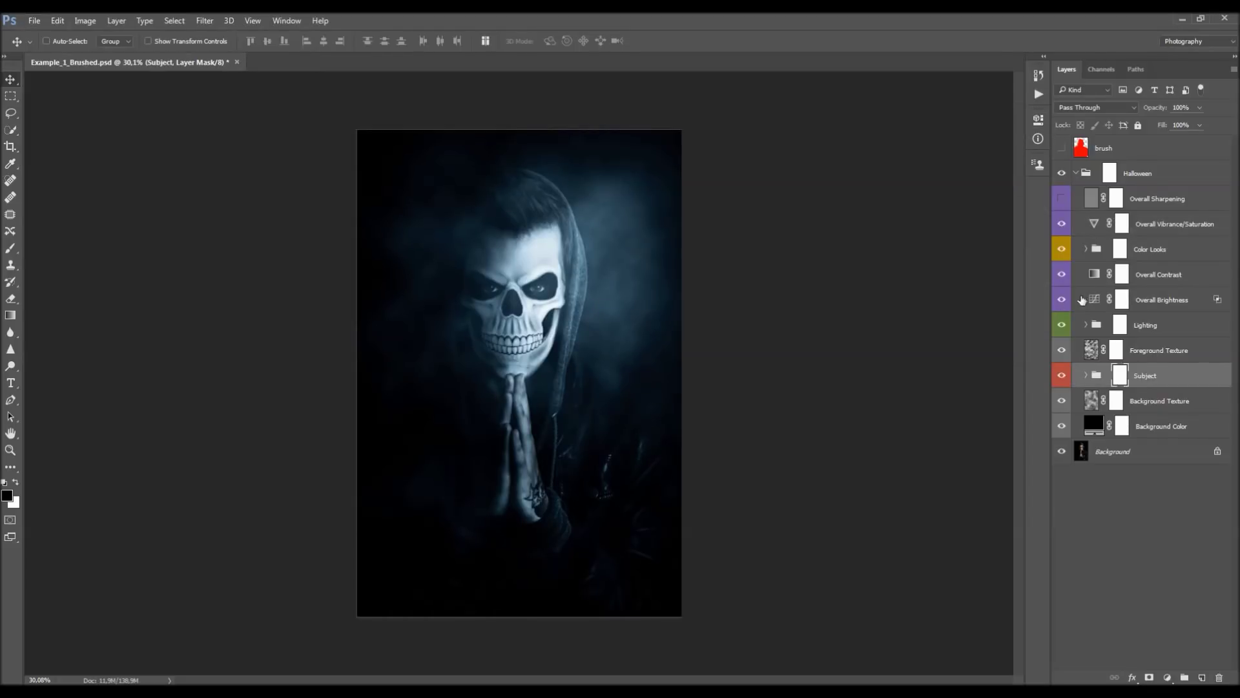
pyautogui.scroll(2, 645, 472)
pyautogui.press('b')
pyautogui.scroll(-3, 607, 456)
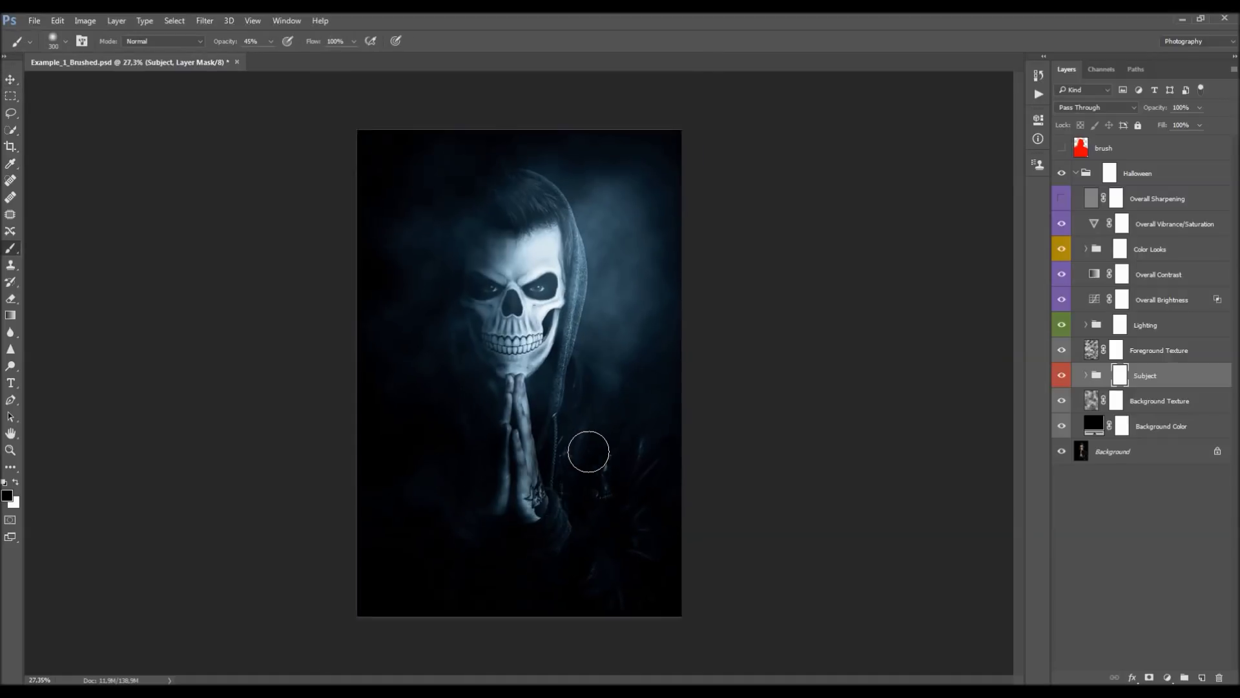
pyautogui.press(']')
pyautogui.press(']')
pyautogui.press(']')
pyautogui.press('0')
pyautogui.press(']')
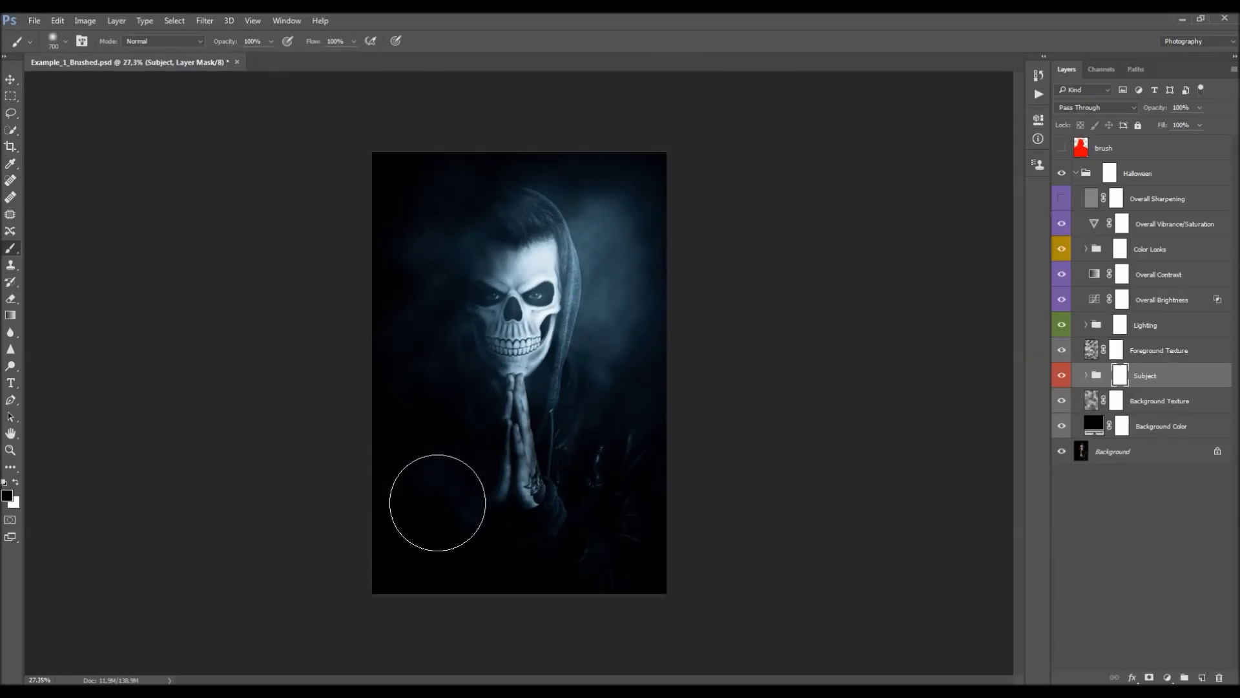
pyautogui.rightClick(476, 479)
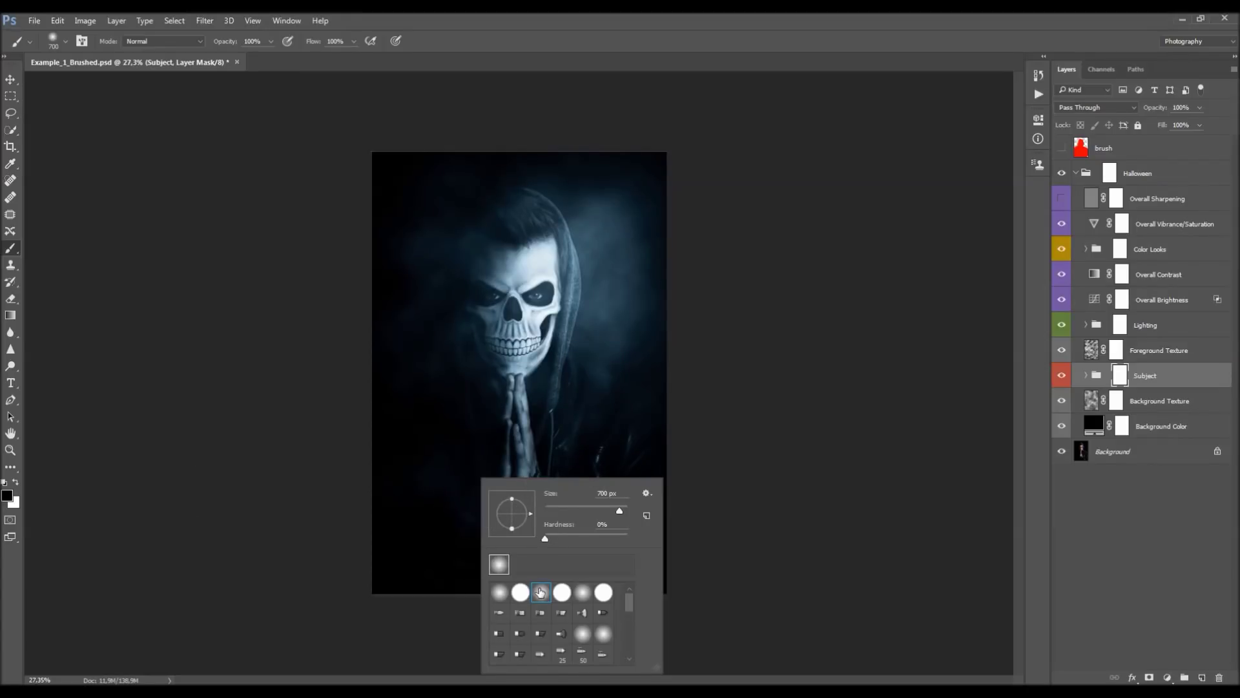
pyautogui.press('Escape')
pyautogui.press(']')
pyautogui.press(']')
pyautogui.press(']')
pyautogui.press(']')
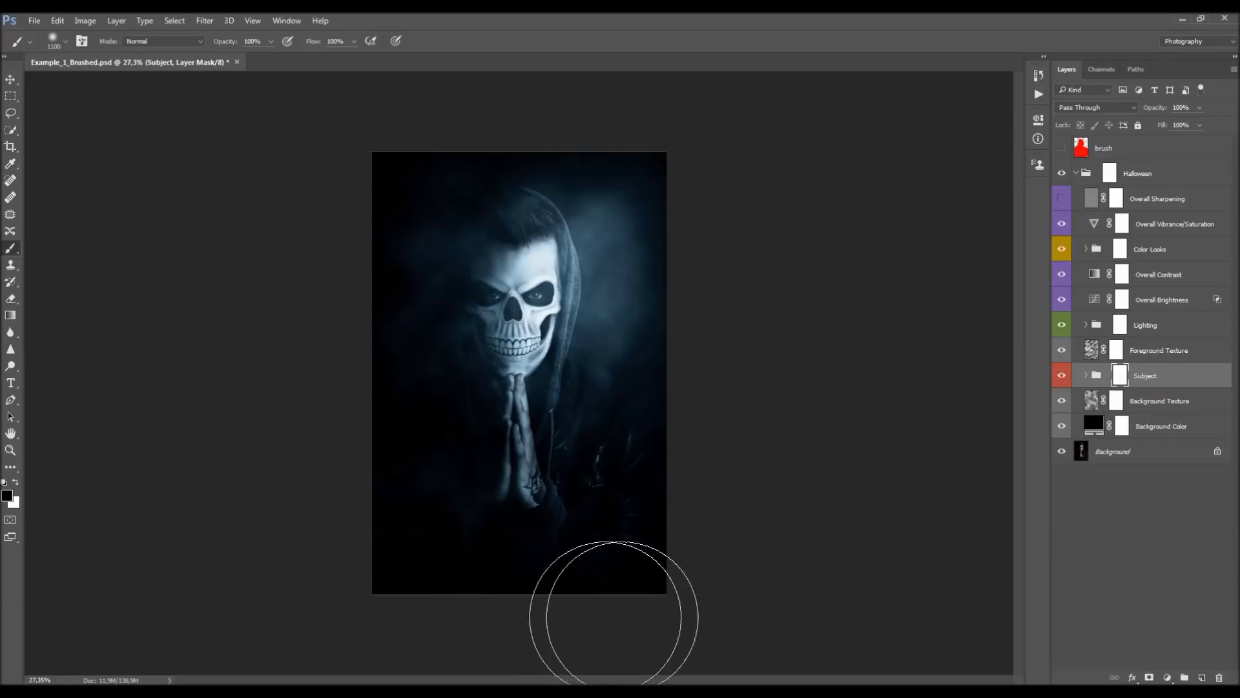
pyautogui.moveTo(680, 527)
pyautogui.mouseDown()
pyautogui.moveTo(687, 459)
pyautogui.moveTo(606, 623)
pyautogui.moveTo(340, 506)
pyautogui.moveTo(512, 502)
pyautogui.mouseUp()
pyautogui.press('v')
pyautogui.hotkey('ctrl', '0')
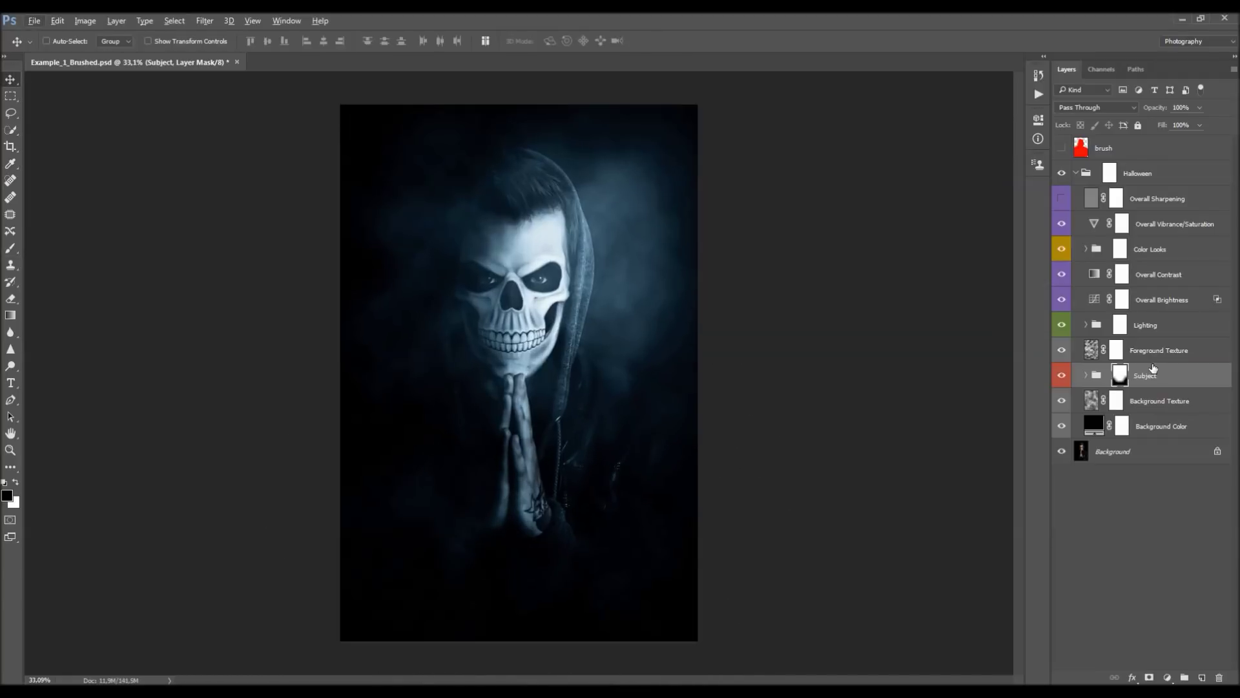
# - Inspect the Subject group's mask on its own, and compare the portrait with the mask disabled and enabled
pyautogui.keyDown('alt'); pyautogui.click(1120, 376); pyautogui.keyUp('alt')
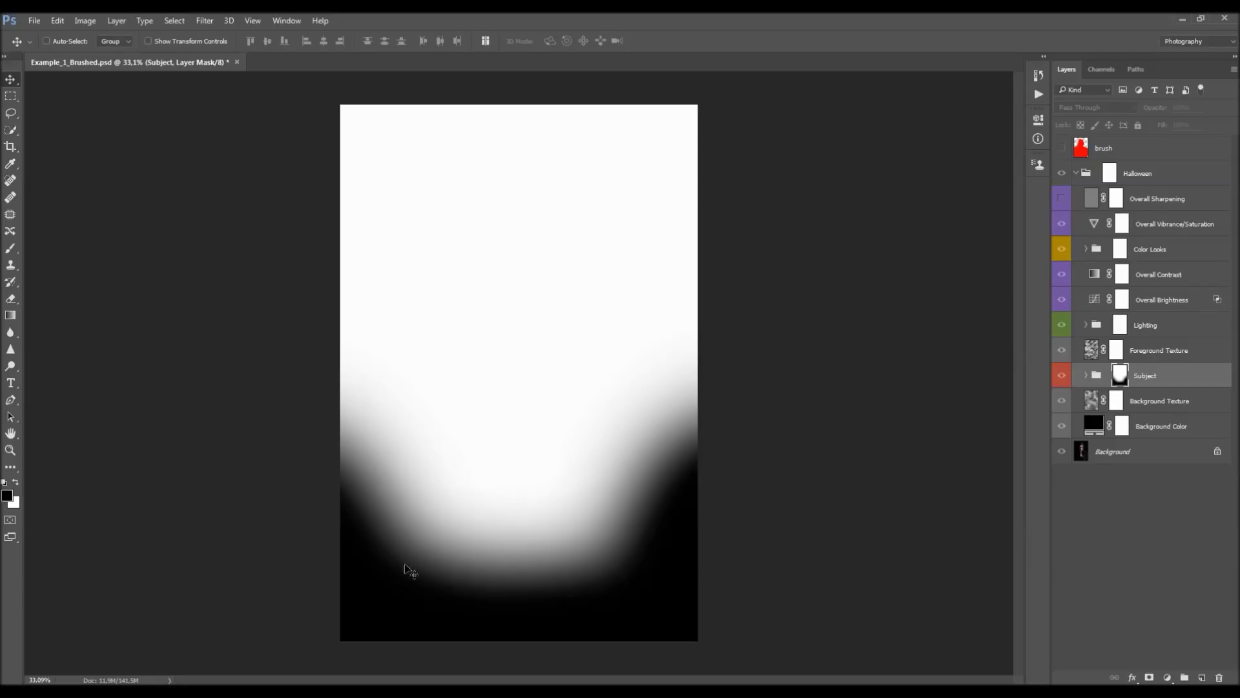
pyautogui.keyDown('alt'); pyautogui.click(1115, 373); pyautogui.keyUp('alt')
pyautogui.keyDown('shift'); pyautogui.click(1118, 377); pyautogui.keyUp('shift')
pyautogui.keyDown('shift'); pyautogui.click(1117, 376); pyautogui.keyUp('shift')
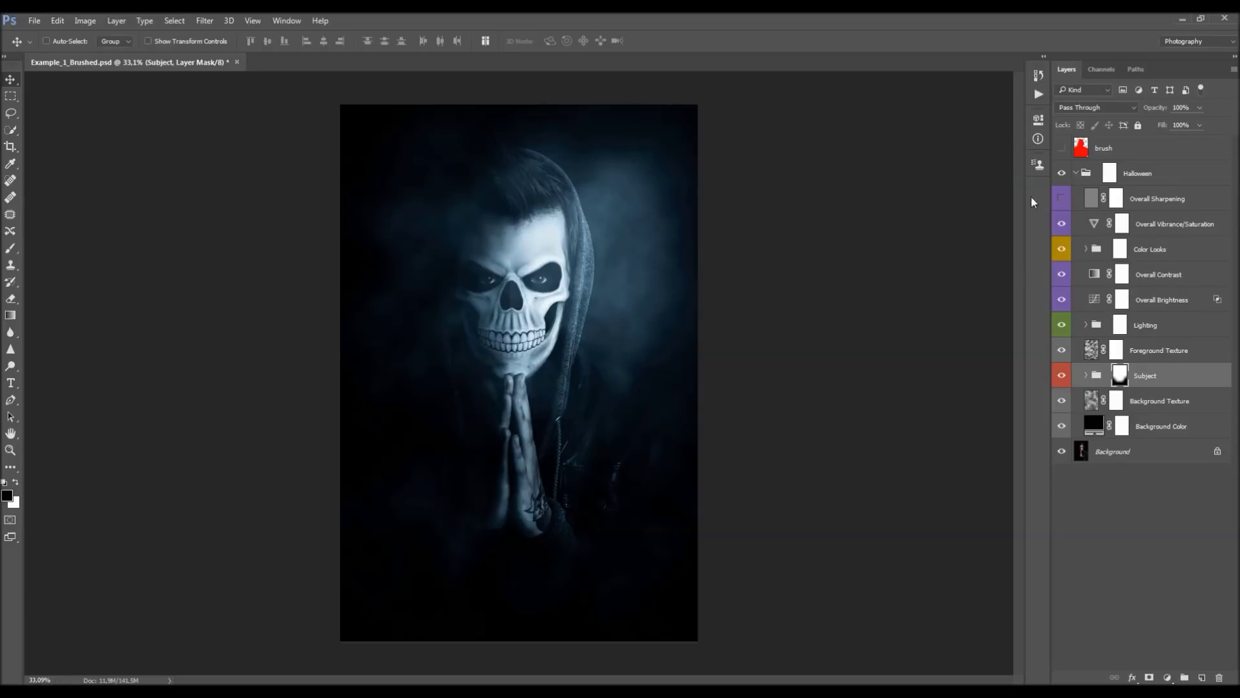
# - Reduce the density of the Subject group's mask to 49%
pyautogui.click(1040, 125)
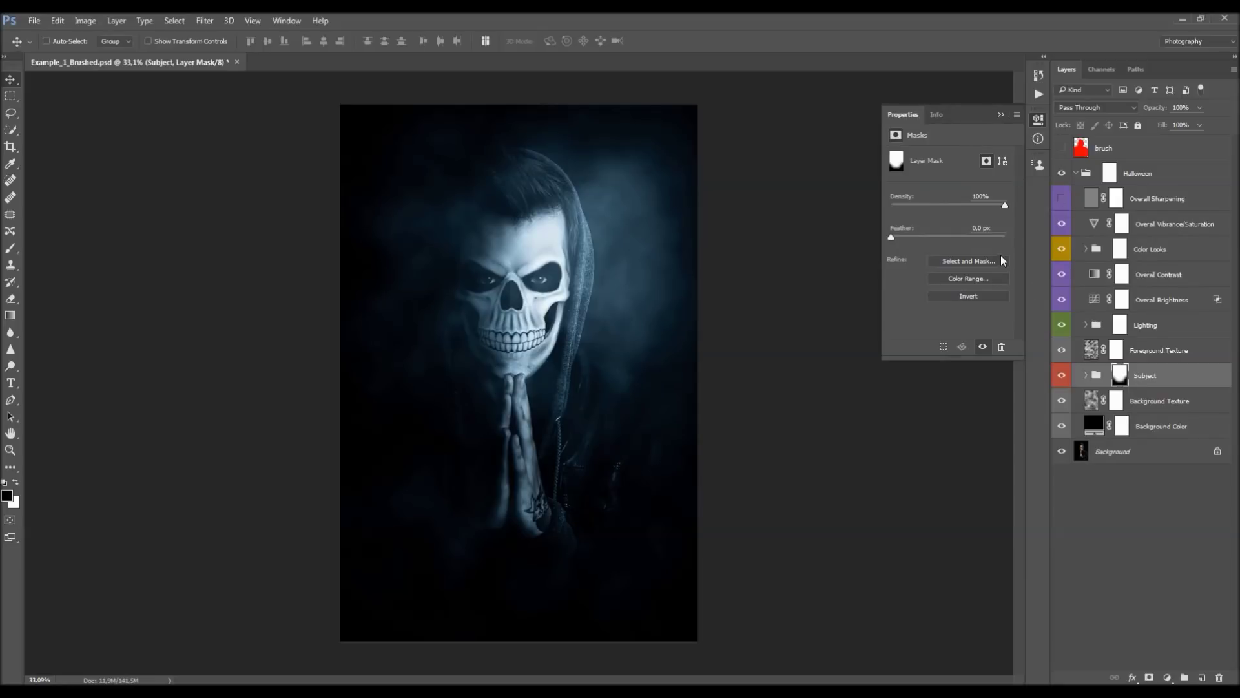
pyautogui.moveTo(1006, 204); pyautogui.dragTo(970, 206)
pyautogui.hotkey('ctrl', 'BackSpace')
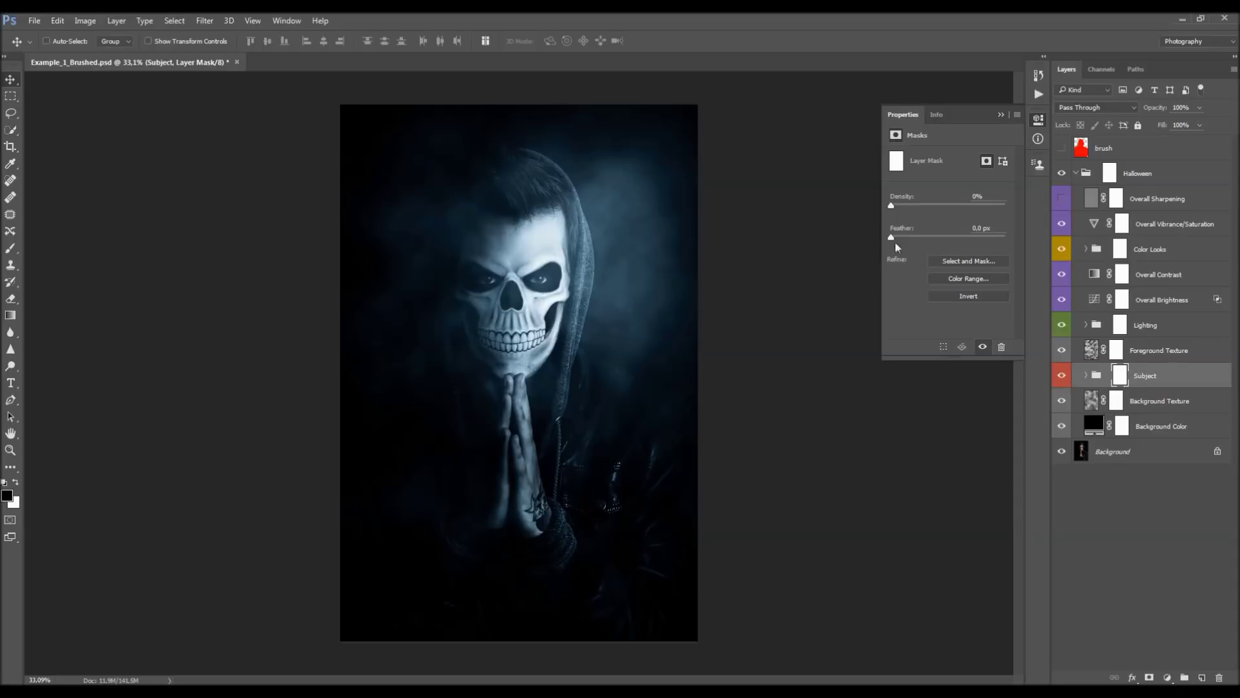
pyautogui.moveTo(894, 206); pyautogui.dragTo(915, 205)
# - Wrap the Subject group in a new outer group, keeping the default name, Pass Through mode and 100% opacity
pyautogui.click(1122, 374)
pyautogui.click(116, 20)
pyautogui.moveTo(126, 35)
pyautogui.click(305, 72)
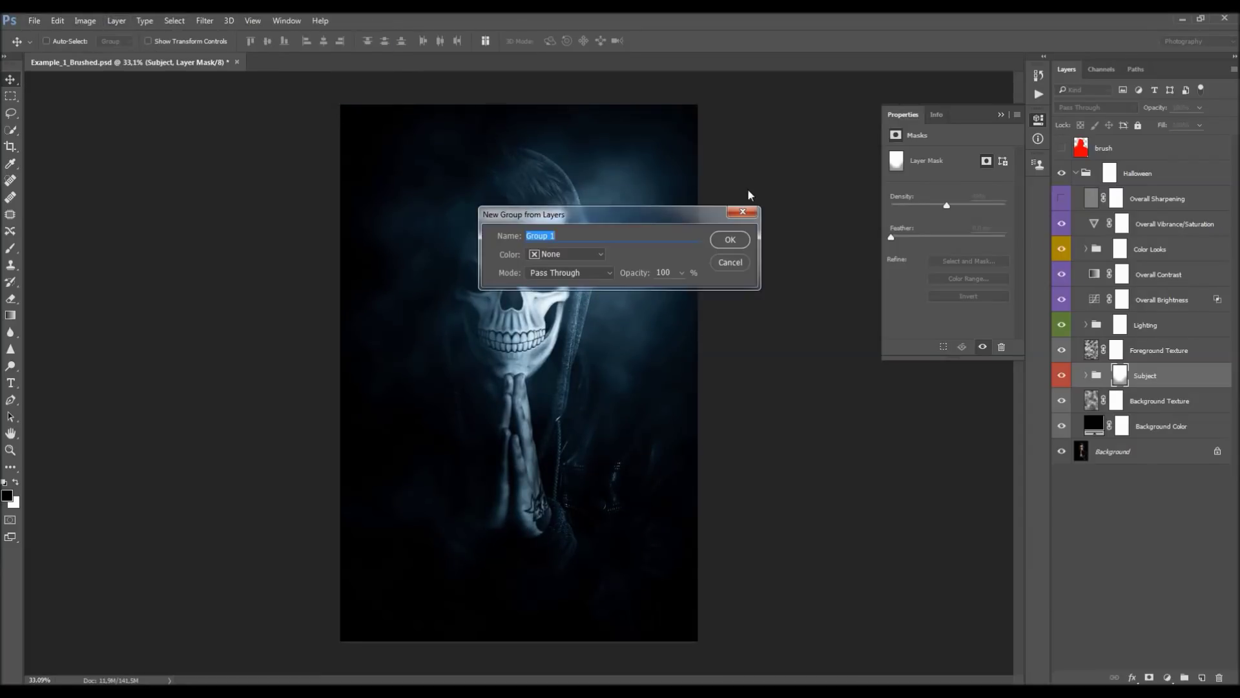
pyautogui.click(716, 239)
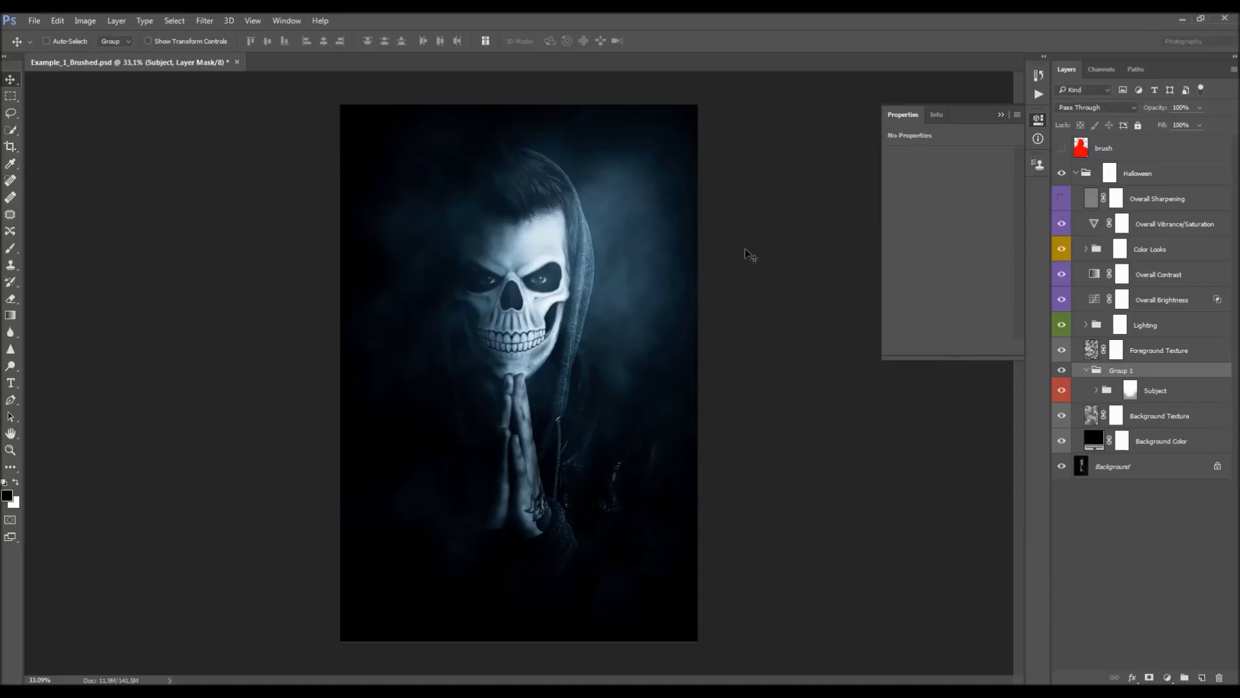
pyautogui.click(1086, 370)
pyautogui.click(1087, 370)
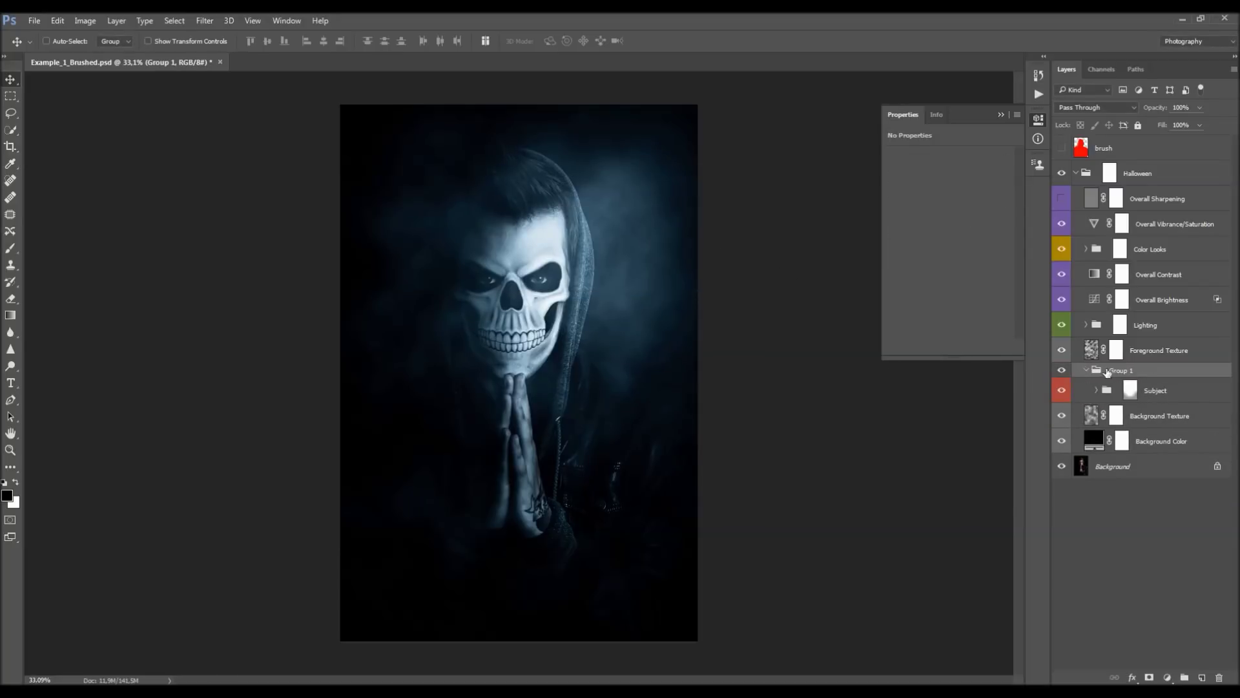
# - Add a mask to Group 1 and paint its bottom edge and lower corners black with the soft 1100 px brush
pyautogui.click(1160, 678)
pyautogui.click(1149, 677)
pyautogui.click(1149, 677)
pyautogui.press('b')
pyautogui.scroll(-2, 457, 477)
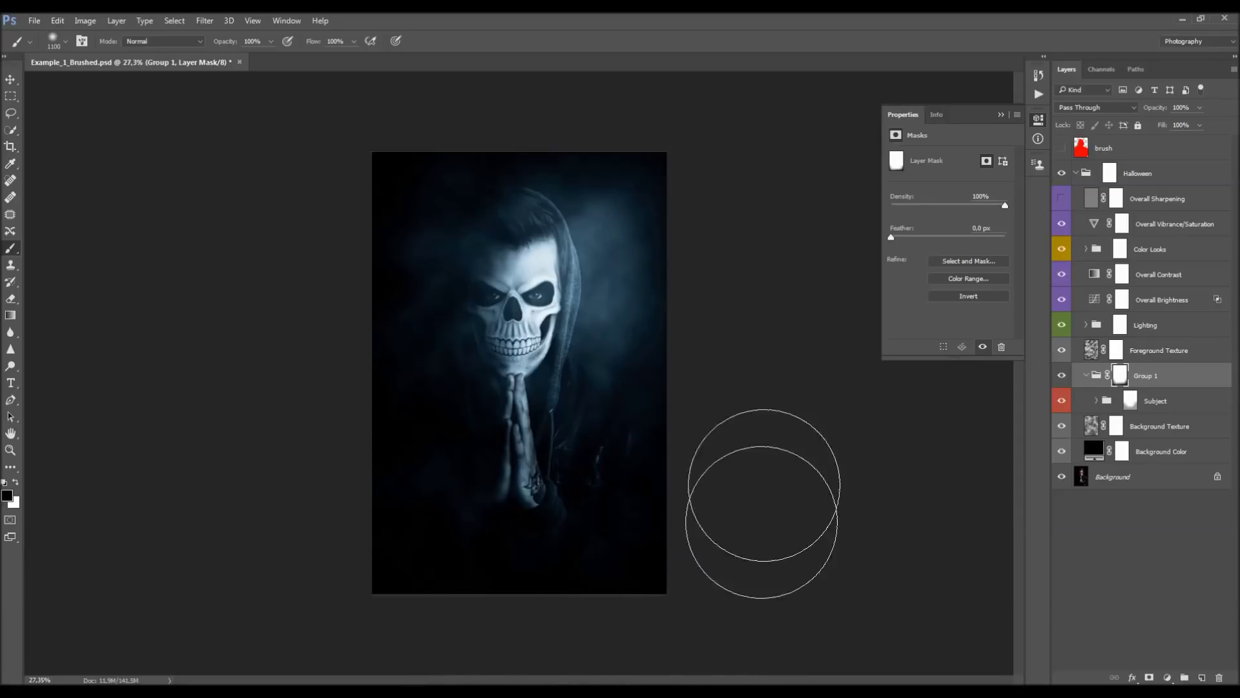
pyautogui.press('v')
pyautogui.keyDown('alt'); pyautogui.click(1123, 380); pyautogui.keyUp('alt')
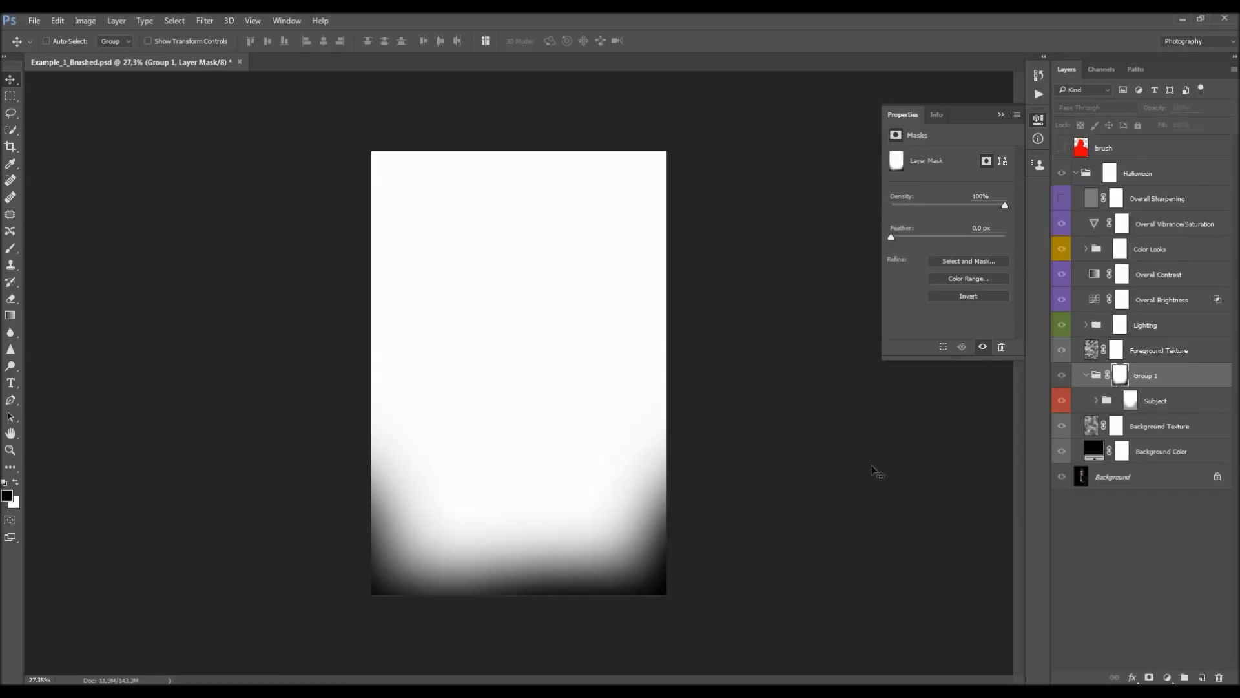
pyautogui.keyDown('alt'); pyautogui.click(1121, 379); pyautogui.keyUp('alt')
pyautogui.press('b')
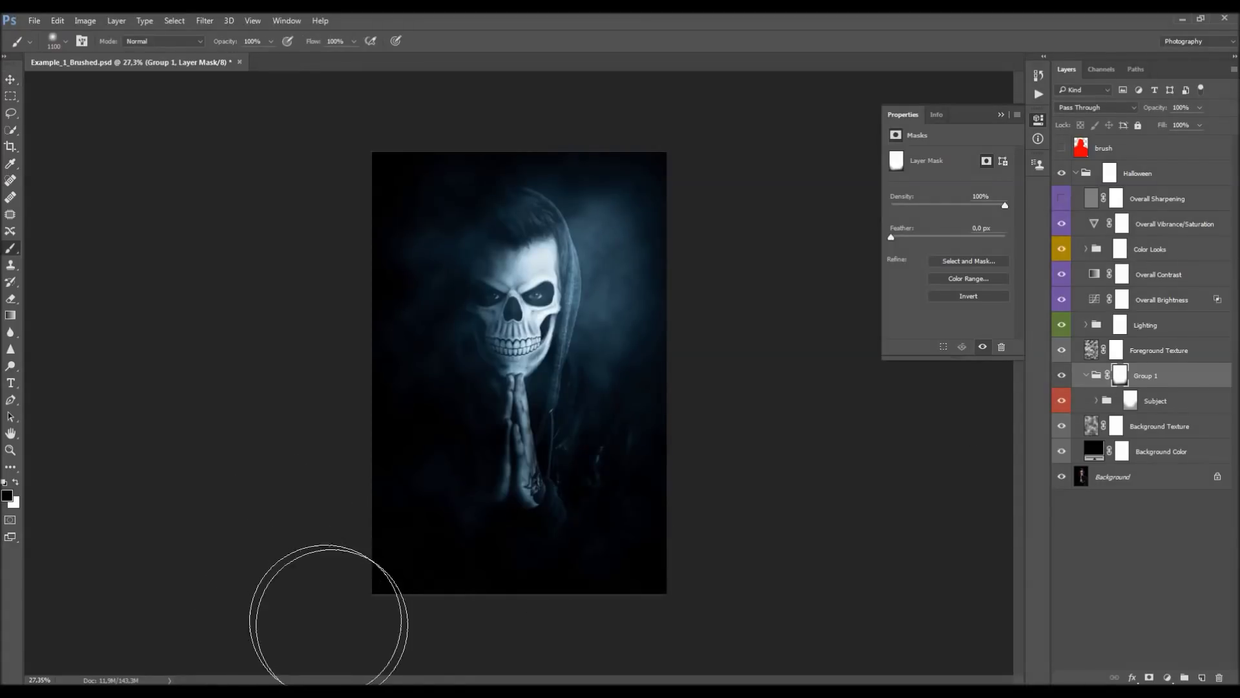
pyautogui.press('v')
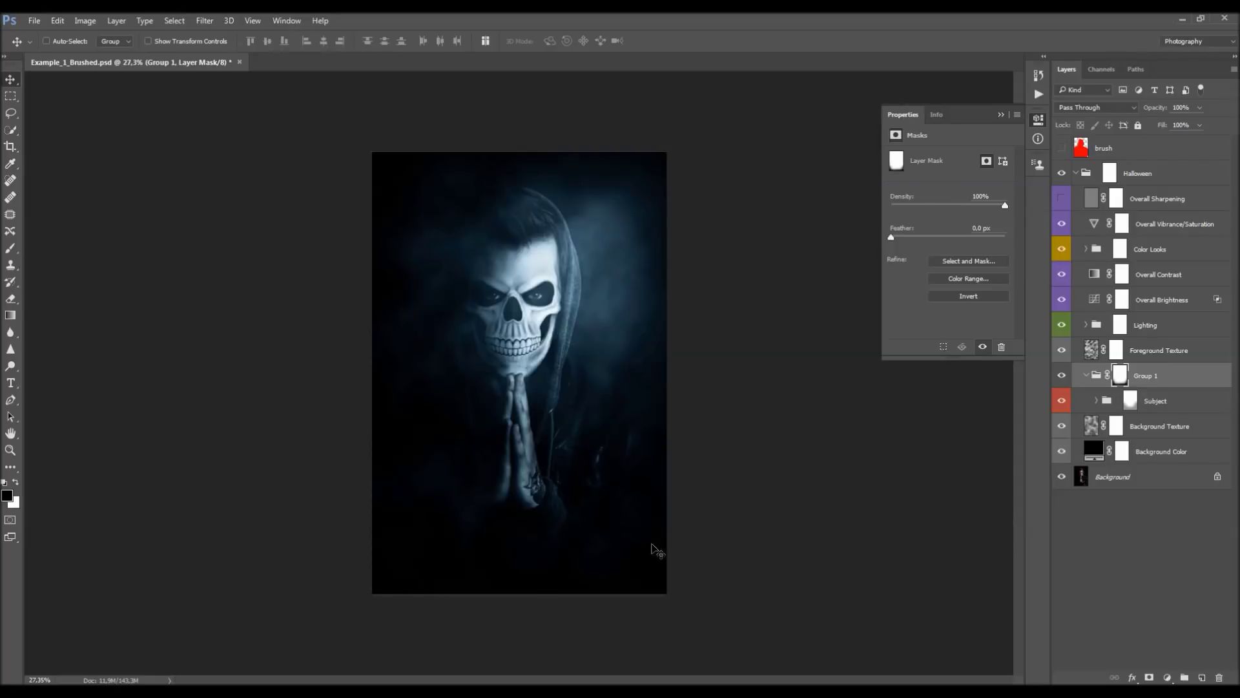
# - Inspect the Group 1 mask on its own, and compare the portrait with that mask disabled and enabled
pyautogui.keyDown('alt'); pyautogui.click(1119, 380); pyautogui.keyUp('alt')
pyautogui.keyDown('alt'); pyautogui.click(1120, 381); pyautogui.keyUp('alt')
pyautogui.scroll(1, 742, 334)
pyautogui.keyDown('shift'); pyautogui.click(1120, 377); pyautogui.keyUp('shift')
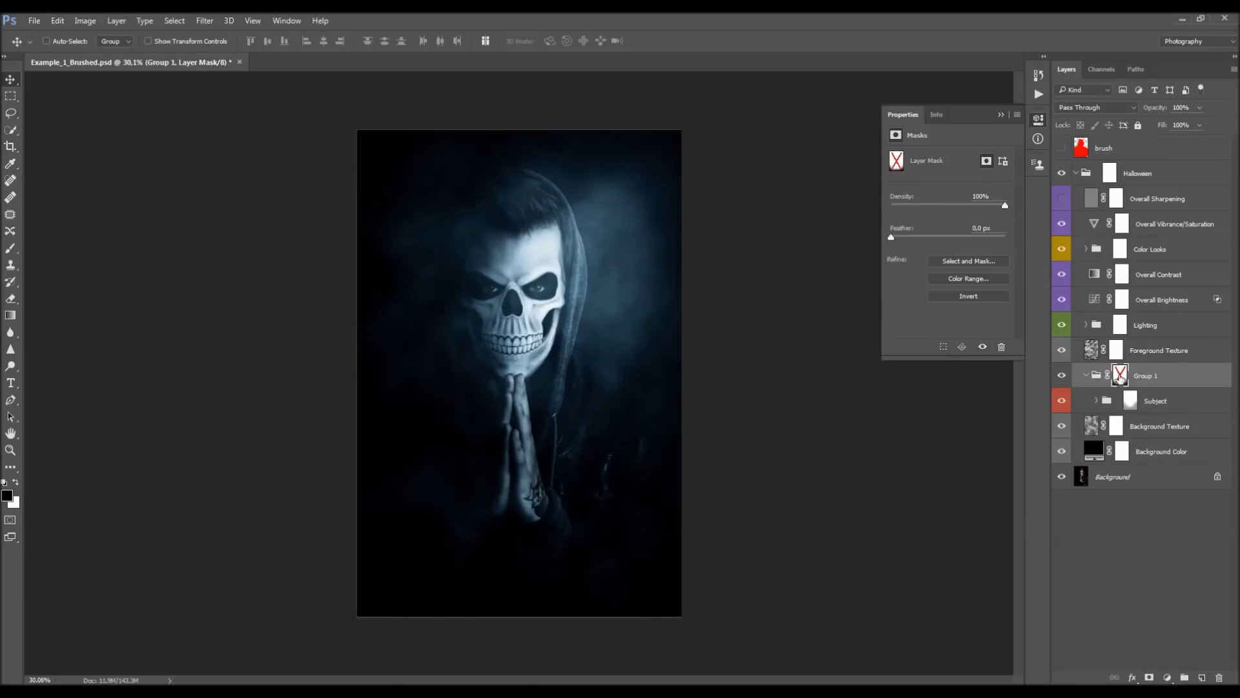
pyautogui.keyDown('shift'); pyautogui.click(1119, 375); pyautogui.keyUp('shift')
pyautogui.scroll(1, 362, 578)
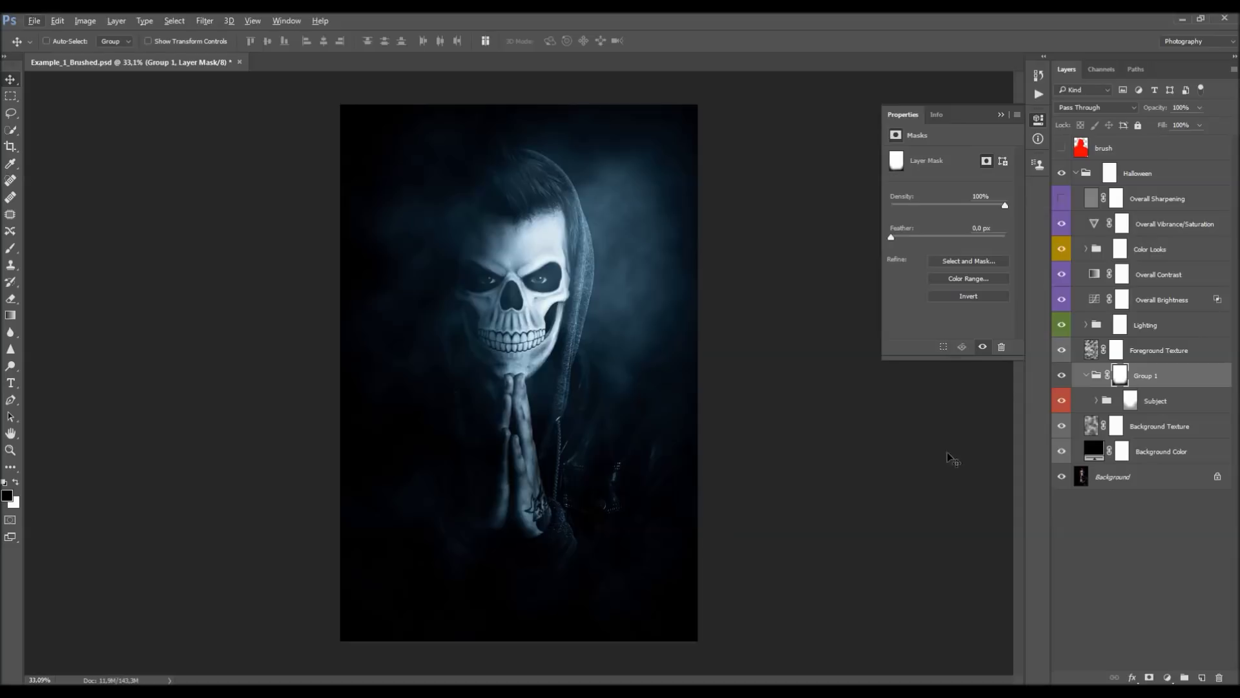
# - Compare the lower jacket area with both the Subject and Group 1 masks disabled and enabled again
pyautogui.click(1127, 402)
pyautogui.keyDown('shift'); pyautogui.click(1127, 402); pyautogui.keyUp('shift')
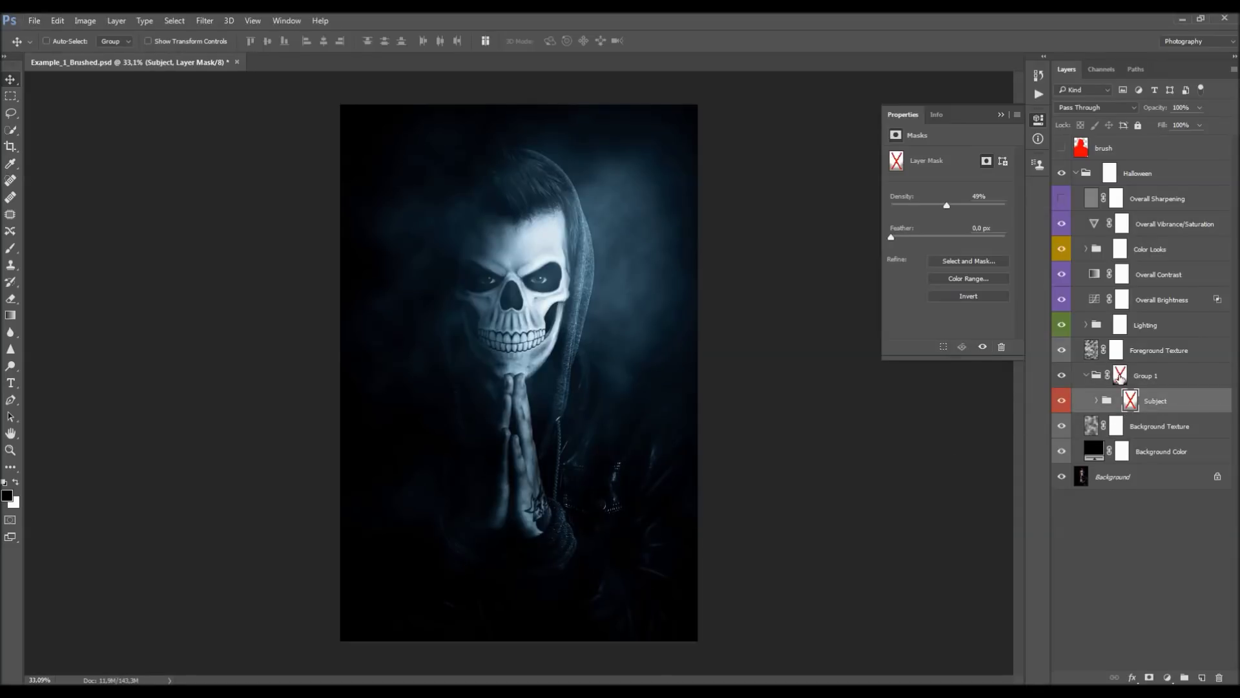
pyautogui.click(1120, 376)
pyautogui.keyDown('shift'); pyautogui.click(1130, 400); pyautogui.keyUp('shift')
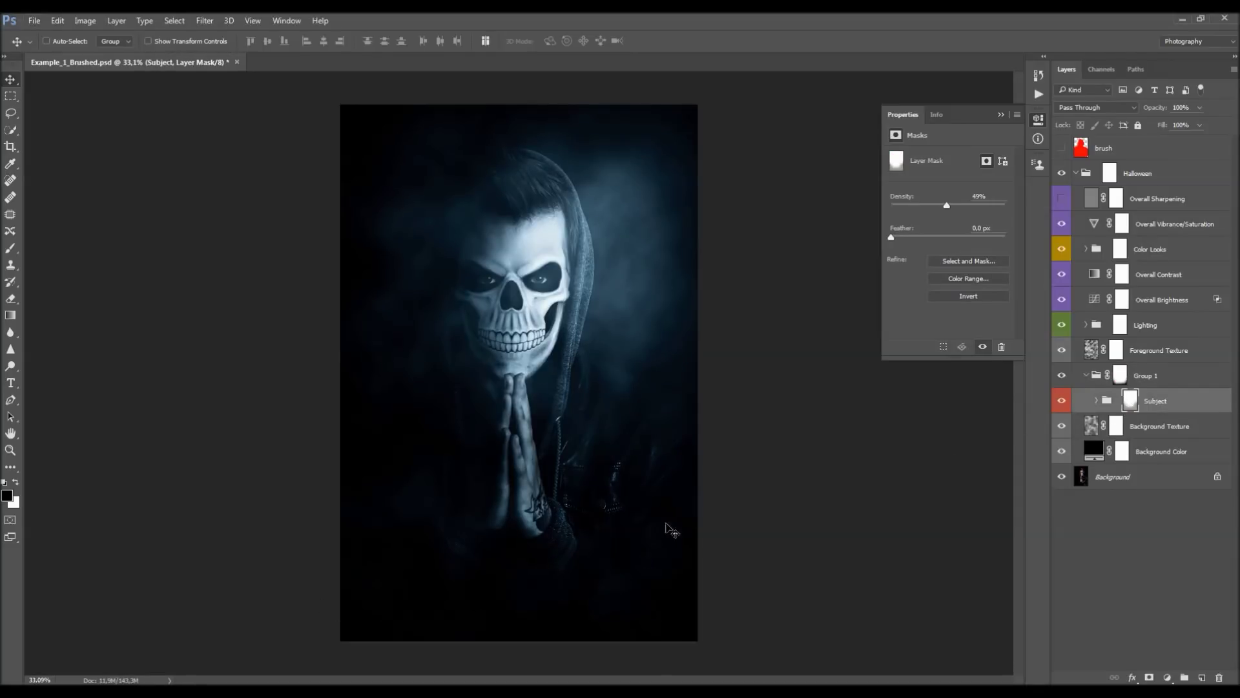
pyautogui.scroll(-1, 491, 465)
pyautogui.scroll(1, 659, 554)
pyautogui.scroll(-1, 546, 378)
pyautogui.scroll(1, 542, 370)
pyautogui.click(1007, 116)
# - Turn on the Overall Sharpening layer, inspect its effect on the face and delete the layer
pyautogui.click(1152, 201)
pyautogui.scroll(2, 679, 323)
pyautogui.click(1061, 199)
pyautogui.scroll(3, 491, 213)
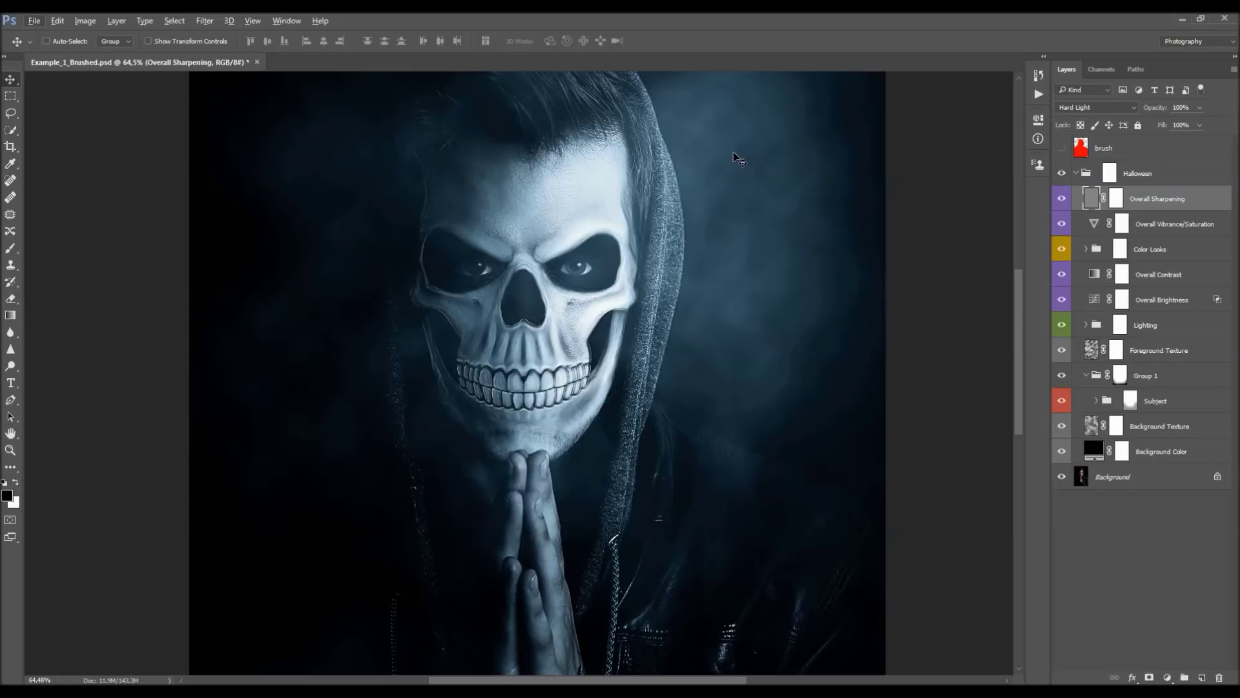
pyautogui.scroll(-3, 500, 232)
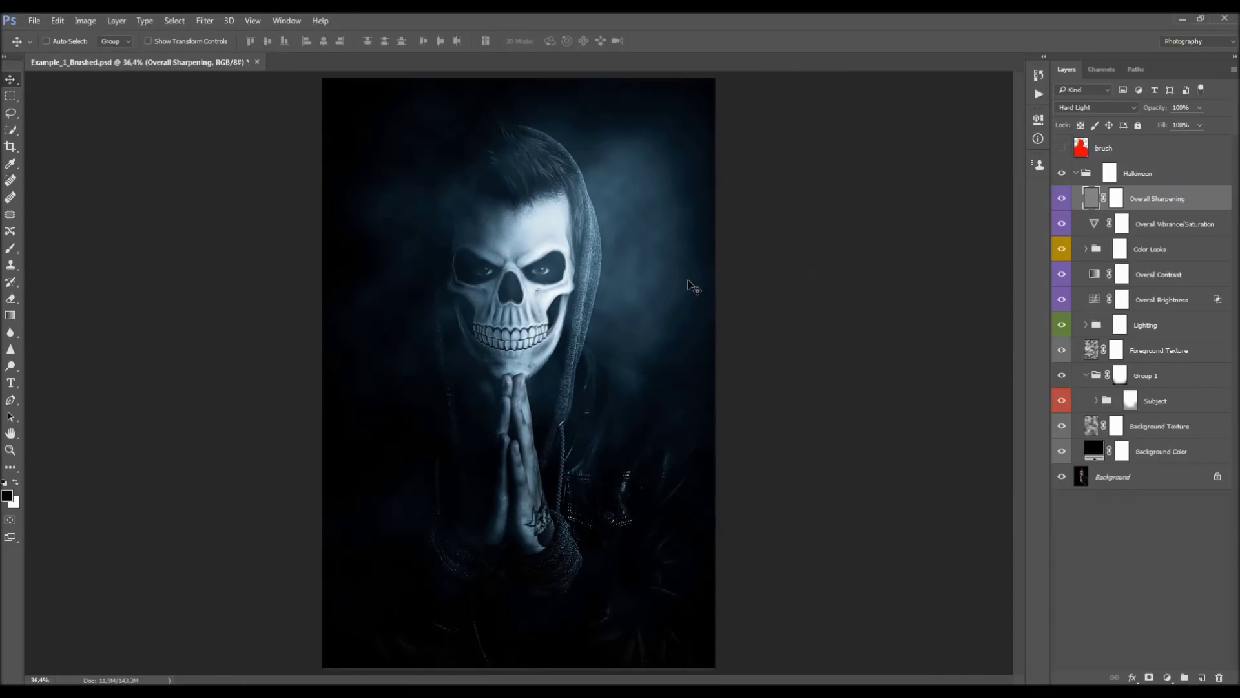
pyautogui.press('Delete')
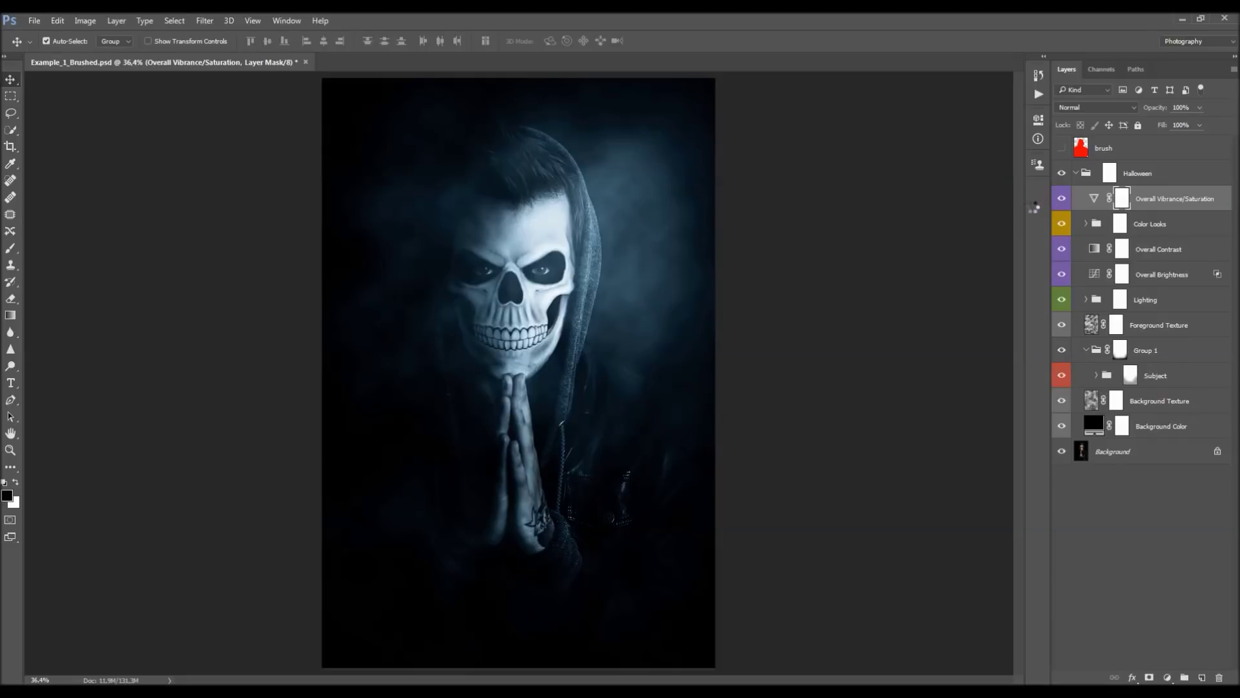
# - Stamp all visible layers into a new layer above Overall Vibrance/Saturation and desaturate it
pyautogui.hotkey('ctrl', 'shift', 'alt', 'e')
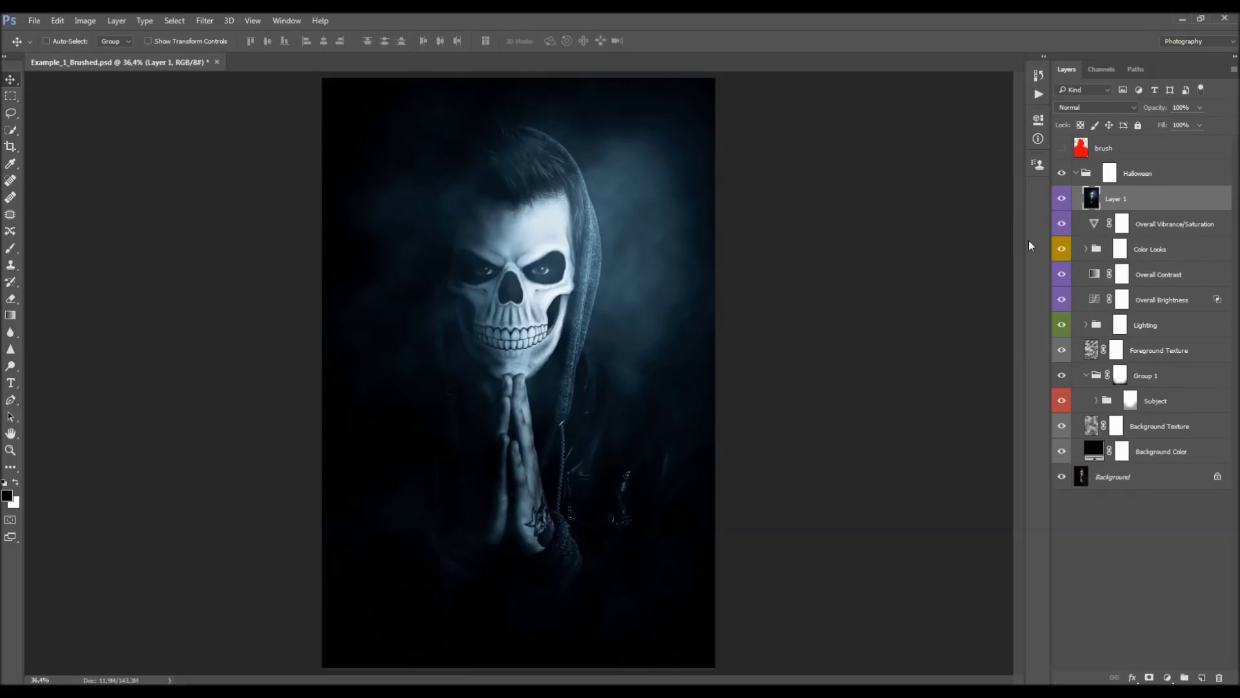
pyautogui.press('ctrl')
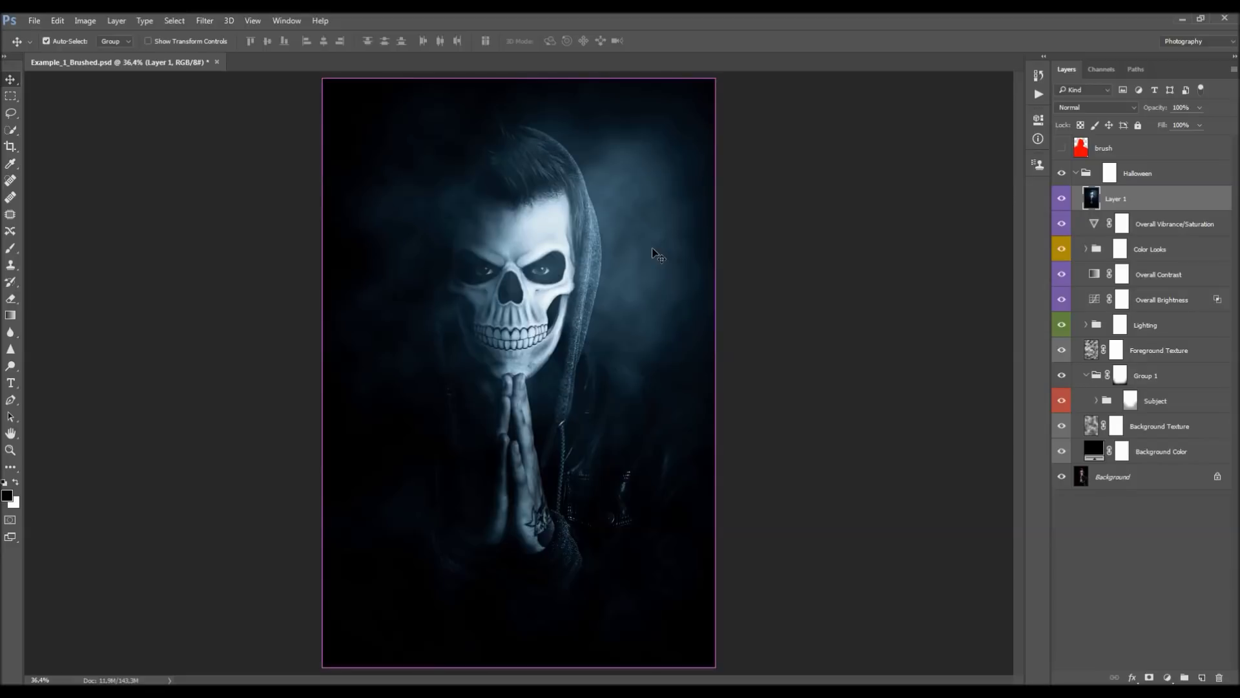
pyautogui.hotkey('ctrl', 'shift', 'u')
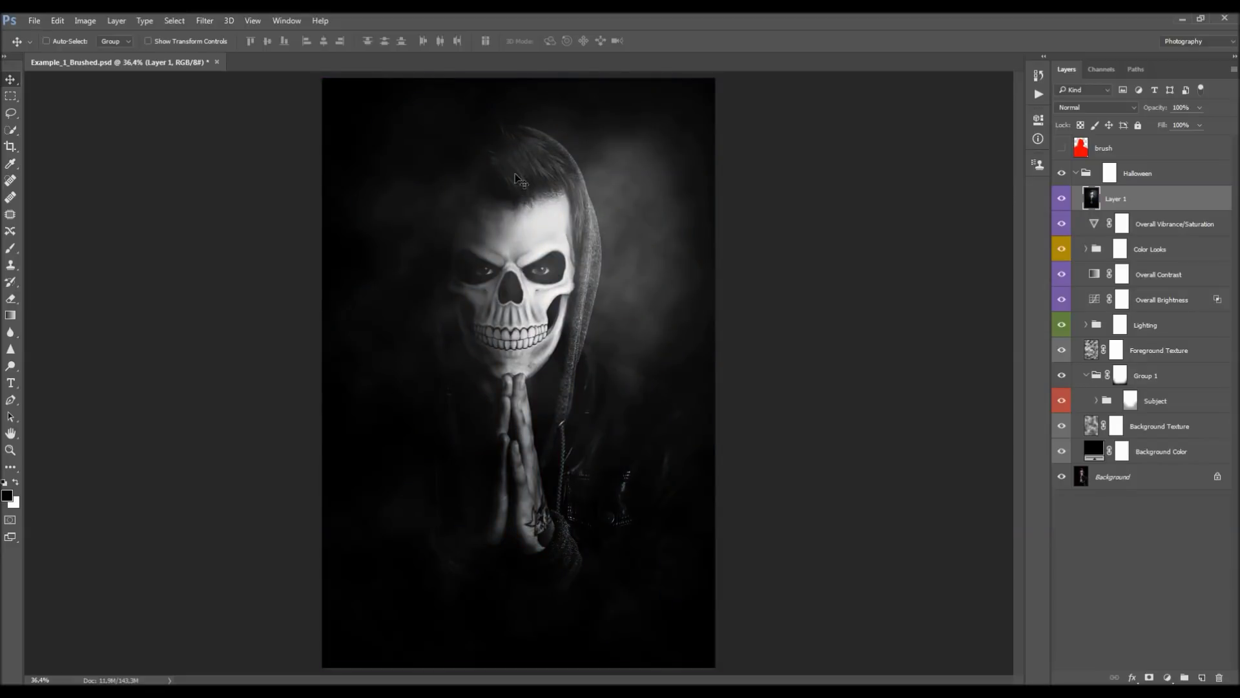
# - Apply a High Pass filter with a 2 px radius to the stamped layer and set its blend mode to Hard Light
pyautogui.click(205, 22)
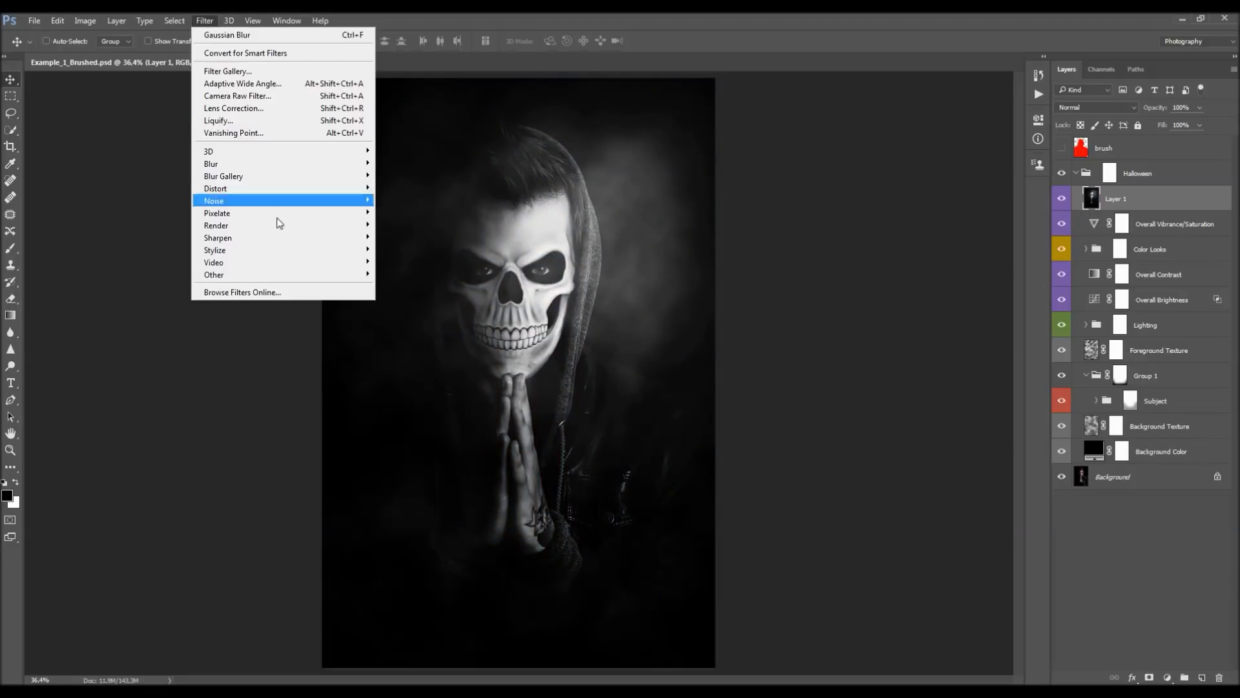
pyautogui.moveTo(335, 268)
pyautogui.click(408, 283)
pyautogui.write('2')
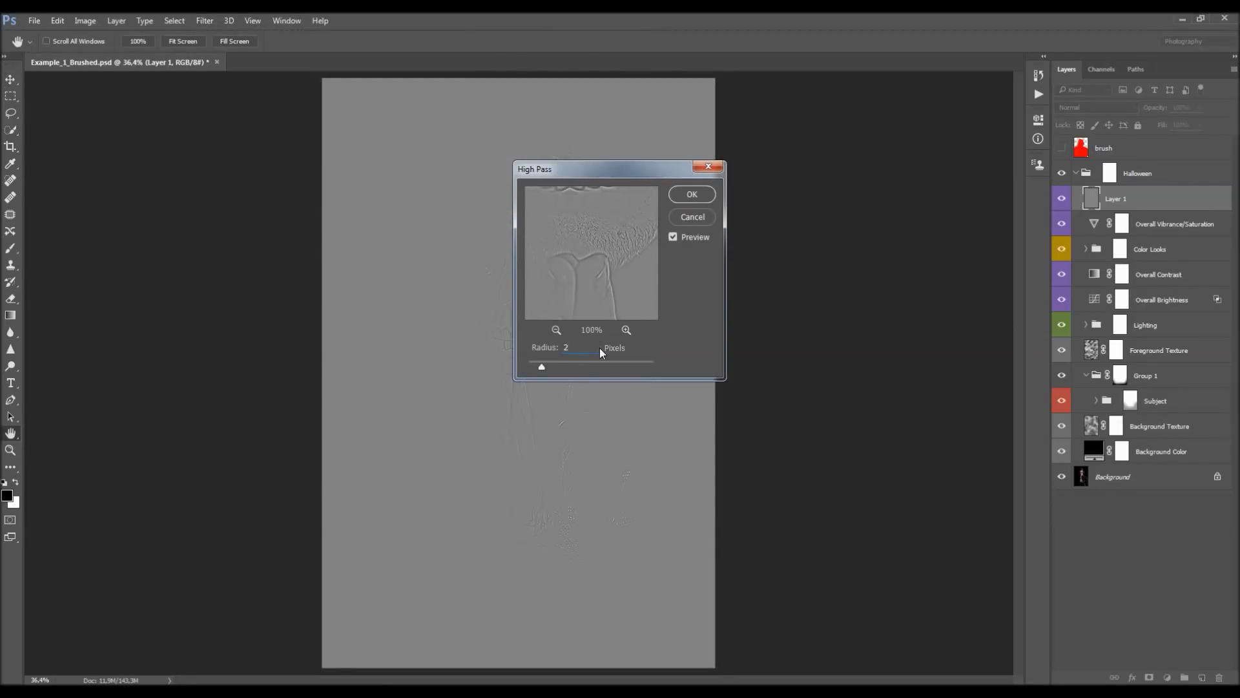
pyautogui.click(694, 193)
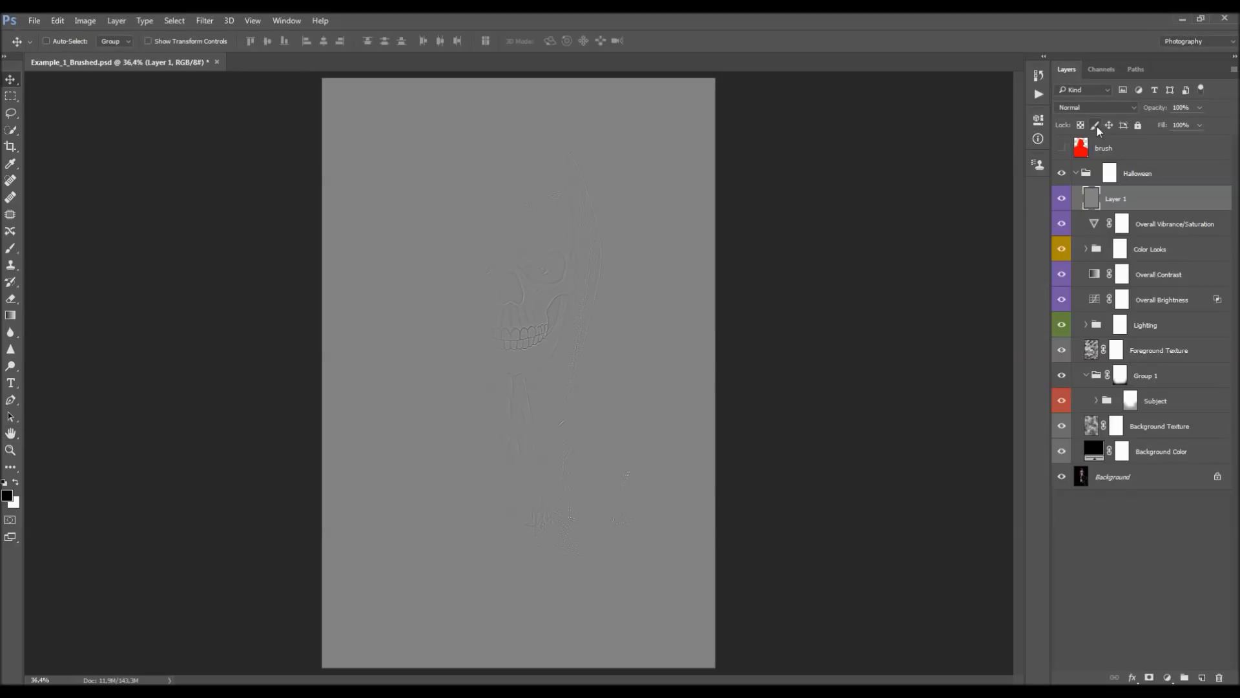
pyautogui.click(1095, 107)
pyautogui.click(1071, 251)
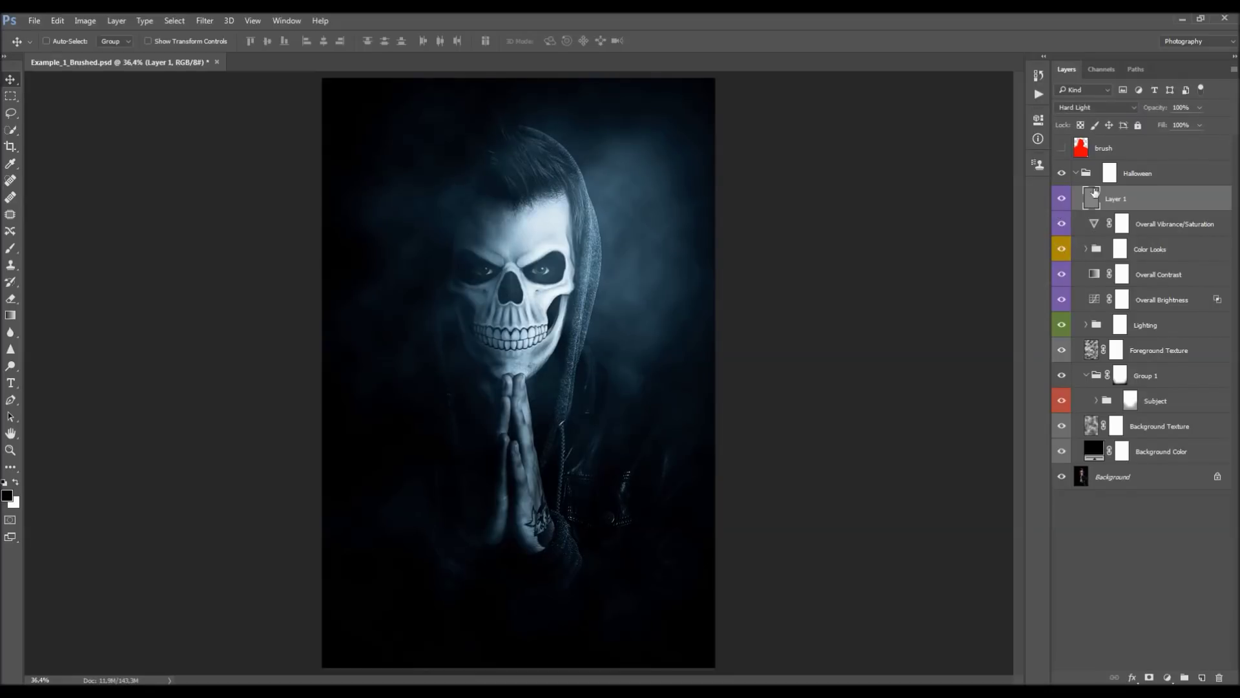
pyautogui.moveTo(1165, 110); pyautogui.dragTo(1237, 138)
# - Duplicate the original Background layer above the collapsed Halloween group and hide the copy for a before-and-after comparison
pyautogui.click(1076, 173)
pyautogui.click(1094, 197)
pyautogui.hotkey('ctrl', 'j')
pyautogui.moveTo(1130, 199); pyautogui.dragTo(1143, 167)
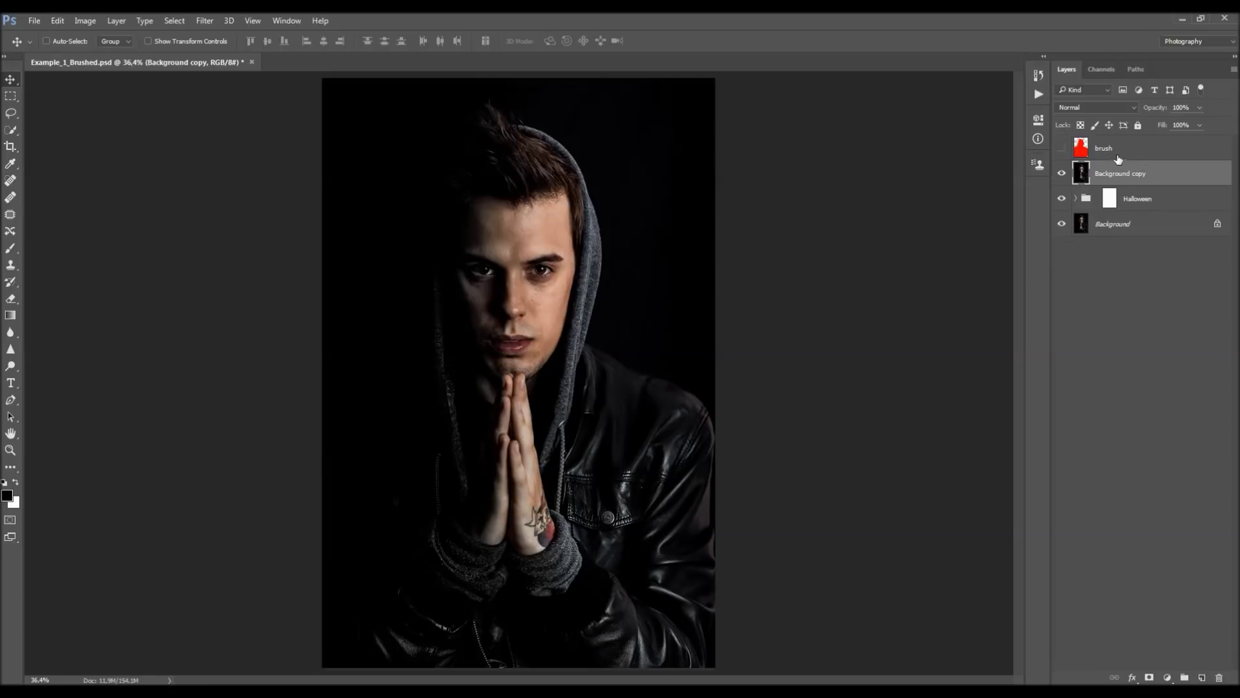
pyautogui.scroll(-1, 703, 316)
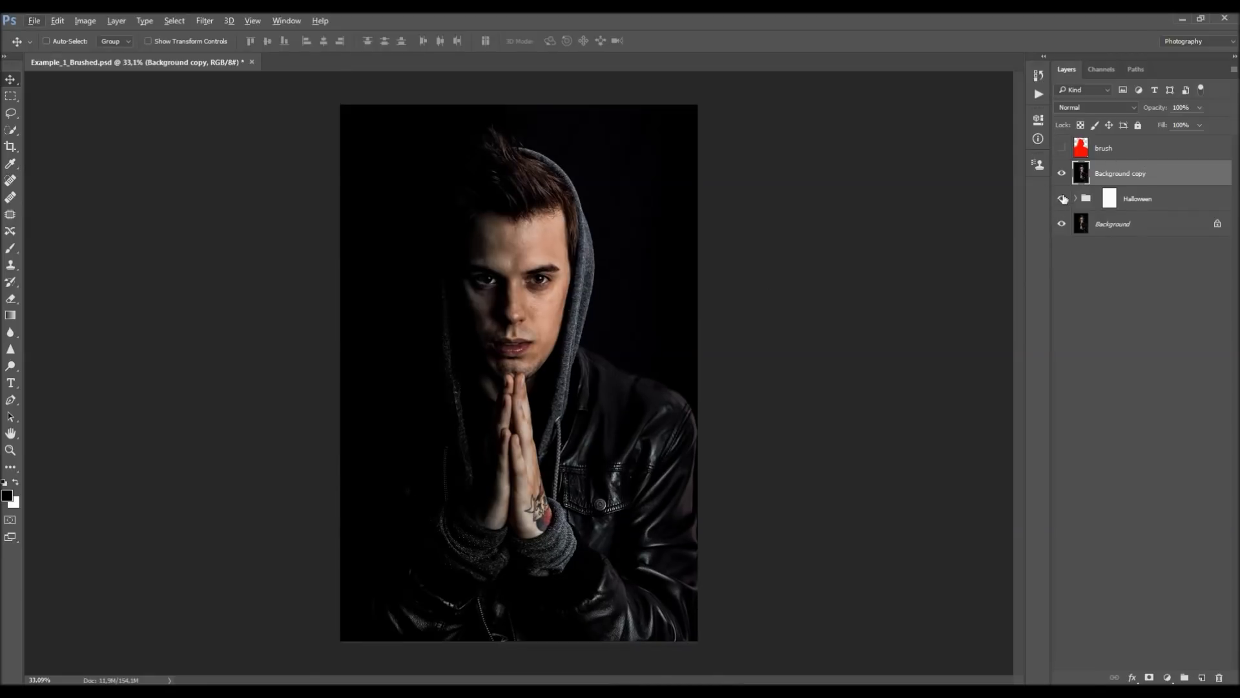
pyautogui.click(1062, 174)
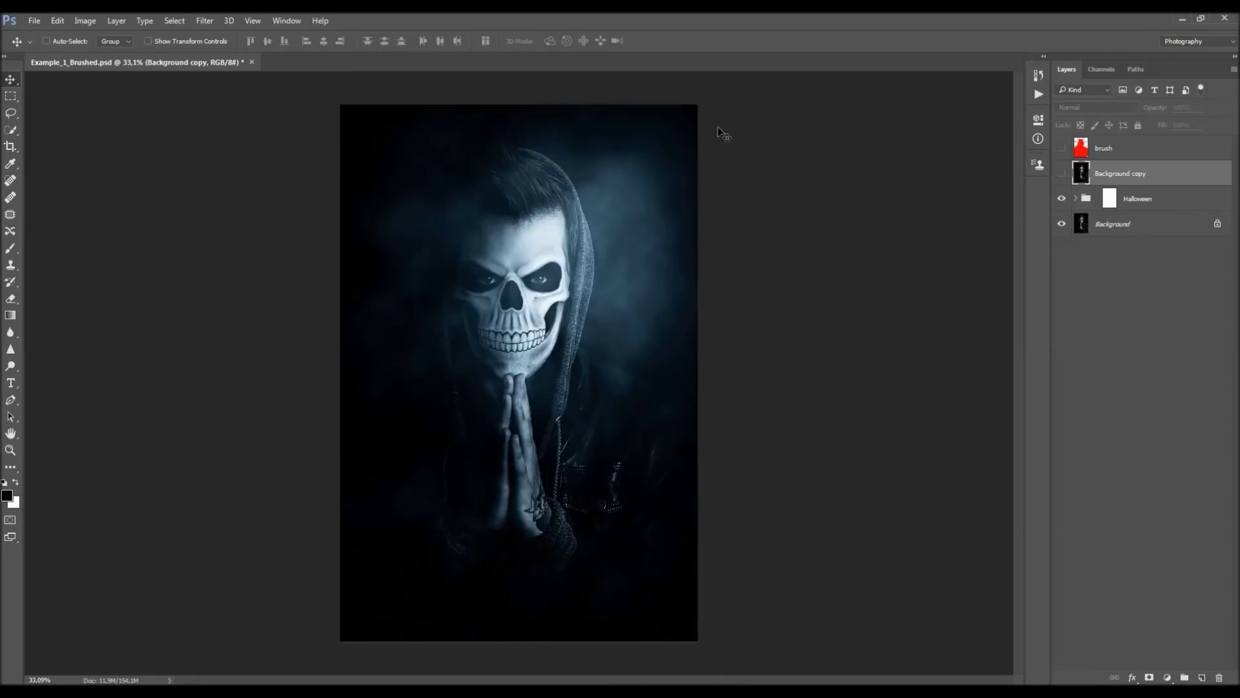